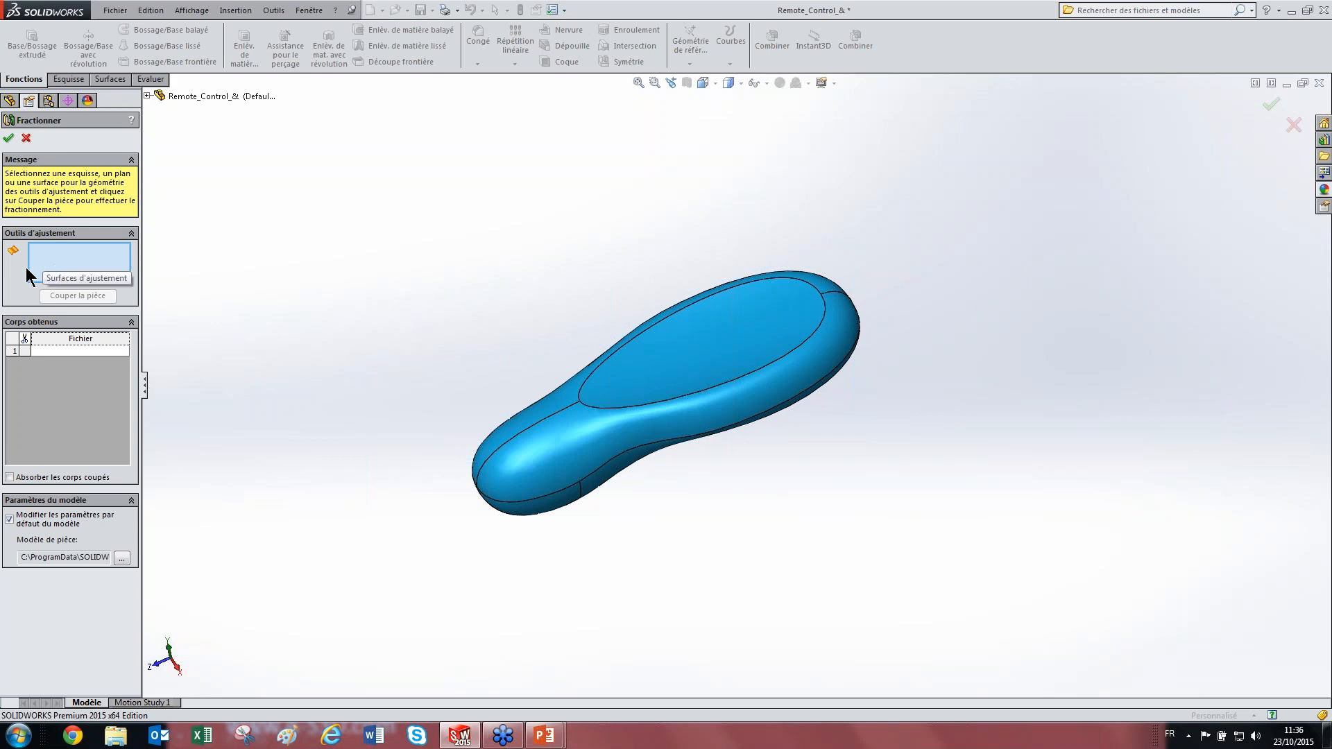
# Step: Split the remote control body with the Right Plane as trimming tool, marking resulting body 1 for the split
pyautogui.click(146, 96)
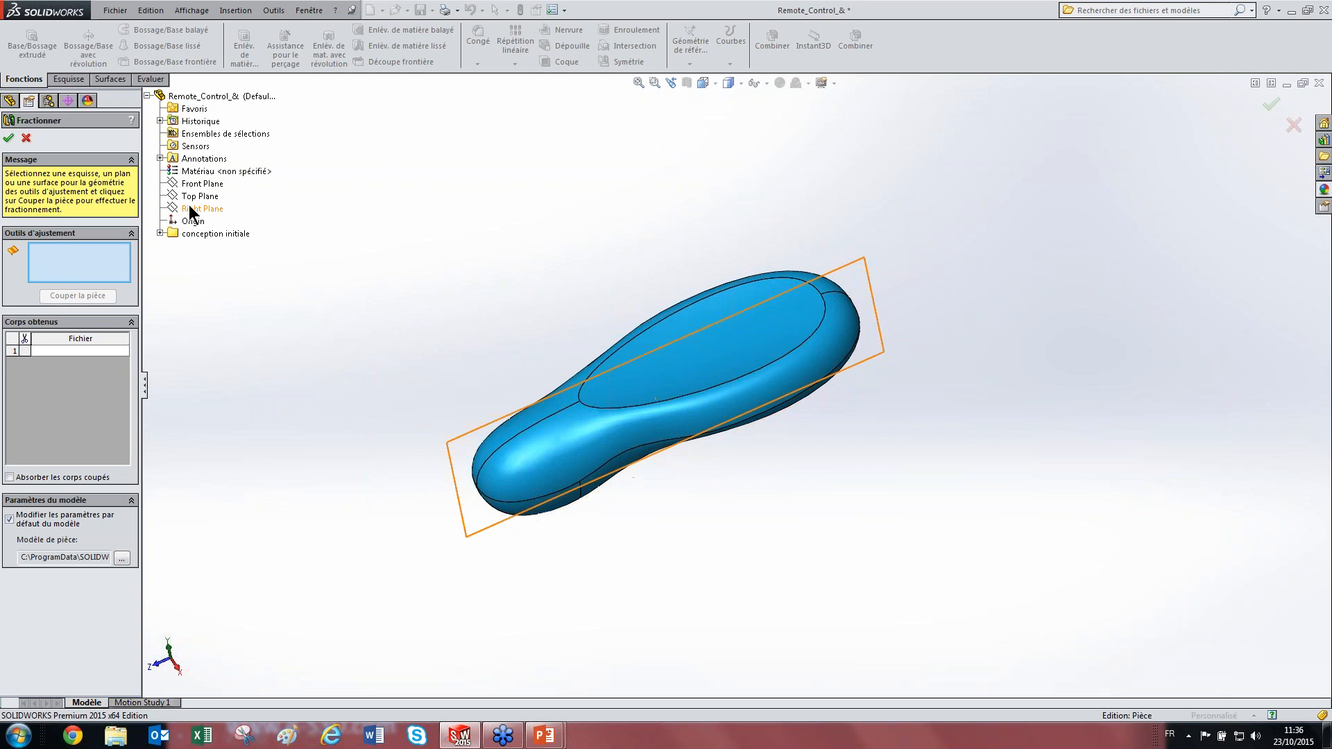
pyautogui.click(194, 208)
pyautogui.moveTo(763, 277); pyautogui.dragTo(698, 337, button='middle')
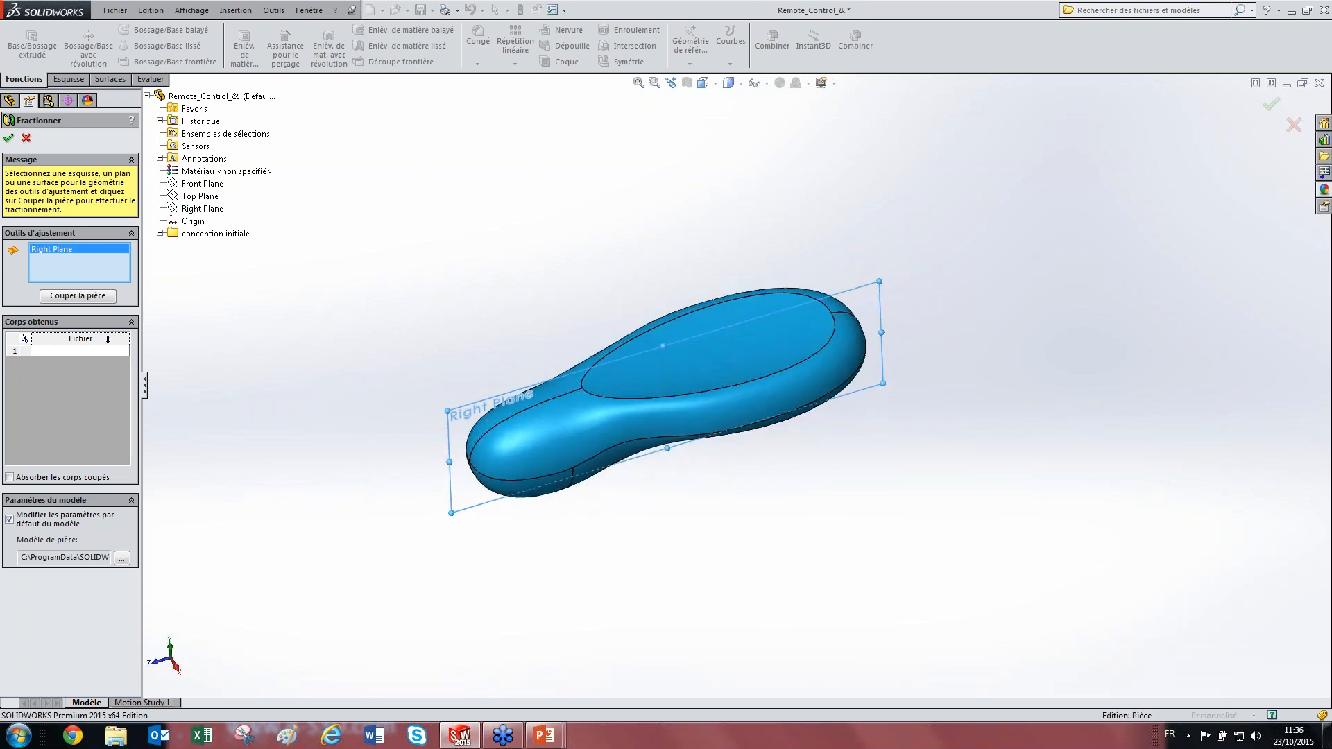
pyautogui.click(79, 296)
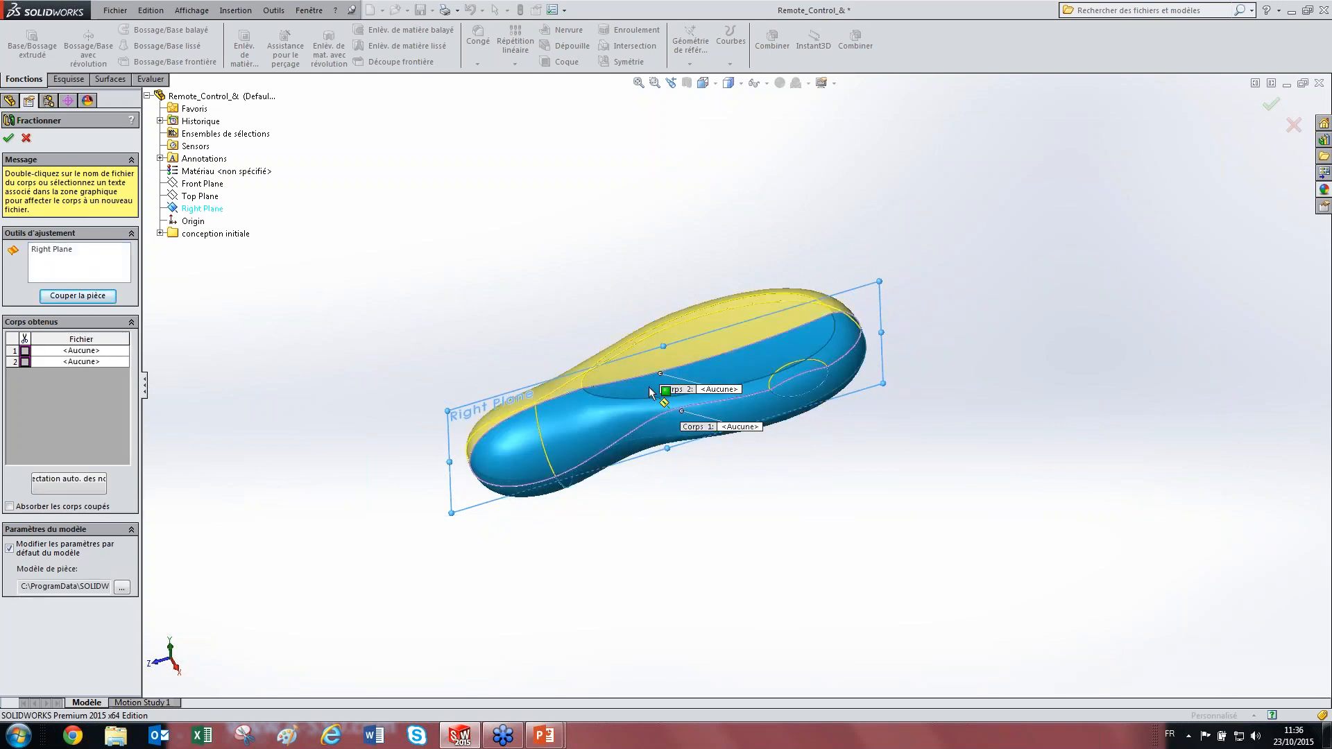
pyautogui.moveTo(658, 406); pyautogui.dragTo(666, 298, button='middle')
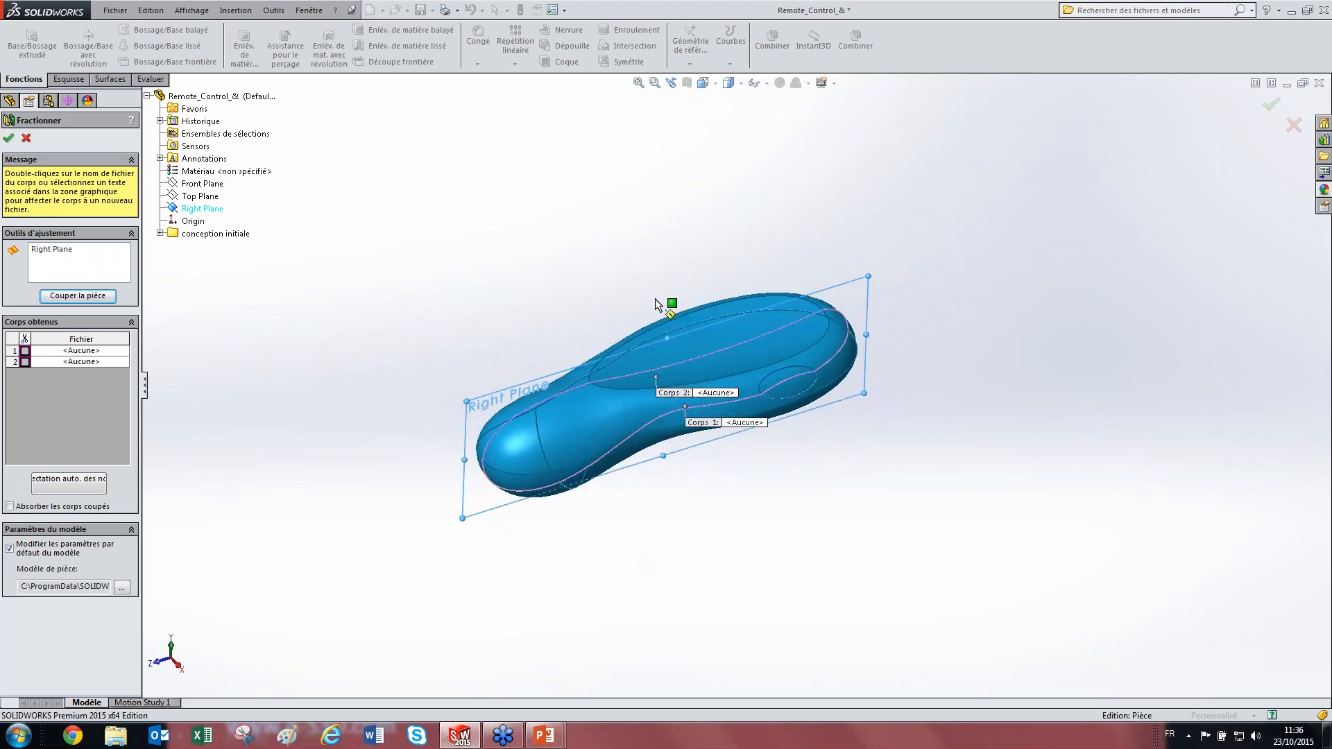
pyautogui.click(24, 351)
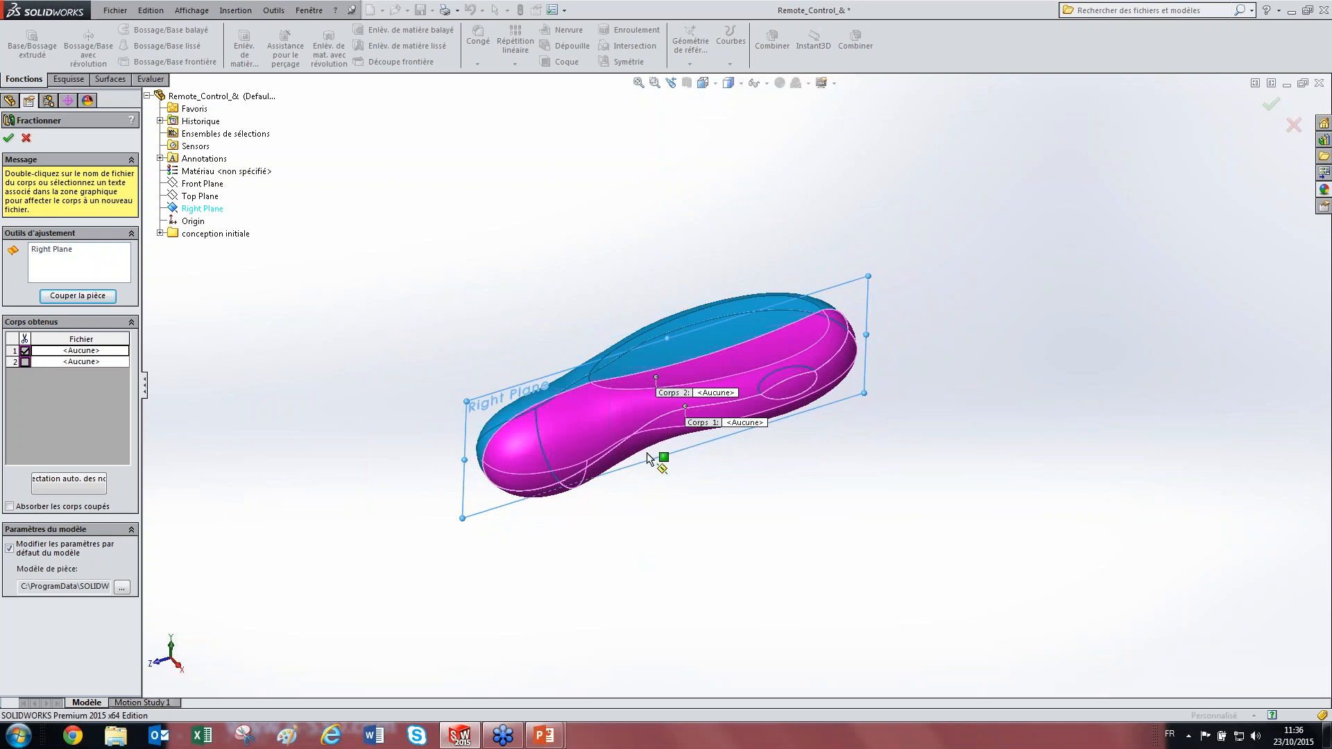
pyautogui.click(9, 138)
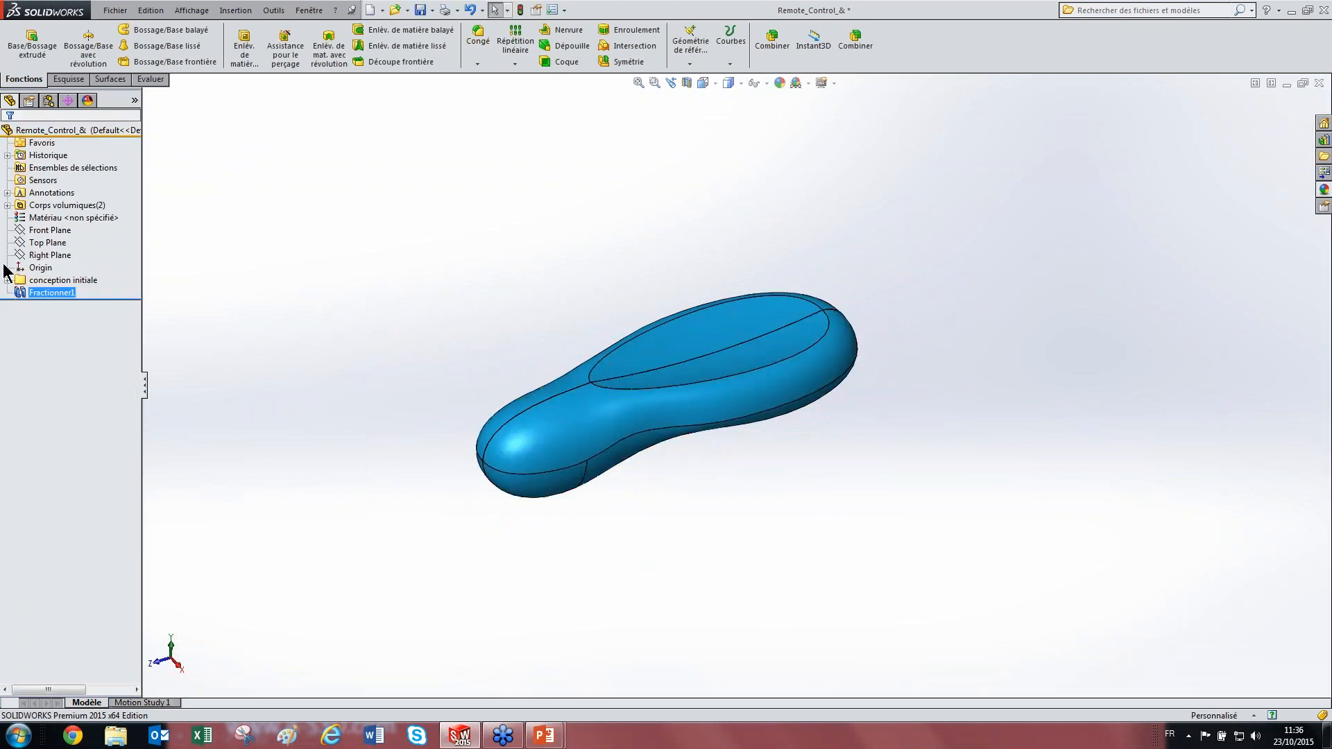
# Step: Expand the solid bodies folder and highlight the first split body to examine which half it is
pyautogui.click(31, 205)
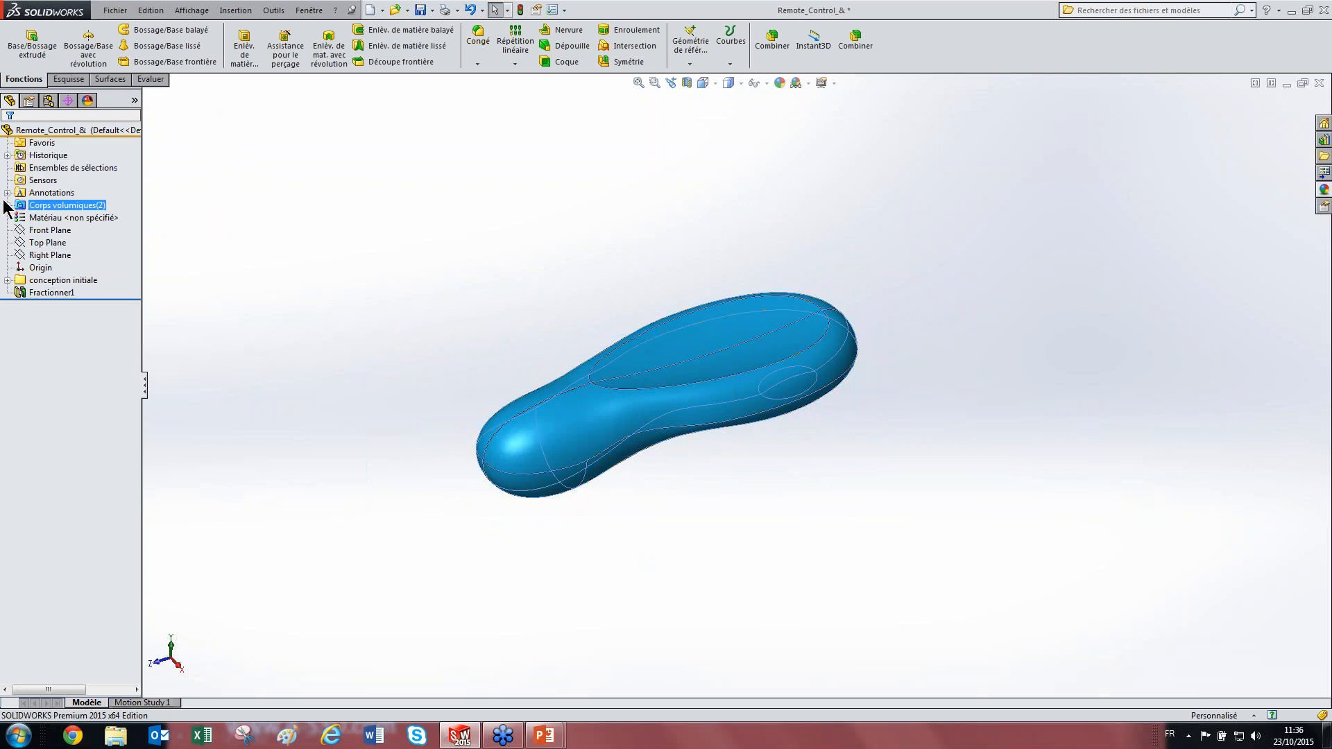
pyautogui.click(7, 206)
pyautogui.click(68, 218)
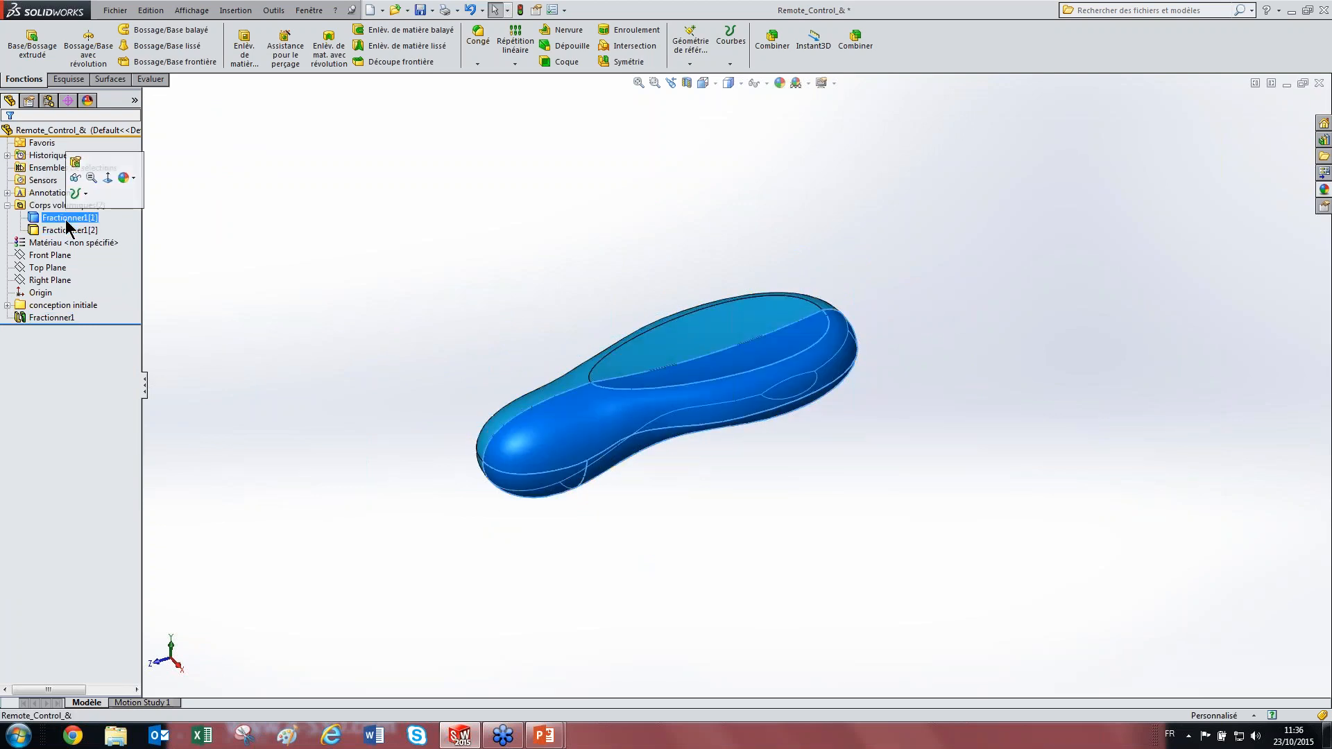
# Step: Edit the split feature with both resulting bodies selected
pyautogui.click(44, 308)
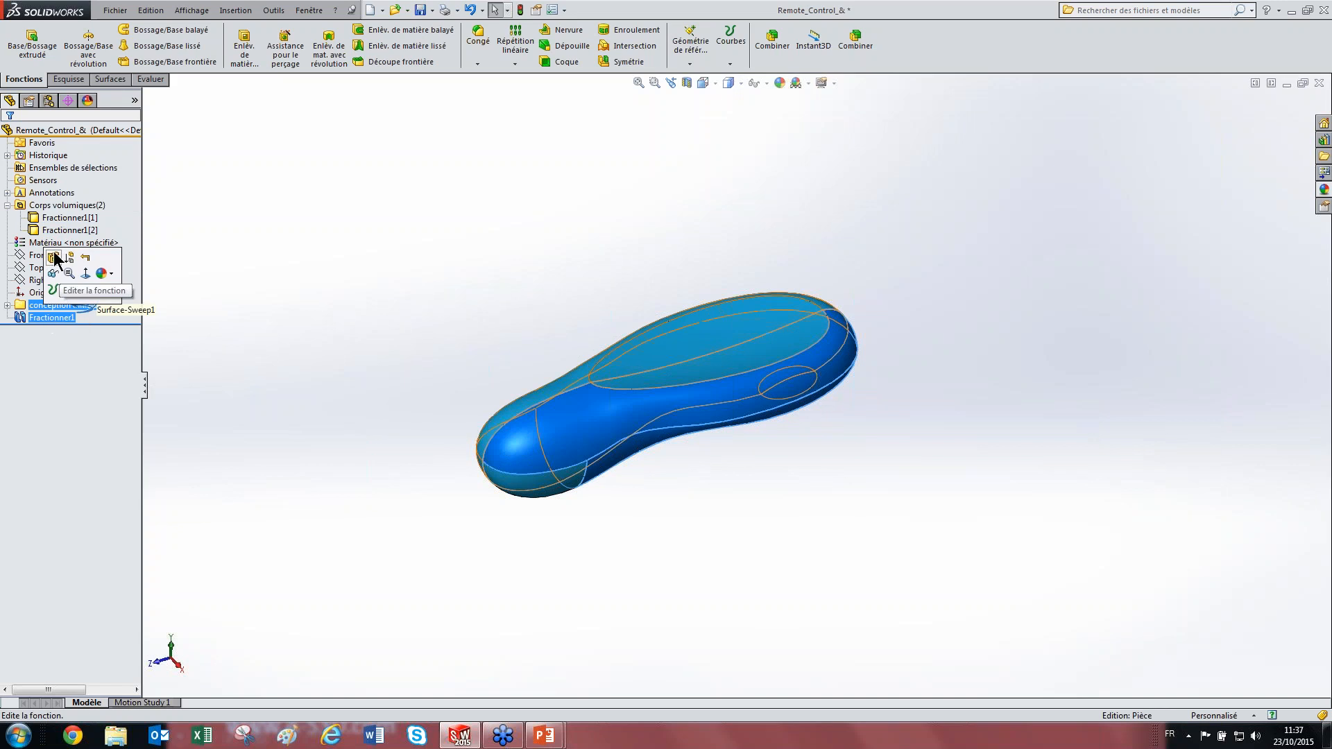
pyautogui.click(599, 406)
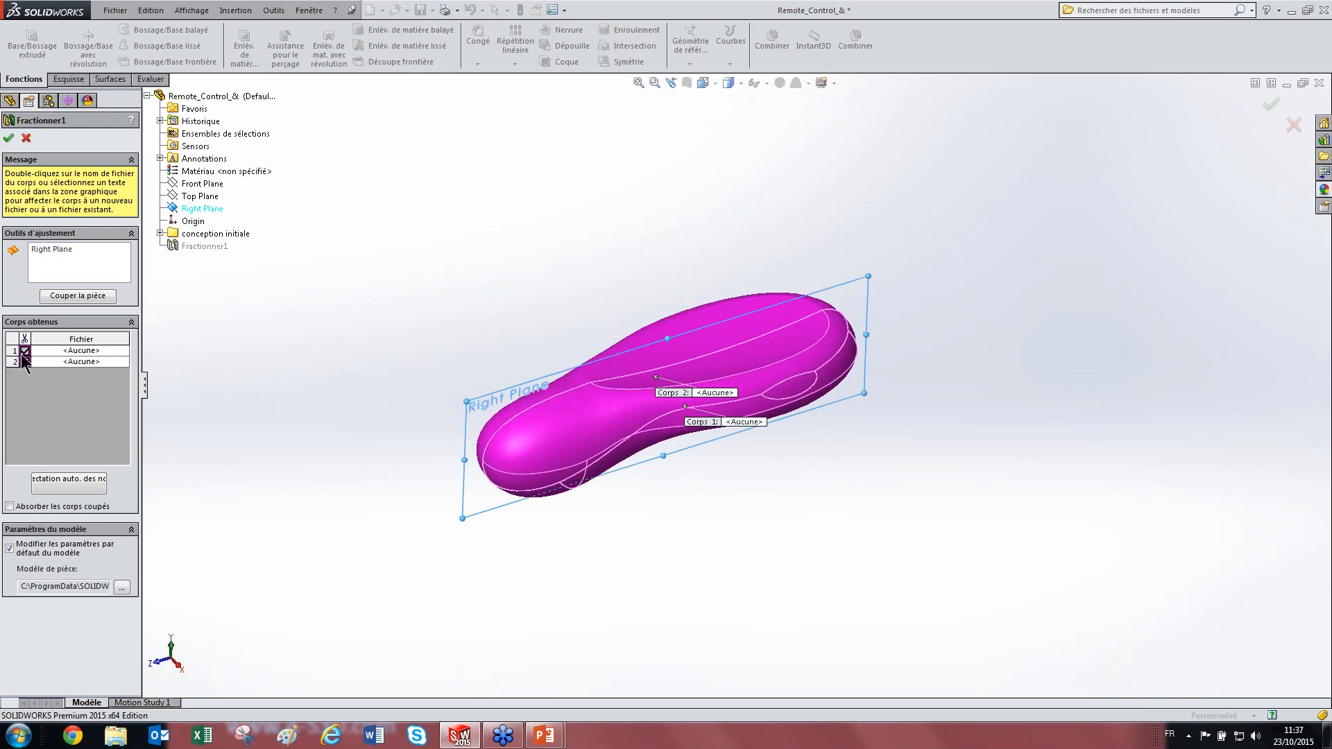
pyautogui.click(9, 138)
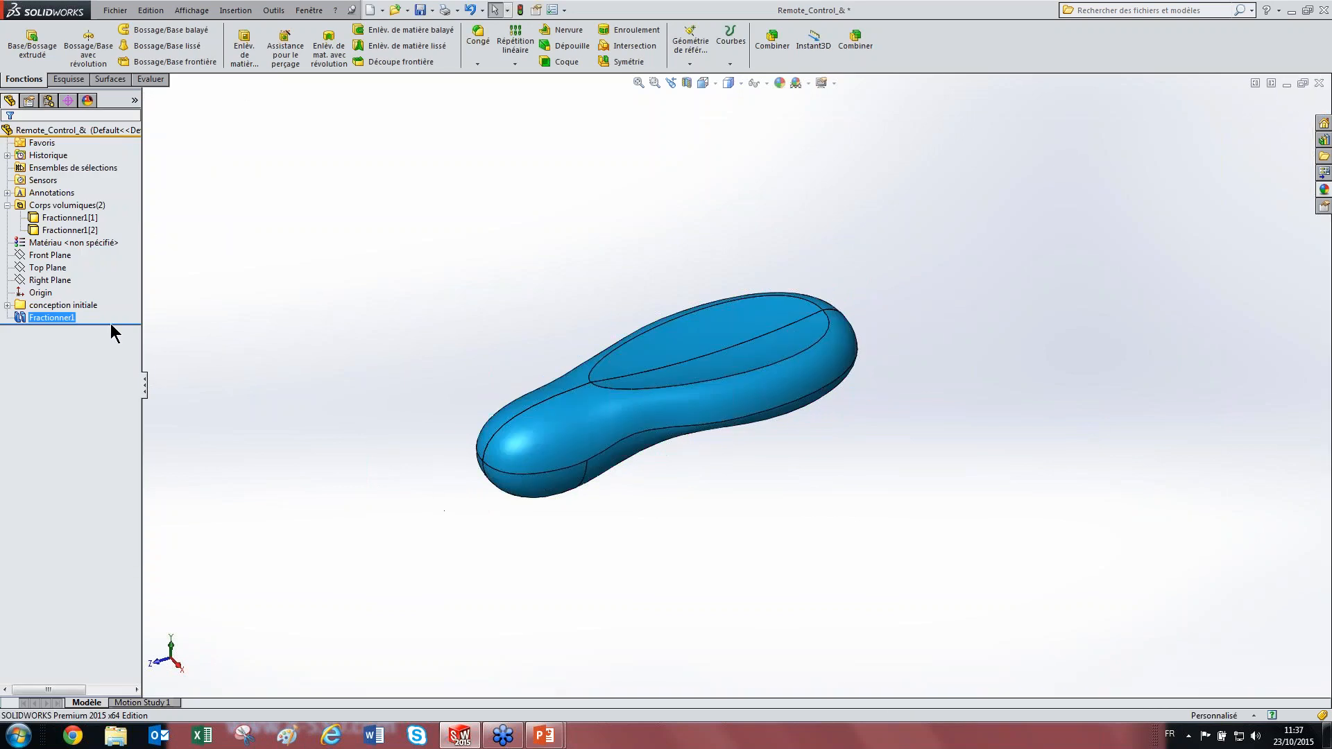
# Step: Suppress the split feature to show the undivided body and unsuppress it again
pyautogui.click(19, 315)
pyautogui.click(55, 258)
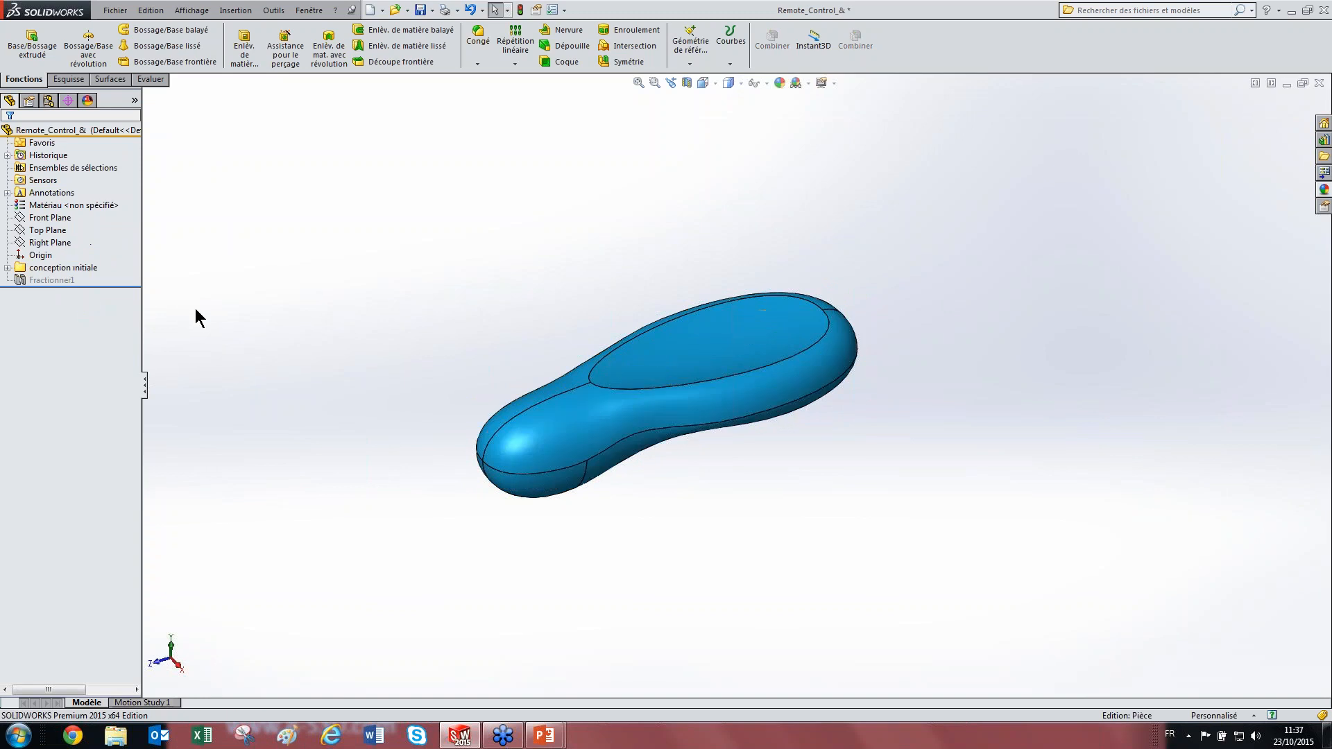
pyautogui.click(44, 280)
pyautogui.click(54, 256)
# Step: Create an exploded view that moves the second split body about 53 mm along the negative X direction
pyautogui.click(235, 10)
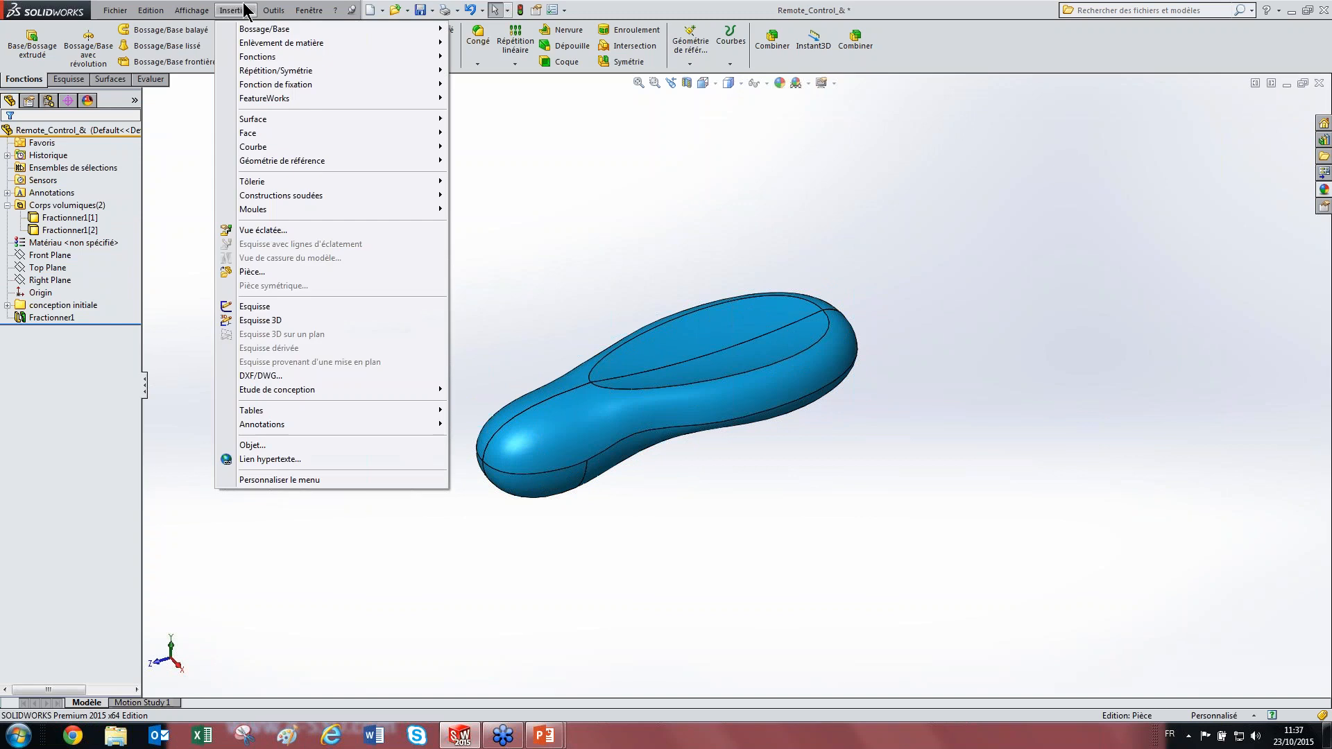
pyautogui.click(282, 231)
pyautogui.click(569, 388)
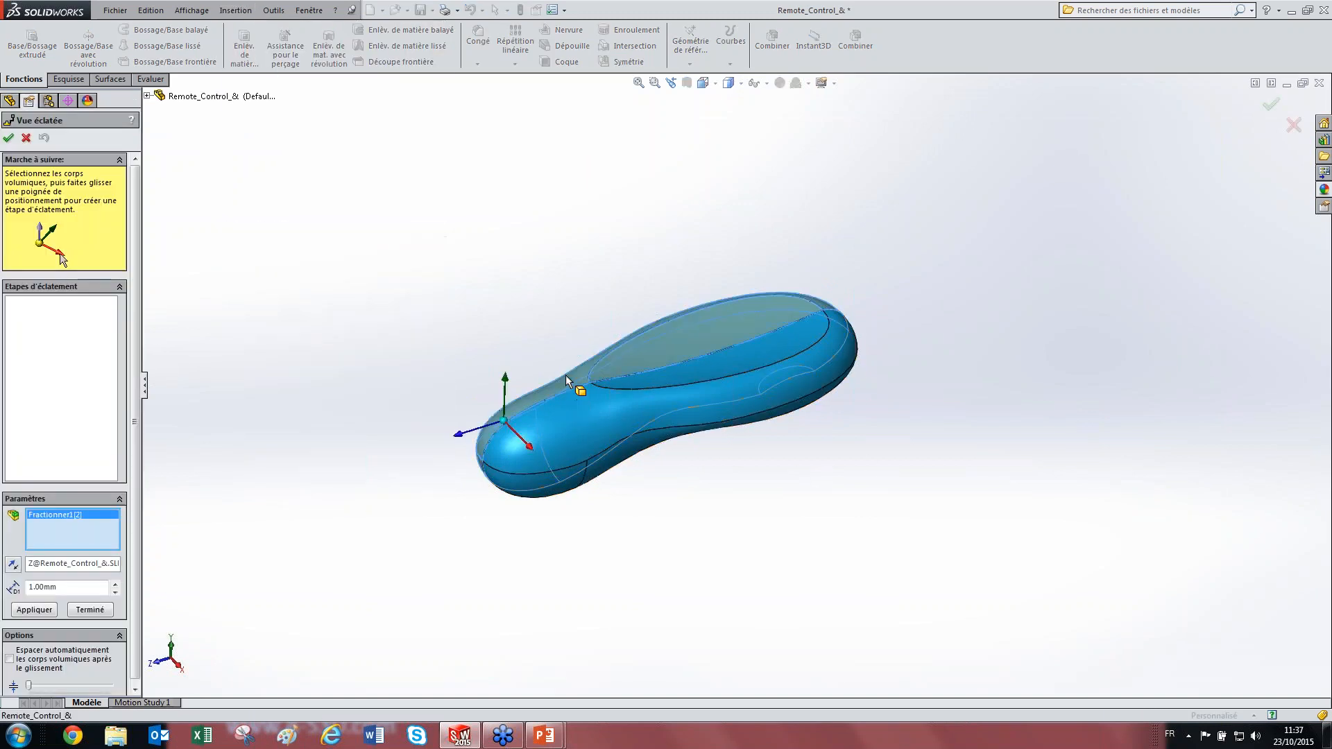
pyautogui.moveTo(526, 444); pyautogui.dragTo(434, 354)
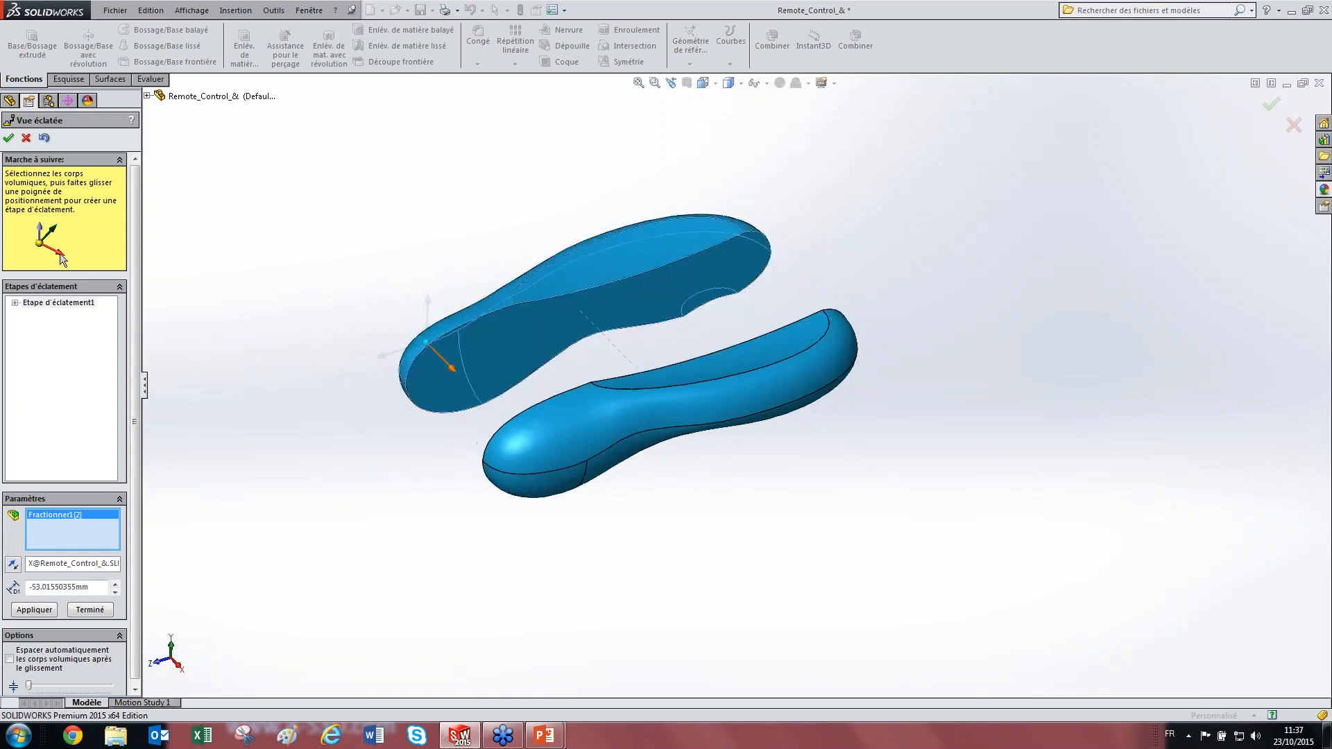
pyautogui.click(9, 138)
pyautogui.moveTo(600, 389); pyautogui.dragTo(559, 357, button='middle')
# Step: Expand the conception initiale folder and roll the model back to just before the split feature
pyautogui.click(52, 318)
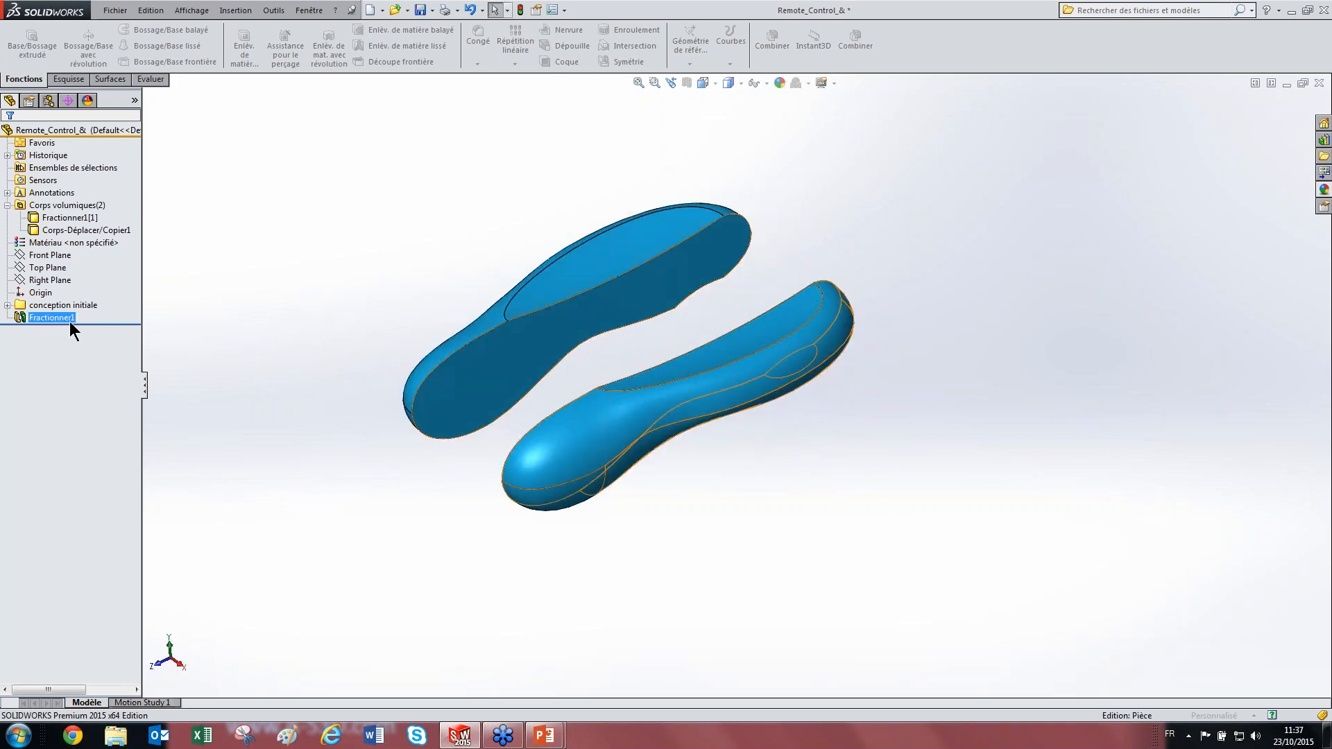
pyautogui.click(8, 305)
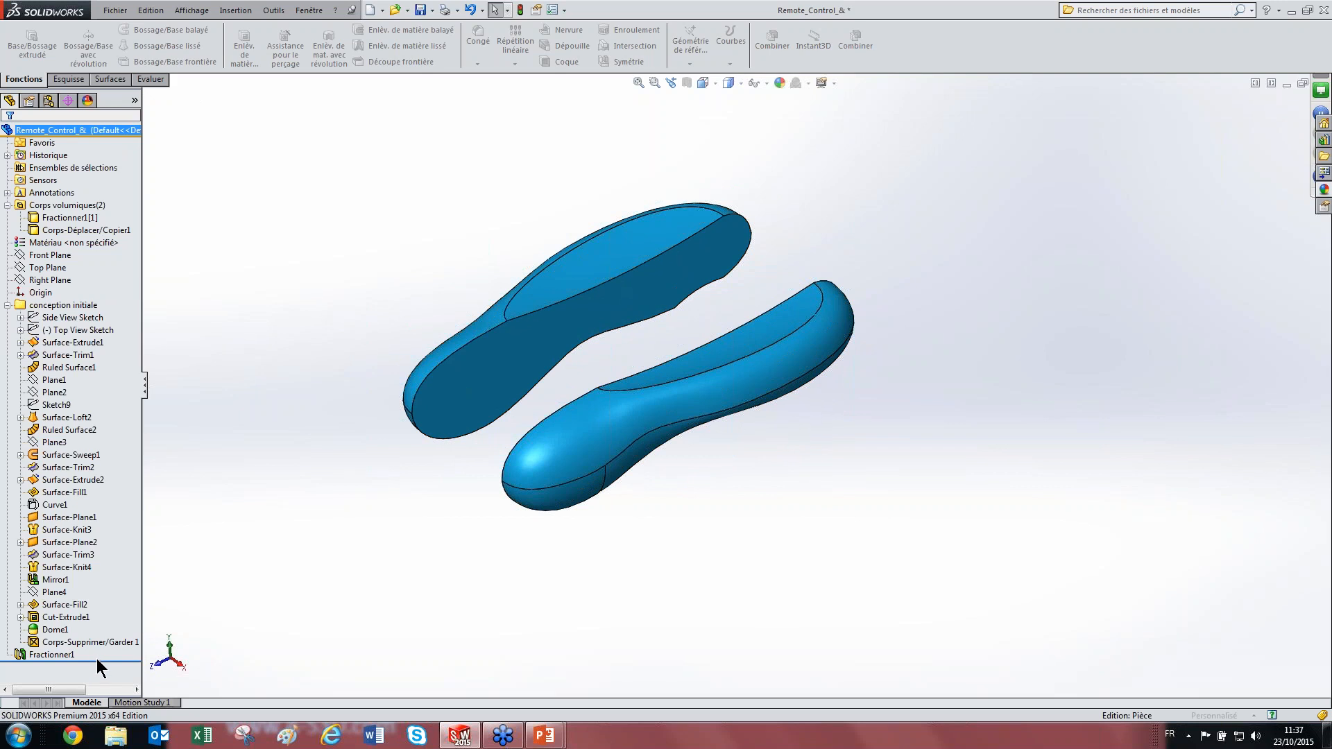
pyautogui.moveTo(97, 661); pyautogui.dragTo(97, 648)
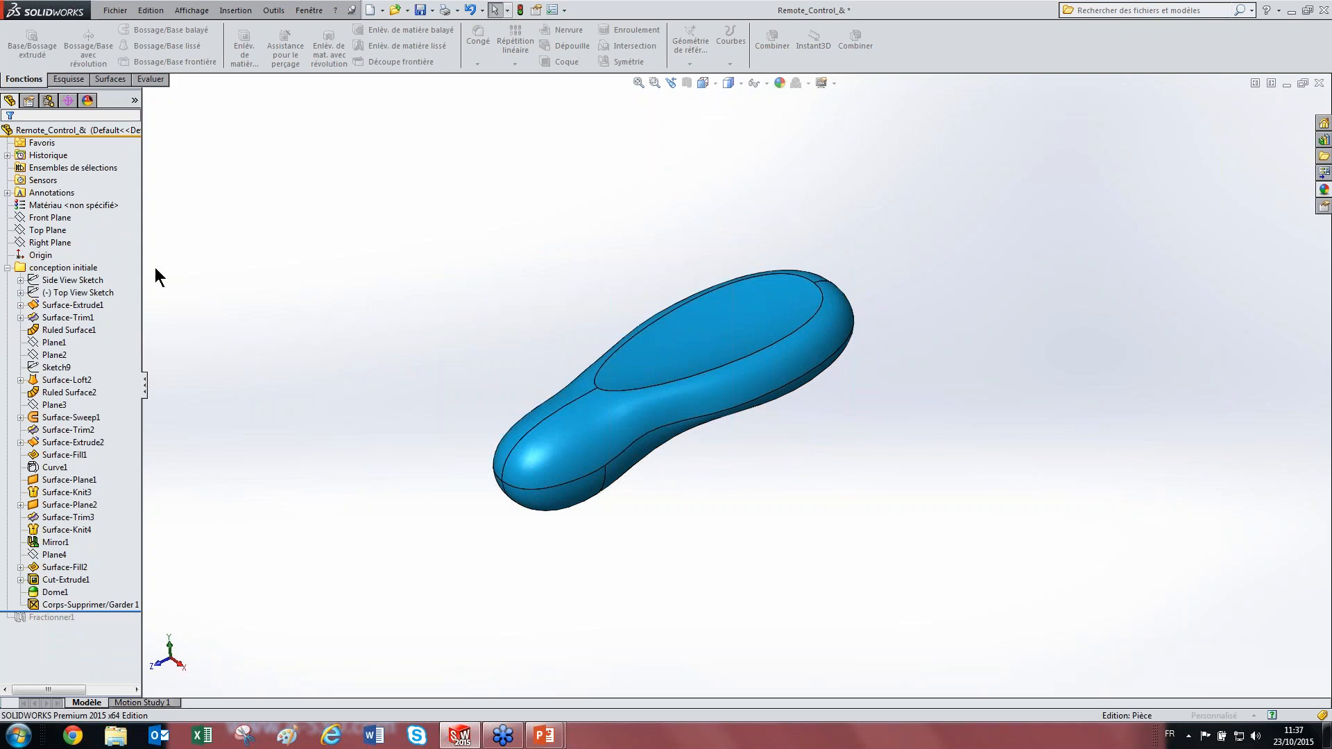
# Step: Collapse the exploded view of the Default configuration and return to the feature tree
pyautogui.click(48, 100)
pyautogui.click(20, 144)
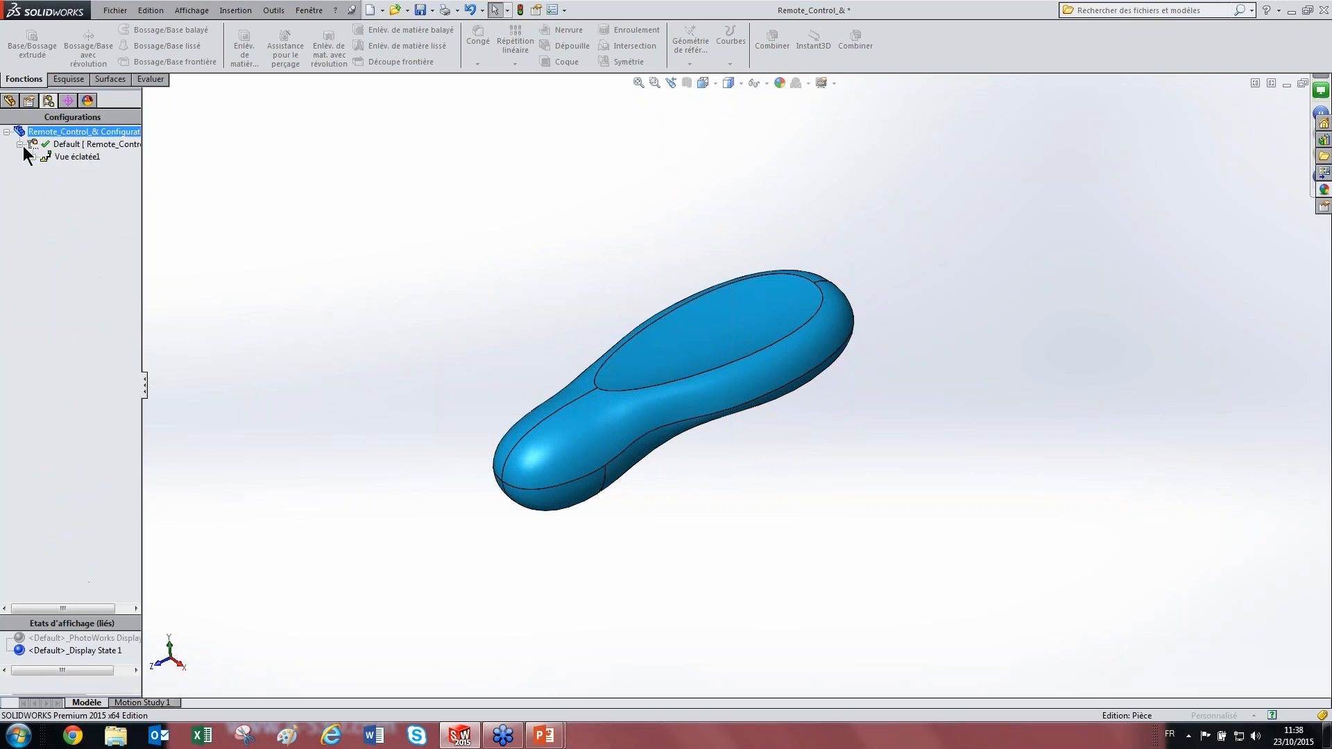
pyautogui.click(55, 158)
pyautogui.click(9, 101)
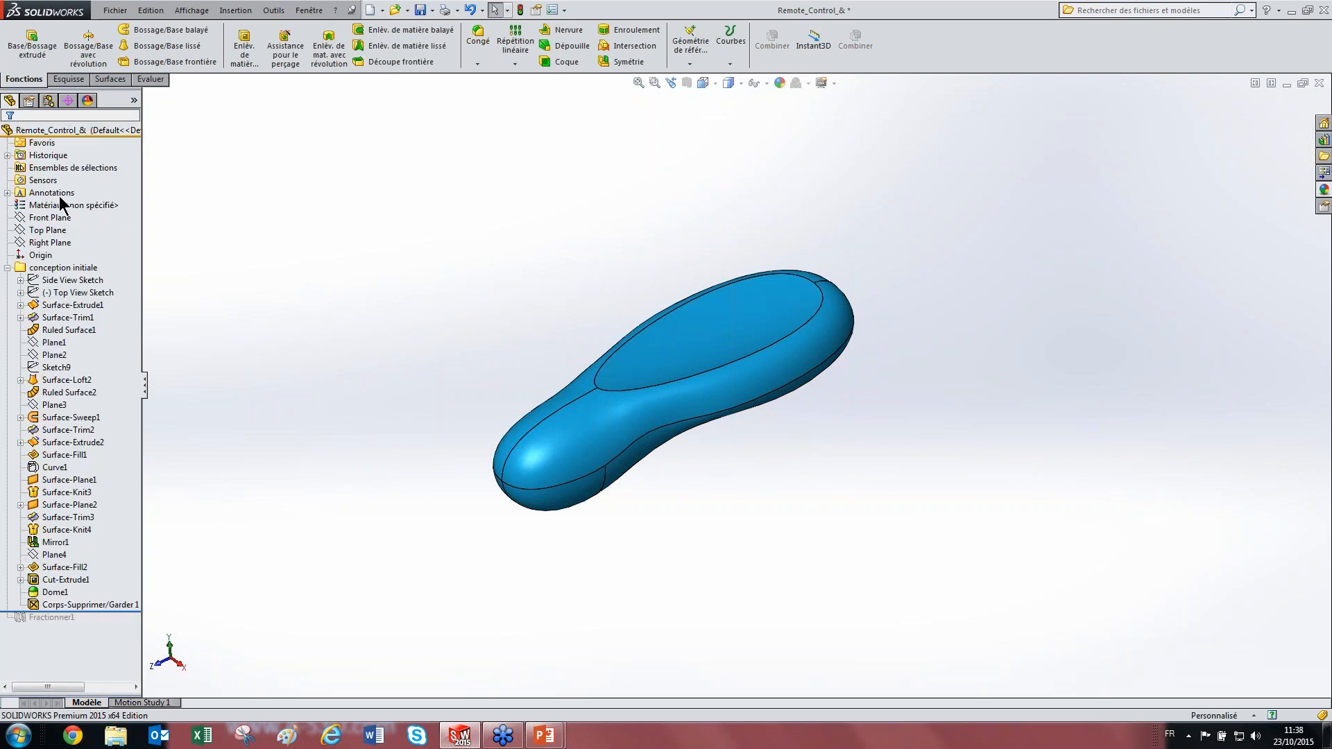
# Step: Shell the solid body with a 1 mm wall thickness without removing any face
pyautogui.click(567, 62)
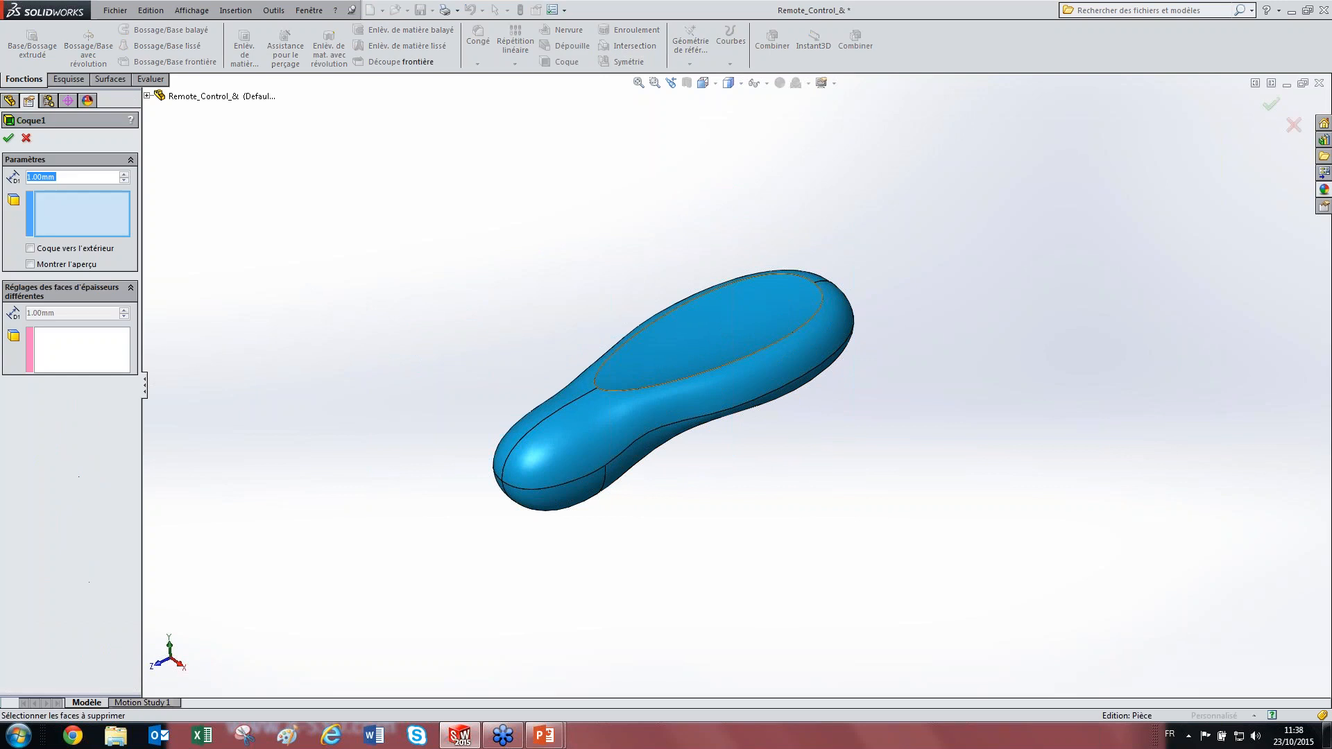
pyautogui.click(592, 439)
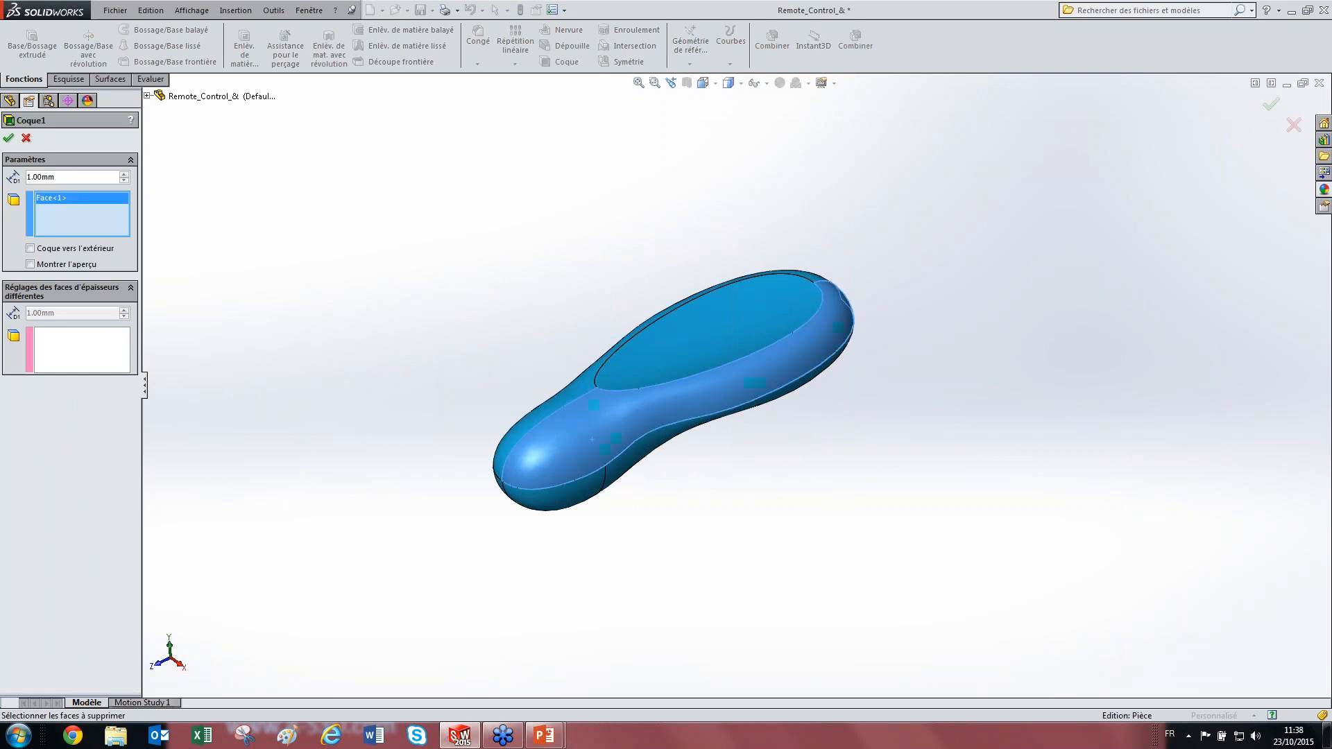
pyautogui.click(592, 440)
pyautogui.doubleClick(54, 180)
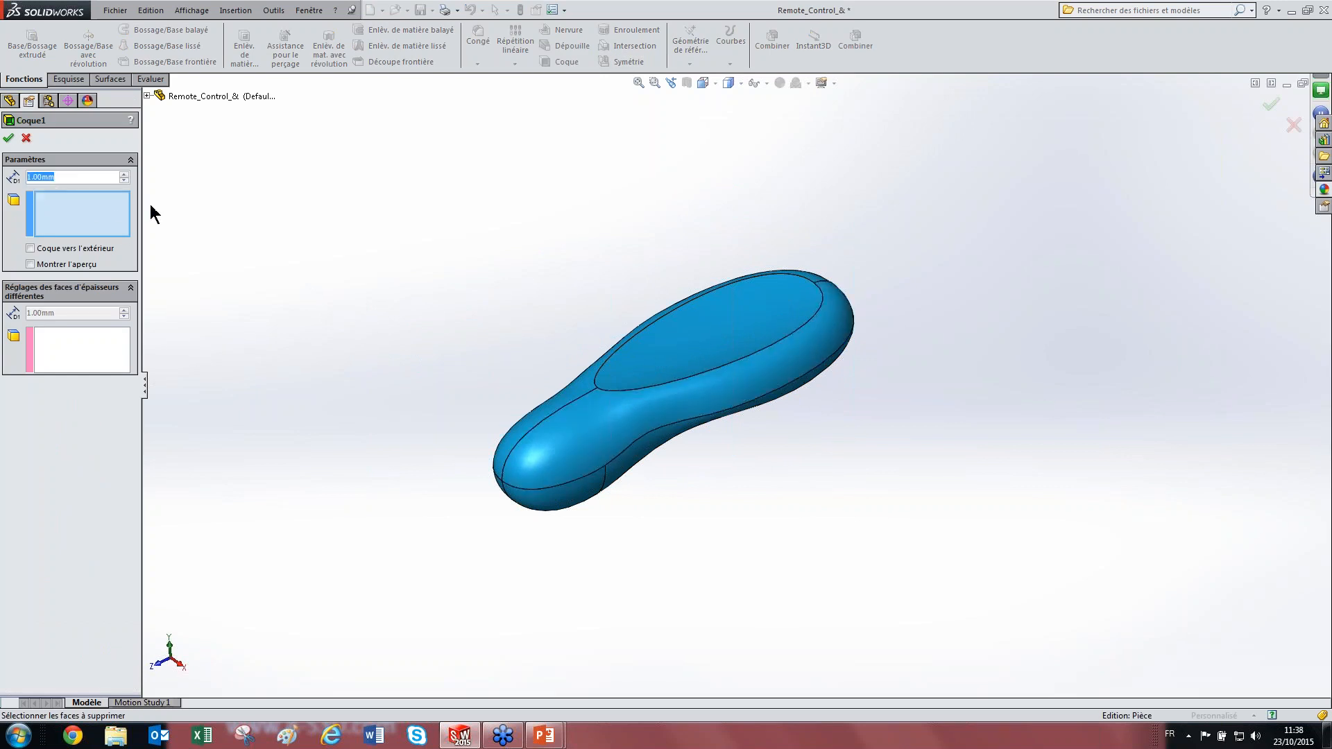
pyautogui.click(8, 138)
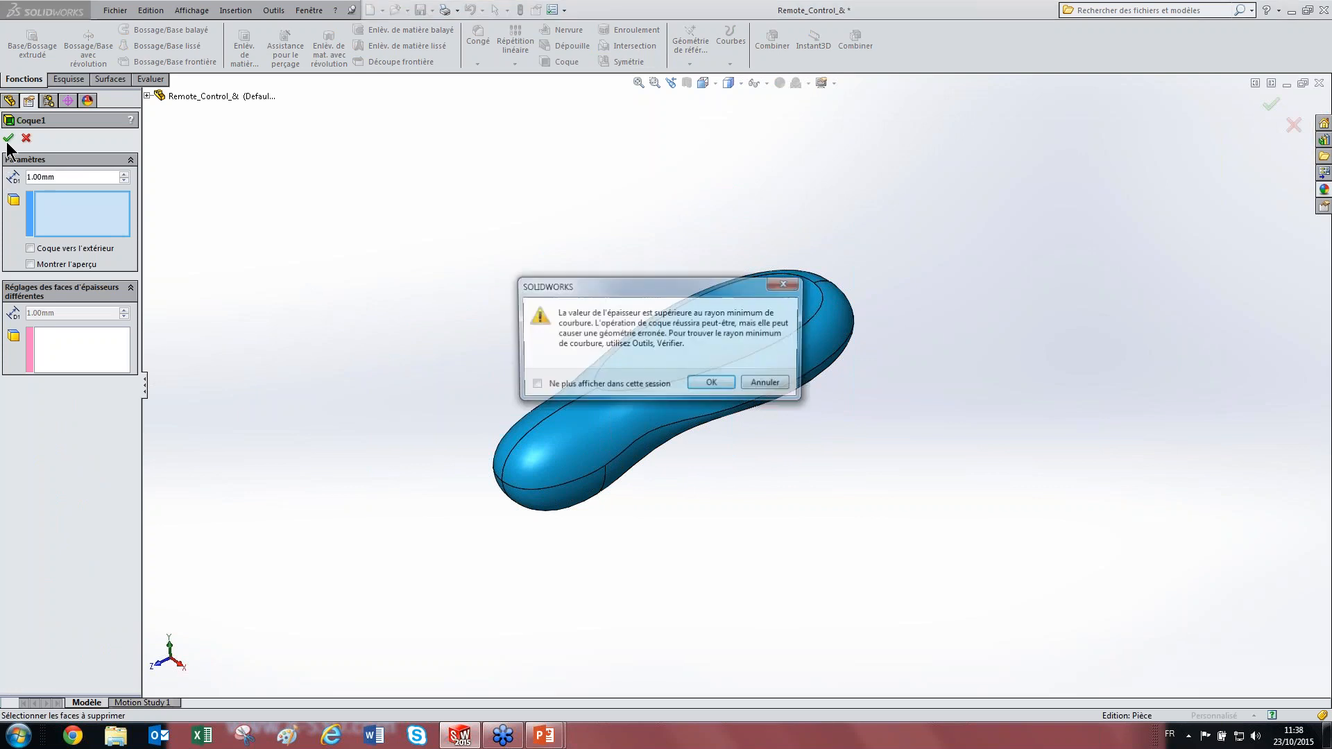
pyautogui.click(720, 385)
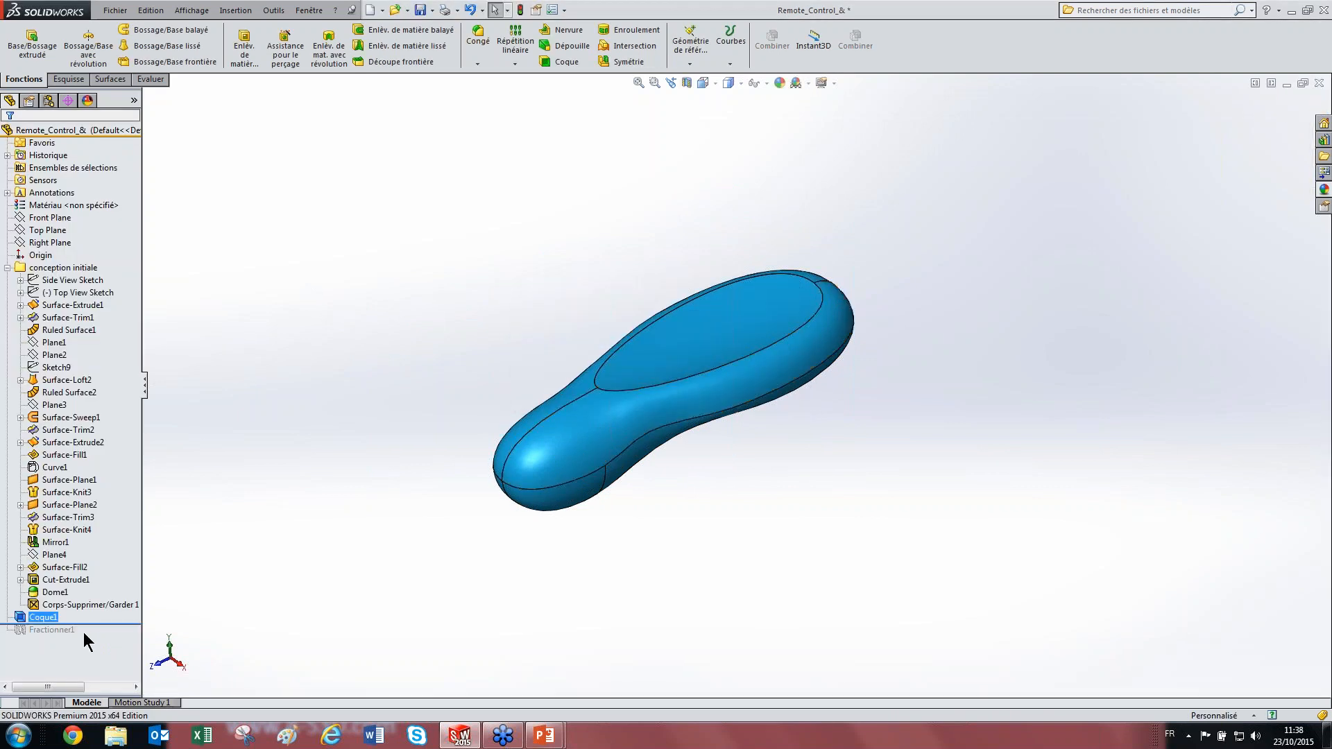
# Step: Roll the model forward past the split feature and move the shell feature into the conception initiale folder
pyautogui.moveTo(90, 624); pyautogui.dragTo(101, 637)
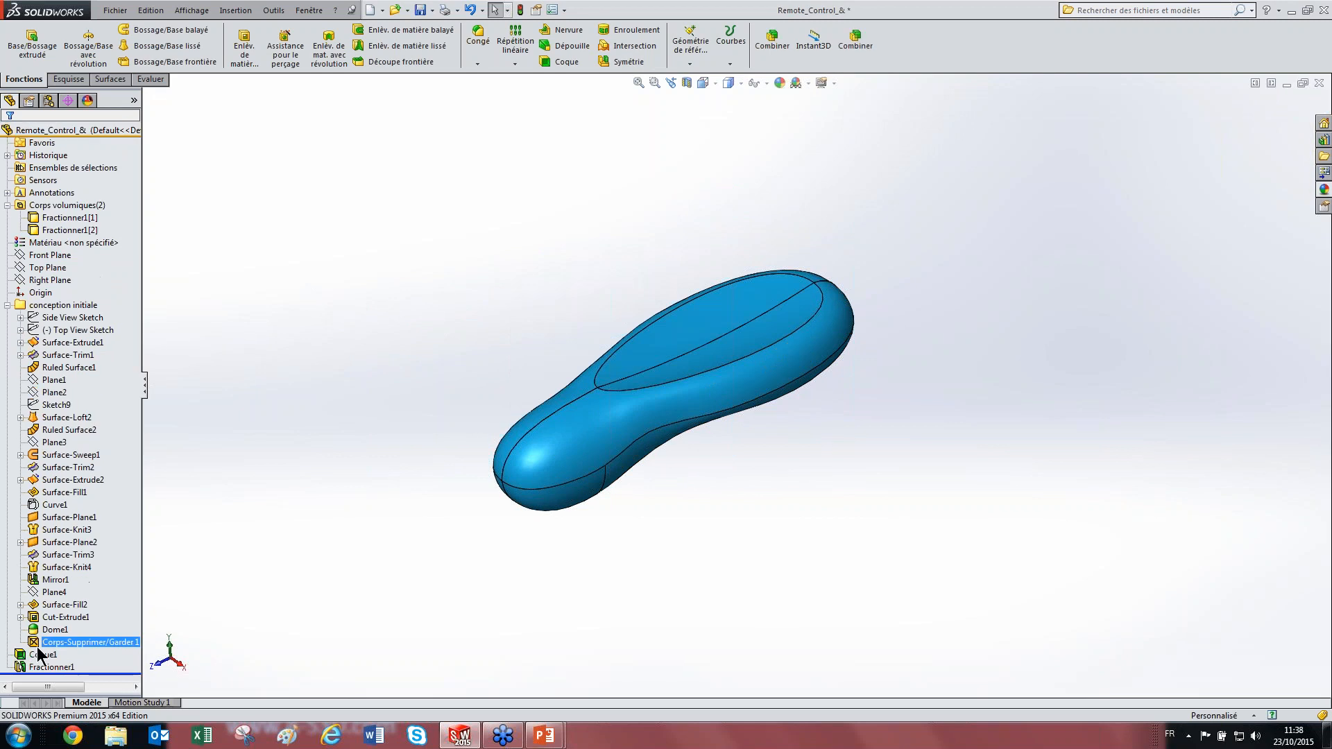
pyautogui.click(38, 654)
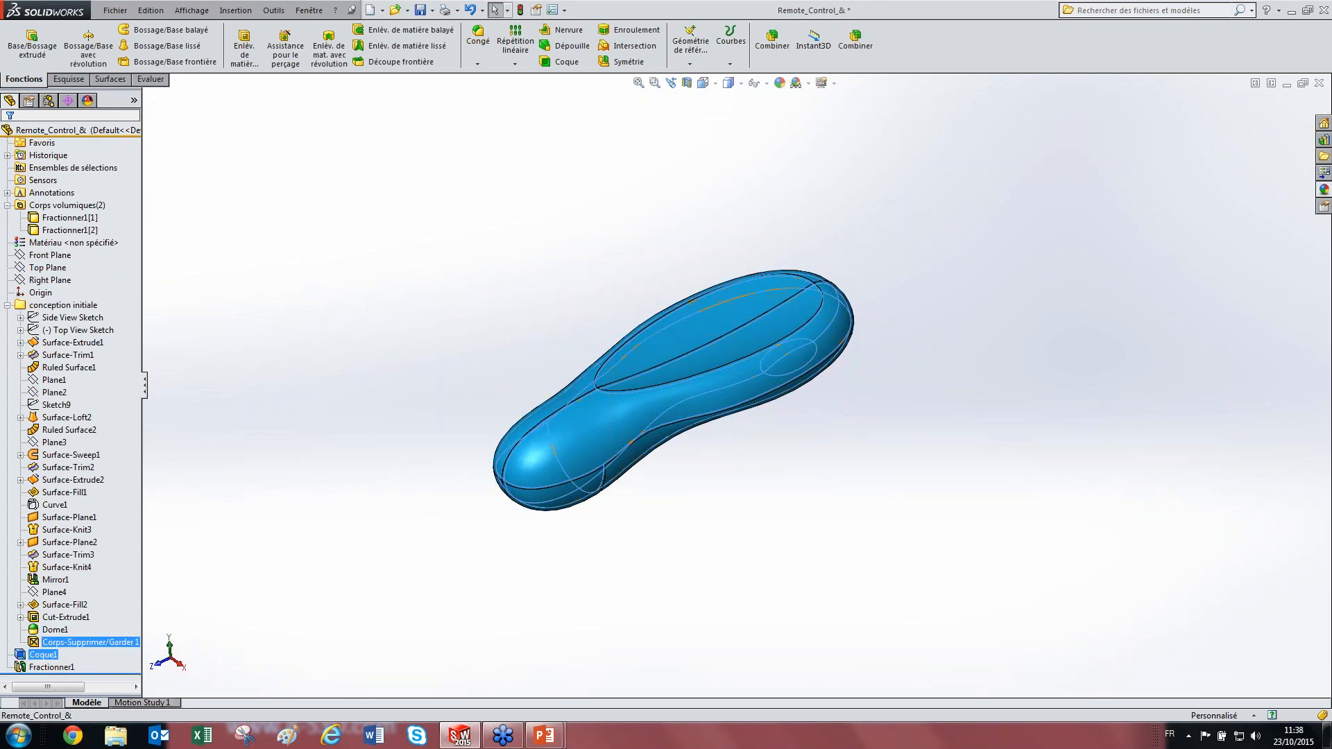
pyautogui.moveTo(38, 654); pyautogui.dragTo(40, 644)
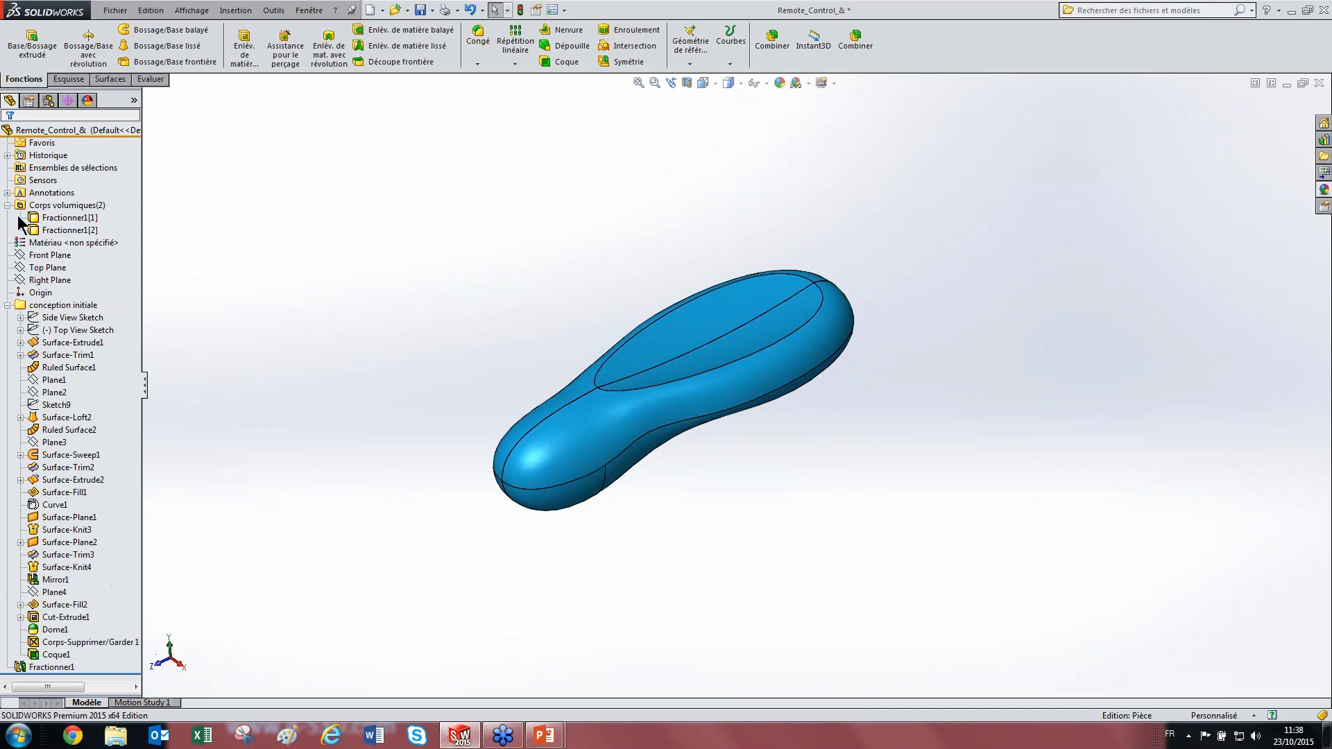
pyautogui.click(8, 305)
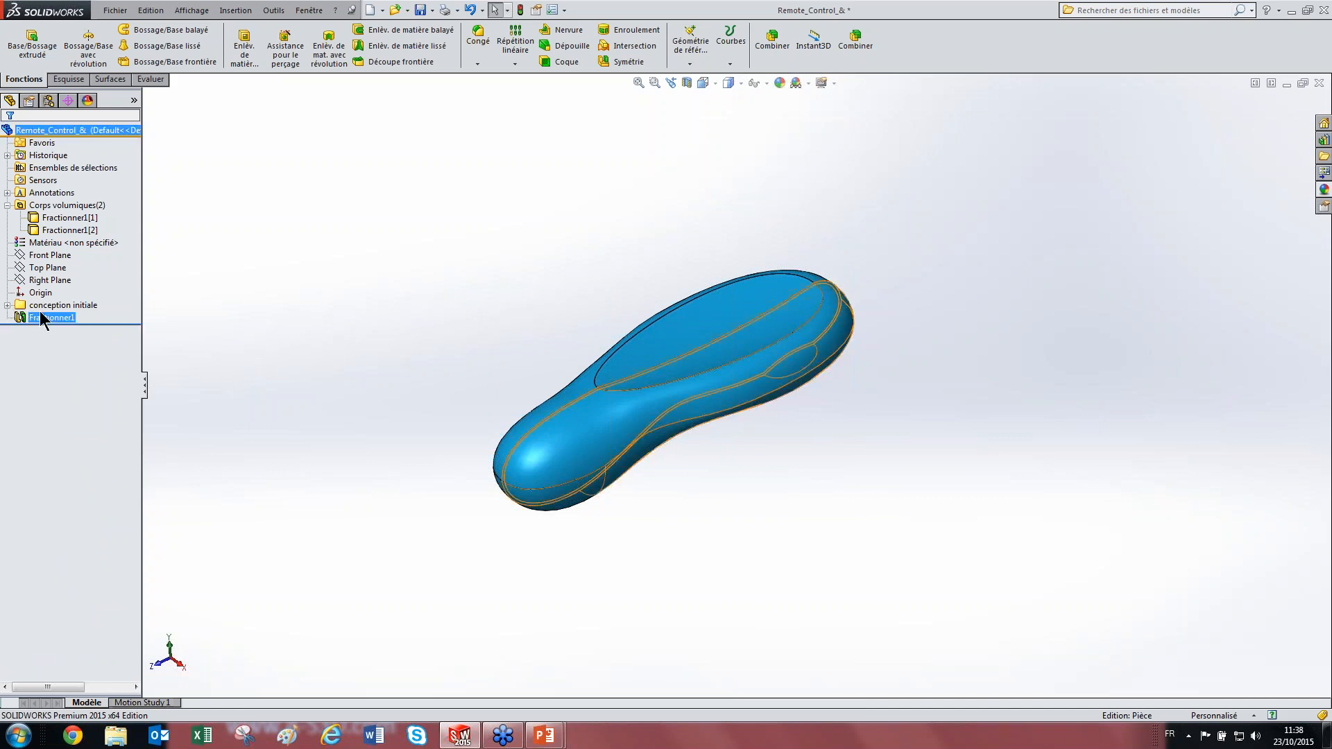
# Step: Explode the Default configuration's view to examine the inside of both hollow halves, and collapse it again
pyautogui.click(48, 100)
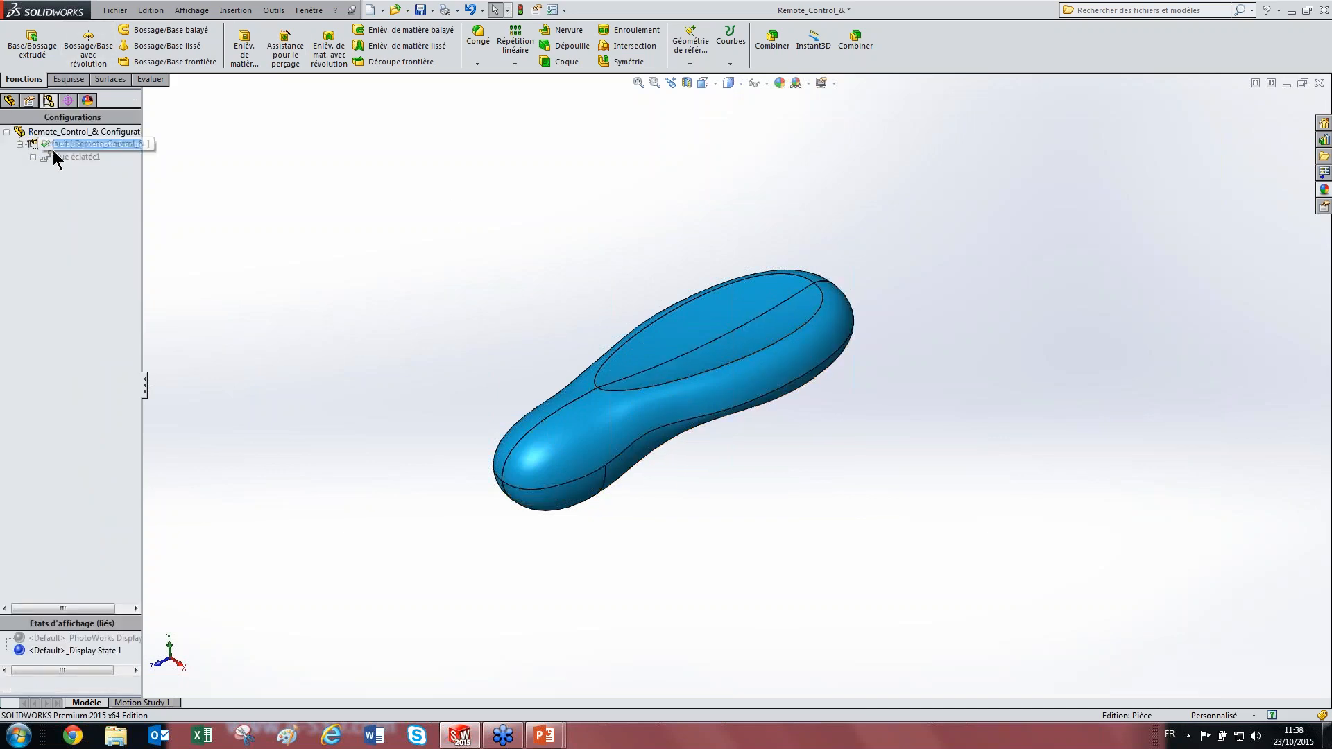
pyautogui.click(50, 158)
pyautogui.doubleClick(50, 158)
pyautogui.moveTo(777, 208); pyautogui.dragTo(610, 333, button='middle')
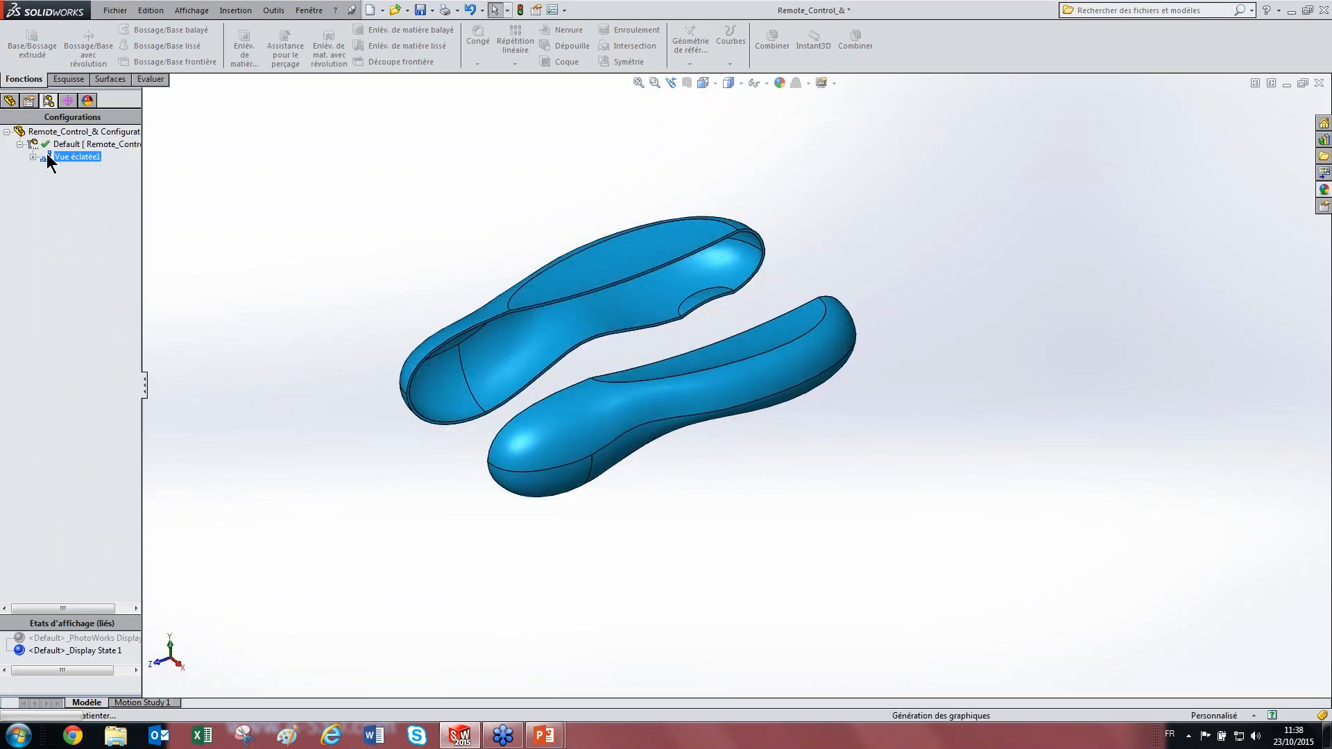
pyautogui.doubleClick(49, 157)
# Step: Suppress the split feature in the feature tree
pyautogui.click(10, 101)
pyautogui.click(31, 316)
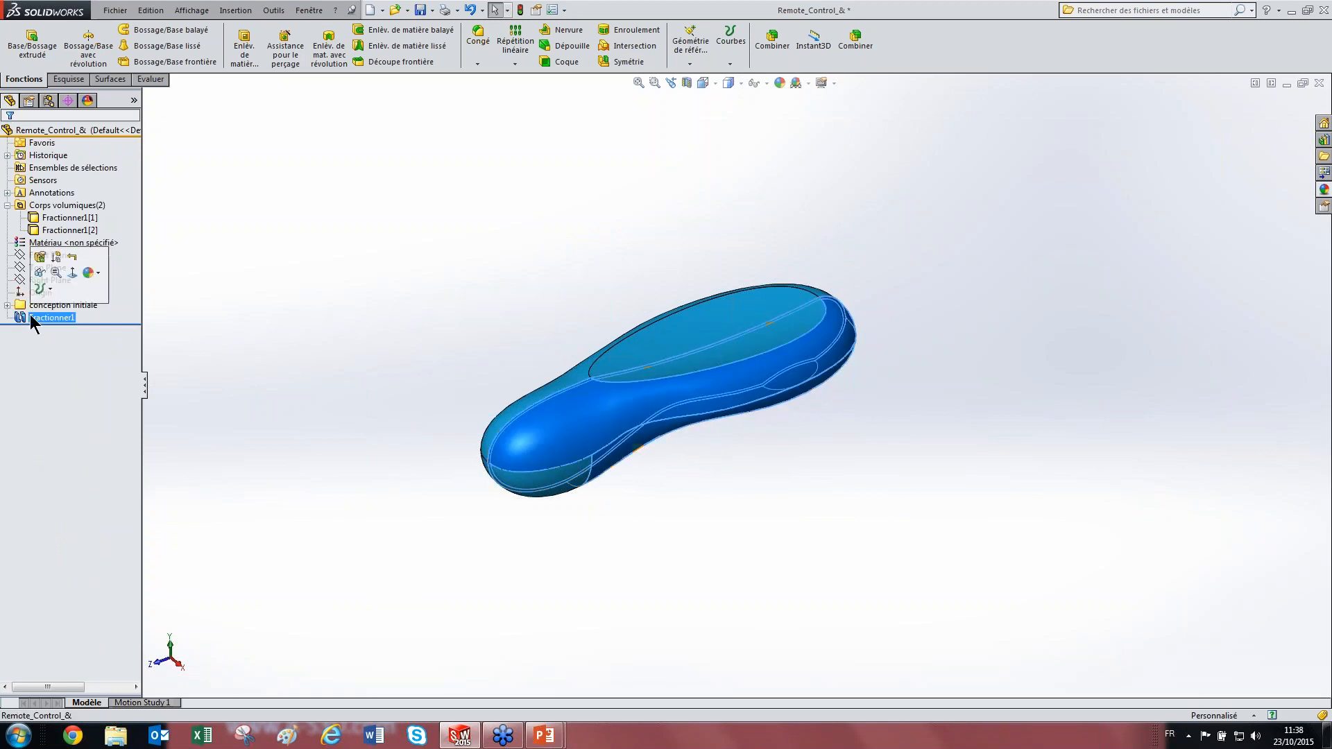
pyautogui.click(59, 259)
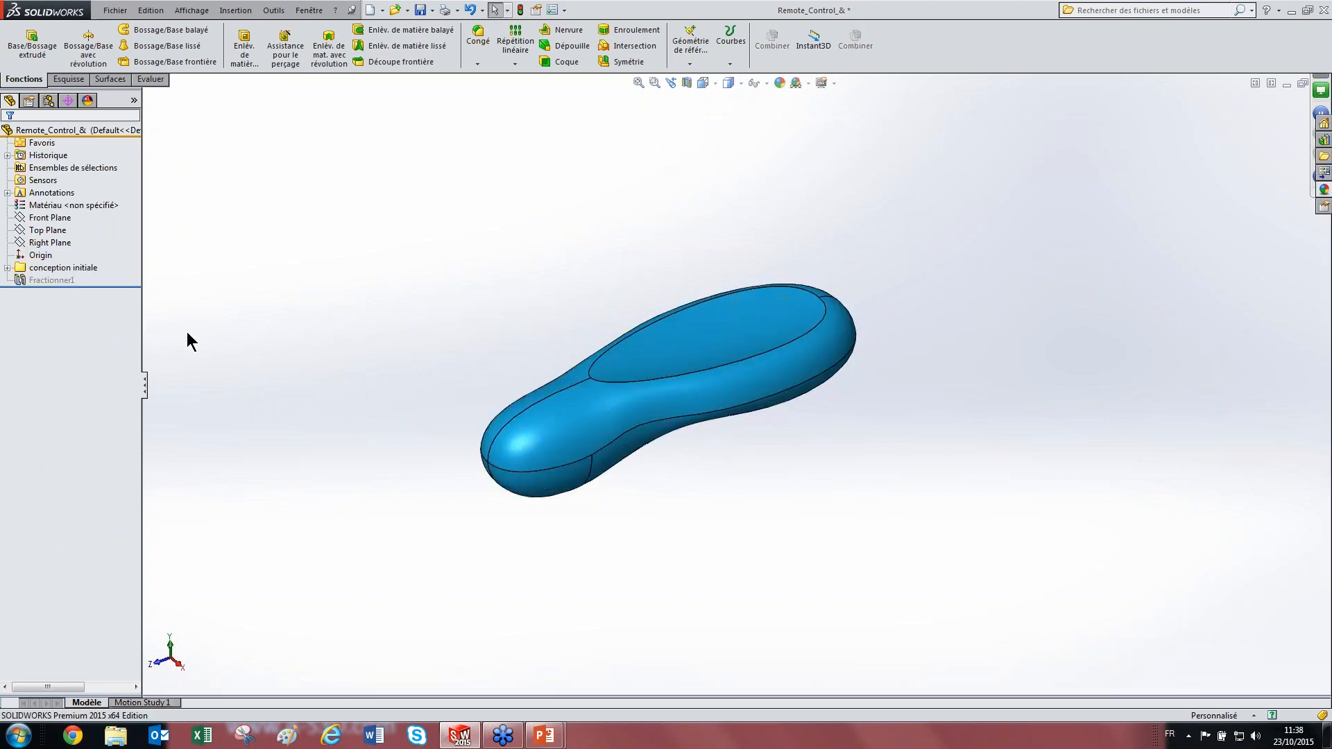
# Step: Start a sketch on the Right Plane and convert the body's mid-height parting edges into sketch entities
pyautogui.click(47, 243)
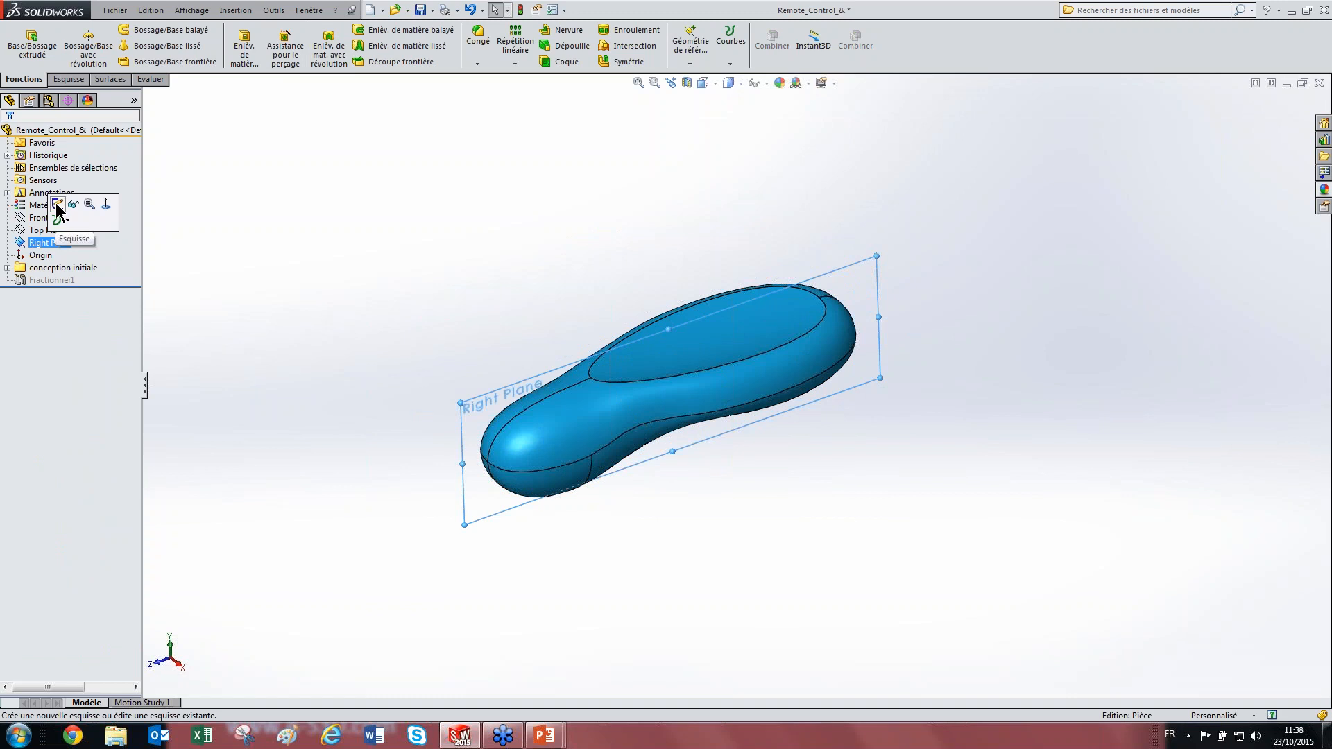
pyautogui.click(58, 207)
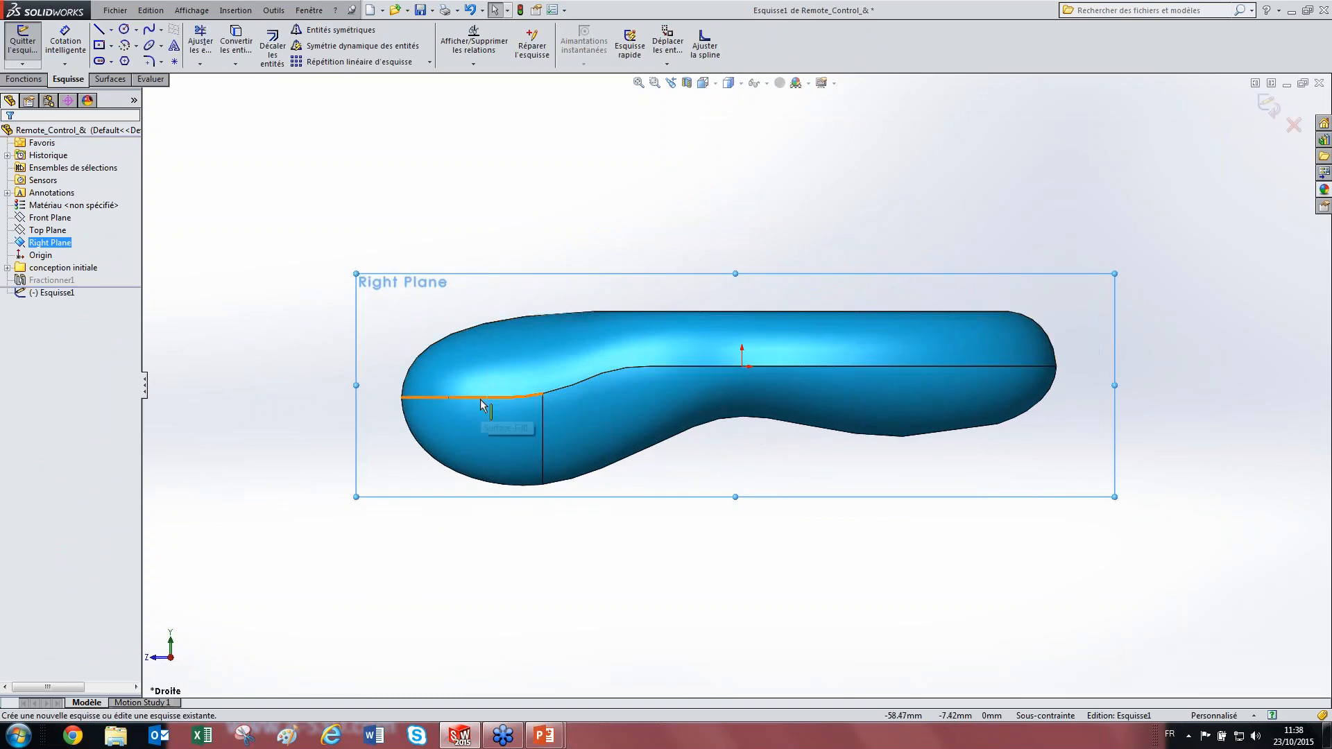
pyautogui.click(499, 396)
pyautogui.keyDown('ctrl'); pyautogui.click(582, 384); pyautogui.keyUp('ctrl')
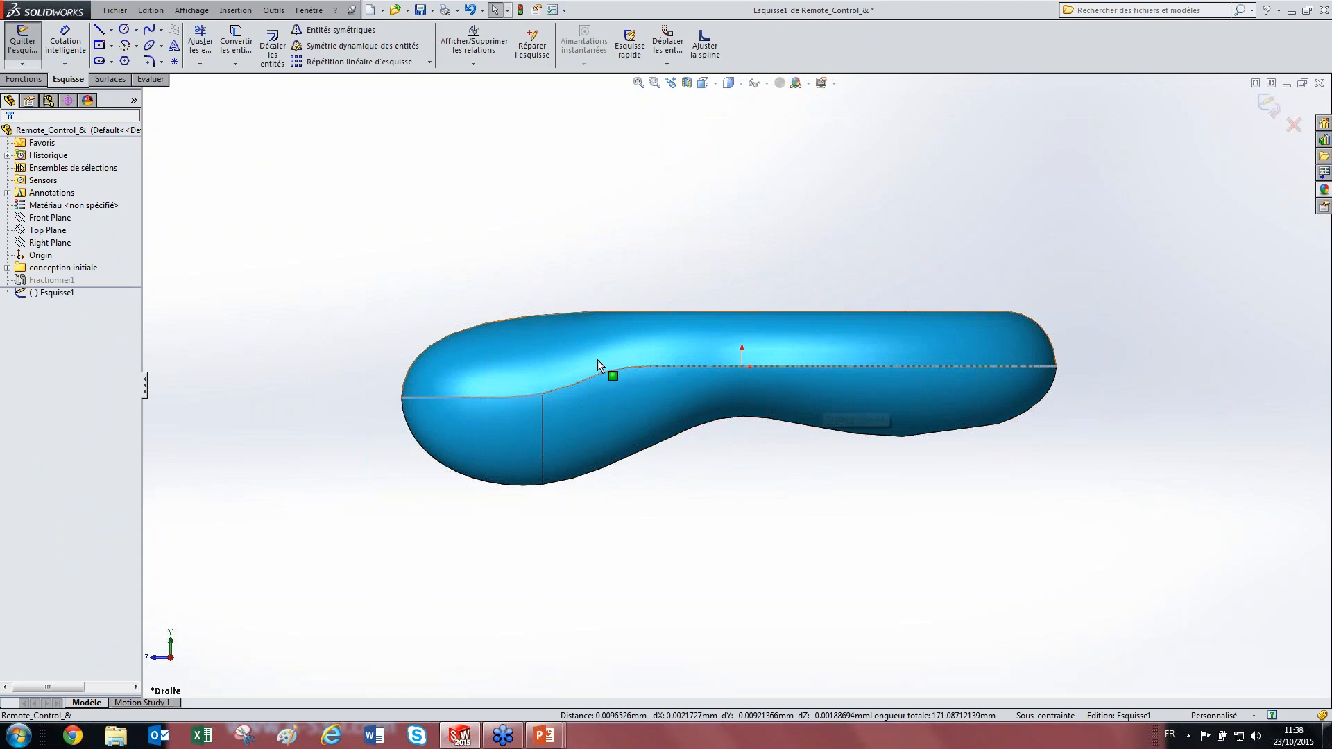
pyautogui.click(236, 41)
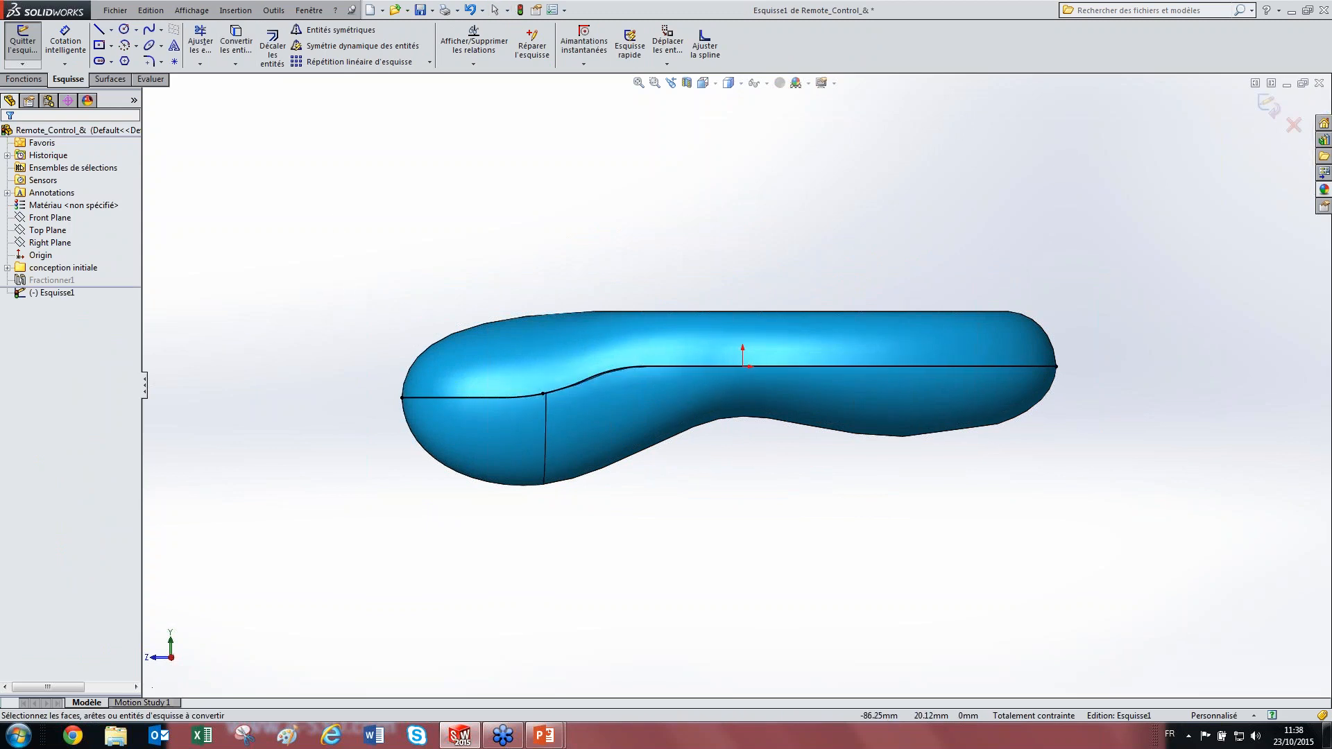
# Step: Start a Split feature with the parting-line sketch as the trim tool and cut the part with it
pyautogui.moveTo(340, 281); pyautogui.dragTo(451, 374, button='middle')
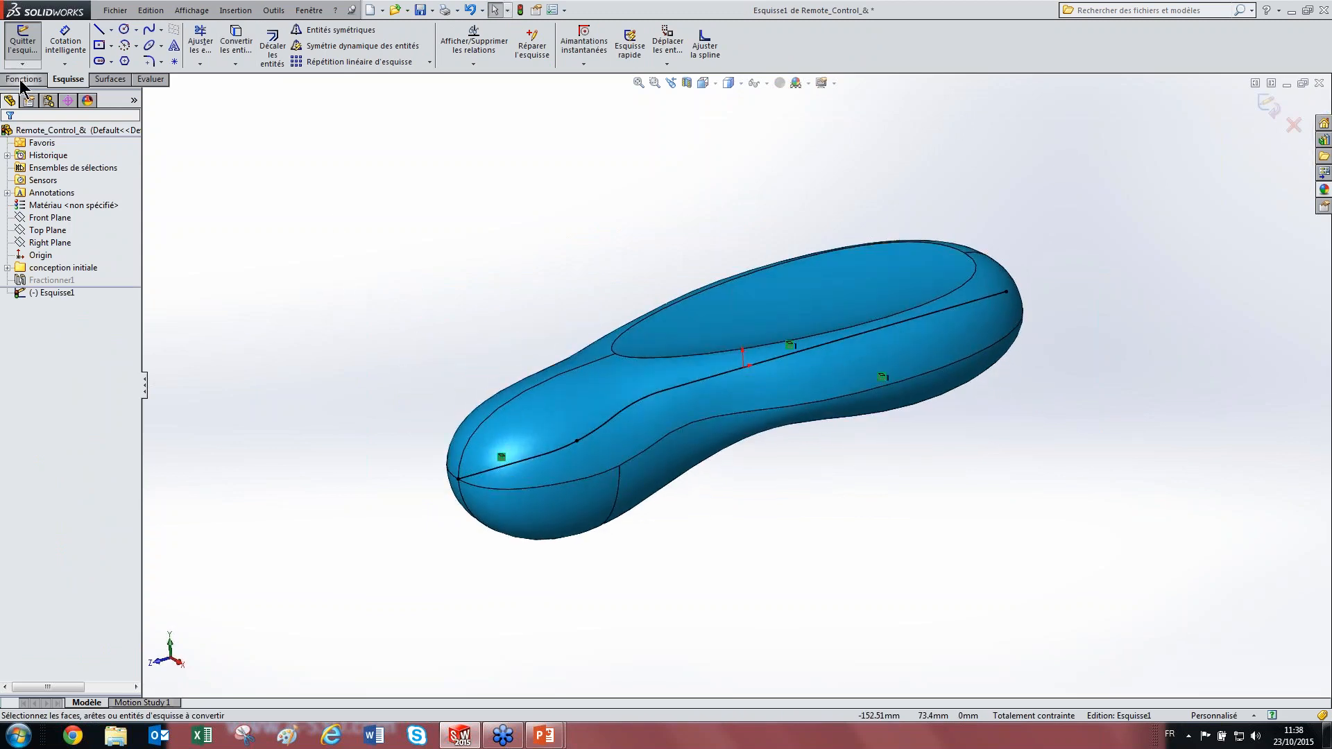
pyautogui.click(21, 80)
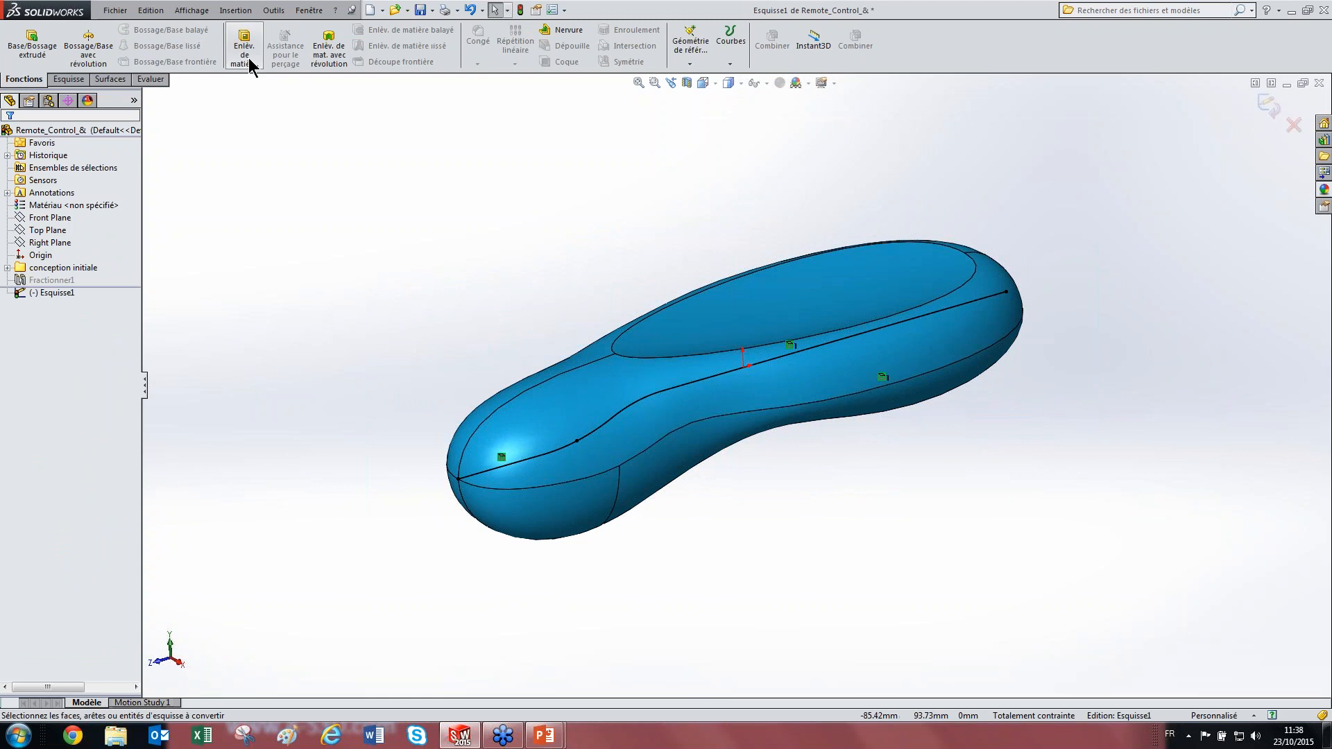
pyautogui.click(235, 9)
pyautogui.moveTo(267, 57)
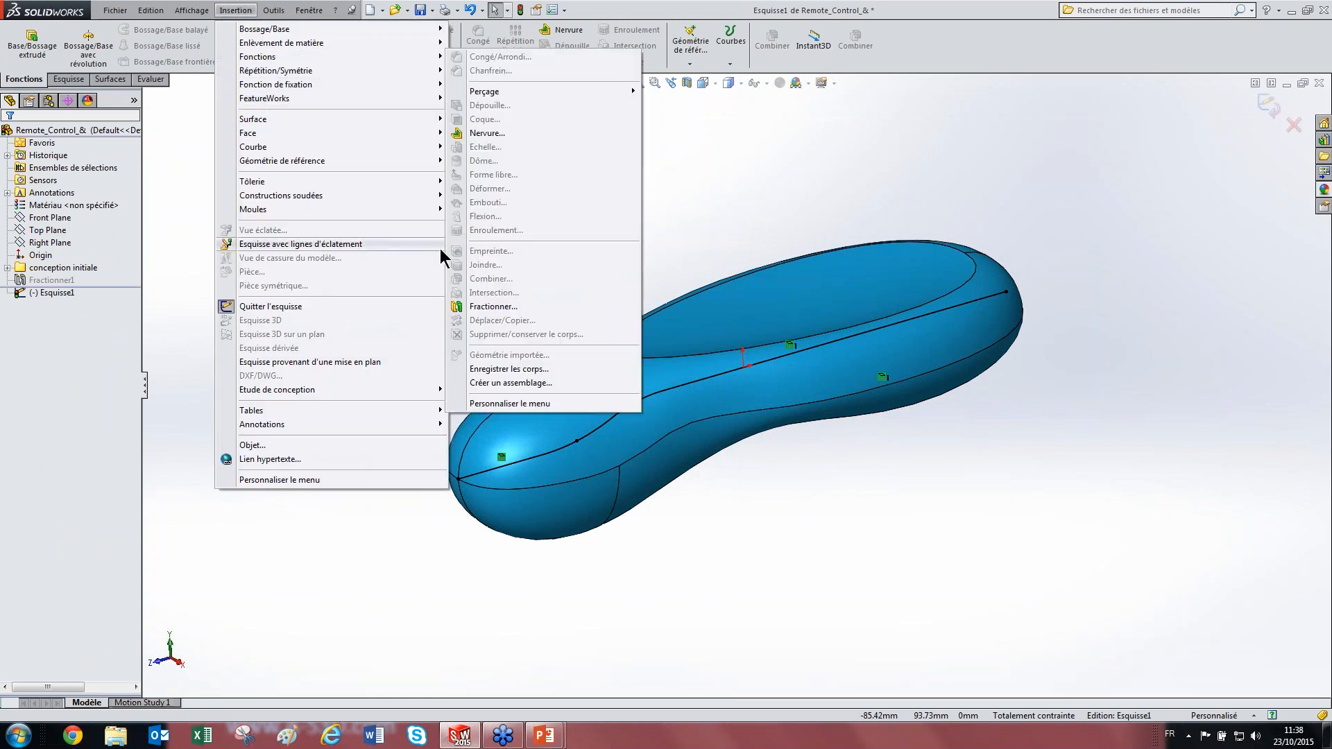
pyautogui.click(473, 308)
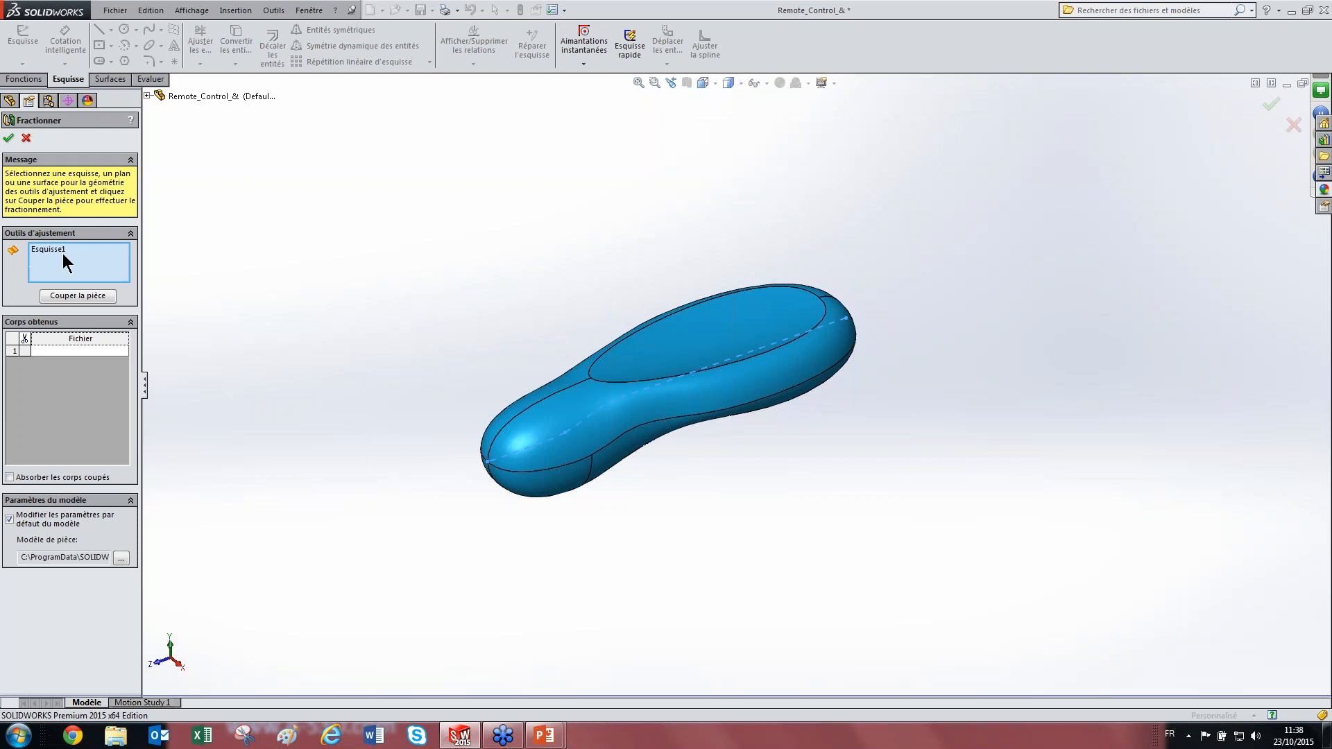
pyautogui.click(59, 297)
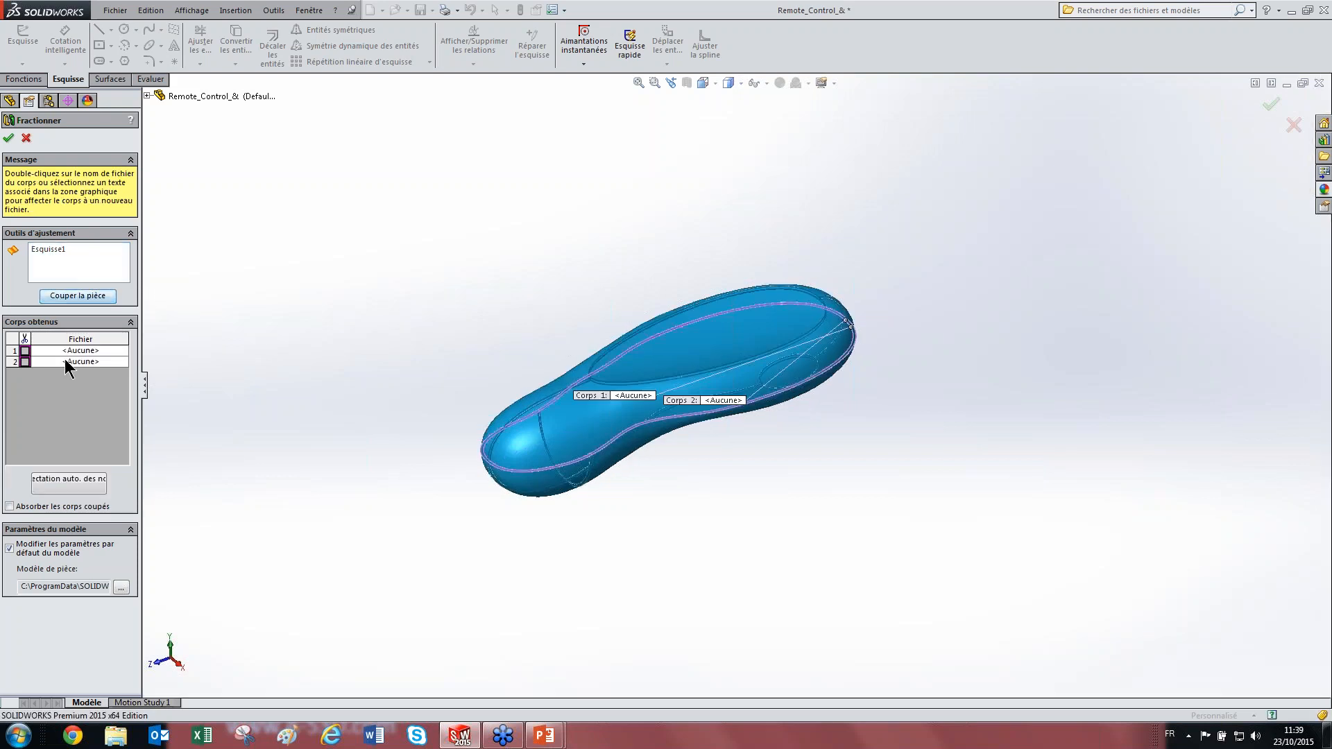
# Step: Mark both resulting bodies as split bodies, create the feature and highlight each body in the solid bodies folder
pyautogui.click(25, 351)
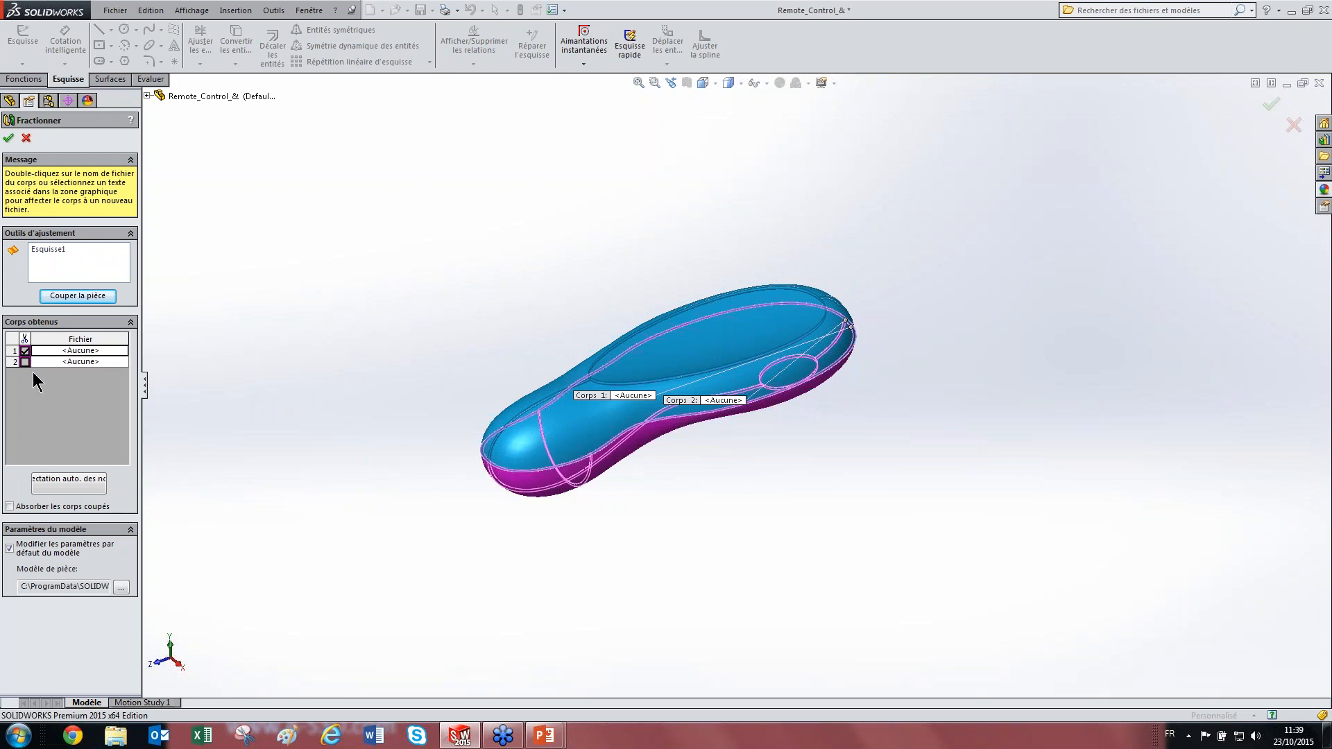
pyautogui.click(25, 351)
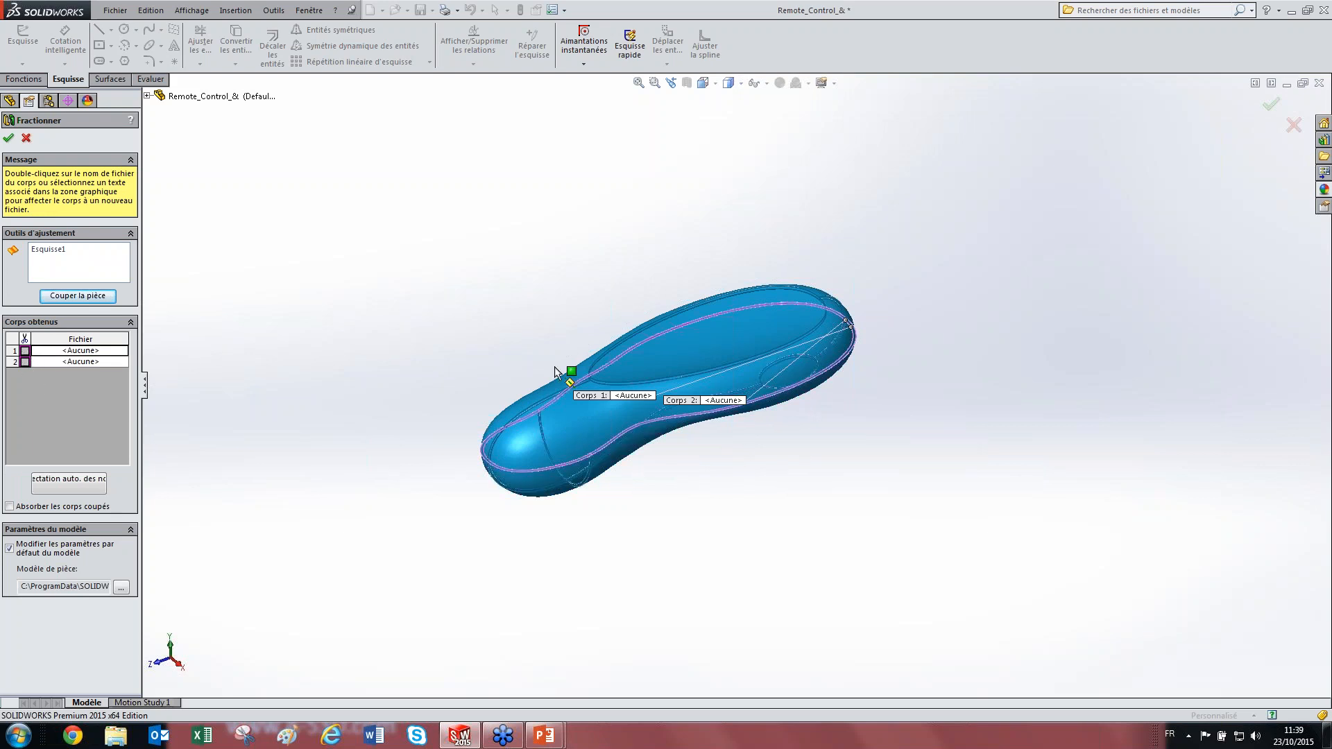
pyautogui.click(637, 375)
pyautogui.click(602, 463)
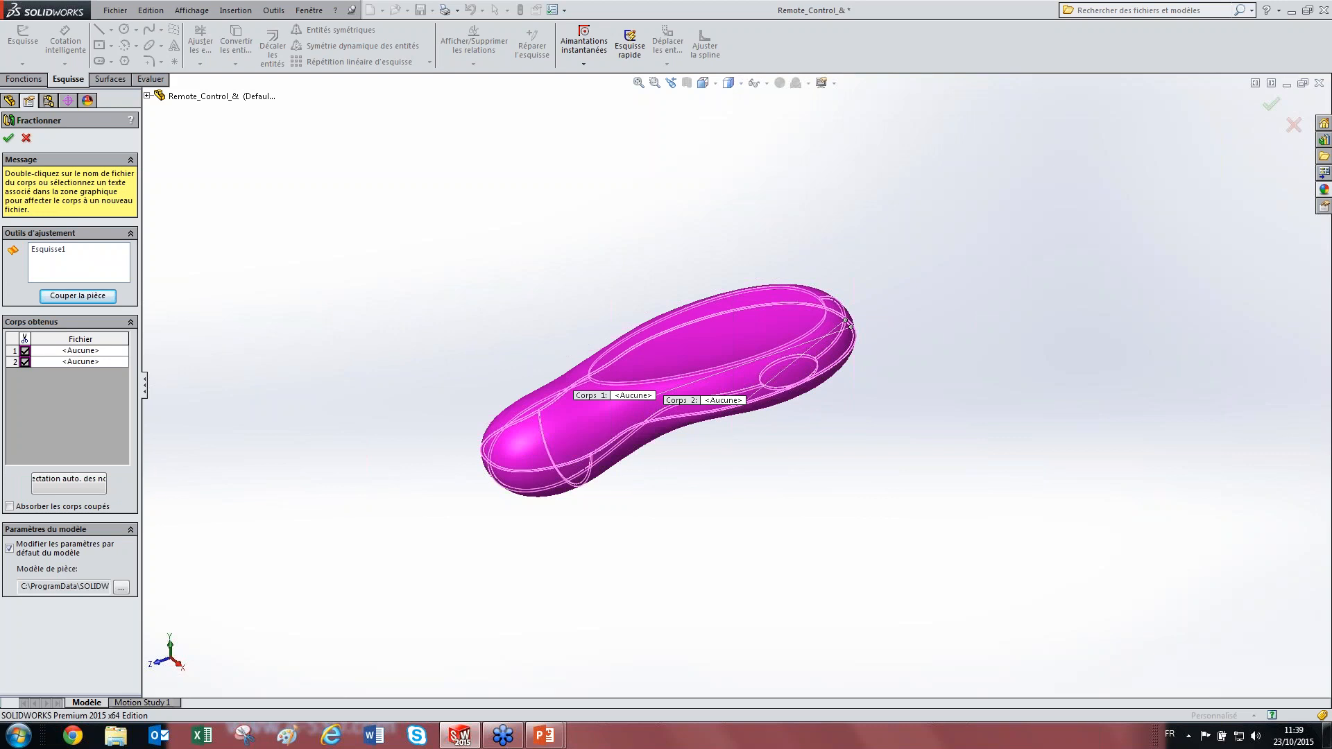
pyautogui.click(8, 140)
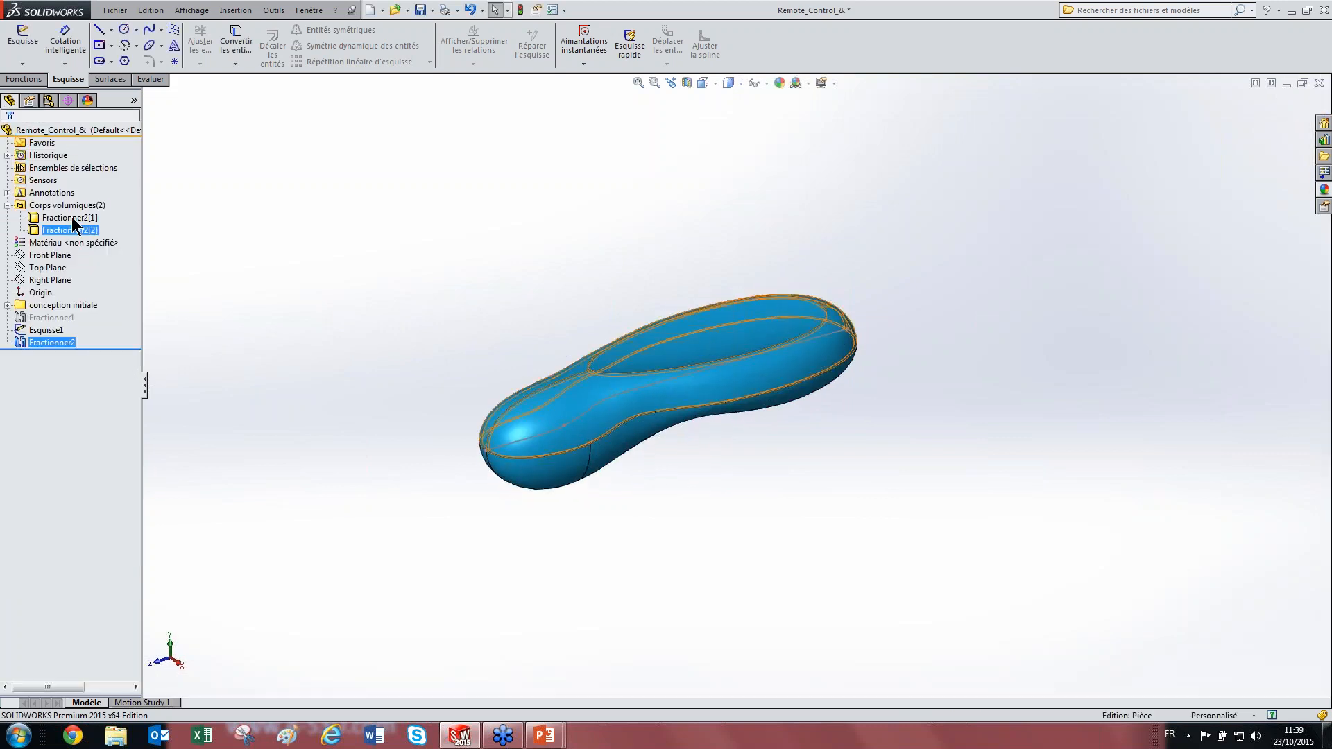
pyautogui.click(53, 220)
pyautogui.click(52, 229)
pyautogui.click(255, 187)
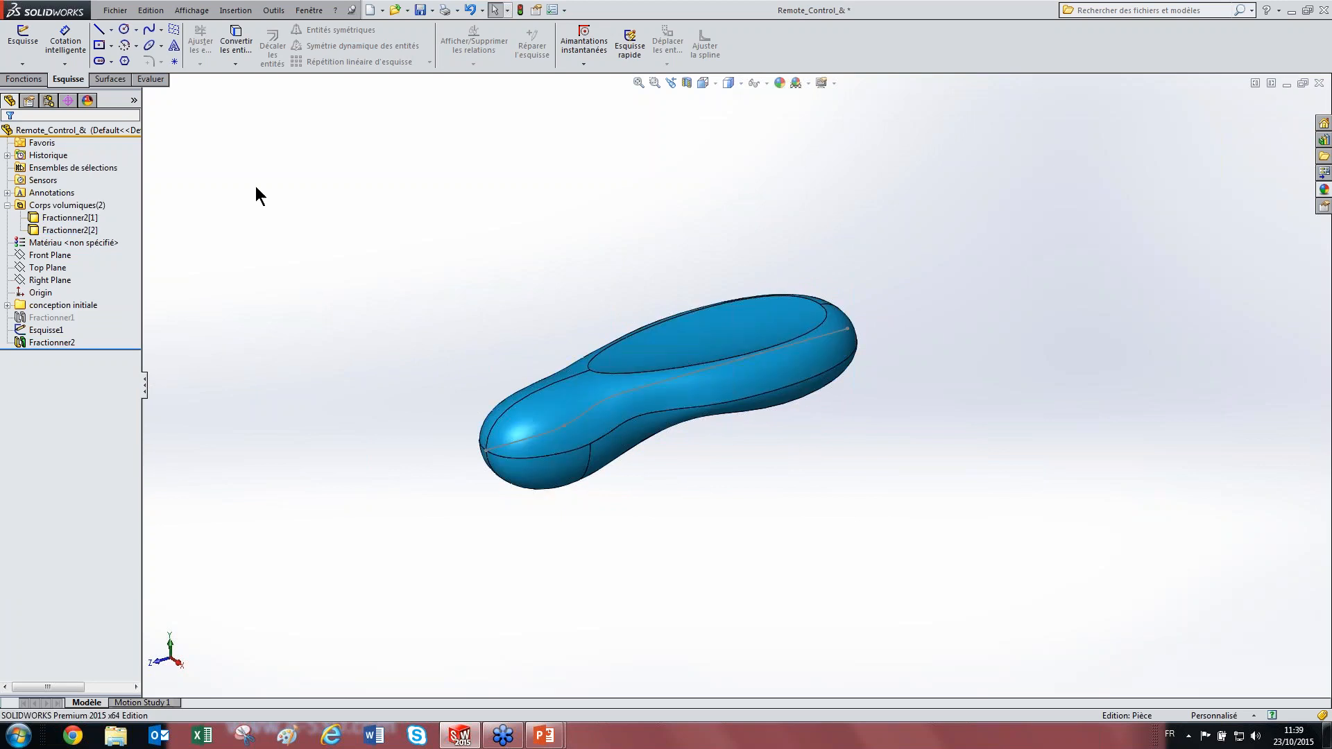
# Step: Create an exploded view that moves the upper half about 62 mm upward, and inspect the hollow inside
pyautogui.click(235, 9)
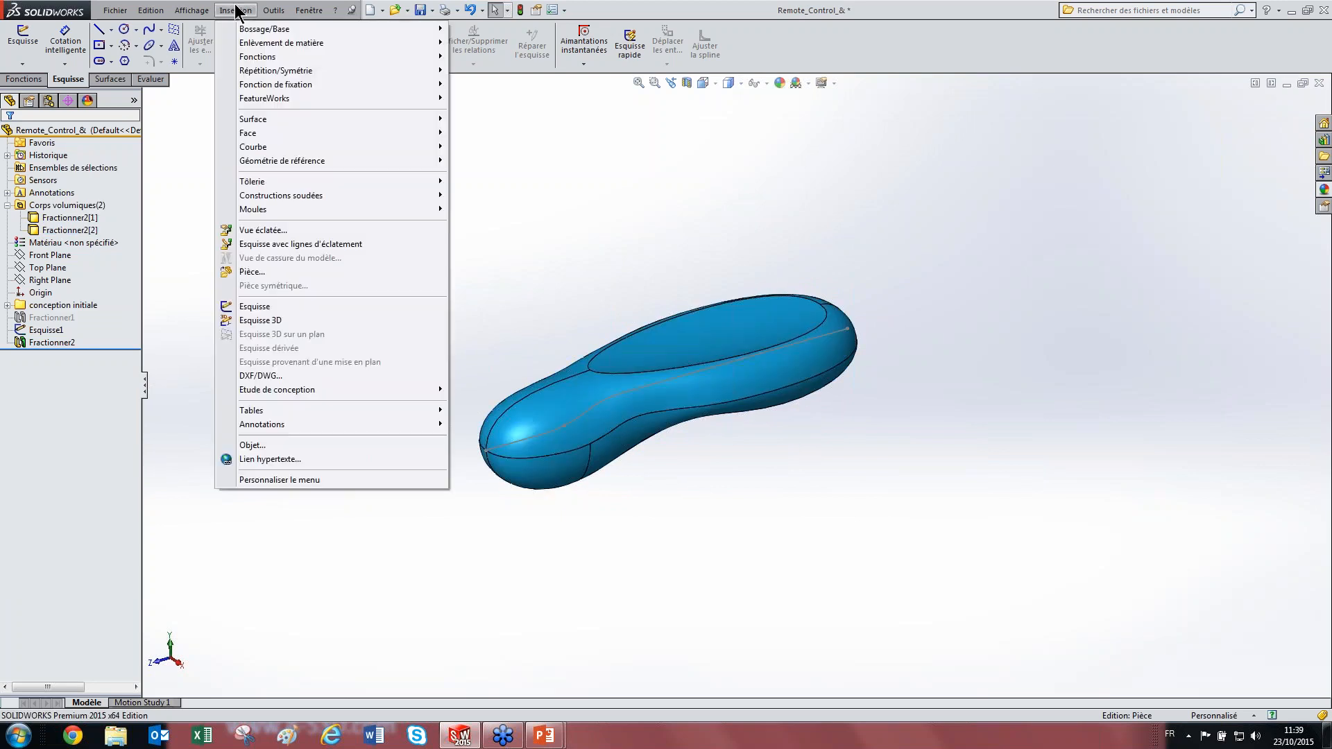
pyautogui.click(291, 231)
pyautogui.click(619, 377)
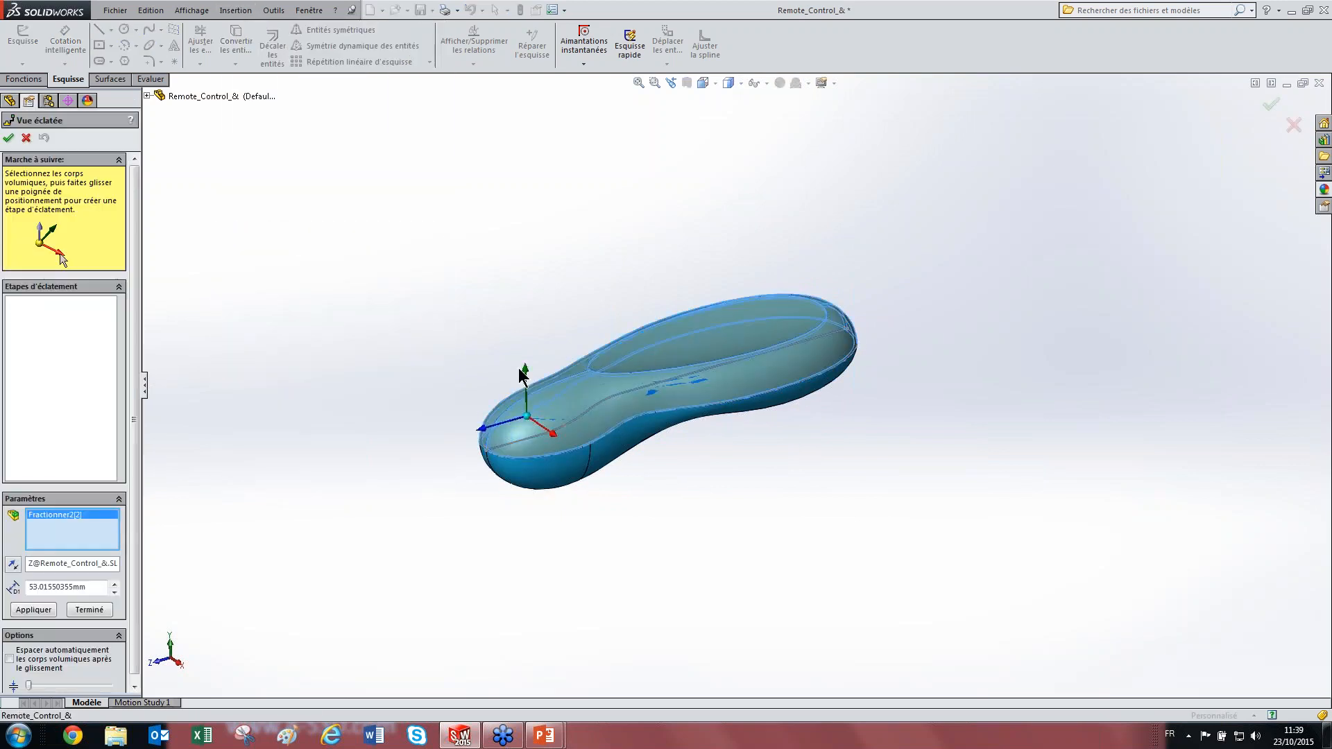
pyautogui.moveTo(529, 375); pyautogui.dragTo(534, 205)
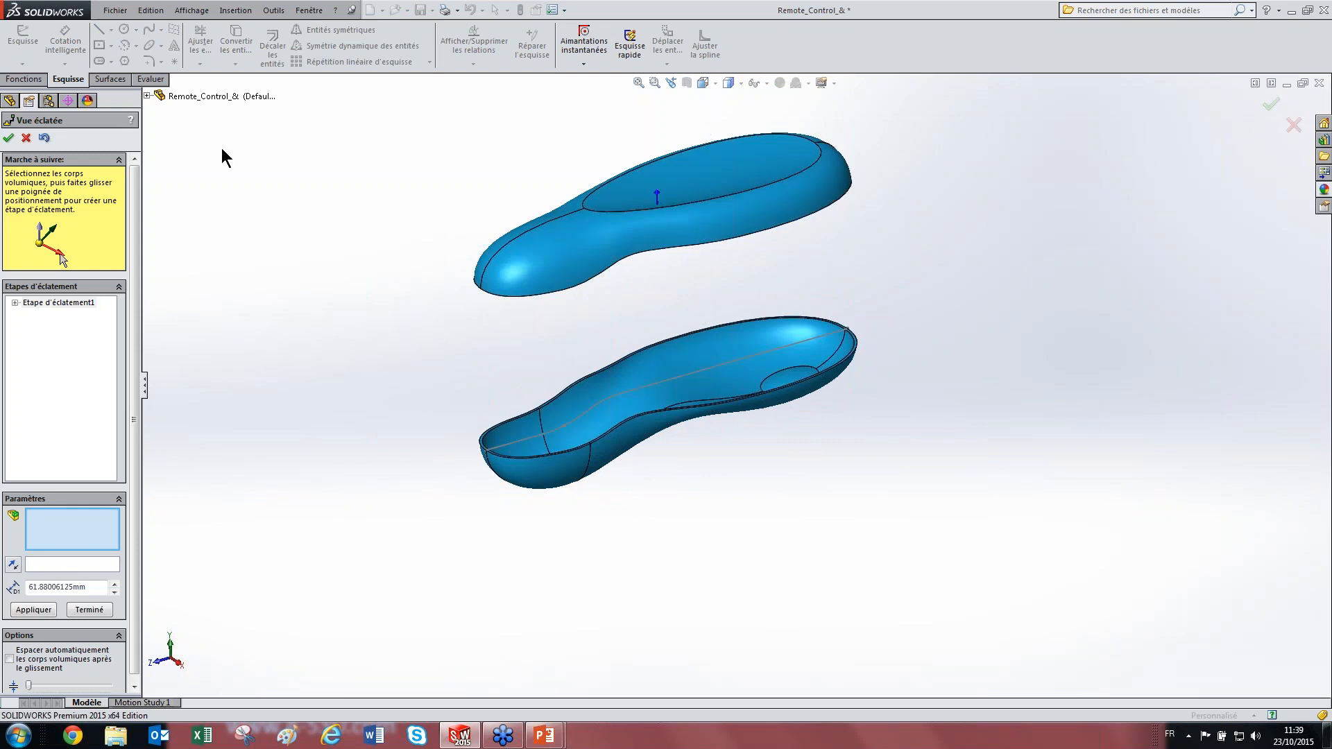
pyautogui.click(9, 137)
pyautogui.moveTo(628, 352); pyautogui.dragTo(650, 410, button='middle')
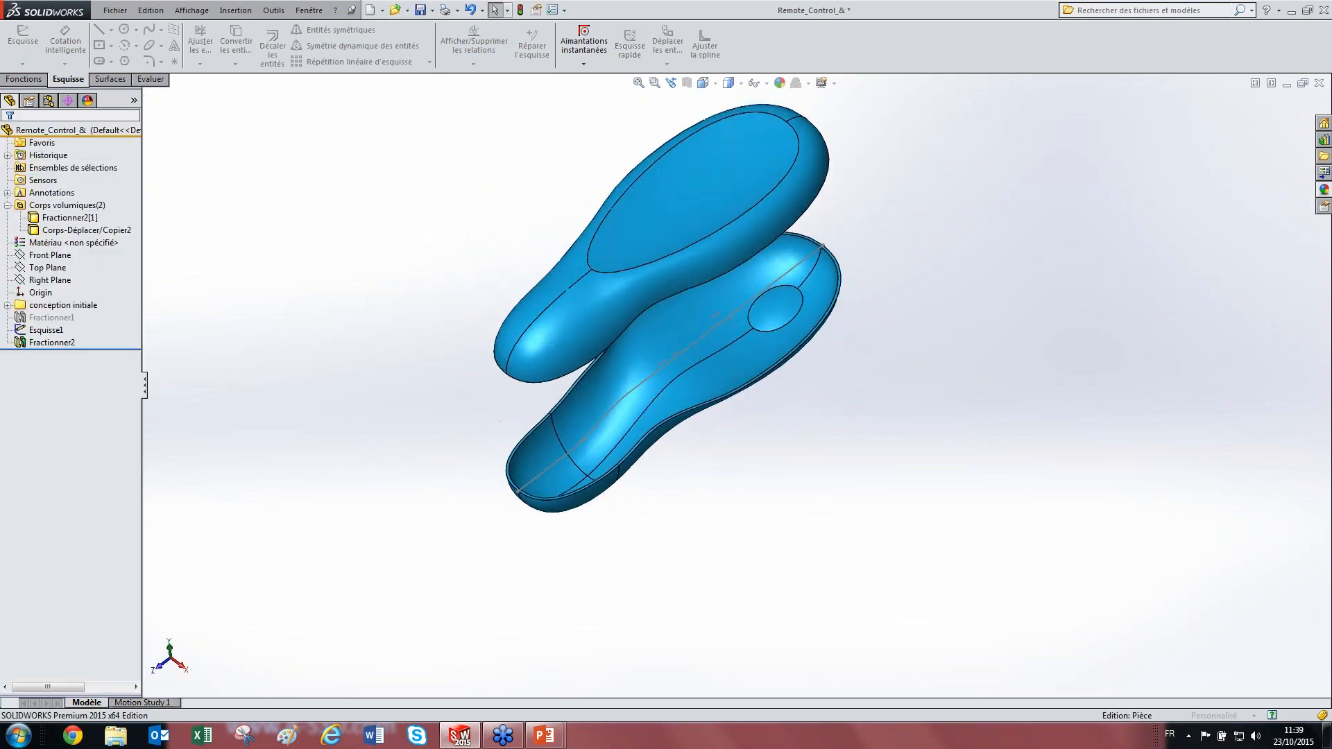
# Step: Suppress the second split feature and its parting-line sketch
pyautogui.click(53, 340)
pyautogui.click(83, 303)
pyautogui.click(45, 292)
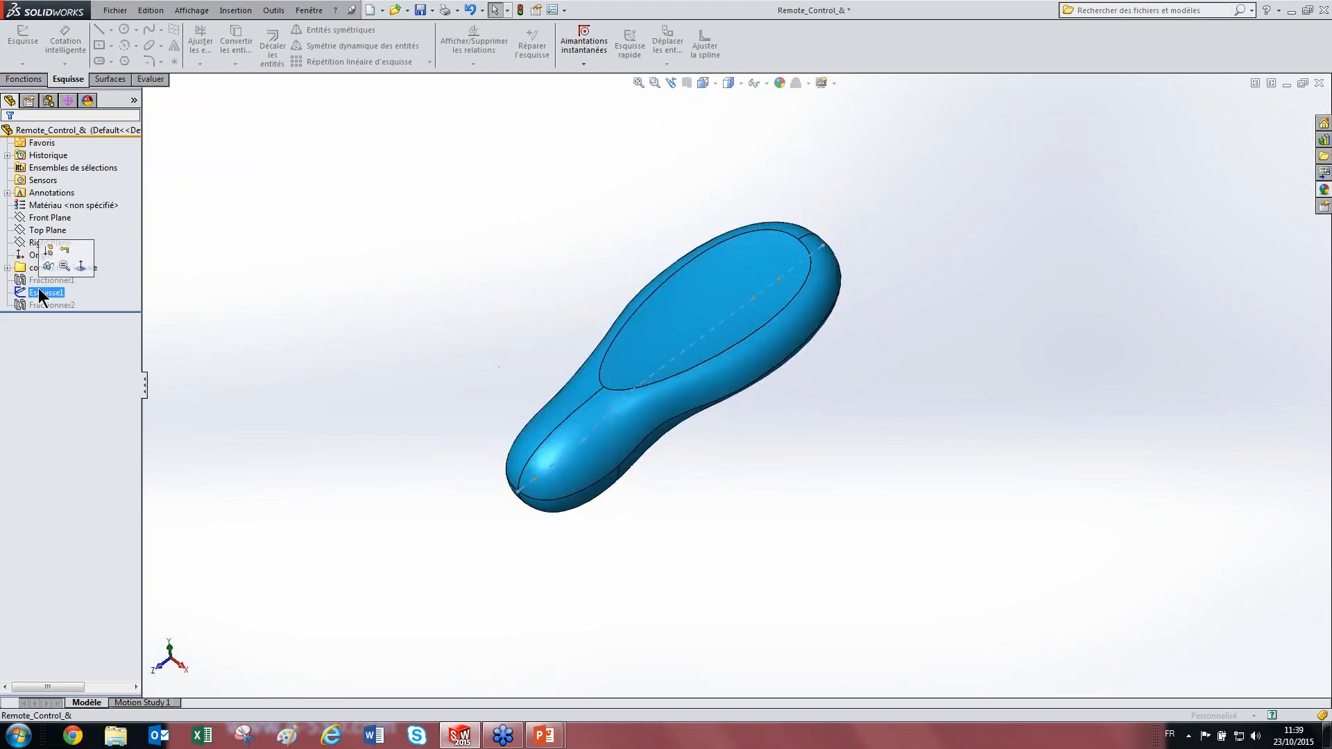
pyautogui.click(61, 260)
# Step: Collapse the second exploded view of the Default configuration and return to the feature tree
pyautogui.click(52, 102)
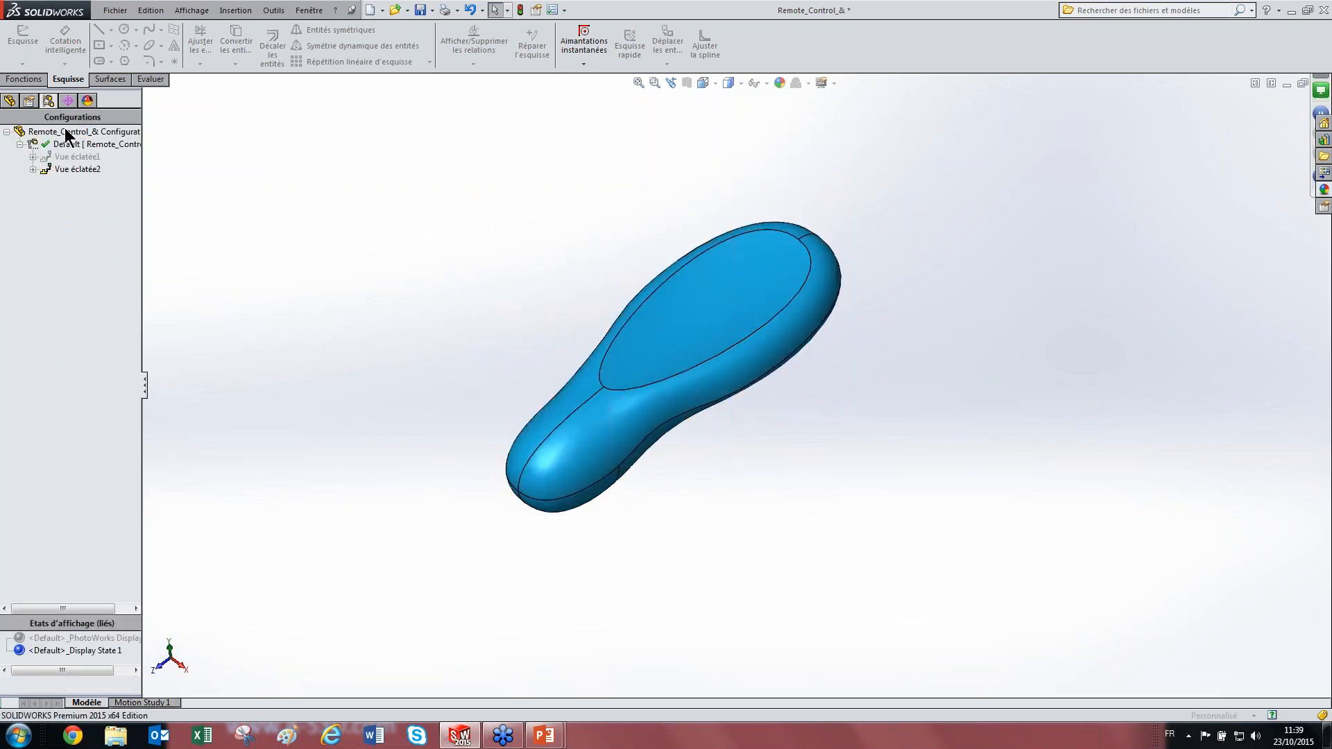
pyautogui.click(72, 168)
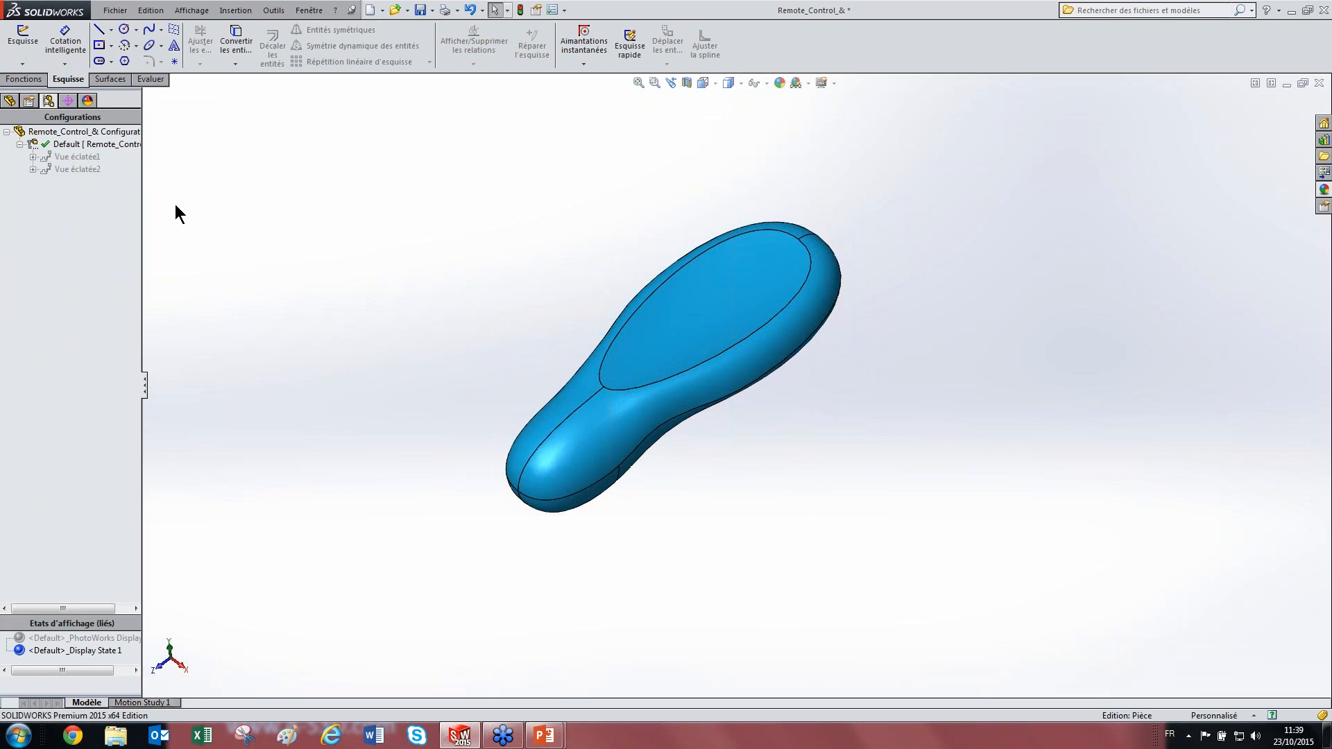
pyautogui.click(35, 131)
pyautogui.click(19, 143)
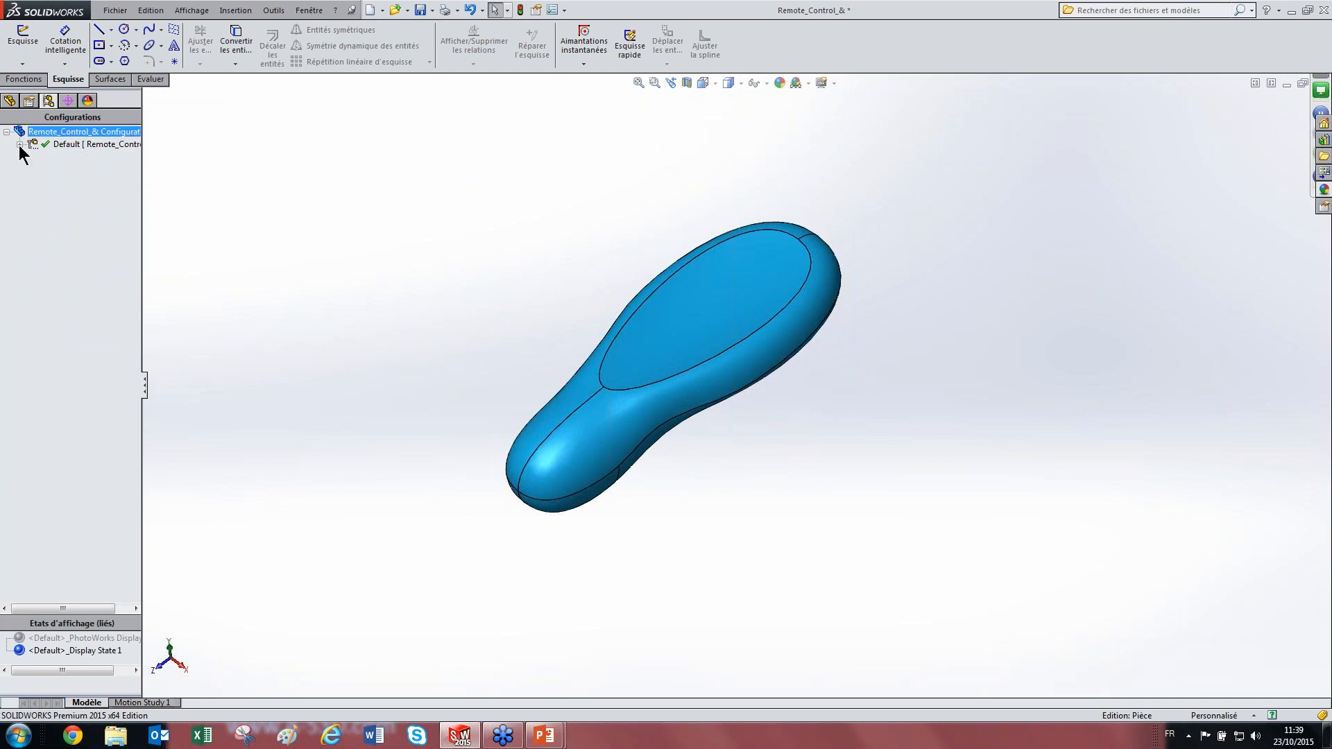
pyautogui.click(10, 100)
# Step: Start a ruled surface of the tapered-to-vector type with the Top Plane as its reference vector
pyautogui.moveTo(495, 330); pyautogui.dragTo(461, 196, button='middle')
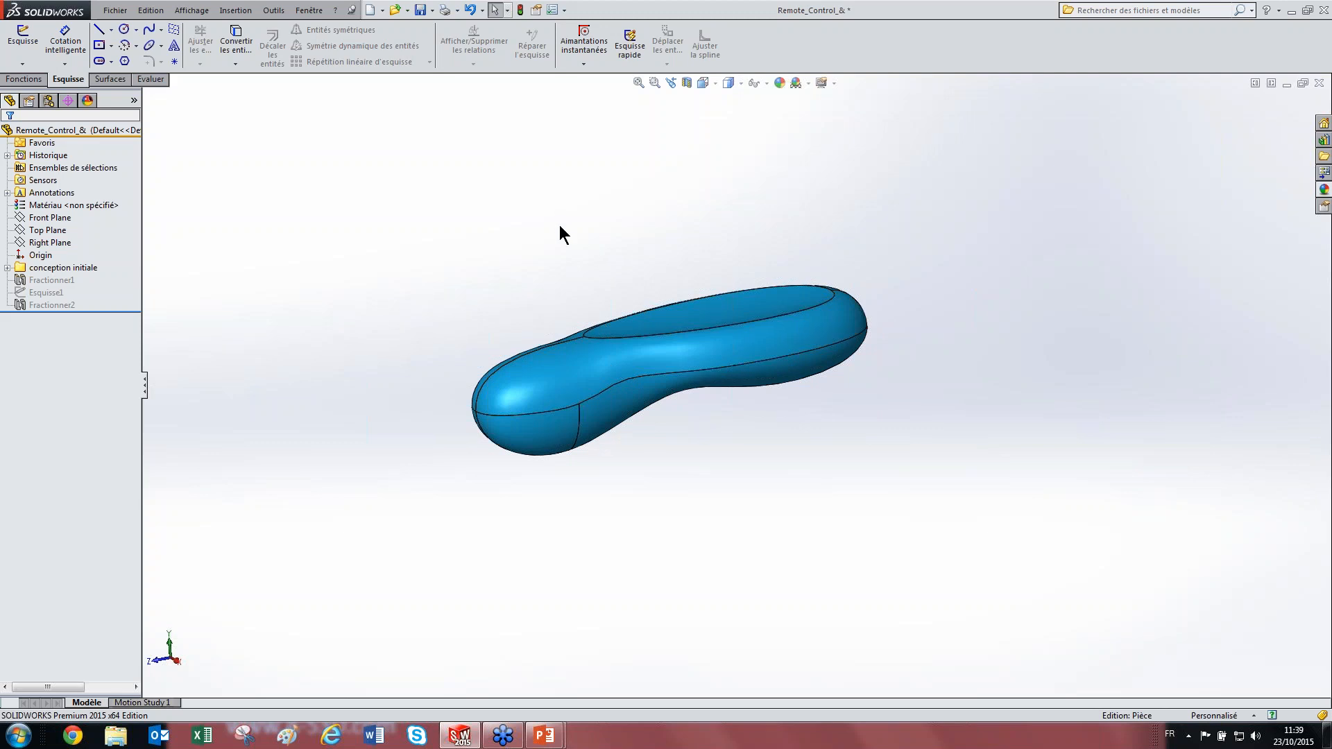
pyautogui.moveTo(561, 233); pyautogui.dragTo(389, 159, button='middle')
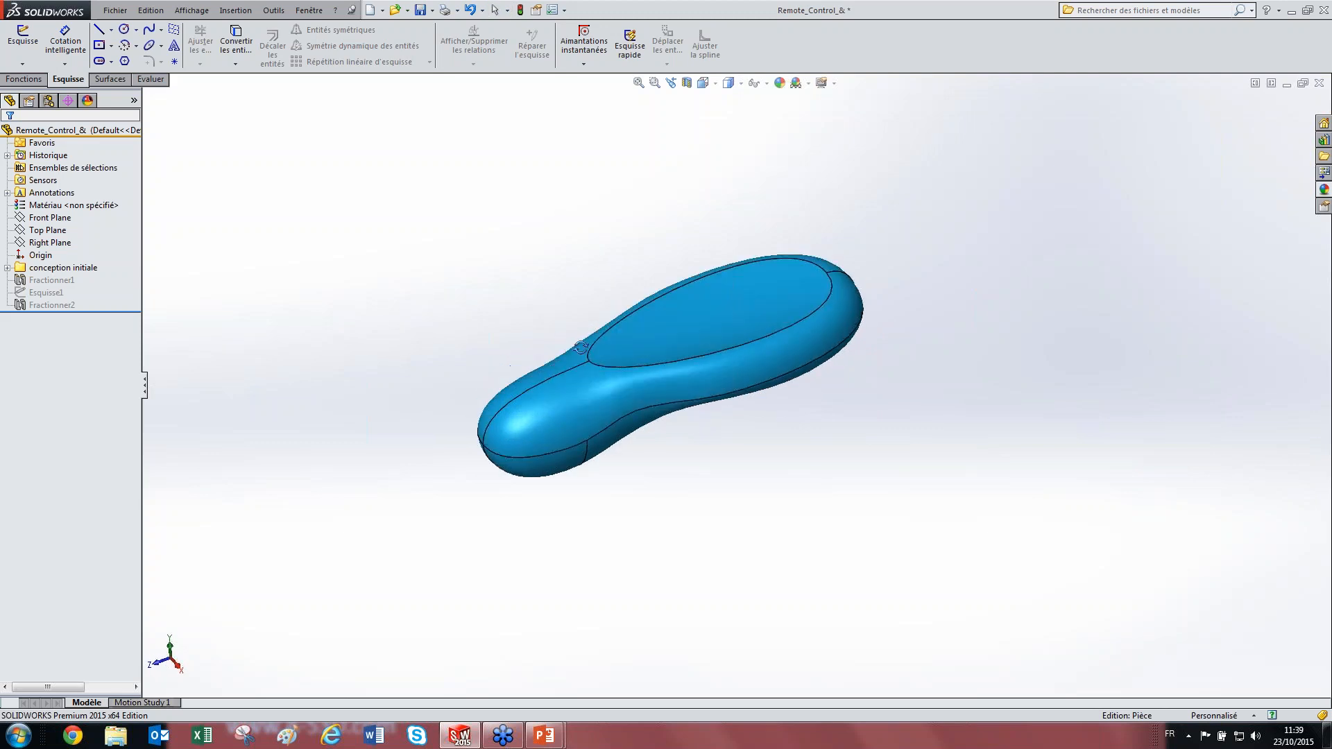
pyautogui.click(109, 79)
pyautogui.click(299, 61)
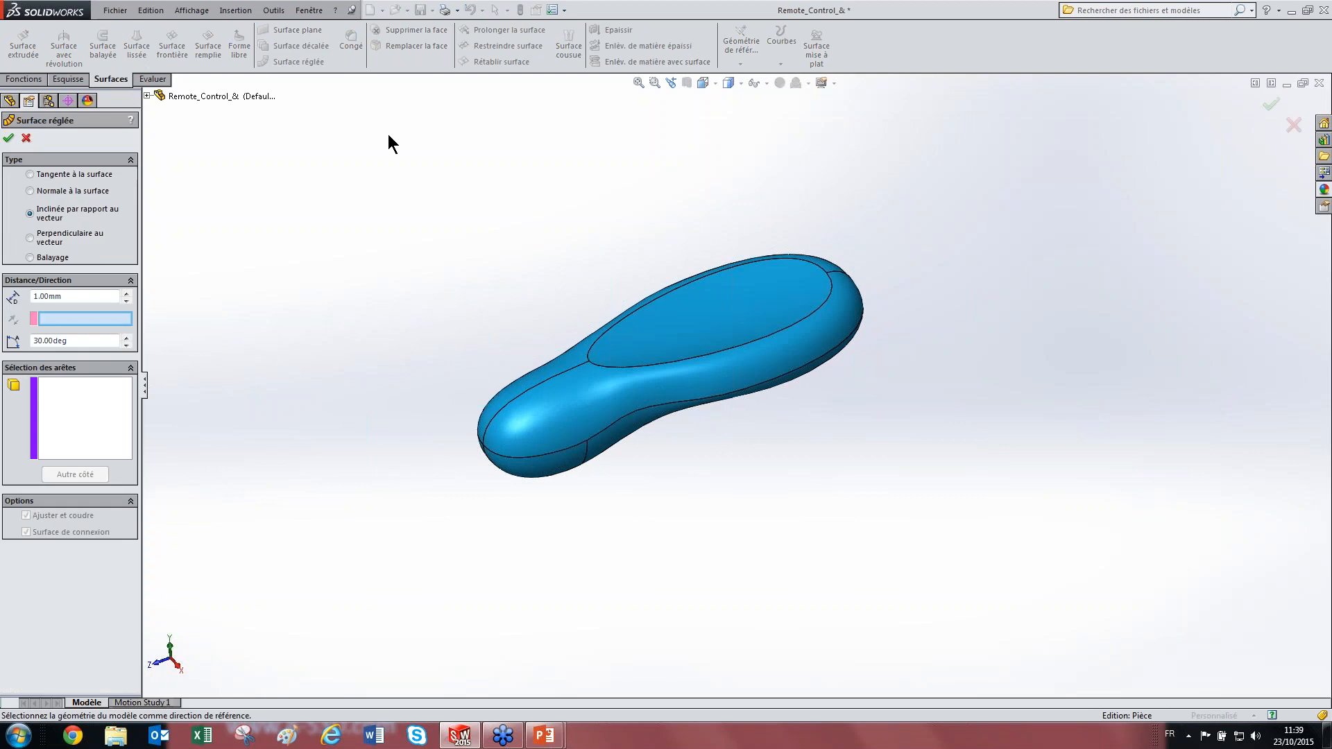
pyautogui.scroll(-4, 652, 363)
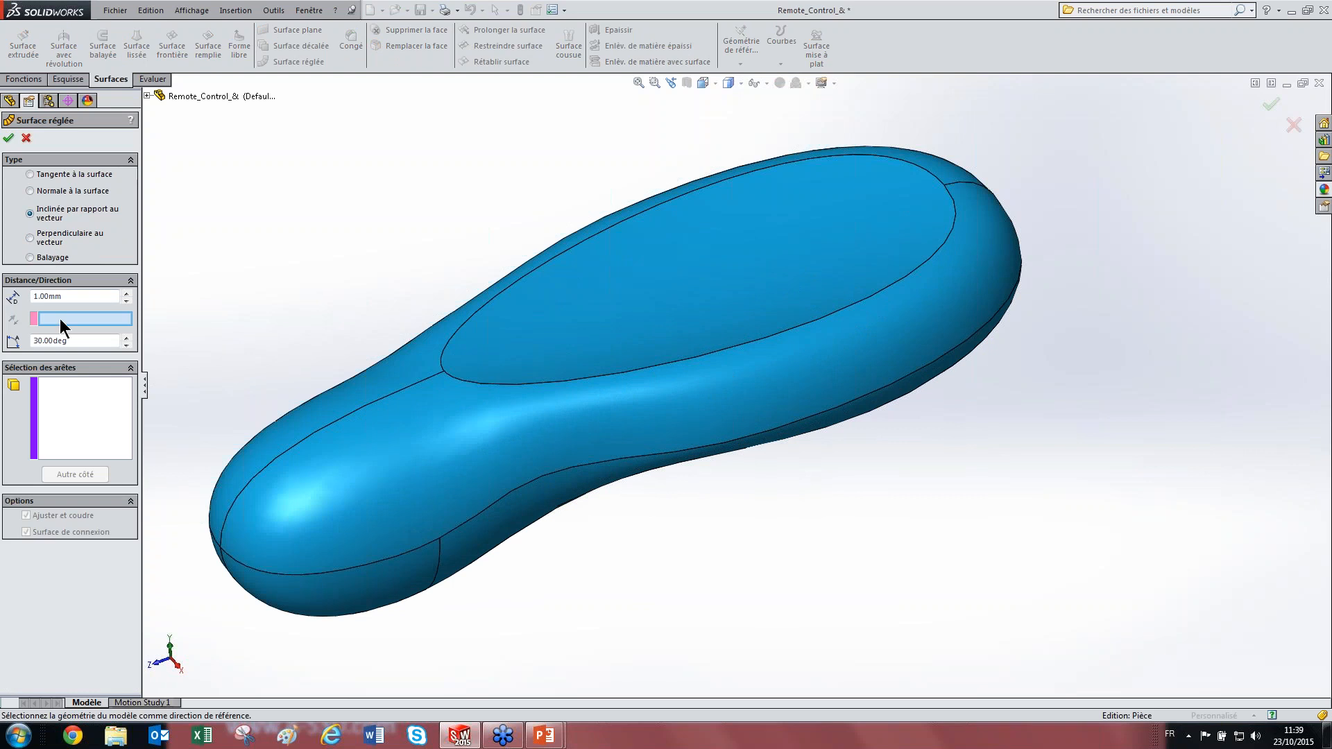
pyautogui.click(147, 95)
pyautogui.click(201, 196)
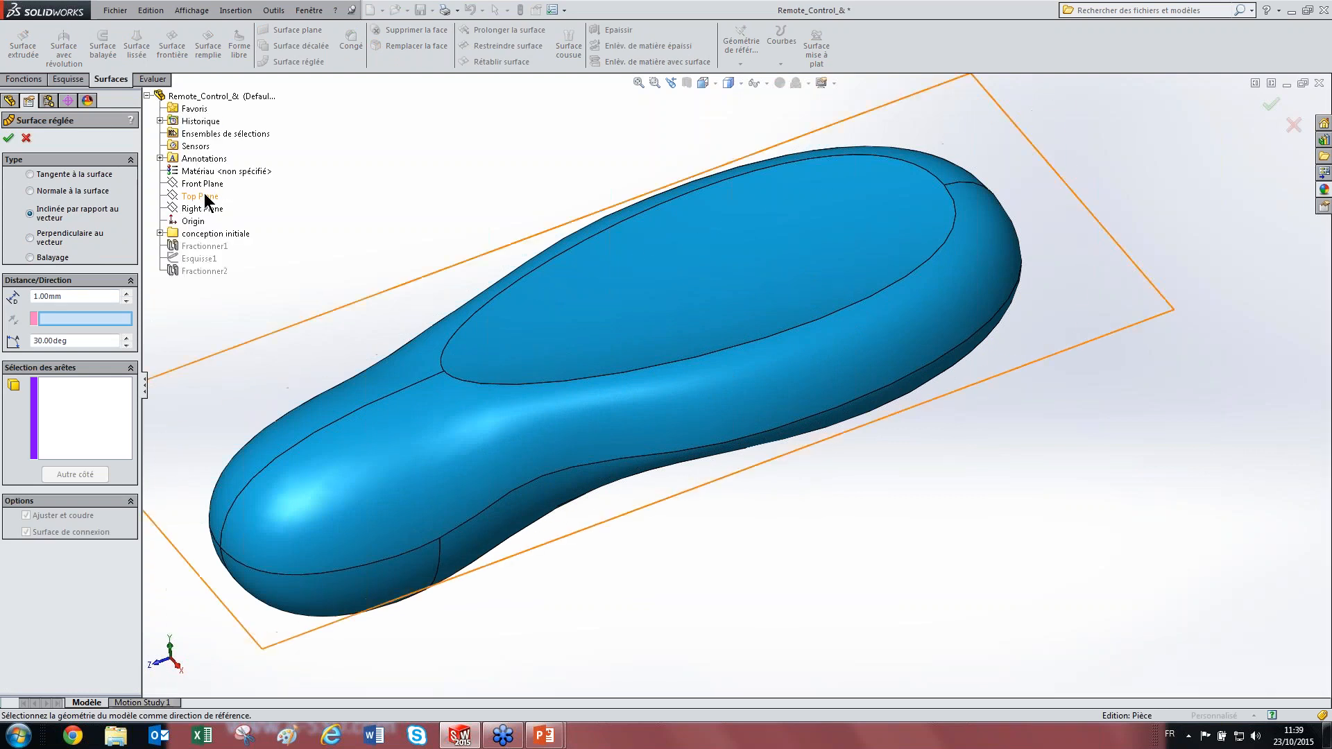
pyautogui.moveTo(319, 281); pyautogui.dragTo(527, 251, button='middle')
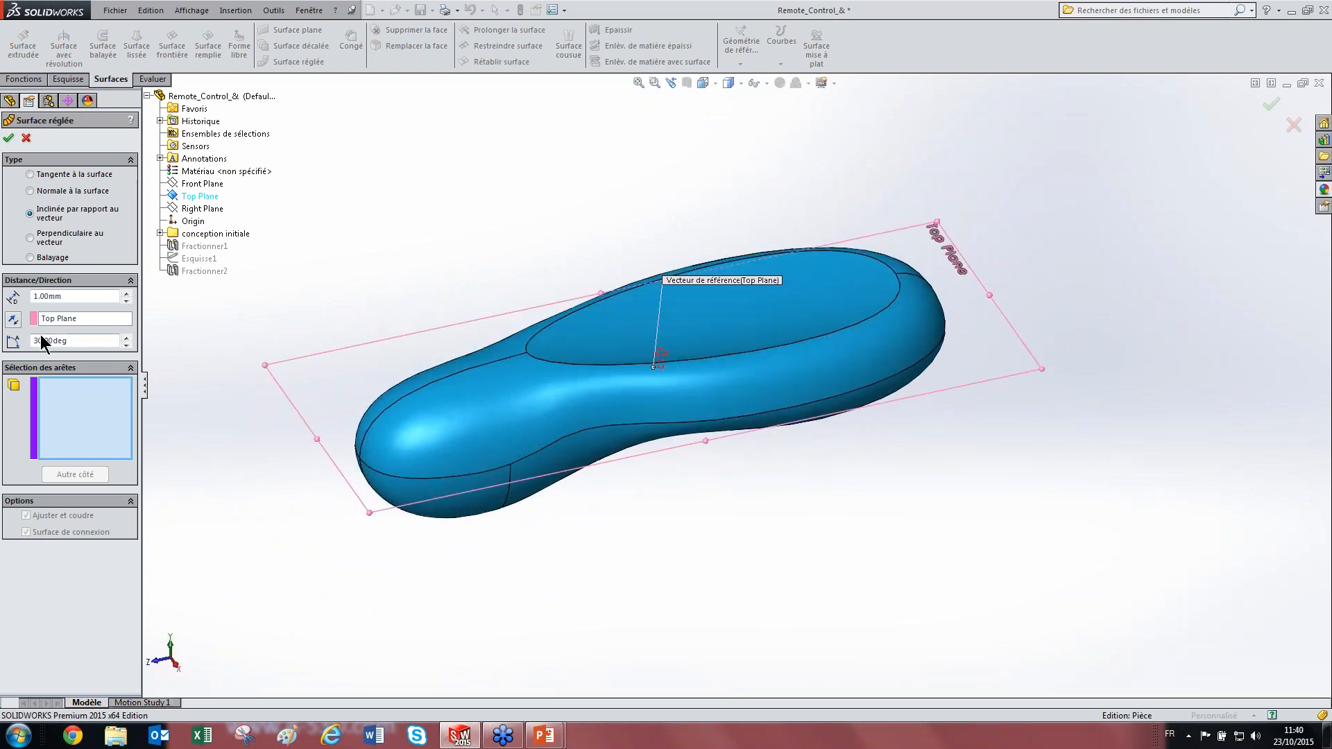
pyautogui.write('3')
# Step: Select both edges around the oval top face for the ruled surface and flip the first edge to its alternate side
pyautogui.scroll(-3, 668, 387)
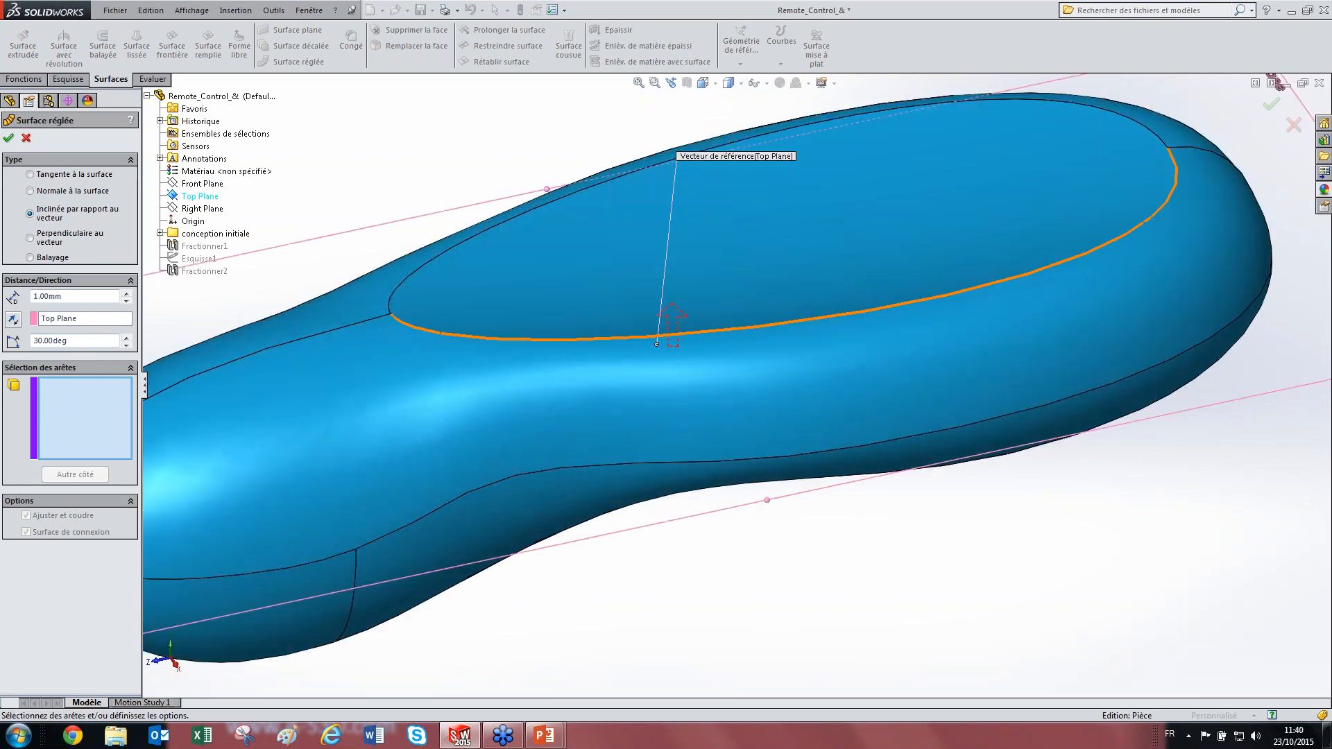
pyautogui.click(577, 339)
pyautogui.click(410, 274)
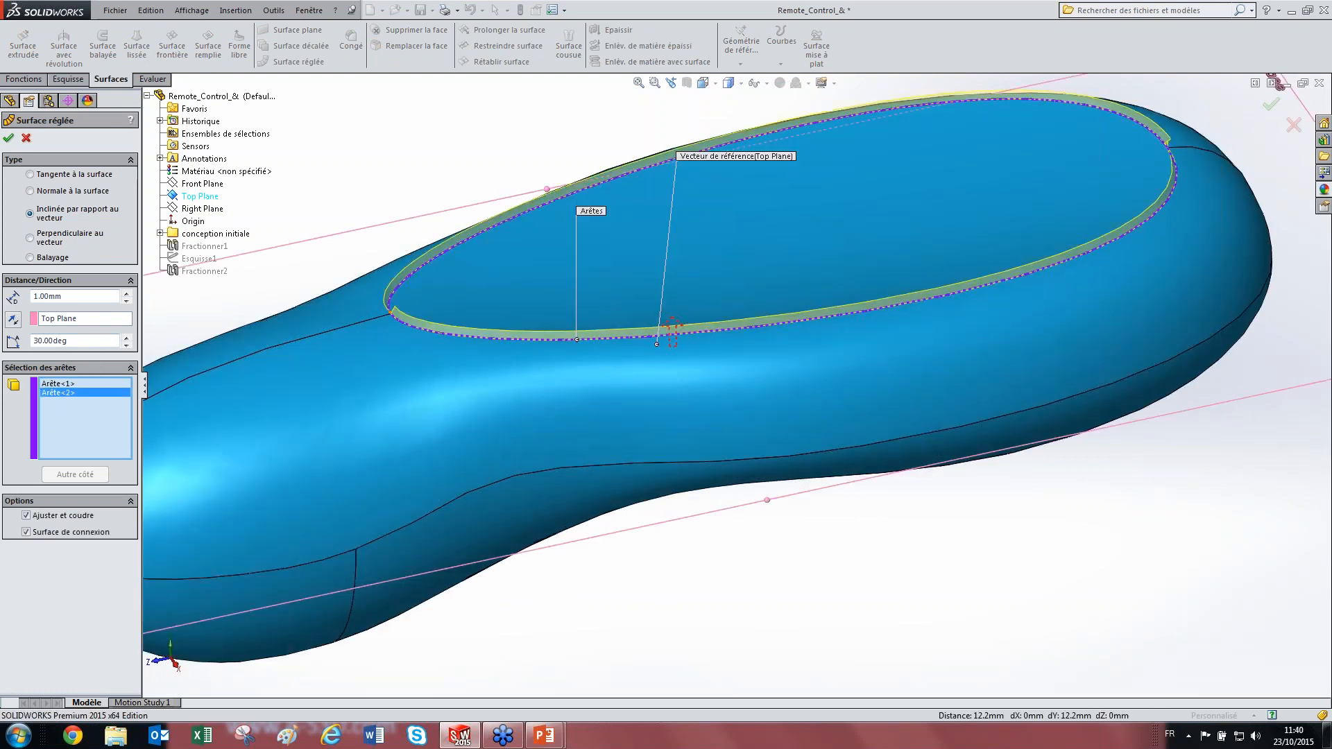
pyautogui.scroll(-2, 458, 291)
pyautogui.moveTo(387, 372); pyautogui.dragTo(464, 387, button='middle')
pyautogui.click(84, 385)
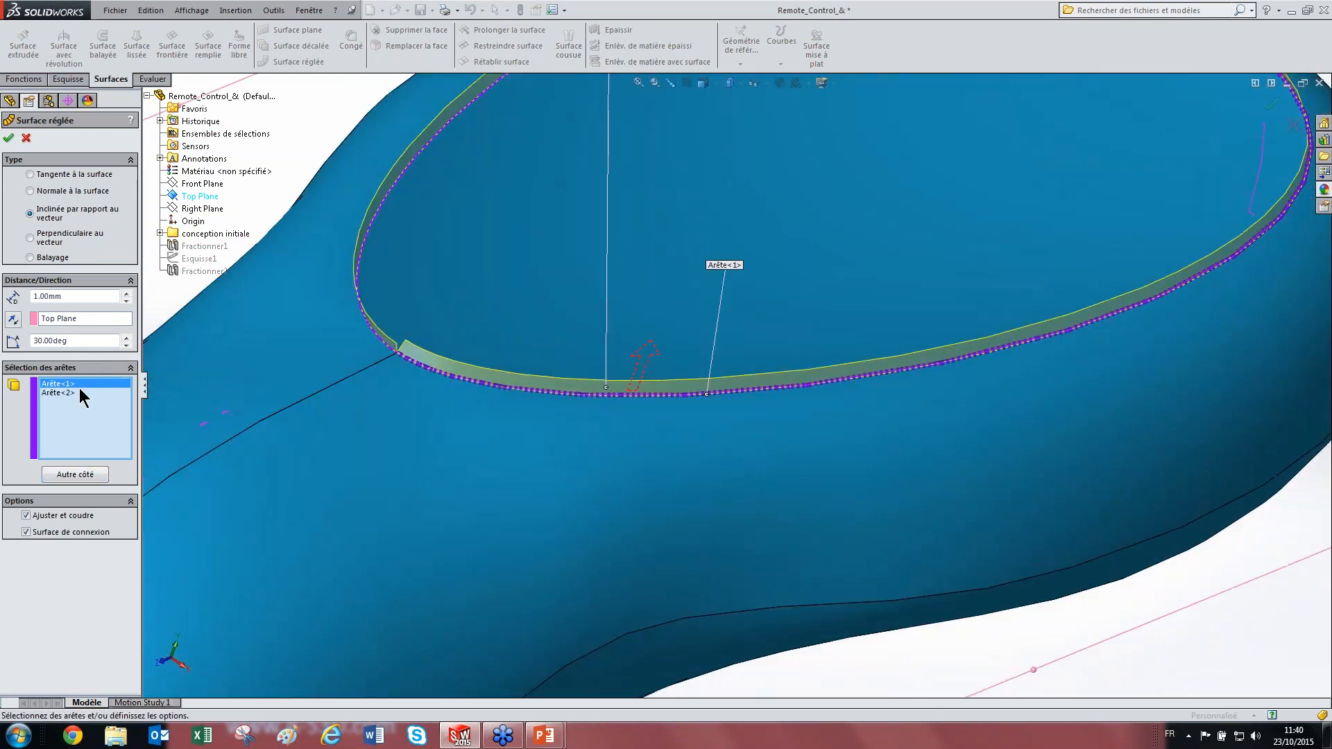
pyautogui.click(70, 475)
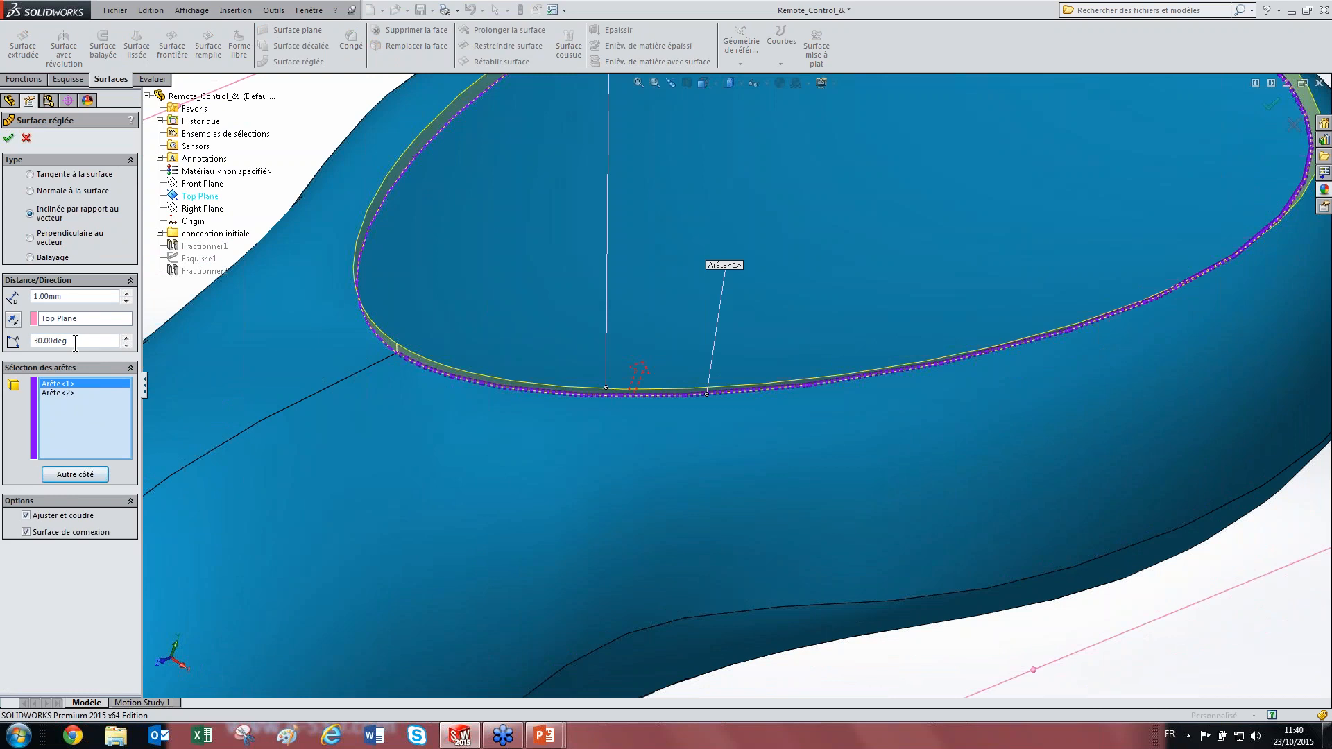
# Step: Set the ruled surface's distance to 10 mm and create the surface
pyautogui.moveTo(76, 343); pyautogui.dragTo(12, 340)
pyautogui.press('Return')
pyautogui.press('f')
pyautogui.moveTo(937, 277); pyautogui.dragTo(899, 333, button='middle')
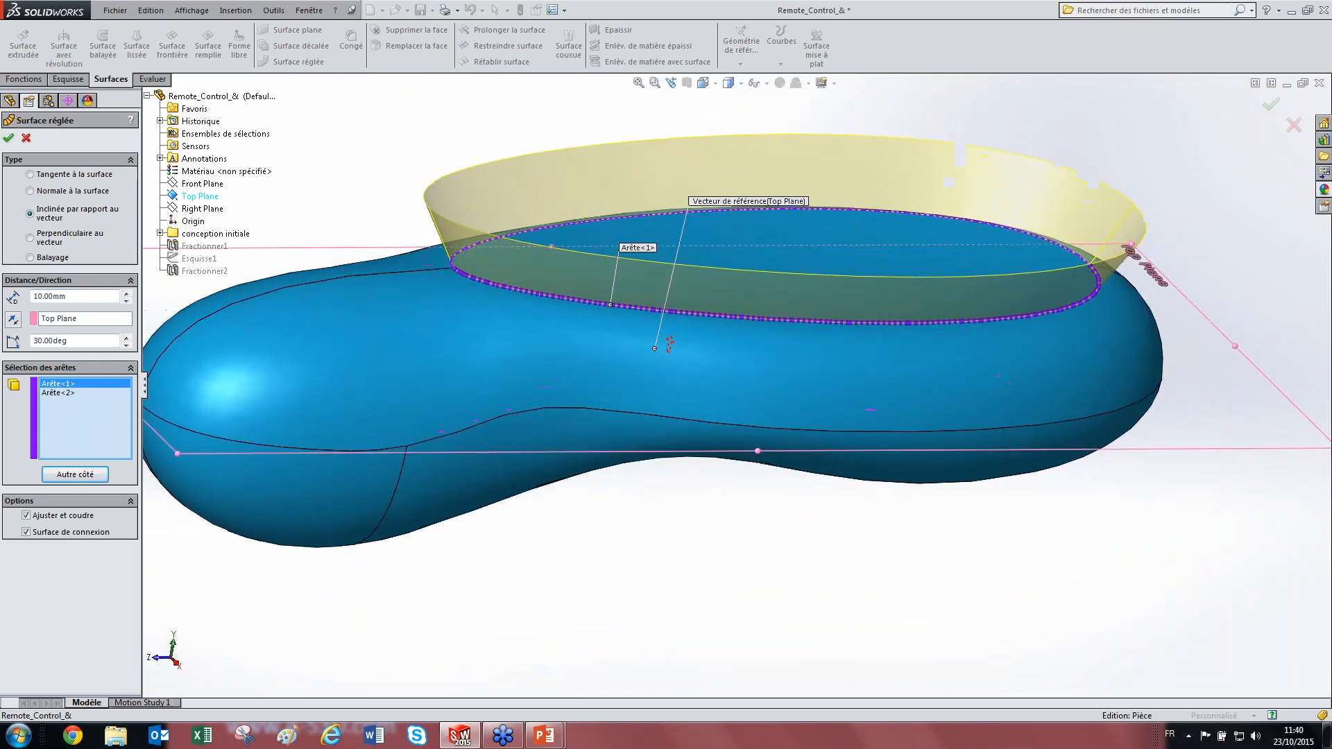
pyautogui.click(9, 138)
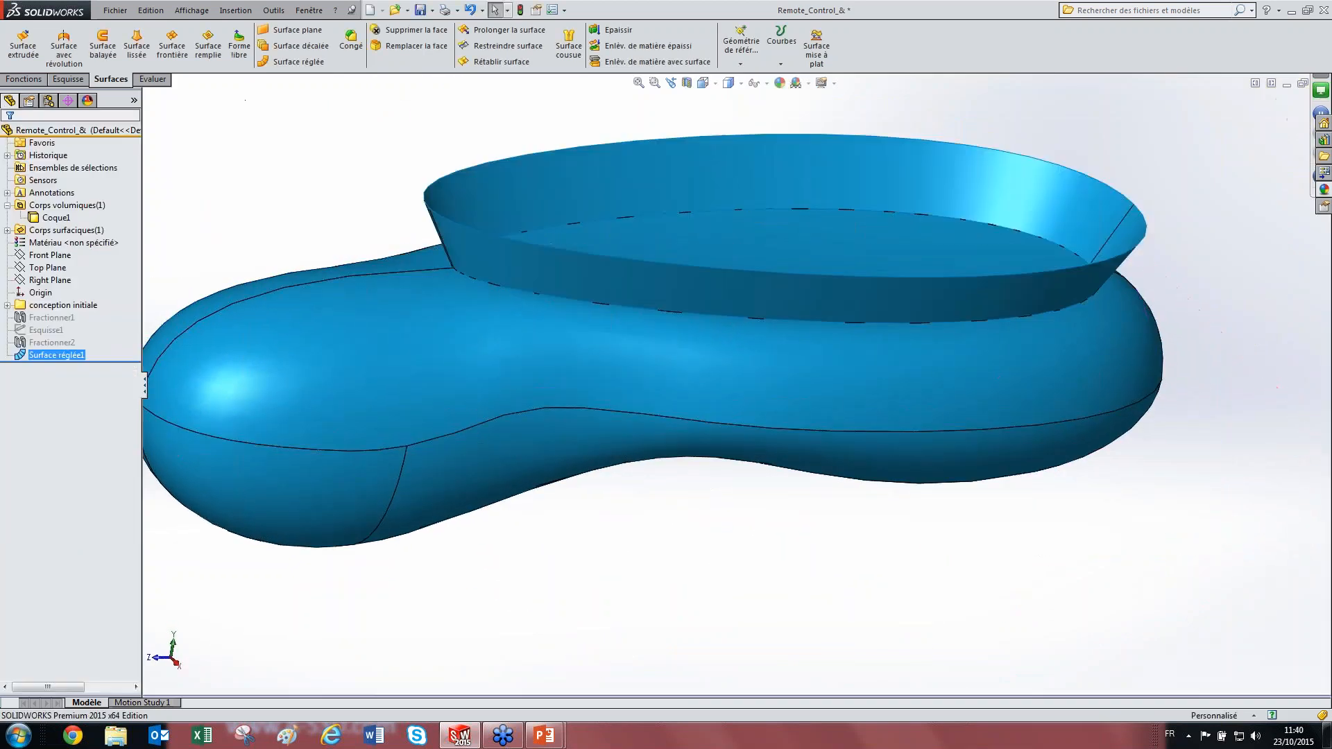
pyautogui.moveTo(344, 218); pyautogui.dragTo(500, 360, button='middle')
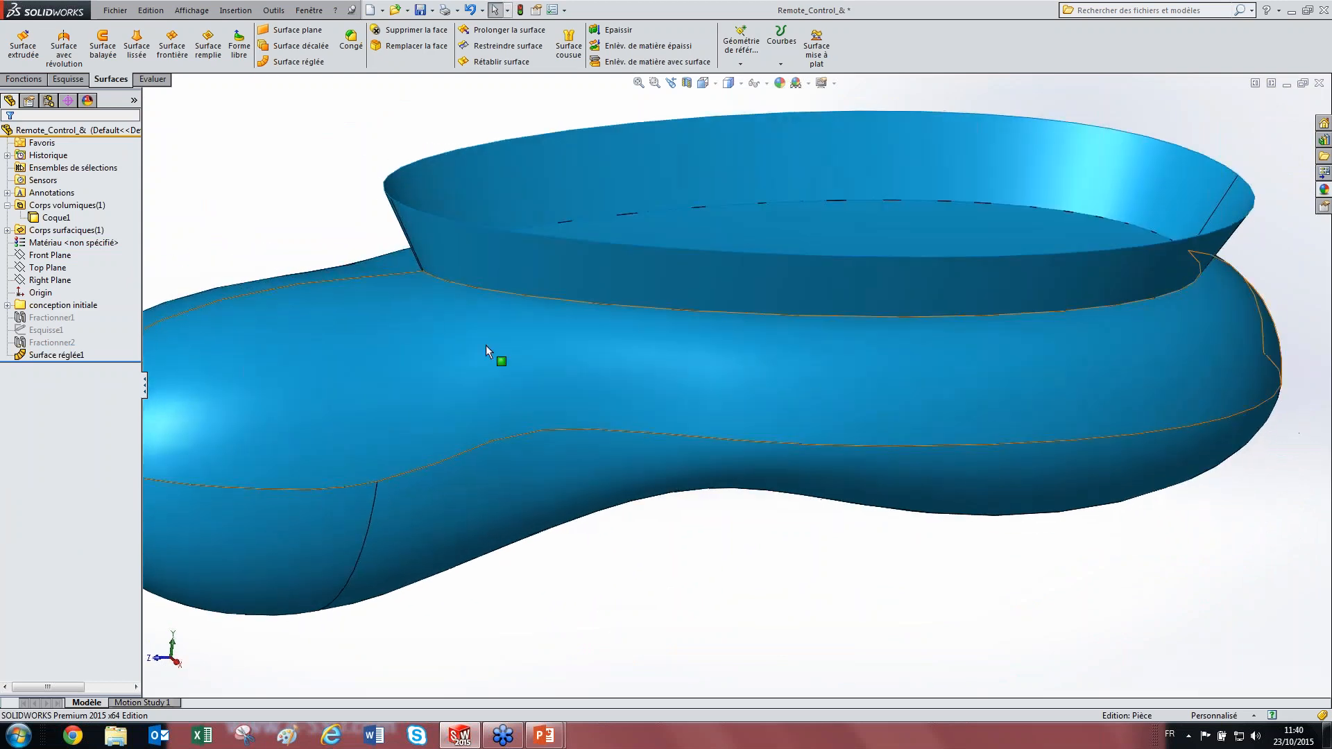
# Step: Hide the remote body and extend one lower edge of the ruled surface by 2 mm with the same-surface extension type
pyautogui.rightClick(496, 350)
pyautogui.click(518, 303)
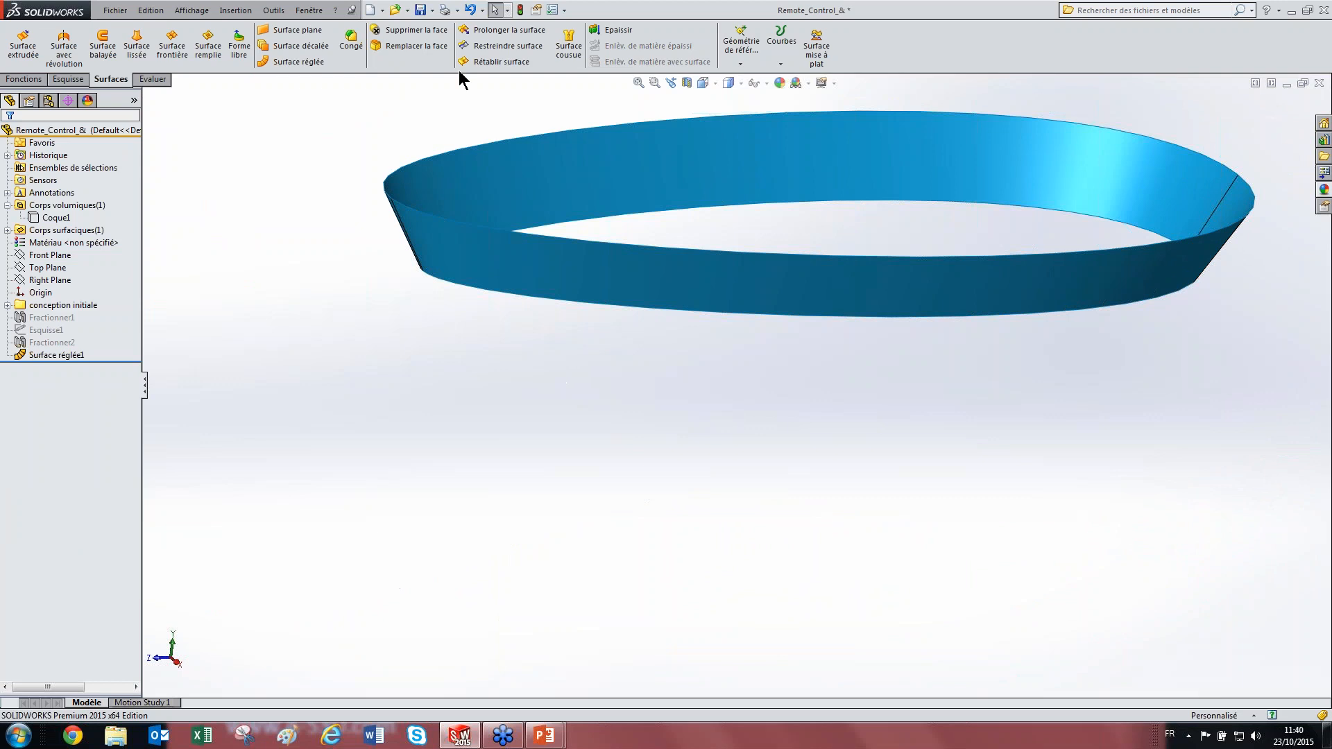
pyautogui.click(509, 30)
pyautogui.click(496, 290)
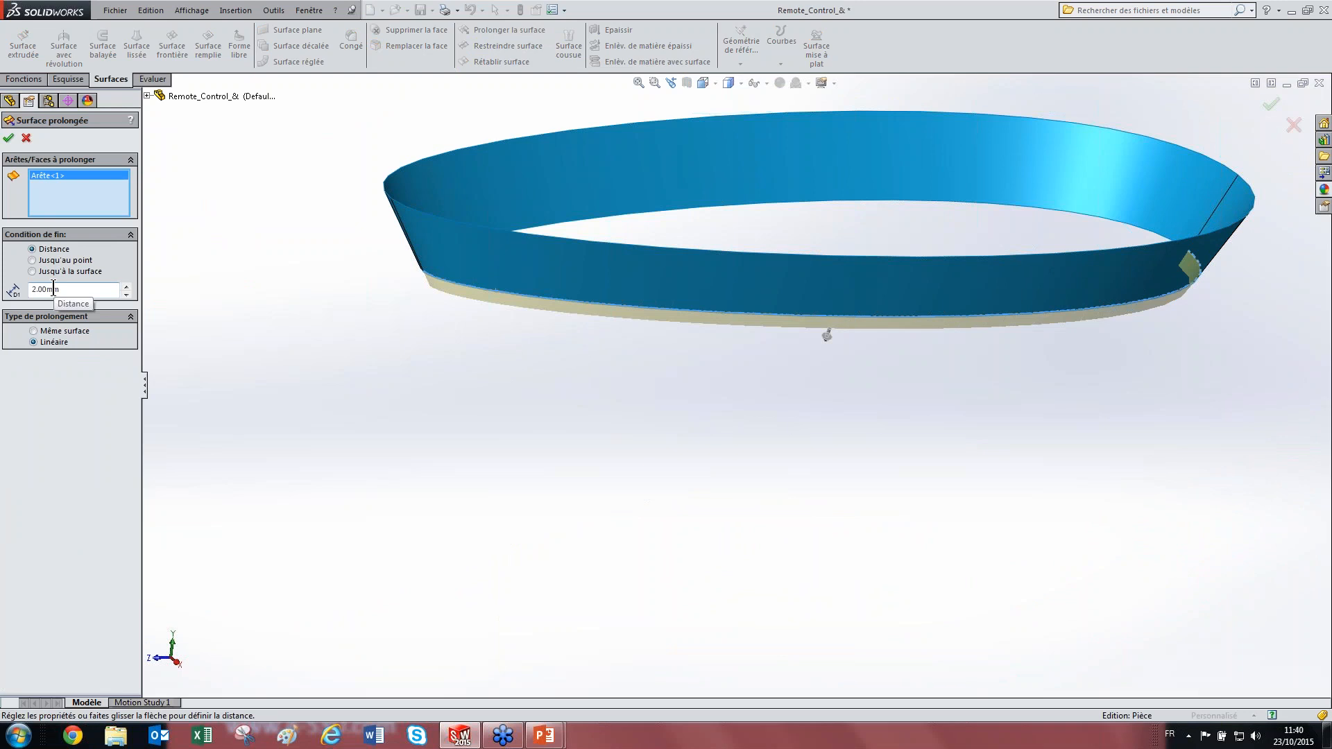
pyautogui.click(37, 329)
pyautogui.click(8, 138)
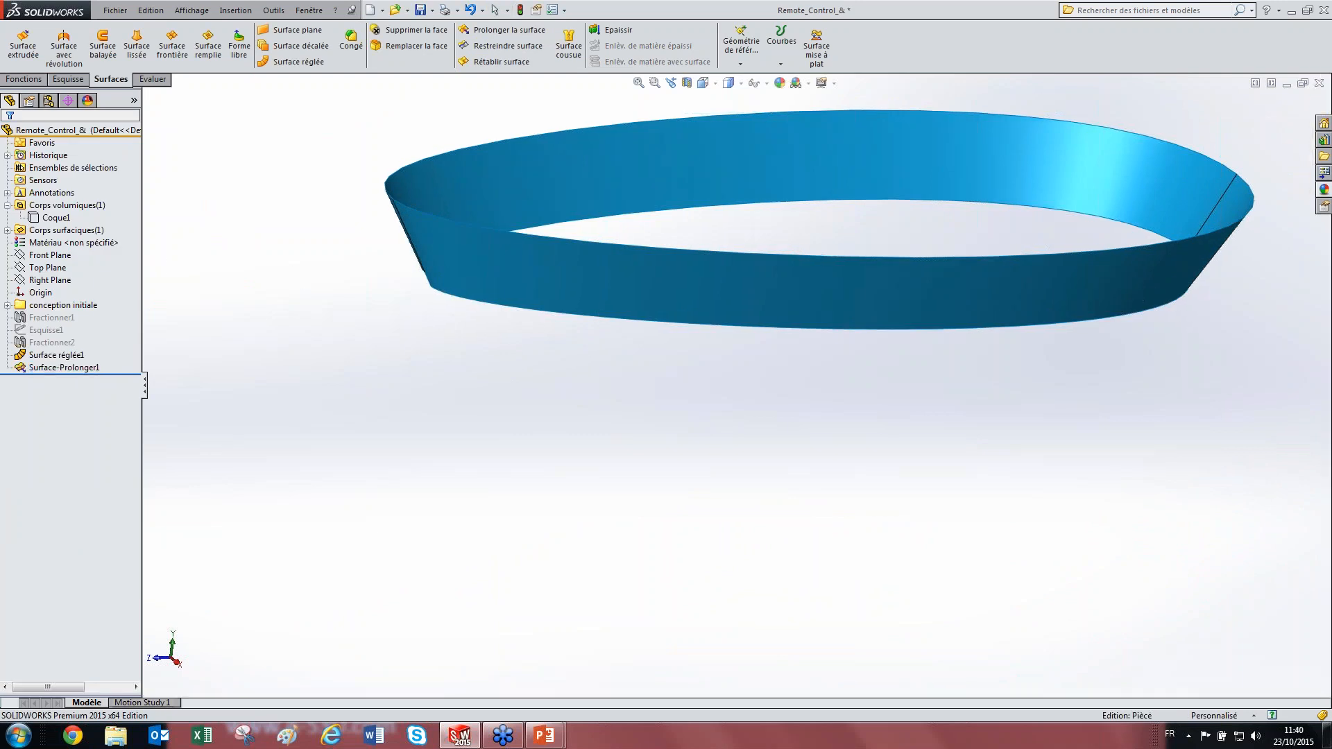
# Step: Show the Coque1 solid body again beneath the extended ruled surface
pyautogui.click(58, 230)
pyautogui.click(55, 218)
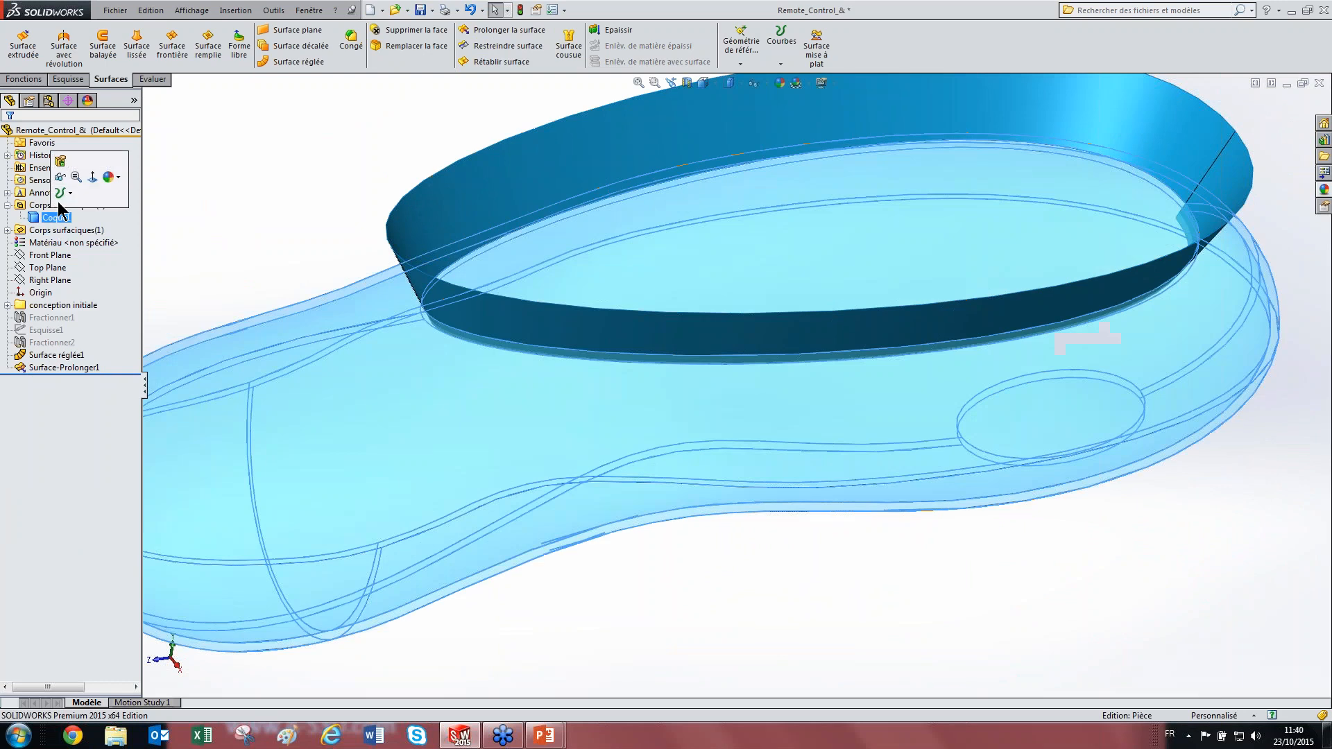
pyautogui.click(59, 181)
pyautogui.click(359, 250)
pyautogui.scroll(4, 364, 253)
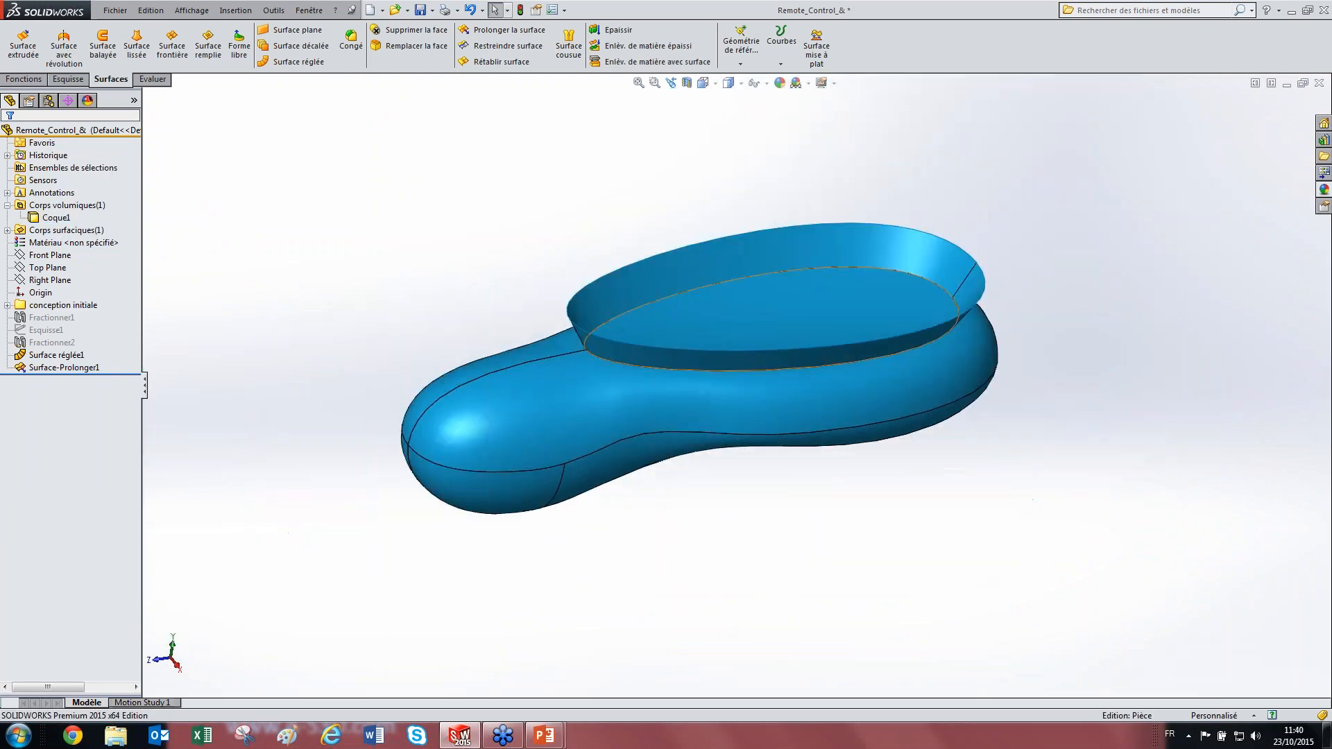
pyautogui.moveTo(705, 303); pyautogui.dragTo(756, 319, button='middle')
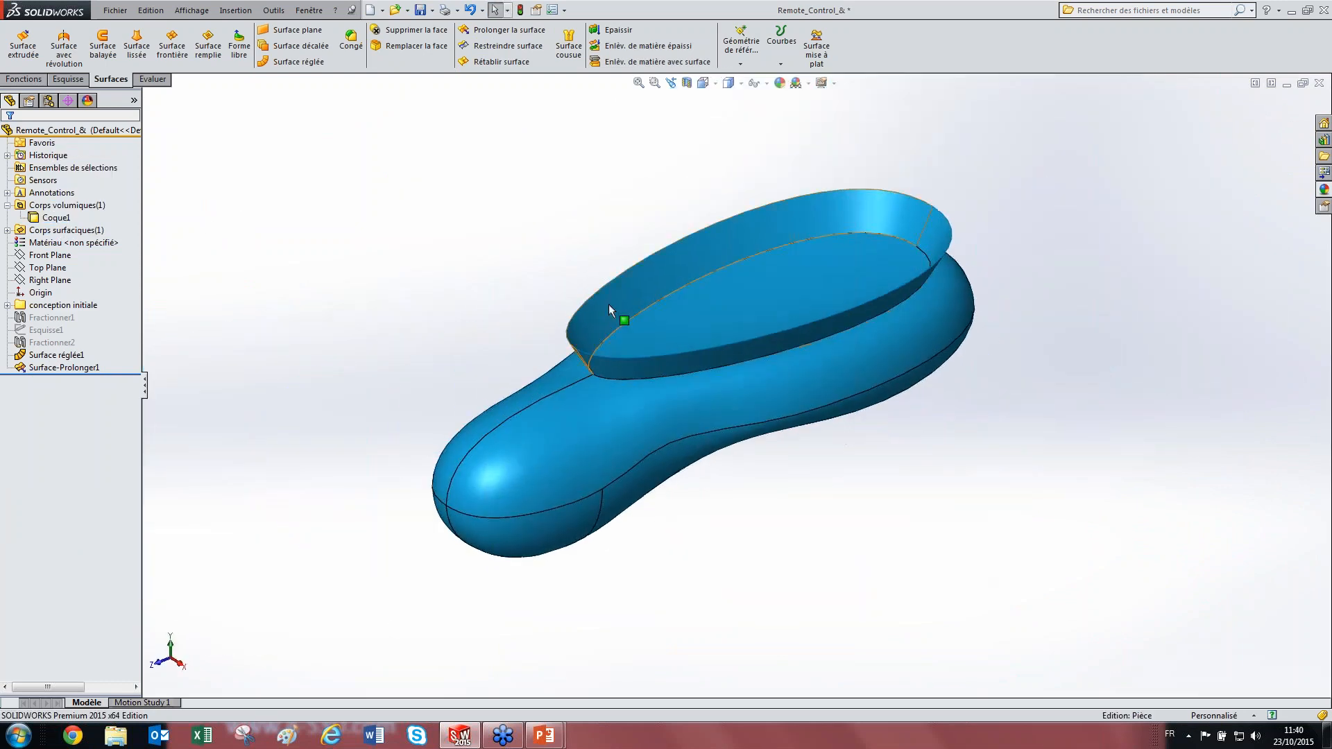
pyautogui.scroll(-2, 725, 325)
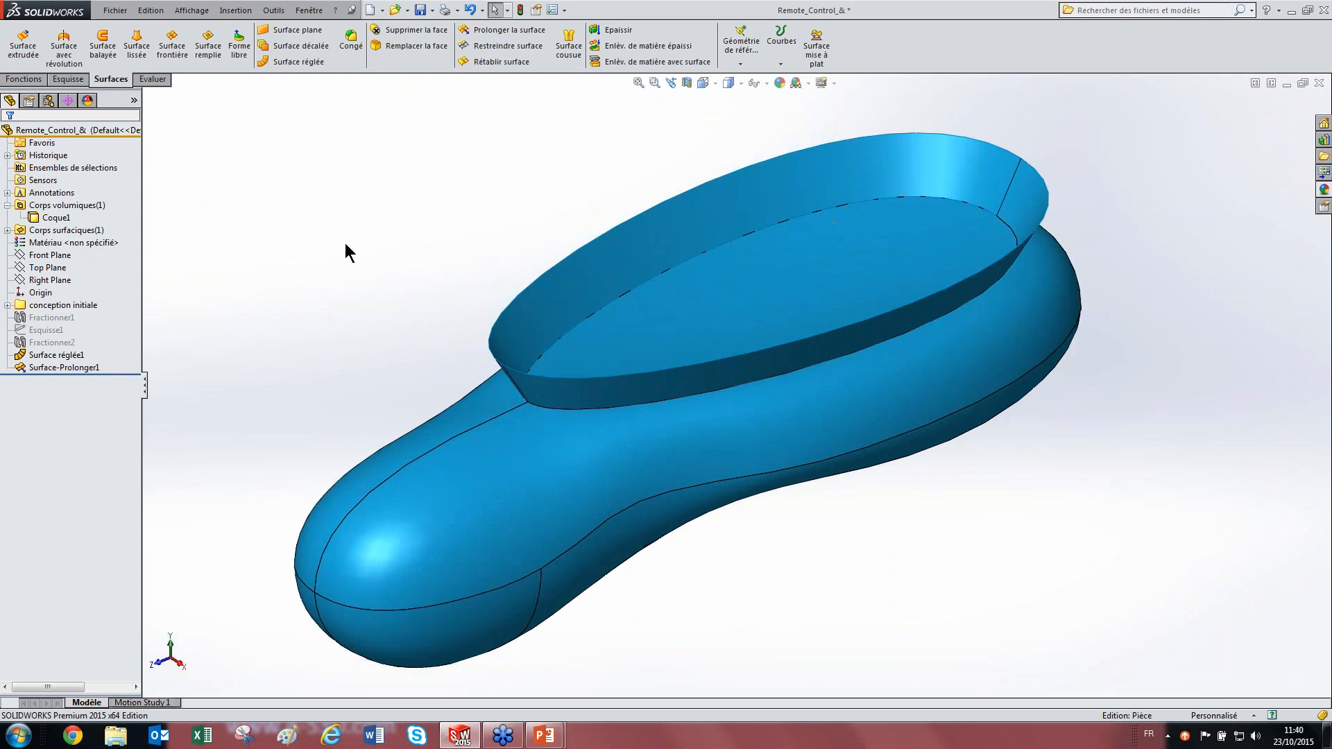
# Step: Try to split the Coque1 body using the extended surface Surface-Prolonger1 as the trimming tool
pyautogui.click(251, 12)
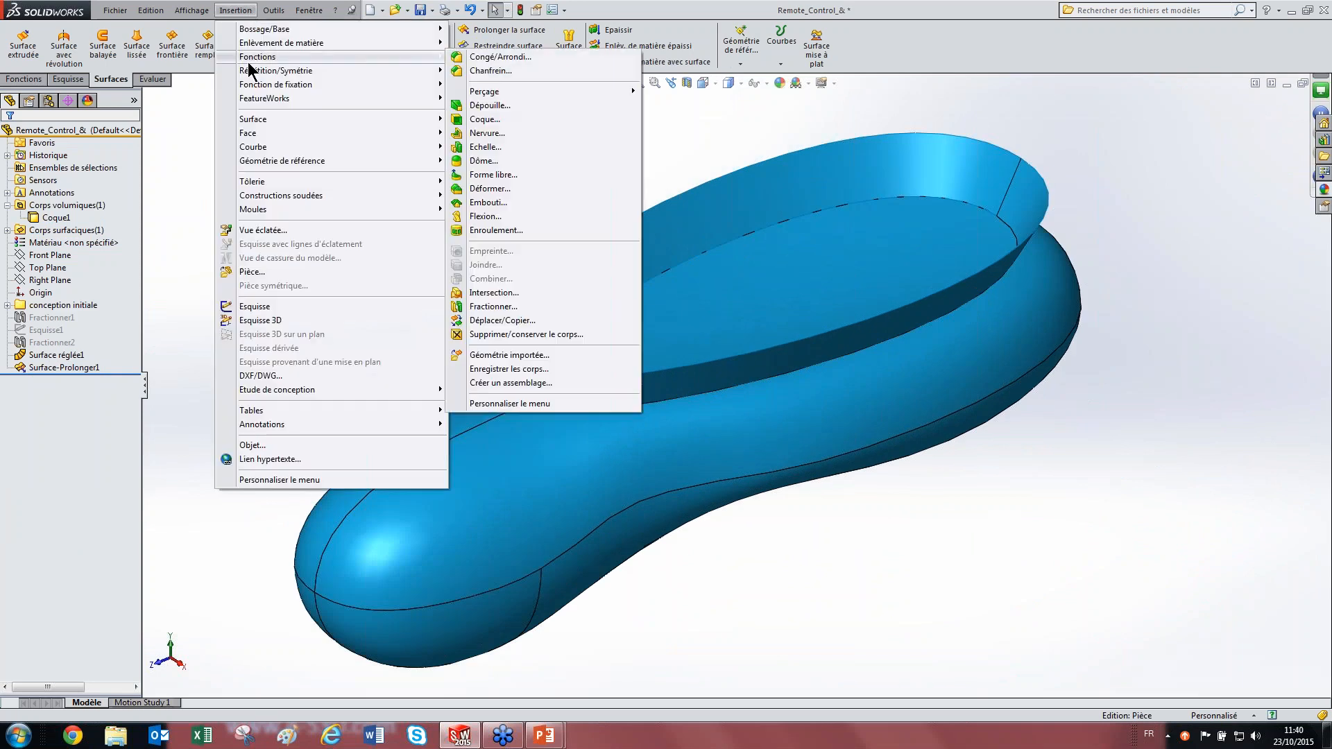
pyautogui.moveTo(425, 59)
pyautogui.click(492, 309)
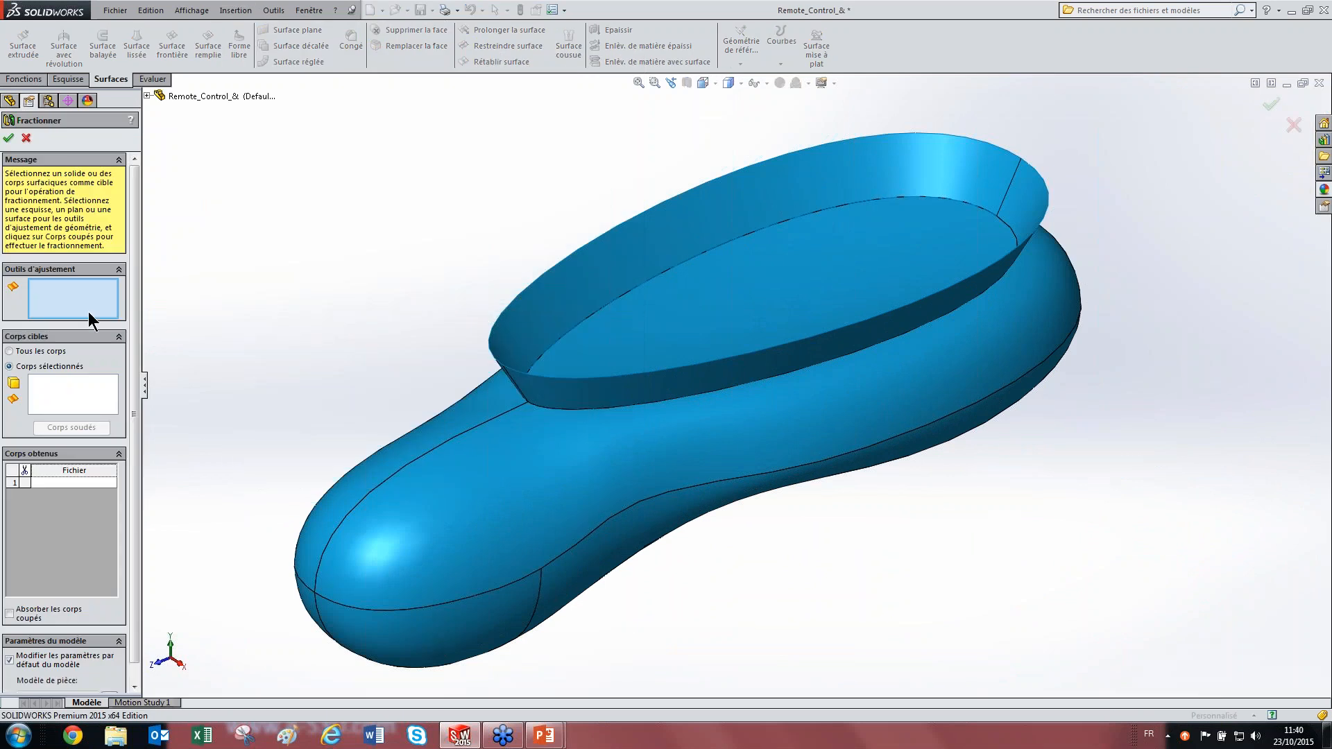
pyautogui.click(534, 387)
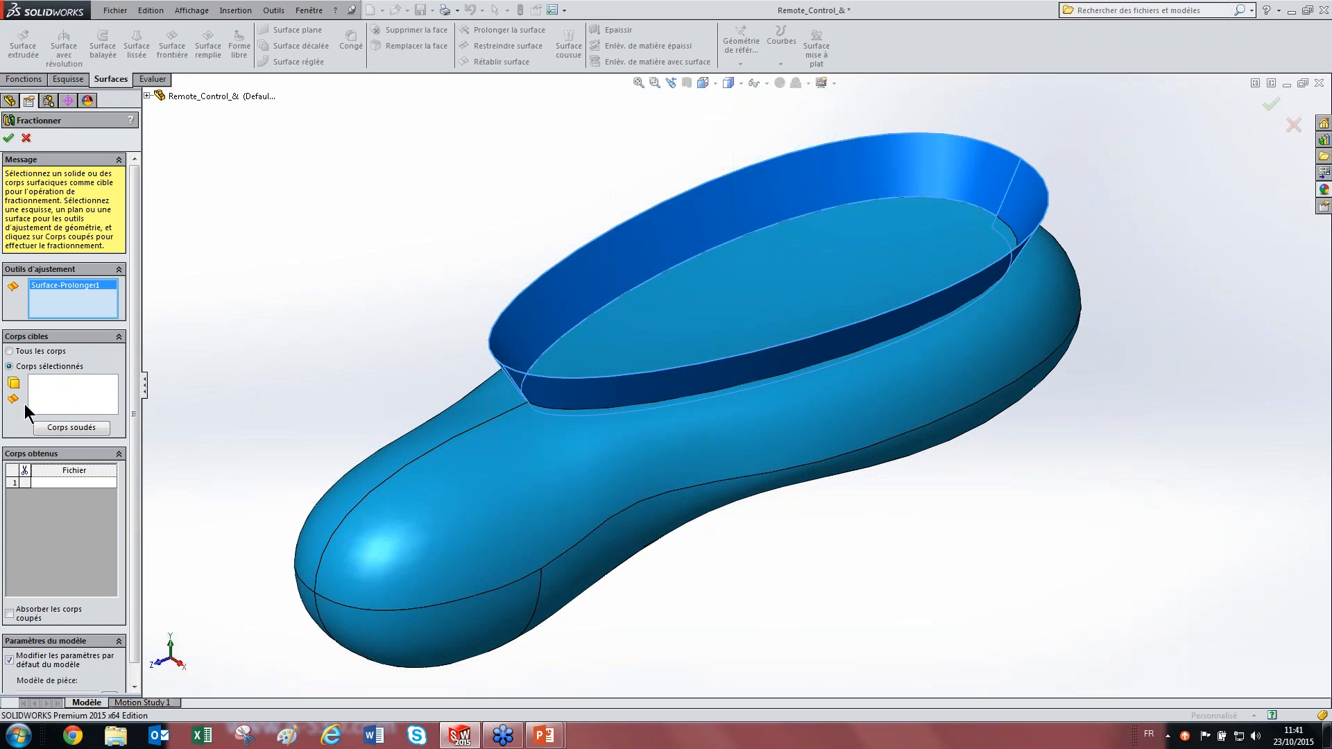
pyautogui.click(54, 385)
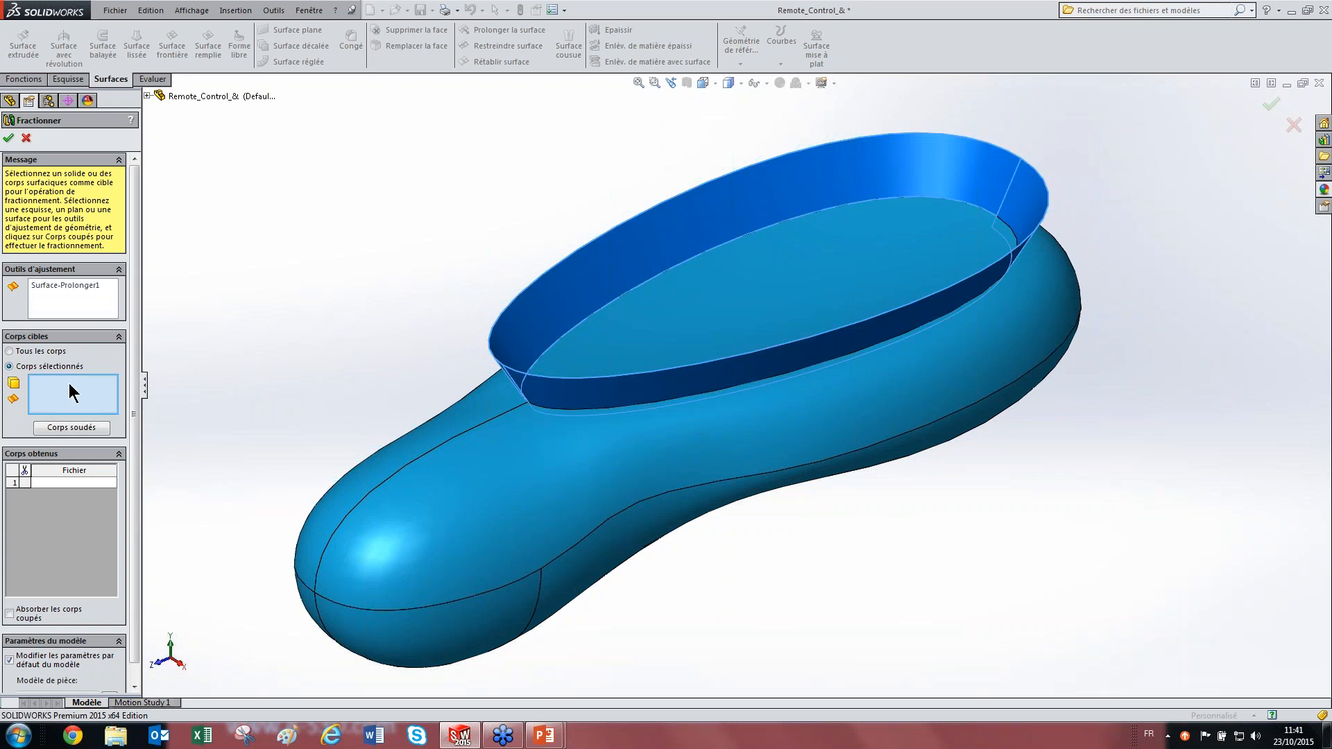
pyautogui.click(72, 428)
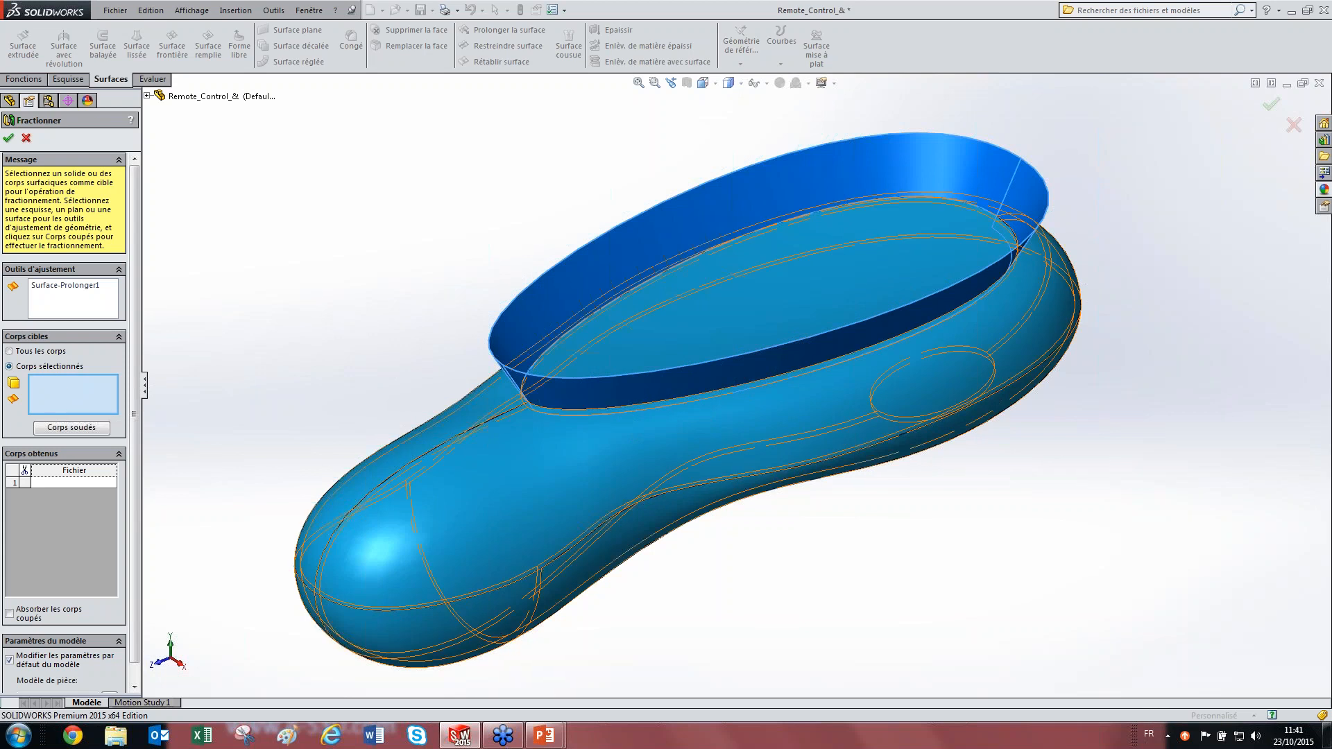
pyautogui.click(522, 486)
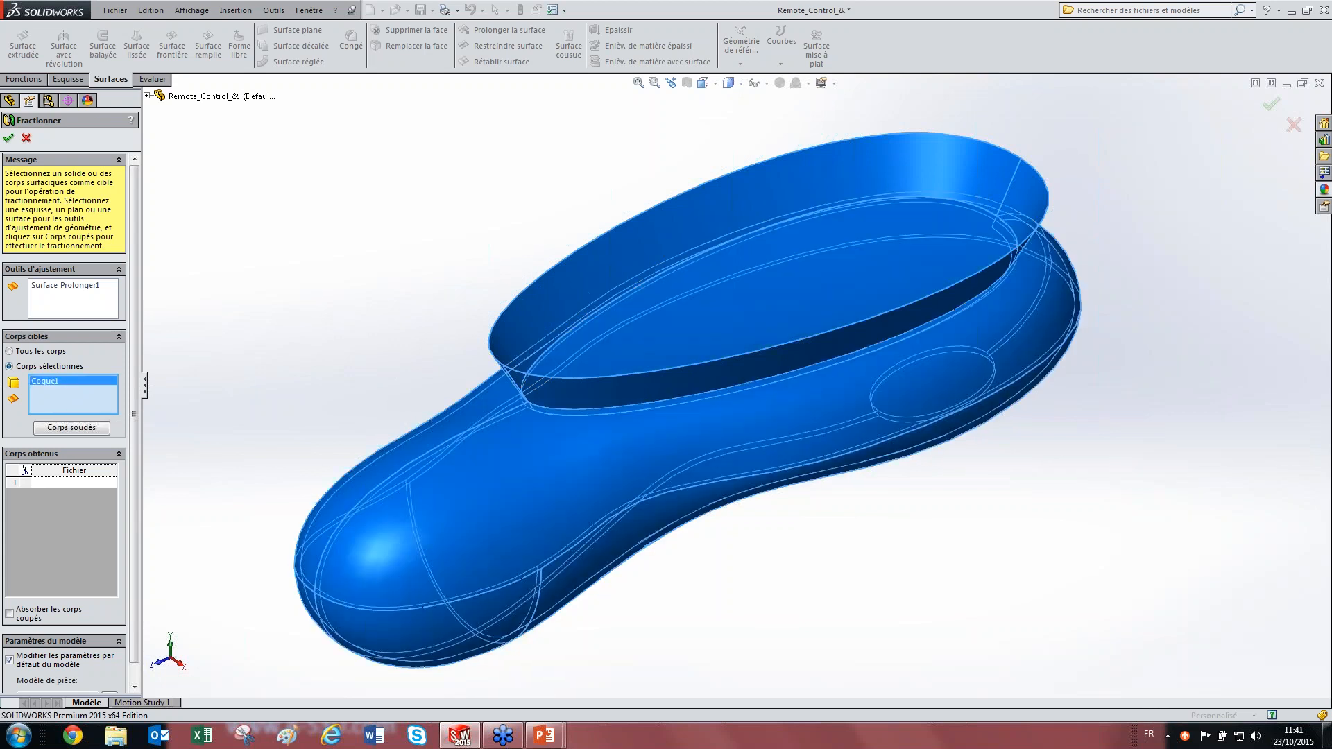
pyautogui.click(62, 427)
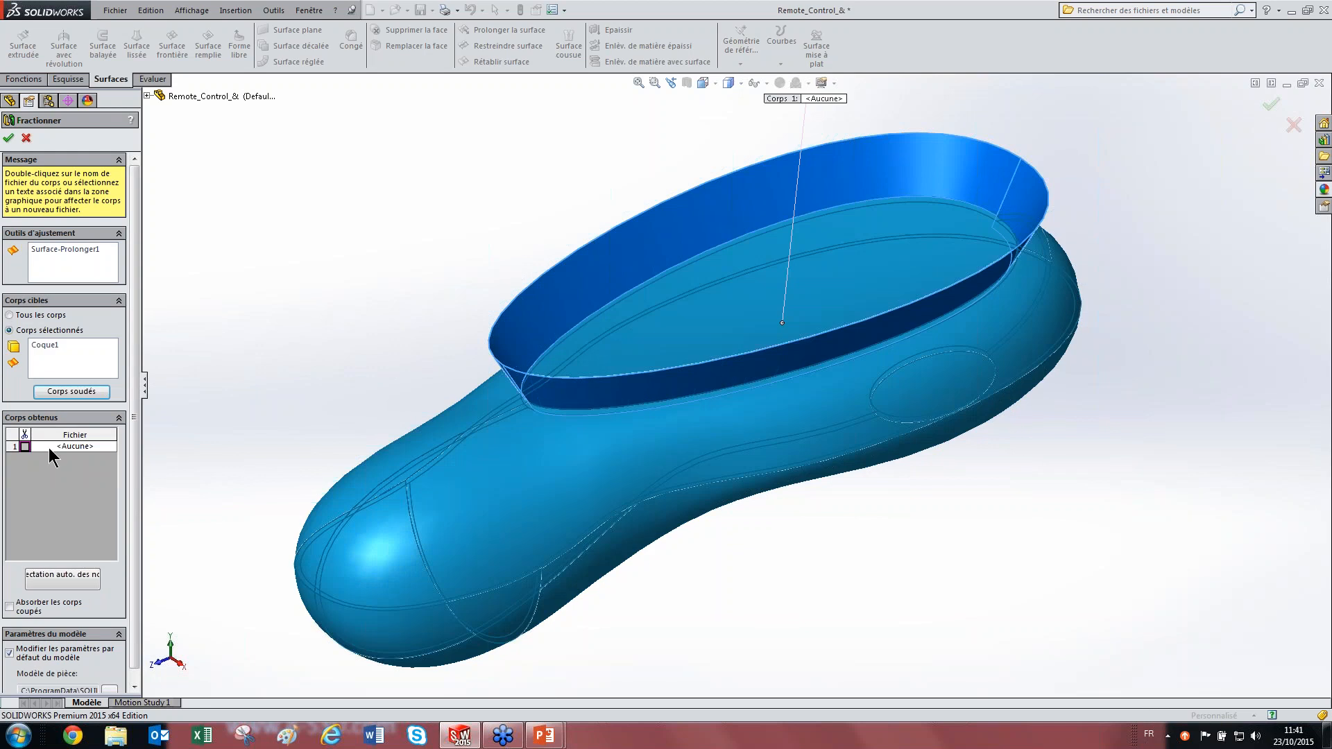
# Step: Examine where the surface meets the shell, try all bodies as split targets, and cancel the split
pyautogui.moveTo(610, 388); pyautogui.dragTo(627, 409, button='middle')
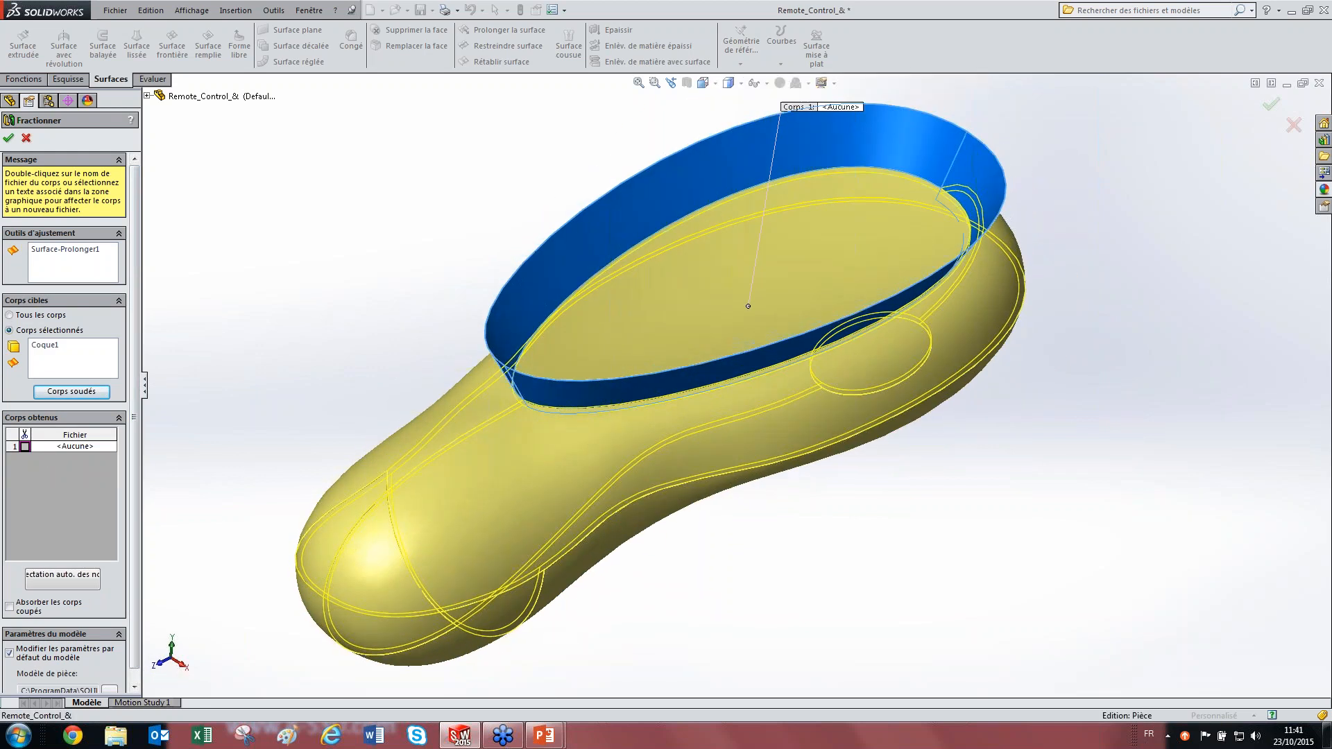
pyautogui.scroll(-10, 589, 393)
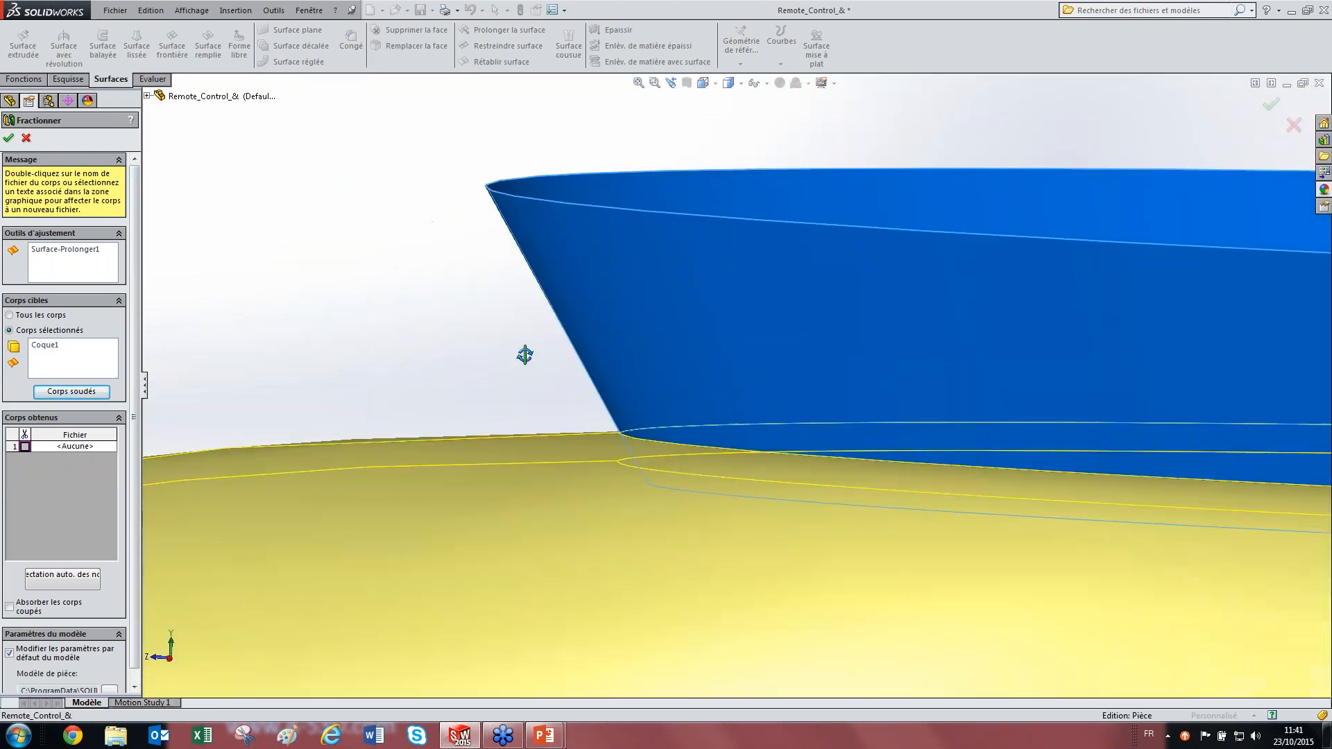
pyautogui.moveTo(525, 355); pyautogui.dragTo(520, 458, button='middle')
pyautogui.scroll(9, 1157, 564)
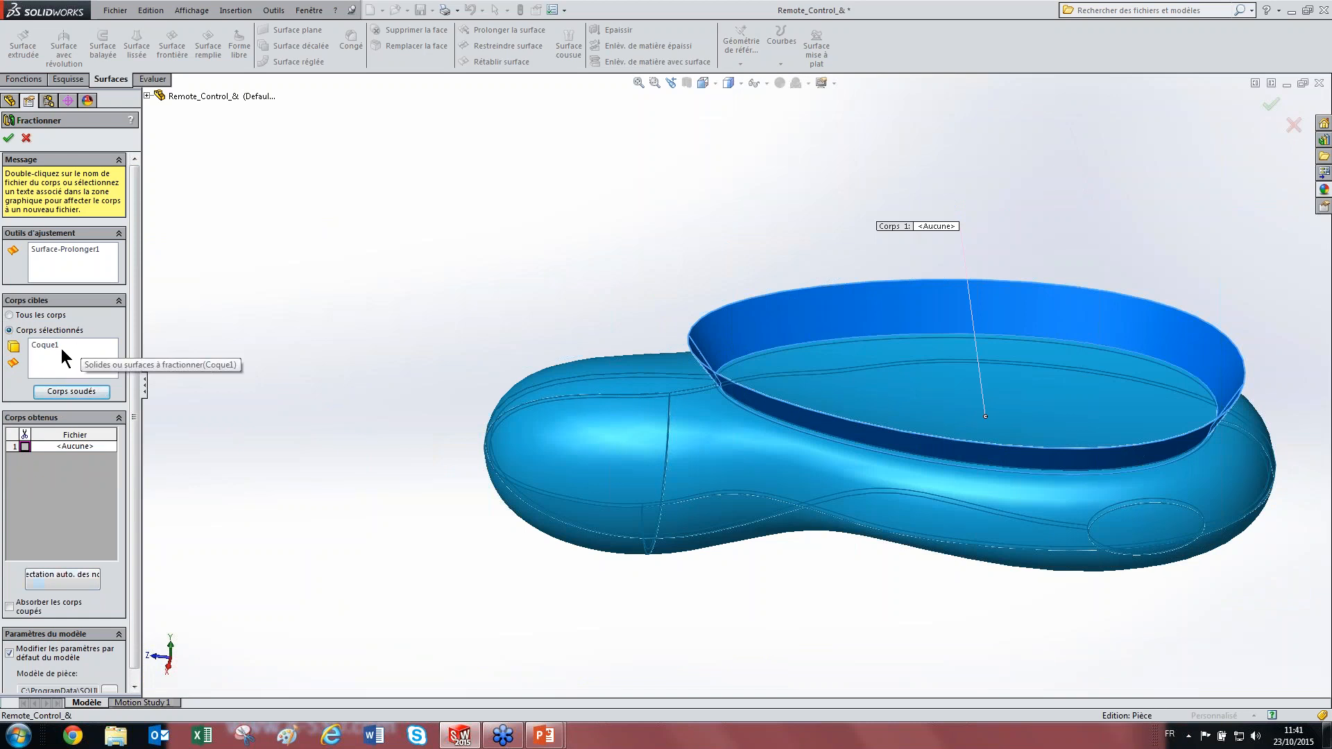
pyautogui.click(43, 316)
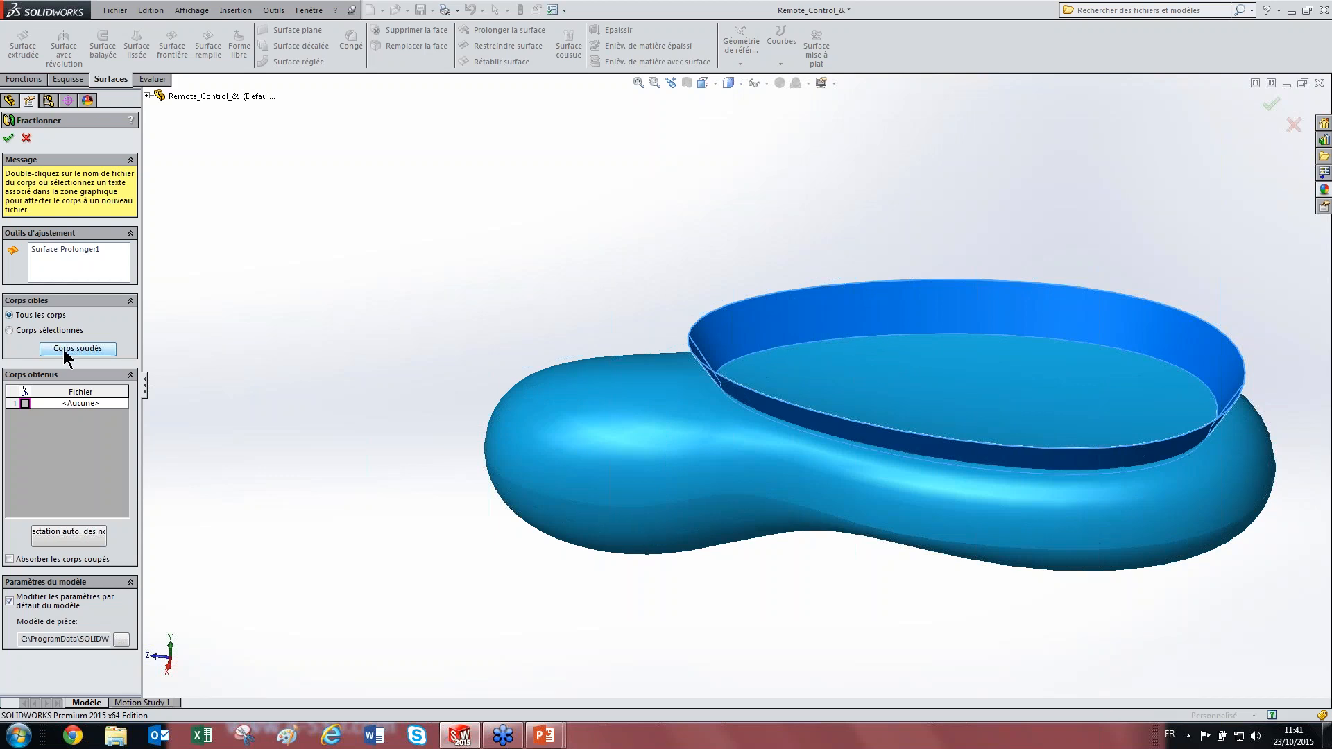
pyautogui.click(26, 138)
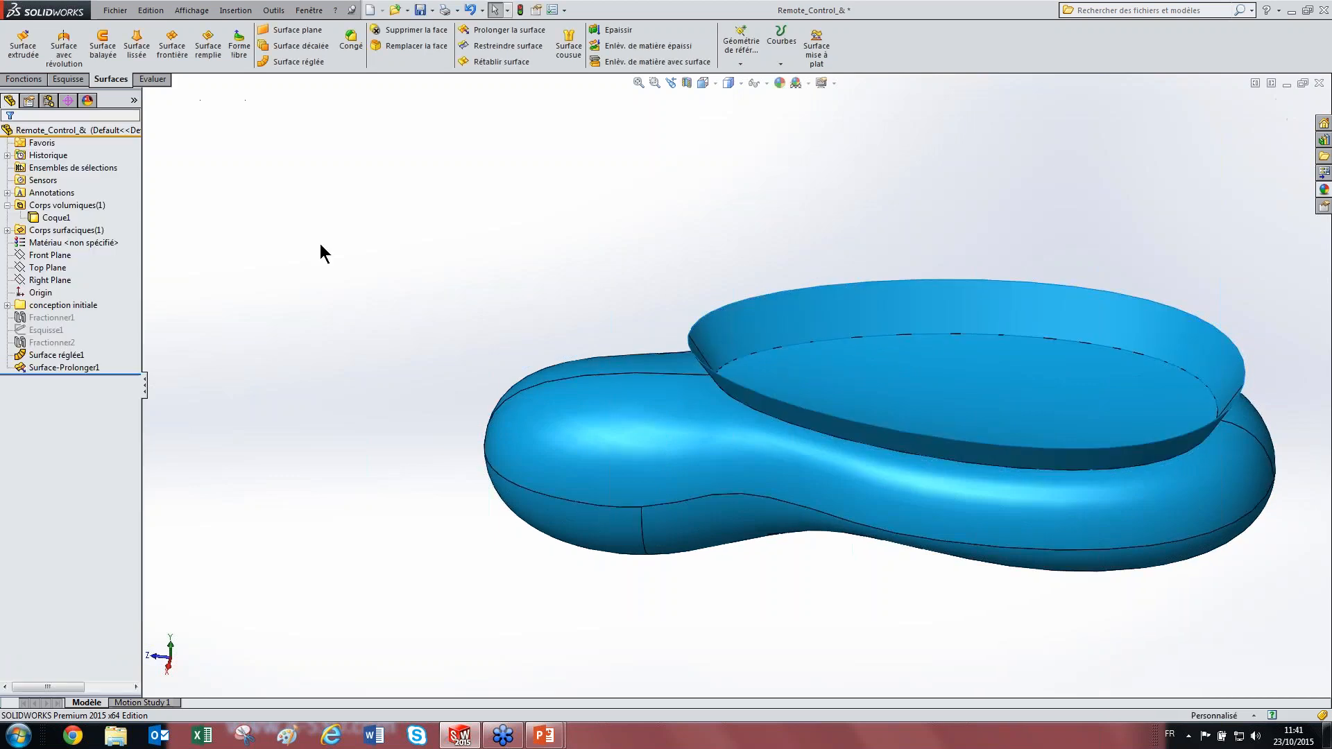
# Step: Inspect both sides of the shell in a section view on the Front Plane to check where the surface passes through the wall
pyautogui.scroll(-8, 666, 306)
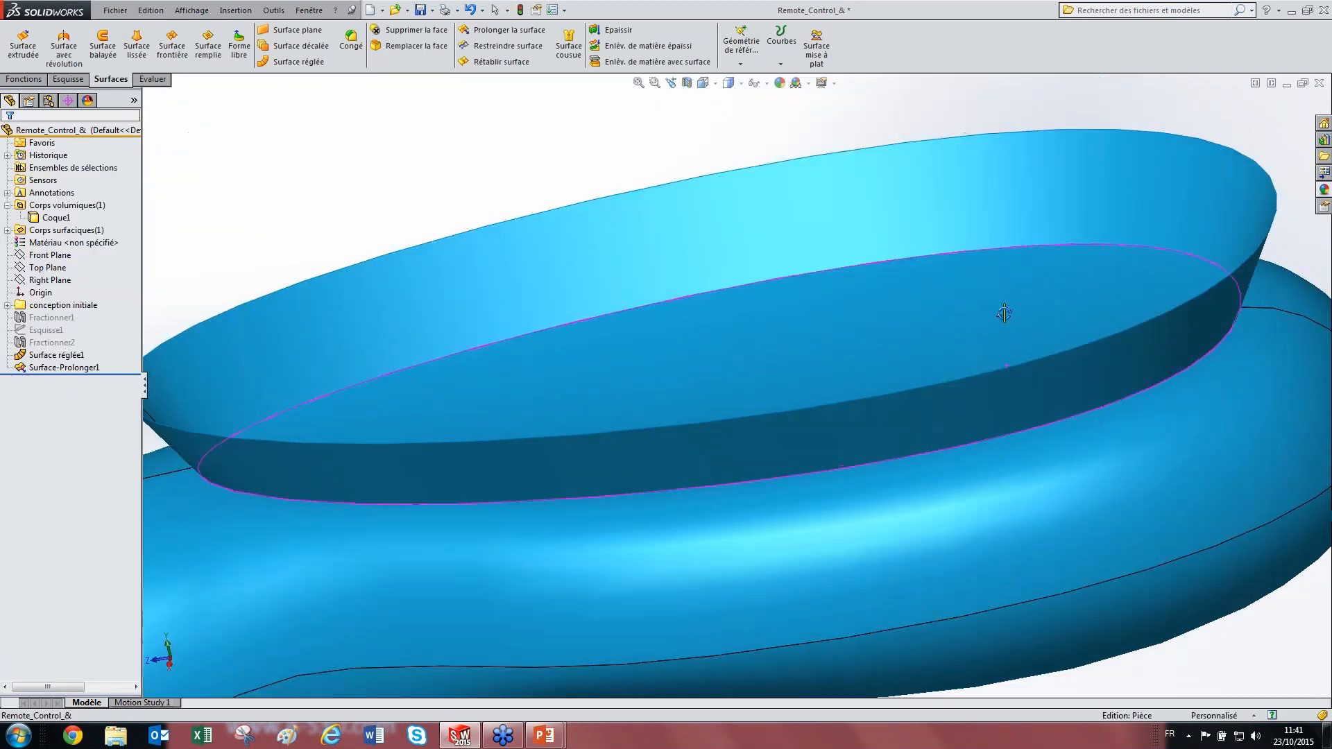
pyautogui.scroll(6, 1003, 314)
pyautogui.click(570, 505)
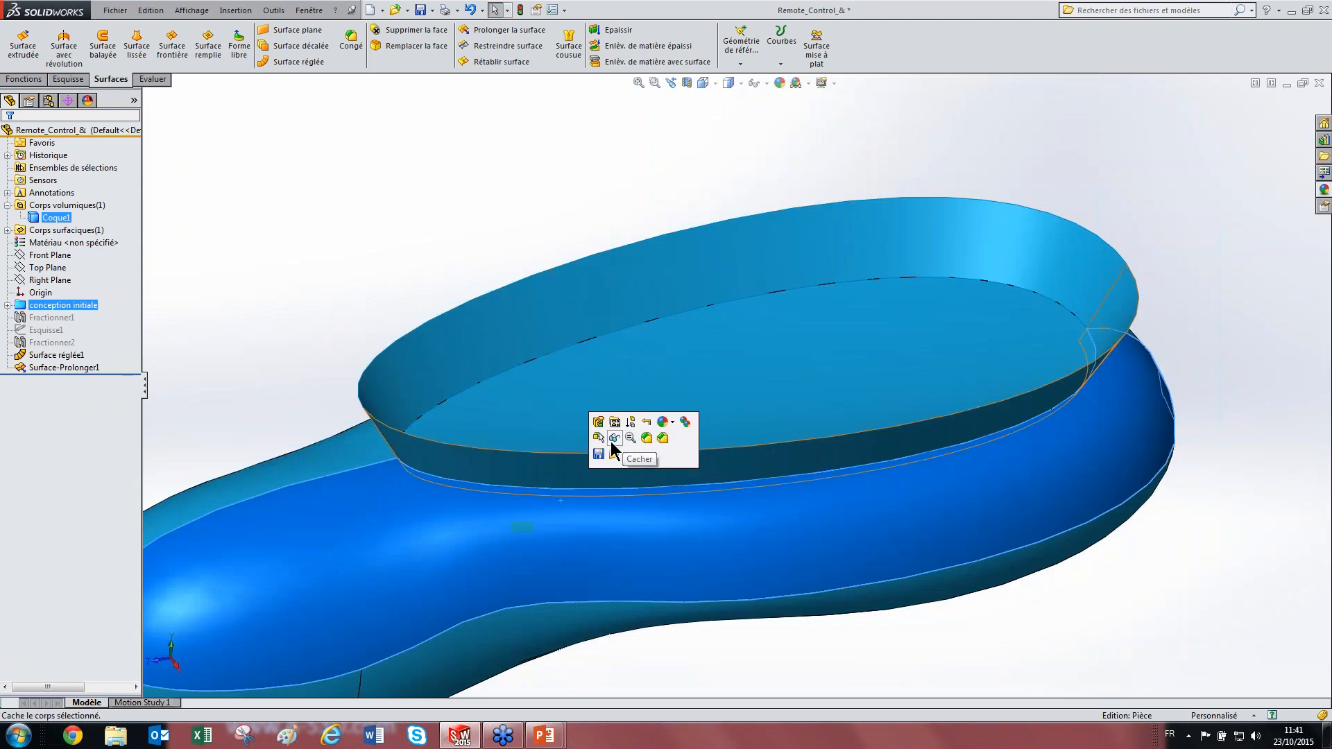
pyautogui.click(613, 441)
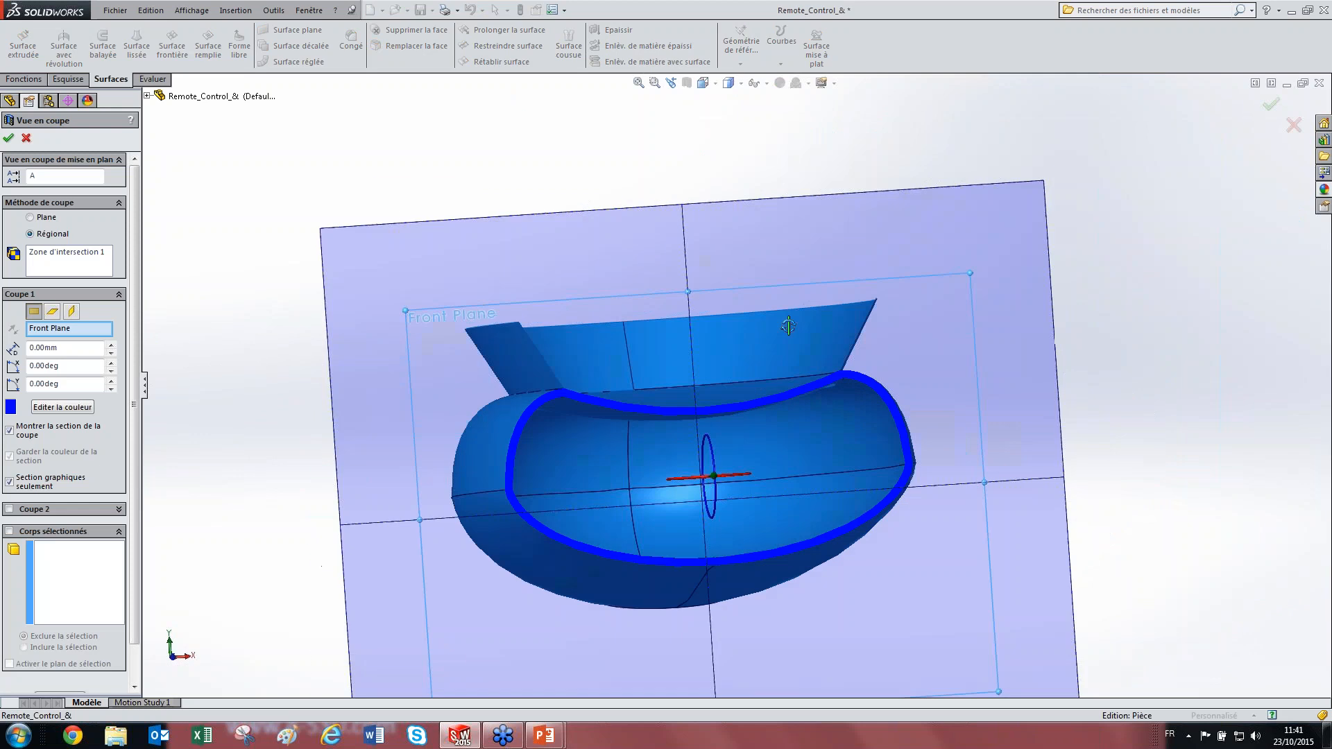
pyautogui.scroll(-5, 801, 331)
pyautogui.scroll(-6, 868, 404)
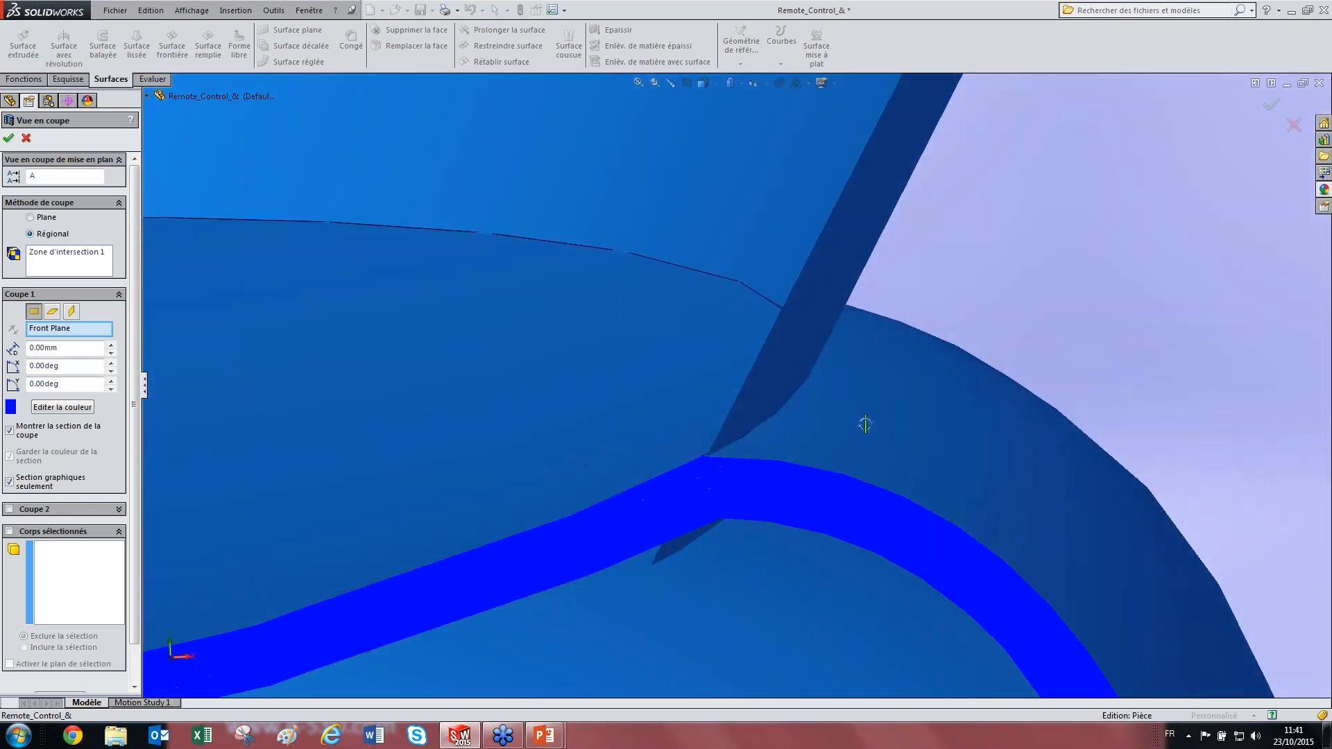
pyautogui.scroll(10, 360, 470)
pyautogui.scroll(-10, 565, 361)
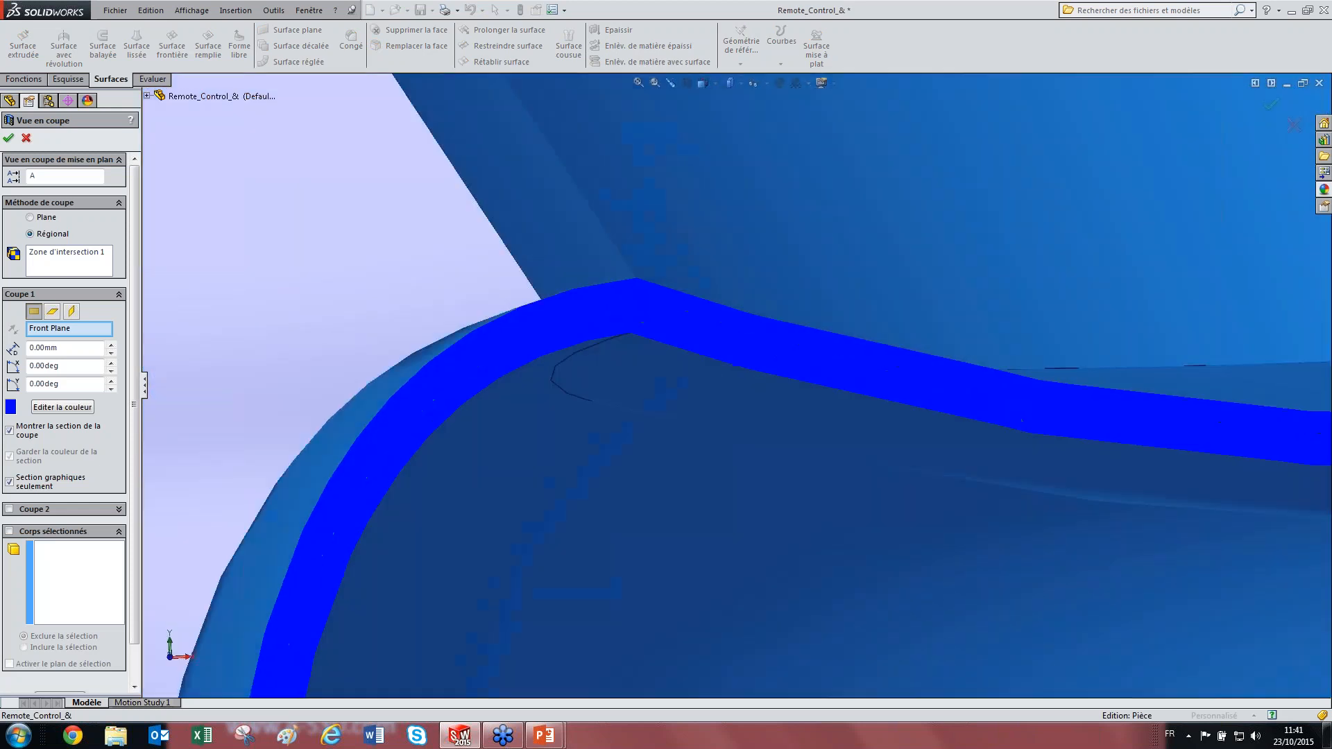
pyautogui.scroll(10, 552, 305)
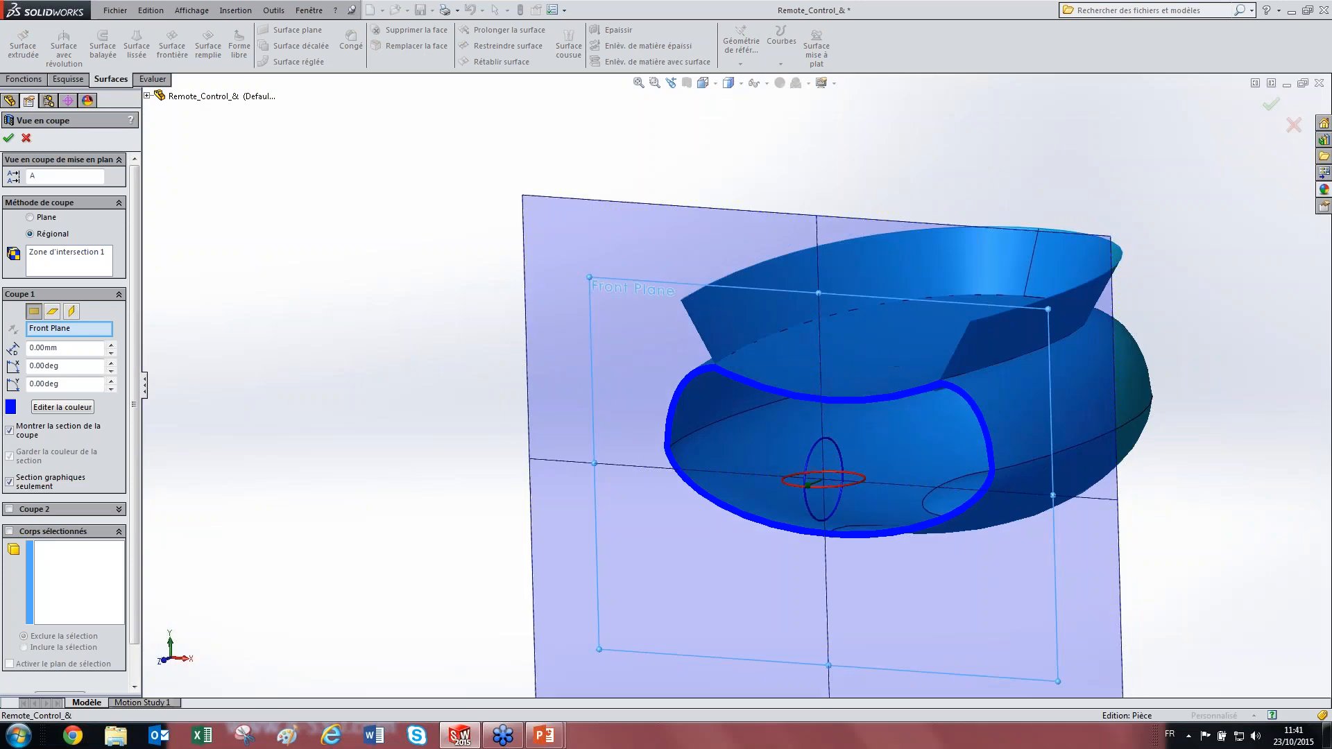
pyautogui.scroll(-2, 998, 381)
pyautogui.click(26, 137)
# Step: Edit the Surface-Prolonger1 feature to include the second lower edge in the surface extension
pyautogui.click(49, 367)
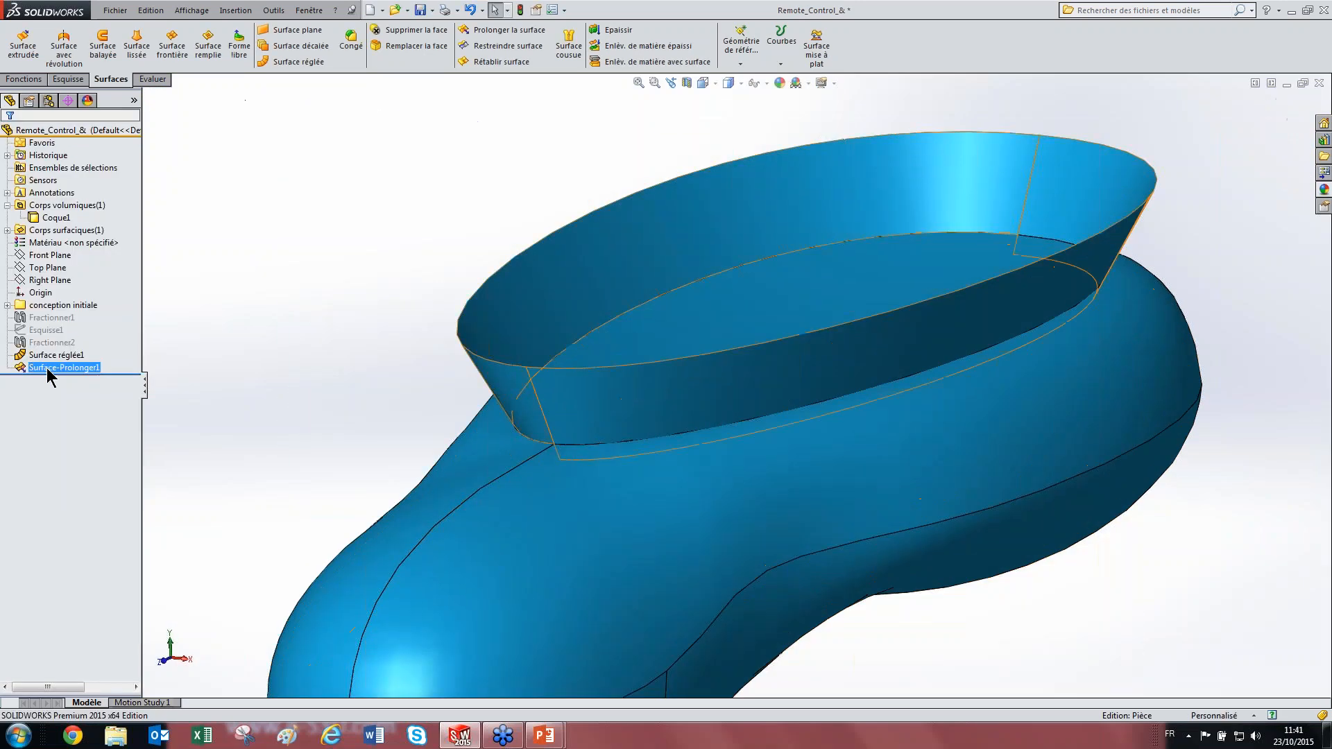
pyautogui.click(58, 311)
pyautogui.moveTo(326, 410); pyautogui.dragTo(483, 419, button='middle')
pyautogui.scroll(-5, 483, 419)
pyautogui.click(479, 409)
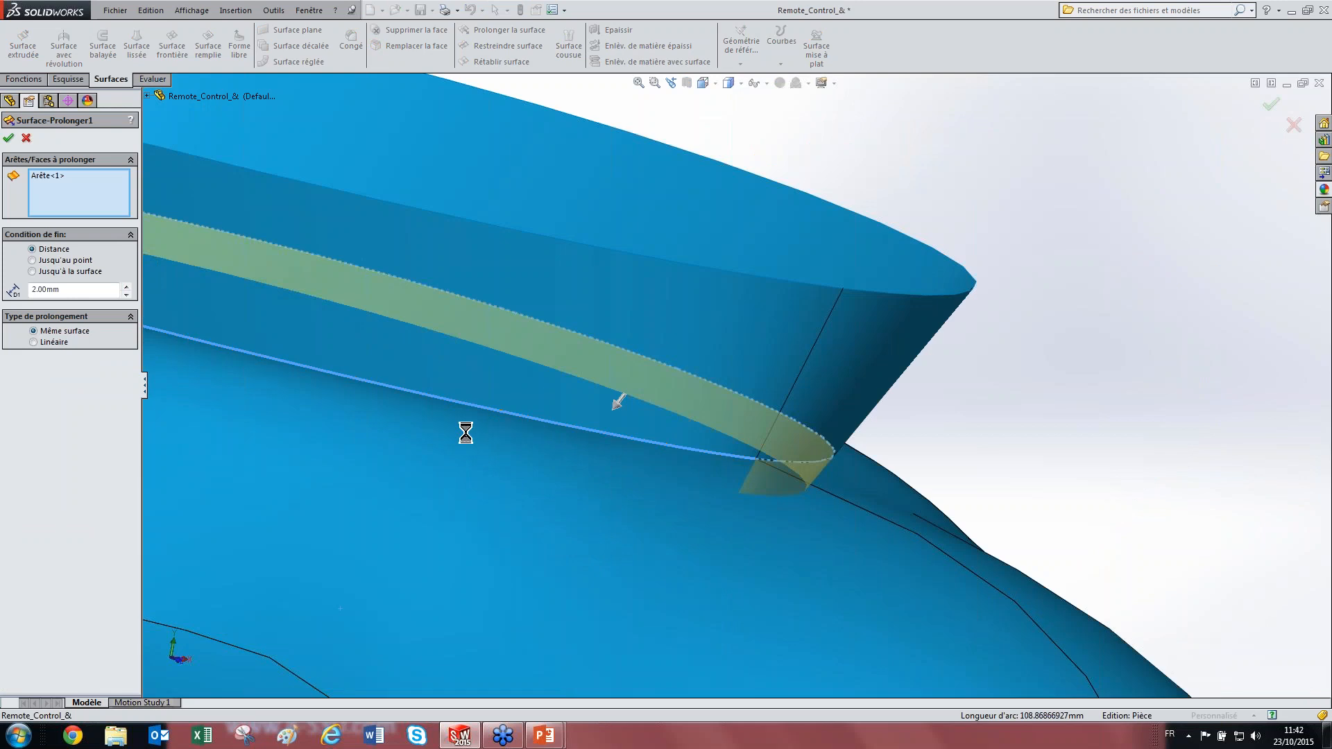
pyautogui.scroll(5, 469, 434)
pyautogui.moveTo(469, 434); pyautogui.dragTo(396, 268, button='middle')
pyautogui.scroll(-5, 400, 274)
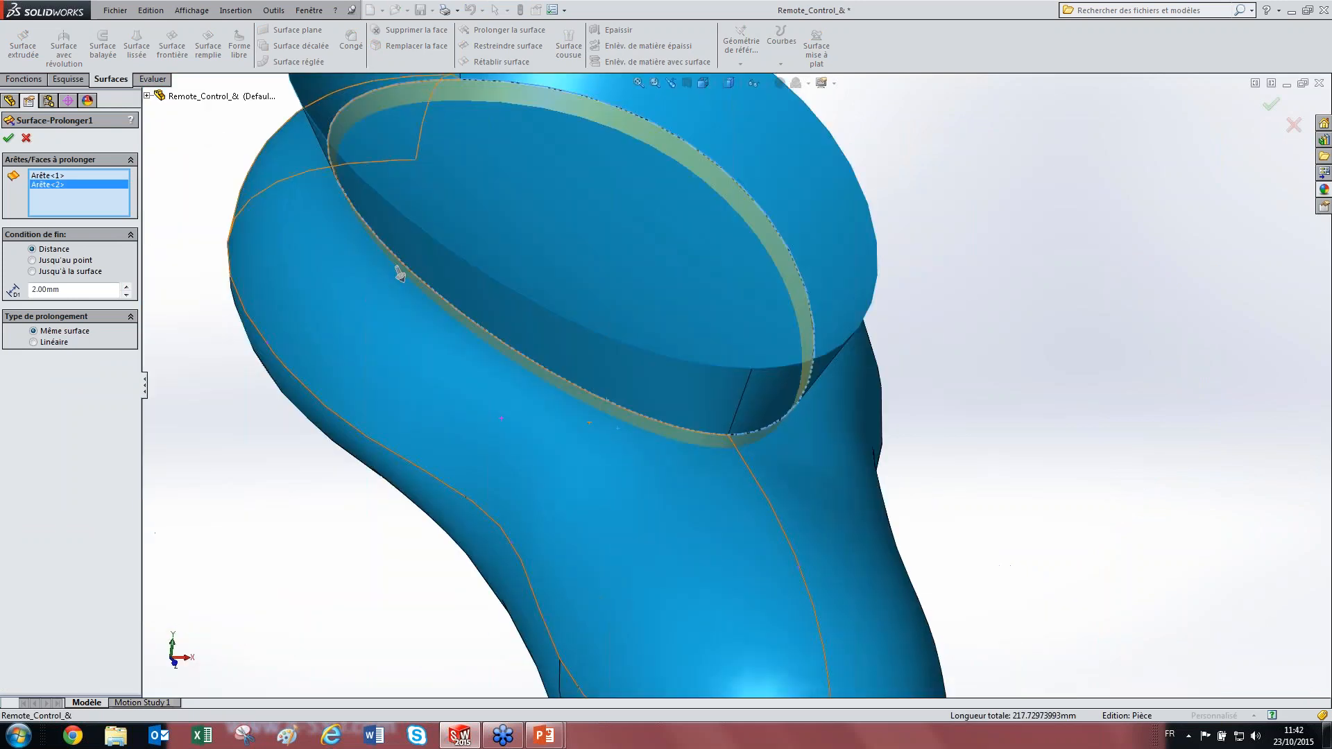
pyautogui.press('Return')
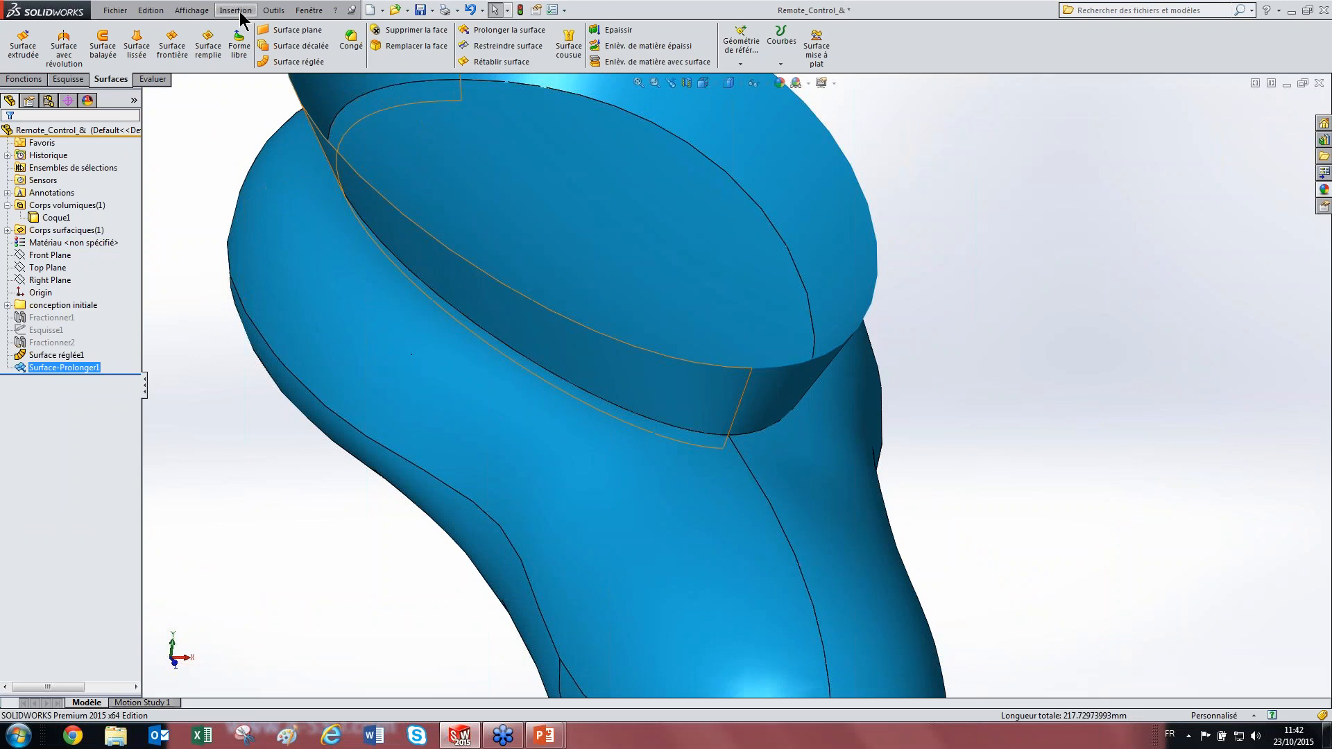
# Step: Start a split of the Coque1 body with Surface-Prolonger1 as the trimming tool and compute the cut bodies
pyautogui.click(235, 10)
pyautogui.moveTo(275, 120)
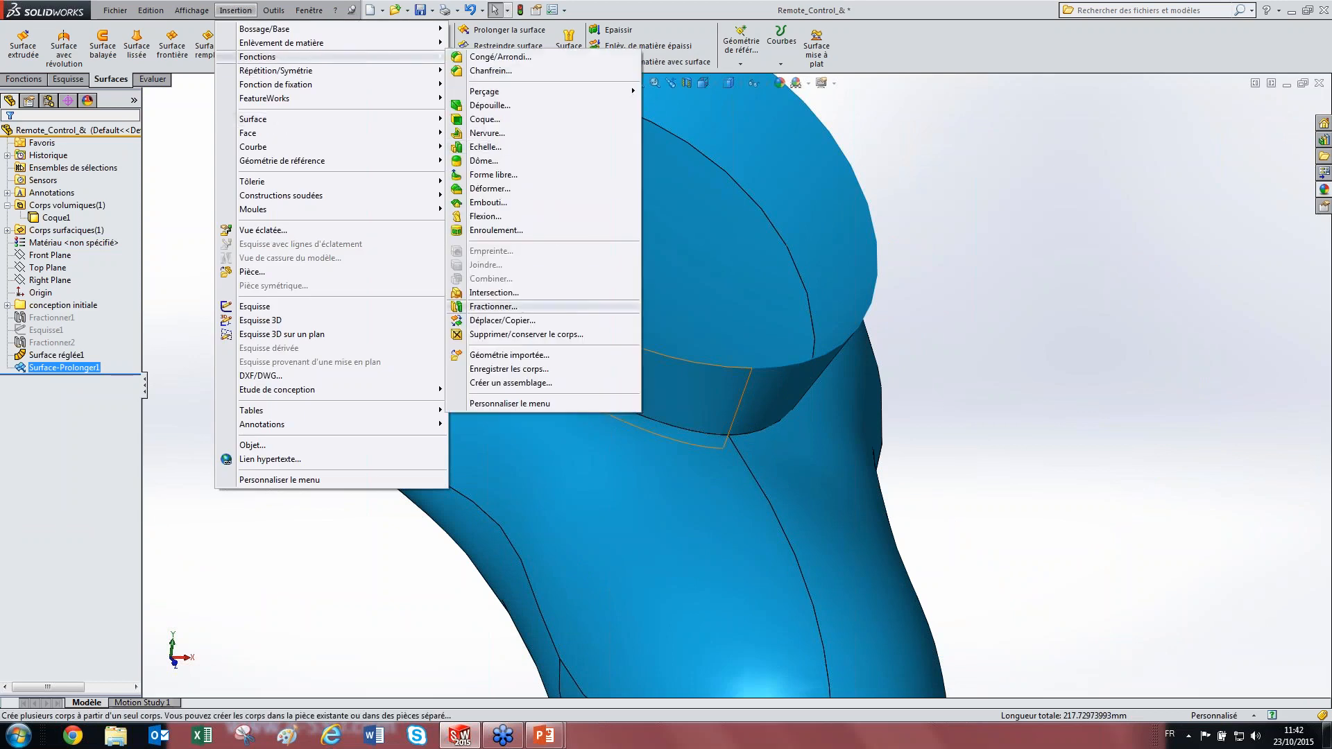
pyautogui.click(522, 308)
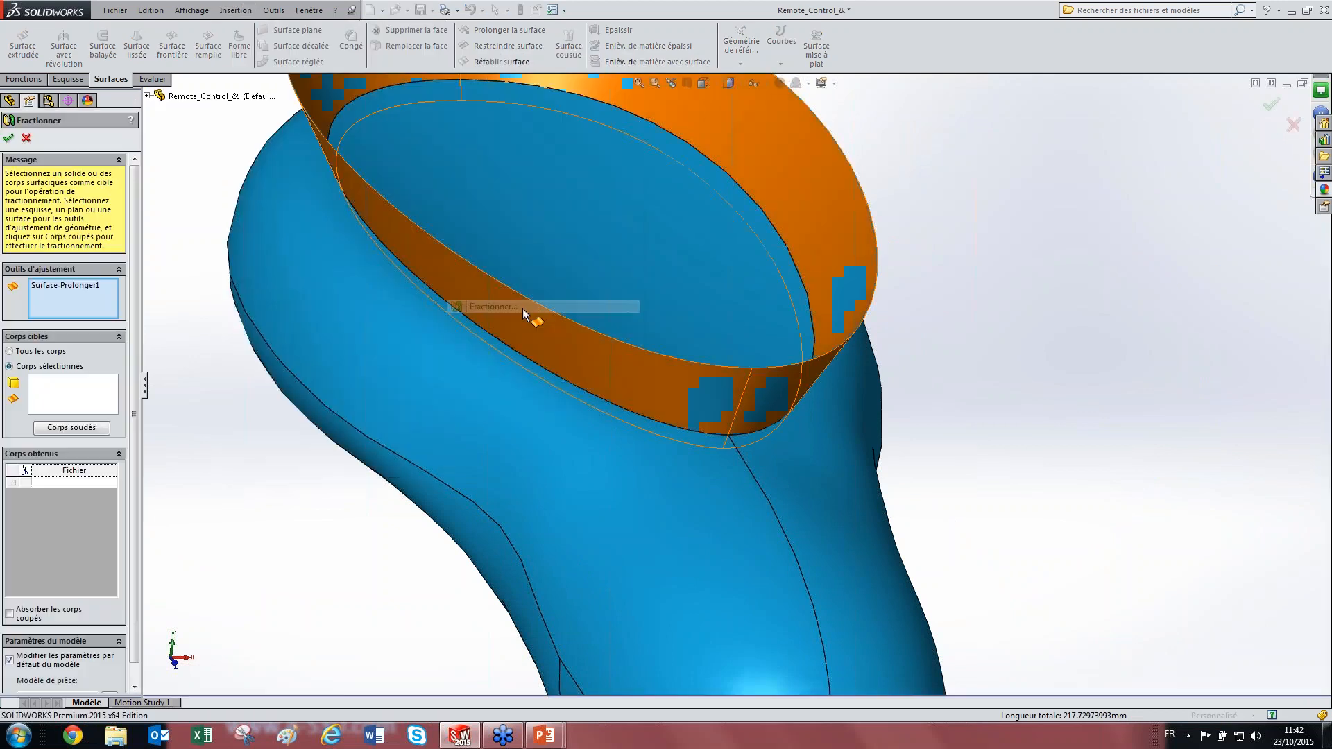
pyautogui.click(64, 401)
pyautogui.click(497, 431)
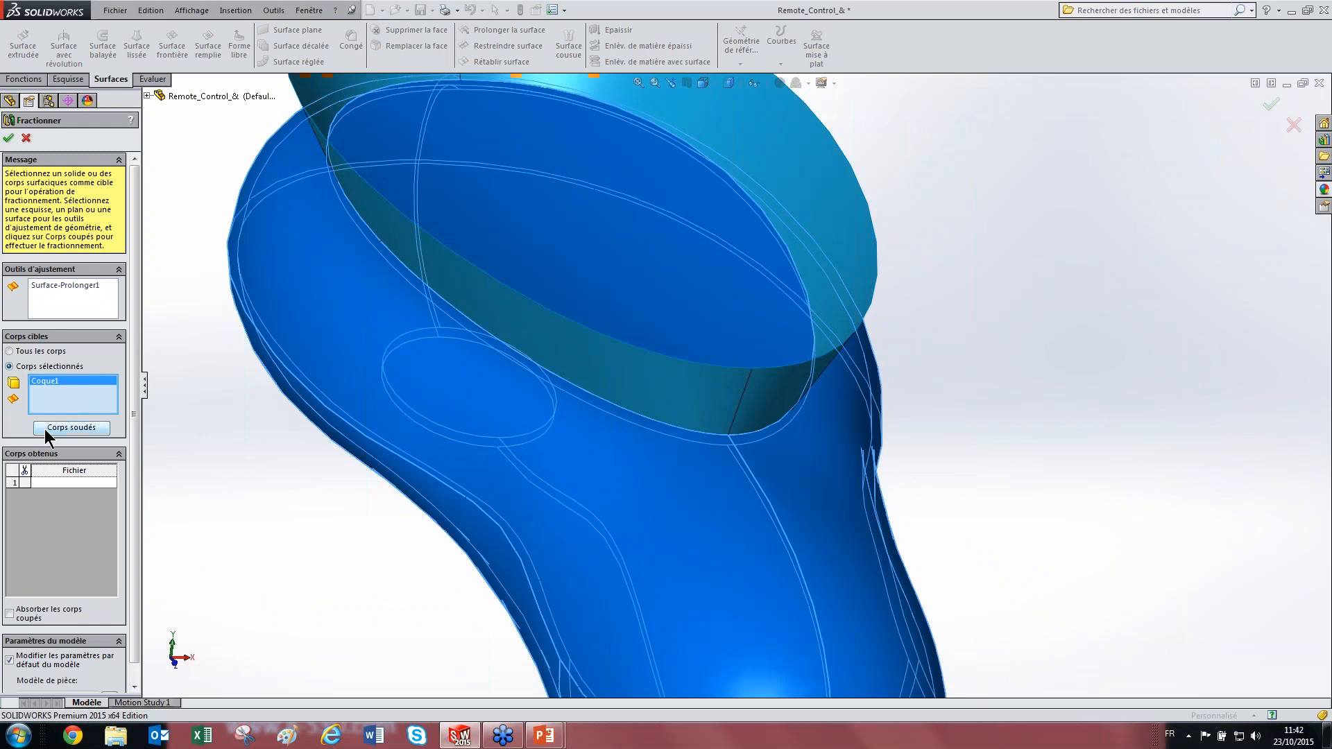
pyautogui.click(71, 428)
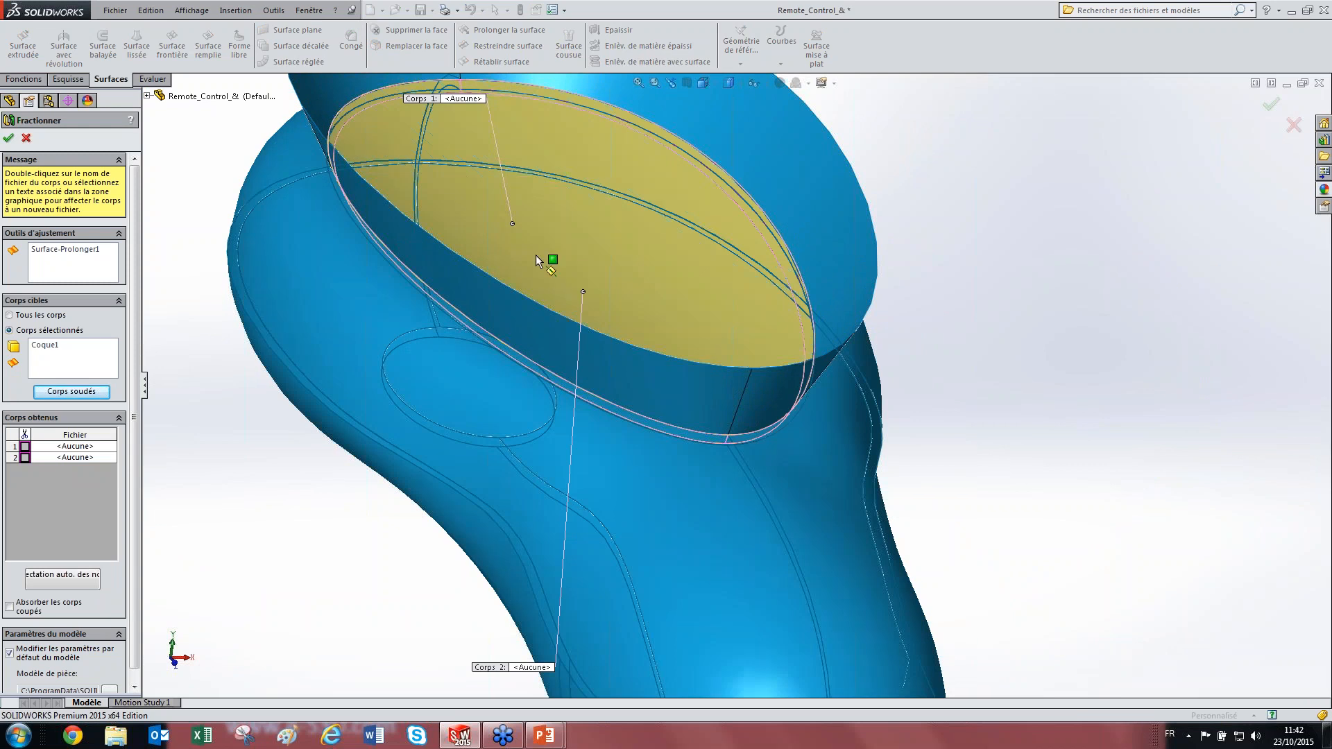
# Step: Select the oval top piece and the remaining shell as resulting bodies and create the split
pyautogui.click(541, 276)
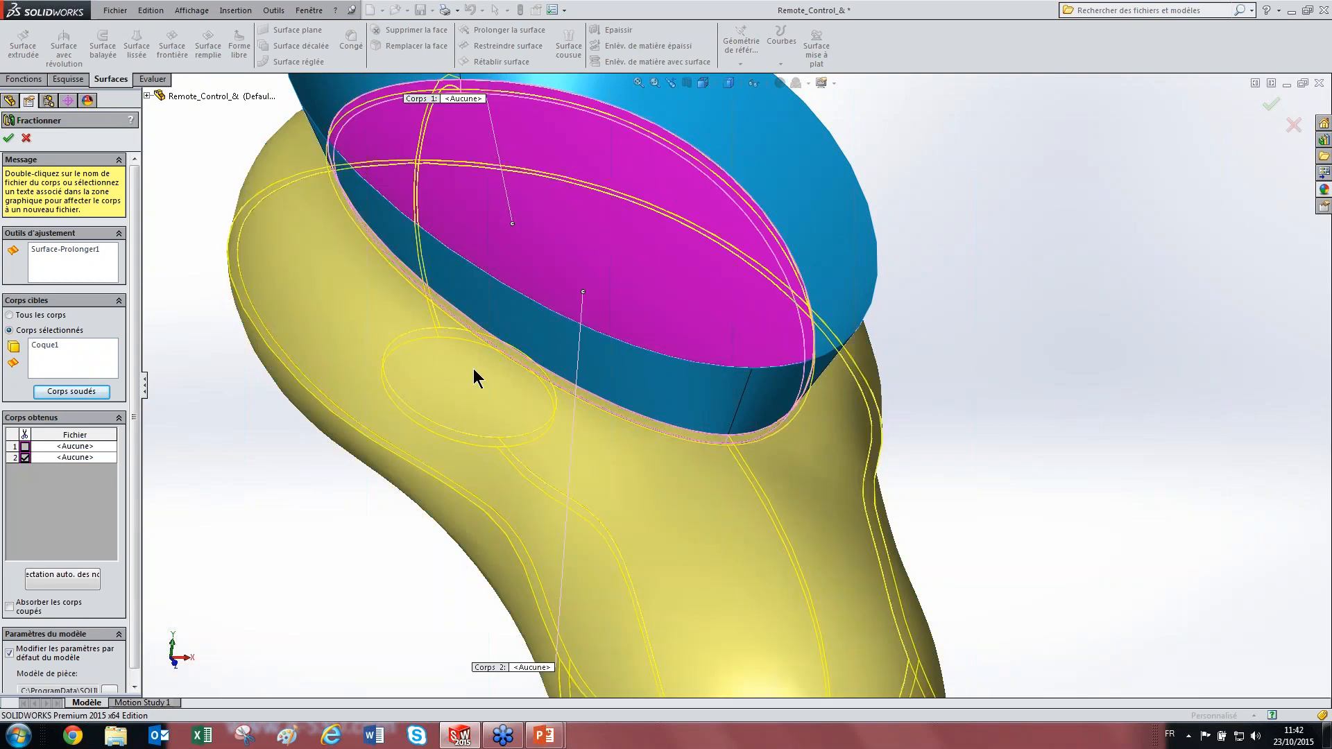
pyautogui.click(476, 374)
pyautogui.rightClick(255, 294)
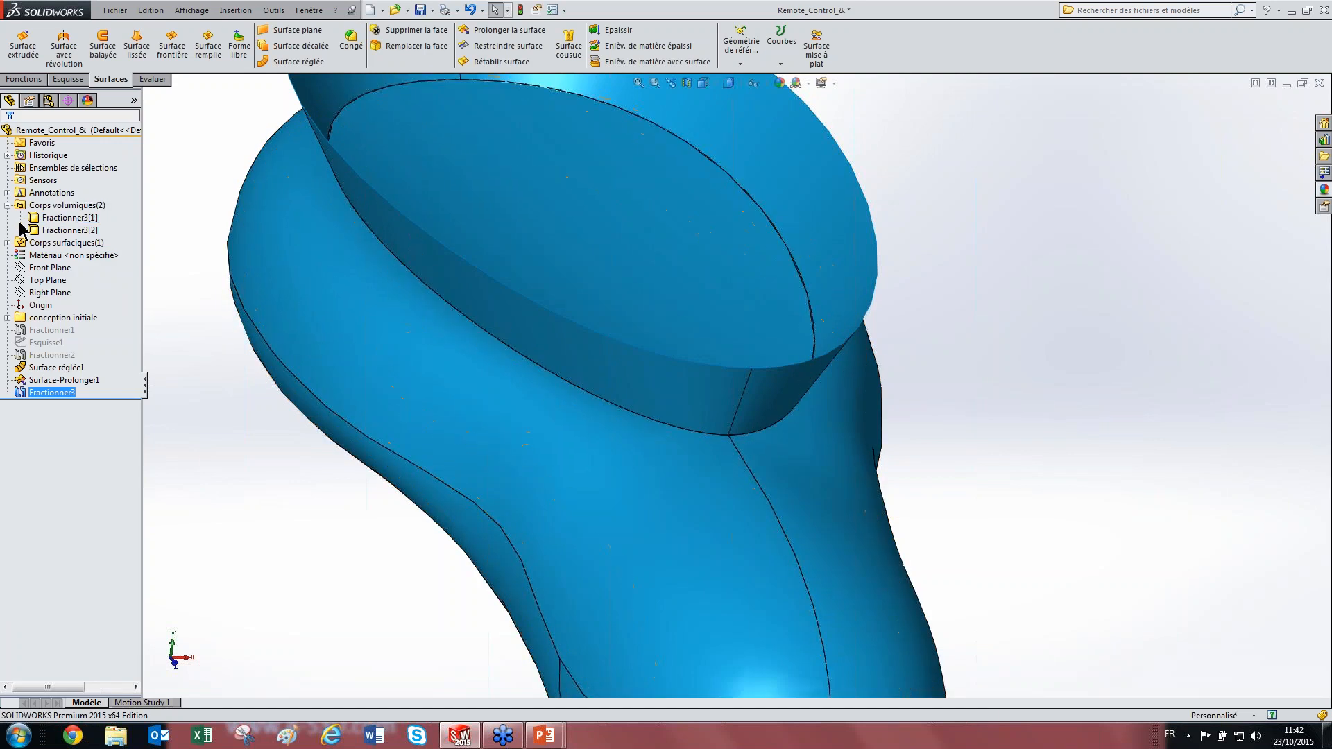
# Step: Hide the surface body and check the two solid bodies left by the split
pyautogui.click(52, 242)
pyautogui.click(58, 207)
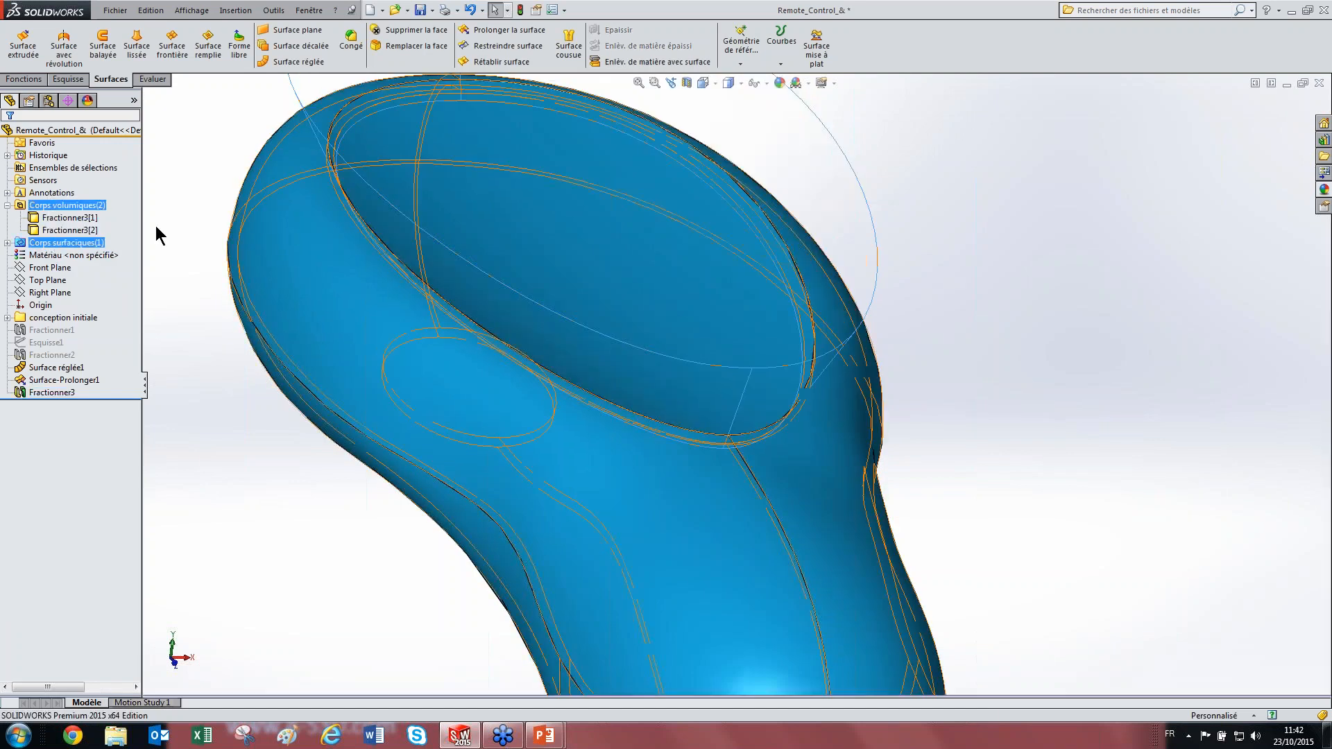
pyautogui.click(263, 200)
pyautogui.scroll(4, 263, 200)
pyautogui.press('Escape')
pyautogui.moveTo(659, 375); pyautogui.dragTo(541, 397, button='middle')
# Step: Preview an exploded view with the oval top piece moved about 44 mm upward along Y, and discard it
pyautogui.click(240, 12)
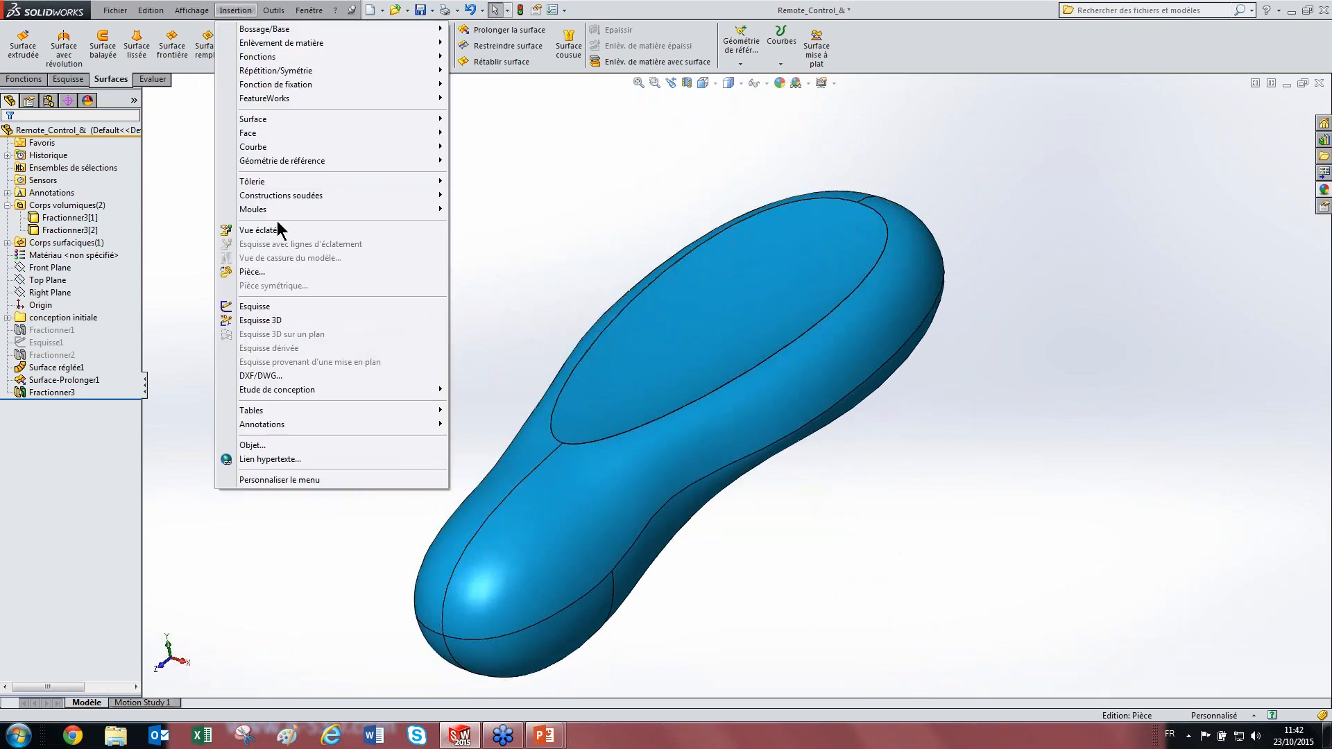
pyautogui.click(243, 230)
pyautogui.click(760, 278)
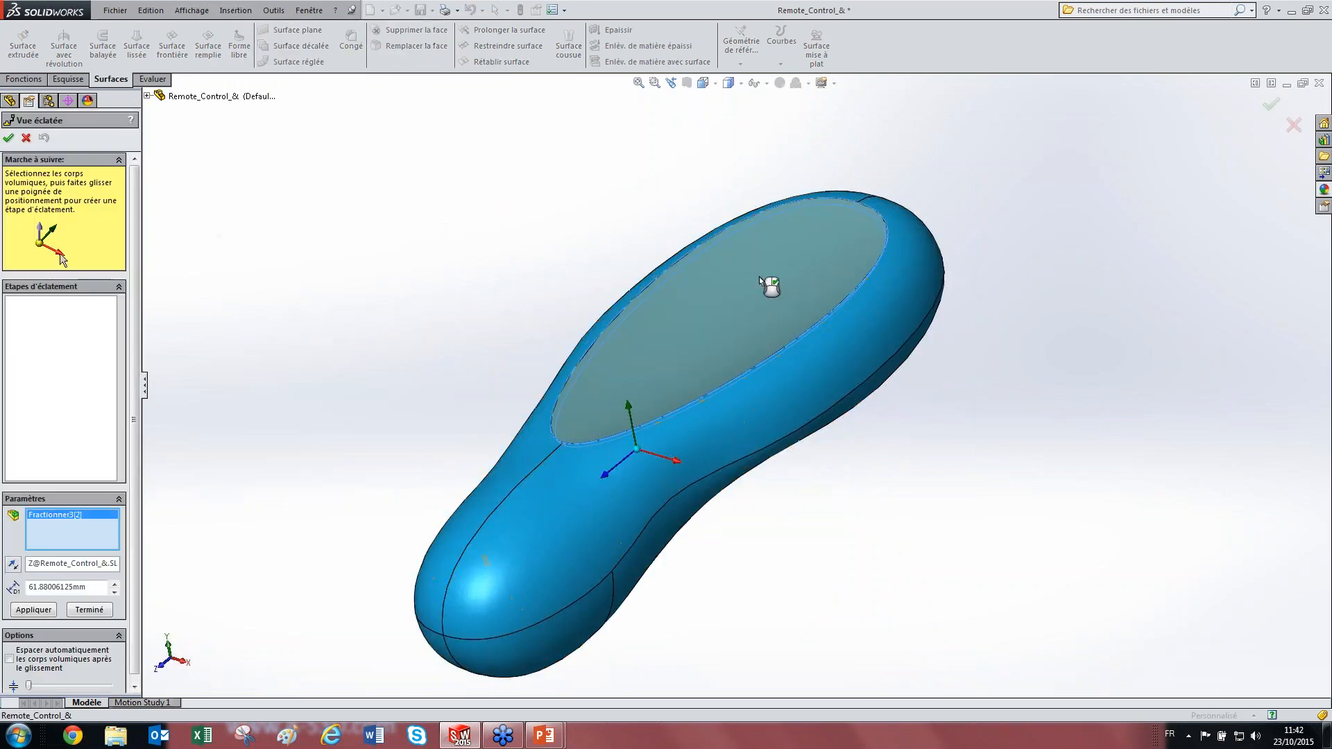
pyautogui.moveTo(629, 401); pyautogui.dragTo(597, 247)
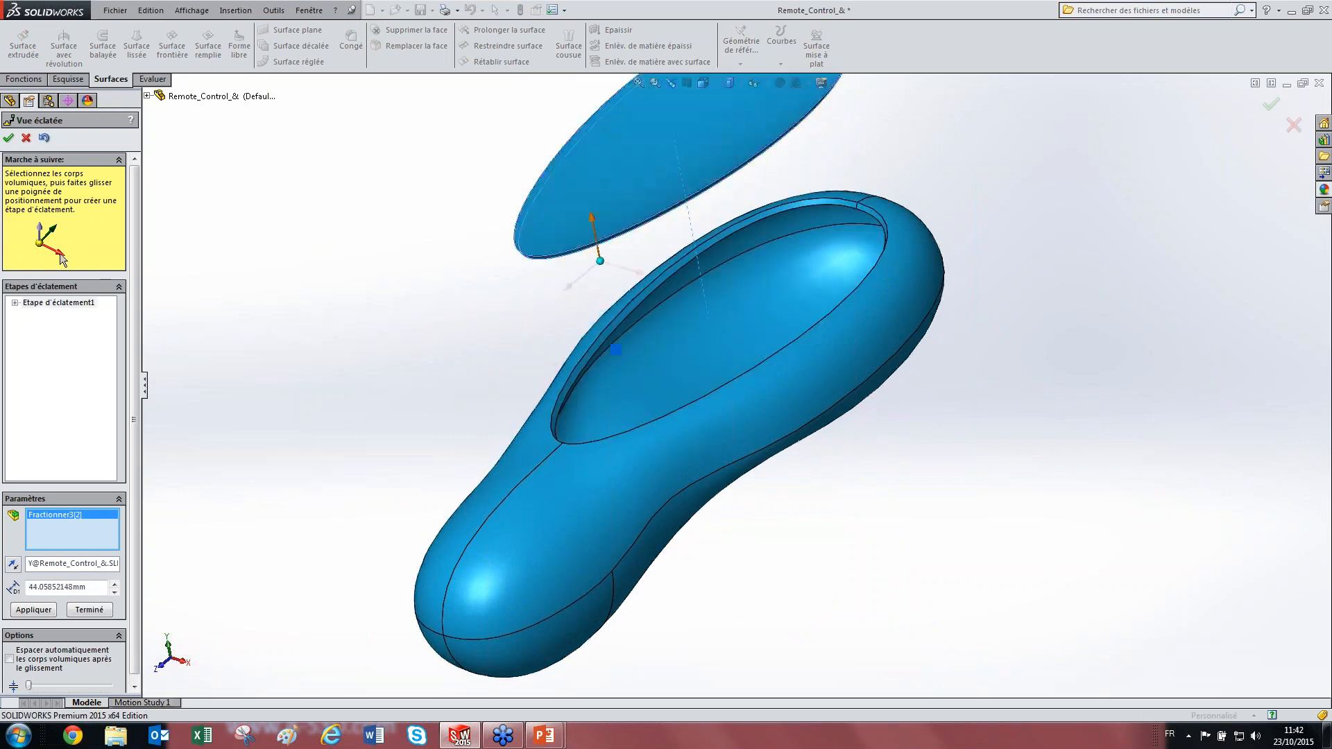
pyautogui.moveTo(433, 308); pyautogui.dragTo(648, 340, button='middle')
pyautogui.scroll(3, 543, 453)
pyautogui.scroll(-3, 535, 456)
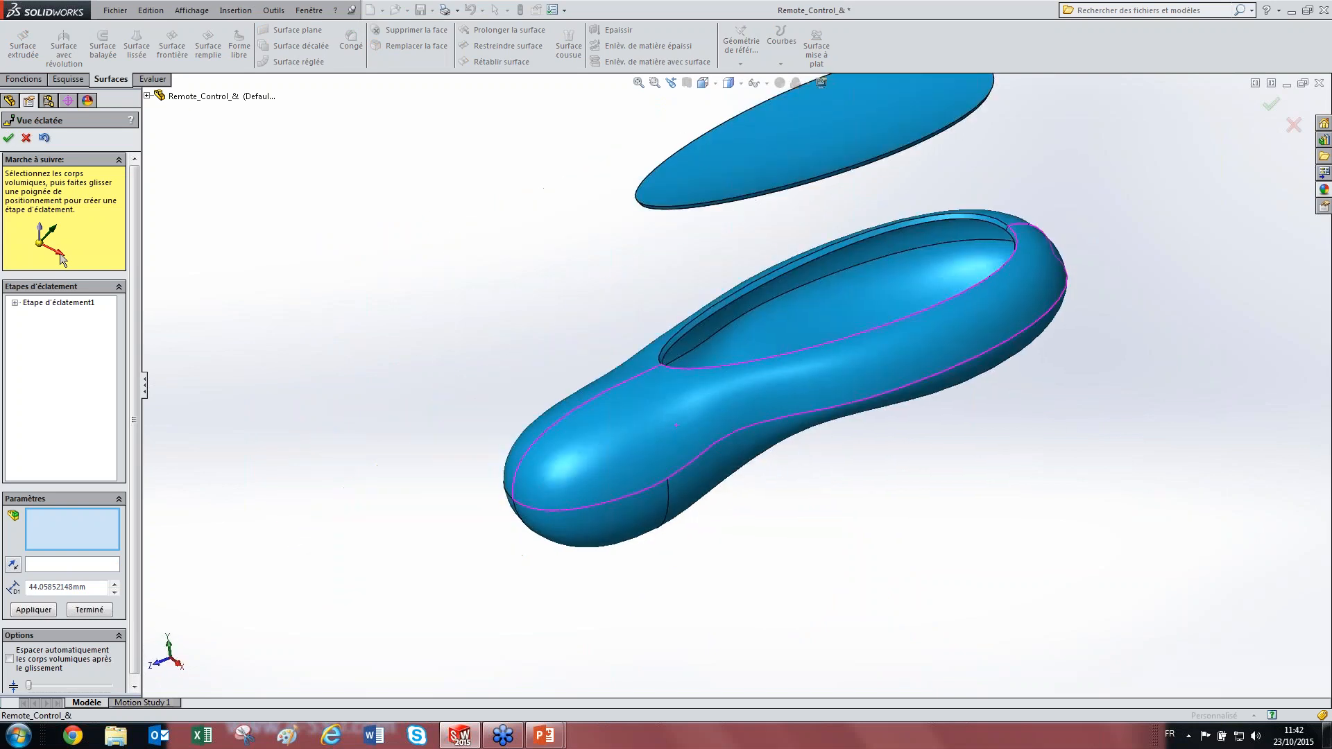
pyautogui.moveTo(542, 454); pyautogui.dragTo(583, 520, button='middle')
pyautogui.scroll(2, 655, 454)
pyautogui.moveTo(831, 293); pyautogui.dragTo(860, 203, button='middle')
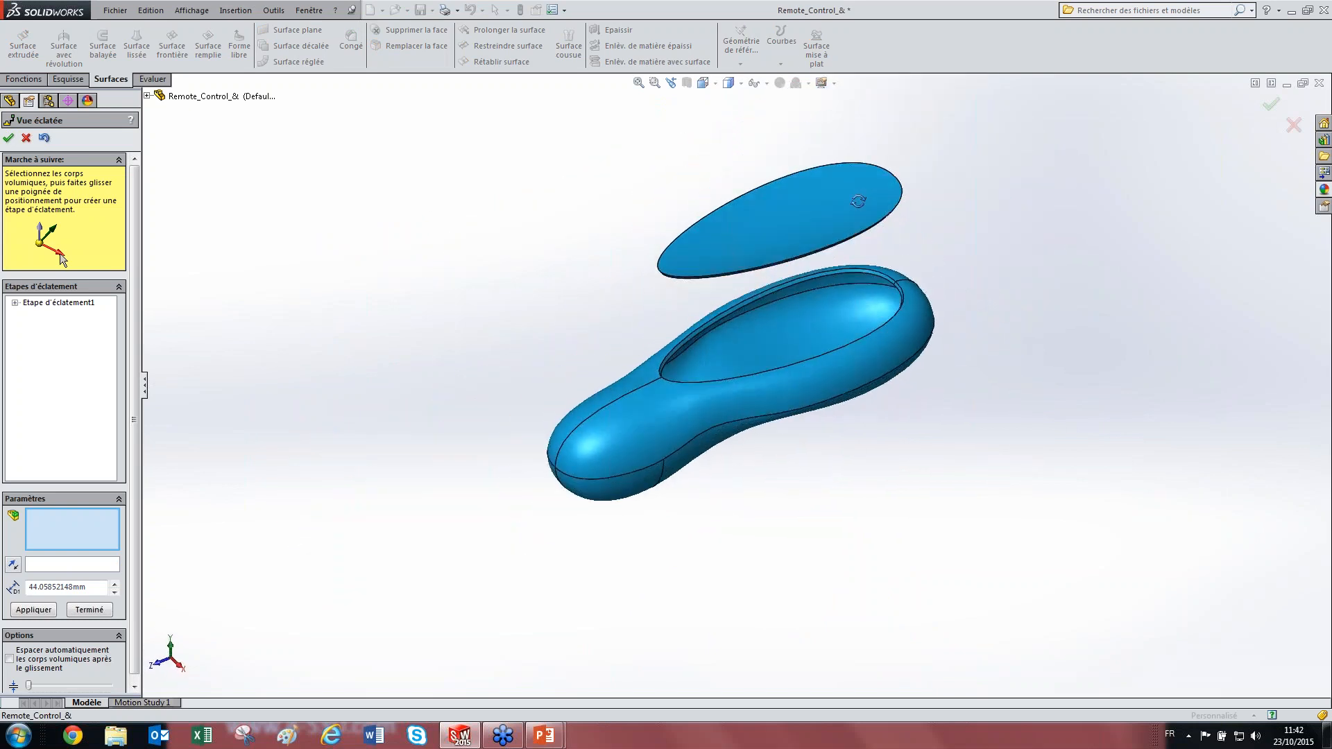
pyautogui.scroll(-2, 801, 309)
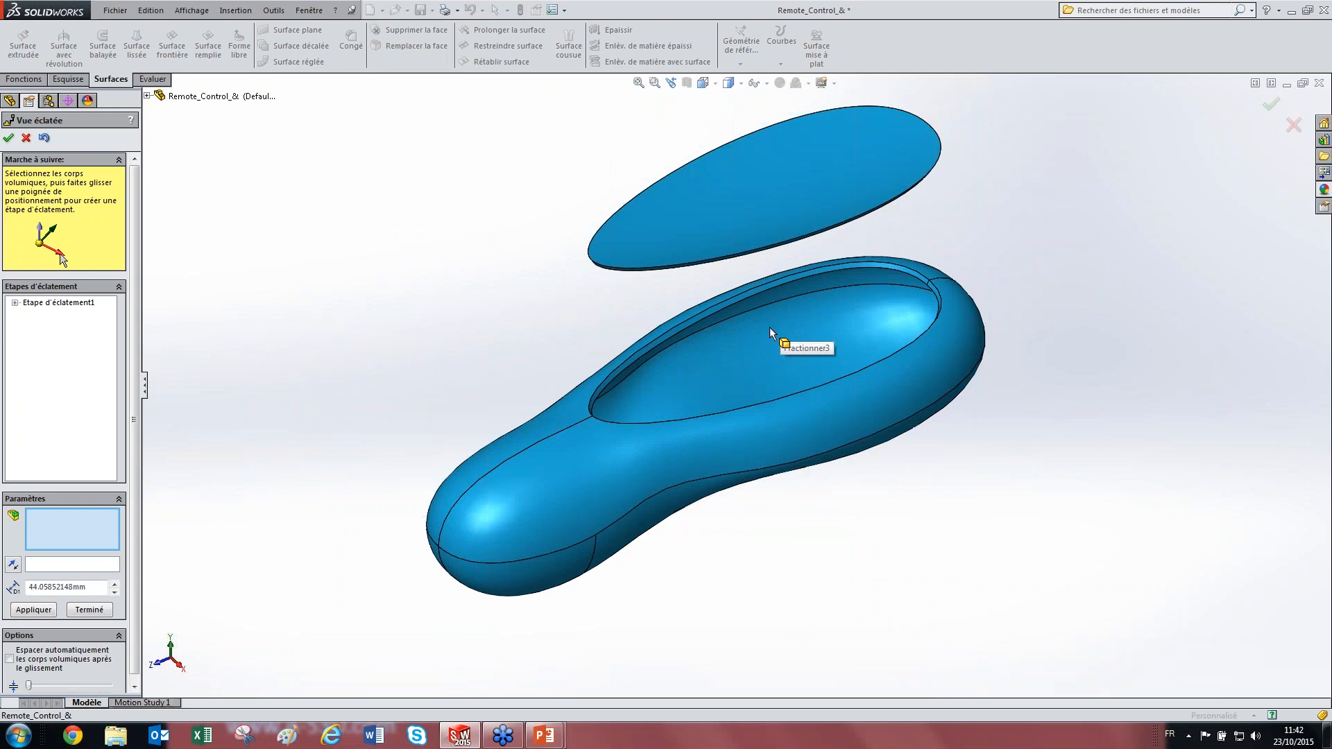
pyautogui.click(25, 138)
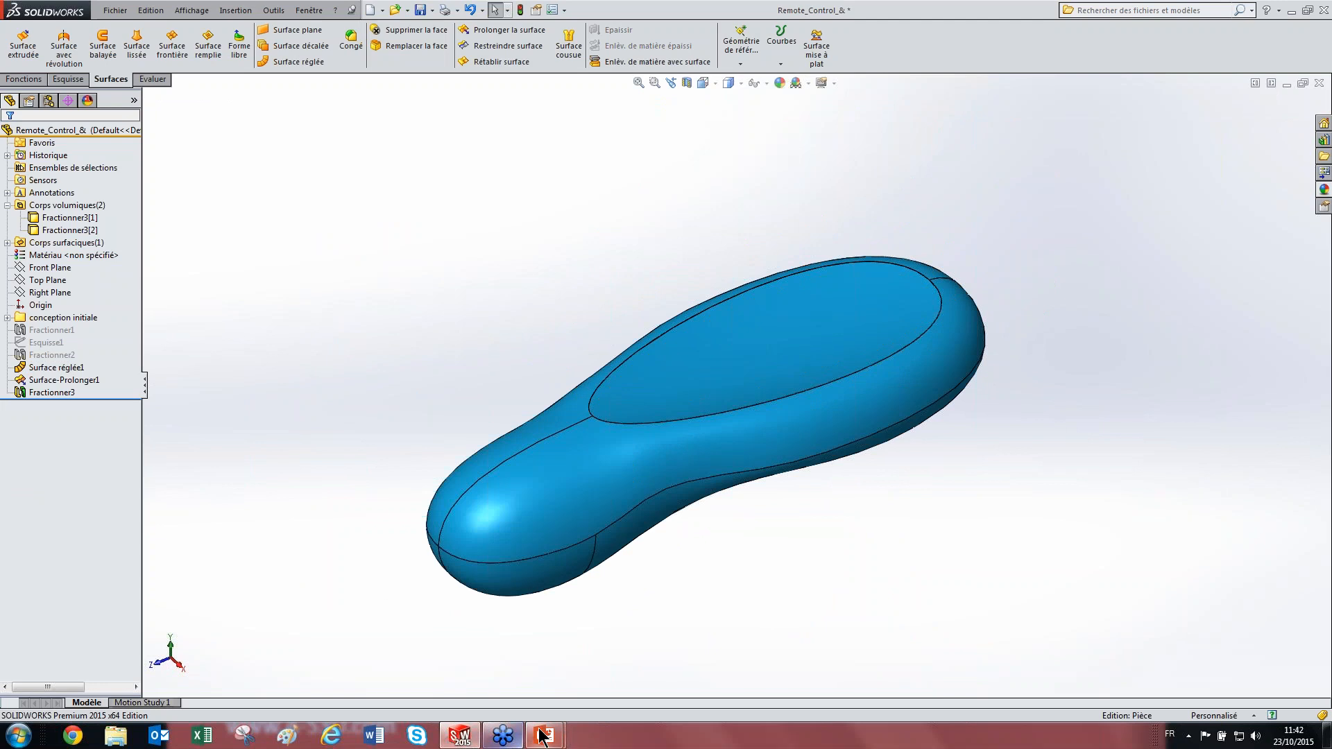
pyautogui.moveTo(544, 735)
pyautogui.click(595, 659)
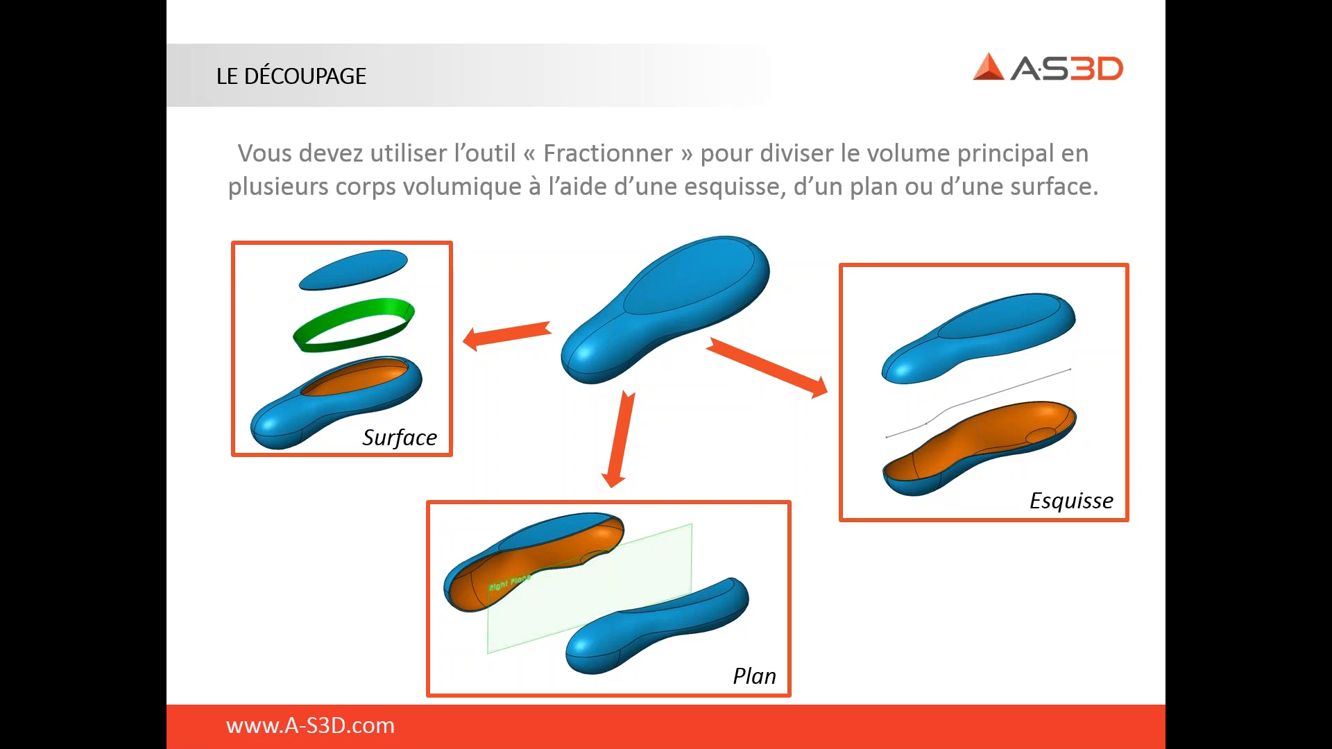
pyautogui.click(770, 475)
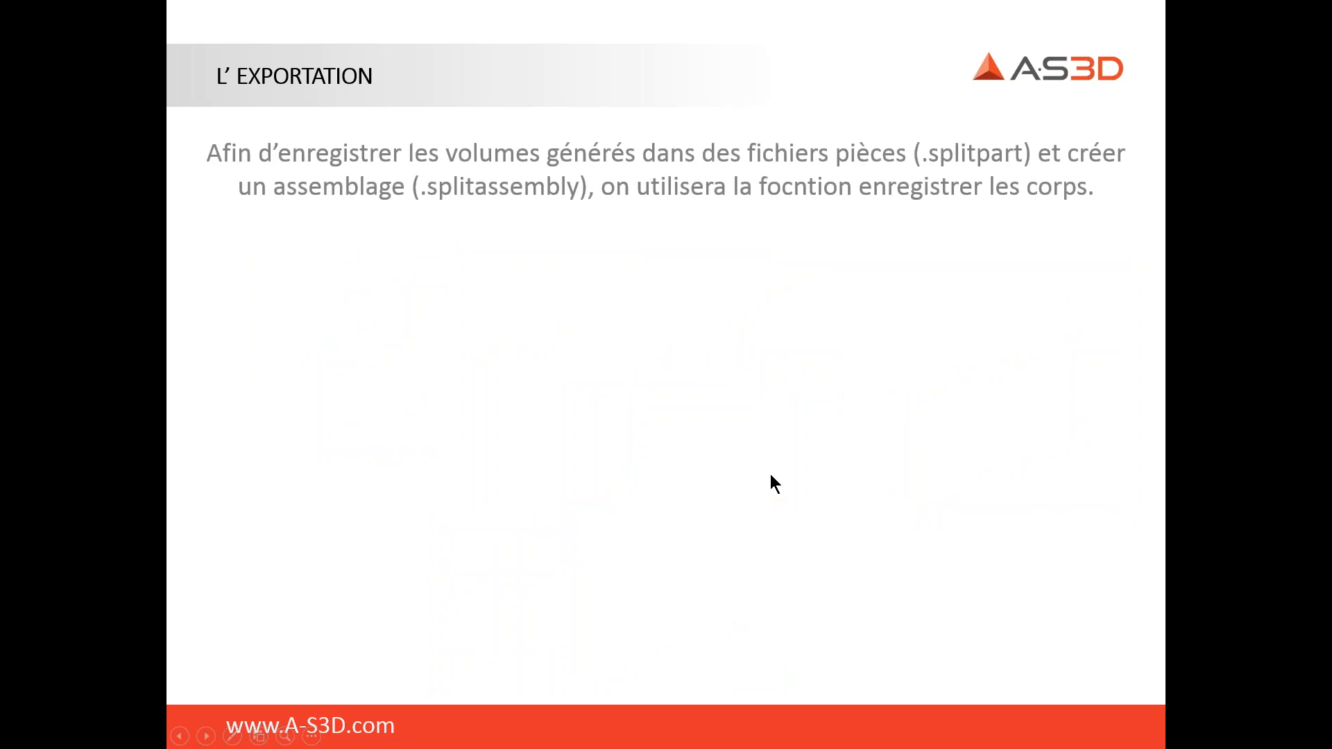
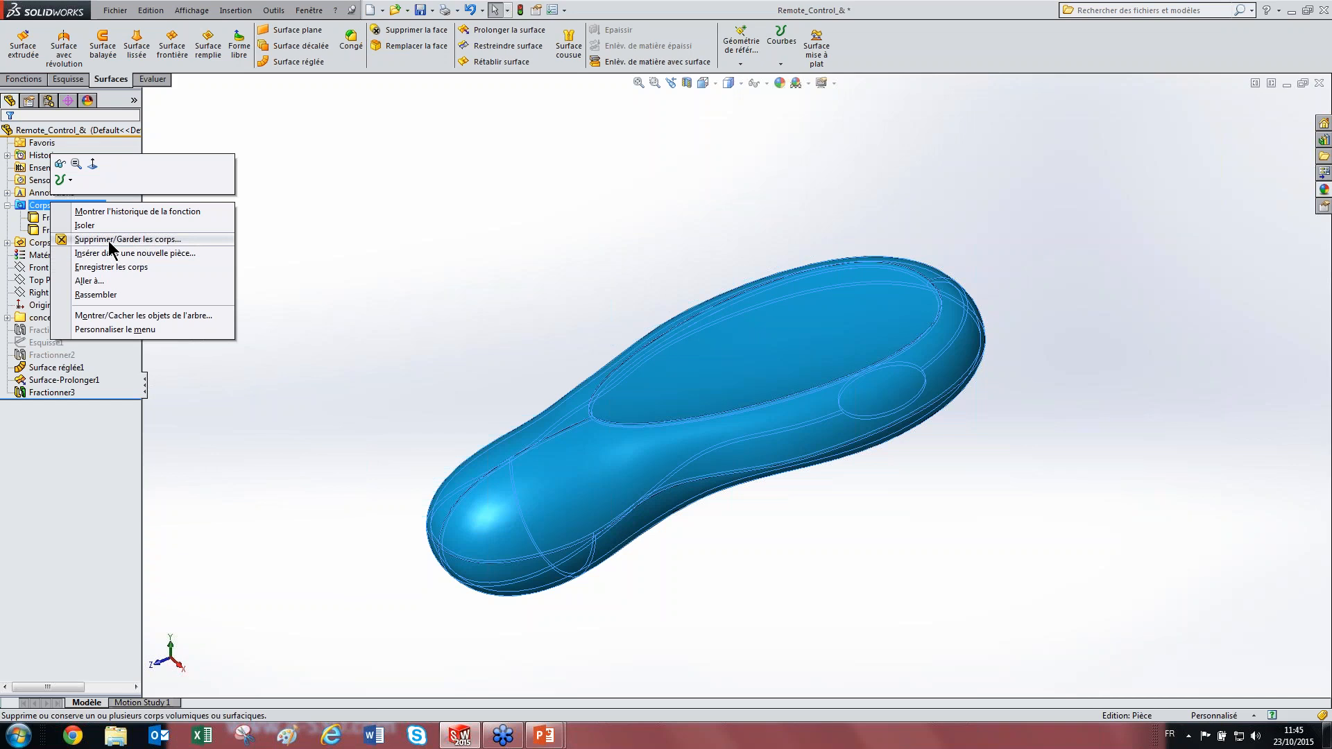
# Step: Start saving the solid bodies as separate files and include both bodies
pyautogui.click(113, 268)
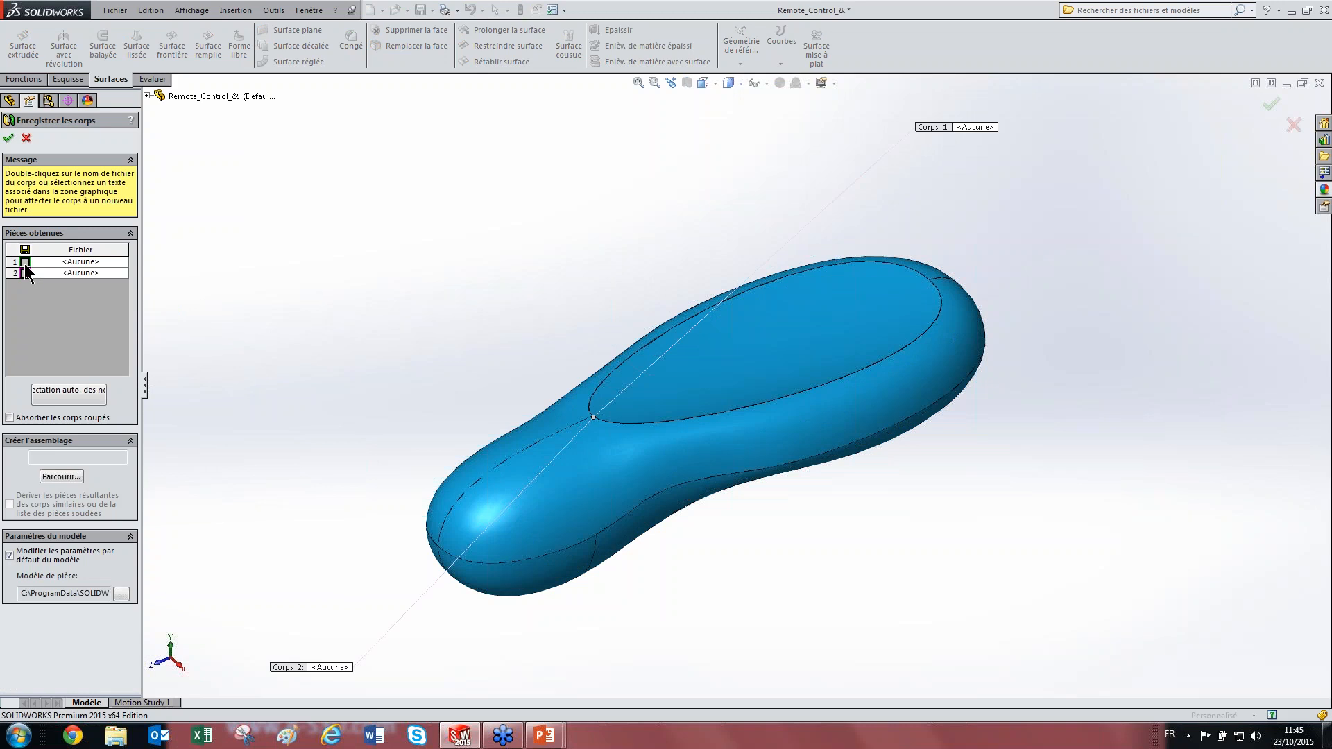
pyautogui.click(25, 272)
pyautogui.click(25, 263)
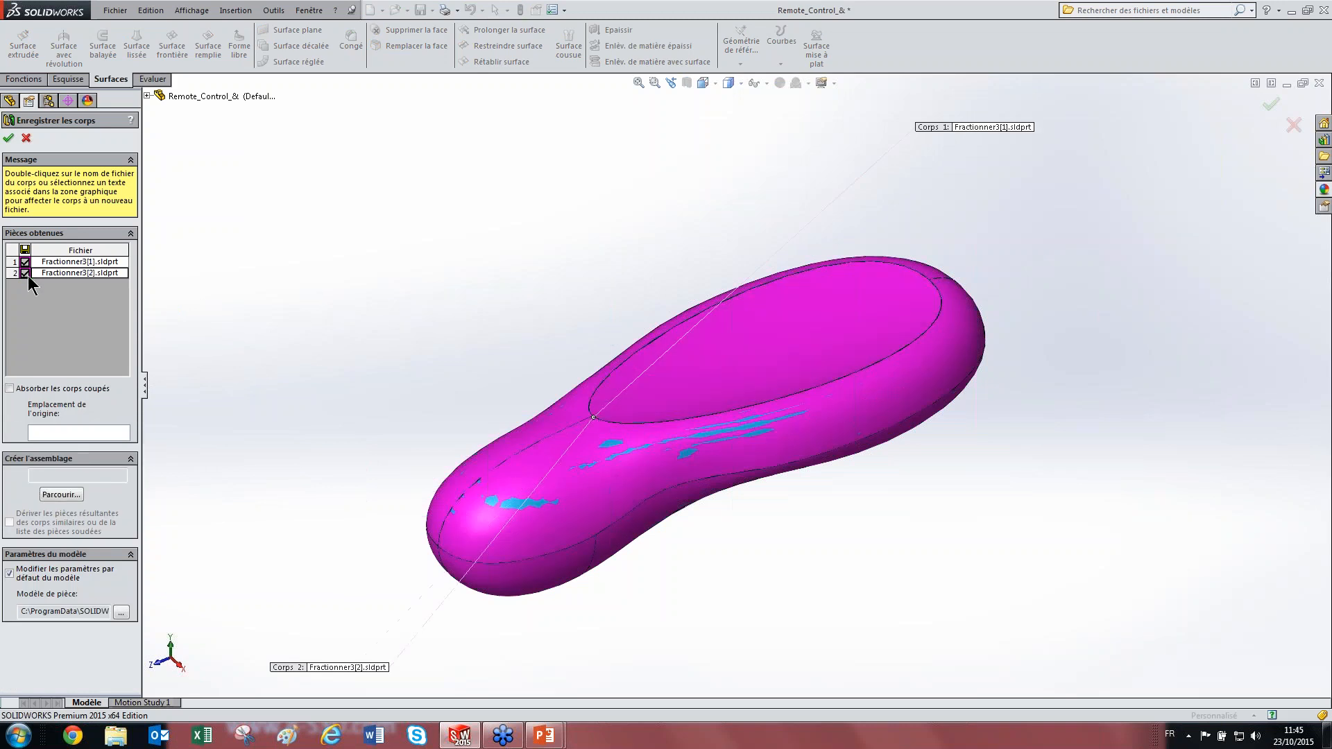
# Step: Set the split part file names to 1 for the first body and 2 for the second, in the Bureau folder
pyautogui.doubleClick(79, 262)
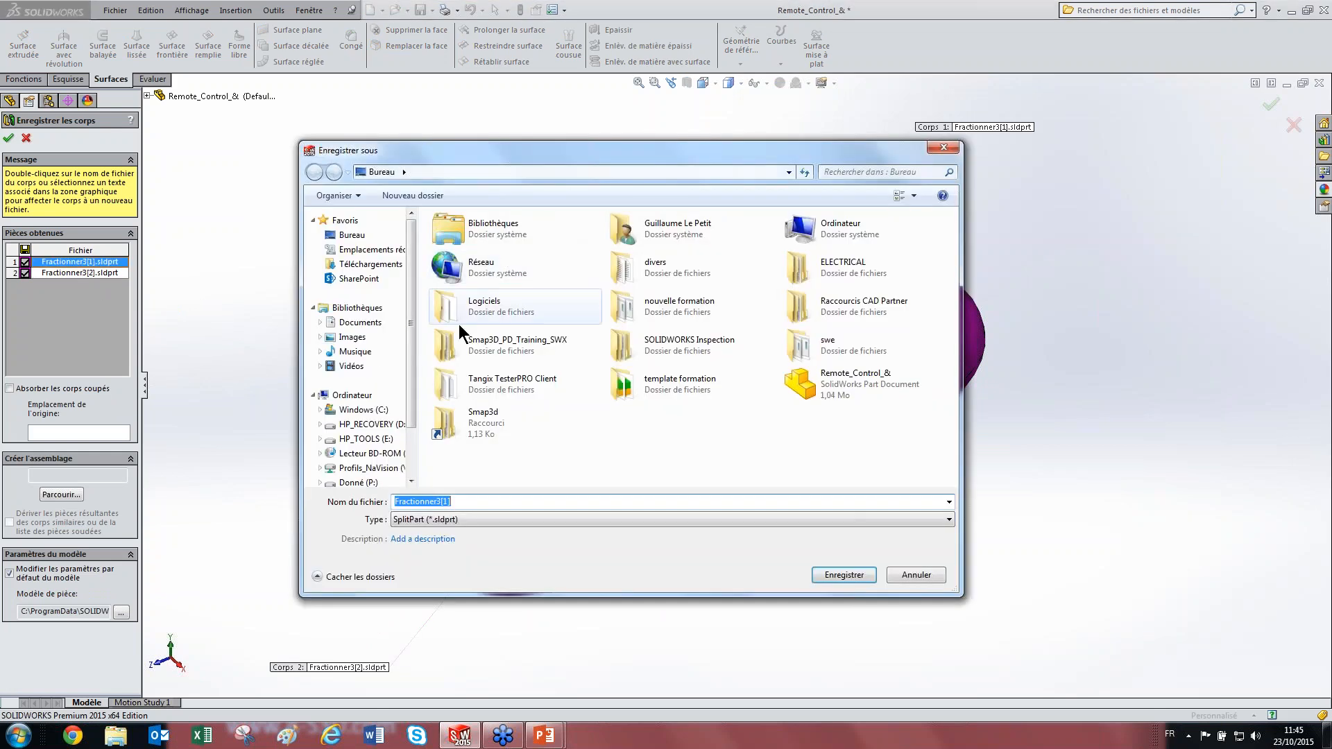
pyautogui.click(484, 500)
pyautogui.hotkey('ctrl', 'a')
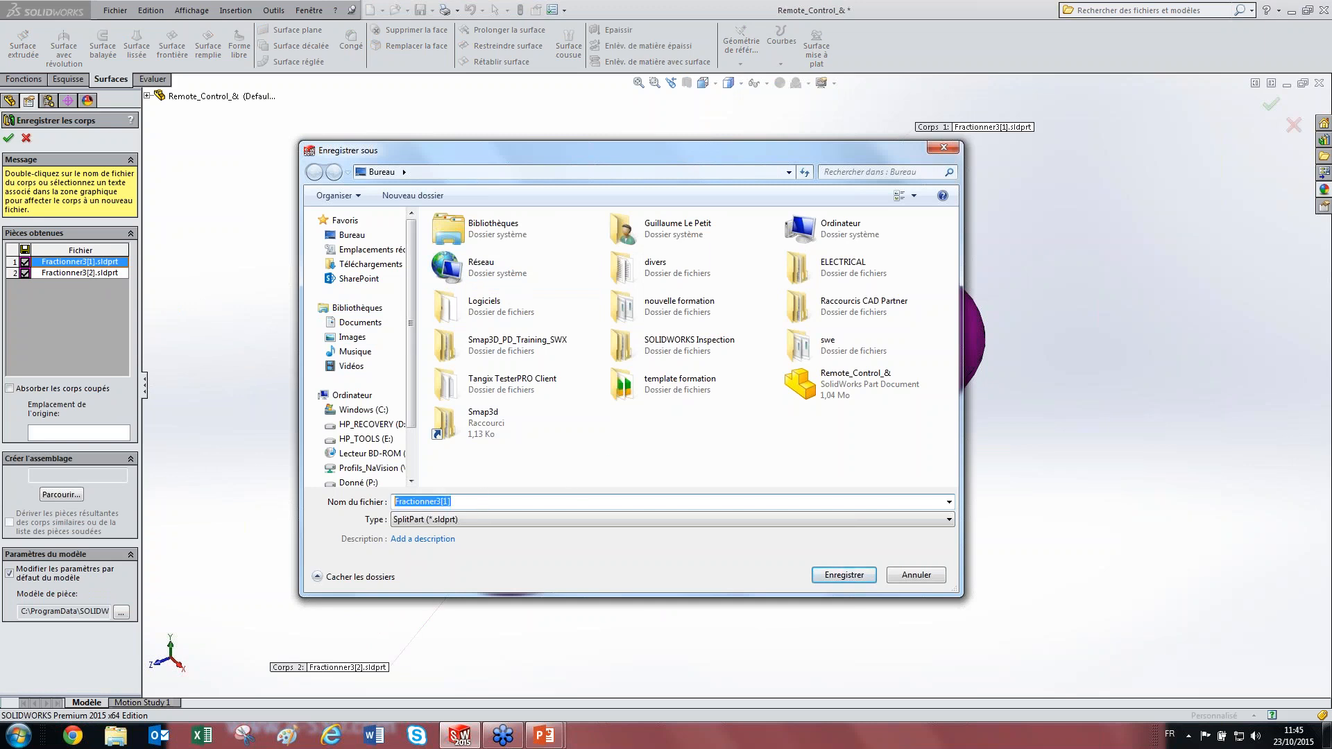
pyautogui.write('1')
pyautogui.click(843, 576)
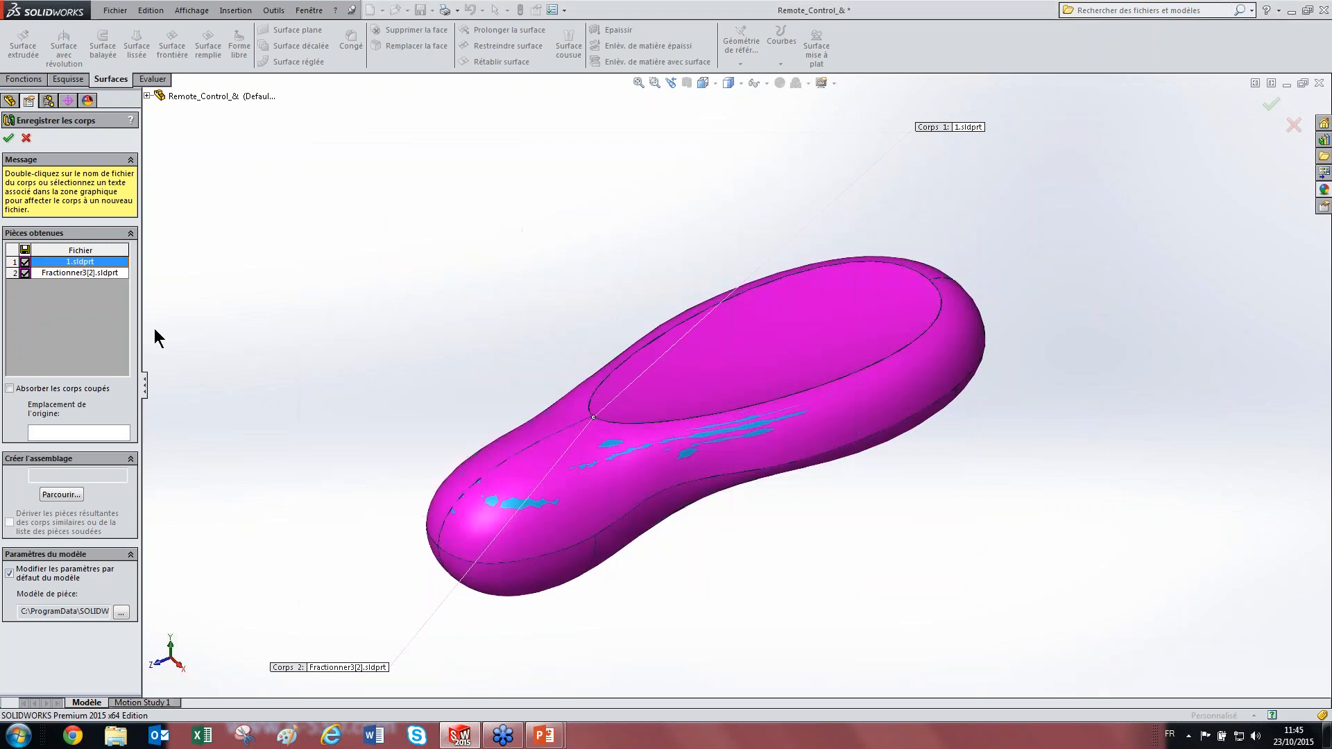
pyautogui.doubleClick(79, 273)
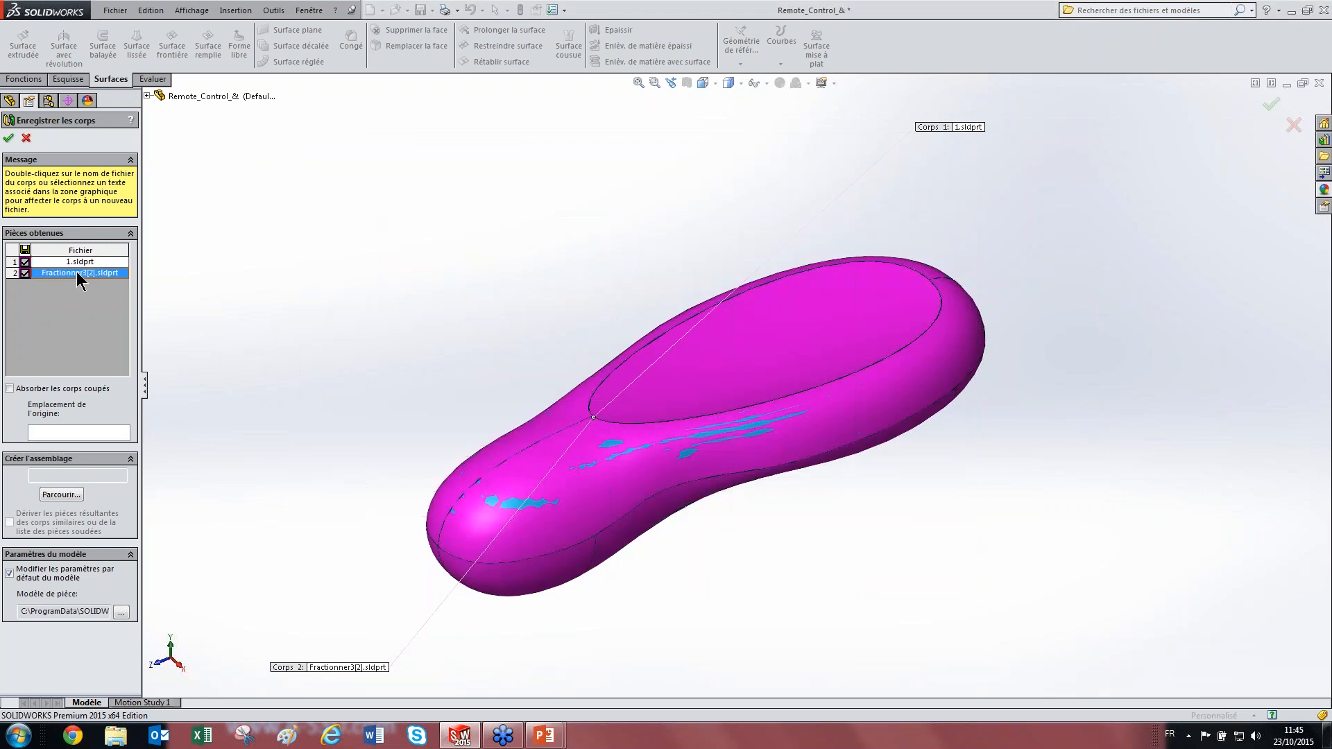
pyautogui.write('2')
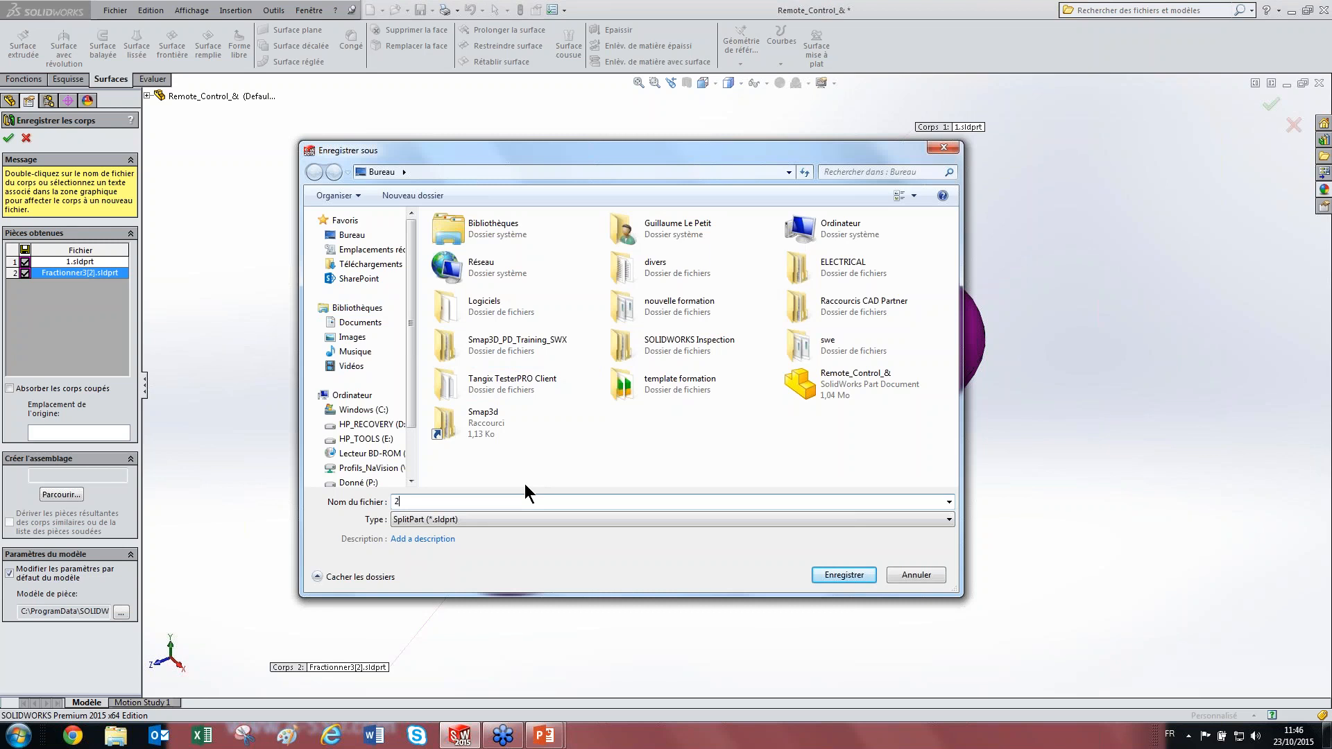
pyautogui.click(833, 573)
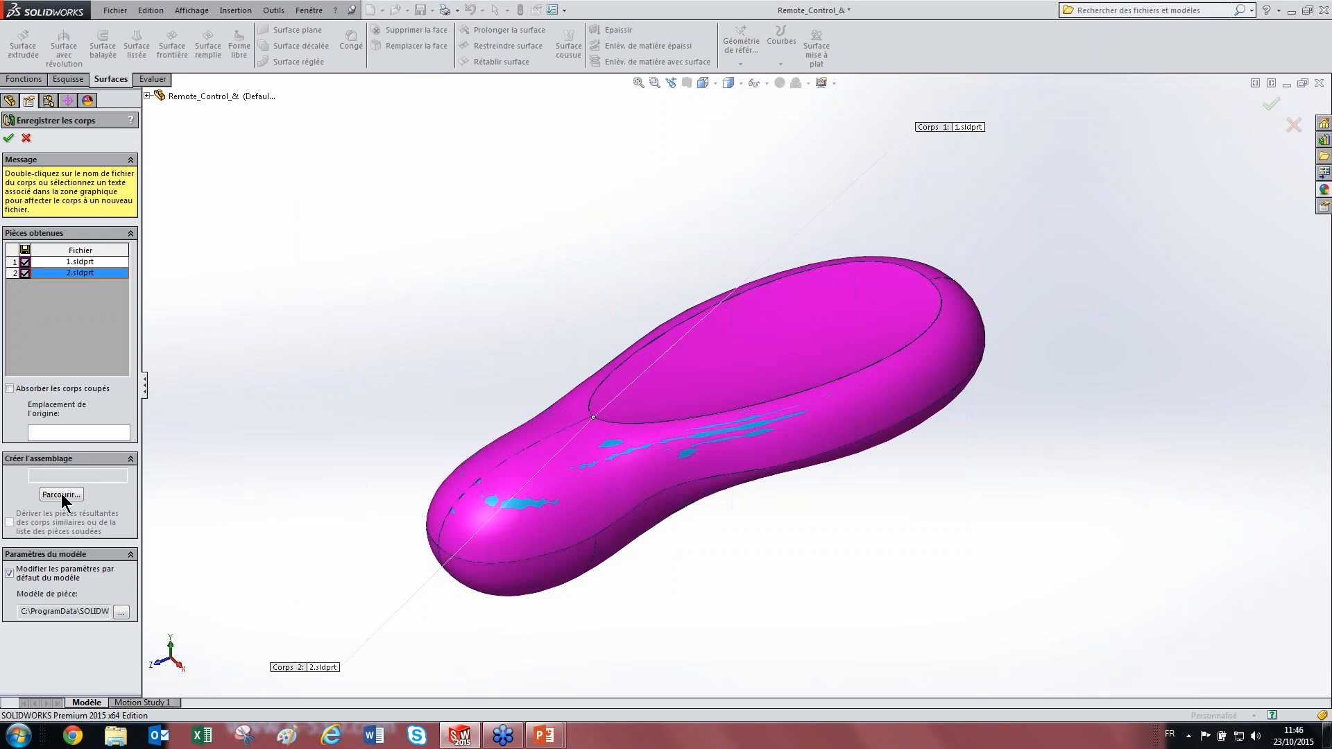
# Step: Set the split assembly to be created from the bodies as ENSEMBLE in the Bureau folder
pyautogui.click(40, 493)
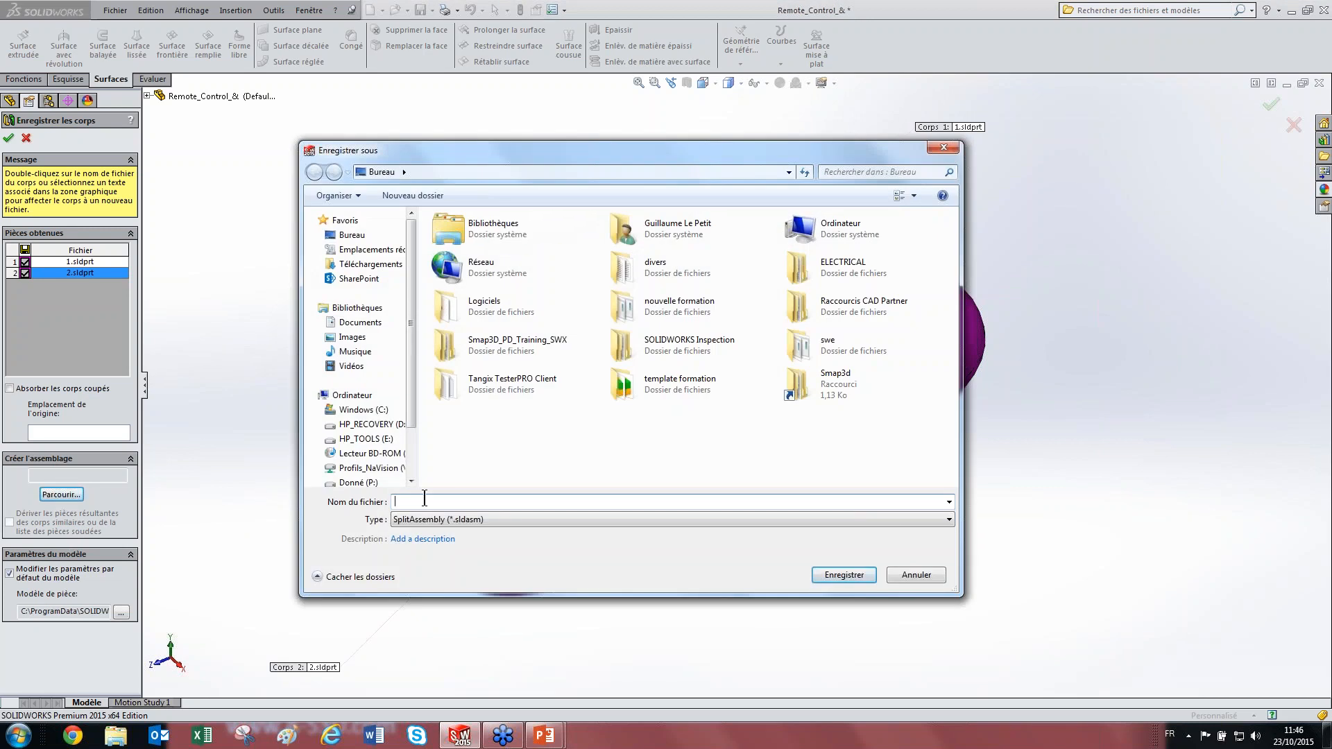
pyautogui.write('ENSEMBLE')
pyautogui.press('Tab')
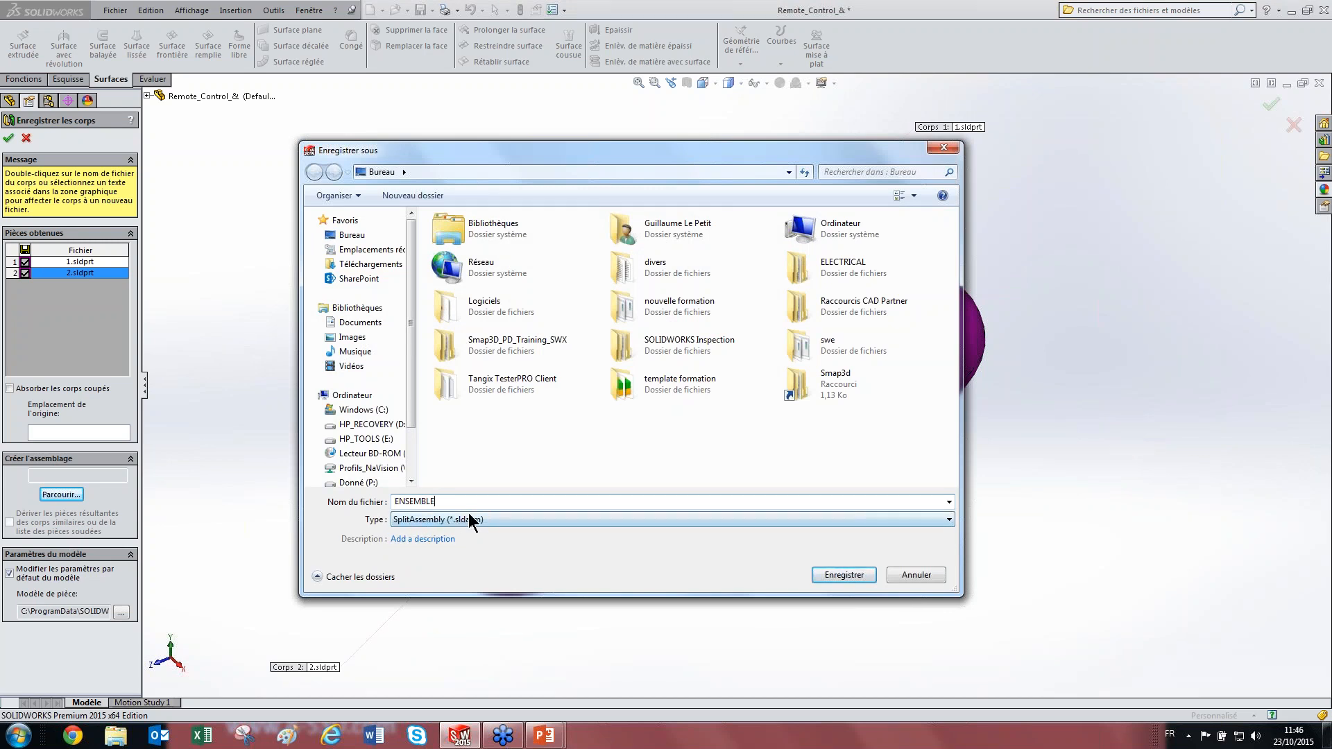
pyautogui.click(844, 575)
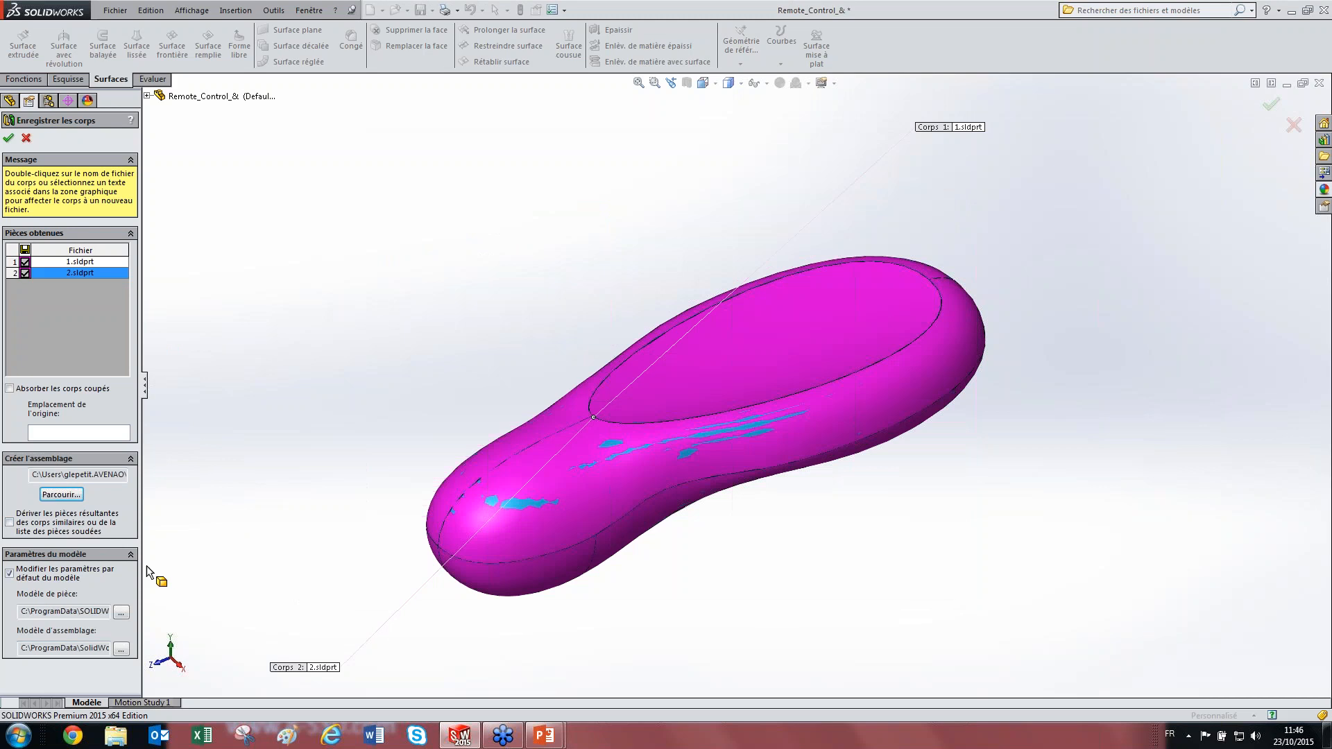
# Step: Review the default template override and the part templates available for the saved bodies
pyautogui.moveTo(142, 571); pyautogui.dragTo(374, 578)
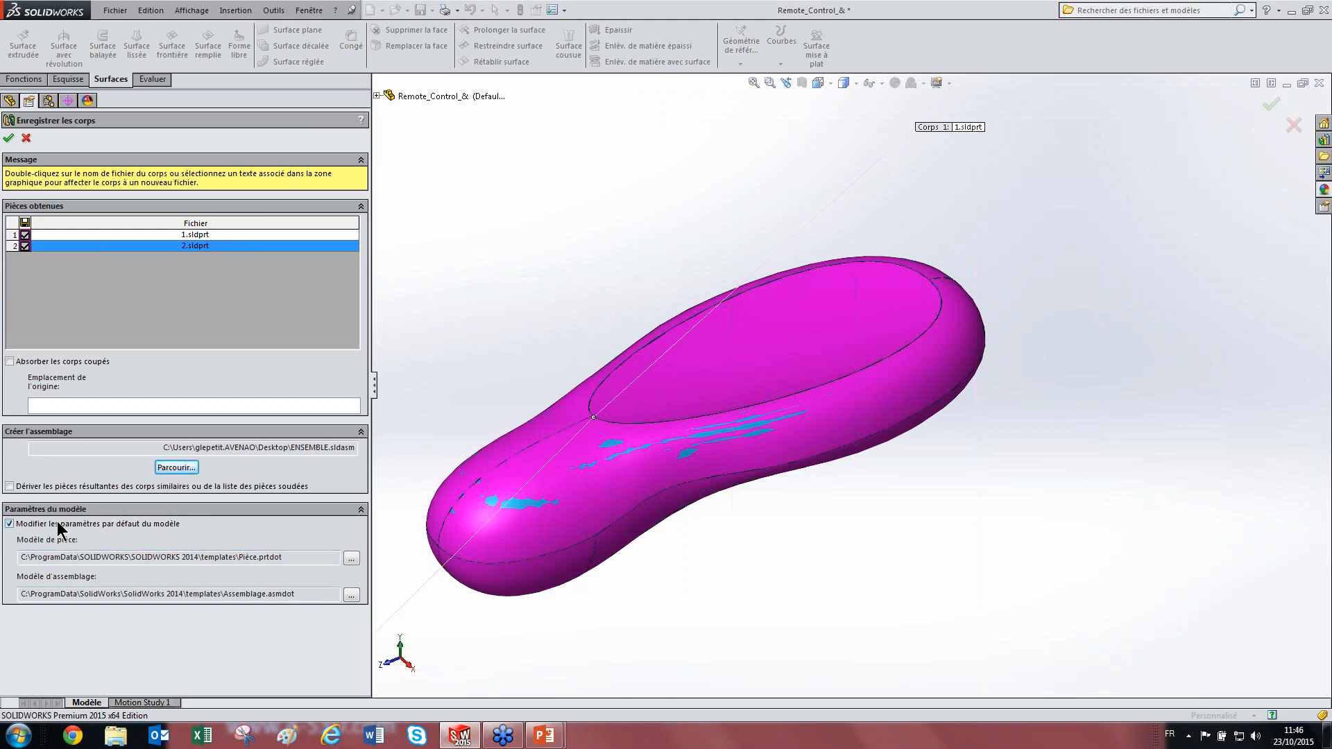
pyautogui.click(97, 526)
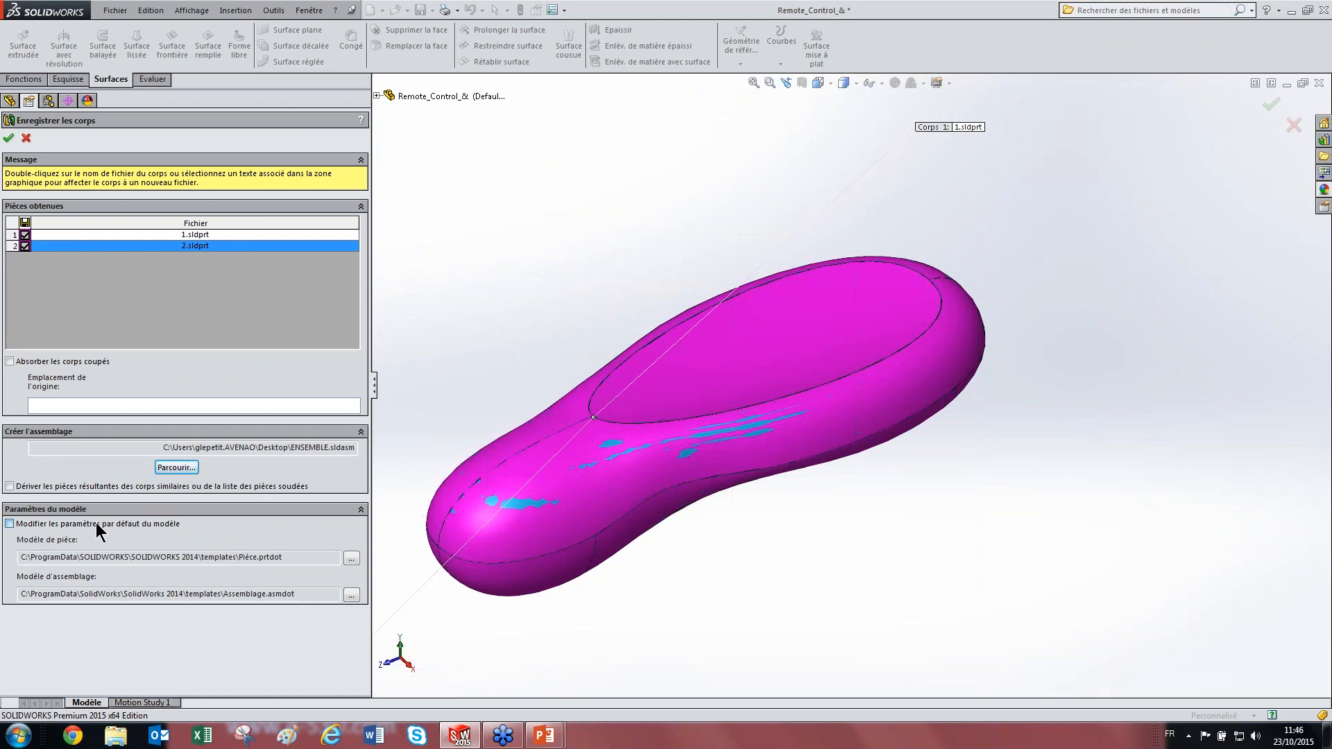
pyautogui.click(350, 560)
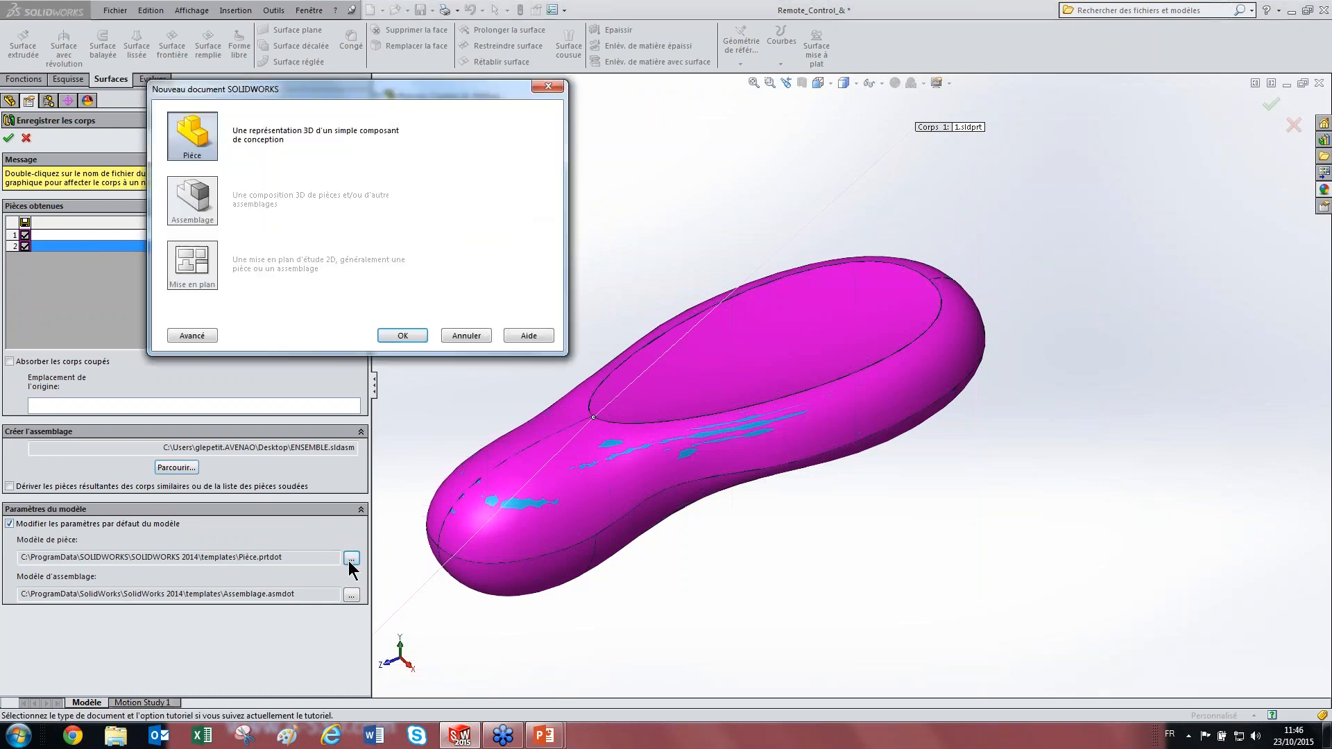
pyautogui.click(193, 335)
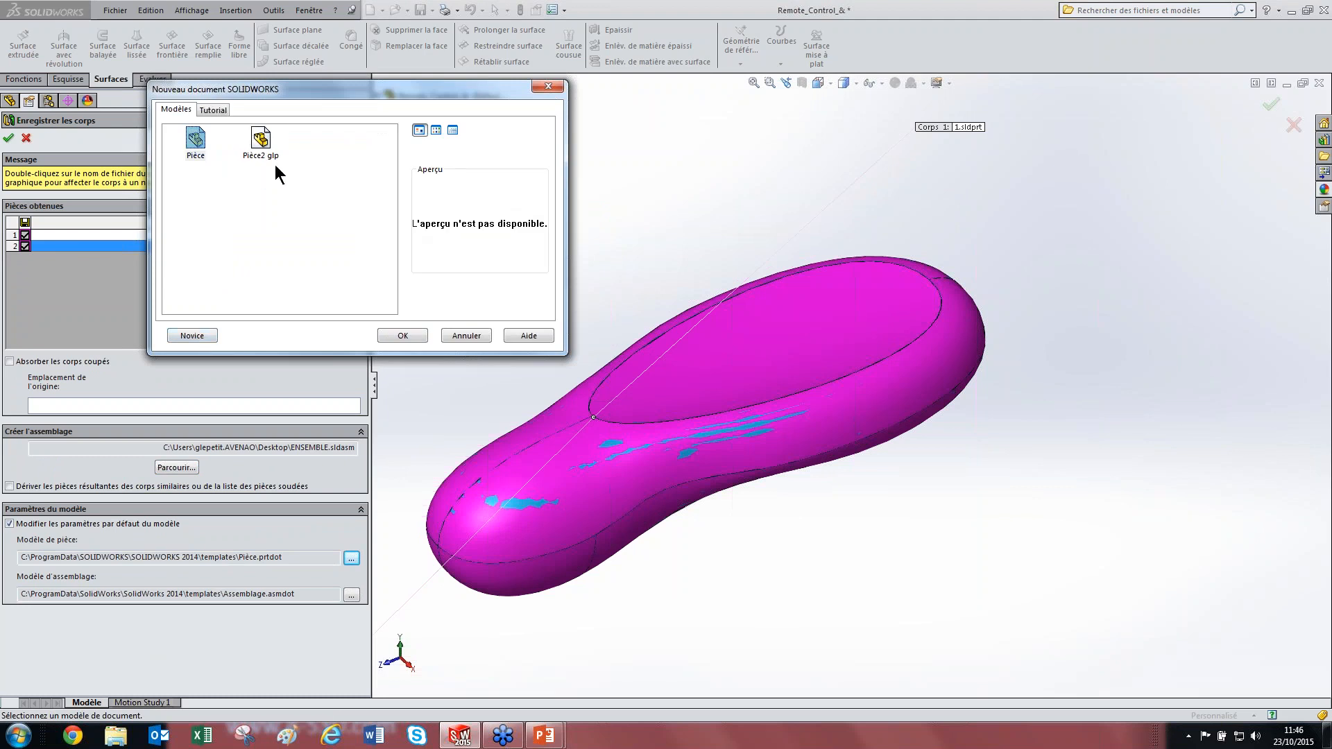
pyautogui.click(548, 86)
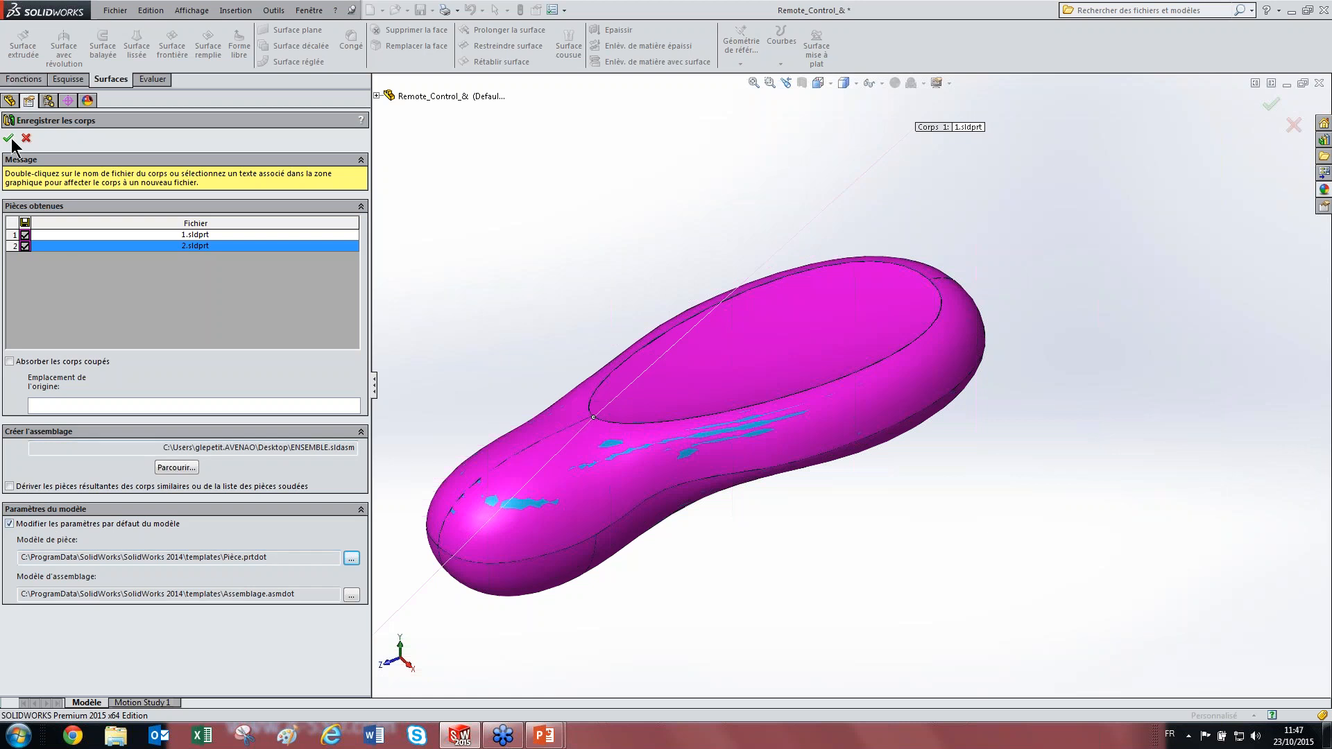
pyautogui.click(21, 525)
# Step: Create the part files and assembly, using the base part's units for the derived part and rebuilding the assembly before saving
pyautogui.click(8, 138)
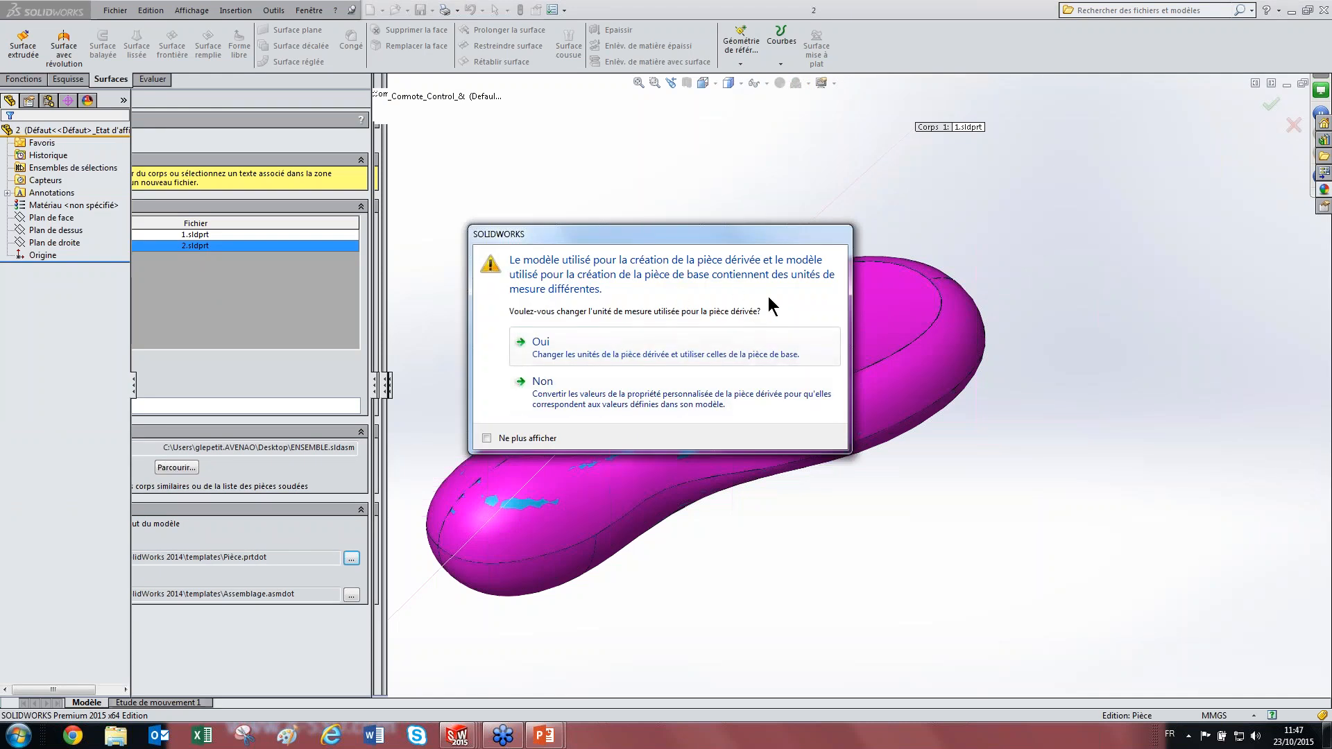
pyautogui.click(586, 358)
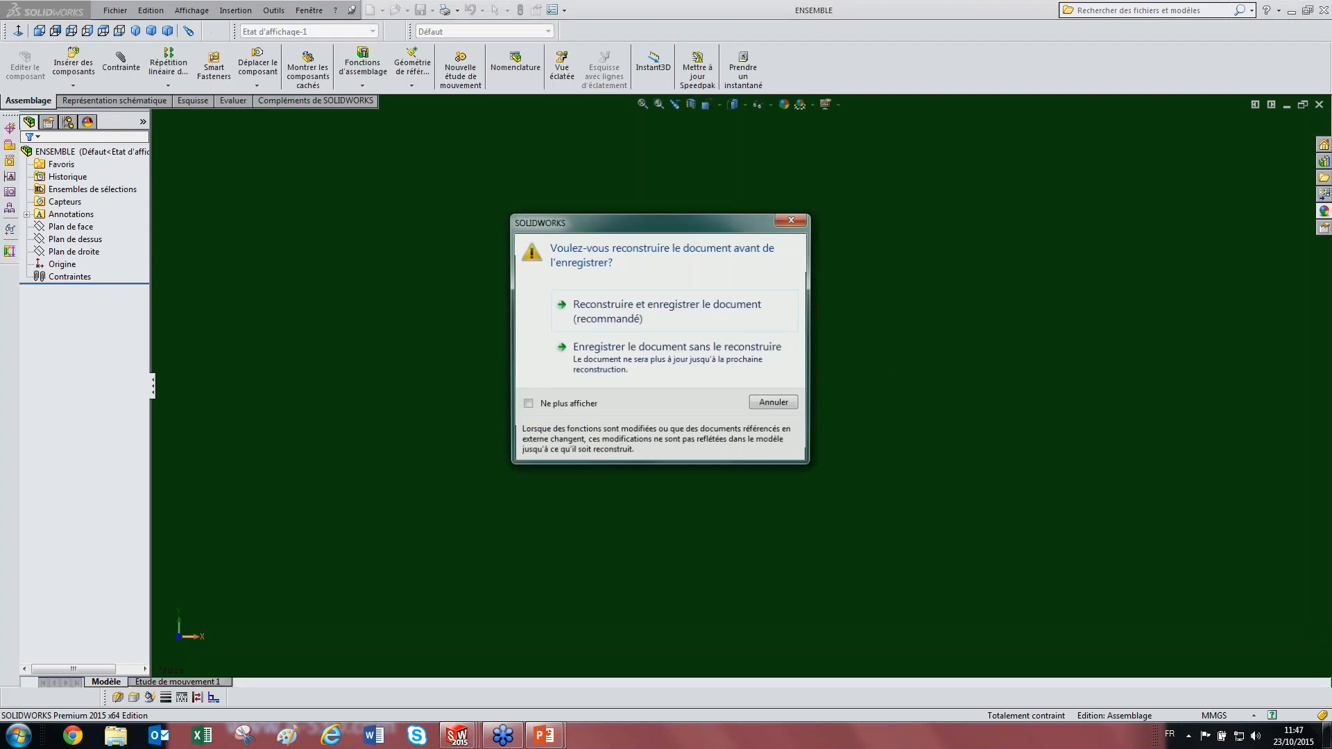
pyautogui.click(625, 313)
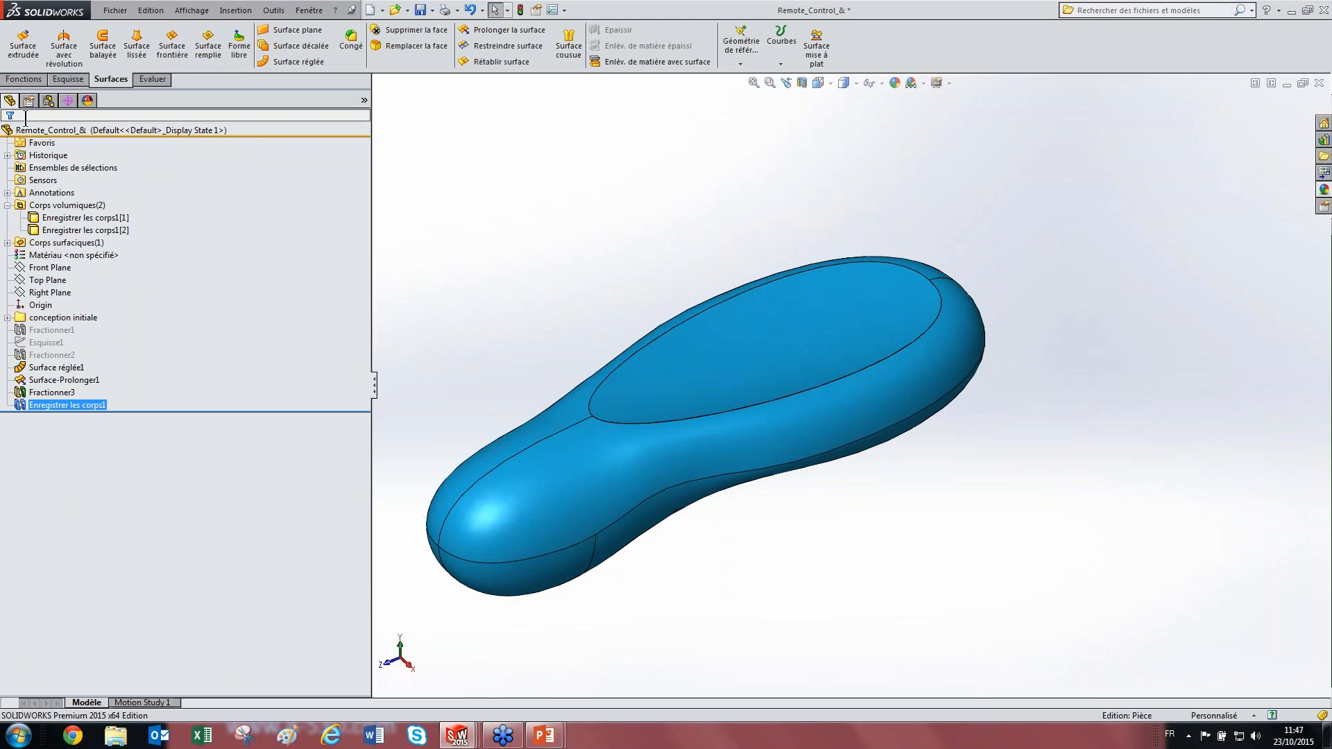
# Step: Switch to the window of saved part 1 and apply the Blanc uni scene to it
pyautogui.click(8, 205)
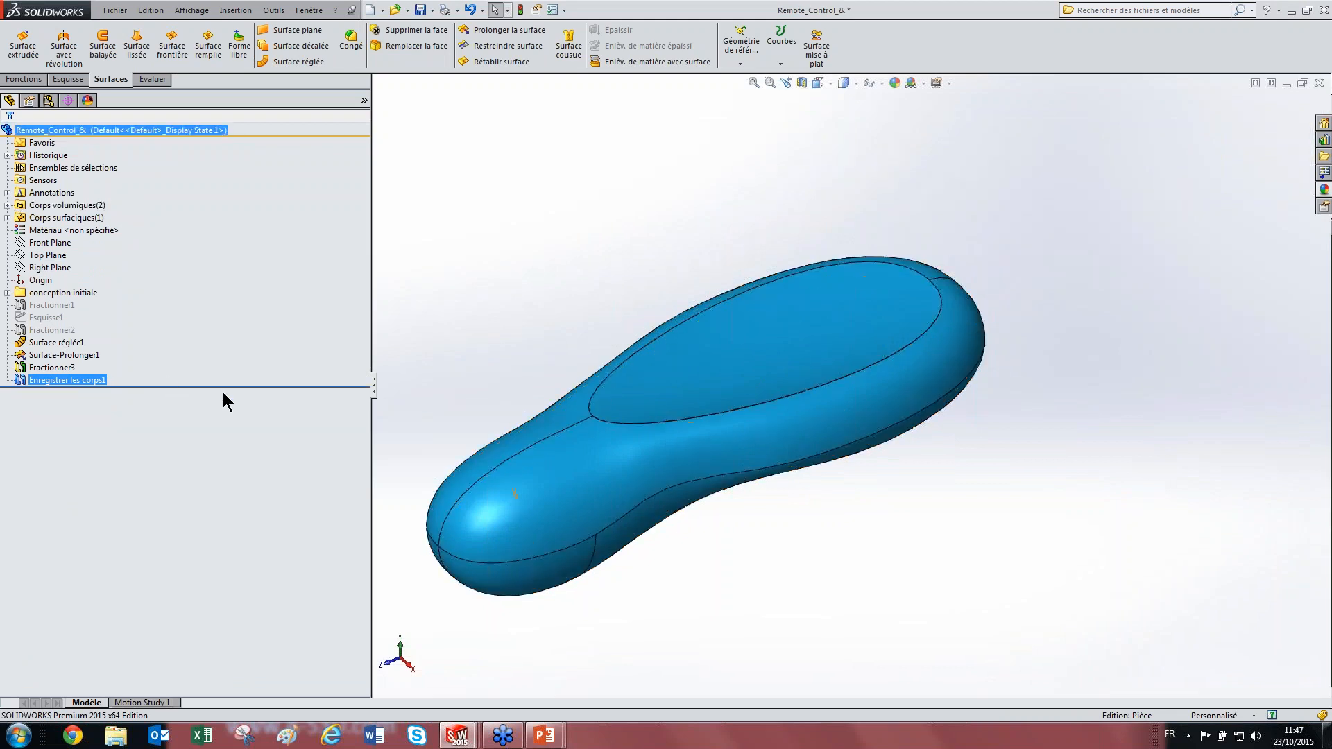
pyautogui.click(449, 730)
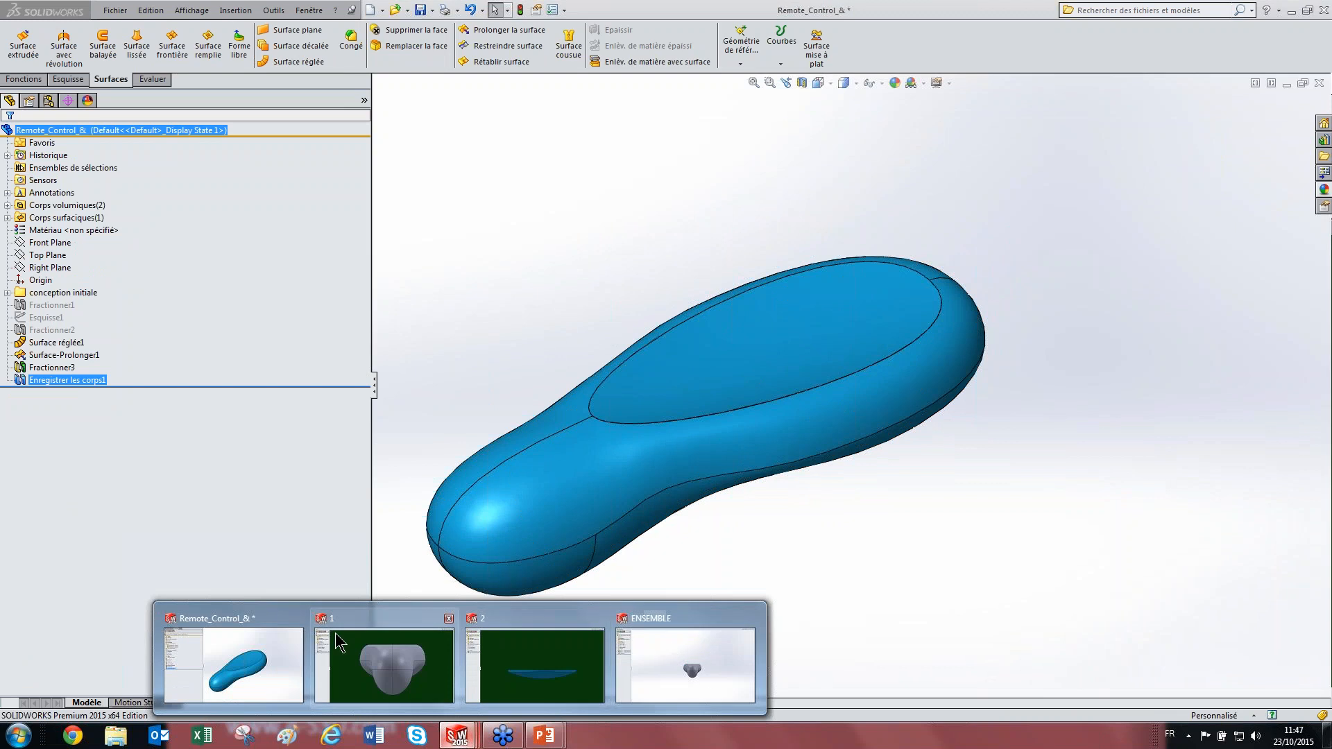
pyautogui.click(401, 666)
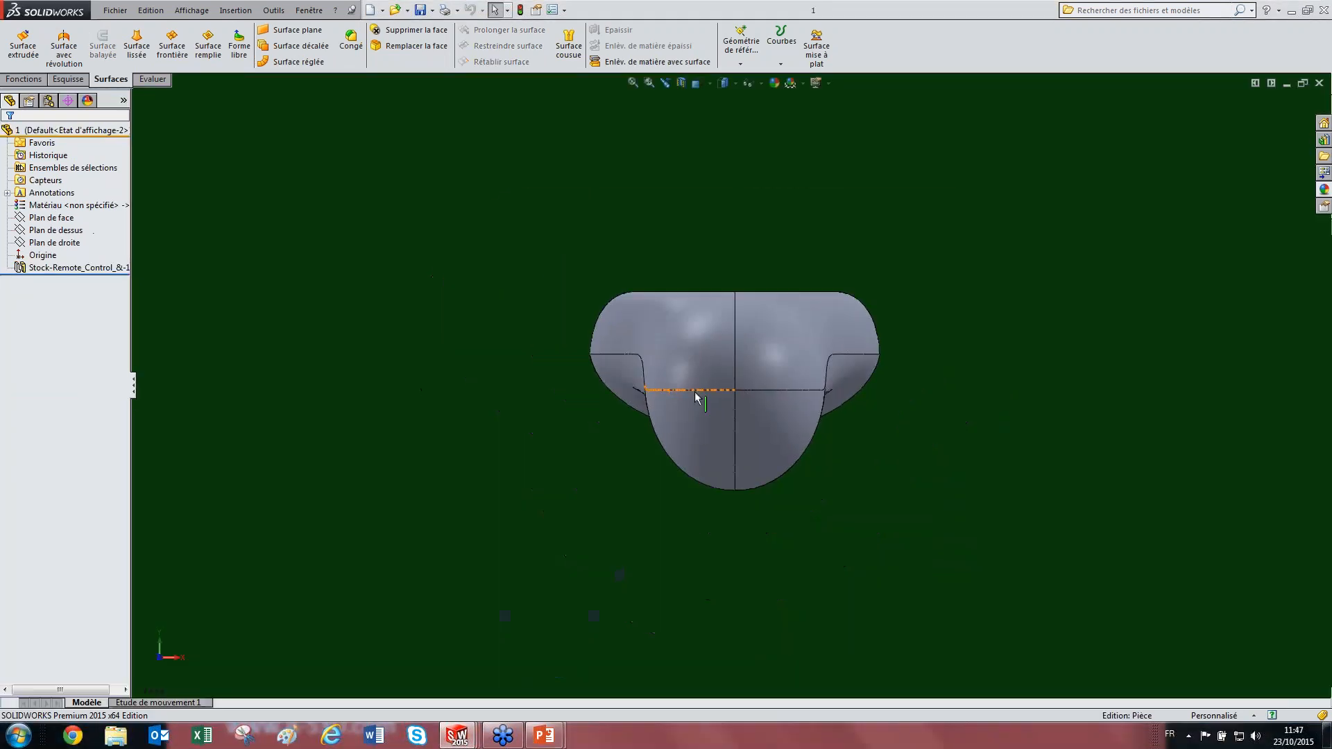
pyautogui.click(801, 84)
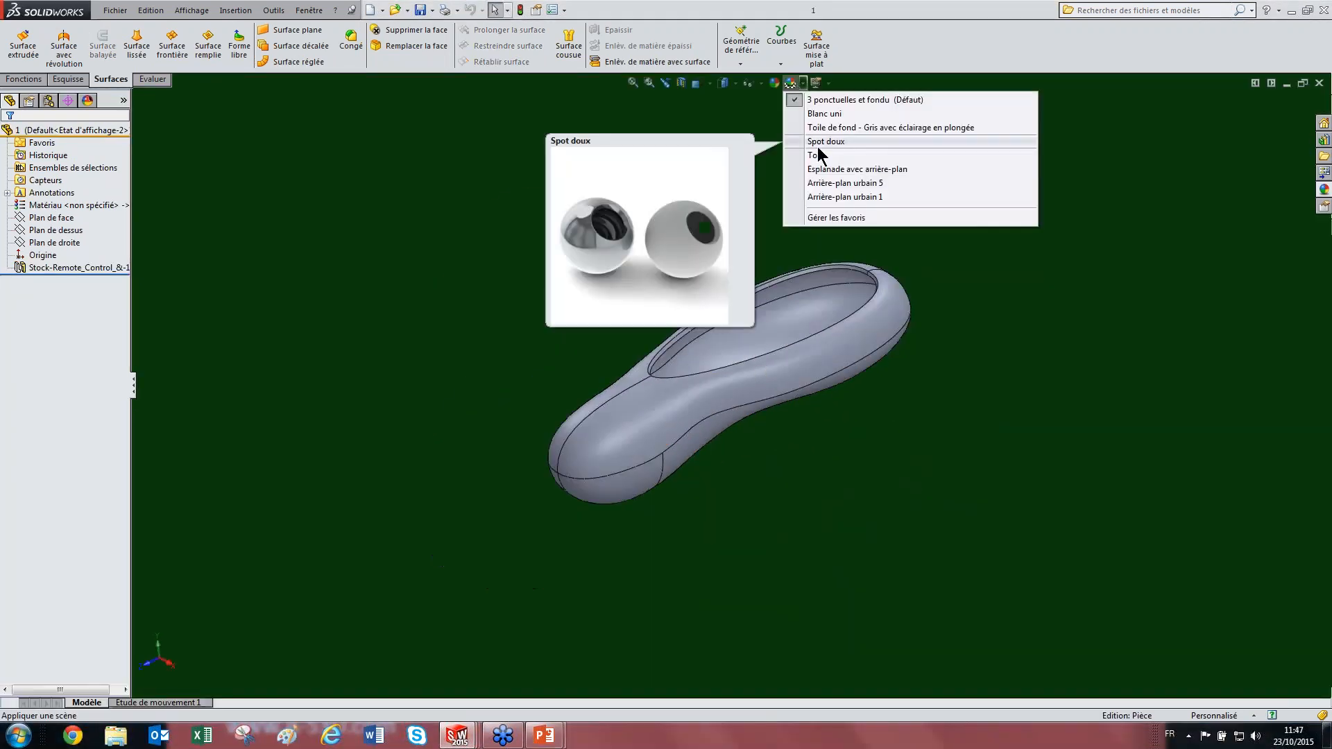
pyautogui.click(826, 114)
pyautogui.scroll(-5, 714, 319)
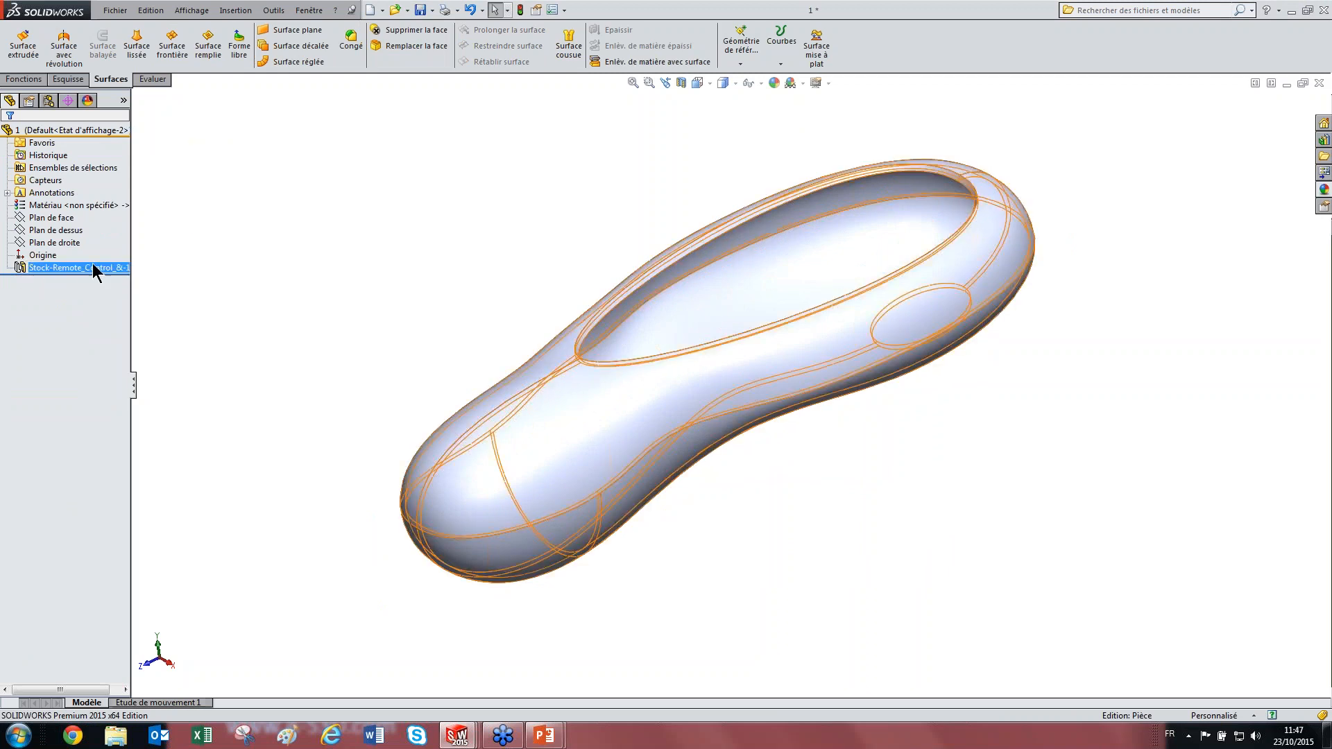
# Step: Widen the feature tree of saved part 1, and apply the Blanc uni scene to saved part 2
pyautogui.moveTo(132, 230); pyautogui.dragTo(231, 230)
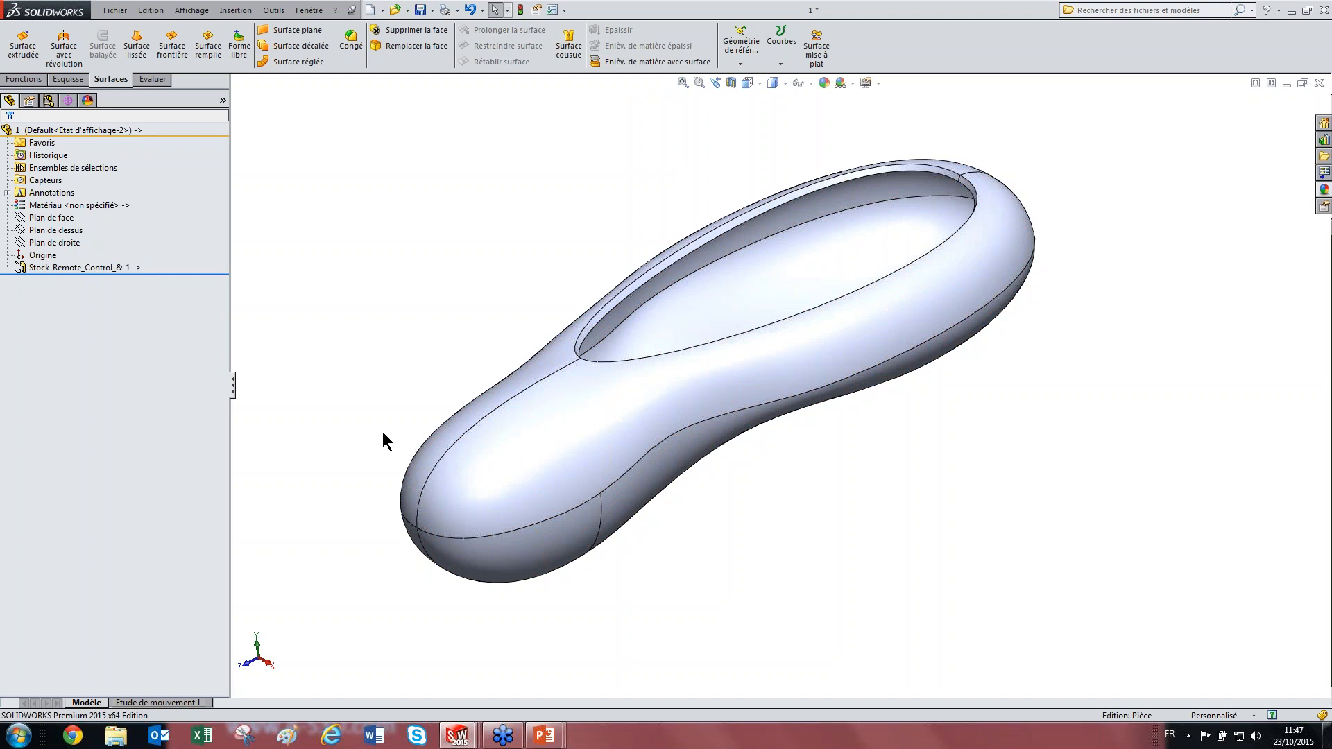
pyautogui.moveTo(466, 741)
pyautogui.click(536, 653)
pyautogui.click(791, 82)
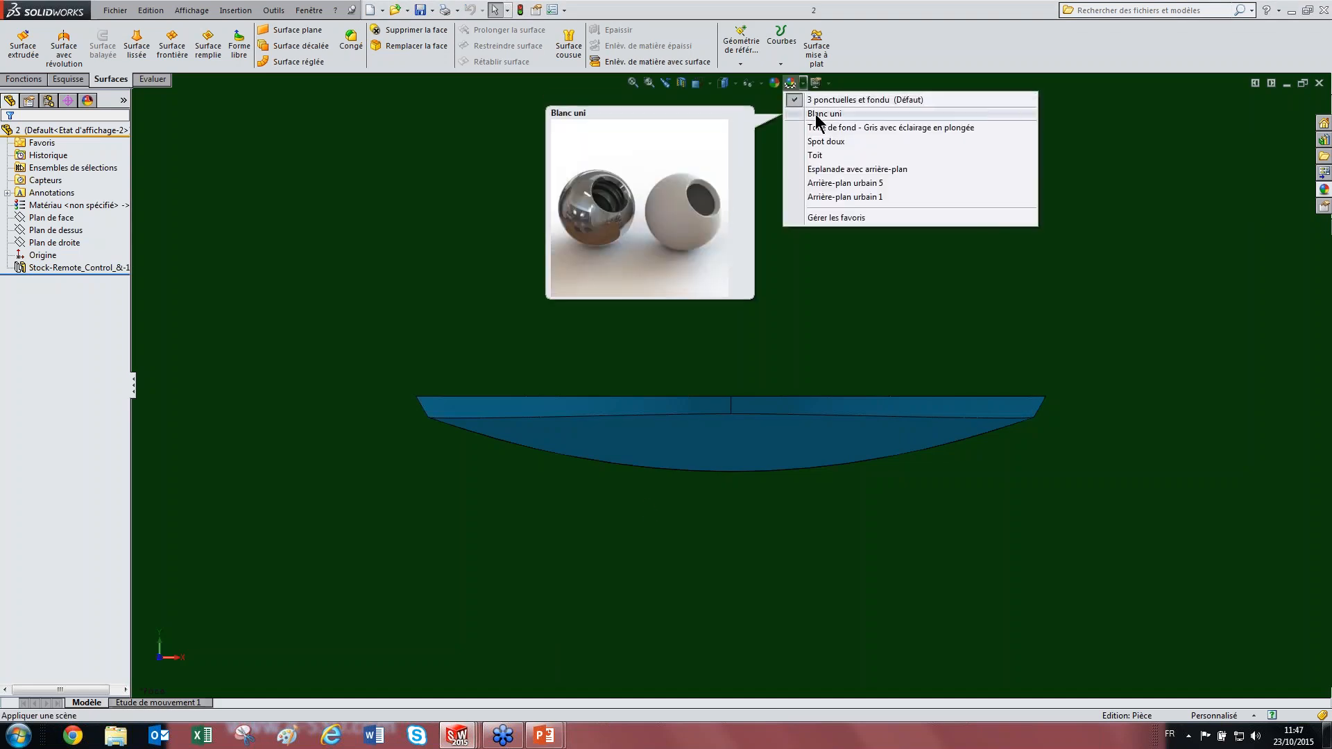
pyautogui.click(802, 130)
pyautogui.scroll(5, 693, 466)
pyautogui.moveTo(780, 395); pyautogui.dragTo(729, 430, button='middle')
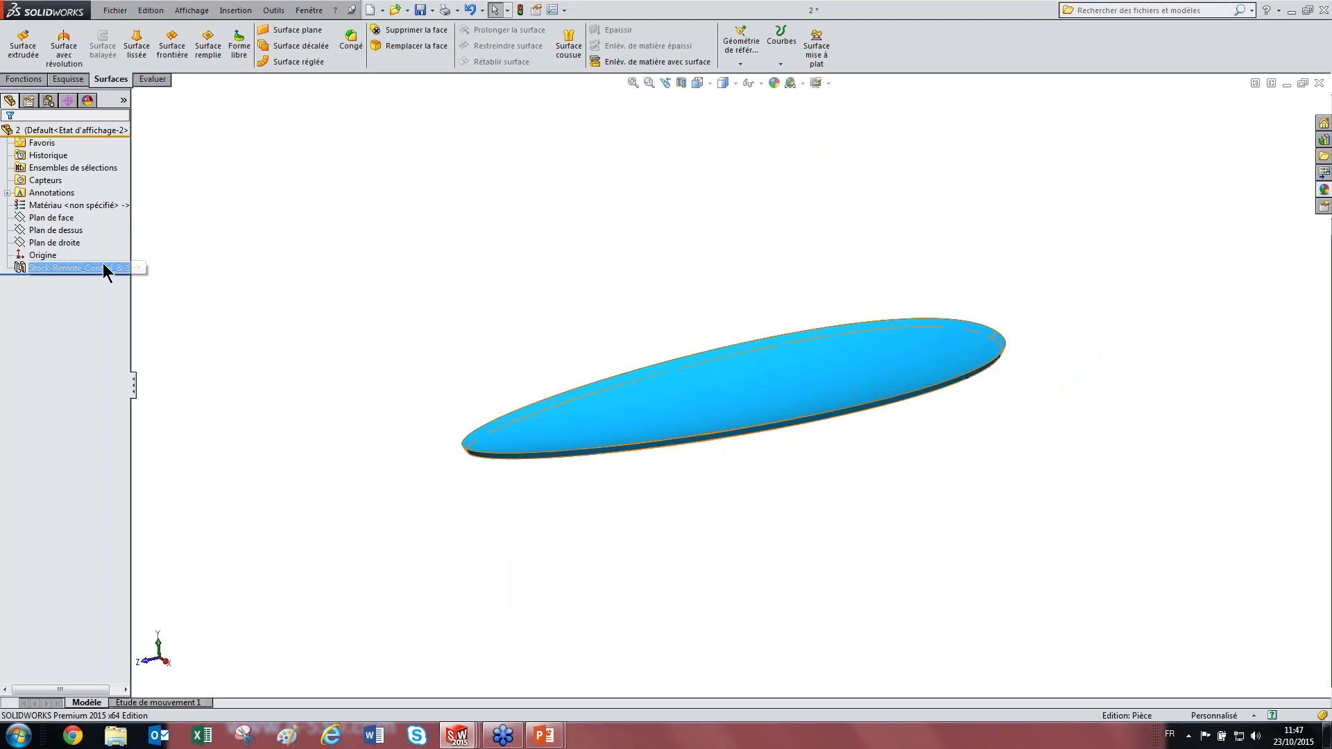
pyautogui.moveTo(117, 269)
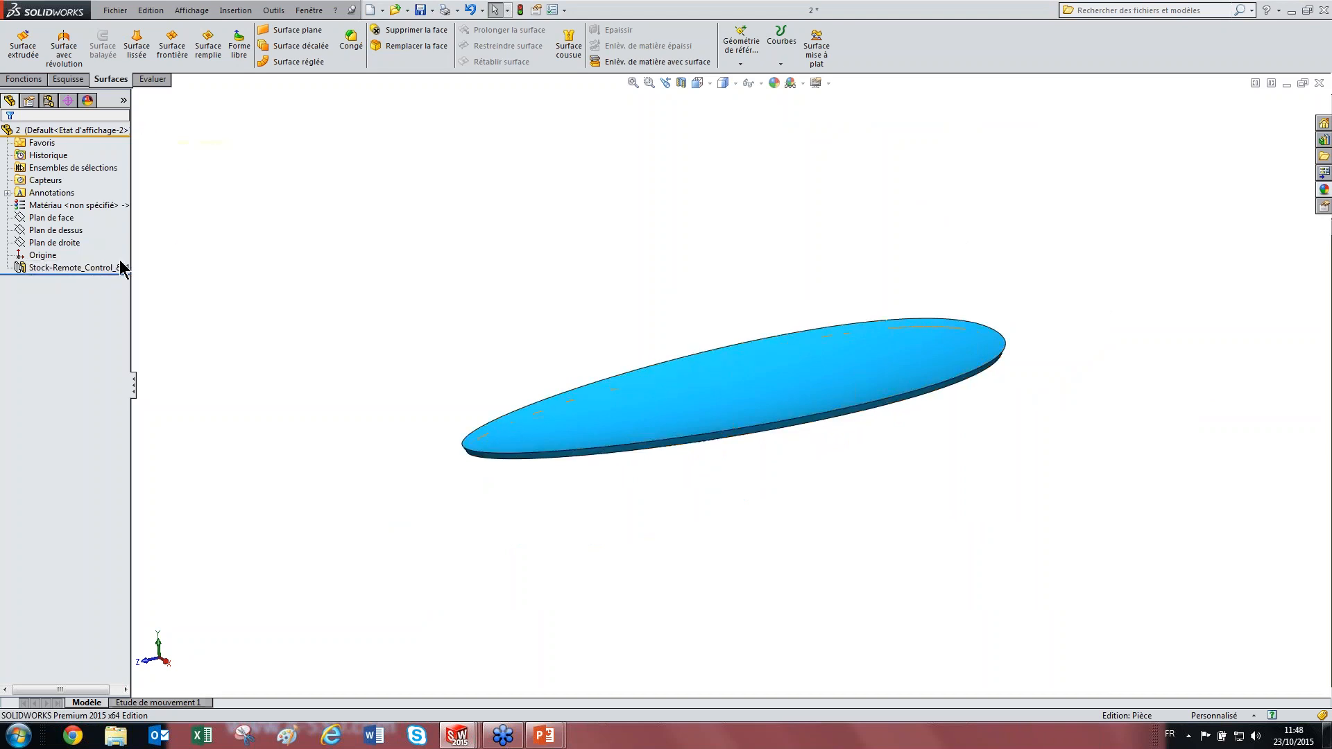
pyautogui.moveTo(741, 470); pyautogui.dragTo(743, 527, button='middle')
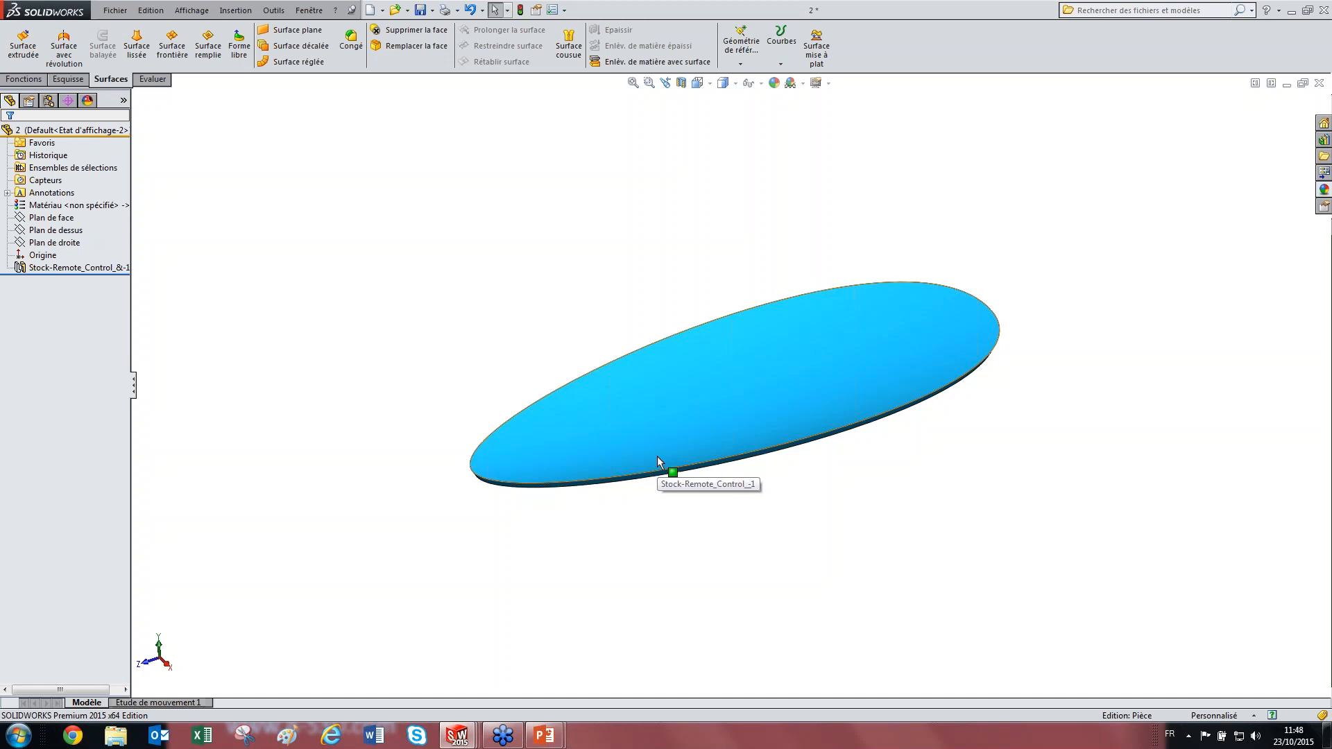
# Step: Switch to the ENSEMBLE assembly and examine its shape and its two fixed components
pyautogui.moveTo(464, 737)
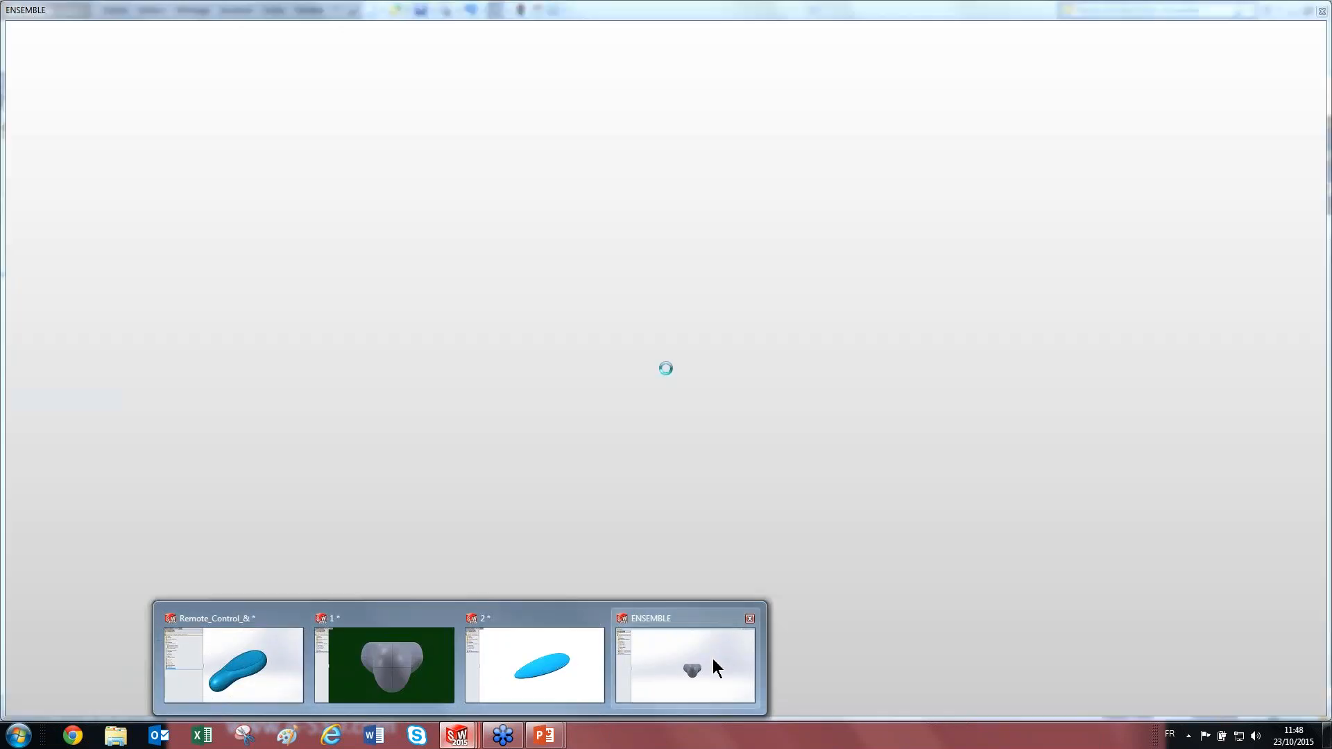
pyautogui.click(713, 660)
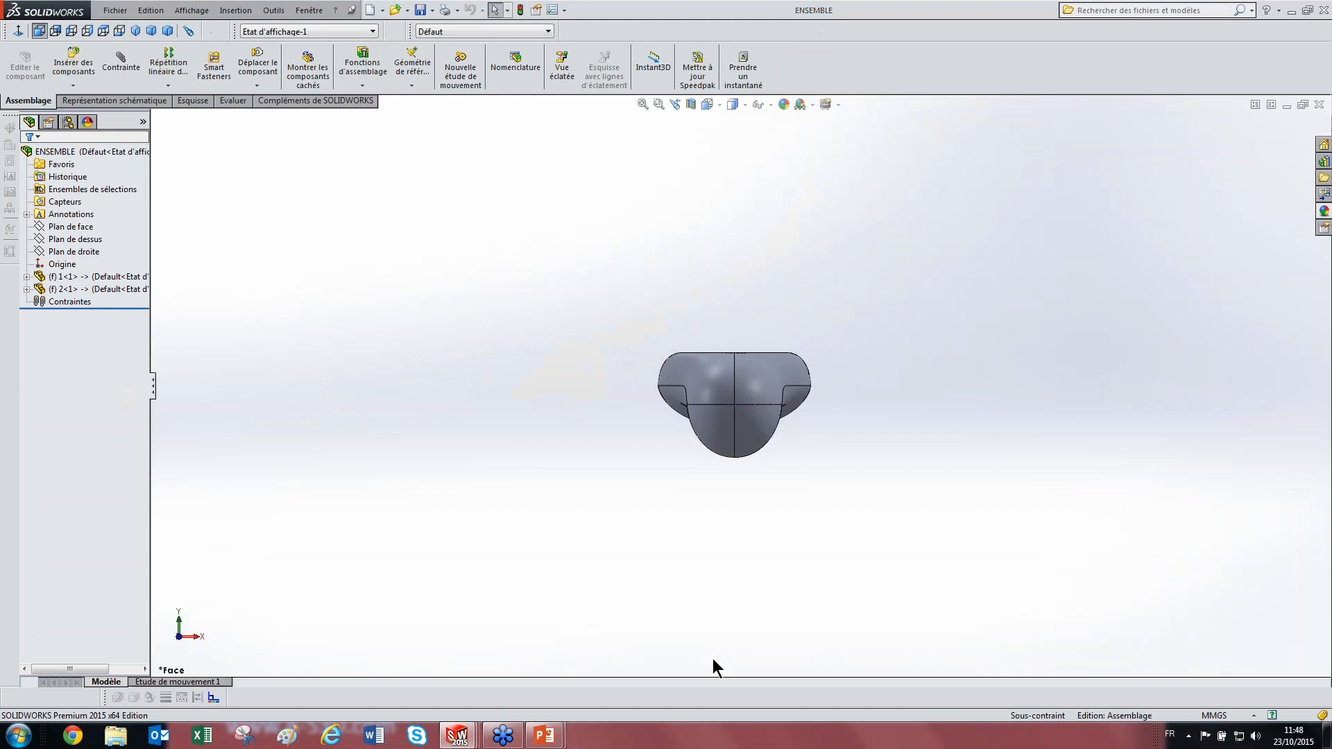
pyautogui.moveTo(652, 351); pyautogui.dragTo(784, 446, button='middle')
pyautogui.scroll(-2, 809, 337)
pyautogui.scroll(-1, 777, 445)
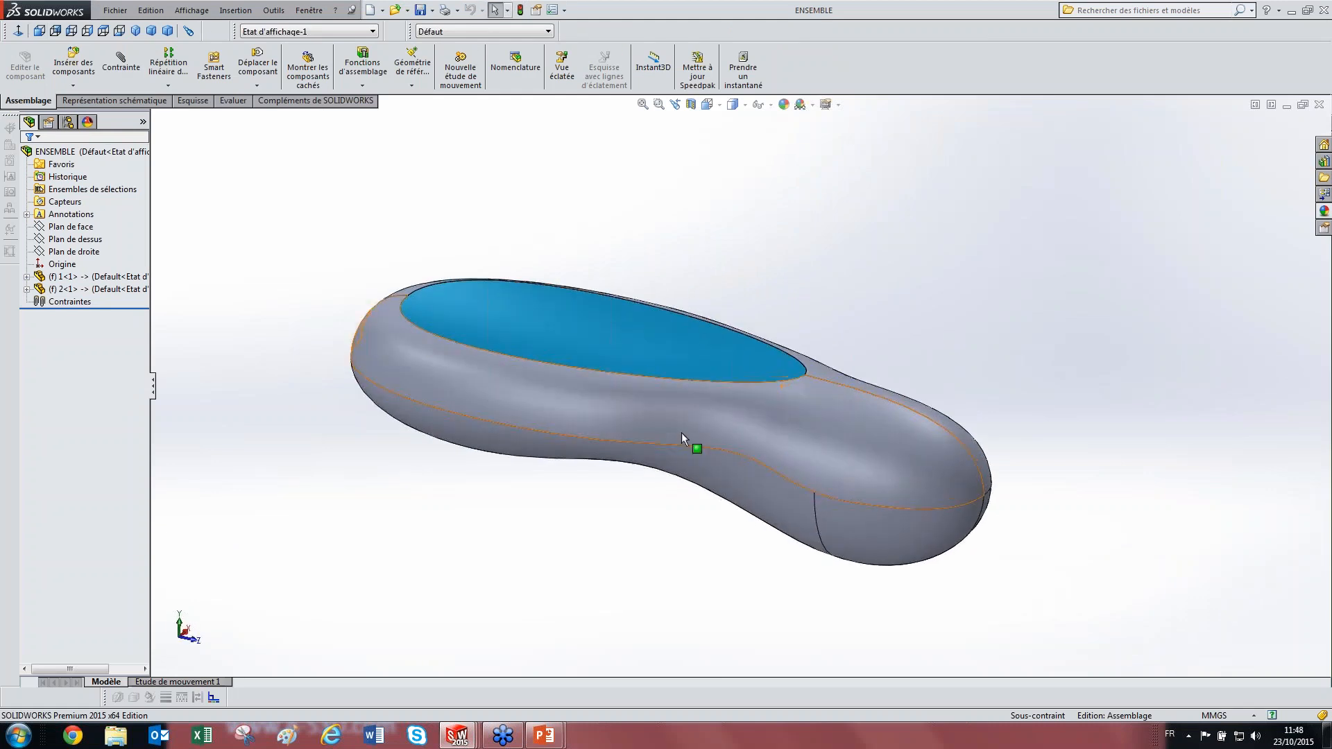
pyautogui.click(70, 289)
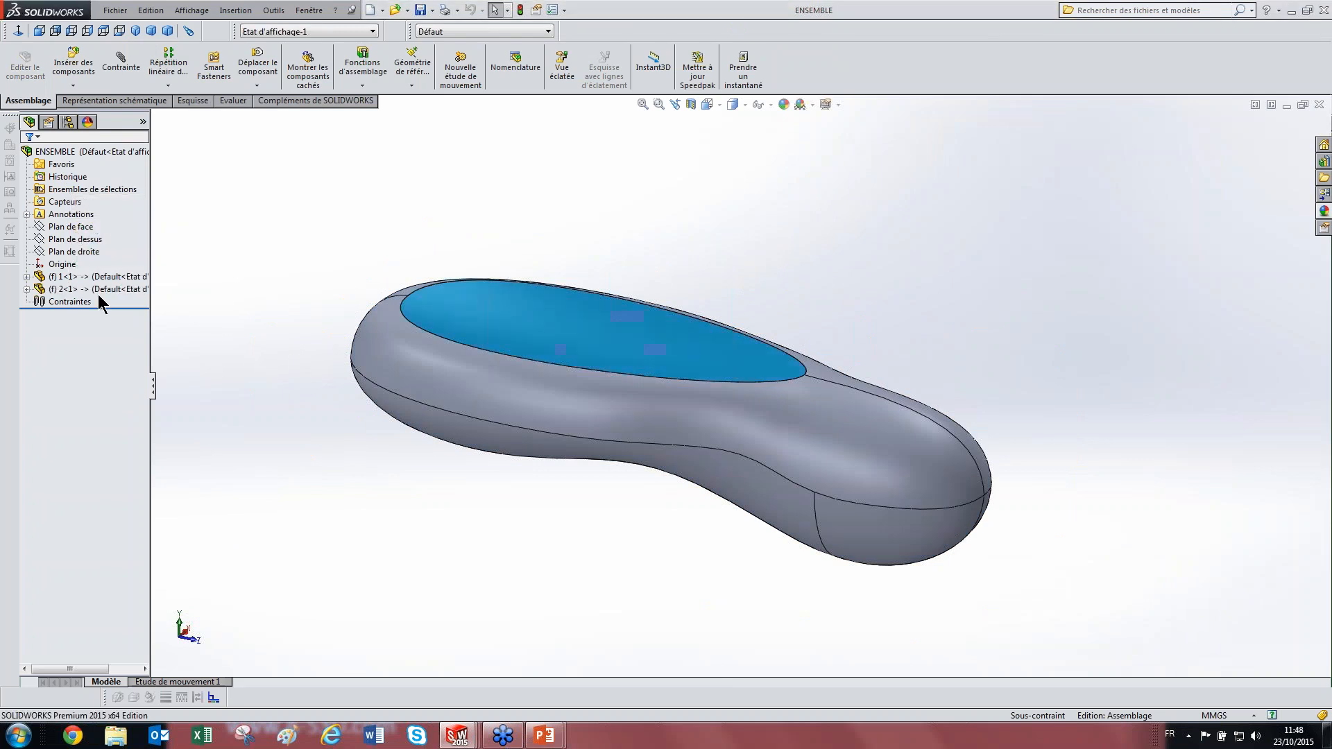
pyautogui.click(58, 290)
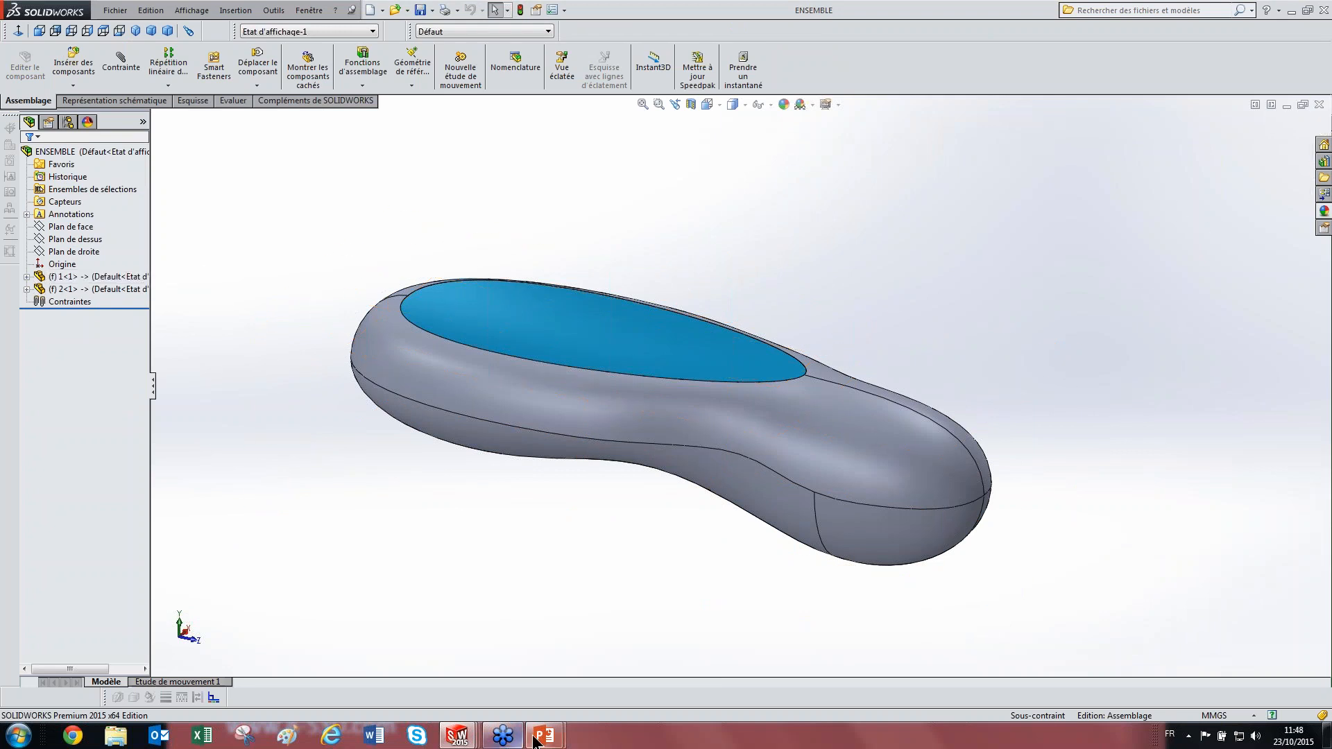
# Step: Return to the Remote_Control_& master part and review the position of the save-bodies feature in its feature history
pyautogui.moveTo(457, 736)
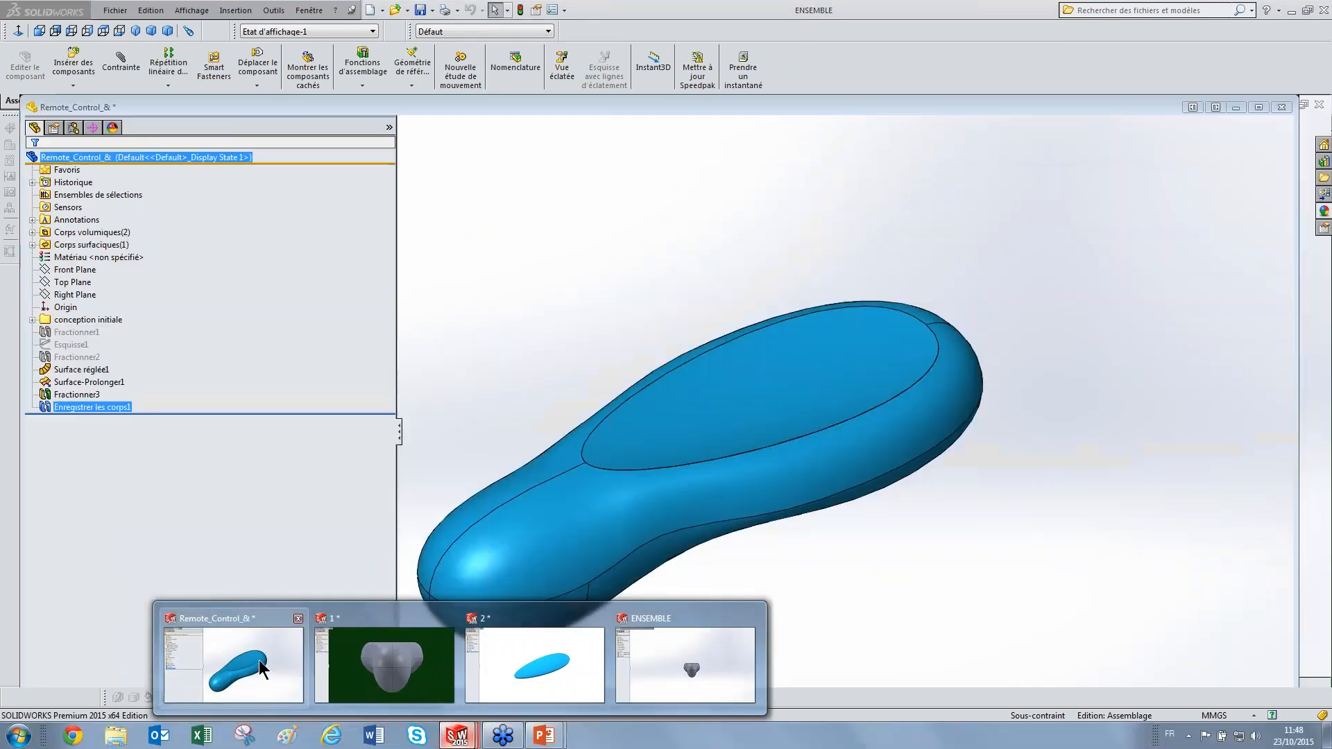
pyautogui.click(262, 668)
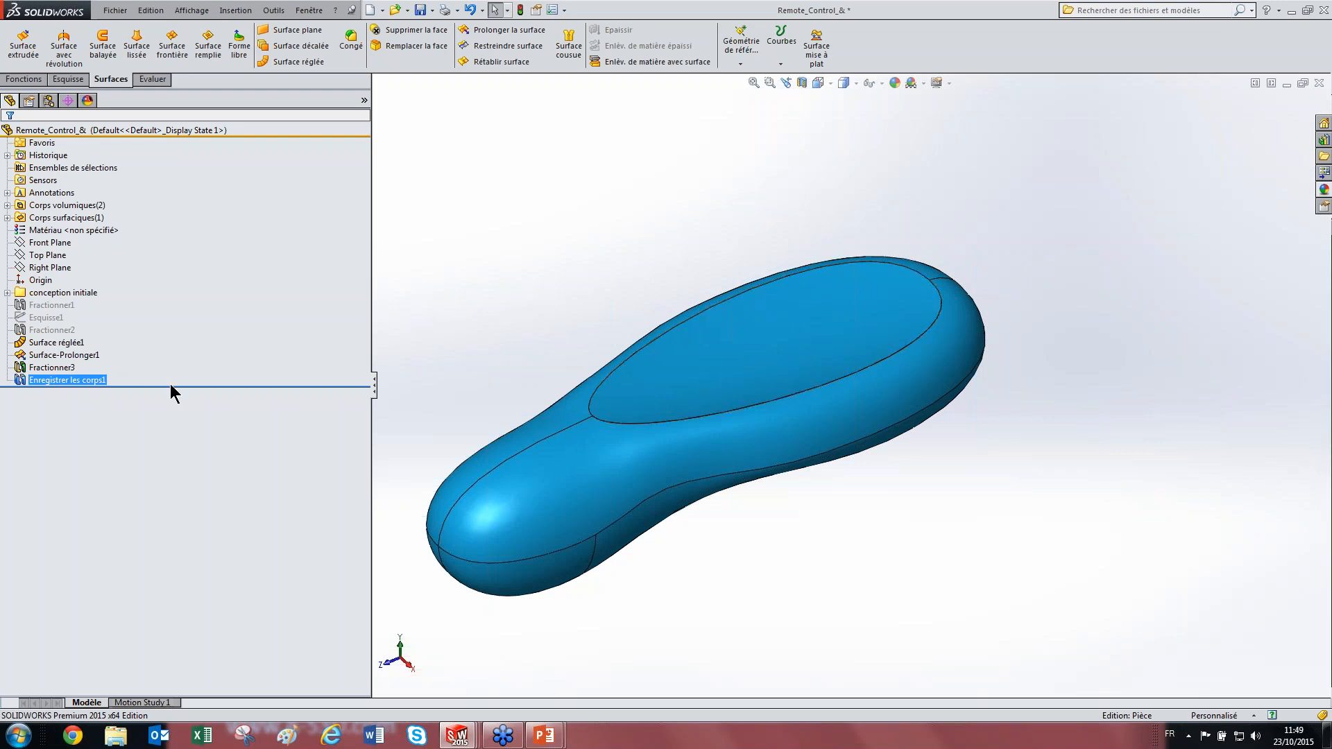
pyautogui.moveTo(162, 386); pyautogui.dragTo(83, 393)
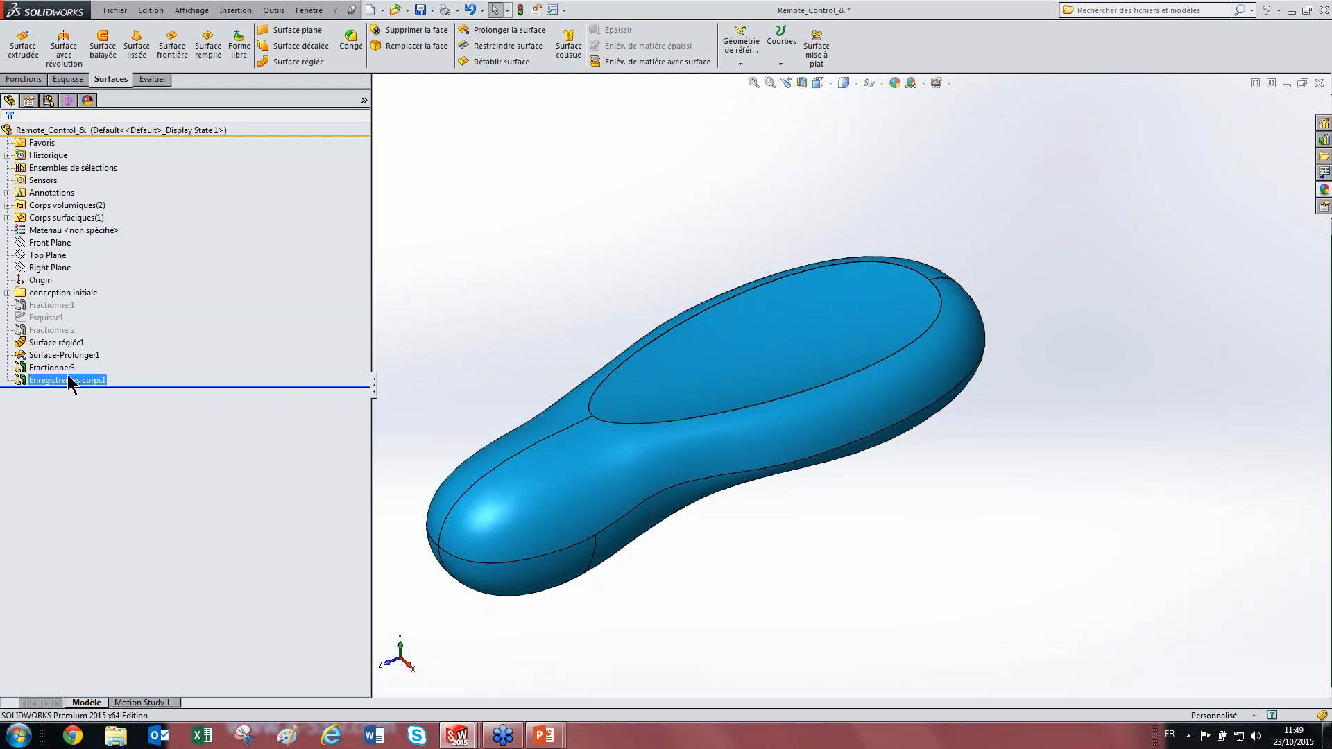
pyautogui.click(43, 269)
pyautogui.click(39, 356)
pyautogui.click(36, 390)
pyautogui.click(48, 331)
pyautogui.moveTo(55, 338)
# Step: Switch to the PowerPoint slideshow and advance from the export slide to the slide on modification
pyautogui.moveTo(539, 739)
pyautogui.click(625, 659)
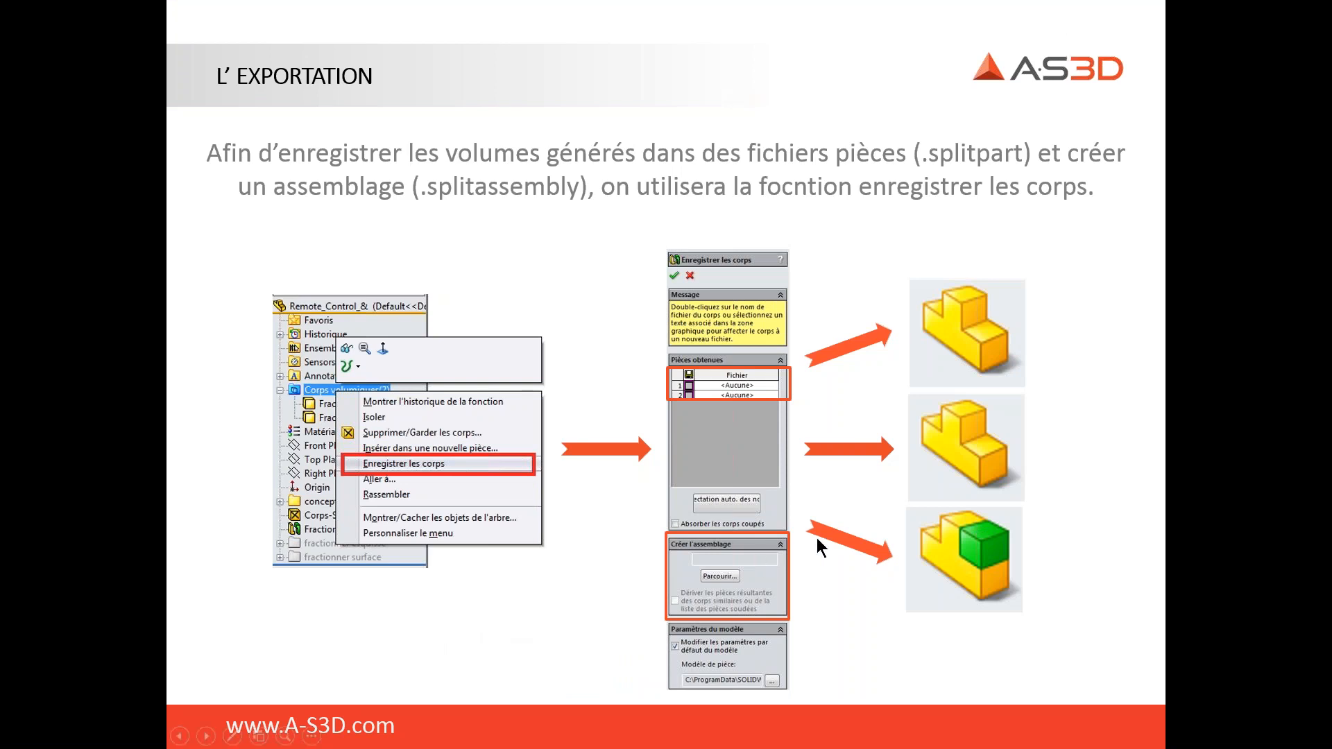
pyautogui.click(739, 393)
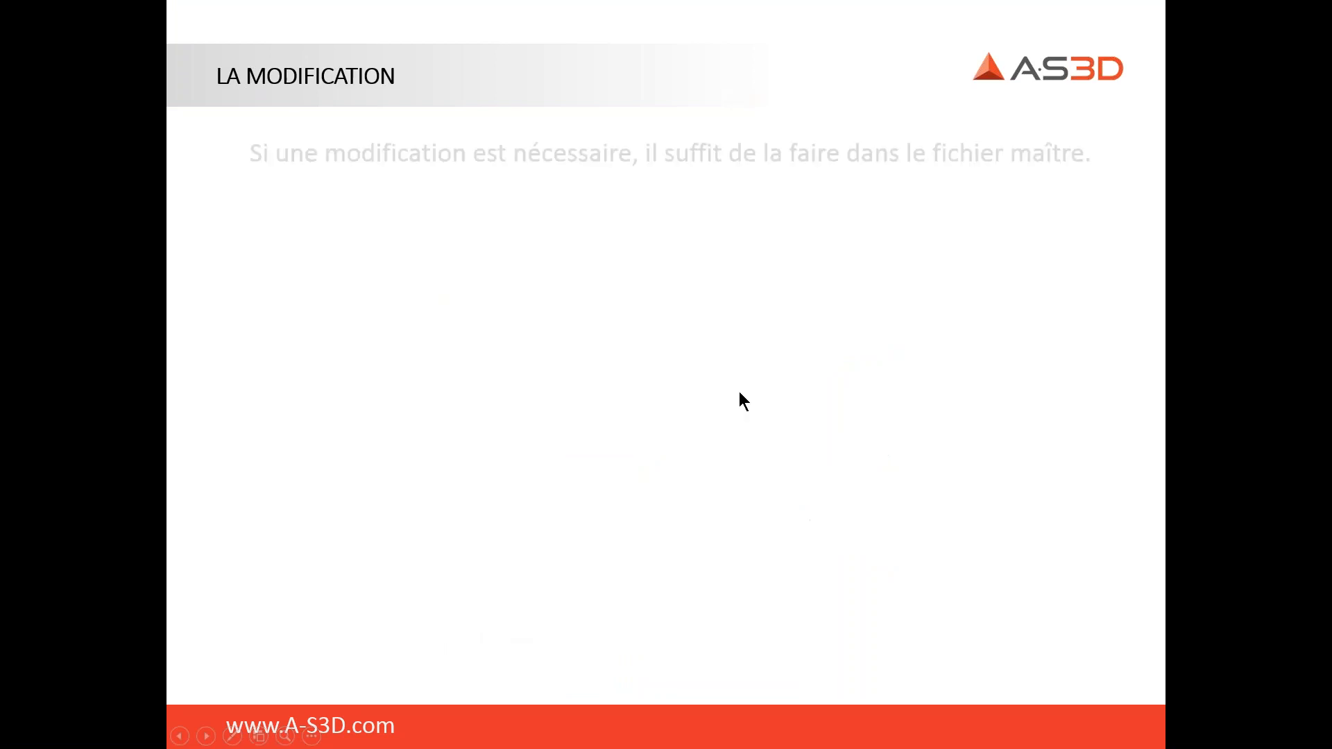
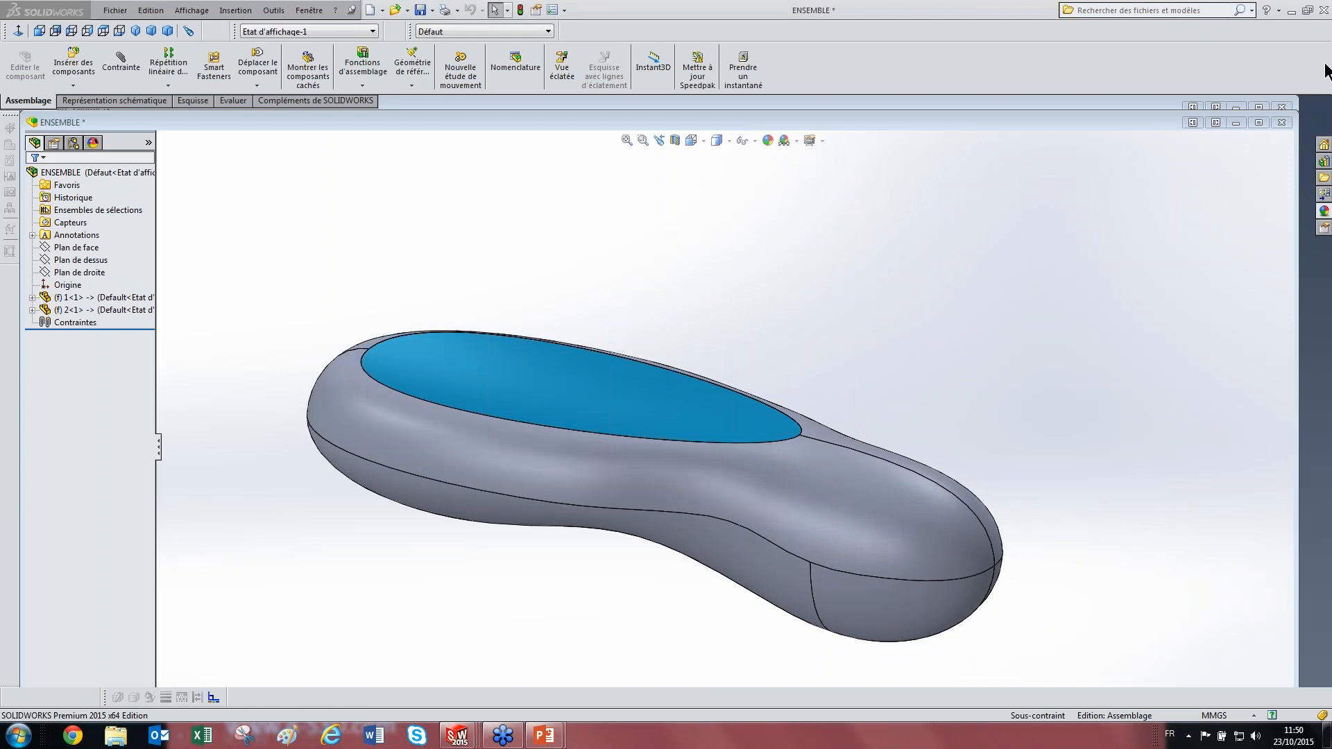
# Step: Close the ENSEMBLE assembly, saving all modified documents, and close the windows of parts 1 and 2
pyautogui.click(1281, 123)
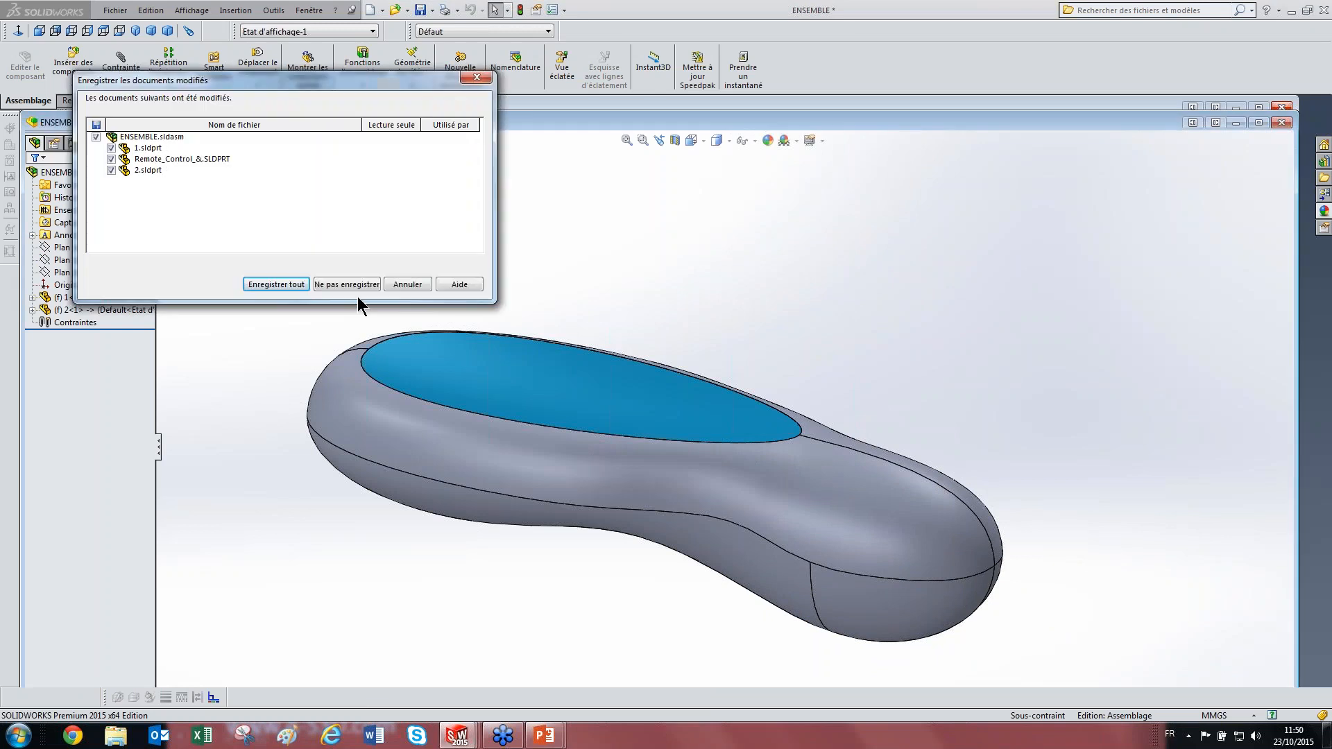
pyautogui.click(282, 286)
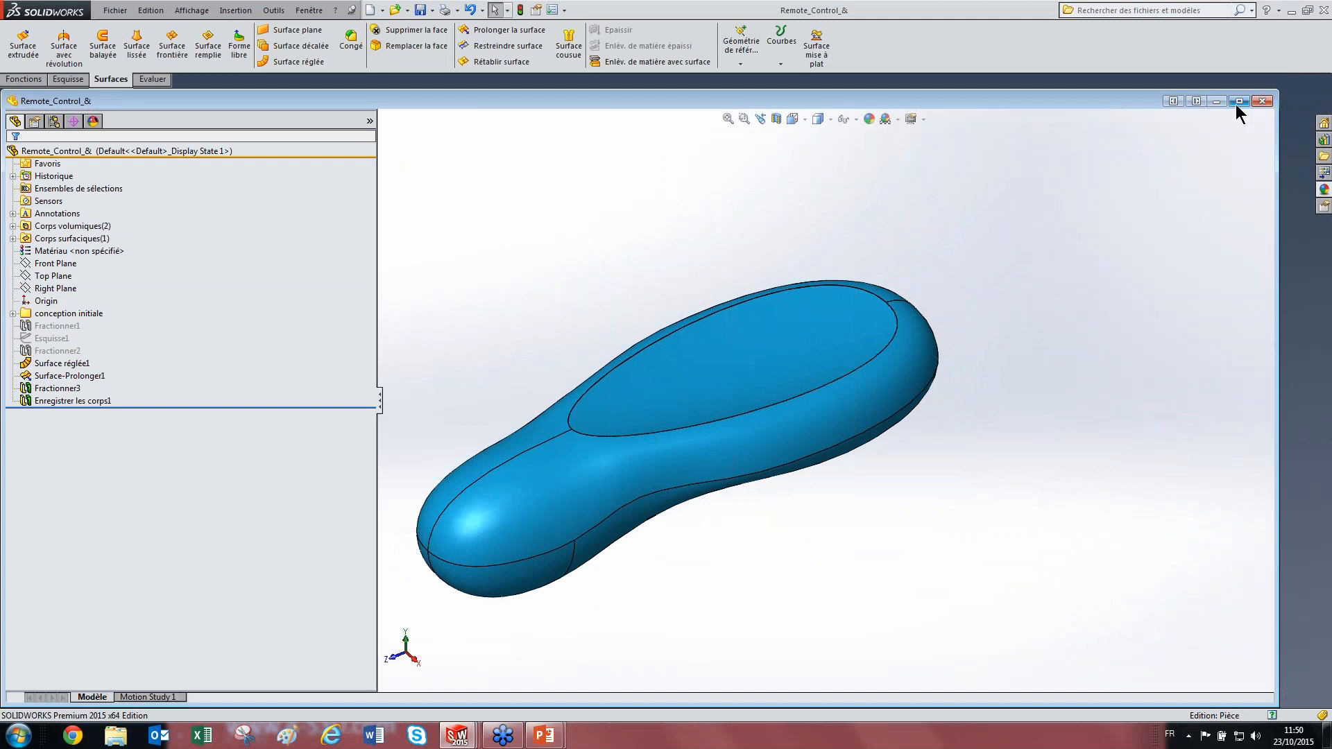
pyautogui.moveTo(502, 734)
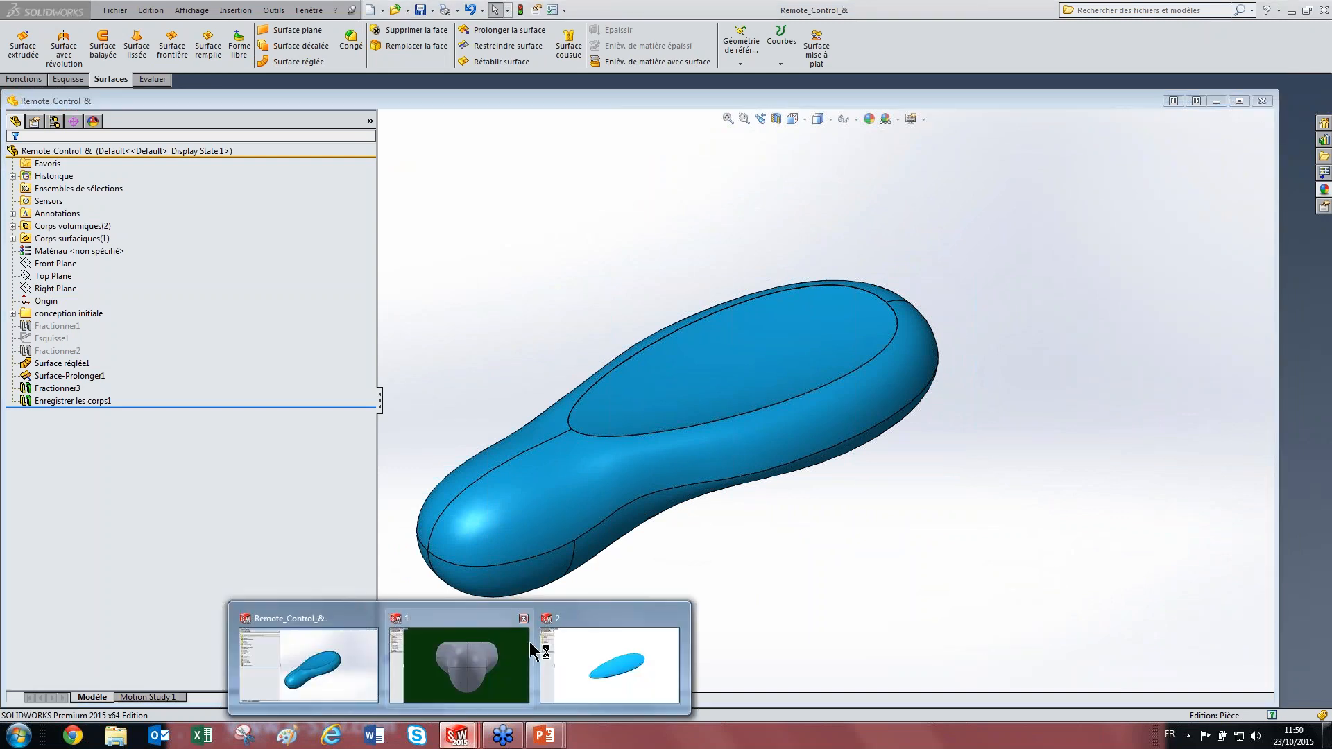
pyautogui.click(524, 618)
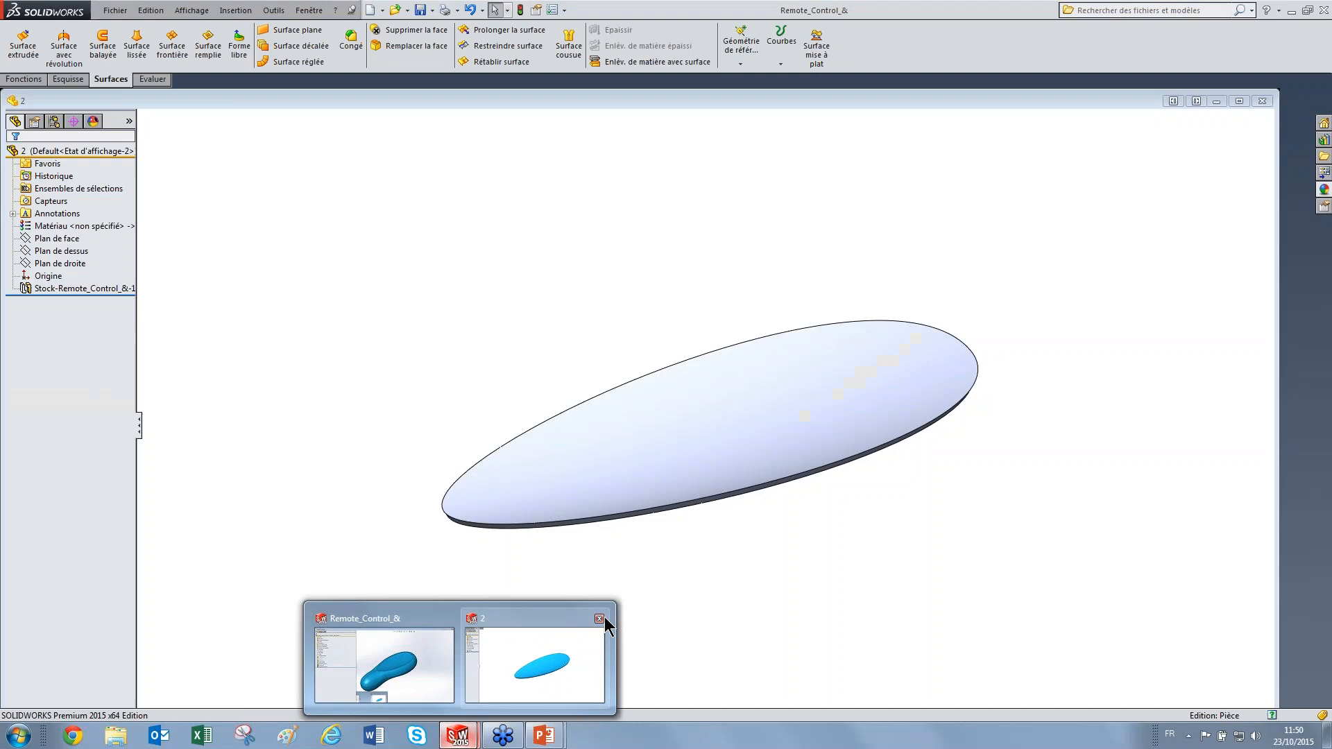
pyautogui.click(601, 618)
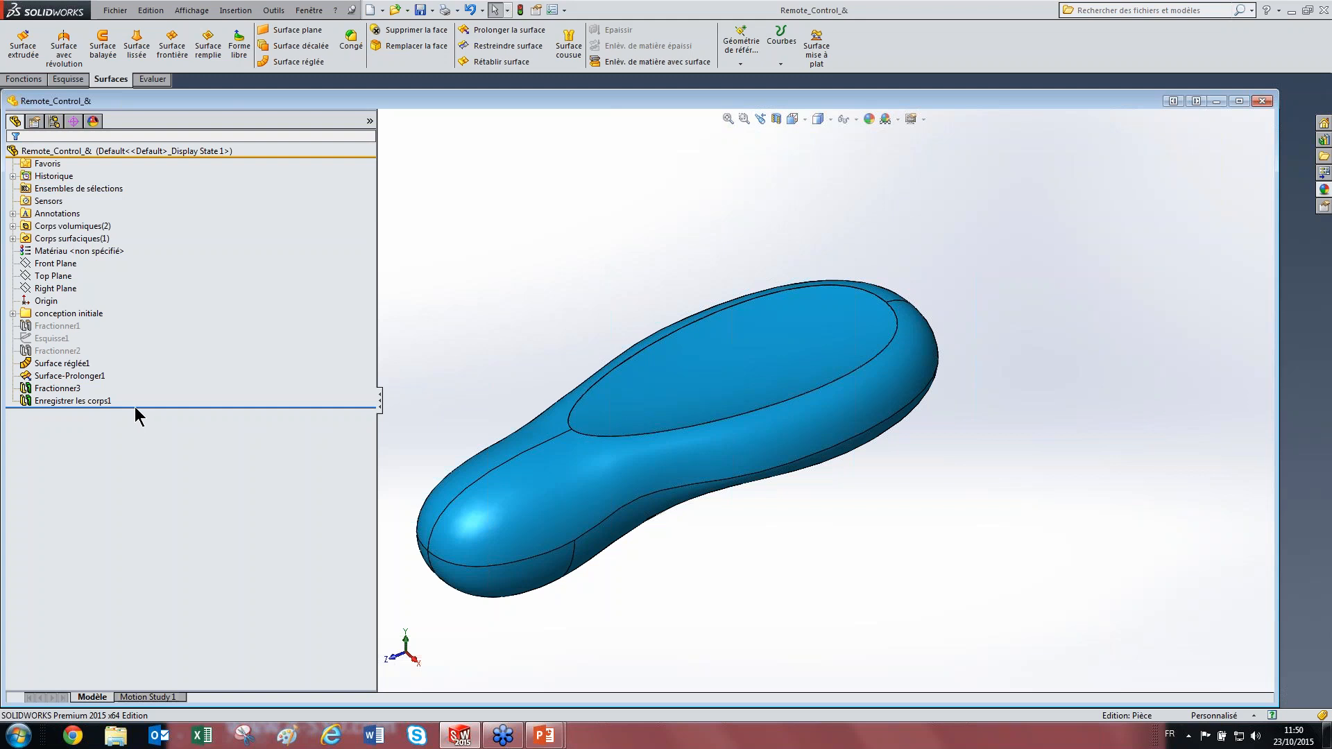
# Step: Roll the master part back to before Enregistrer les corps1 and open a sketch on the Right Plane in a maximized window
pyautogui.moveTo(137, 407); pyautogui.dragTo(155, 384)
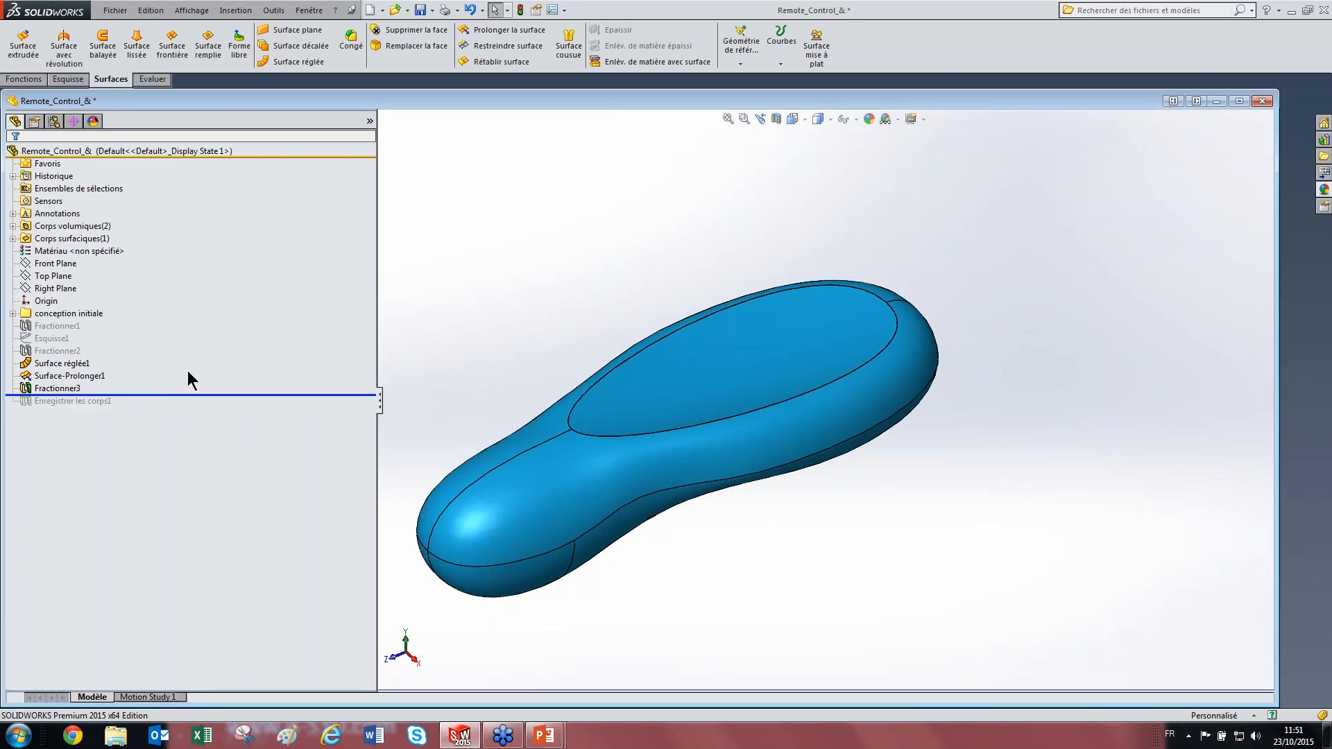
pyautogui.click(55, 276)
pyautogui.press('Up')
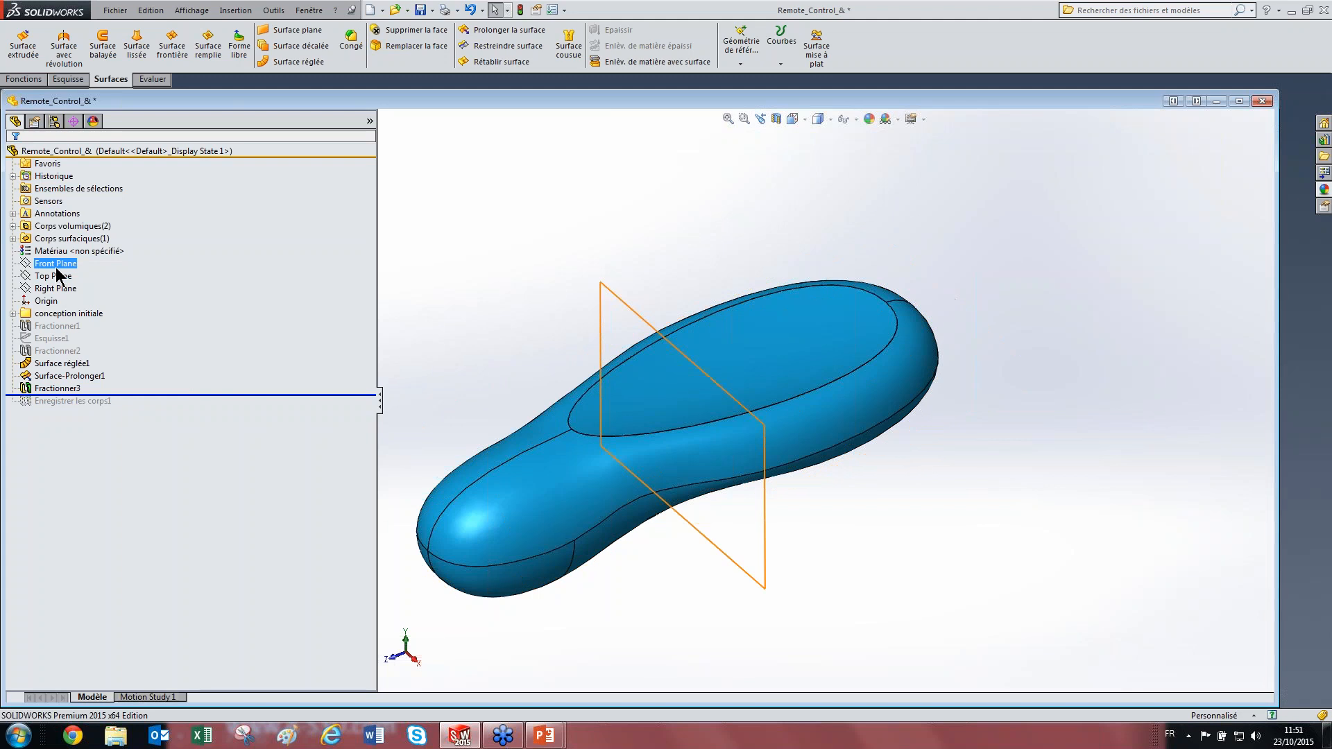
pyautogui.click(58, 276)
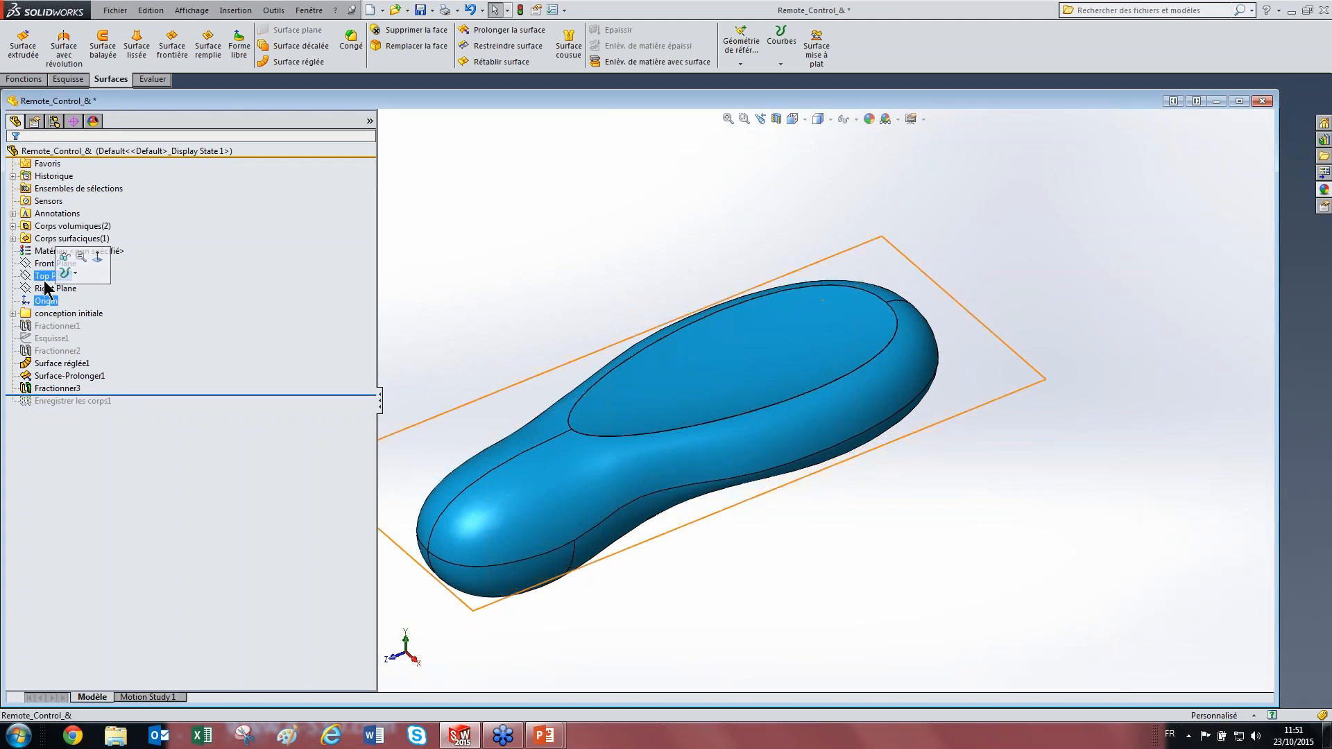
pyautogui.keyDown('ctrl'); pyautogui.click(47, 290); pyautogui.keyUp('ctrl')
pyautogui.click(47, 290)
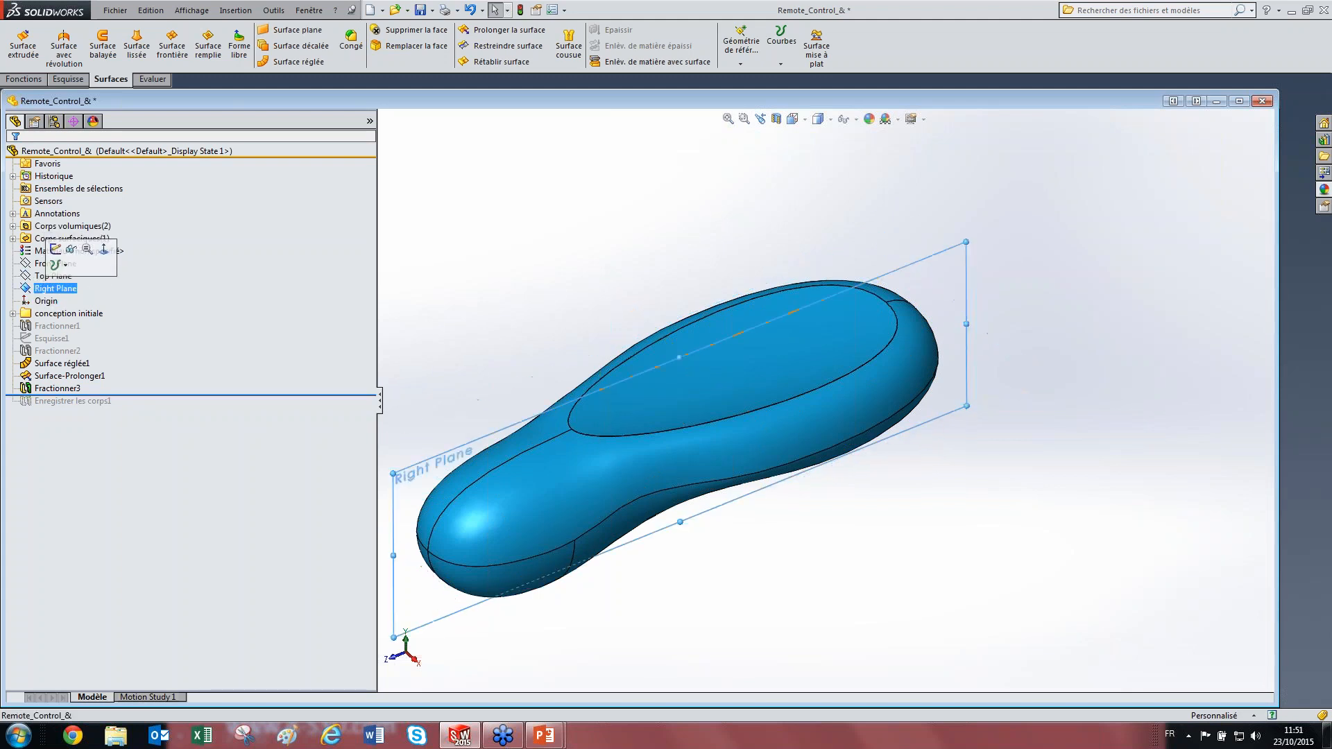
pyautogui.click(56, 250)
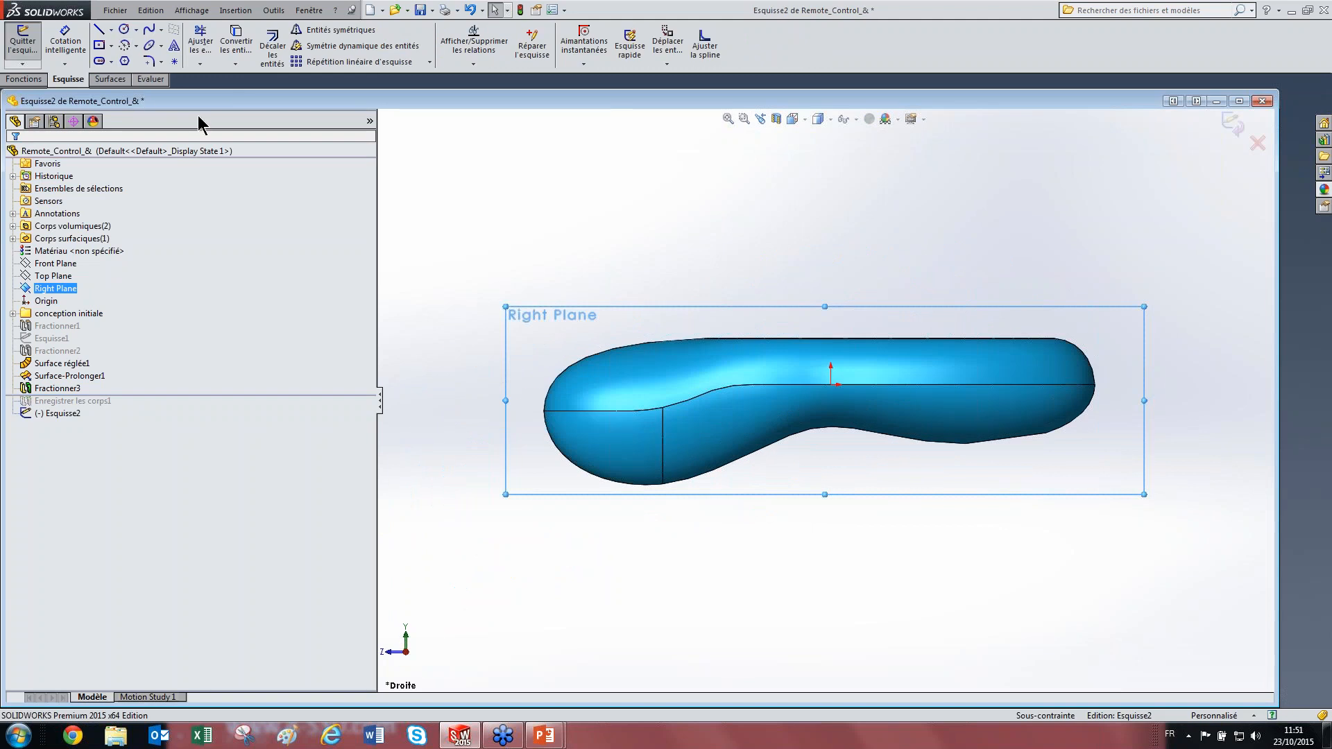
pyautogui.click(1239, 102)
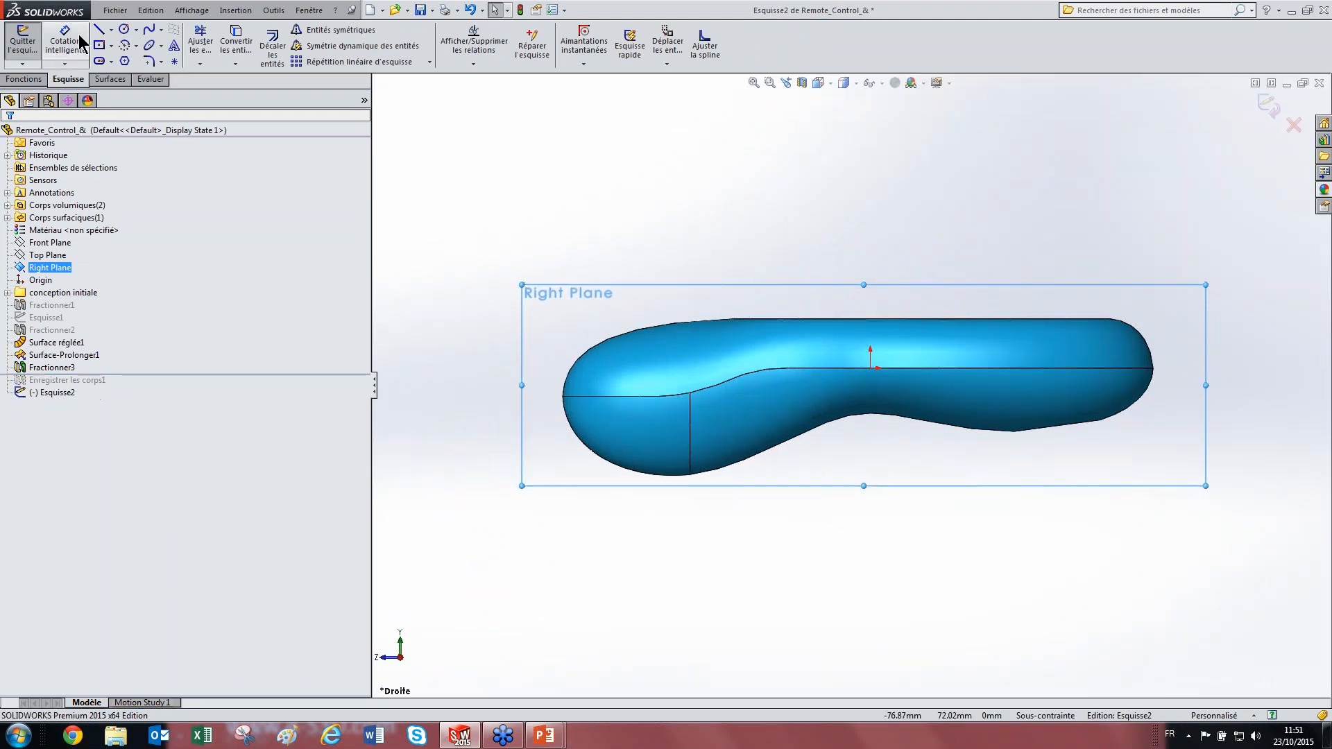
# Step: Sketch a short slanted construction line crossing the upper surface near the rounded, thicker end of the remote
pyautogui.click(111, 30)
pyautogui.click(114, 59)
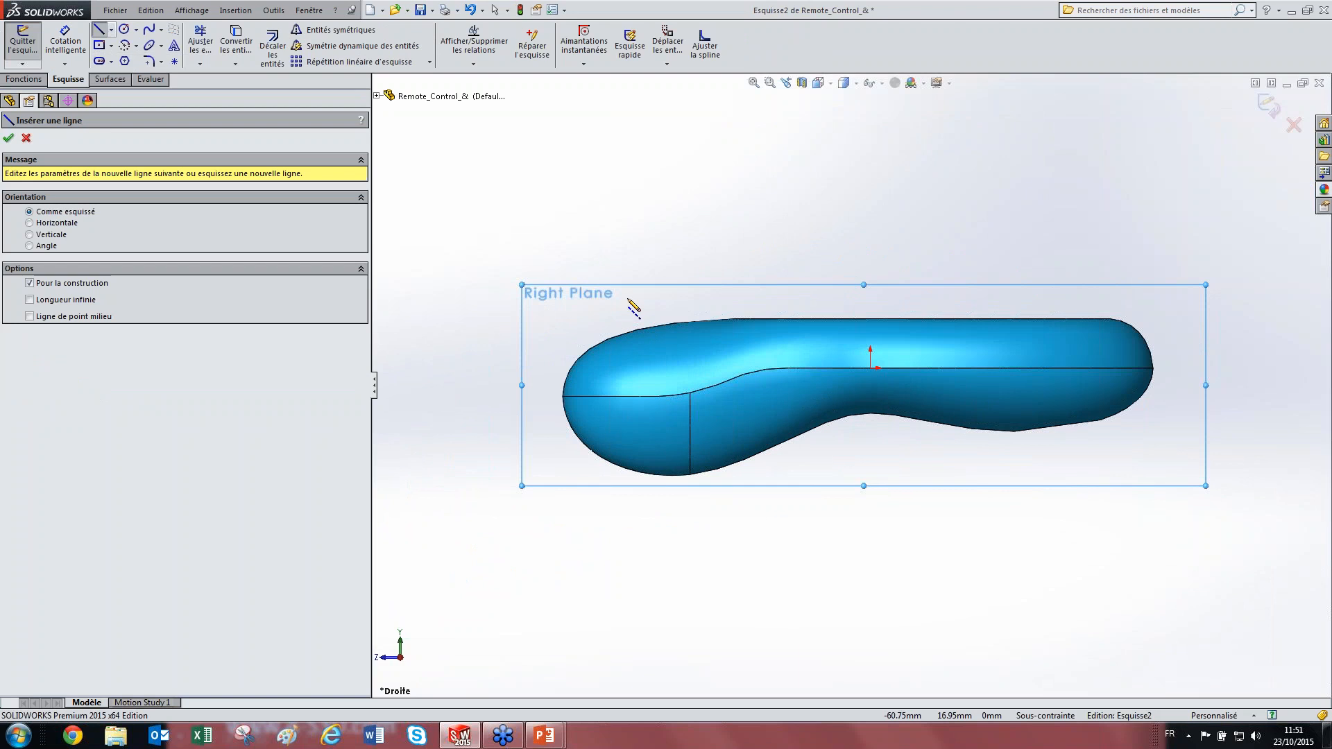
pyautogui.click(627, 299)
pyautogui.click(656, 358)
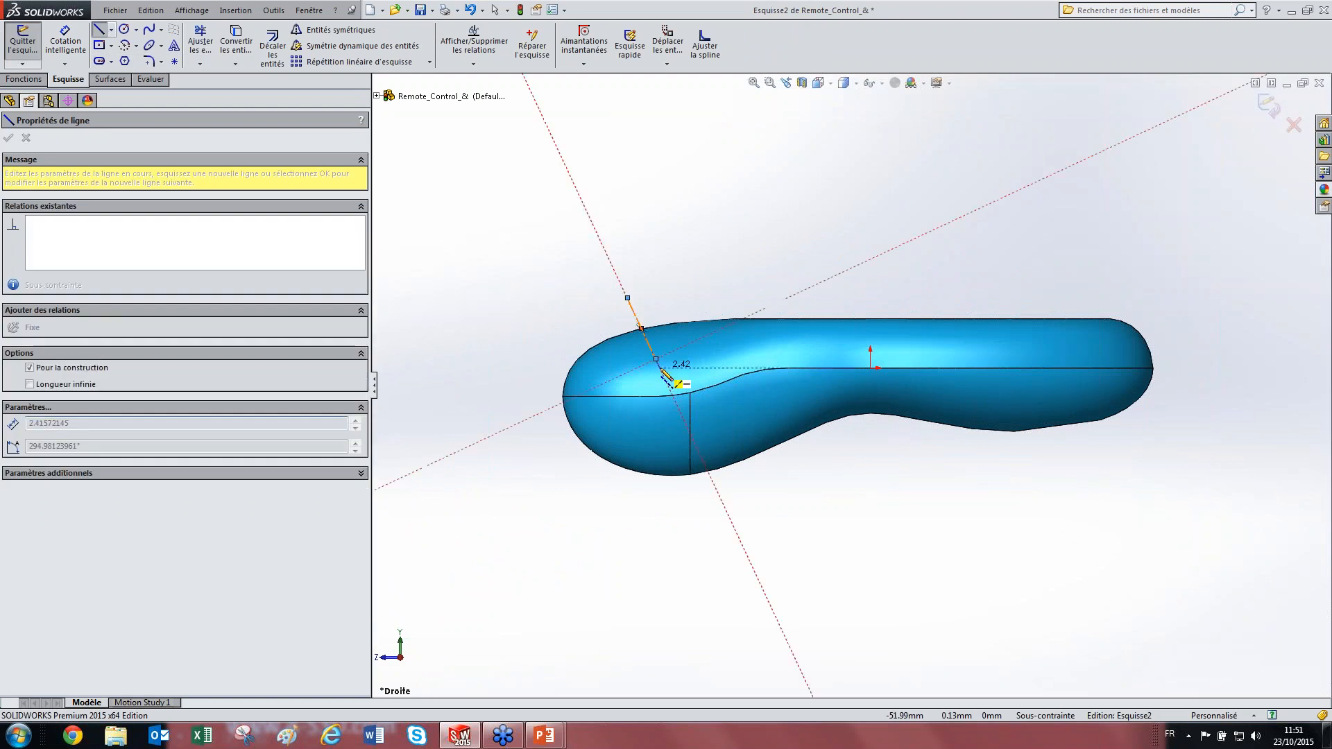
pyautogui.press('Escape')
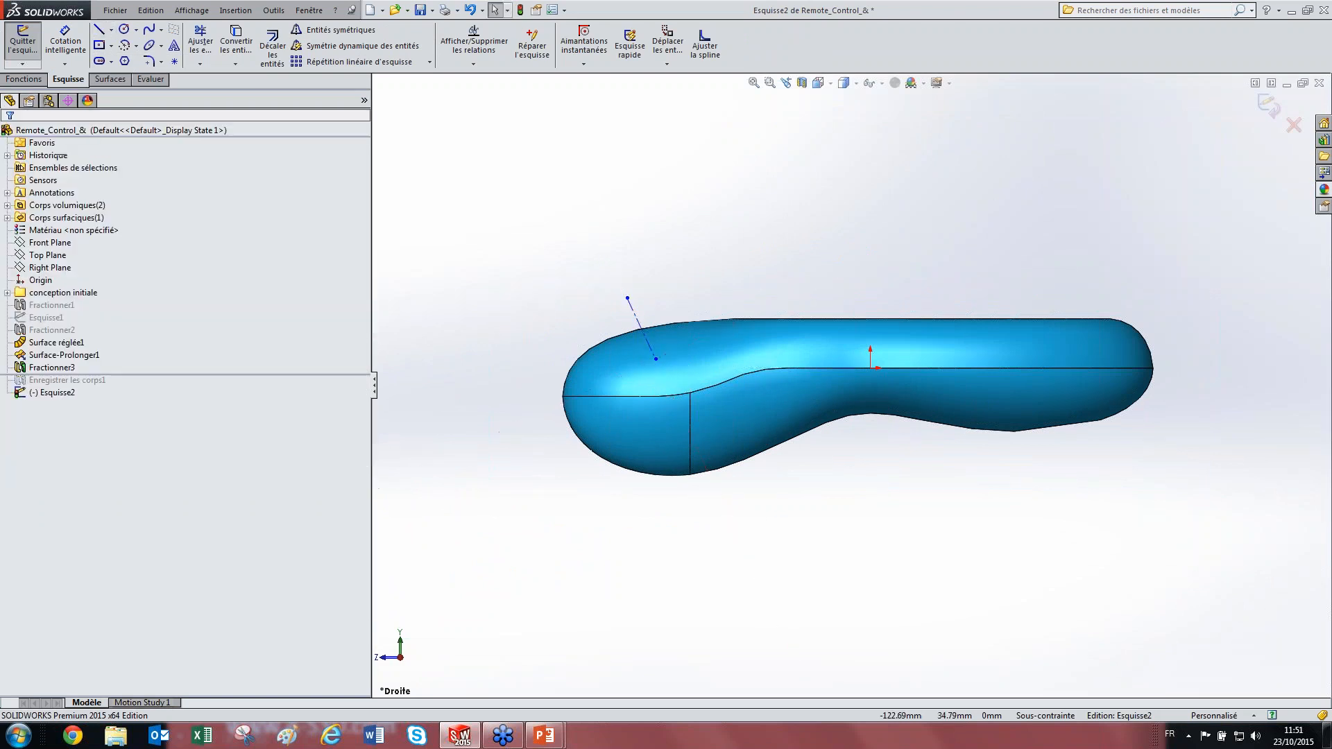
# Step: Sketch a centerpoint half-circle arc centred on the construction line's midpoint, with both ends on that line
pyautogui.click(125, 46)
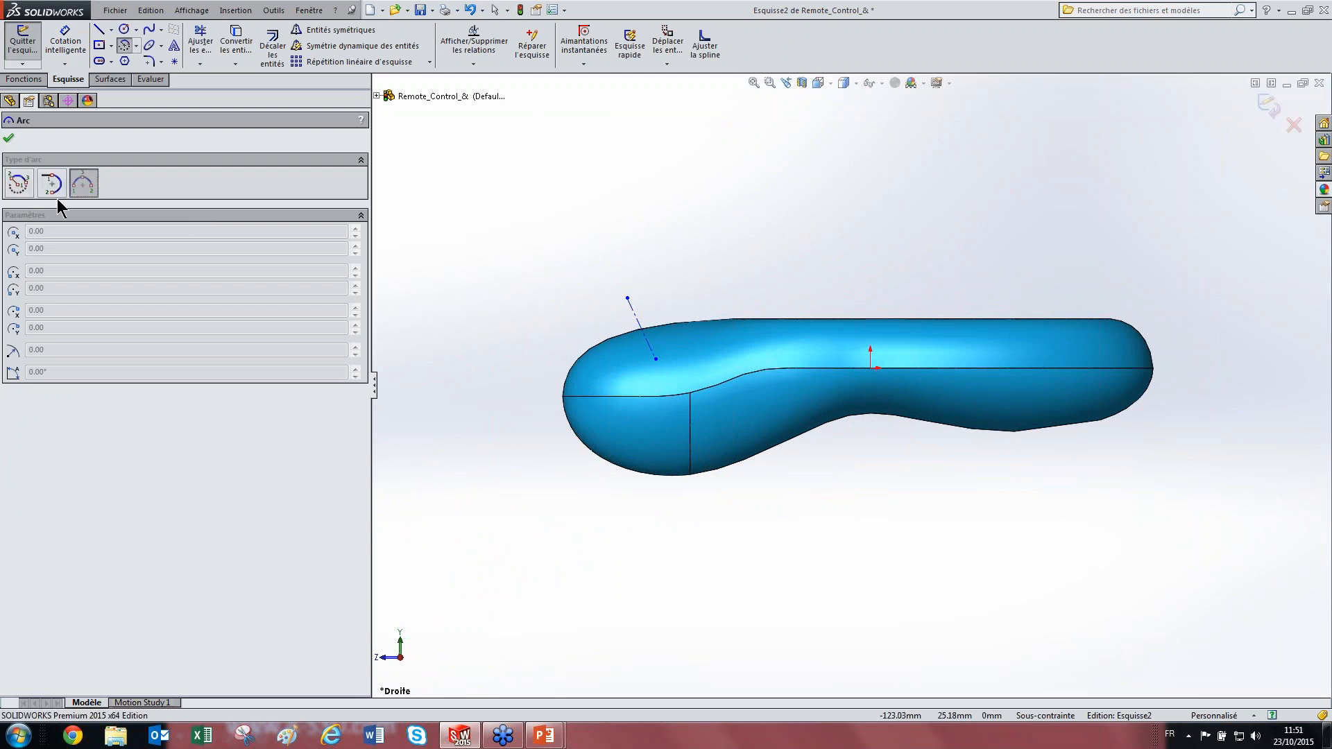
pyautogui.click(17, 185)
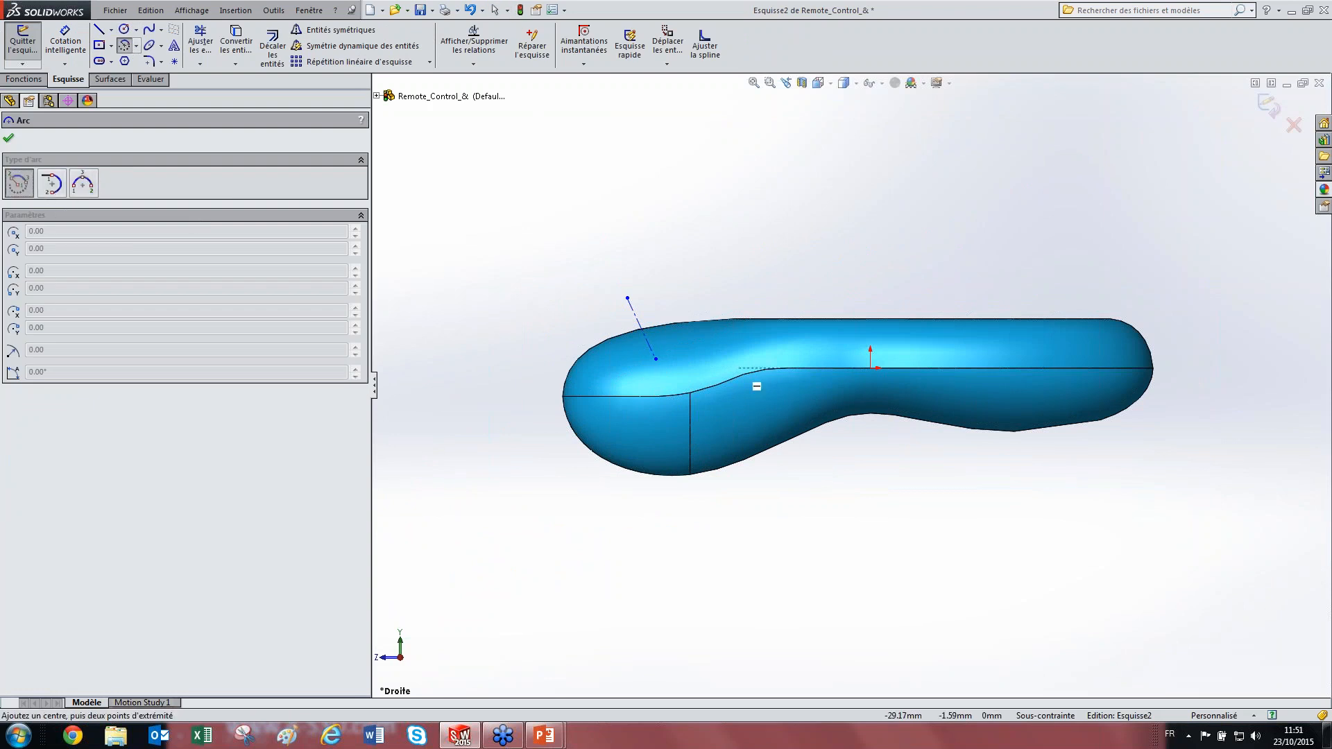
pyautogui.click(641, 328)
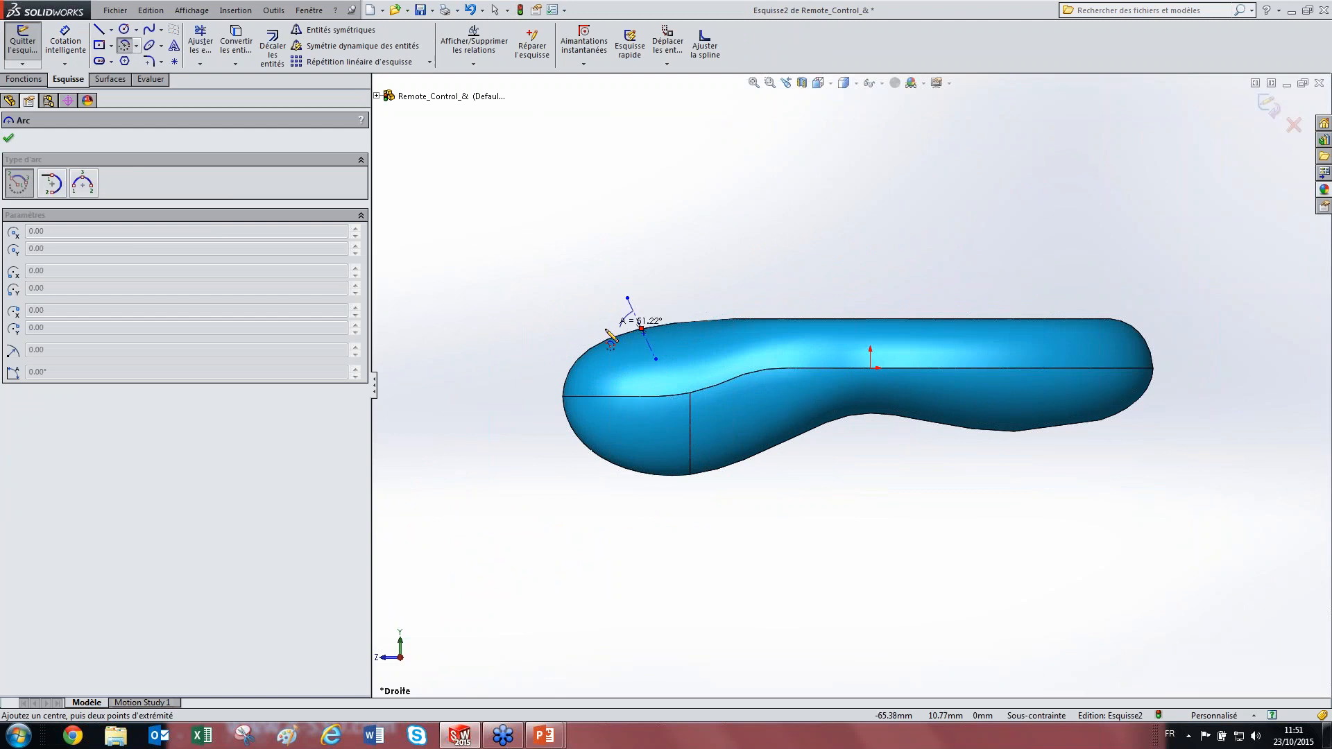
pyautogui.click(654, 357)
pyautogui.press('Escape')
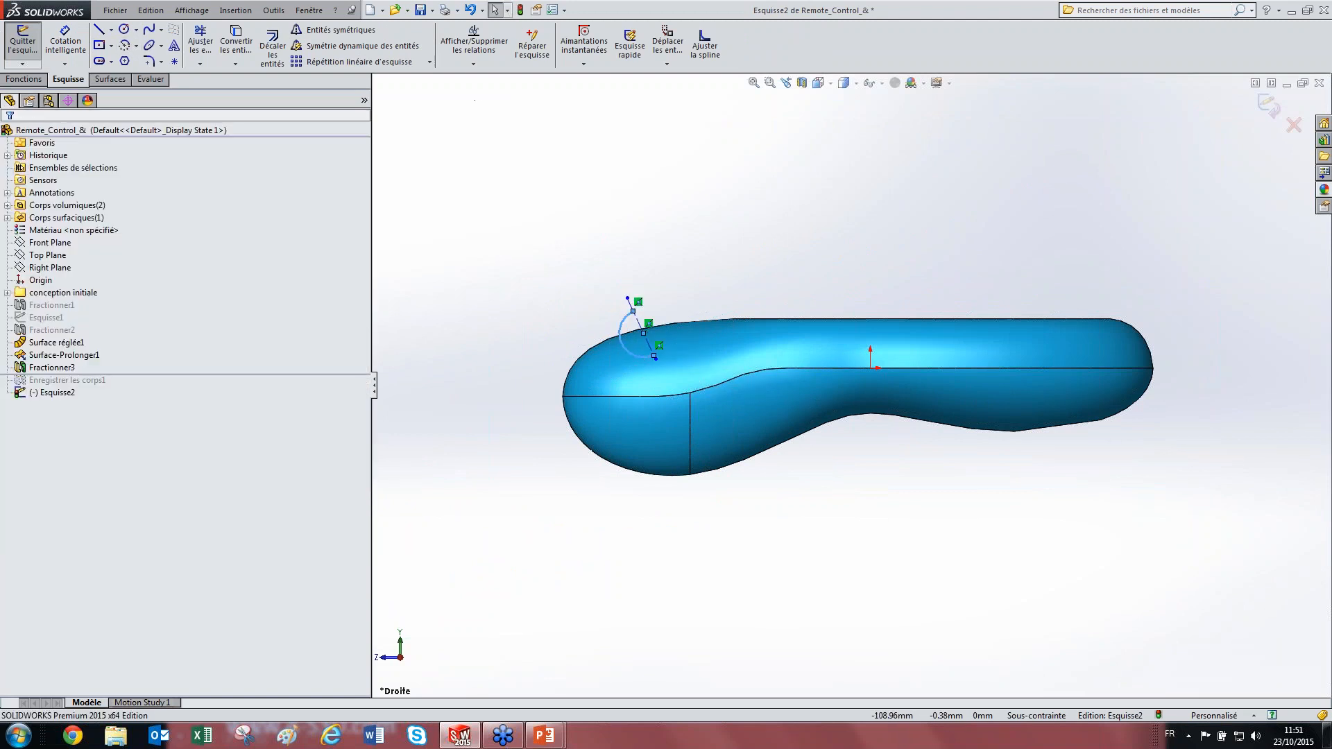
# Step: Revolve the half-circle sketch 360 degrees about its construction line, closing the profile automatically and merging the result with the remote body
pyautogui.click(32, 83)
pyautogui.click(88, 43)
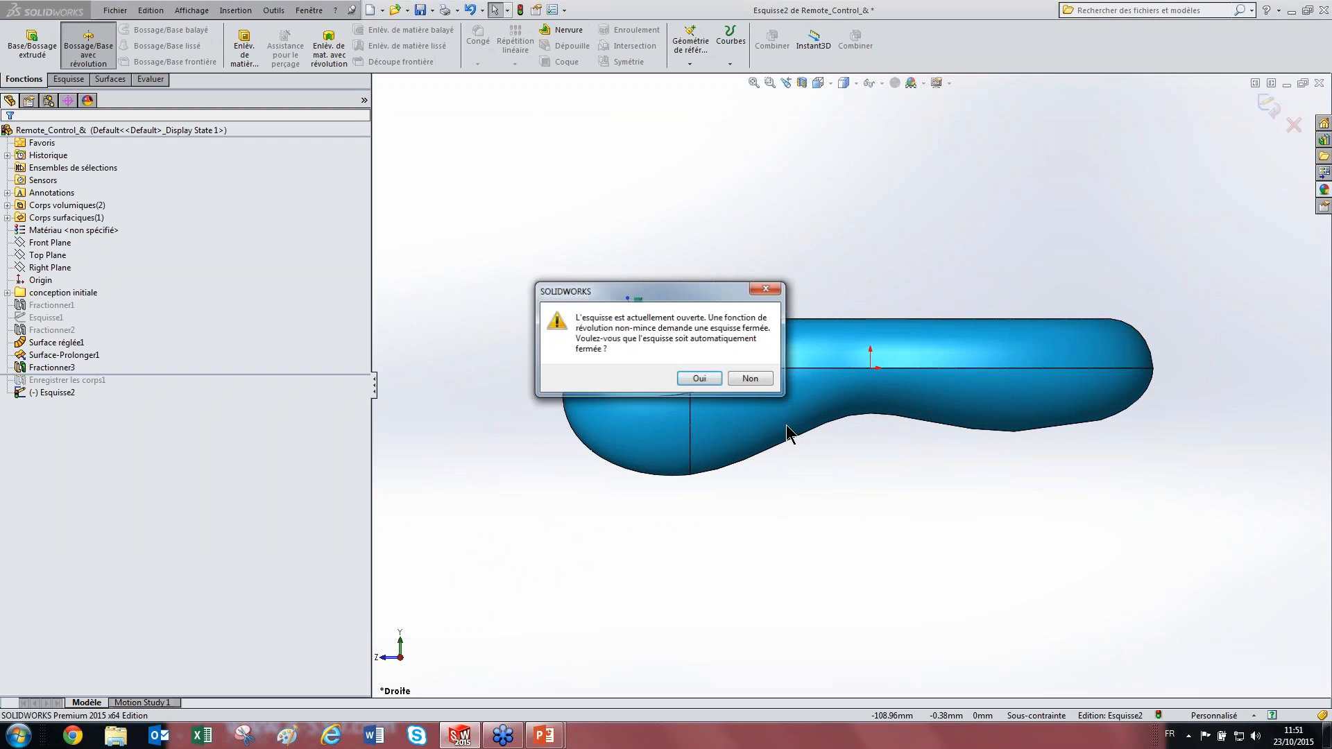
pyautogui.click(699, 378)
pyautogui.scroll(-5, 696, 339)
pyautogui.moveTo(696, 339)
pyautogui.mouseDown(button='middle')
pyautogui.moveTo(1100, 381)
pyautogui.moveTo(582, 274)
pyautogui.mouseUp(button='middle')
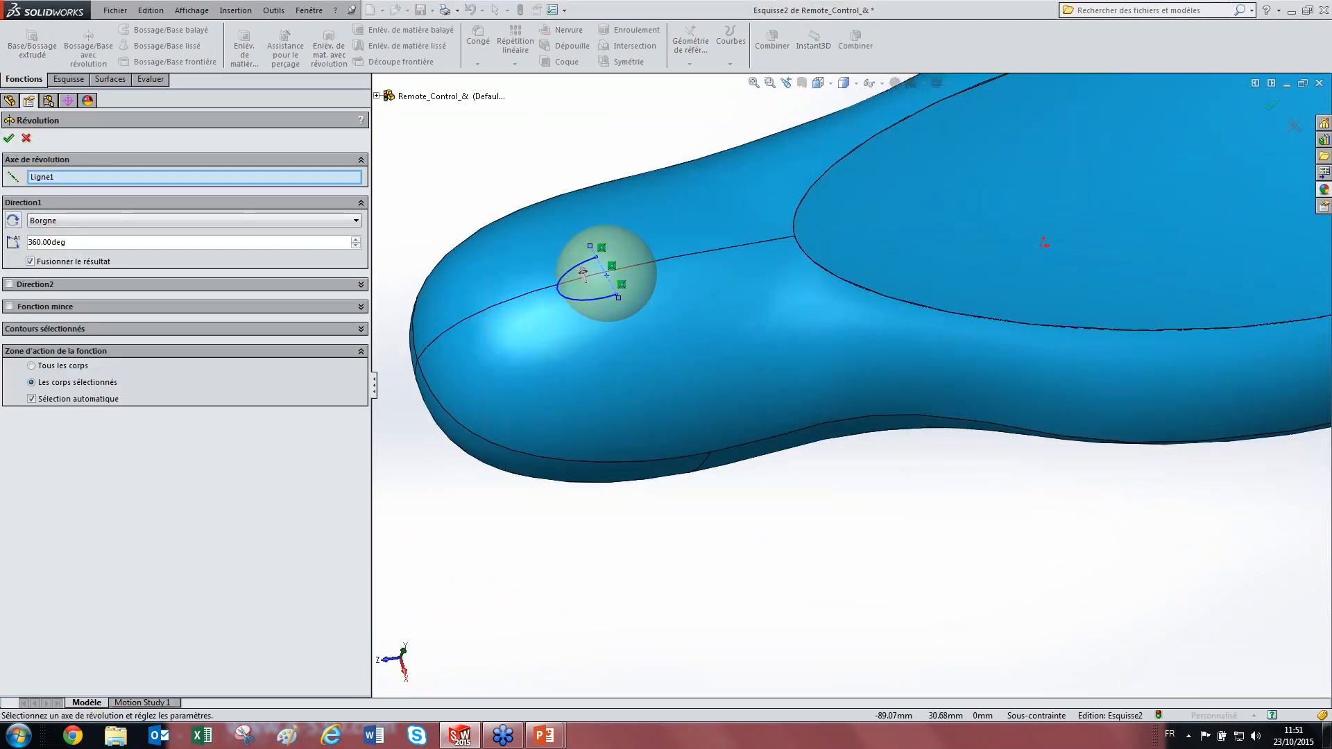
pyautogui.press('Return')
pyautogui.moveTo(333, 273); pyautogui.dragTo(63, 419, button='middle')
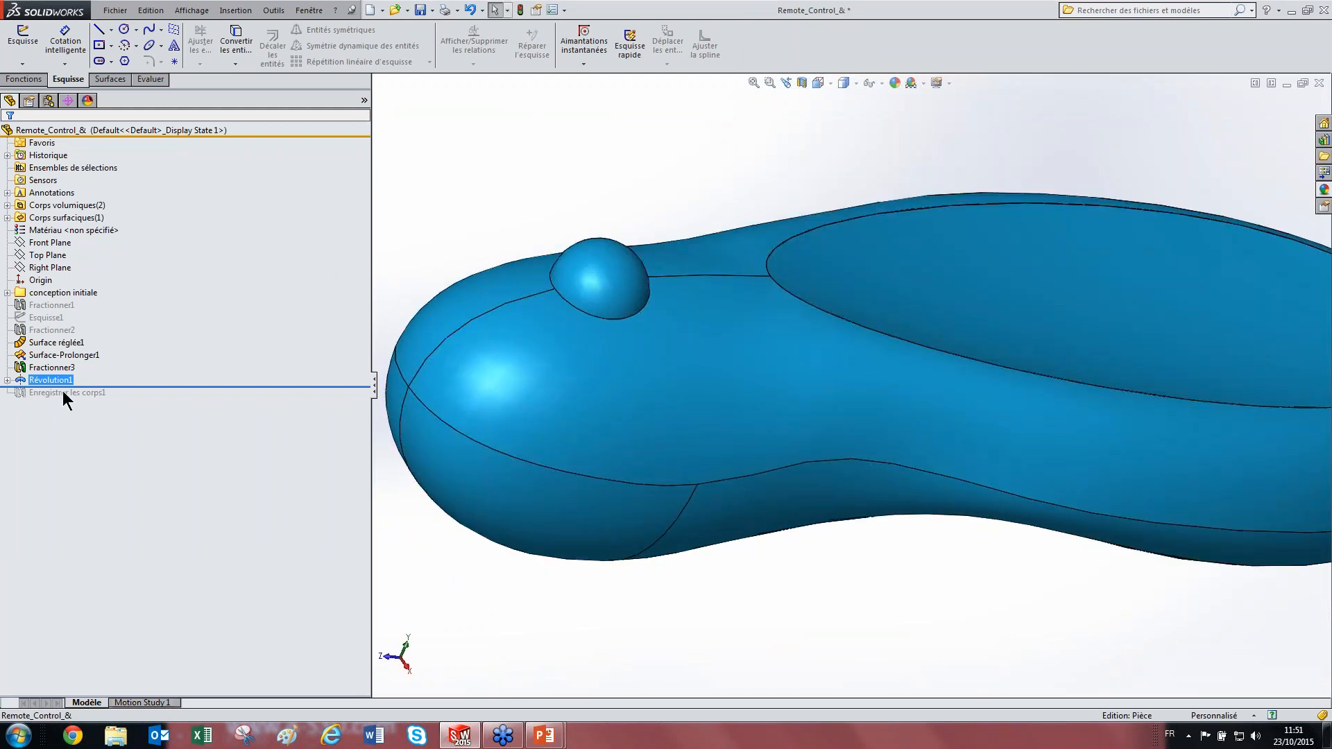
# Step: Expand the conception initiale folder and delete the revolved feature after Fractionner3 together with its sketch
pyautogui.click(7, 292)
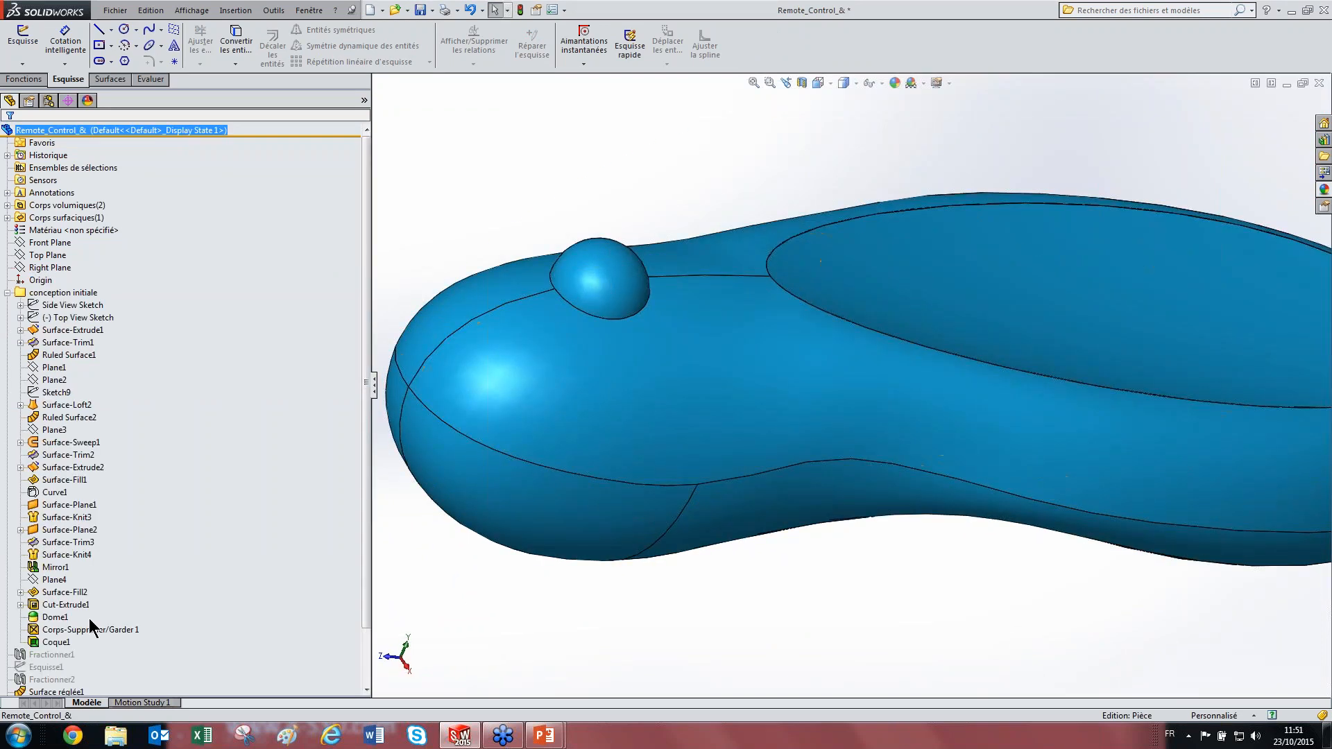
pyautogui.scroll(-2, 95, 624)
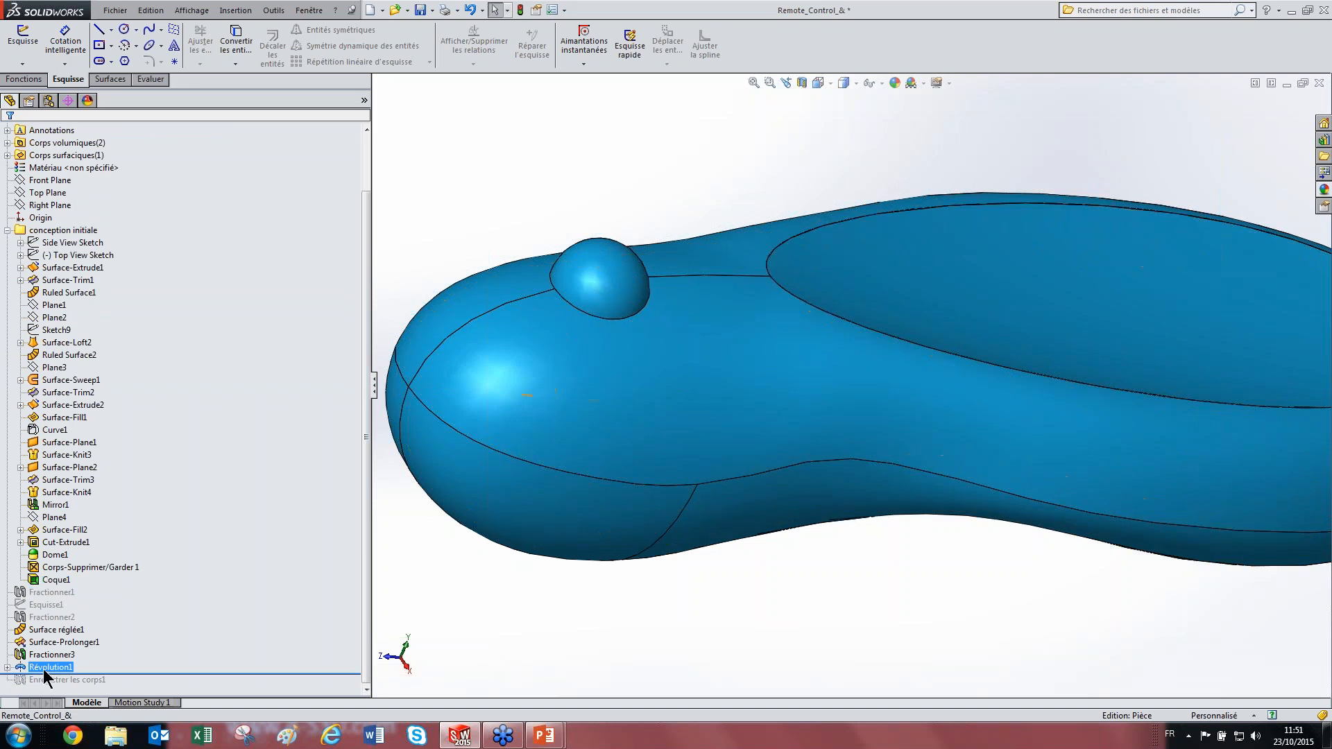
pyautogui.keyDown('ctrl'); pyautogui.click(51, 617); pyautogui.keyUp('ctrl')
pyautogui.moveTo(52, 617); pyautogui.dragTo(49, 669)
pyautogui.click(27, 670)
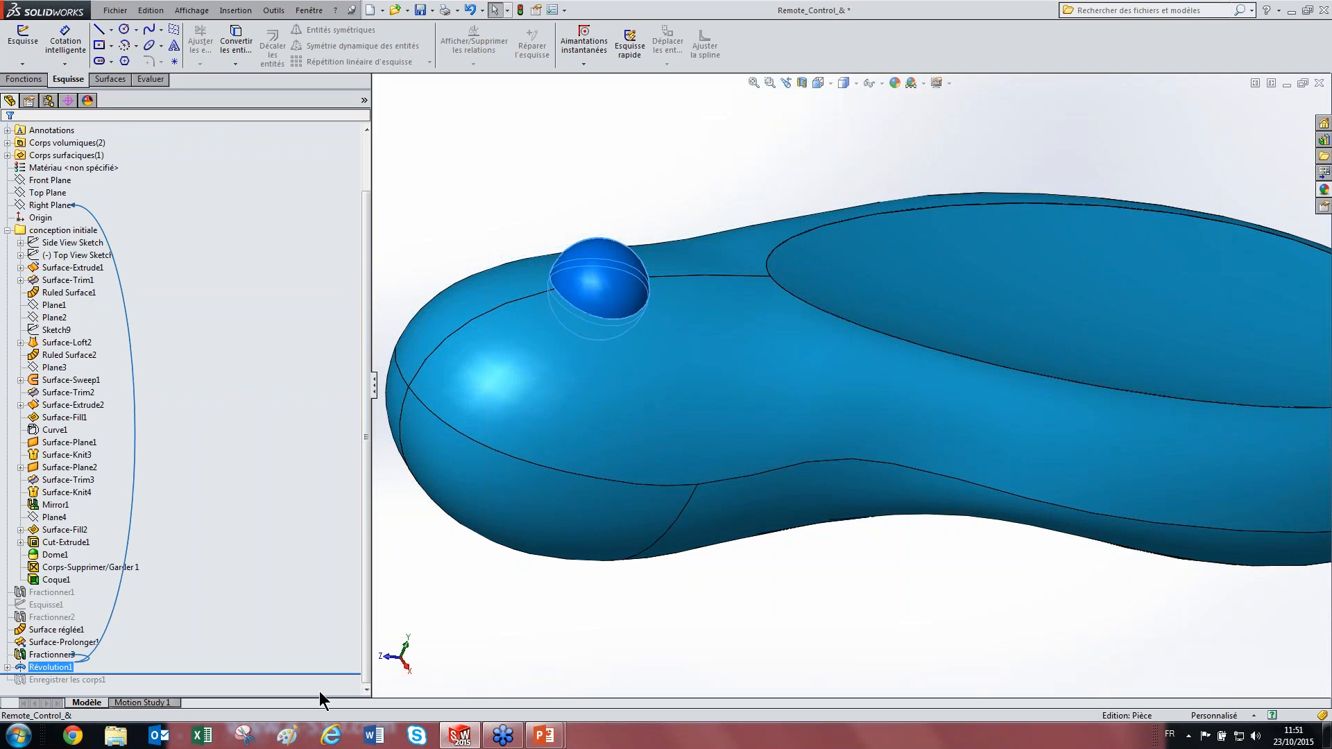
pyautogui.press('Delete')
pyautogui.press('Return')
pyautogui.click(33, 668)
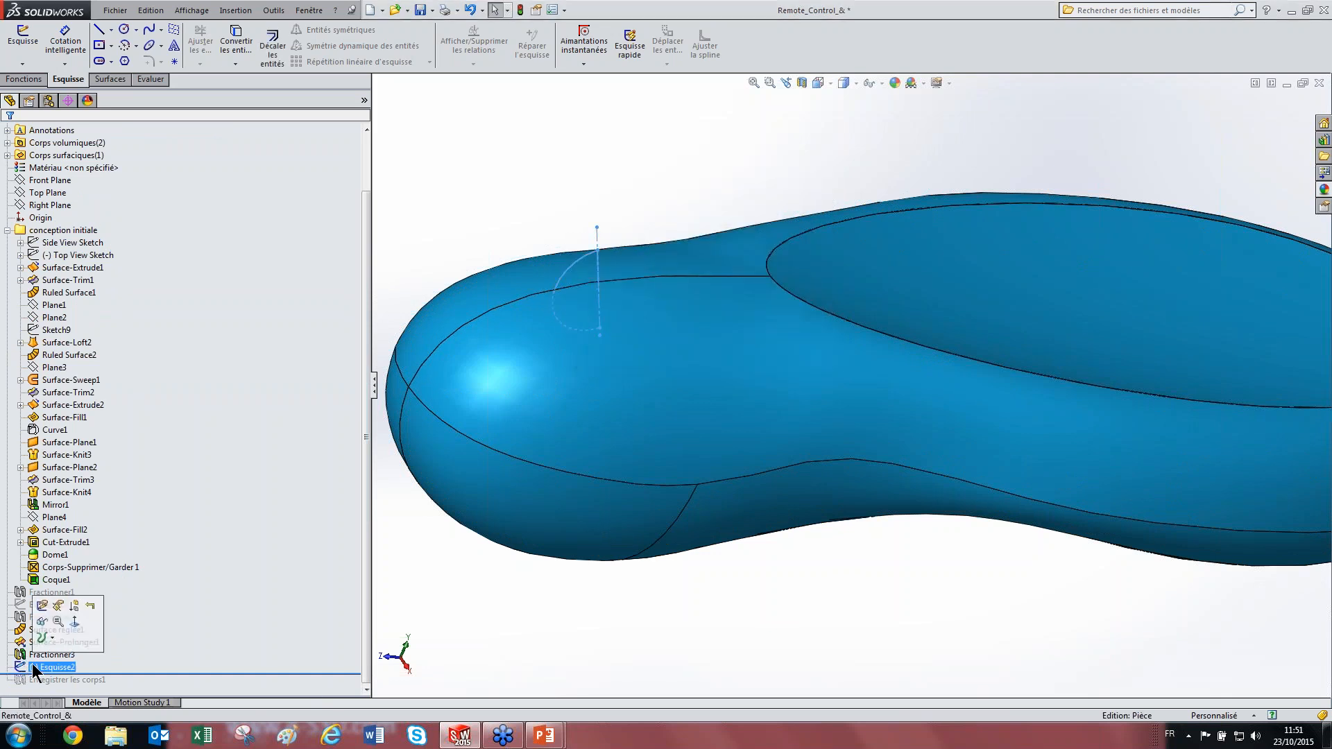
pyautogui.press('Delete')
pyautogui.press('Return')
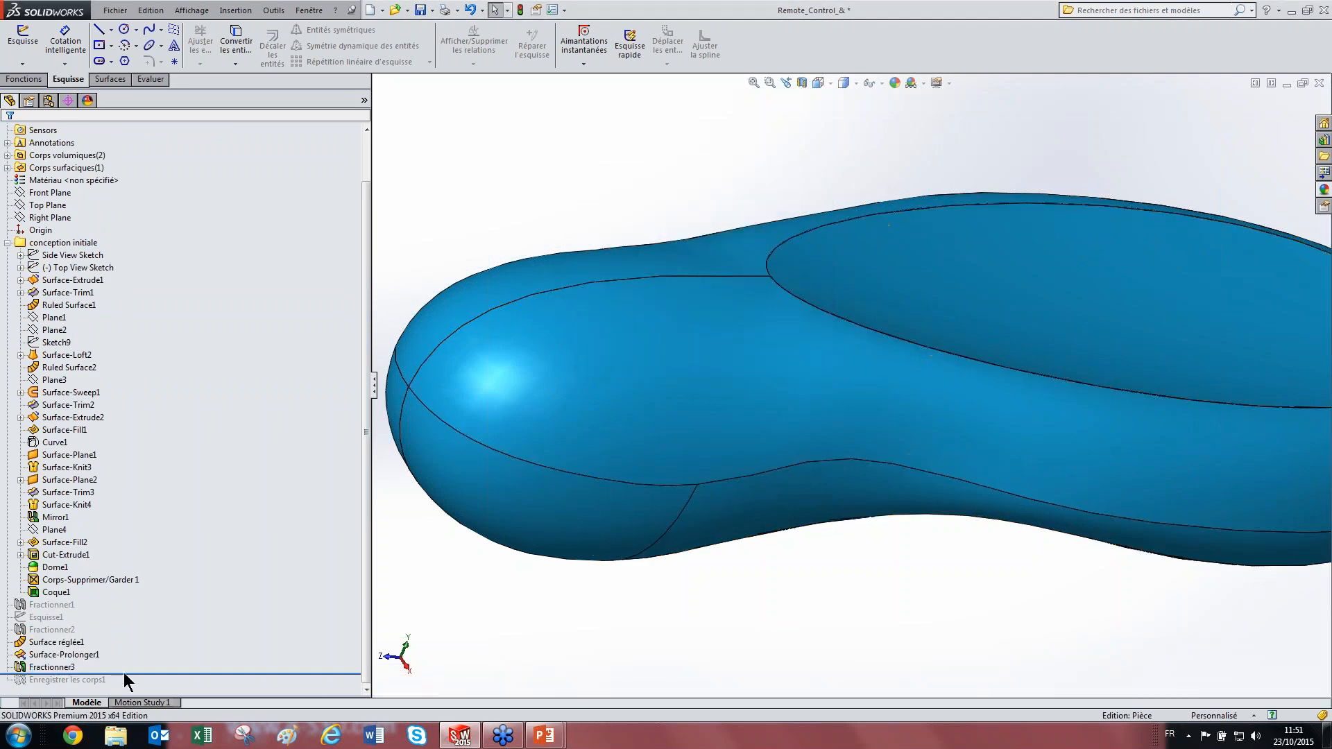
# Step: Roll the part back to just before Coque1 and open a sketch on the Right Plane
pyautogui.moveTo(125, 674); pyautogui.dragTo(145, 586)
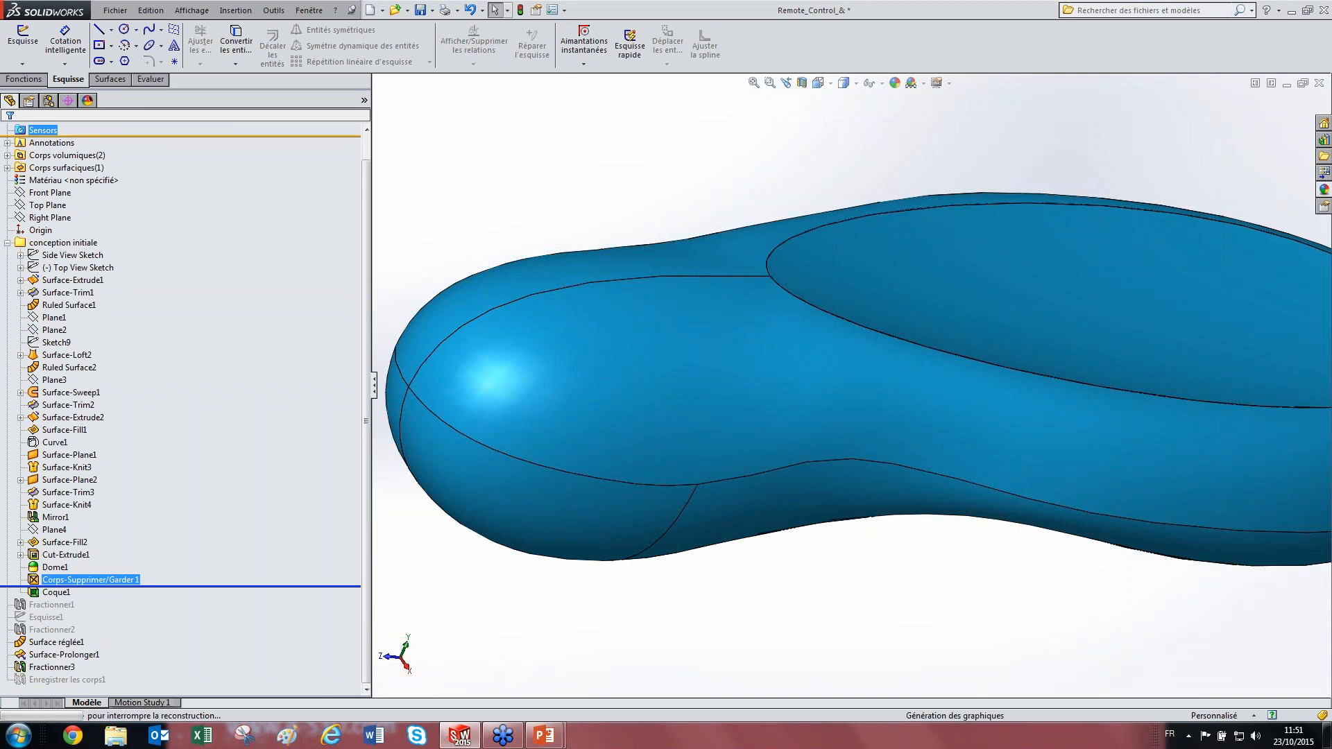
pyautogui.click(43, 217)
pyautogui.click(41, 181)
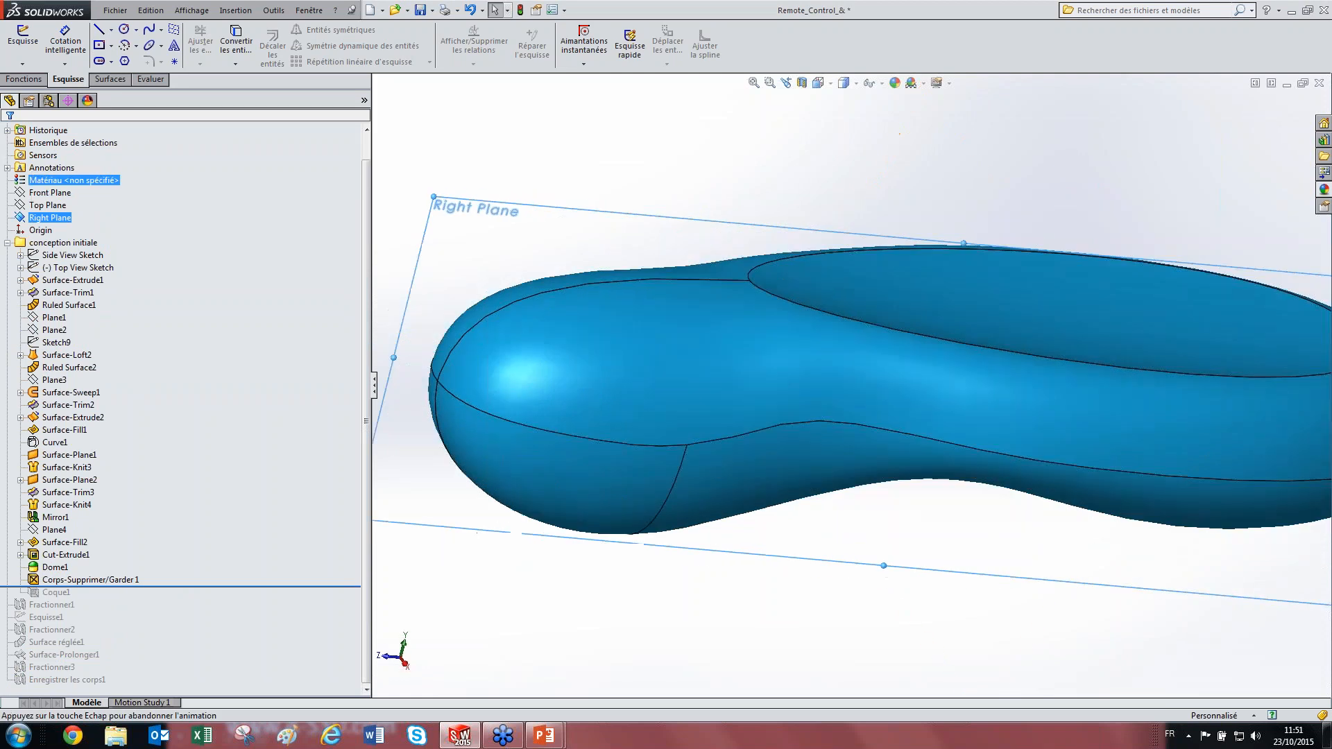
# Step: Sketch a short slanted construction line crossing the upper surface at the rounded, thicker end of the remote
pyautogui.click(112, 31)
pyautogui.click(115, 60)
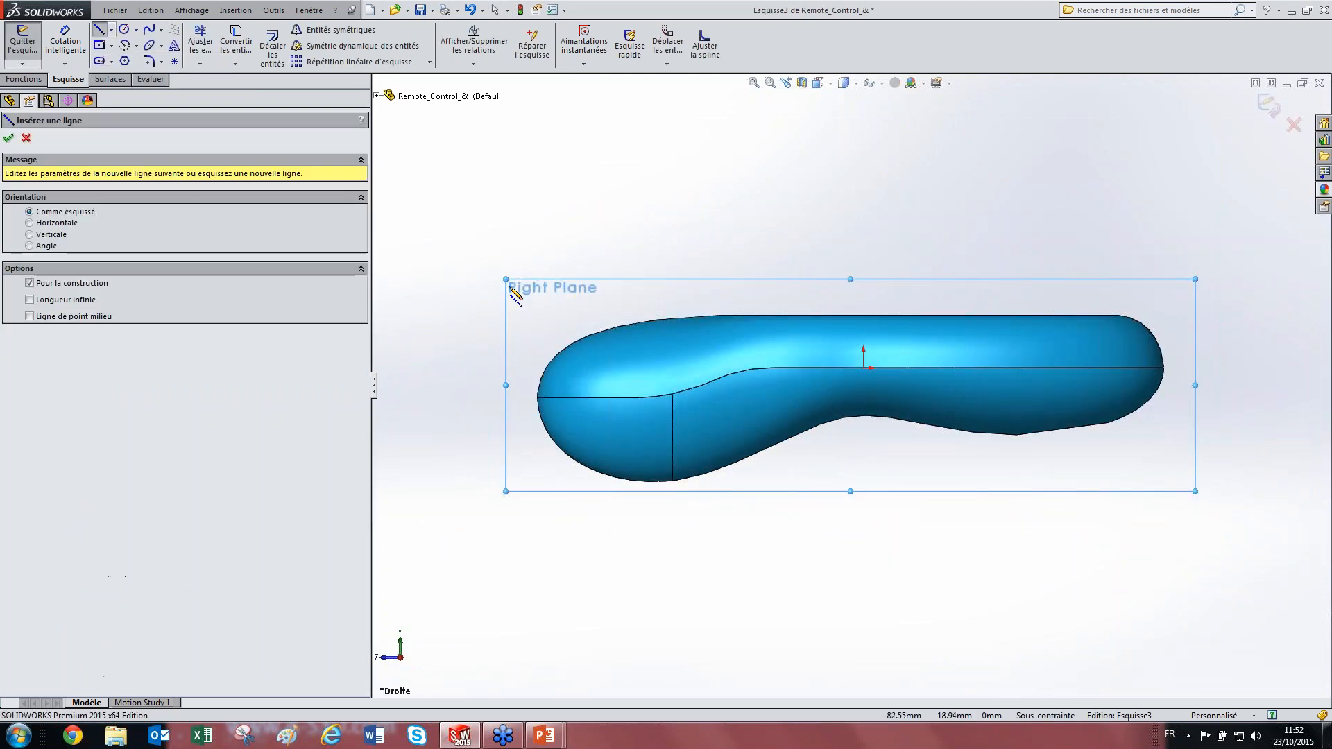
pyautogui.click(559, 305)
pyautogui.press('Escape')
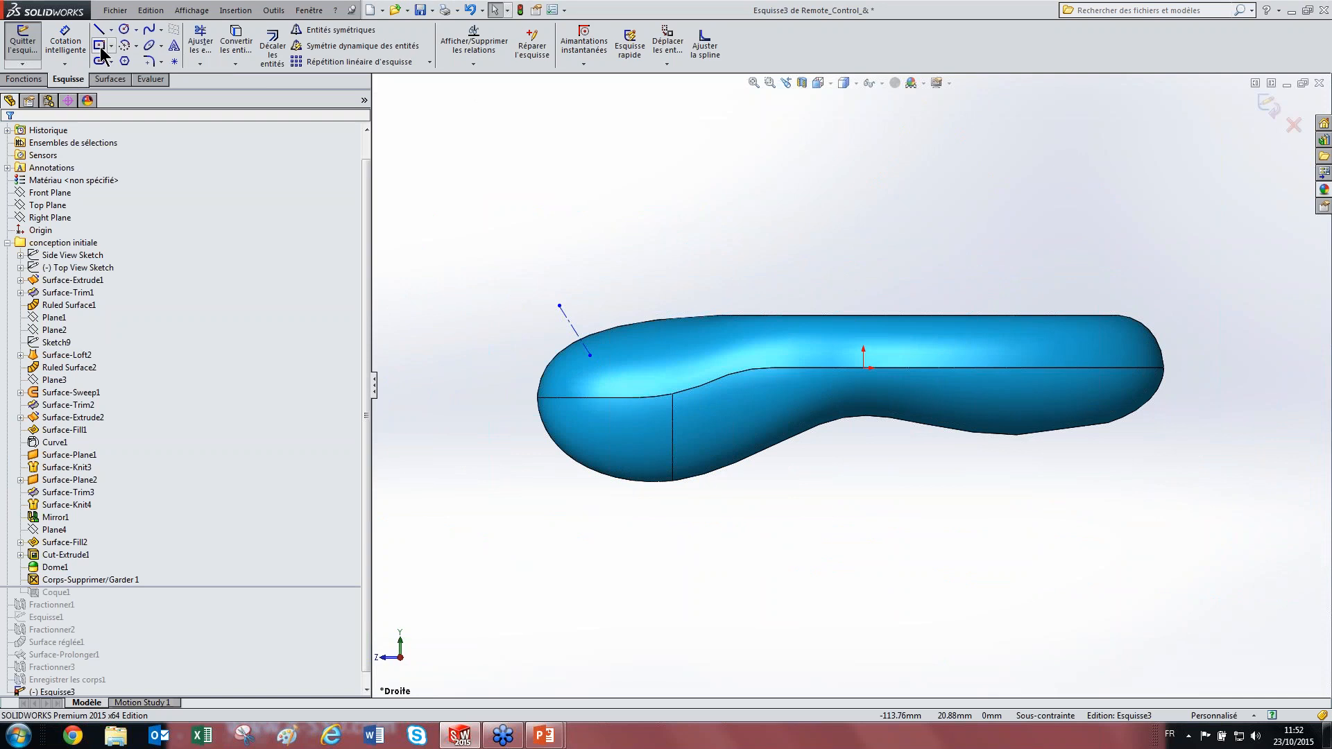
# Step: Sketch a centerpoint arc of 180 degrees centred on the construction line's midpoint, with both ends on that line
pyautogui.click(124, 47)
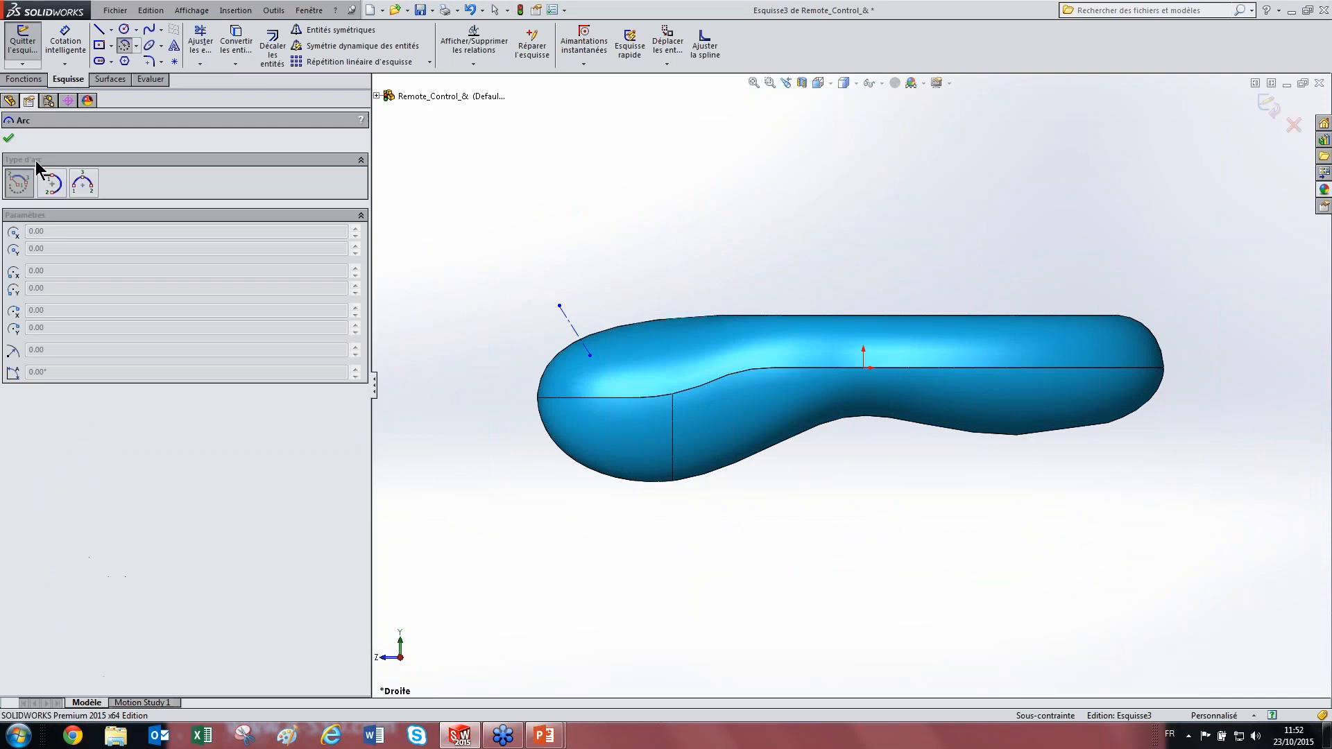
pyautogui.click(577, 333)
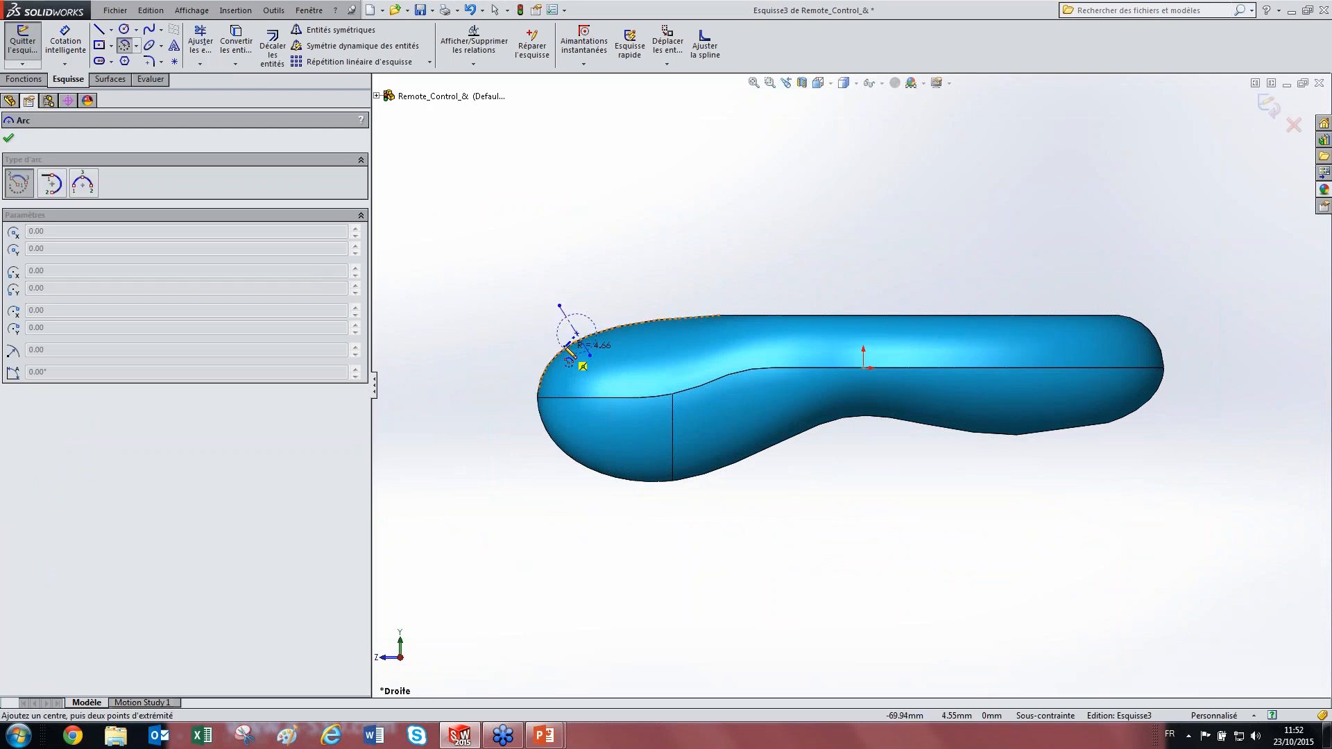
pyautogui.click(565, 317)
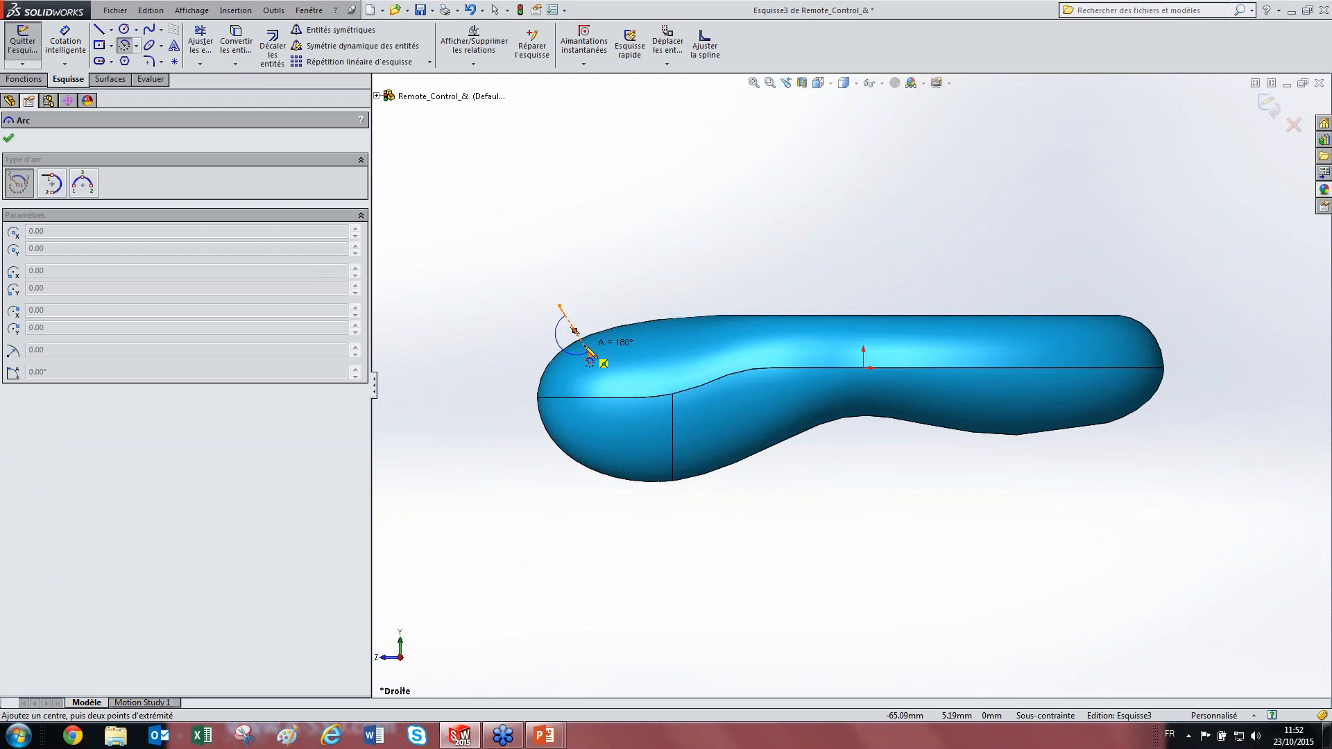
pyautogui.click(587, 349)
pyautogui.press('Escape')
# Step: Move the arc's centre point slightly deeper into the remote body
pyautogui.scroll(-5, 520, 334)
pyautogui.scroll(3, 810, 364)
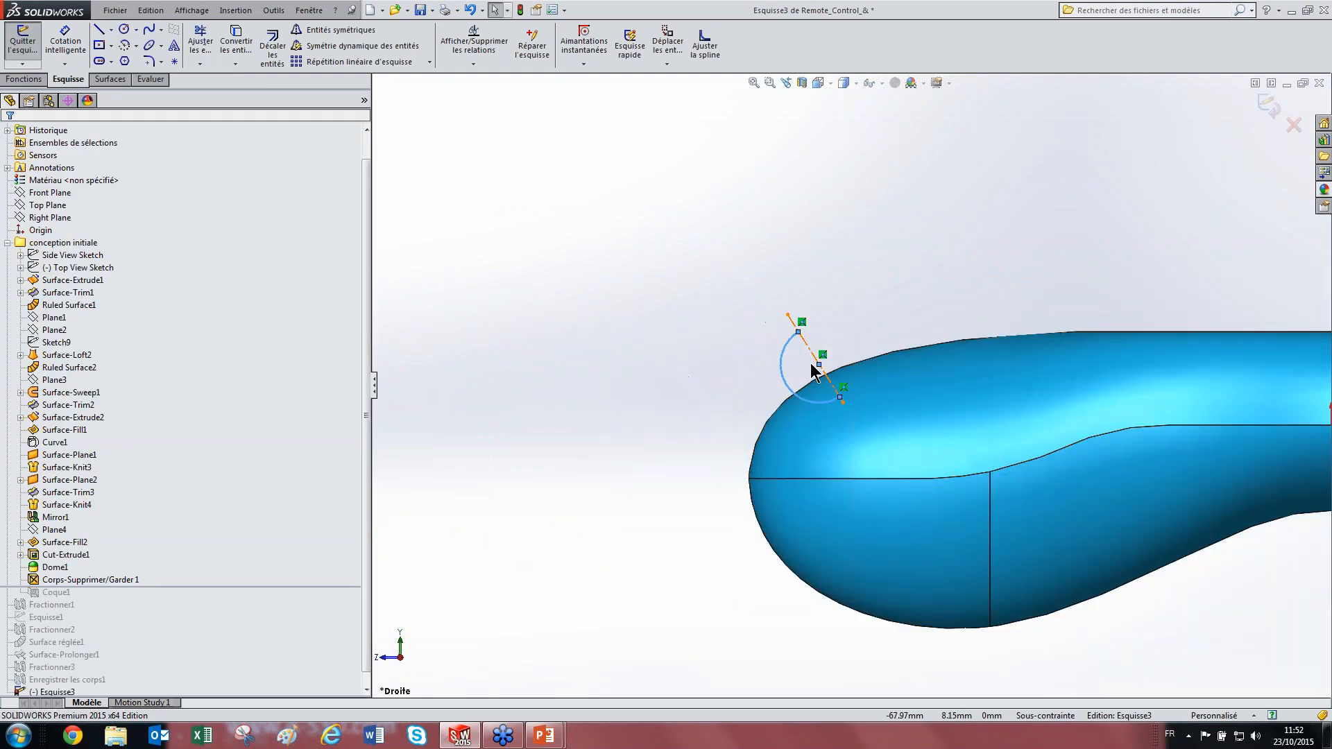
pyautogui.moveTo(819, 364); pyautogui.dragTo(834, 374)
pyautogui.scroll(2, 1041, 293)
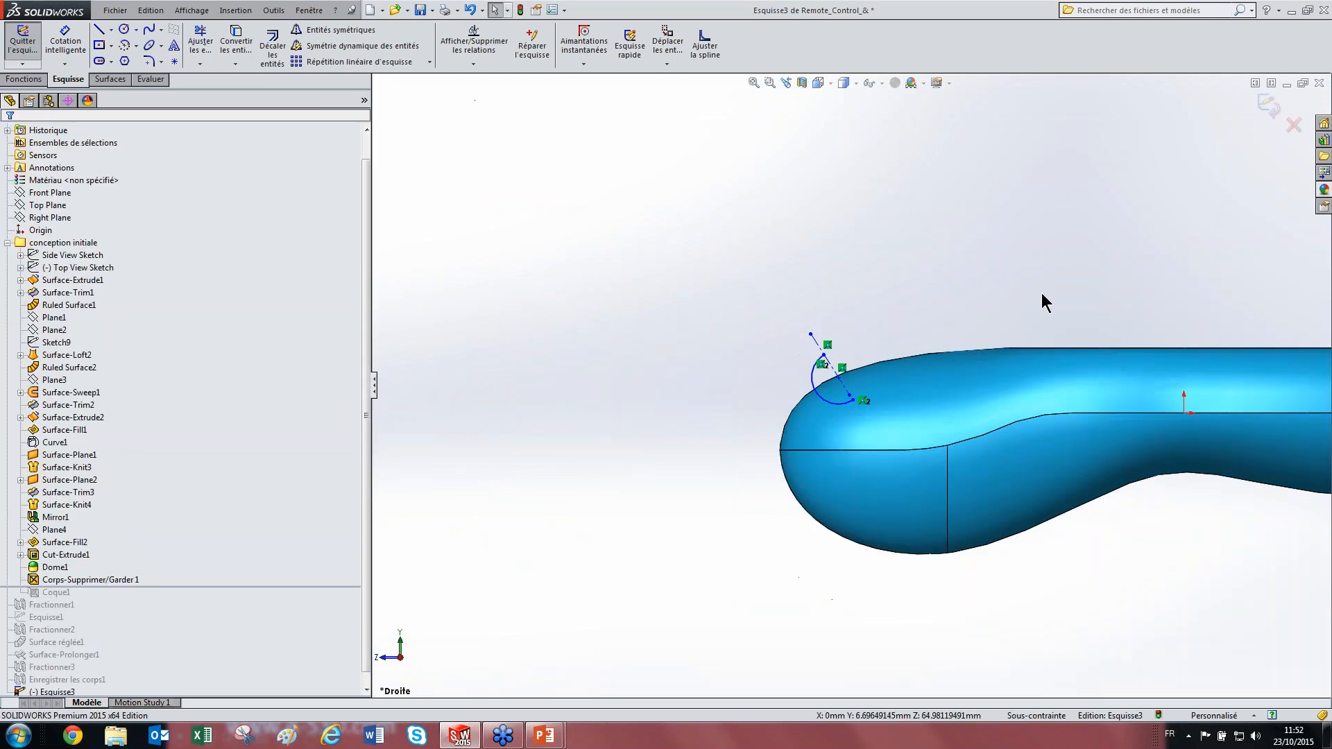
pyautogui.scroll(-2, 1042, 293)
pyautogui.scroll(1, 1100, 324)
pyautogui.scroll(-1, 1100, 324)
pyautogui.scroll(-3, 1082, 464)
pyautogui.scroll(4, 1026, 462)
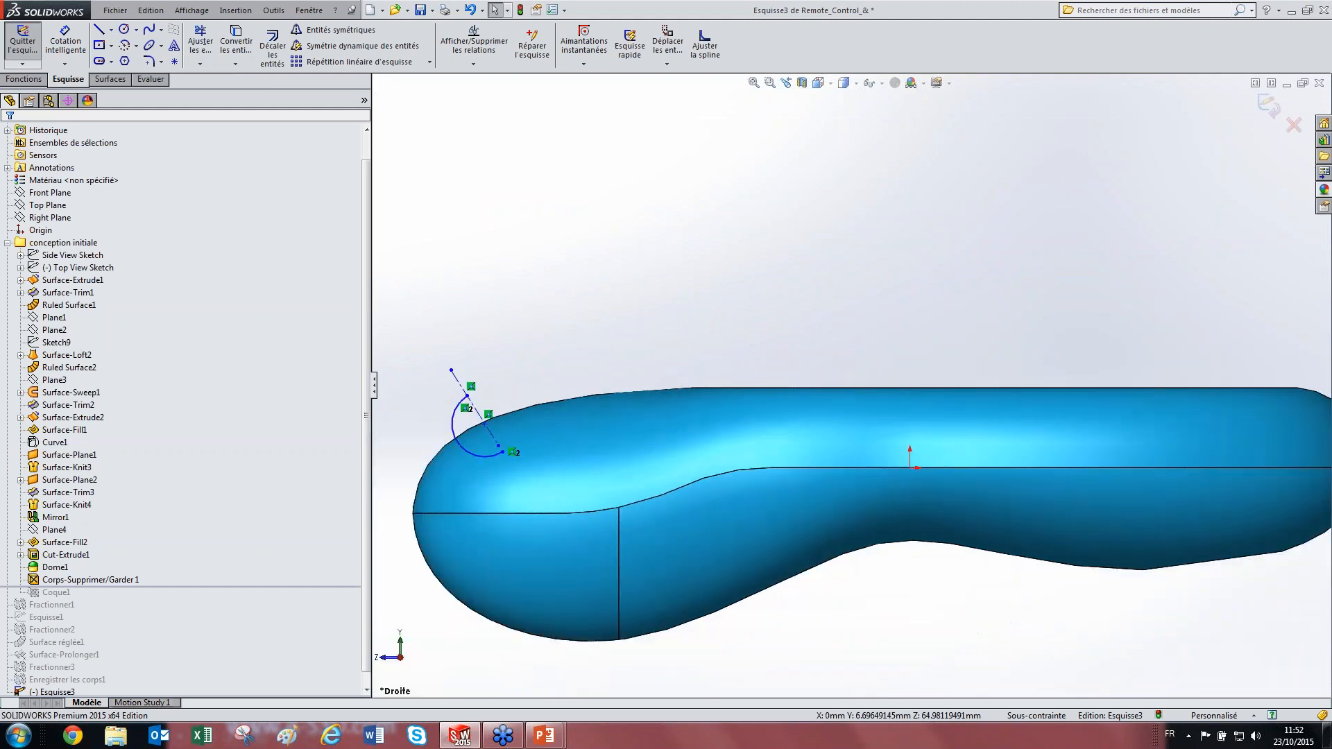
# Step: Revolve the half-circle 360 degrees about the construction line, closing the sketch automatically and merging the result
pyautogui.click(23, 79)
pyautogui.click(88, 45)
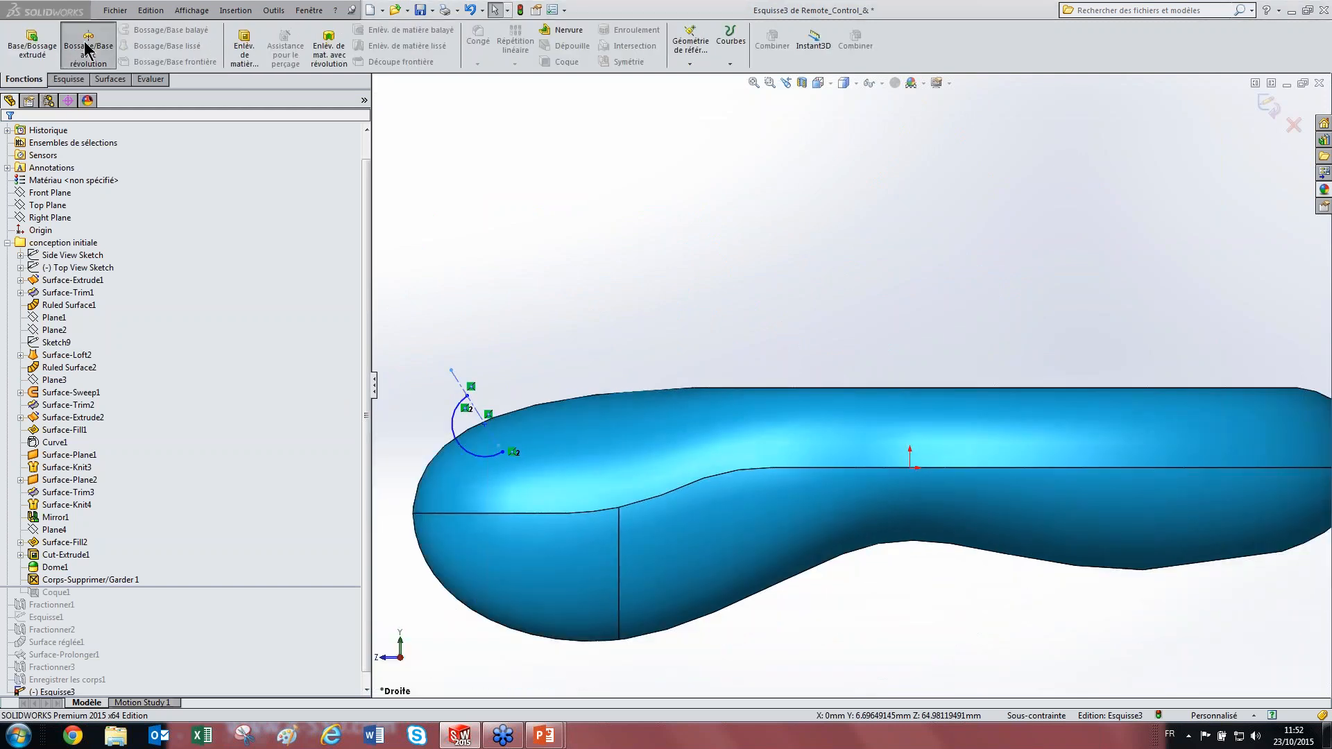
pyautogui.click(698, 379)
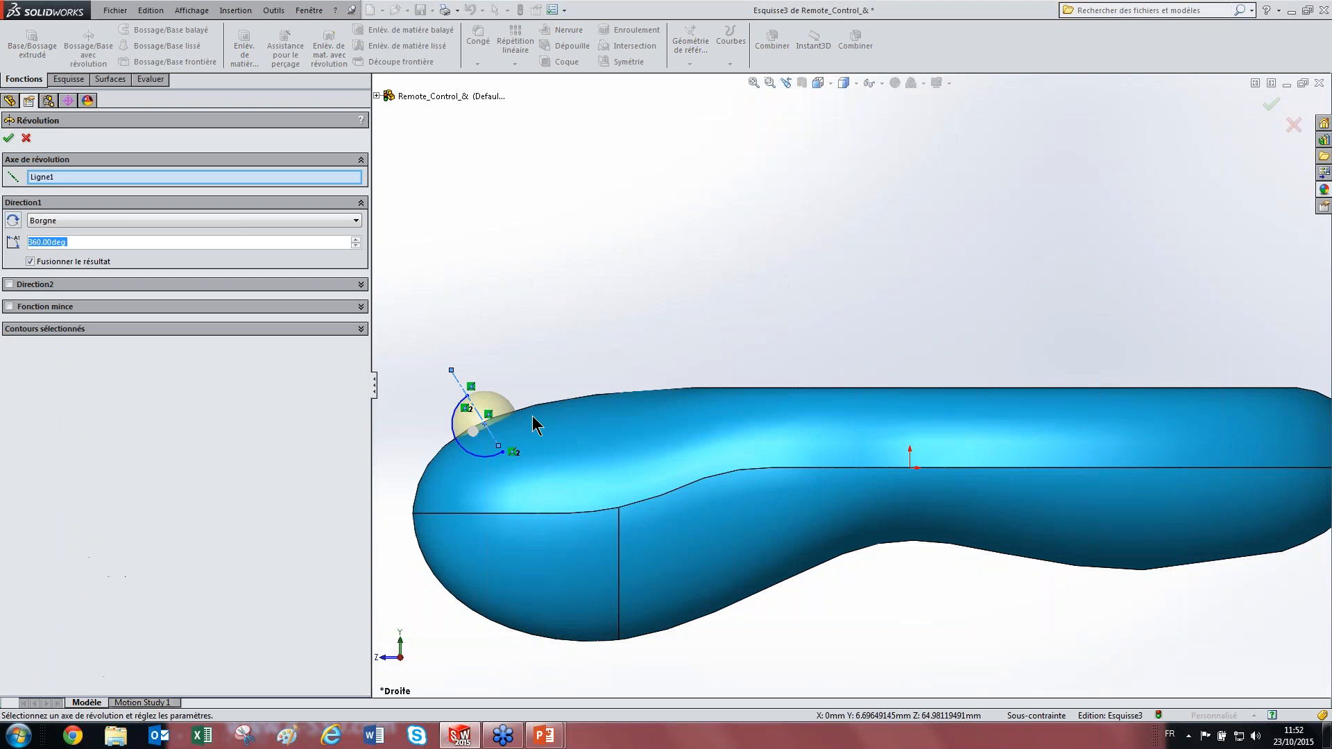
pyautogui.click(8, 137)
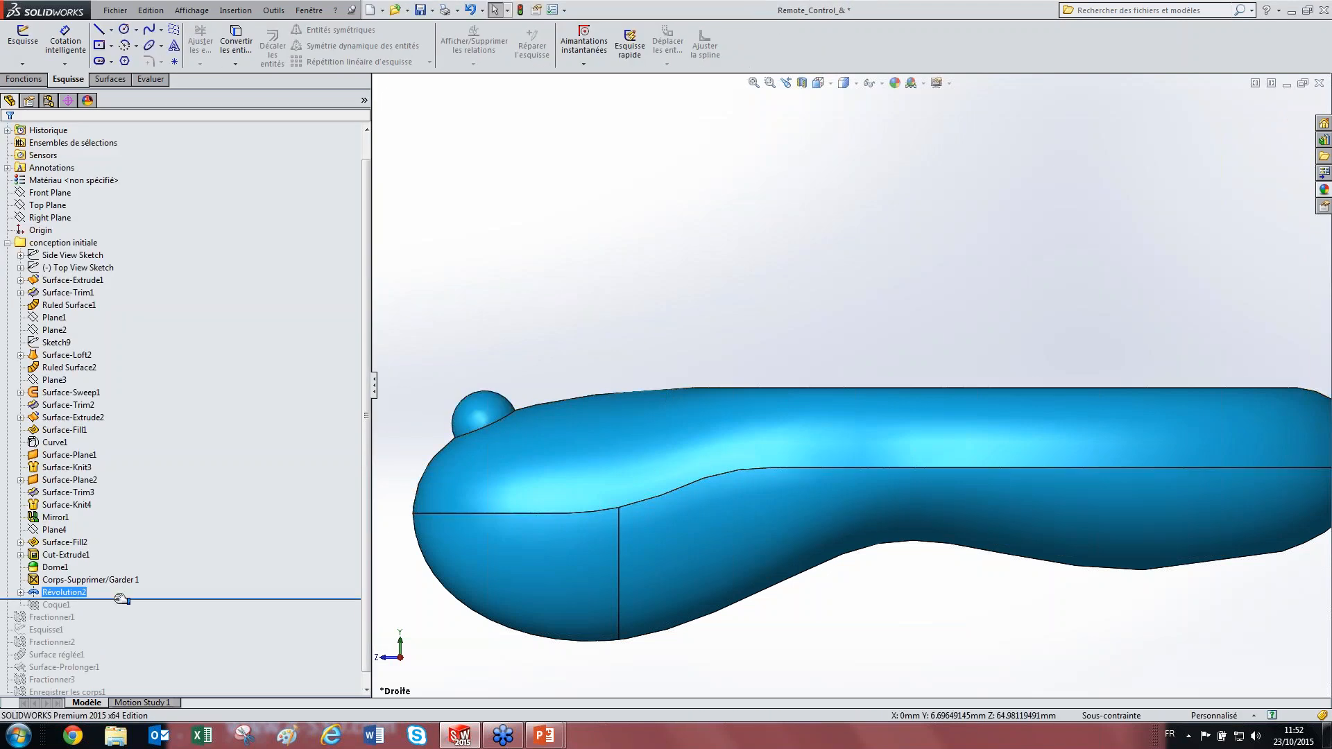
# Step: Roll the part forward past Enregistrer les corps1 and examine the shelled bump using a temporary section view on the Right Plane
pyautogui.moveTo(121, 598); pyautogui.dragTo(120, 699)
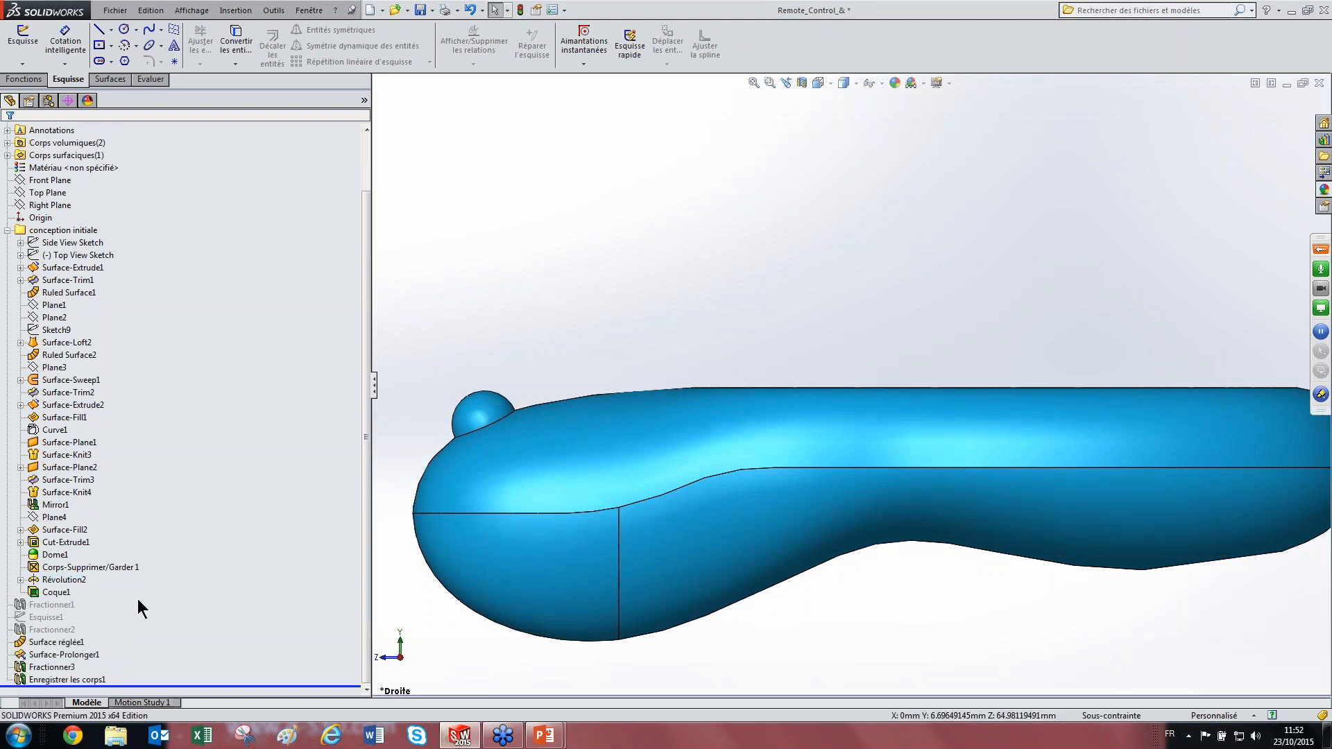
pyautogui.click(802, 82)
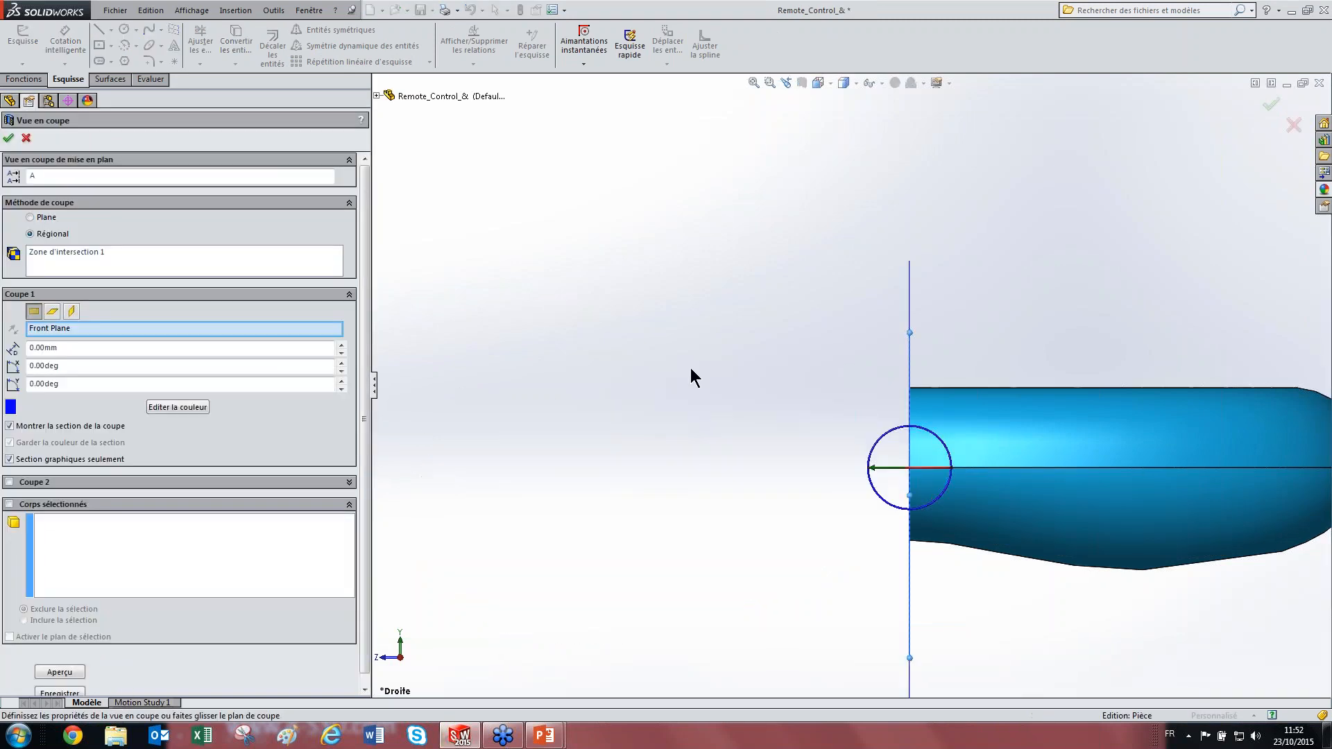
pyautogui.click(70, 311)
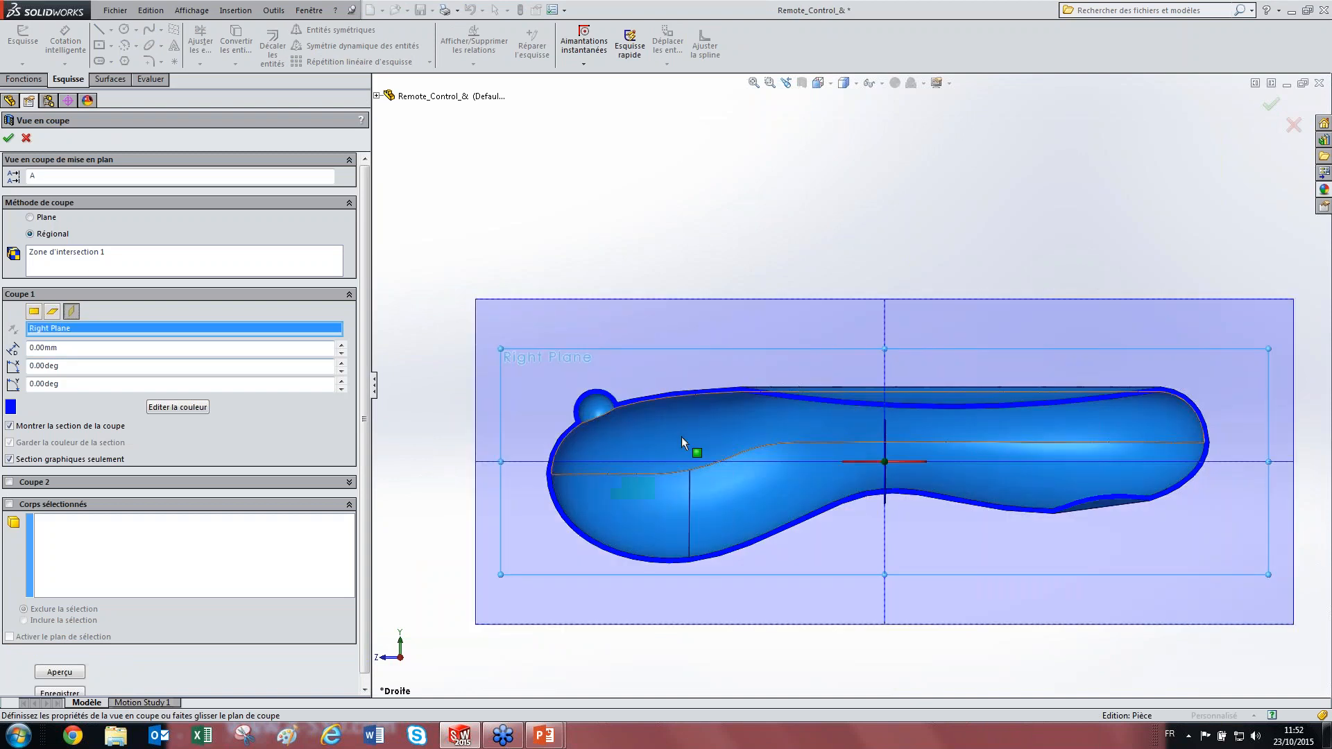
pyautogui.scroll(-5, 605, 398)
pyautogui.scroll(-7, 605, 399)
pyautogui.press('Escape')
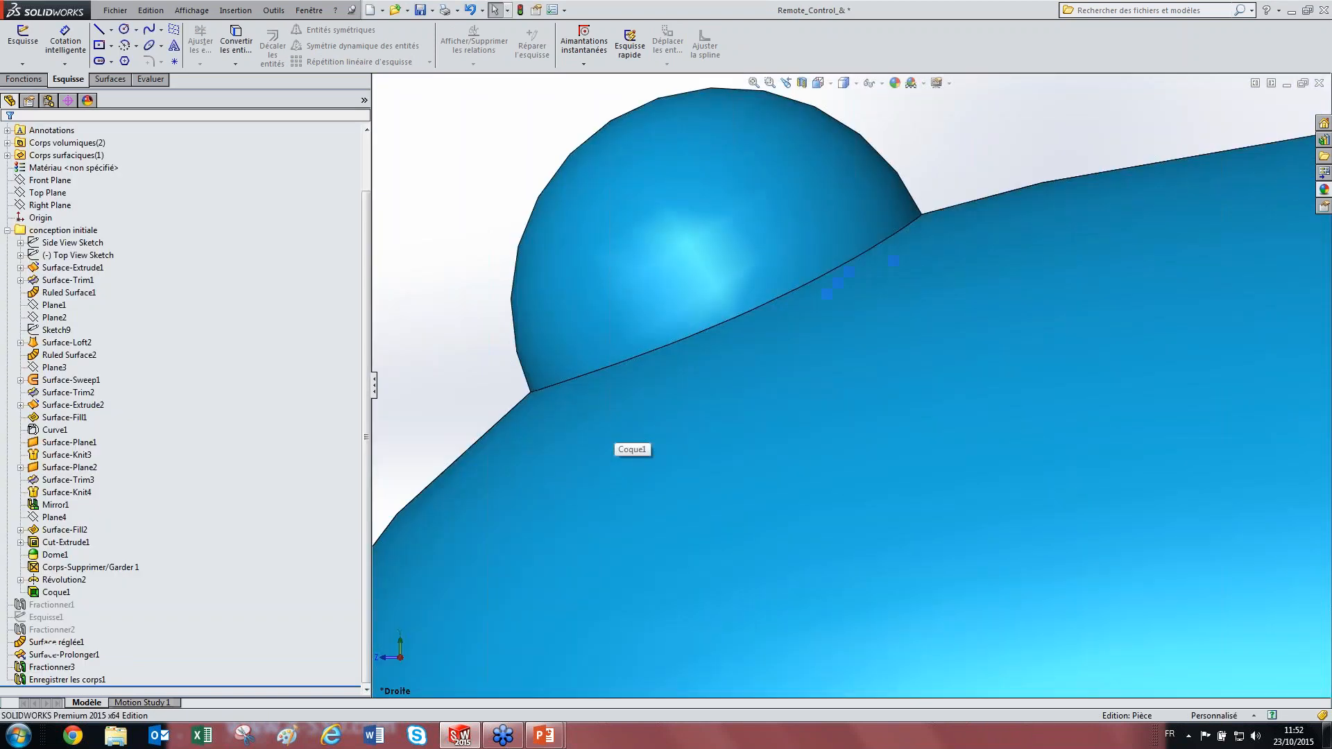
pyautogui.scroll(5, 691, 343)
pyautogui.scroll(2, 691, 343)
pyautogui.moveTo(691, 344); pyautogui.dragTo(760, 388, button='middle')
pyautogui.scroll(3, 760, 388)
pyautogui.scroll(-2, 1015, 341)
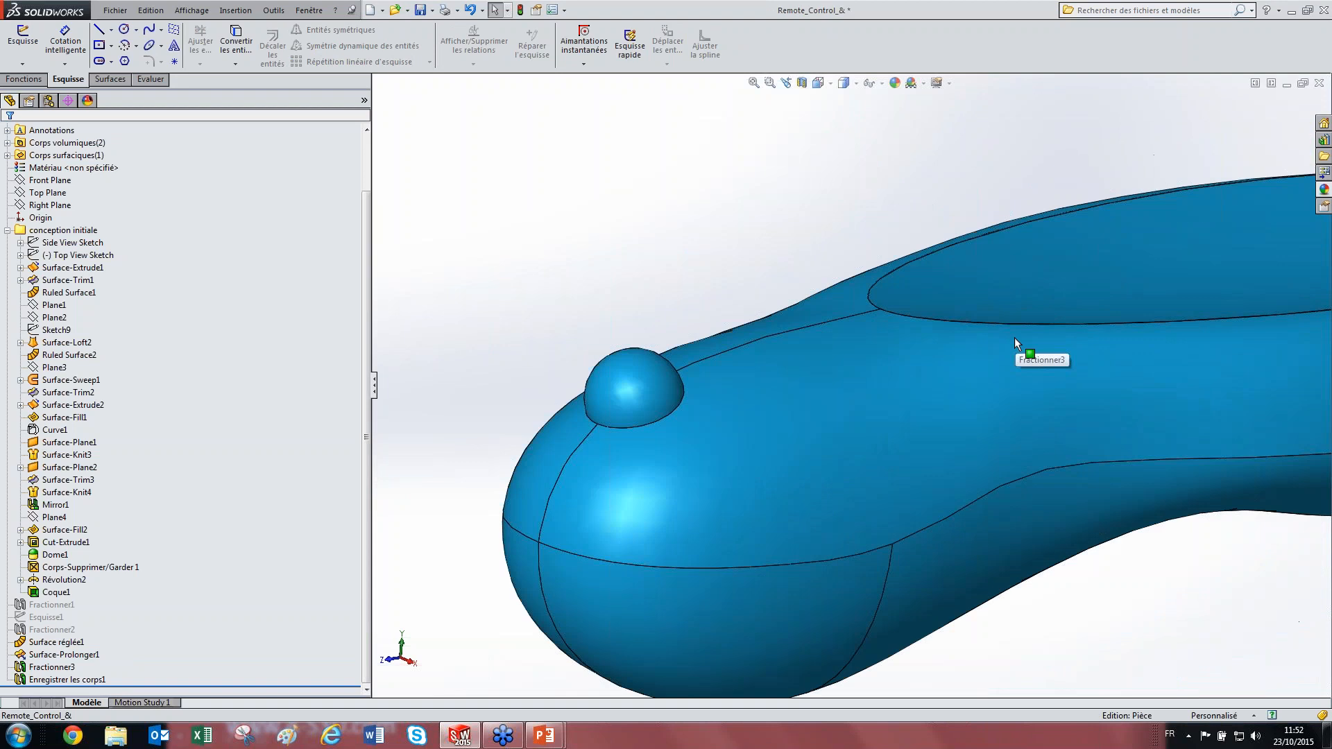
pyautogui.scroll(1, 889, 380)
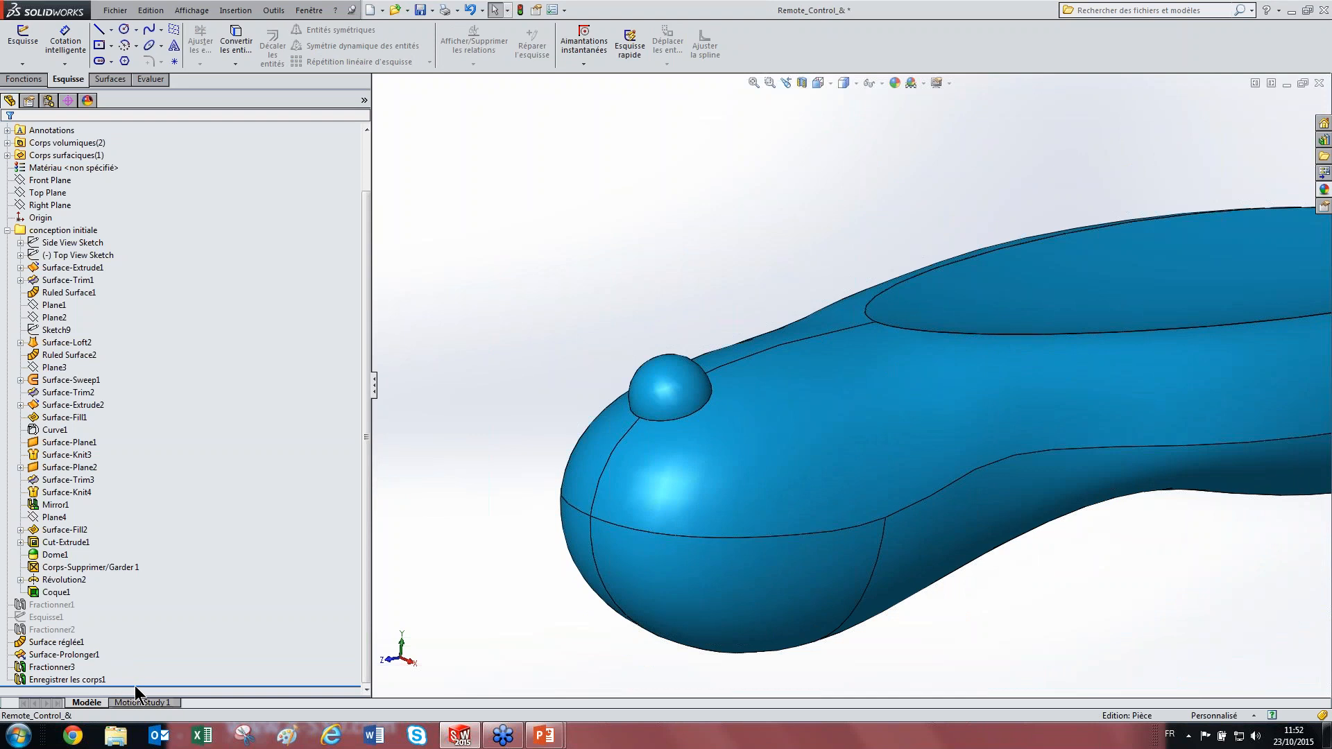
# Step: Roll back to before Coque1 and fillet the two edges around the base of the spherical bump with a 5 mm radius
pyautogui.moveTo(135, 686); pyautogui.dragTo(160, 587)
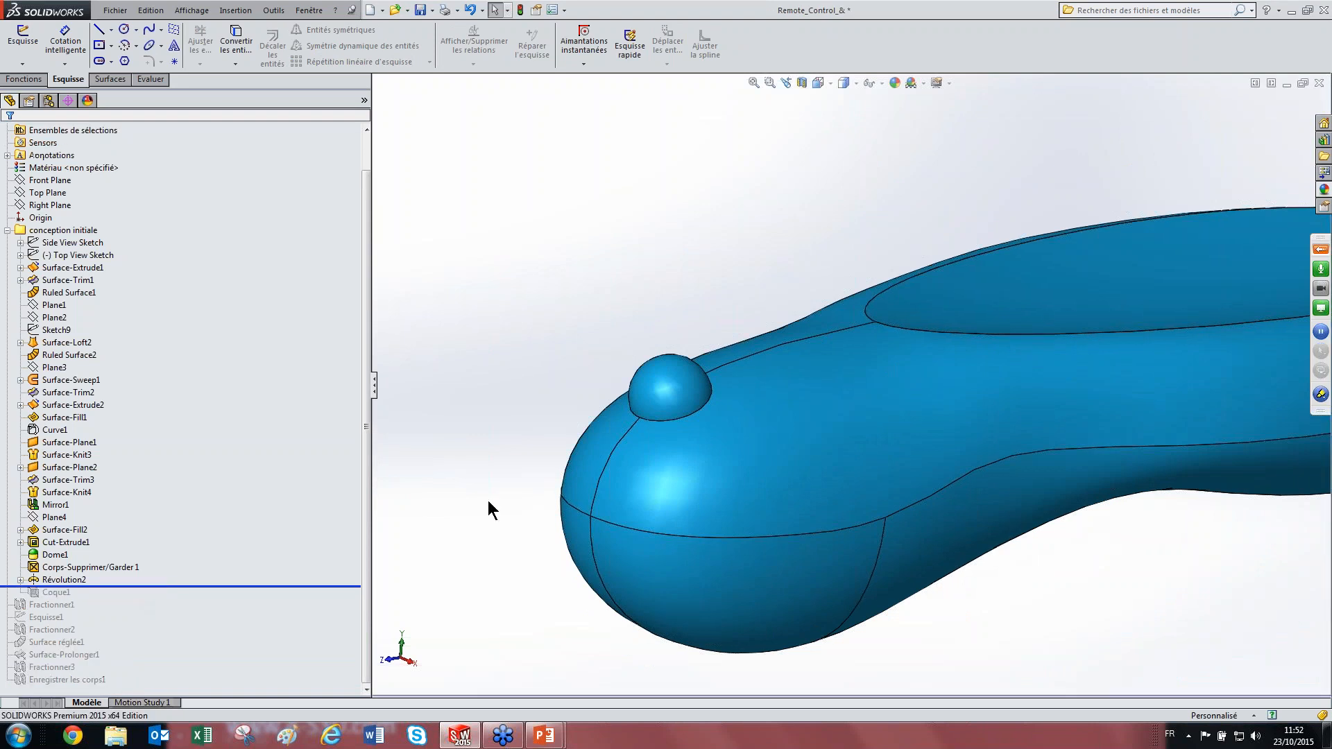
pyautogui.click(24, 78)
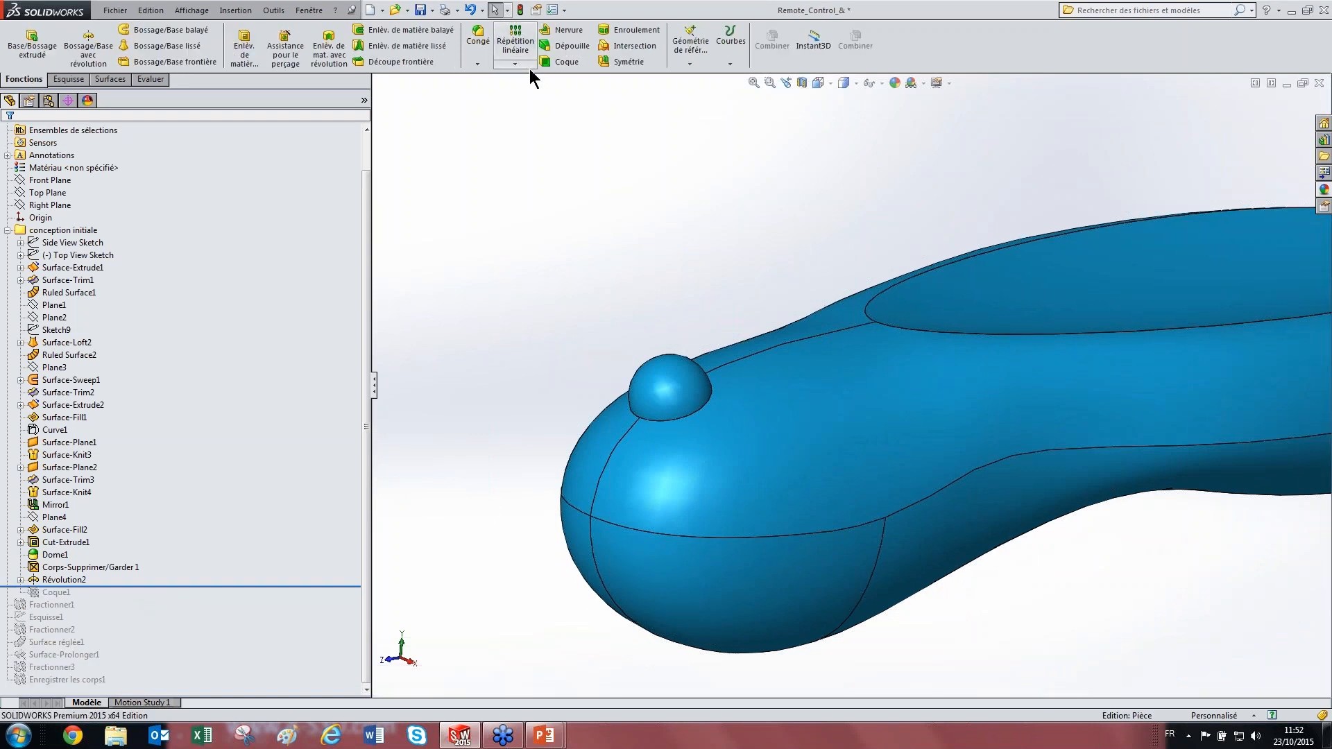
pyautogui.click(645, 421)
pyautogui.moveTo(500, 423); pyautogui.dragTo(618, 444, button='middle')
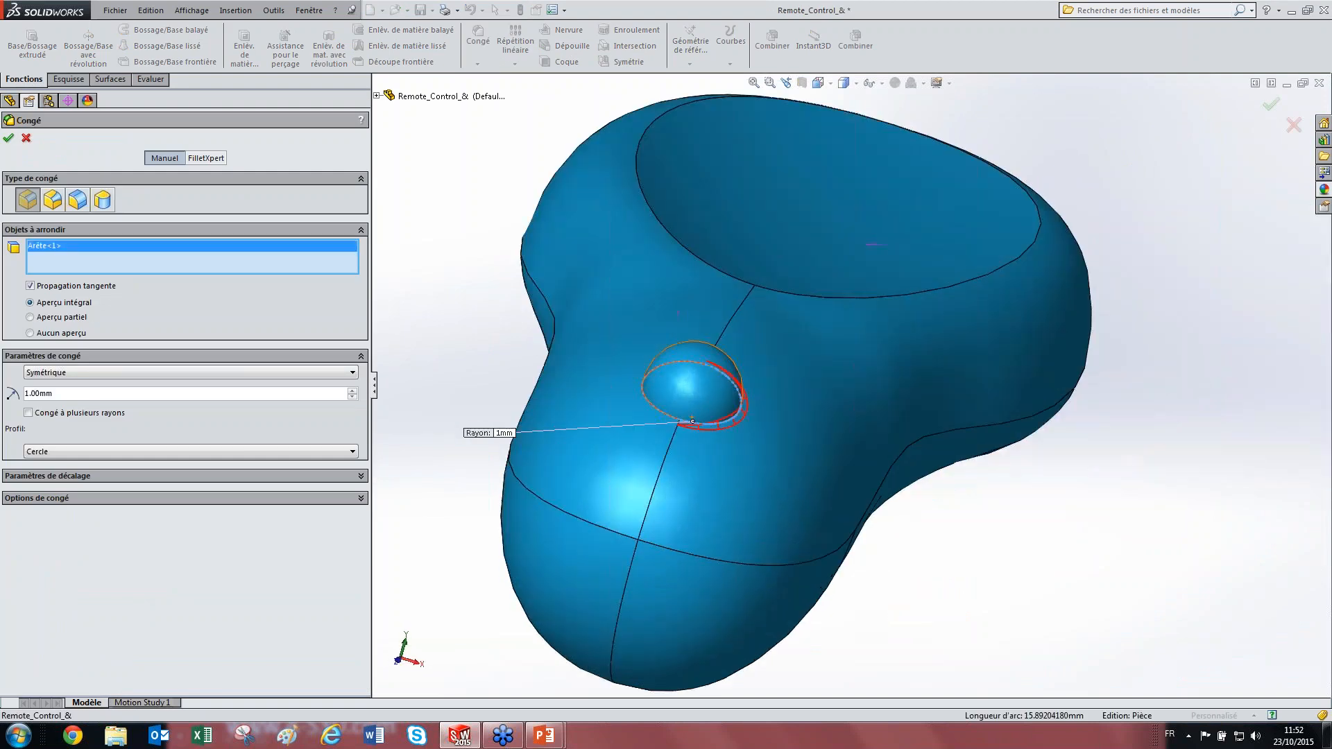
pyautogui.scroll(-4, 619, 444)
pyautogui.click(701, 375)
pyautogui.scroll(3, 704, 377)
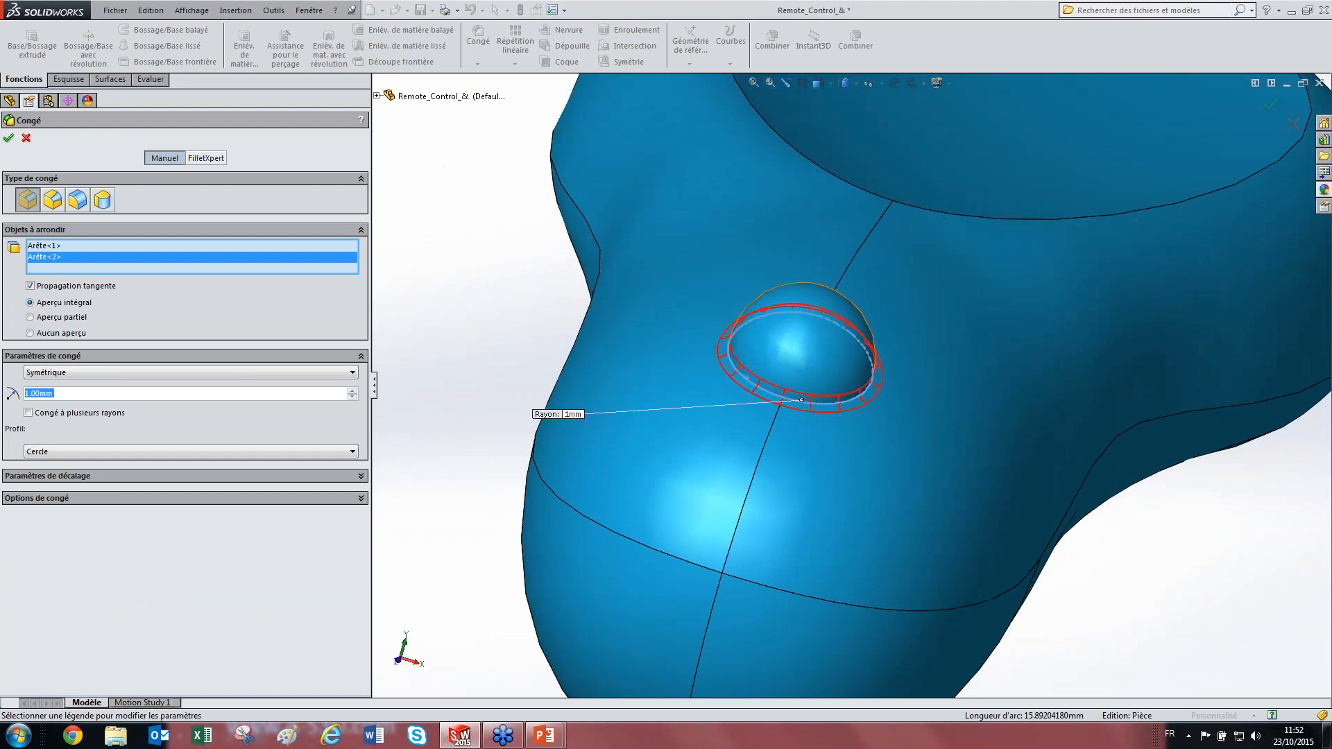
pyautogui.moveTo(704, 378); pyautogui.dragTo(610, 385, button='middle')
pyautogui.doubleClick(73, 394)
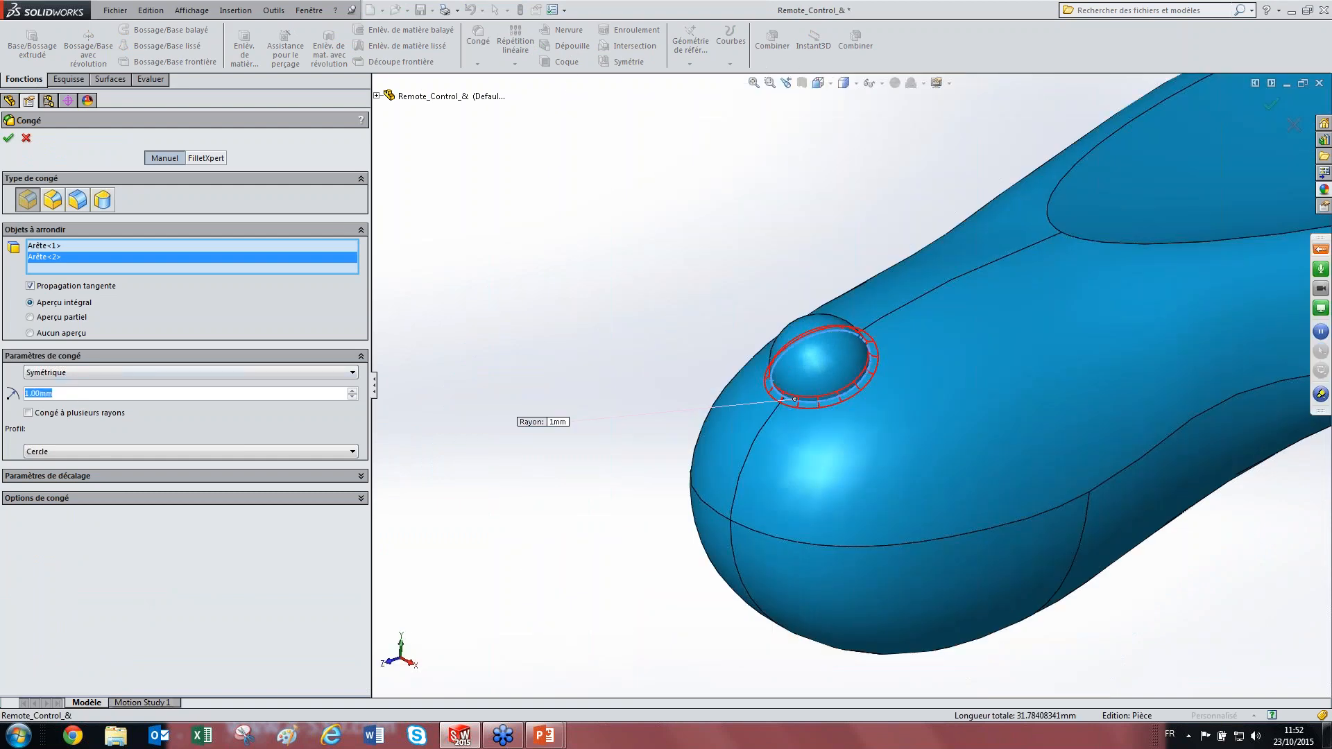
pyautogui.write('5')
pyautogui.press('Return')
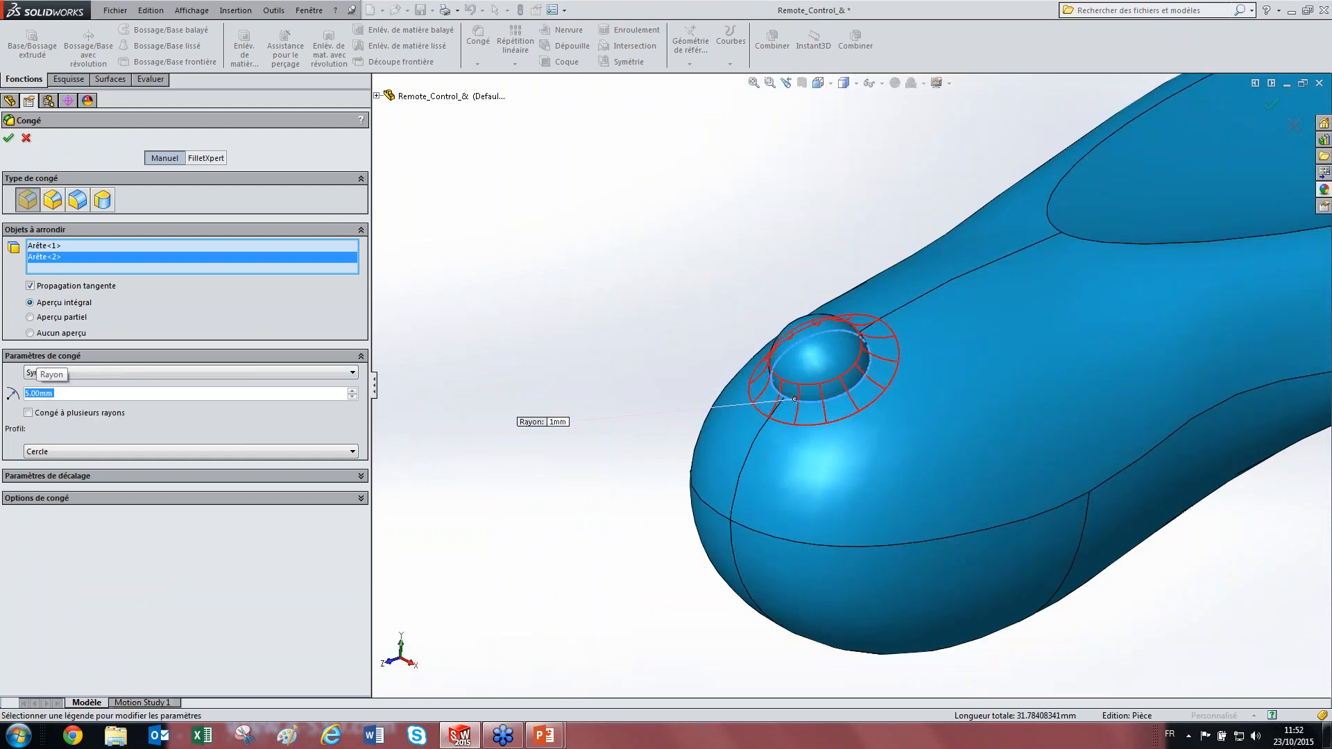
pyautogui.scroll(5, 1036, 279)
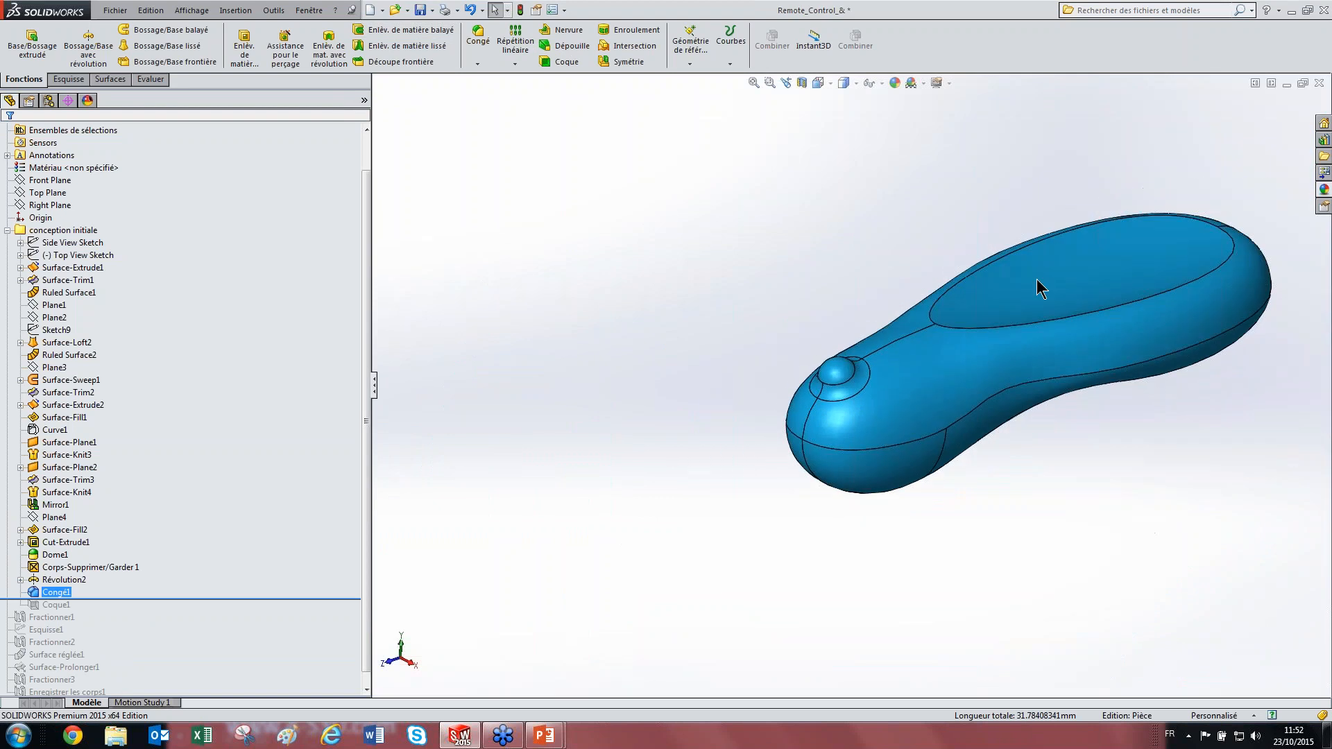
pyautogui.scroll(-3, 1036, 279)
pyautogui.moveTo(1103, 271); pyautogui.dragTo(1126, 310, button='middle')
pyautogui.scroll(3, 1126, 311)
pyautogui.scroll(-2, 1110, 312)
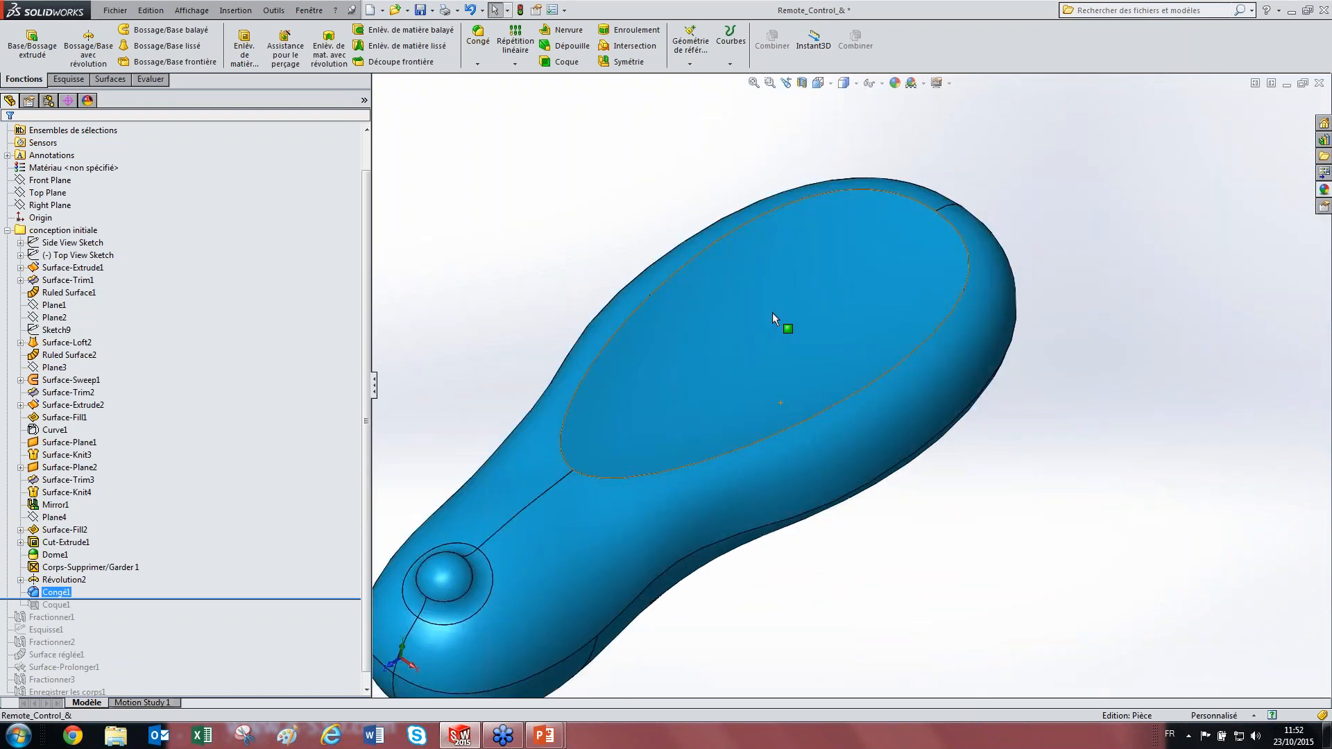
pyautogui.scroll(3, 772, 312)
pyautogui.moveTo(787, 350); pyautogui.dragTo(770, 195, button='middle')
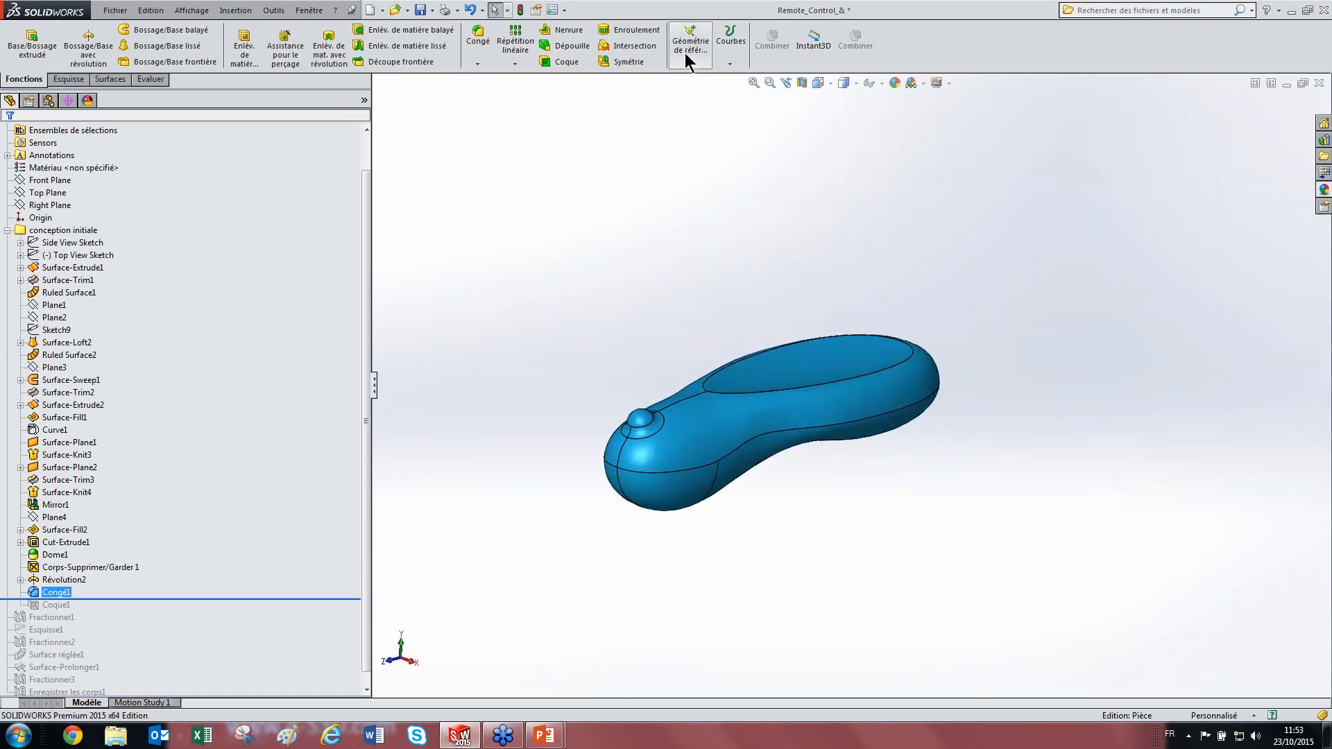
# Step: Start a new sketch on the Top Plane
pyautogui.click(46, 205)
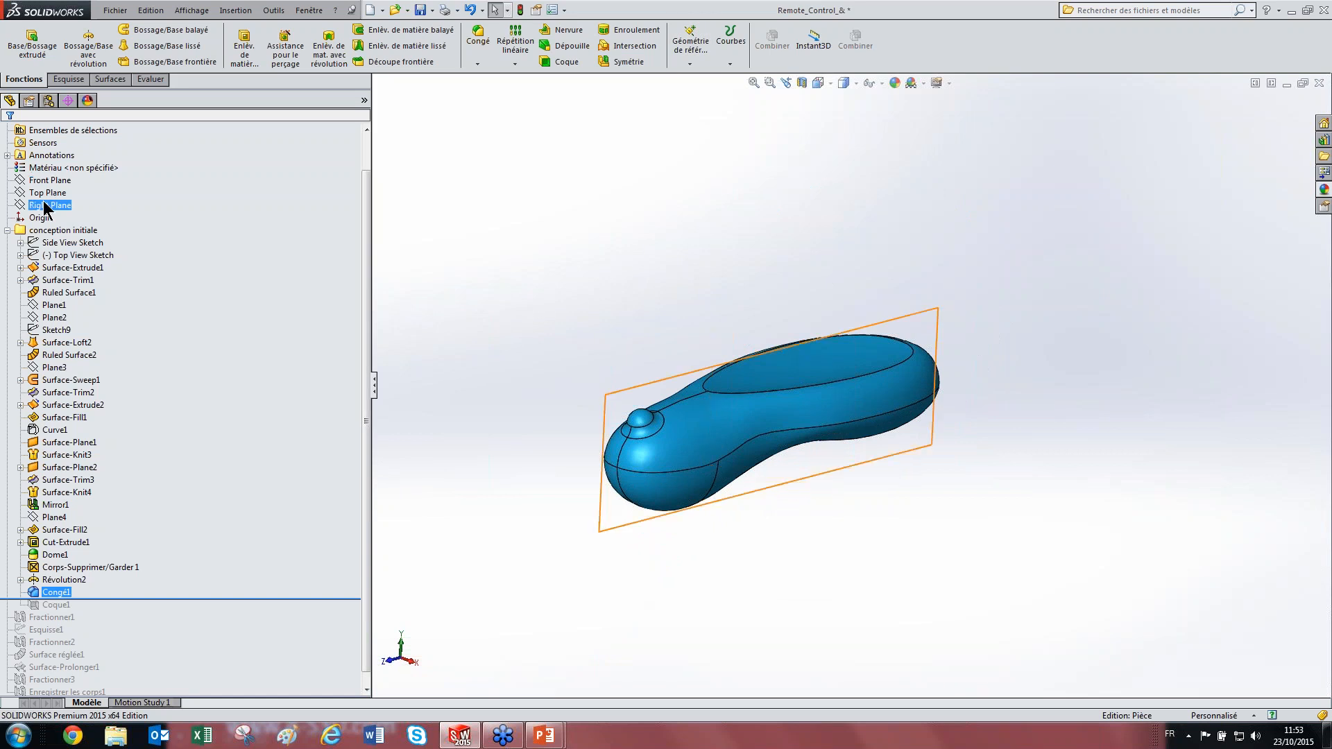
pyautogui.click(47, 193)
pyautogui.moveTo(451, 318); pyautogui.dragTo(497, 384, button='middle')
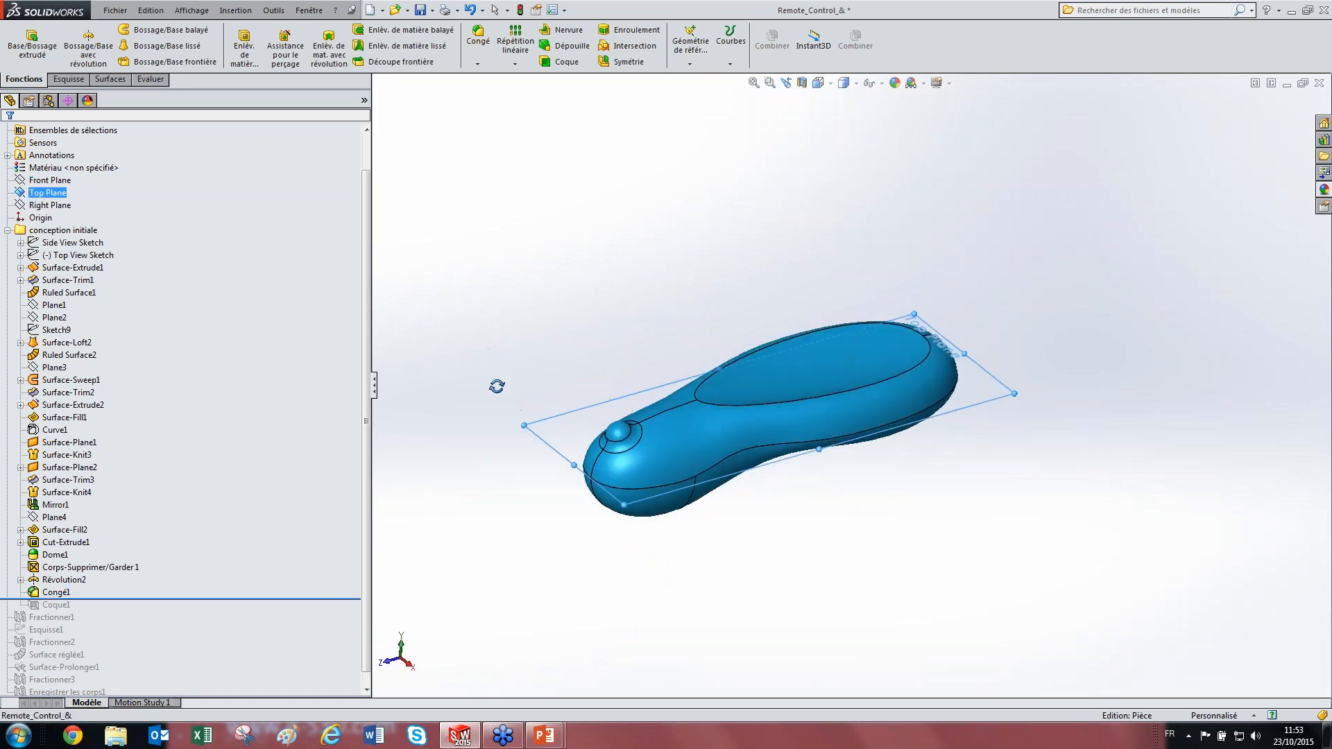
pyautogui.click(42, 194)
pyautogui.click(50, 156)
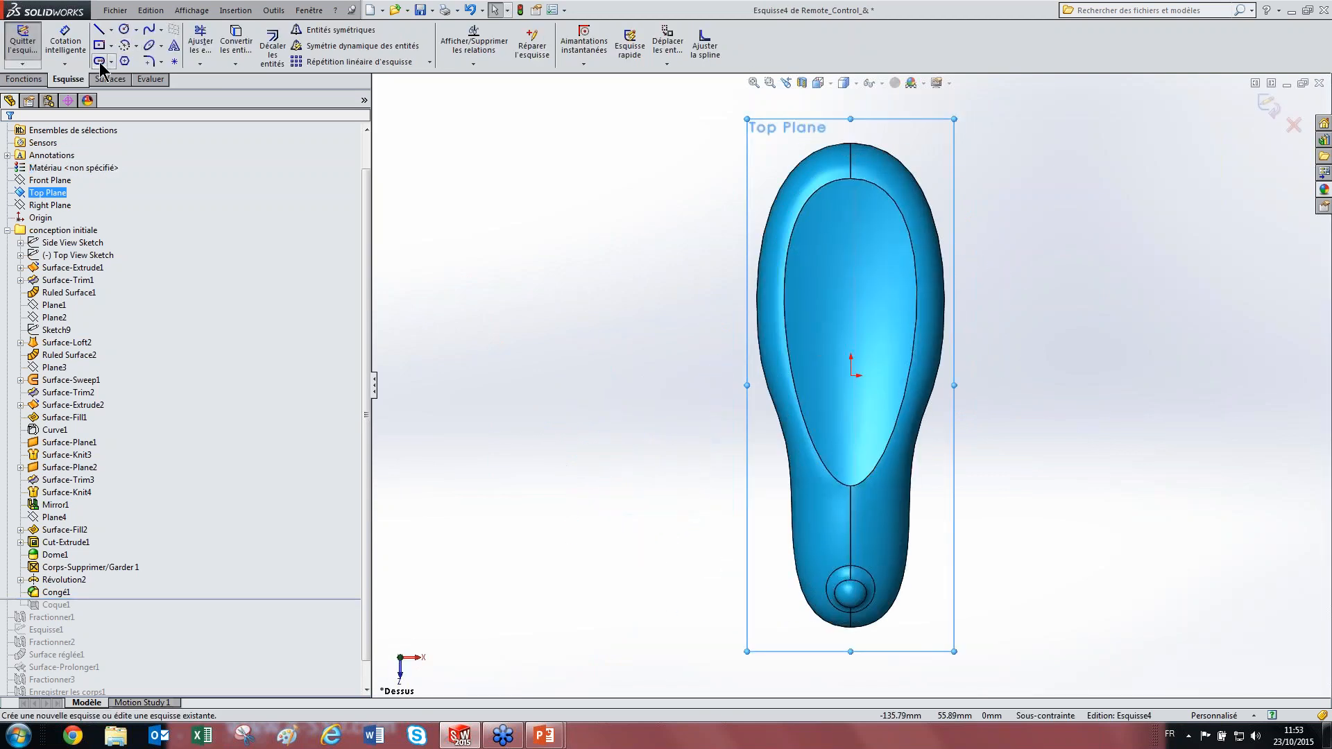
# Step: Sketch a centrepoint slot about 94 mm between centres and 21 mm wide along the remote's centreline, and shift it toward the round button
pyautogui.click(99, 61)
pyautogui.click(850, 299)
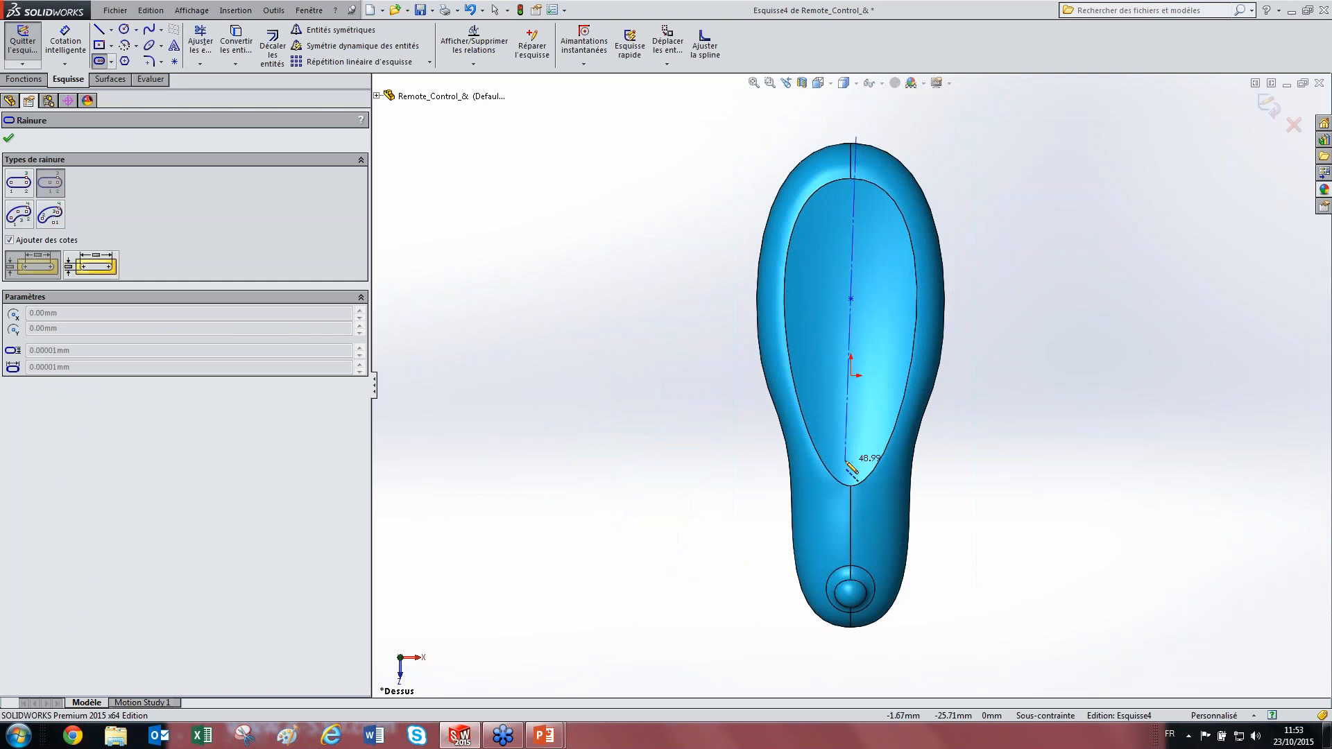
pyautogui.click(851, 455)
pyautogui.click(861, 453)
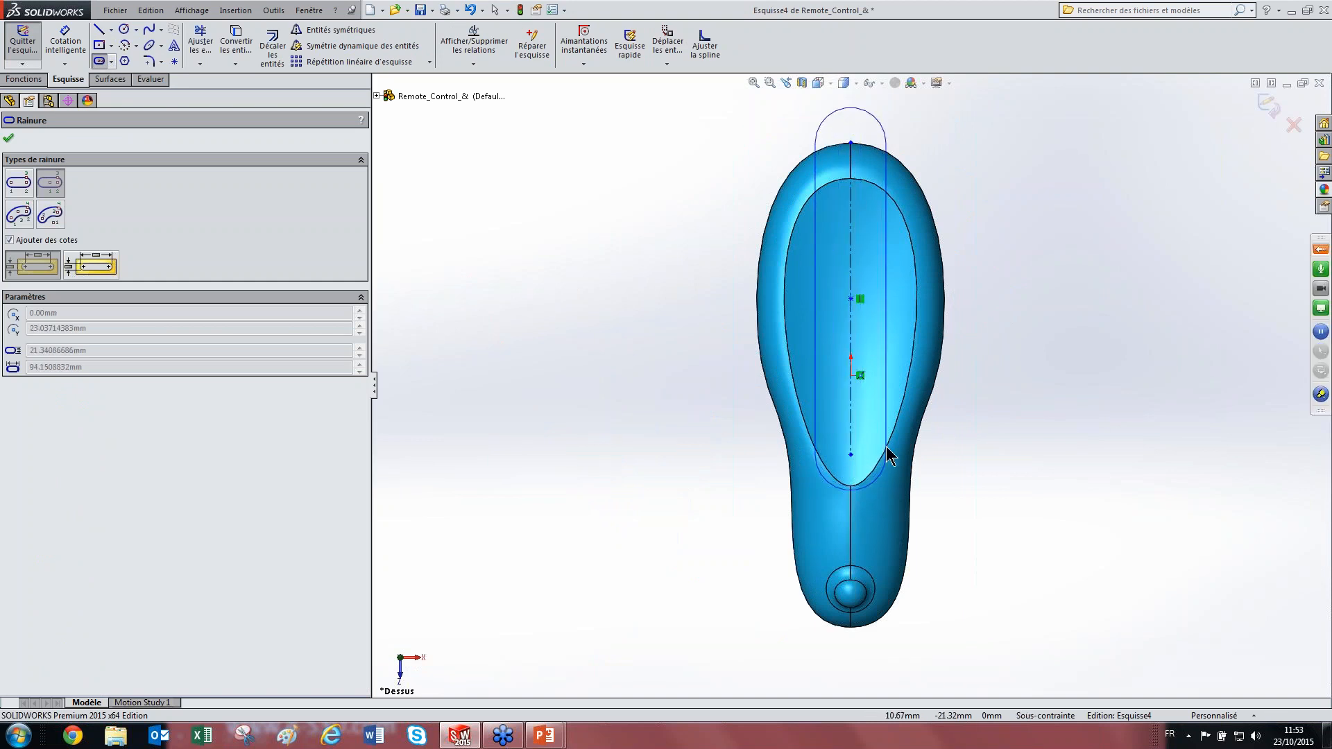
pyautogui.click(886, 446)
pyautogui.press('Escape')
pyautogui.moveTo(850, 299); pyautogui.dragTo(848, 357)
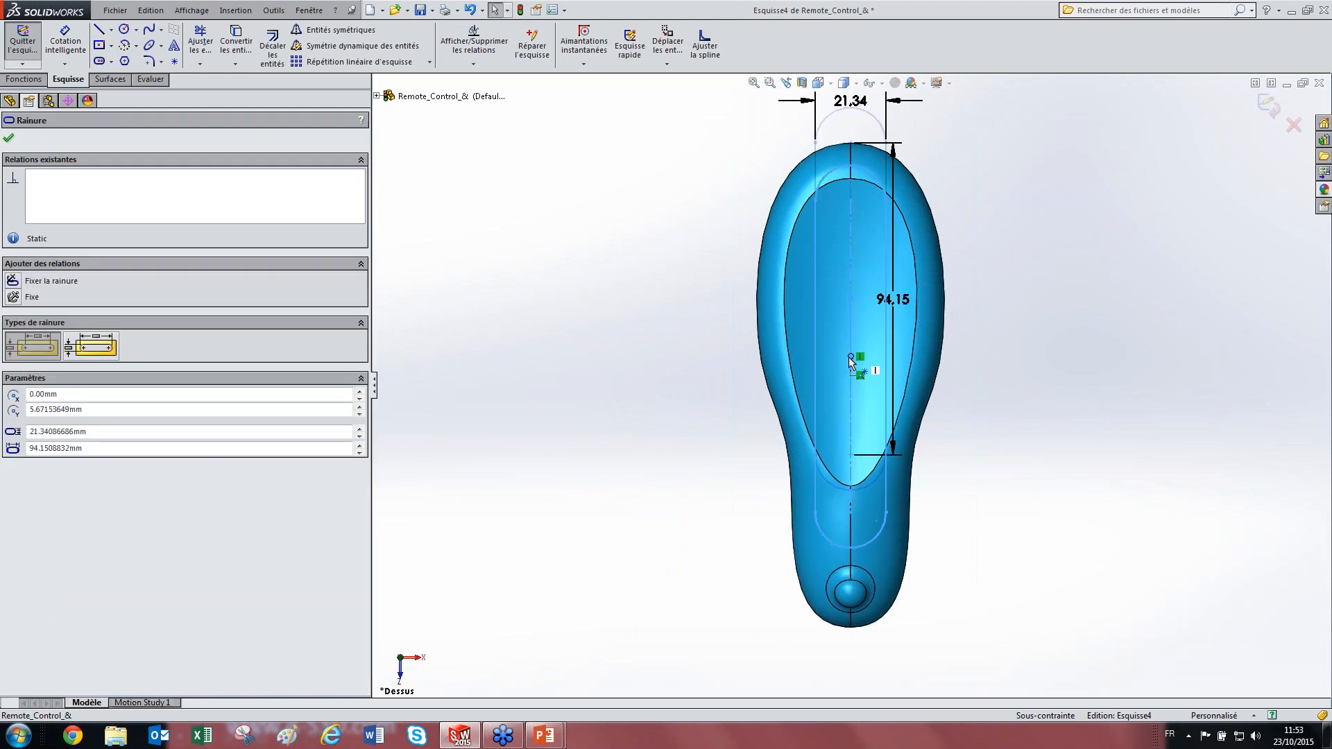
pyautogui.scroll(7, 848, 356)
pyautogui.scroll(-6, 890, 343)
pyautogui.scroll(-2, 889, 343)
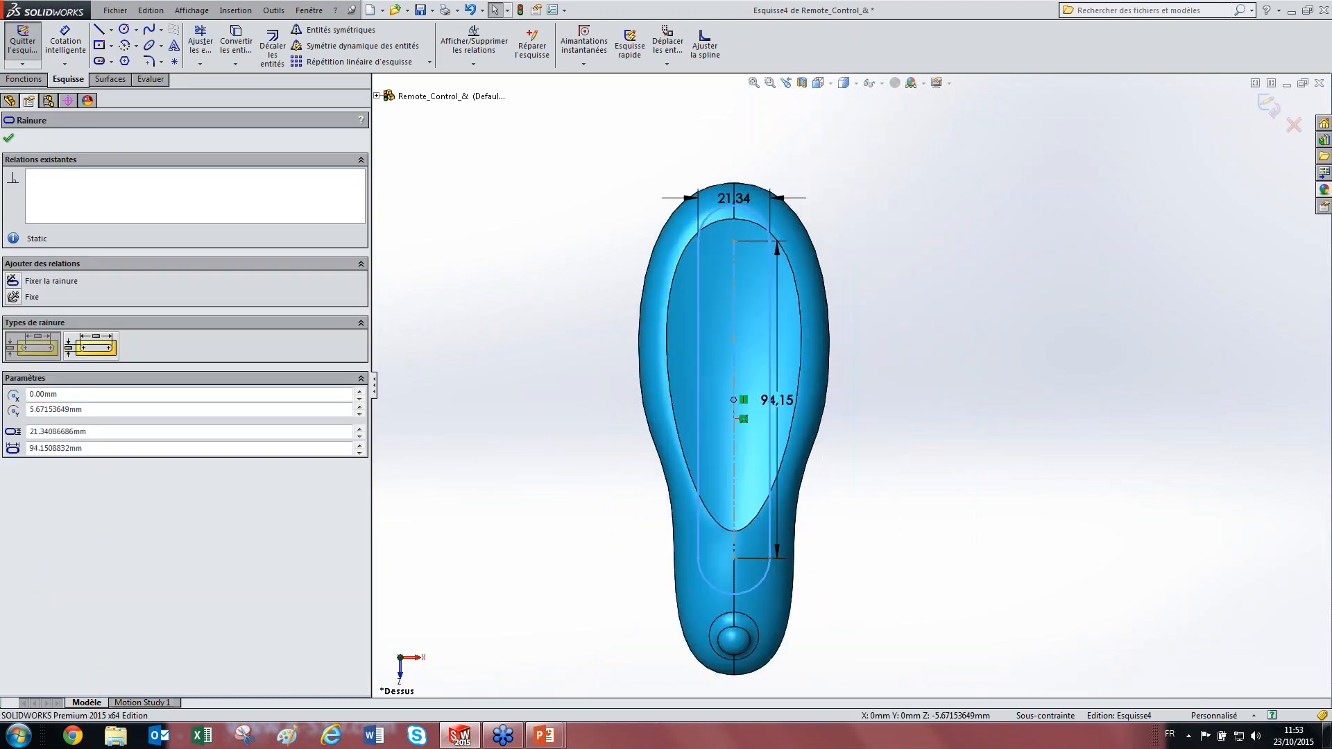
# Step: Set the slot's centre-to-centre length to 50 mm and move the slot inside the oval top face
pyautogui.doubleClick(777, 400)
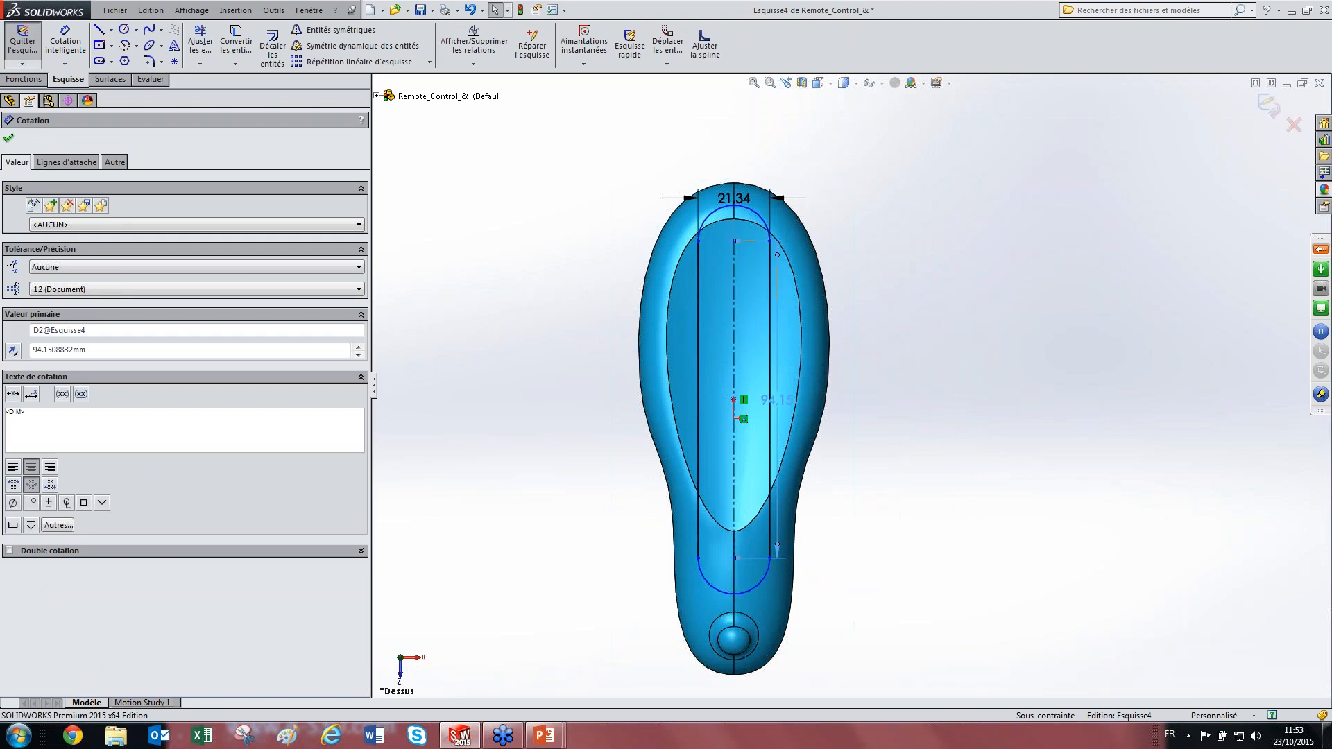
pyautogui.write('50')
pyautogui.press('Return')
pyautogui.press('Escape')
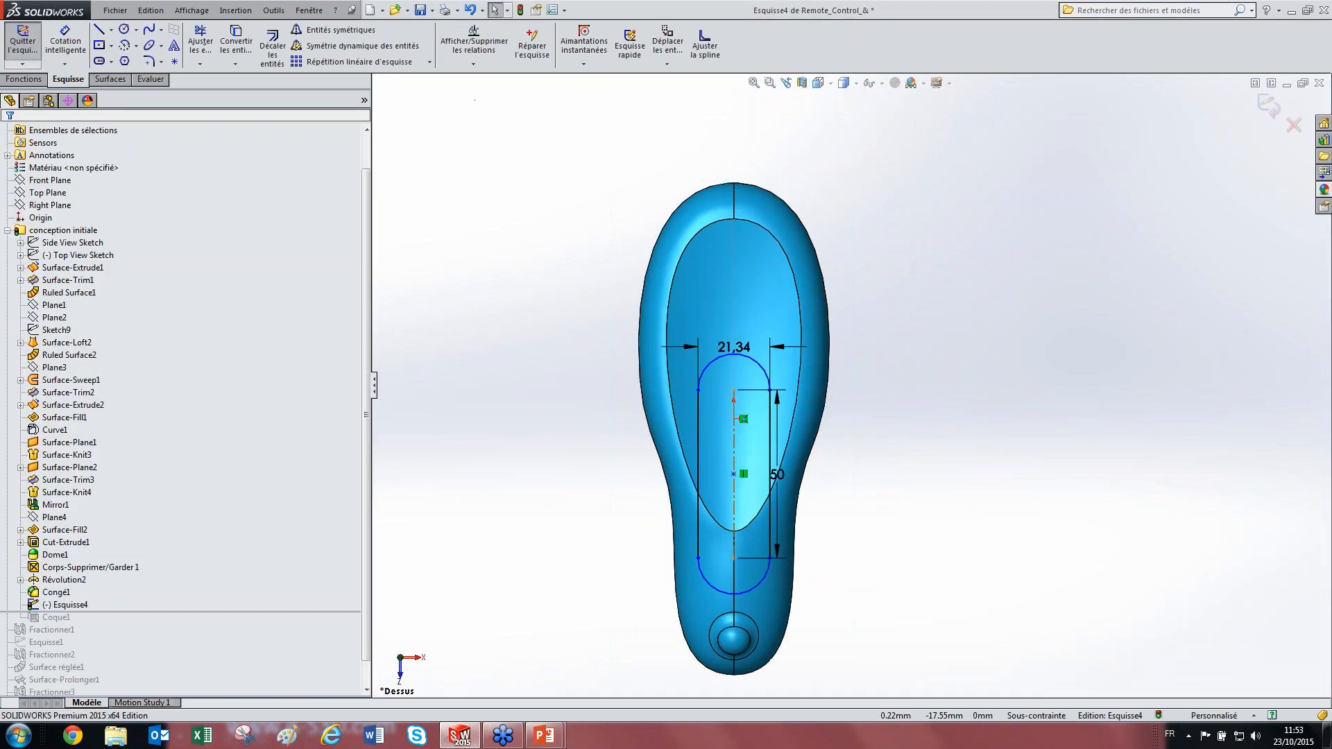
pyautogui.moveTo(734, 475); pyautogui.dragTo(734, 364)
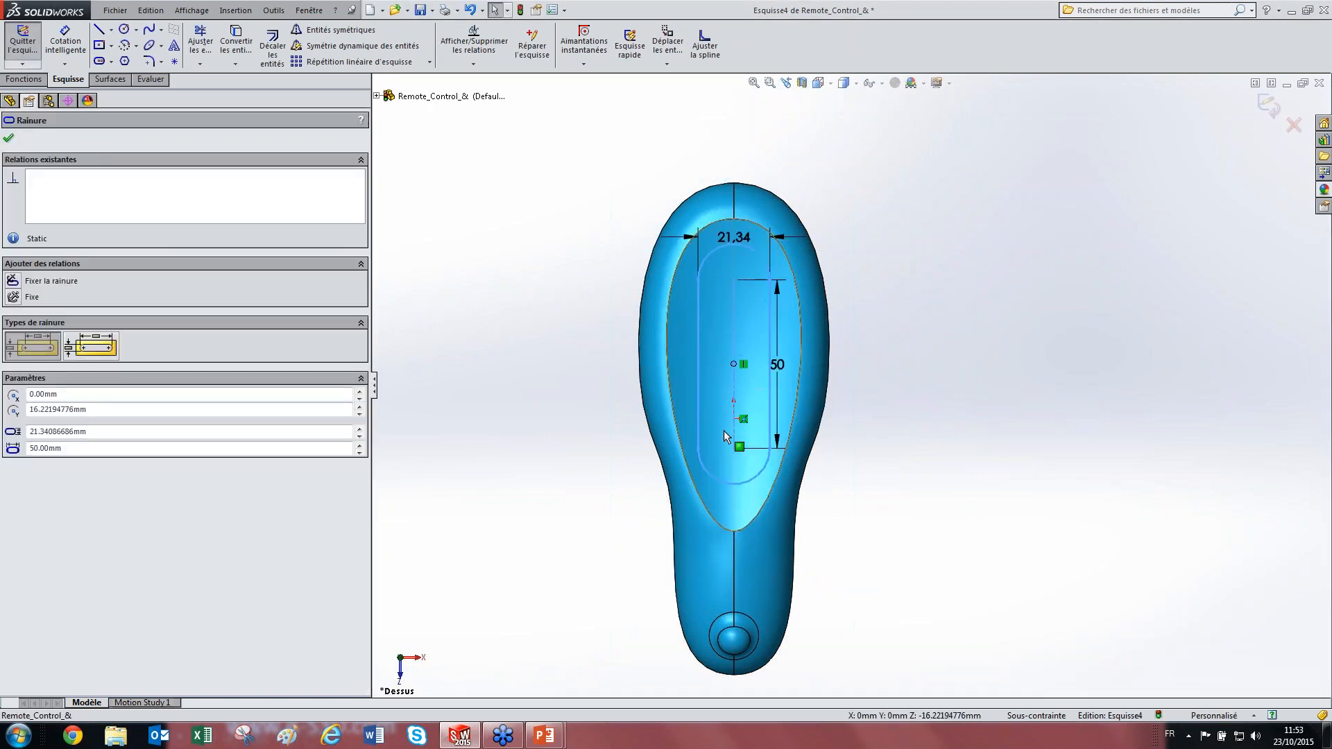
pyautogui.press('Escape')
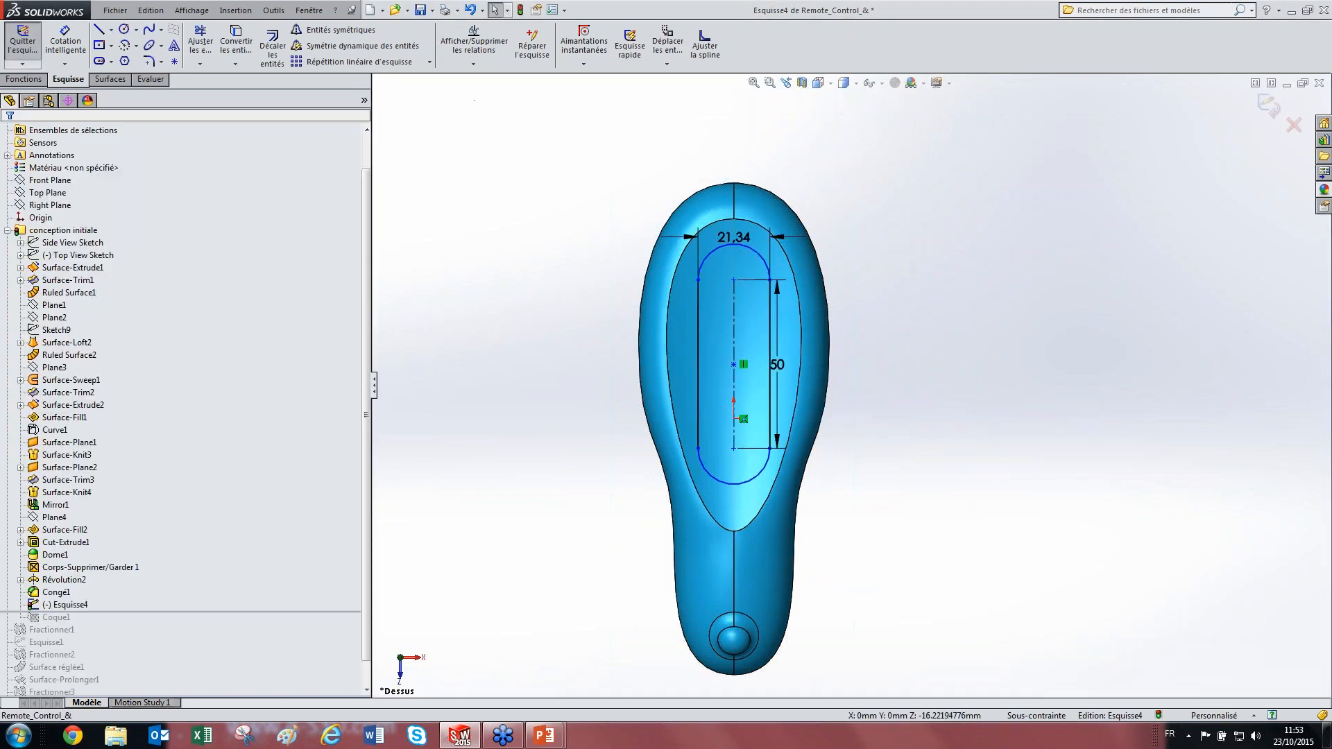
# Step: Cut-extrude the slot sketch upward through the oval face with the end condition Jusqu'à la prochaine surface
pyautogui.click(24, 79)
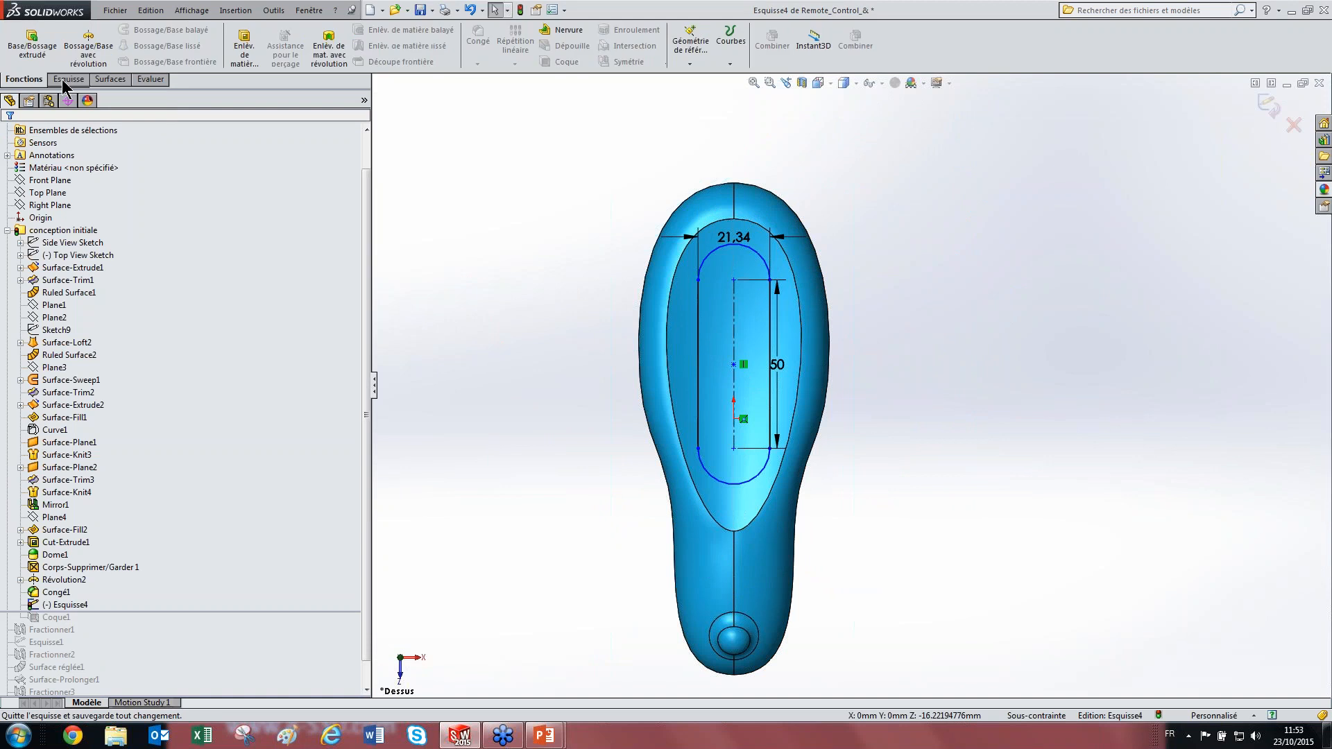
pyautogui.click(250, 44)
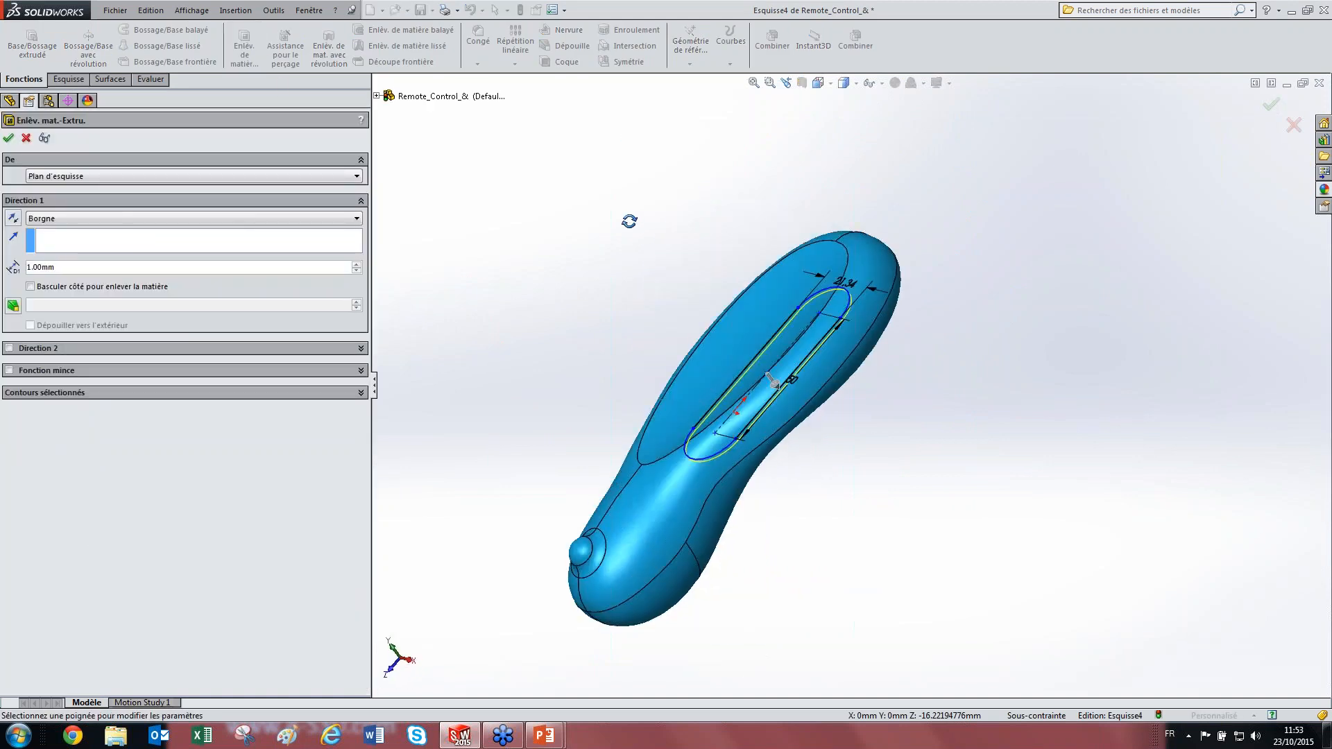
pyautogui.moveTo(633, 463); pyautogui.dragTo(924, 431, button='middle')
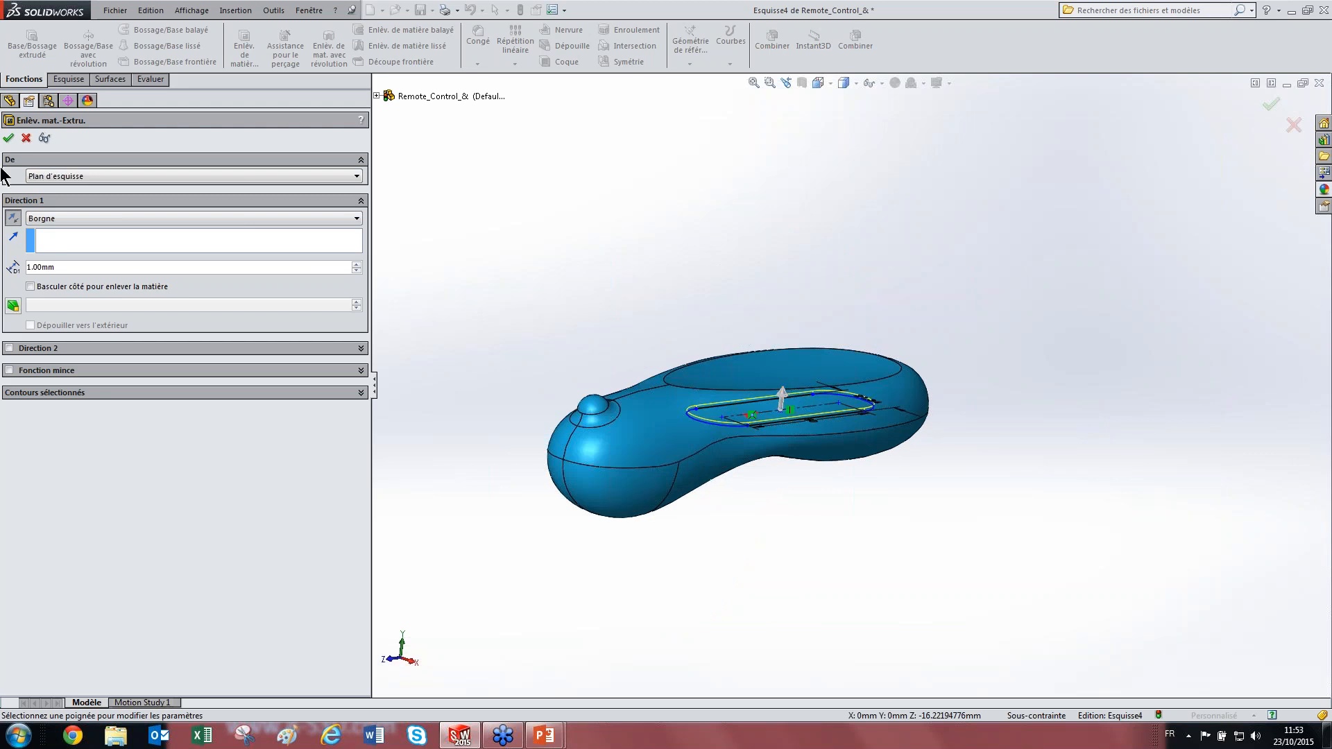
pyautogui.click(84, 218)
pyautogui.click(140, 262)
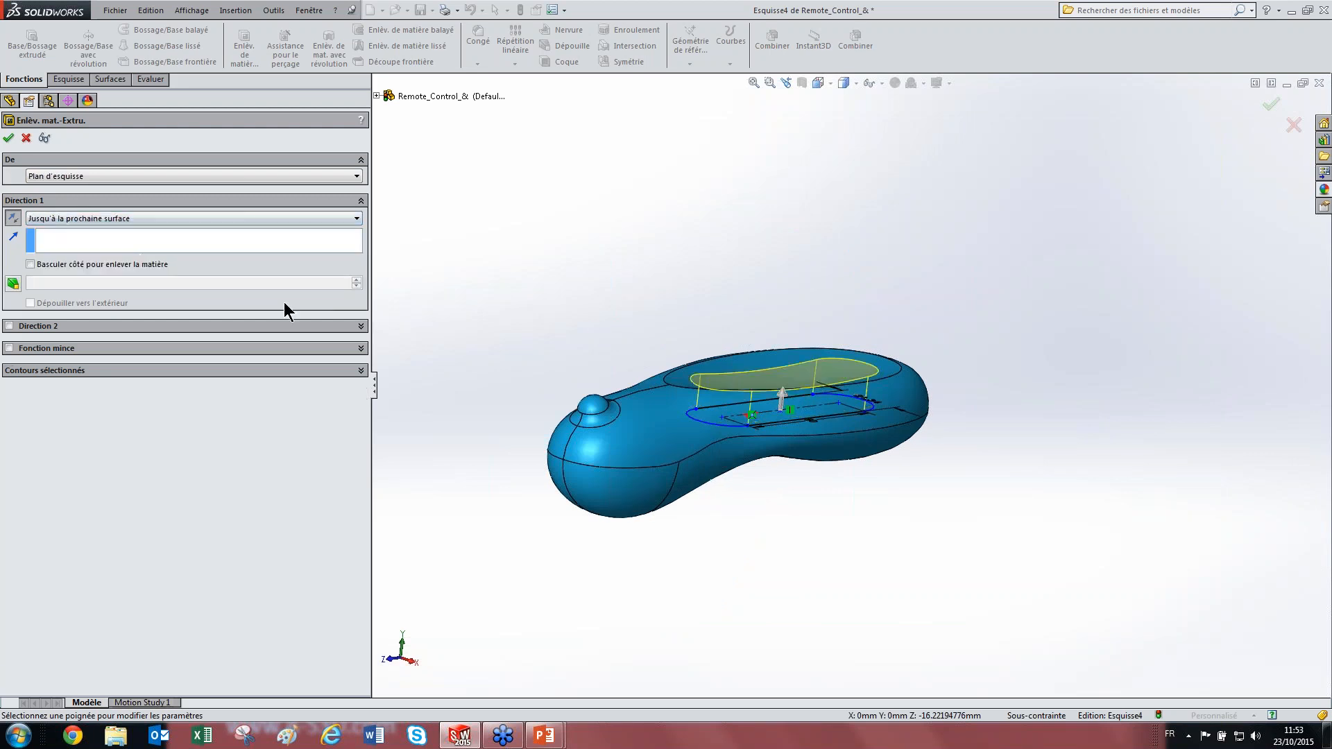
pyautogui.click(9, 142)
pyautogui.scroll(-3, 814, 340)
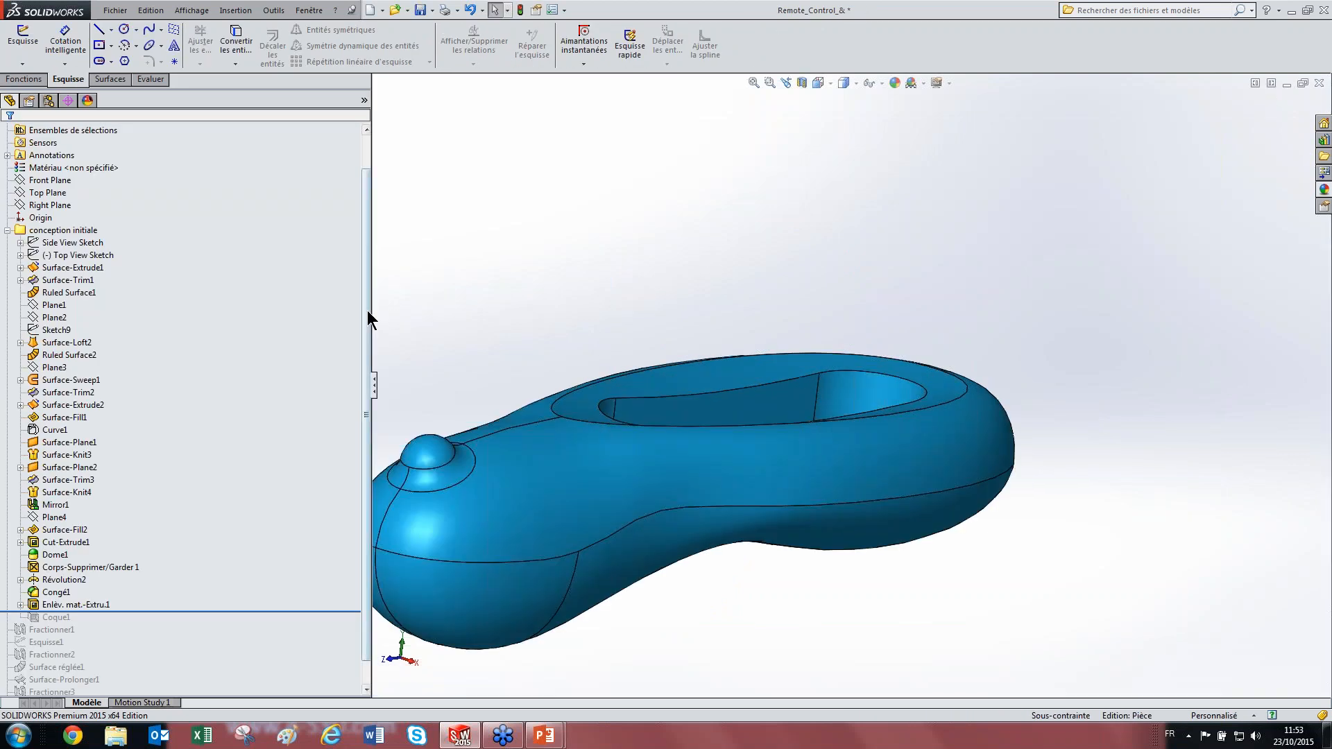
pyautogui.hotkey('ctrl', '7')
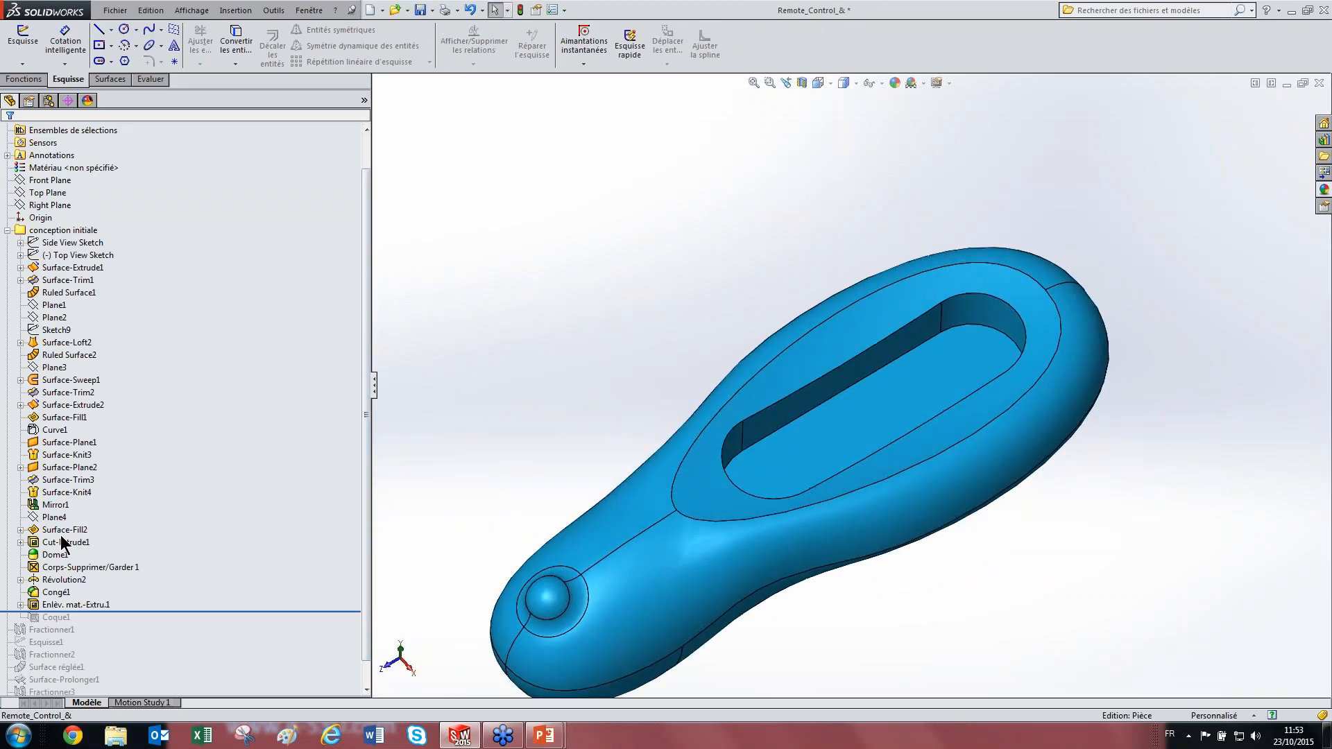
# Step: Roll the model forward to its last feature to check the rebuild, and roll it back to just before the slot cut
pyautogui.moveTo(125, 613); pyautogui.dragTo(224, 676)
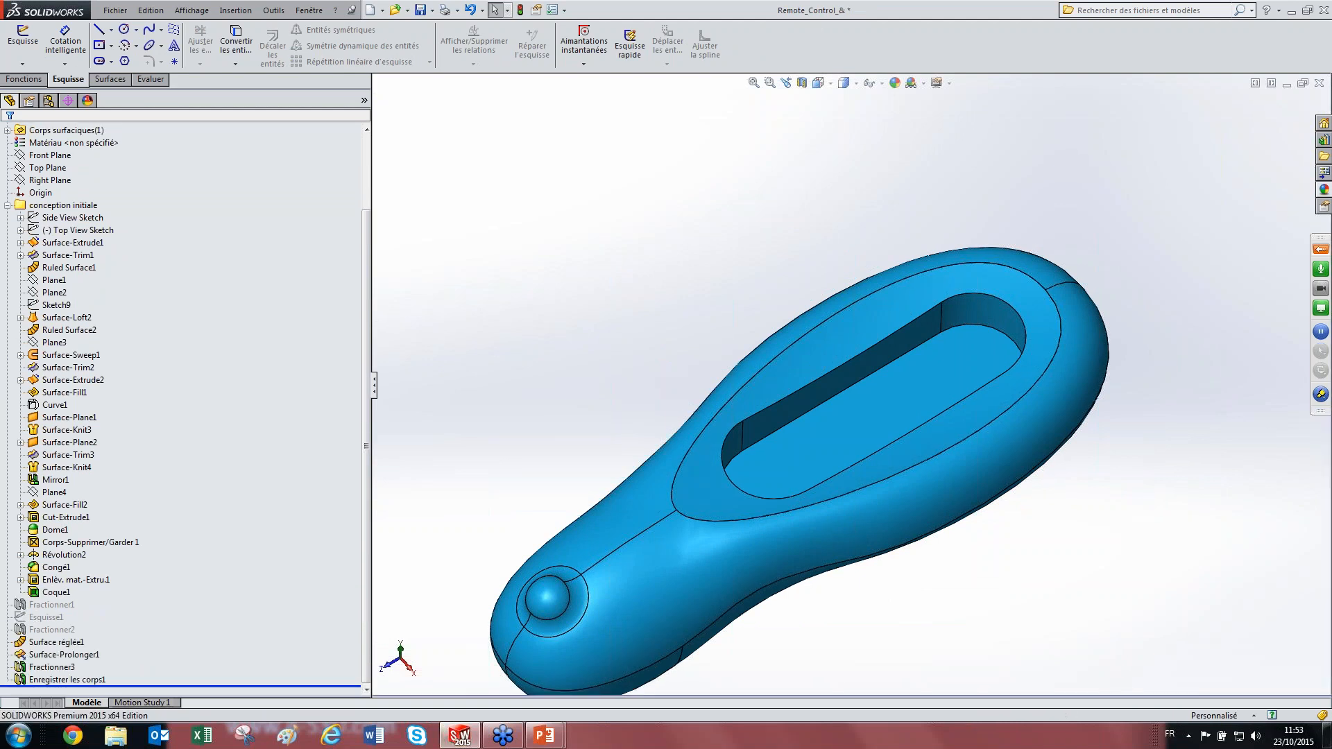
pyautogui.moveTo(654, 395); pyautogui.dragTo(749, 344, button='middle')
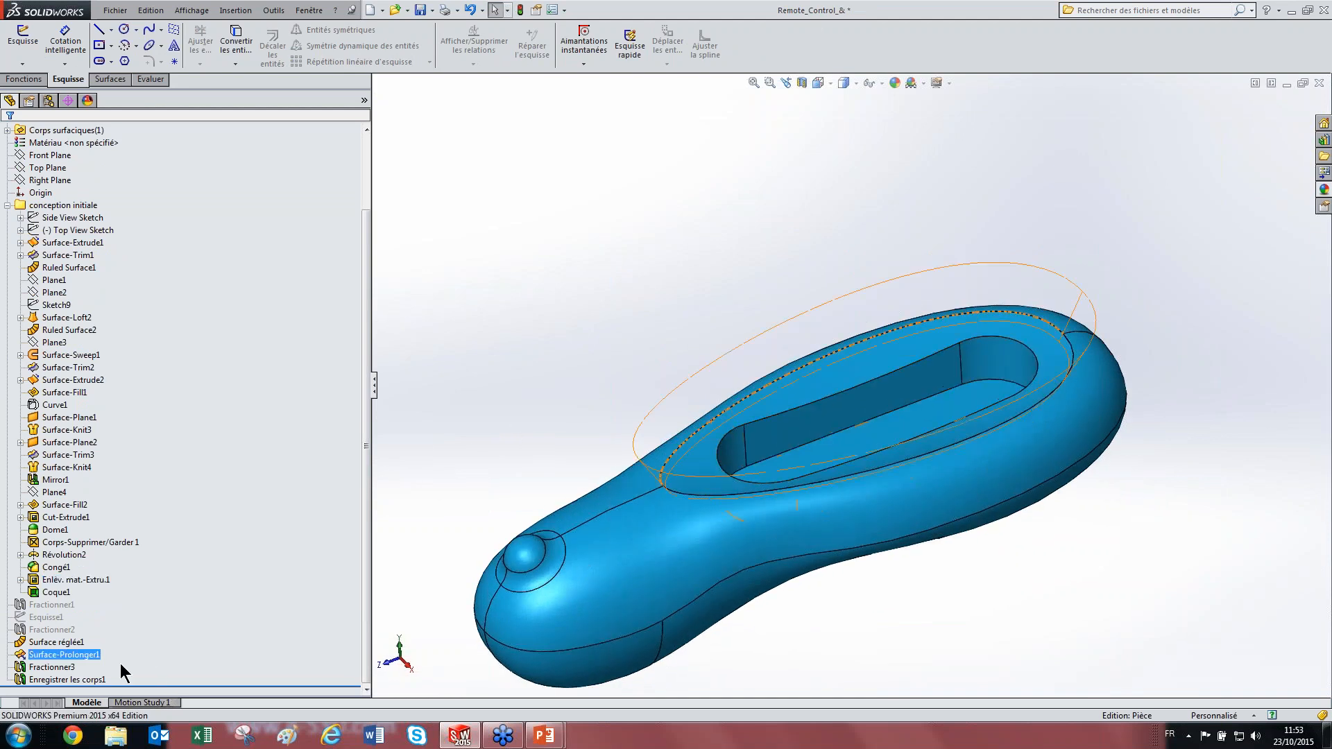
pyautogui.moveTo(133, 681); pyautogui.dragTo(190, 555)
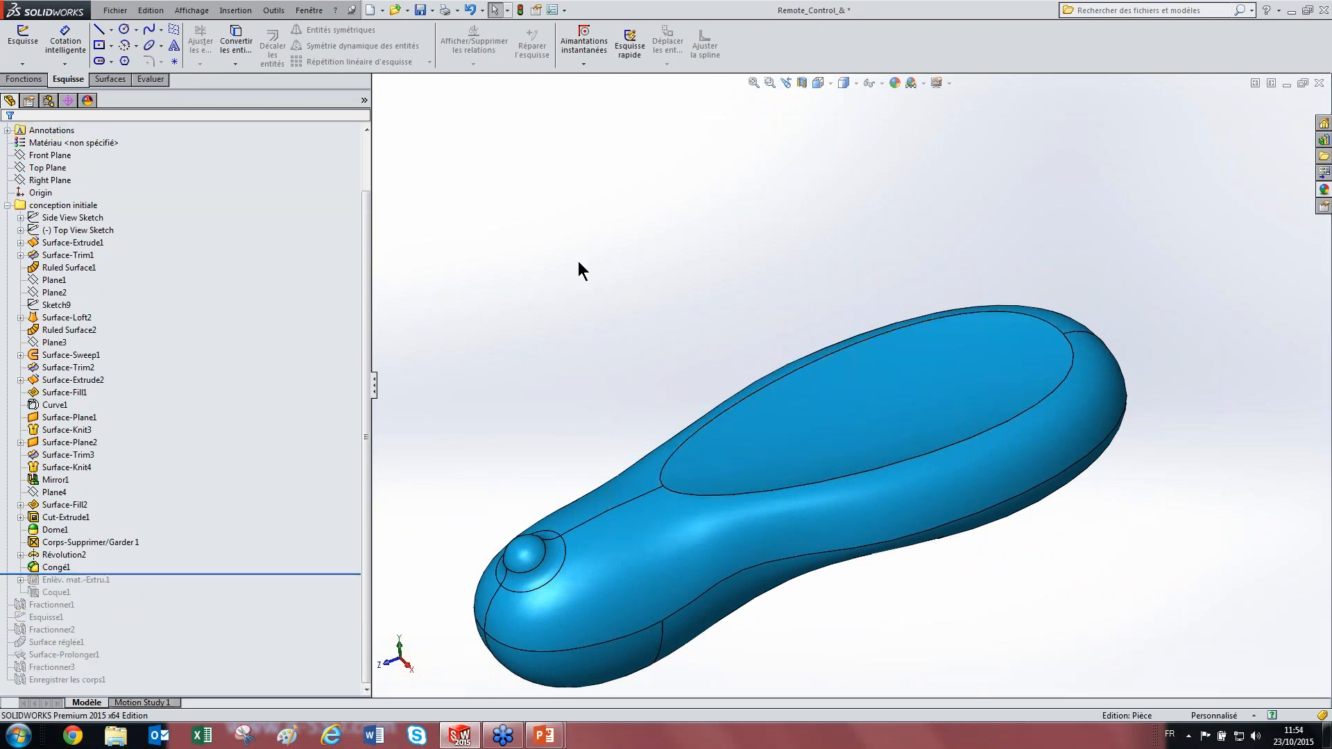
# Step: Create a reference plane offset about 66.5 mm above the Top Plane
pyautogui.click(52, 167)
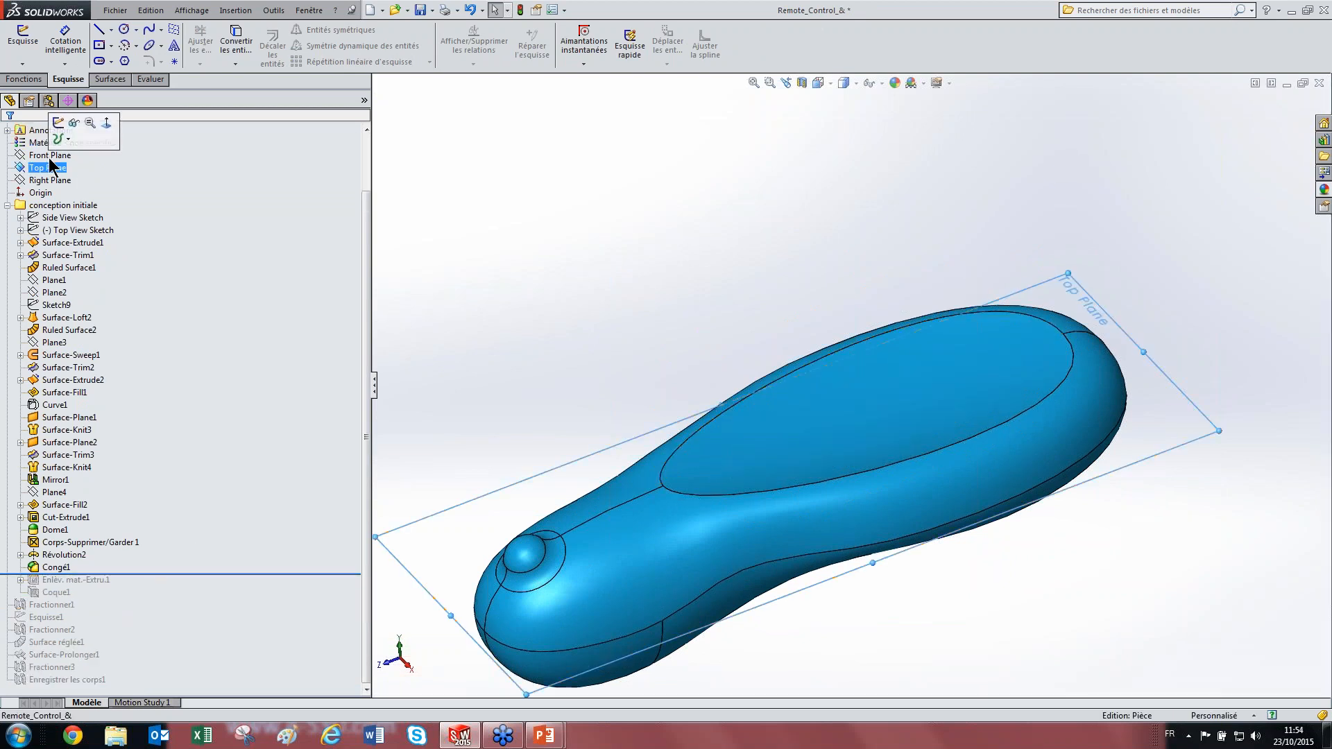
pyautogui.keyDown('ctrl'); pyautogui.moveTo(413, 523); pyautogui.dragTo(431, 262); pyautogui.keyUp('ctrl')
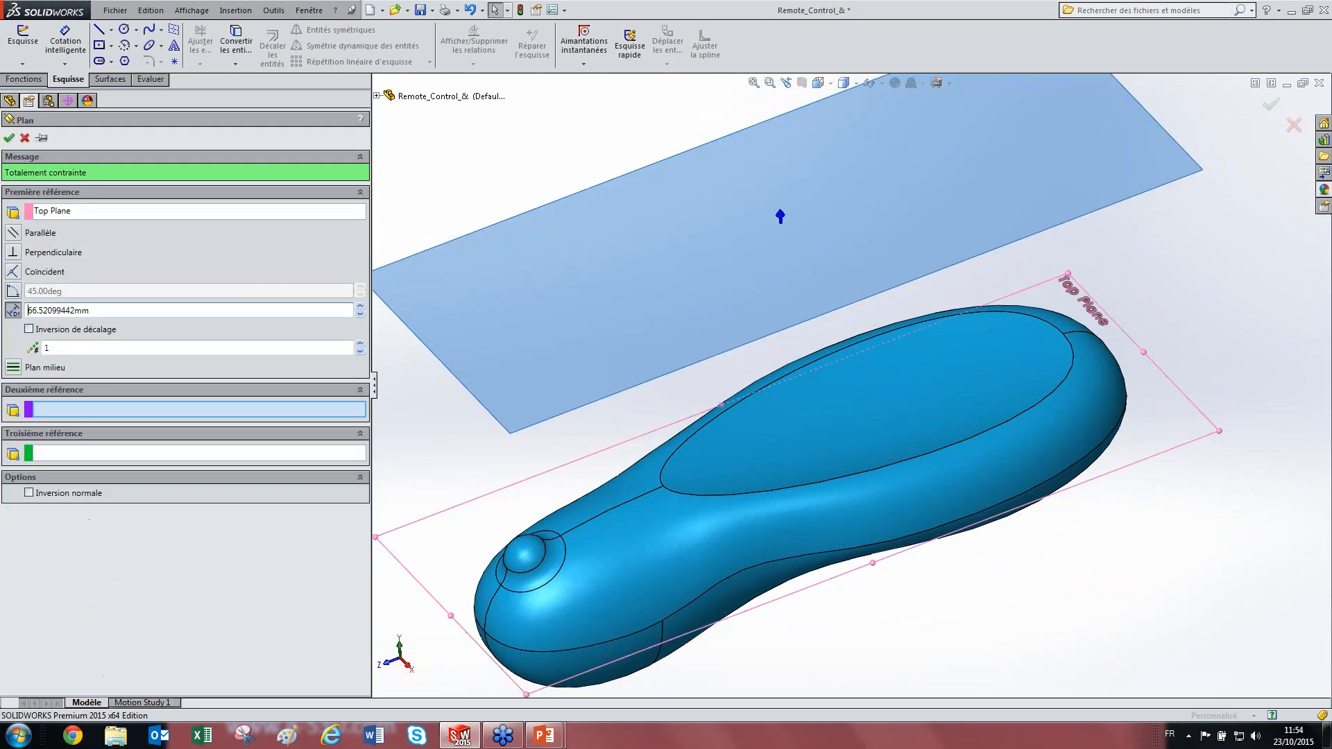
pyautogui.click(9, 138)
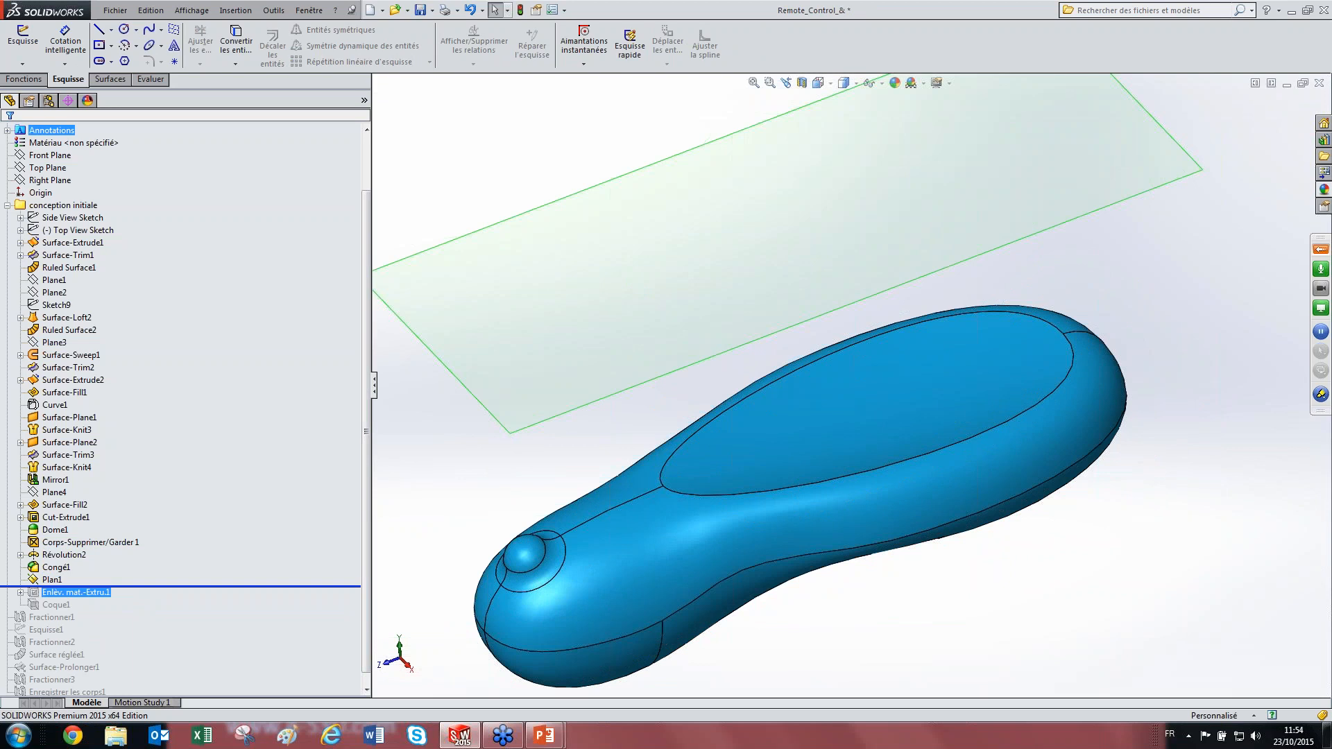
# Step: Roll forward past the slot cut and reassign its sketch Esquisse4 to the new plane Plan1, continuing despite the rebuild error
pyautogui.moveTo(91, 587); pyautogui.dragTo(78, 599)
pyautogui.click(83, 591)
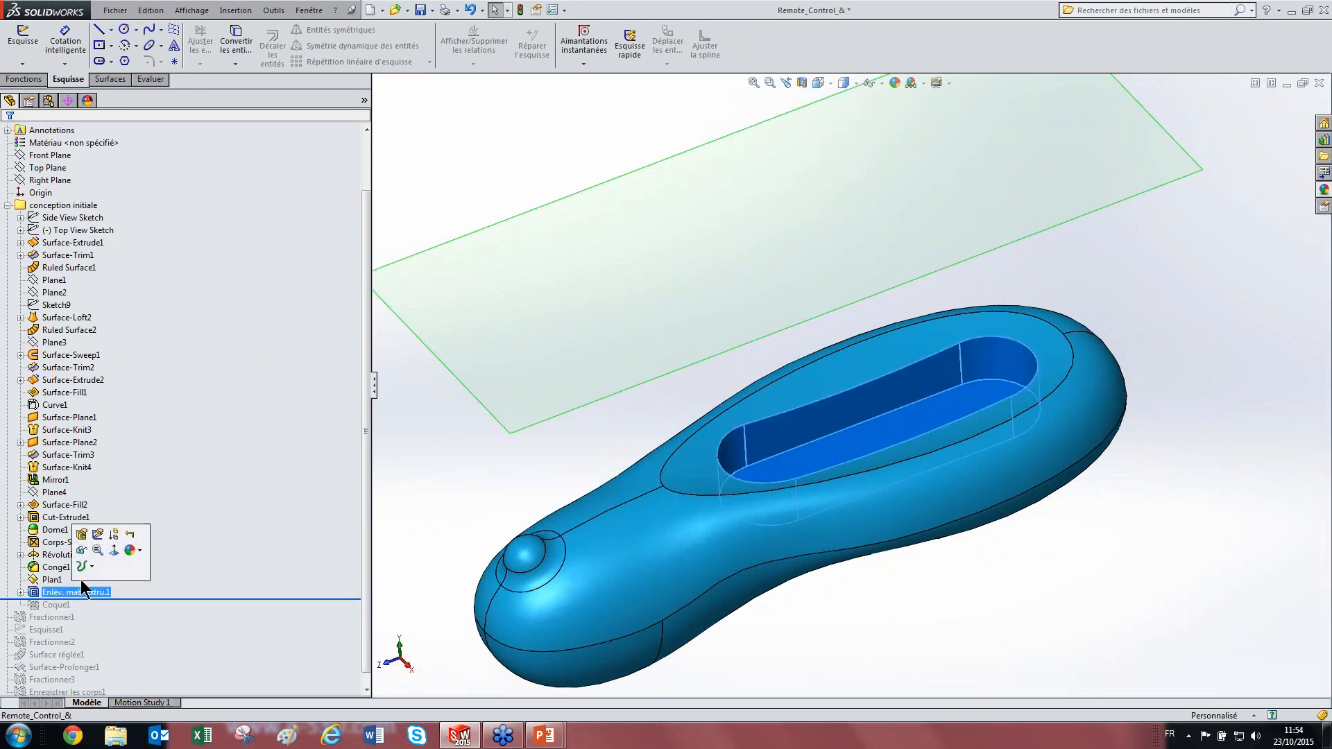
pyautogui.click(21, 592)
pyautogui.click(70, 604)
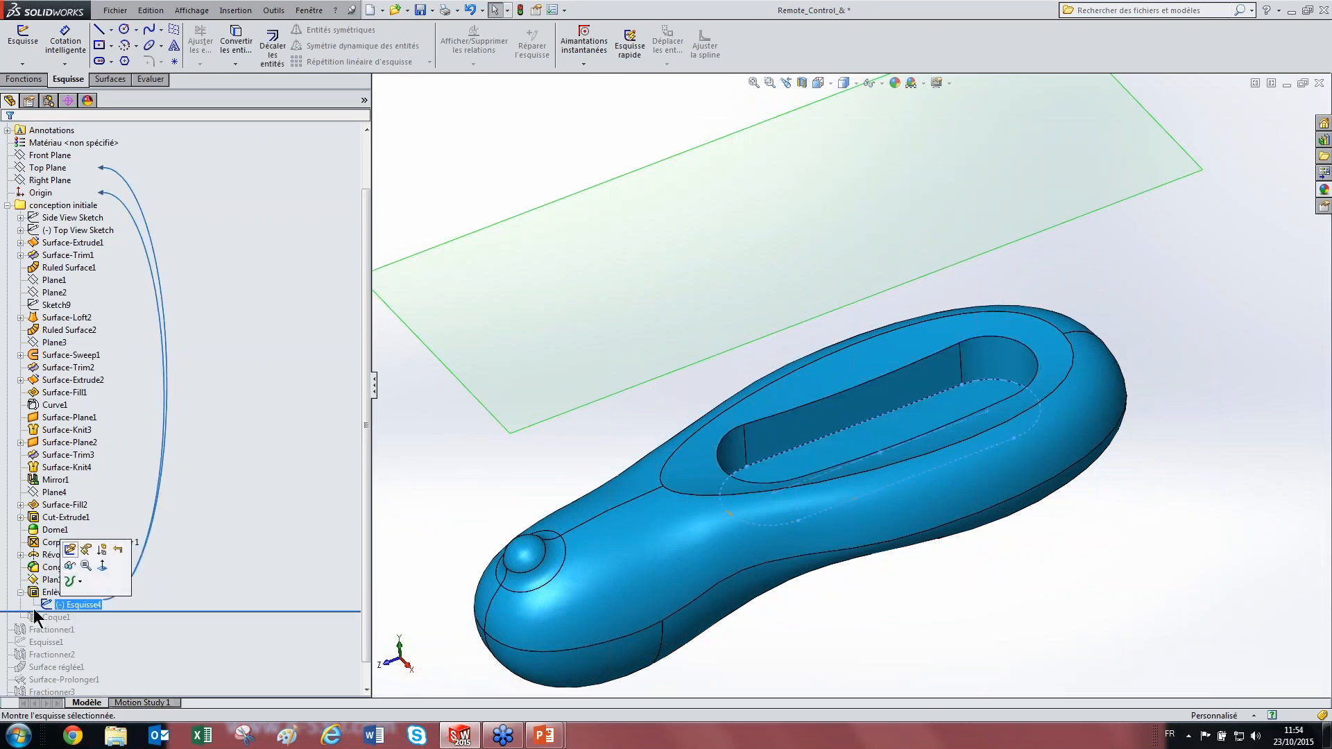
pyautogui.click(70, 605)
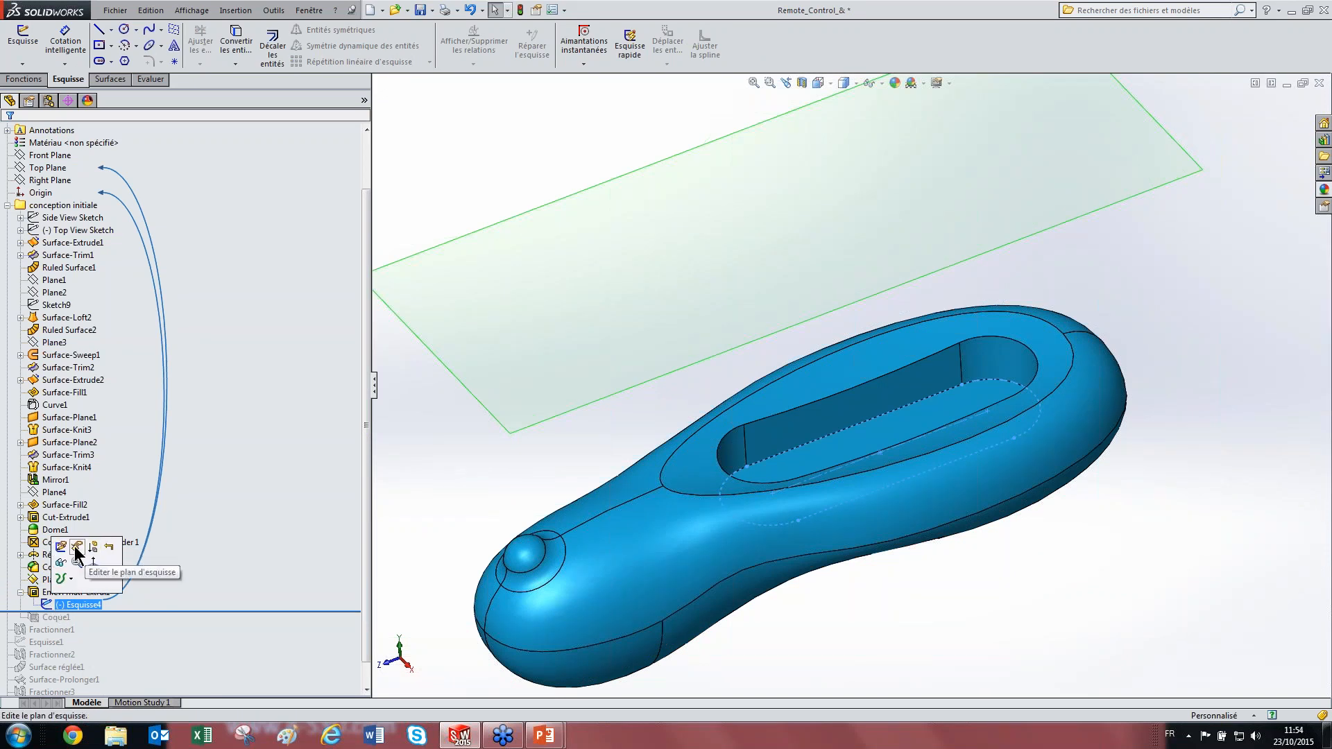
pyautogui.click(77, 553)
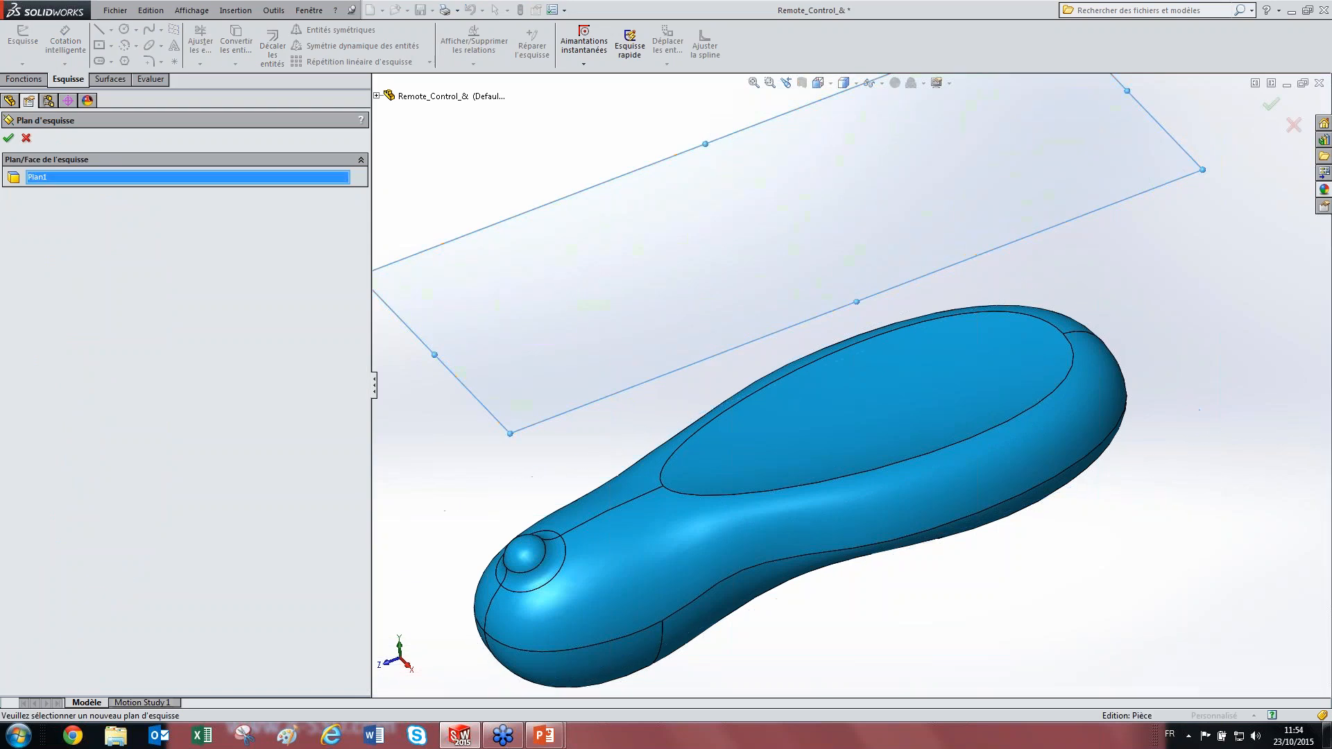
pyautogui.click(11, 138)
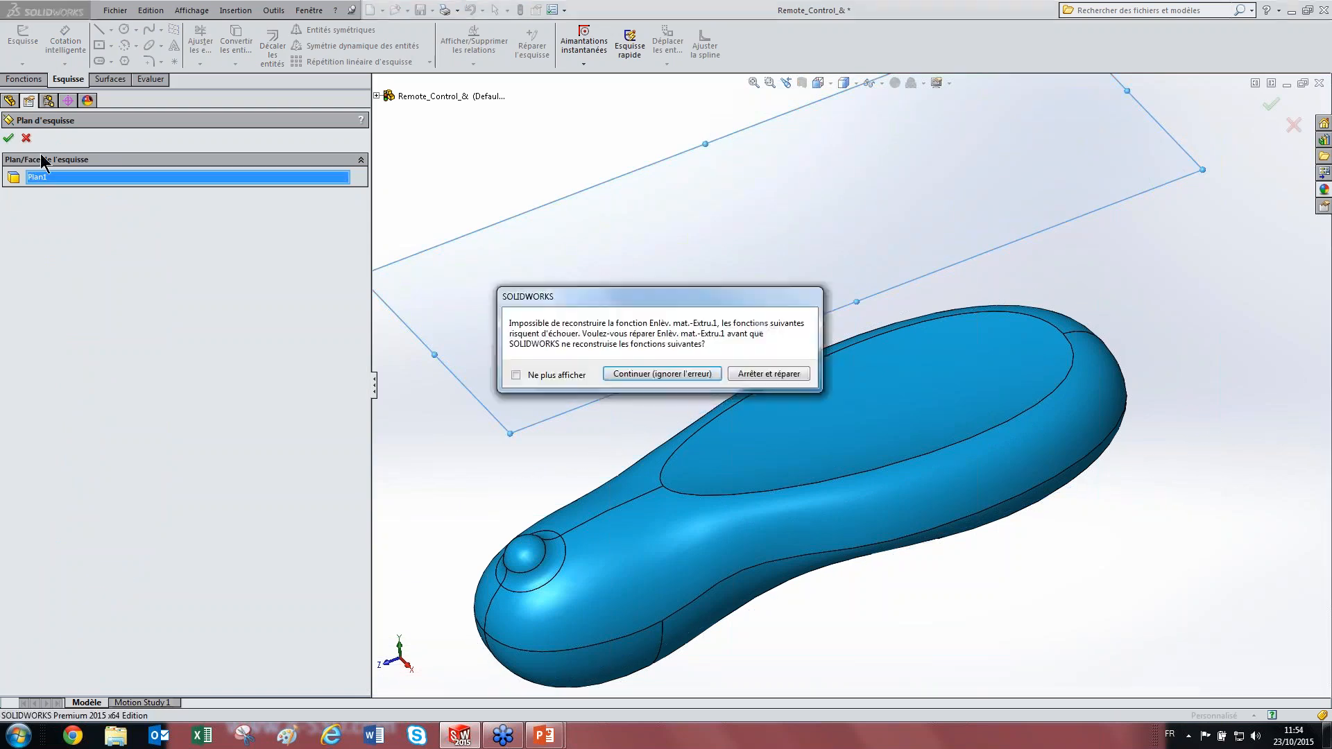
pyautogui.click(633, 375)
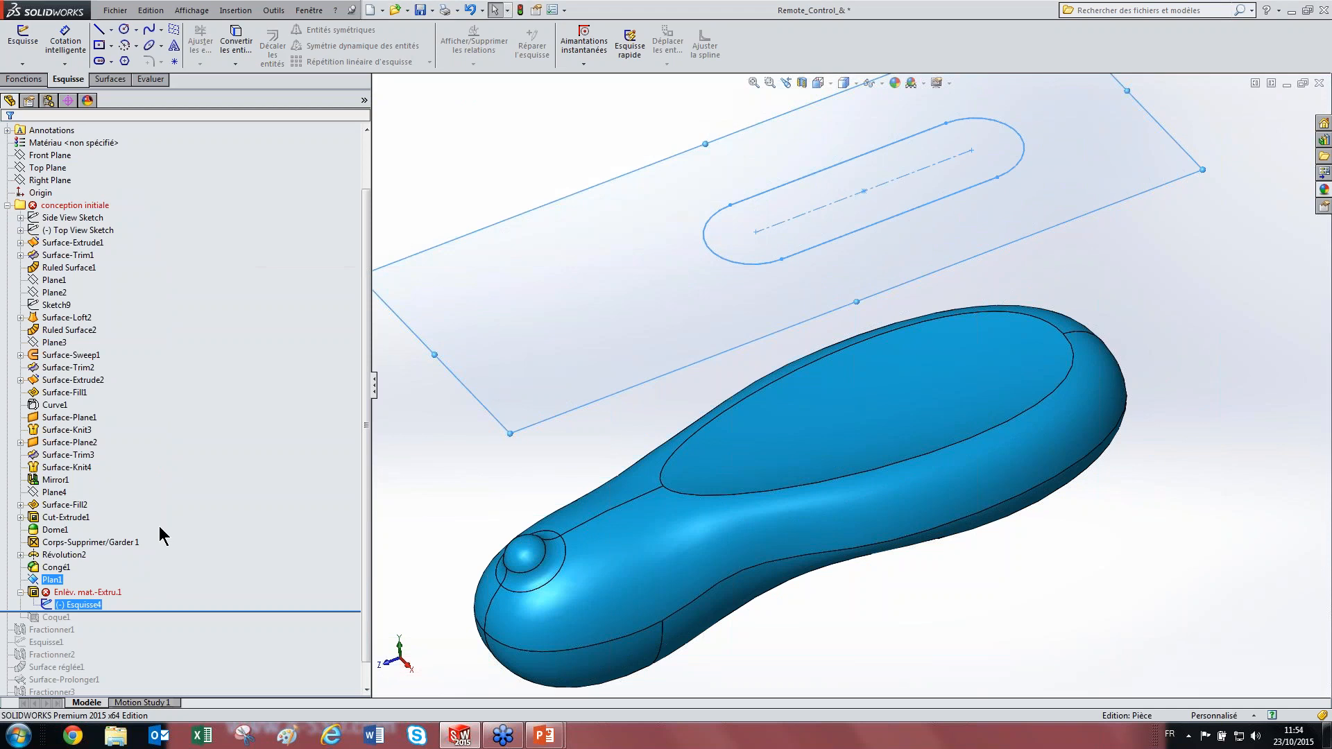
# Step: Reverse the slot cut's direction down into the body and keep the end condition Jusqu'à la prochaine surface, after trying Borgne
pyautogui.click(87, 592)
pyautogui.click(68, 553)
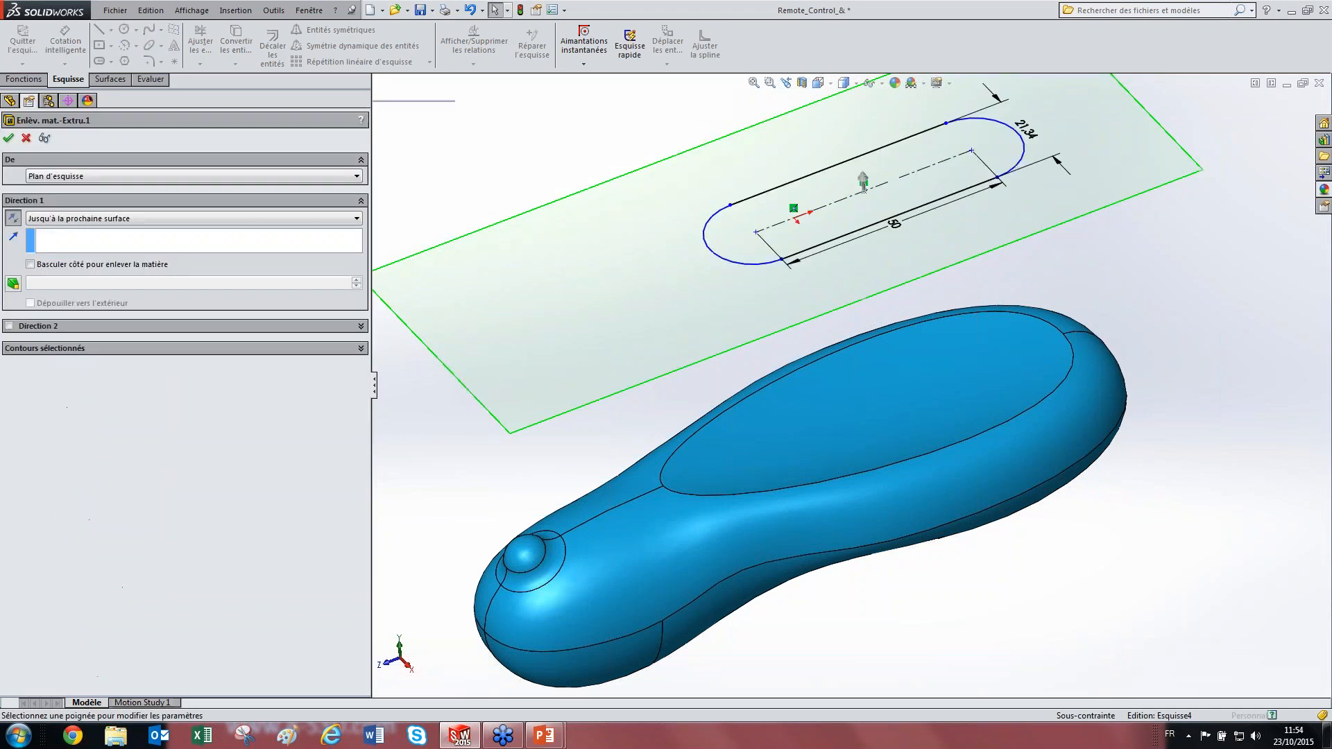
pyautogui.click(14, 219)
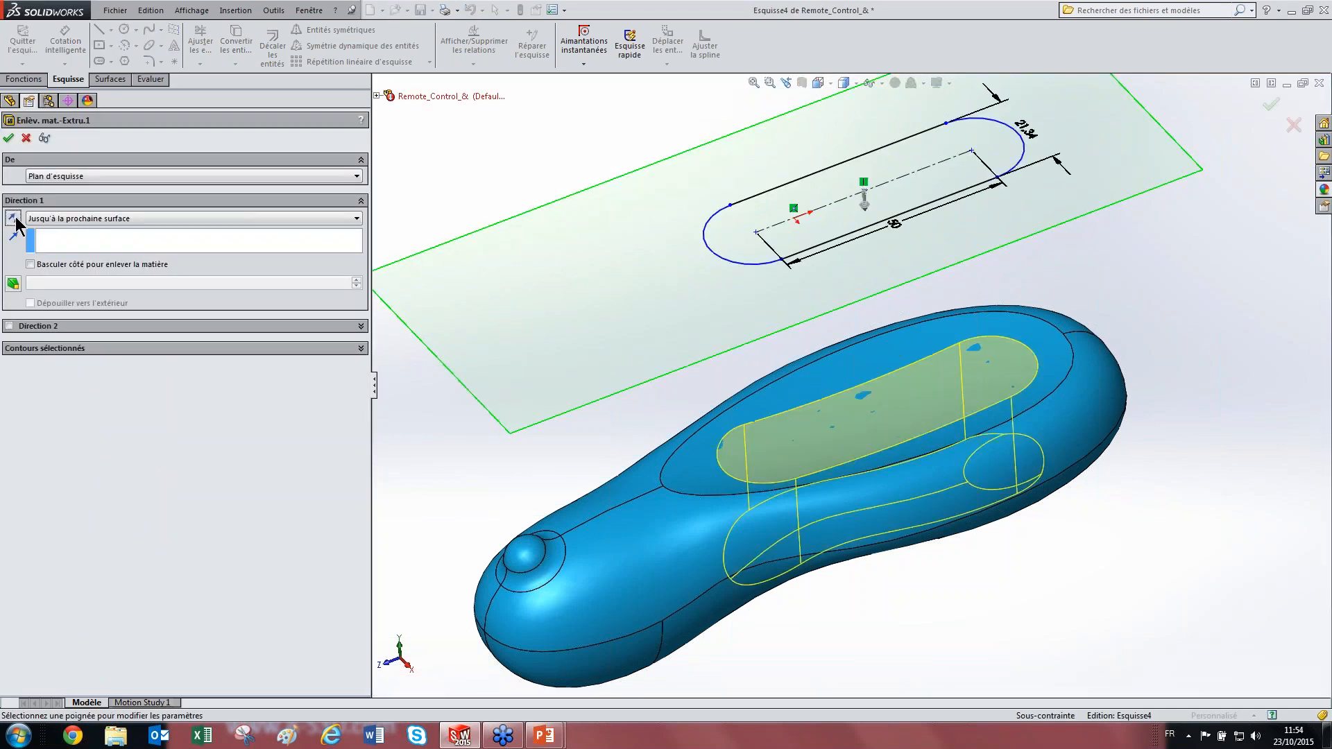
pyautogui.click(127, 220)
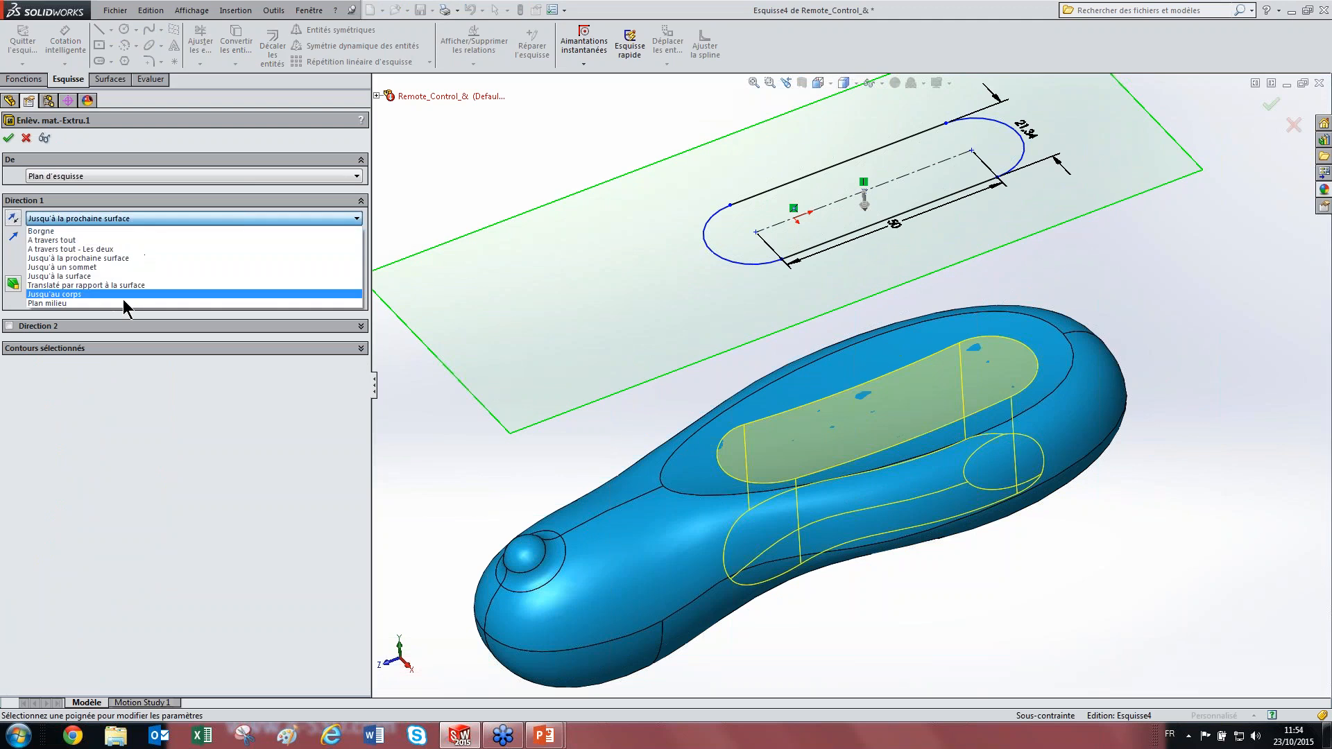
pyautogui.click(136, 258)
pyautogui.click(143, 219)
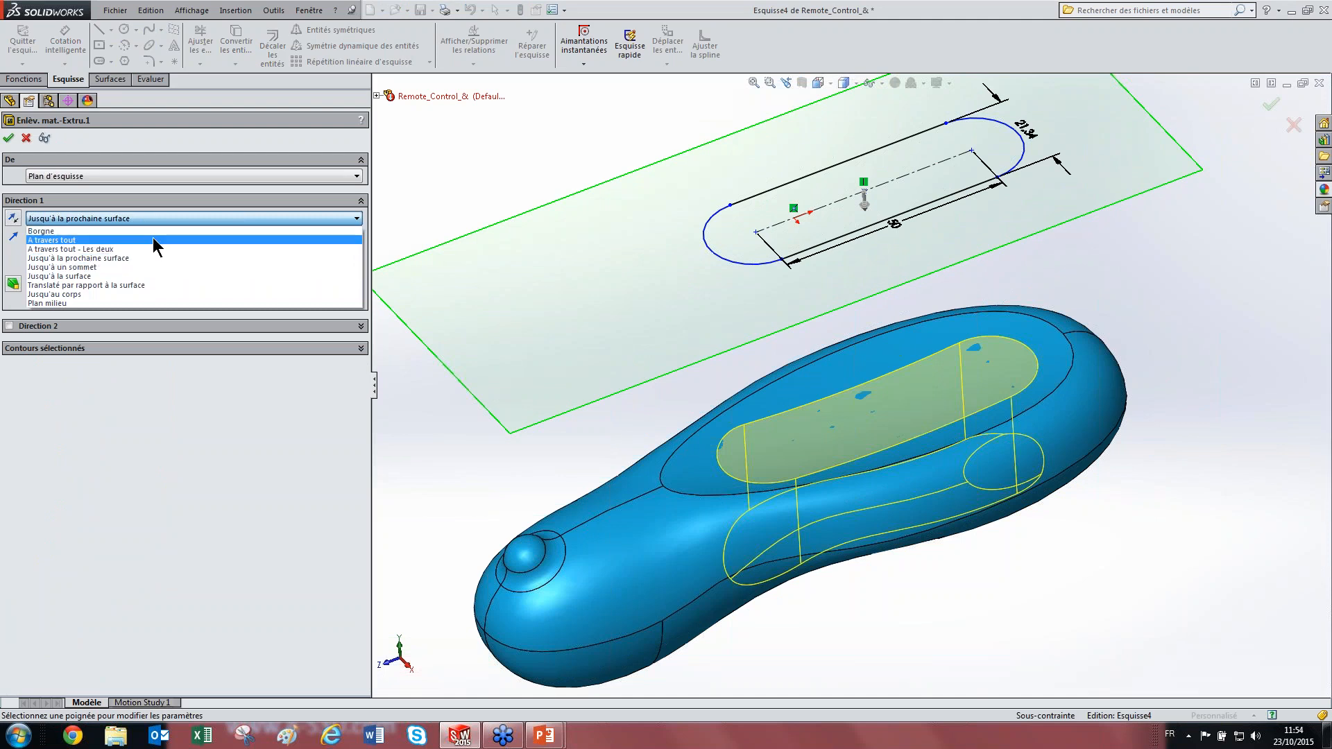
pyautogui.click(156, 233)
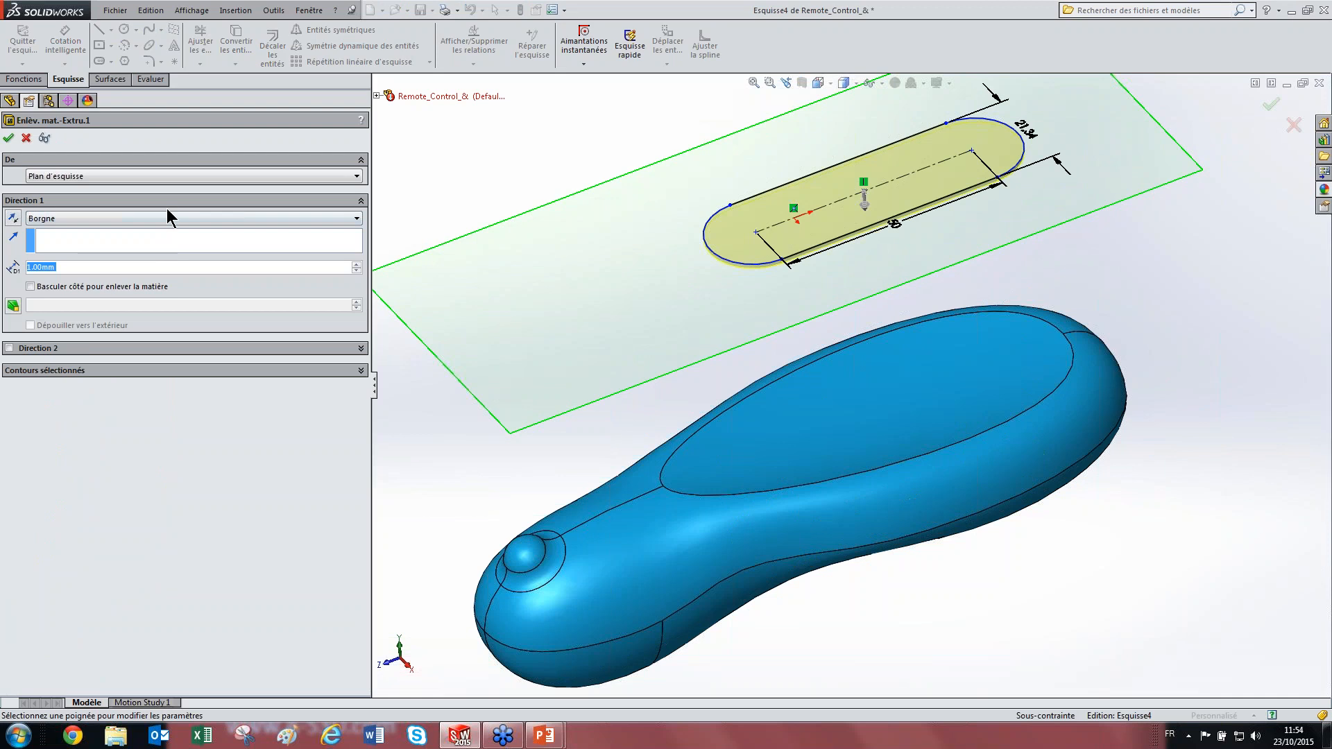
pyautogui.click(167, 216)
pyautogui.click(154, 260)
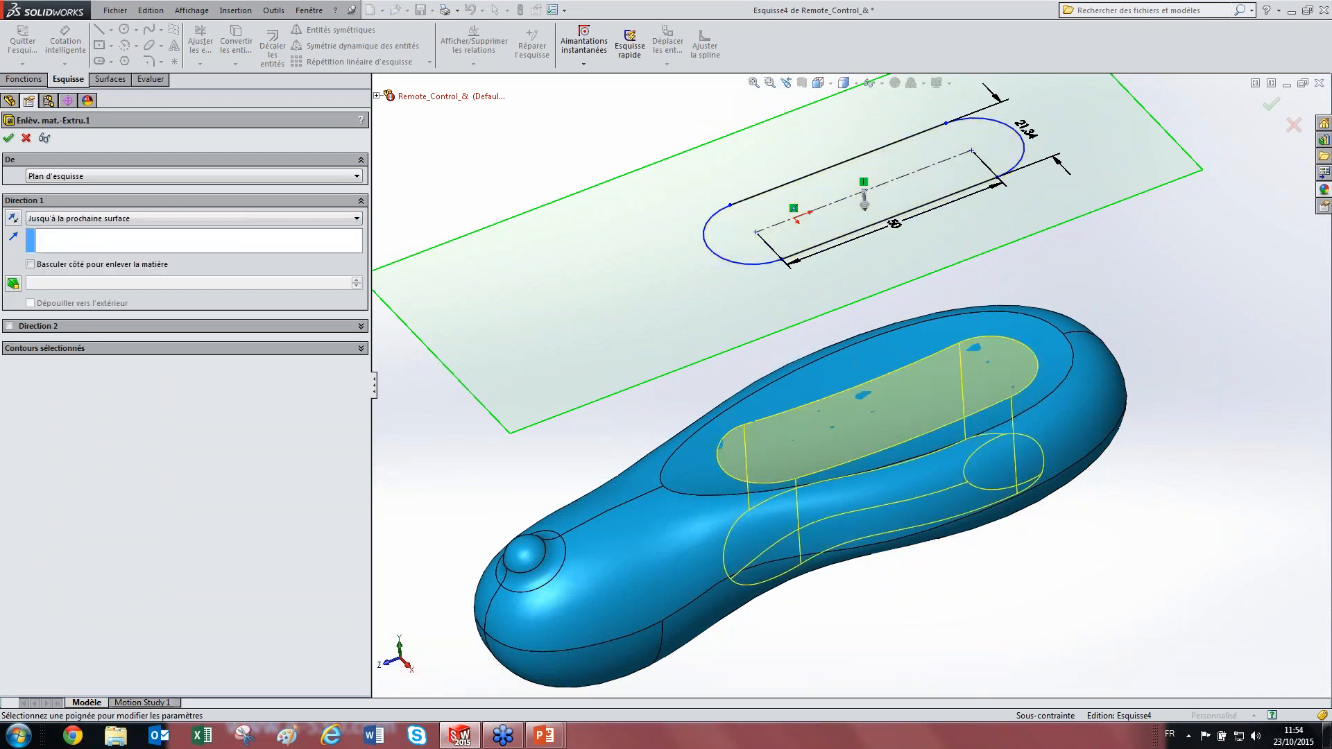
pyautogui.moveTo(1091, 652)
pyautogui.mouseDown(button='middle')
pyautogui.moveTo(1011, 423)
pyautogui.moveTo(1011, 657)
pyautogui.moveTo(999, 644)
pyautogui.mouseUp(button='middle')
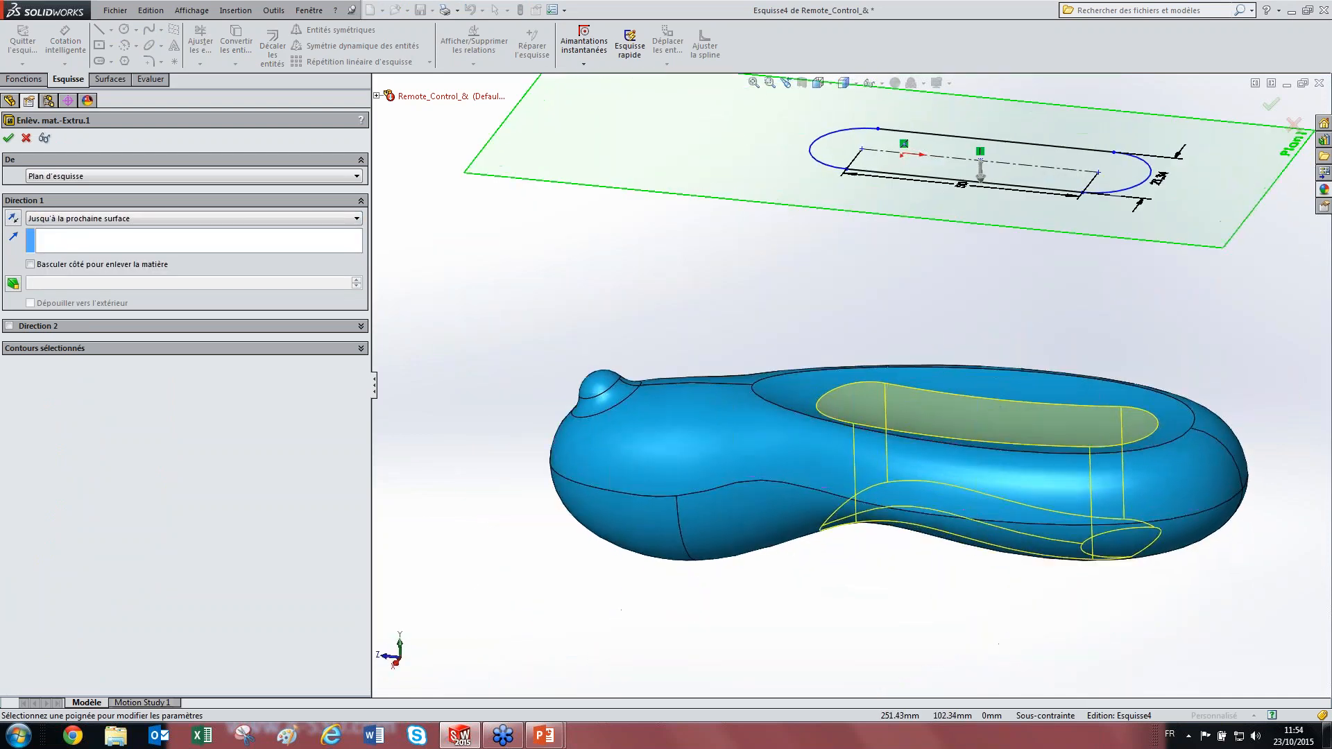
pyautogui.click(8, 138)
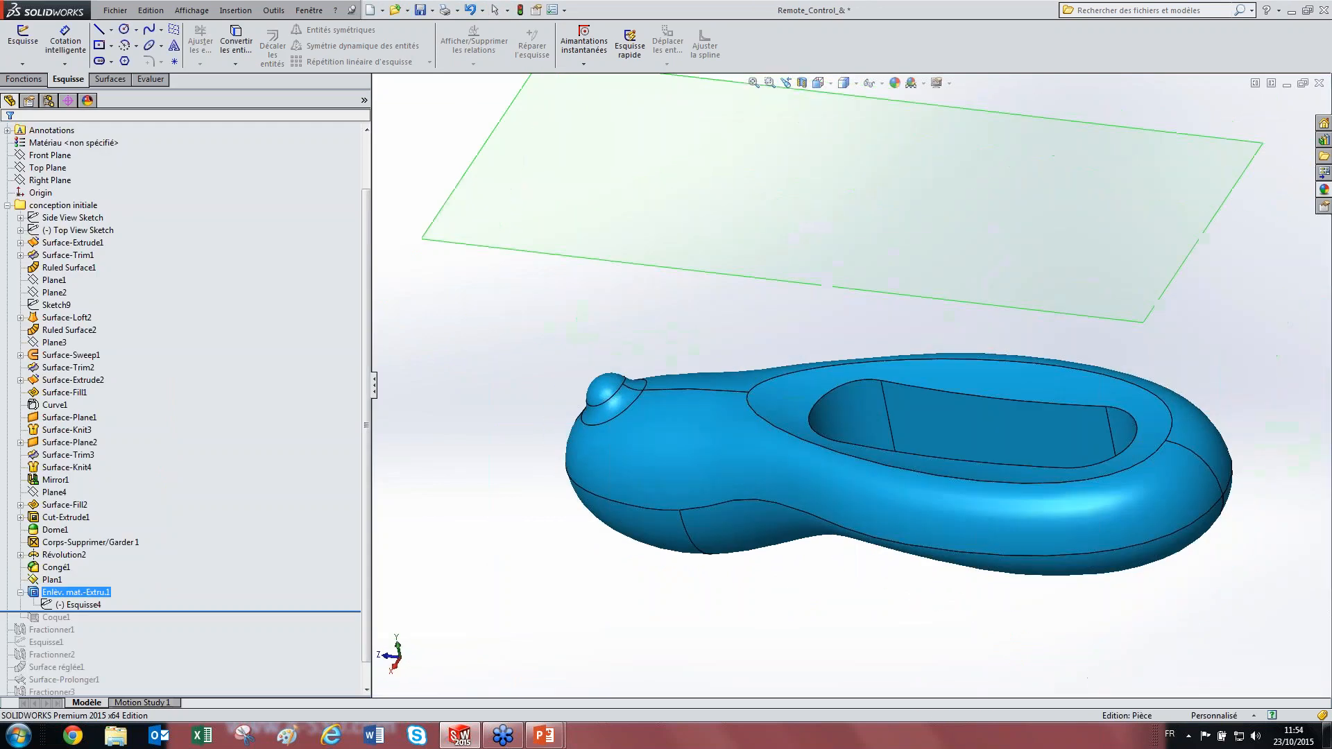
# Step: Review the slot cut's end condition options, and delete the cut while keeping its sketch Esquisse4
pyautogui.click(36, 595)
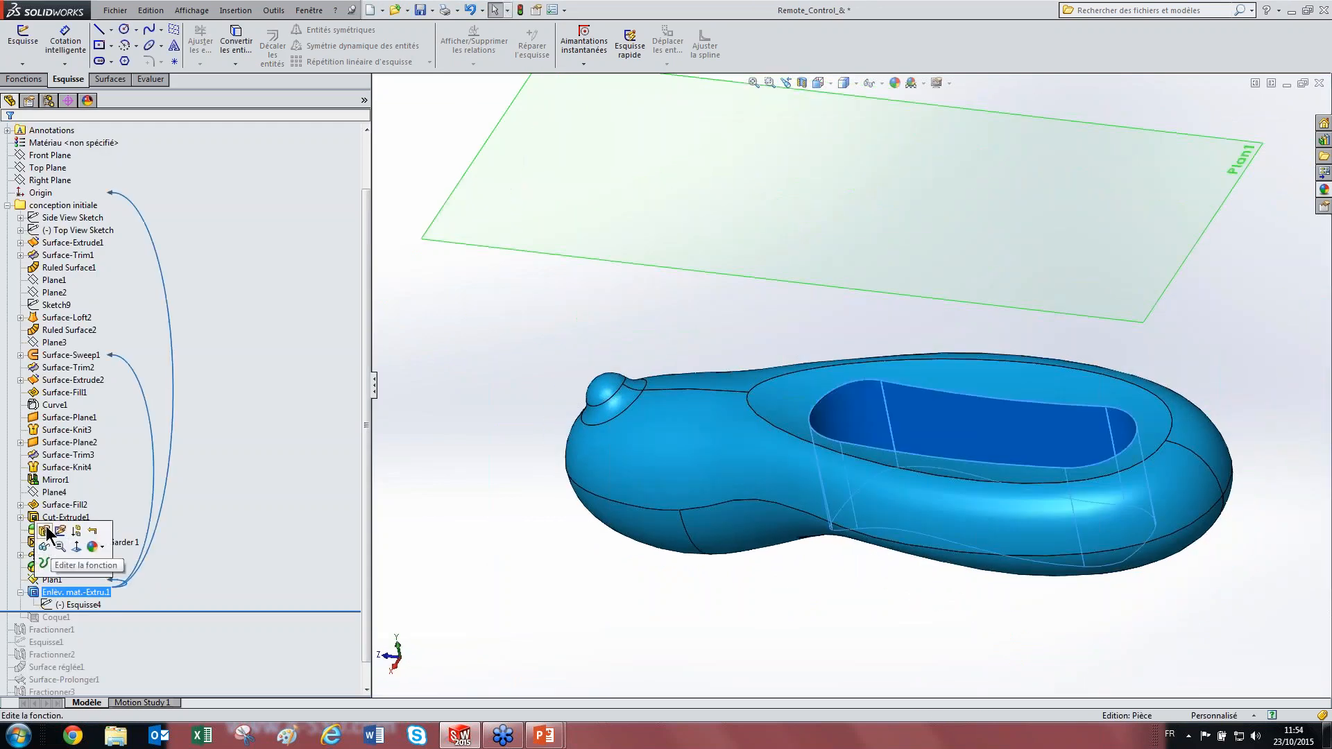
pyautogui.click(45, 532)
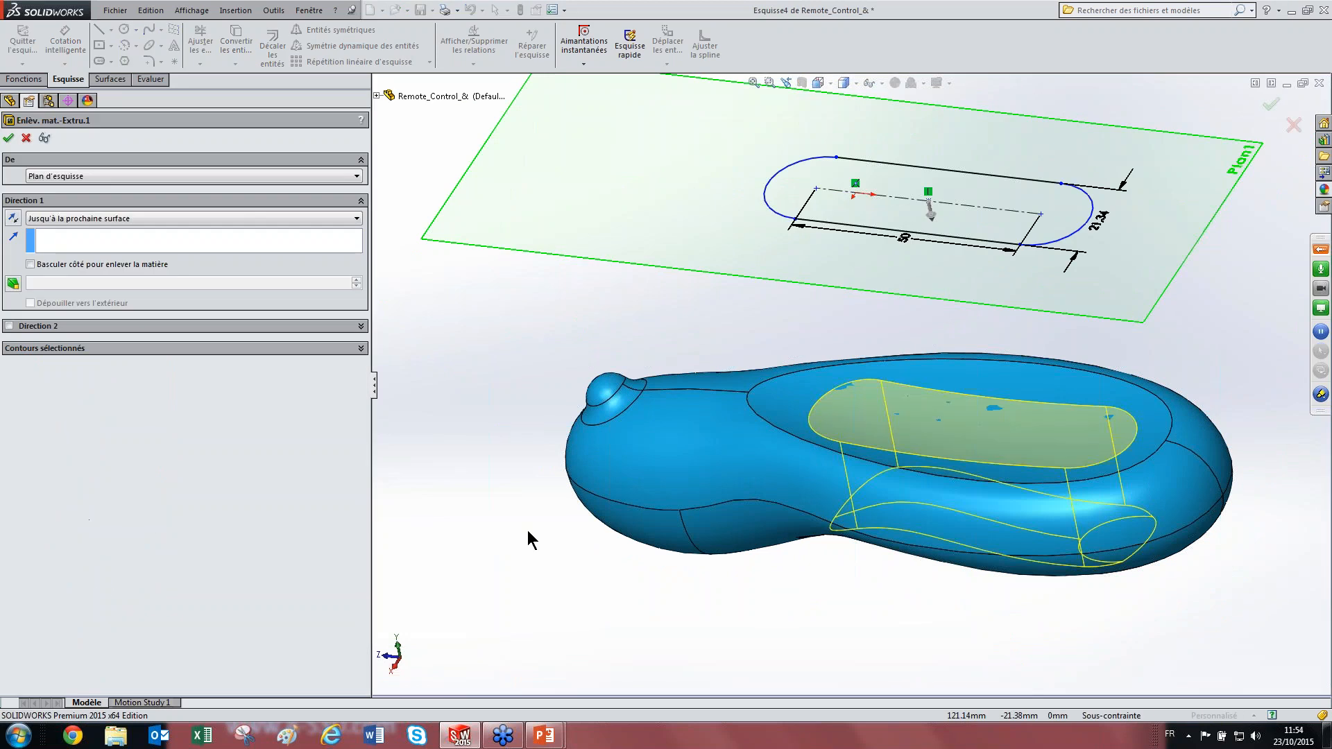
pyautogui.click(135, 220)
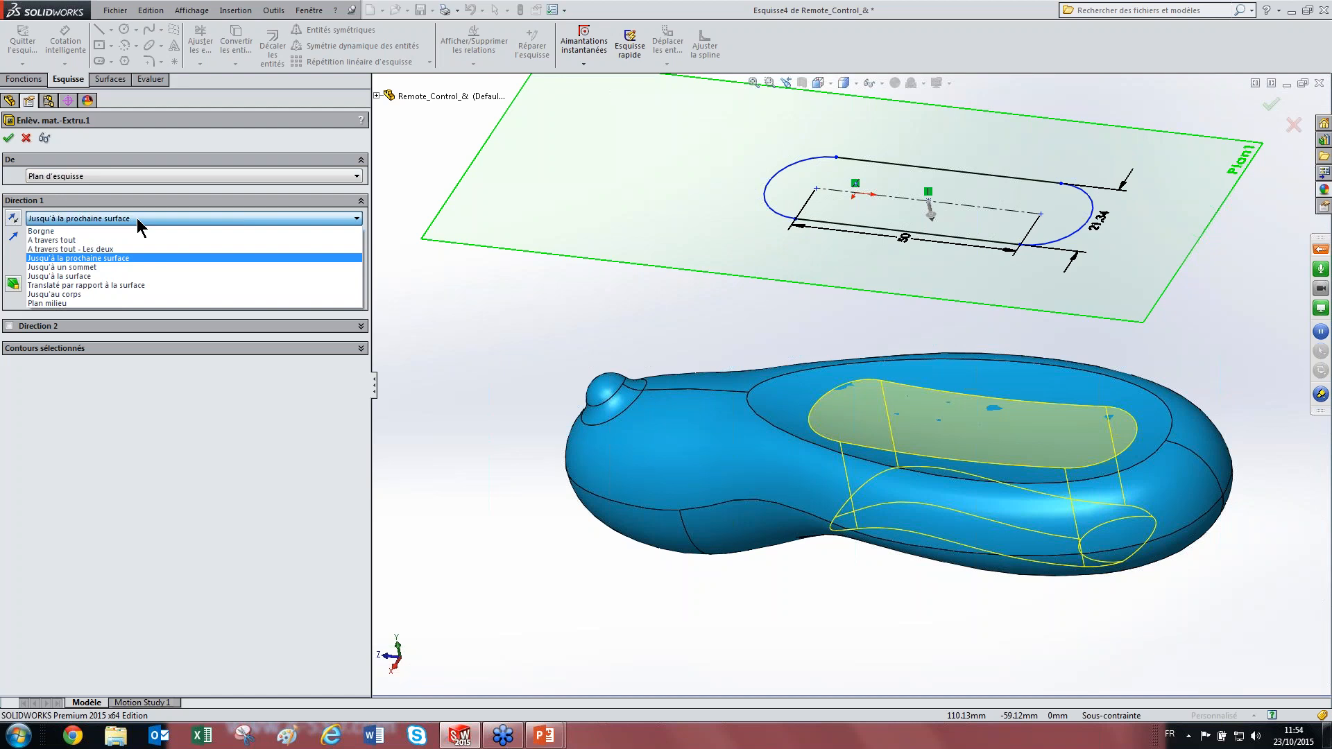
pyautogui.click(137, 218)
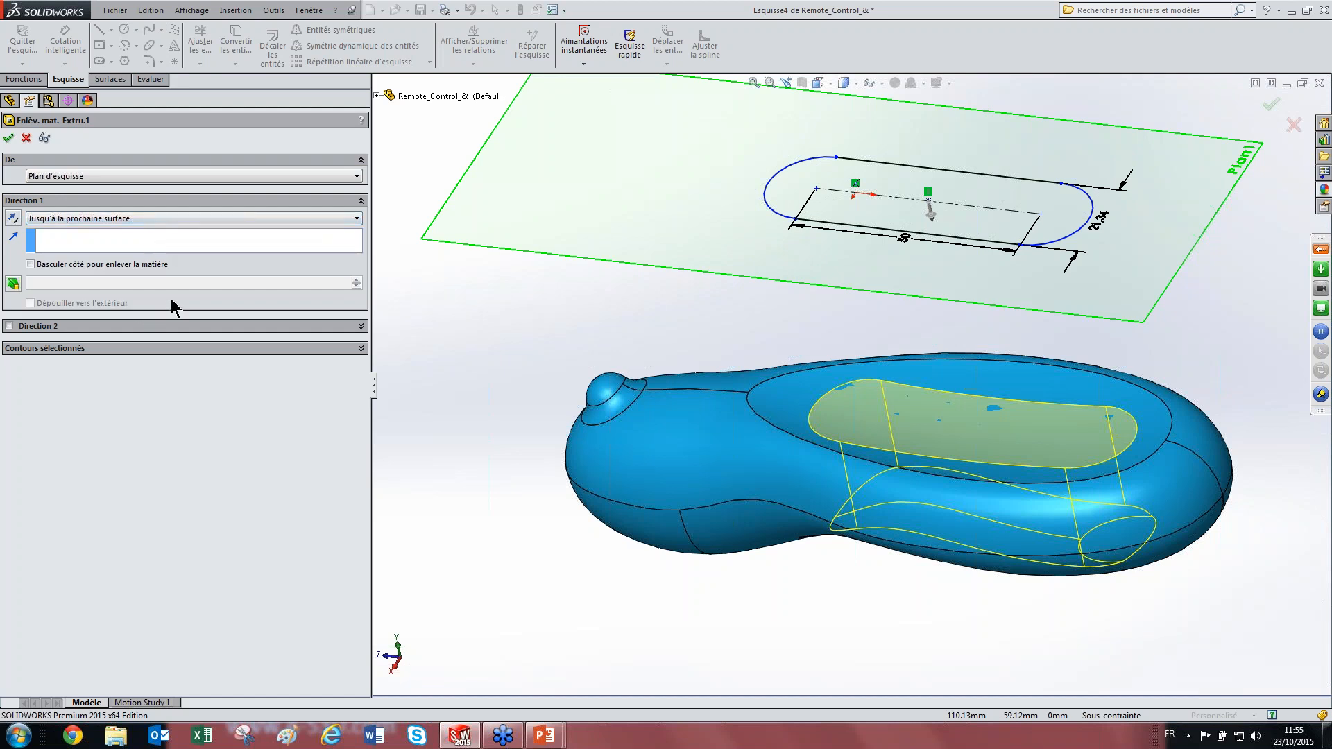
pyautogui.moveTo(486, 118); pyautogui.dragTo(489, 245, button='middle')
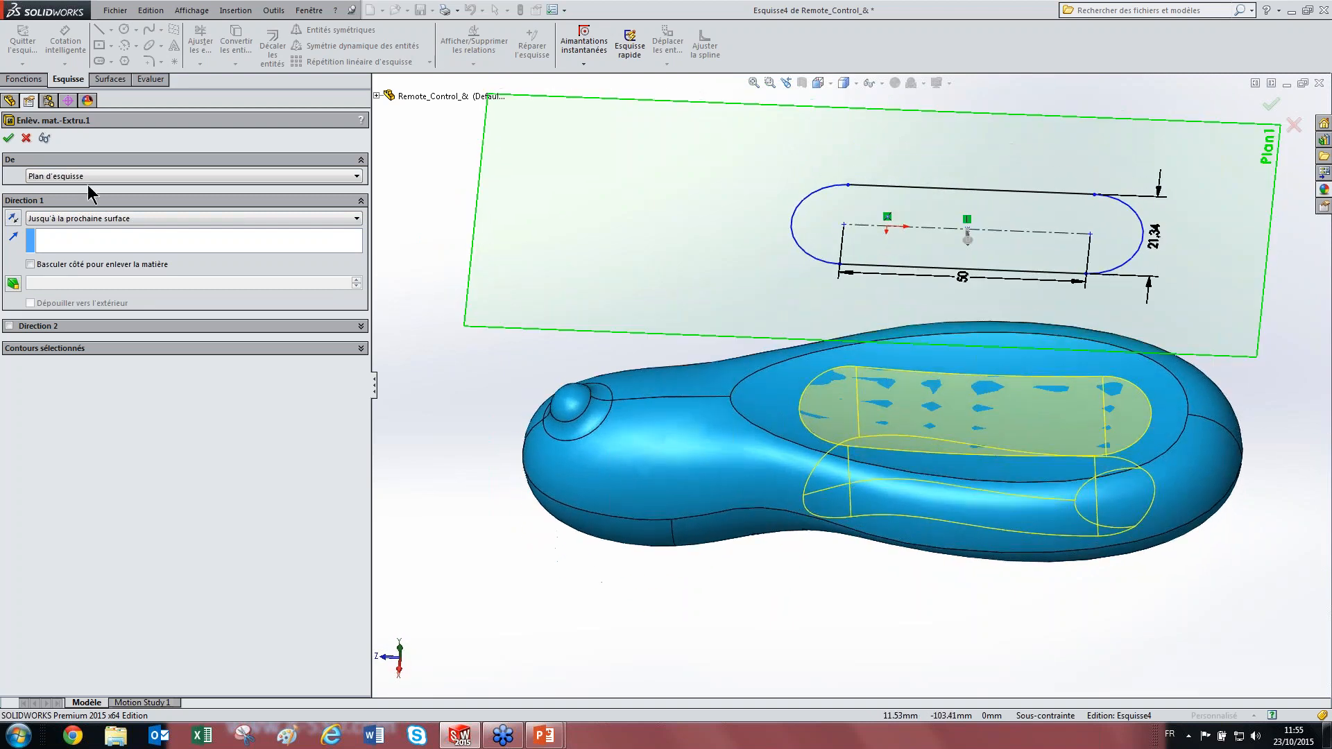
pyautogui.click(9, 138)
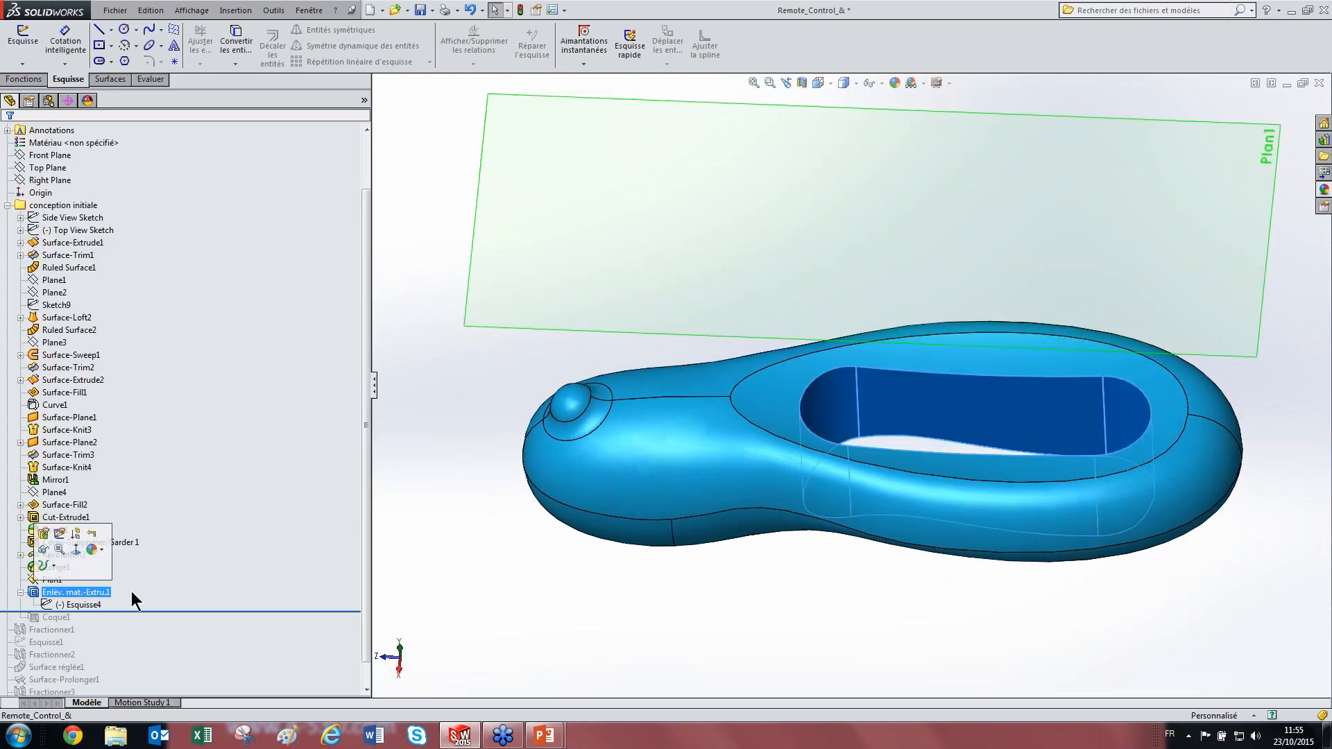
pyautogui.press('Delete')
pyautogui.press('Return')
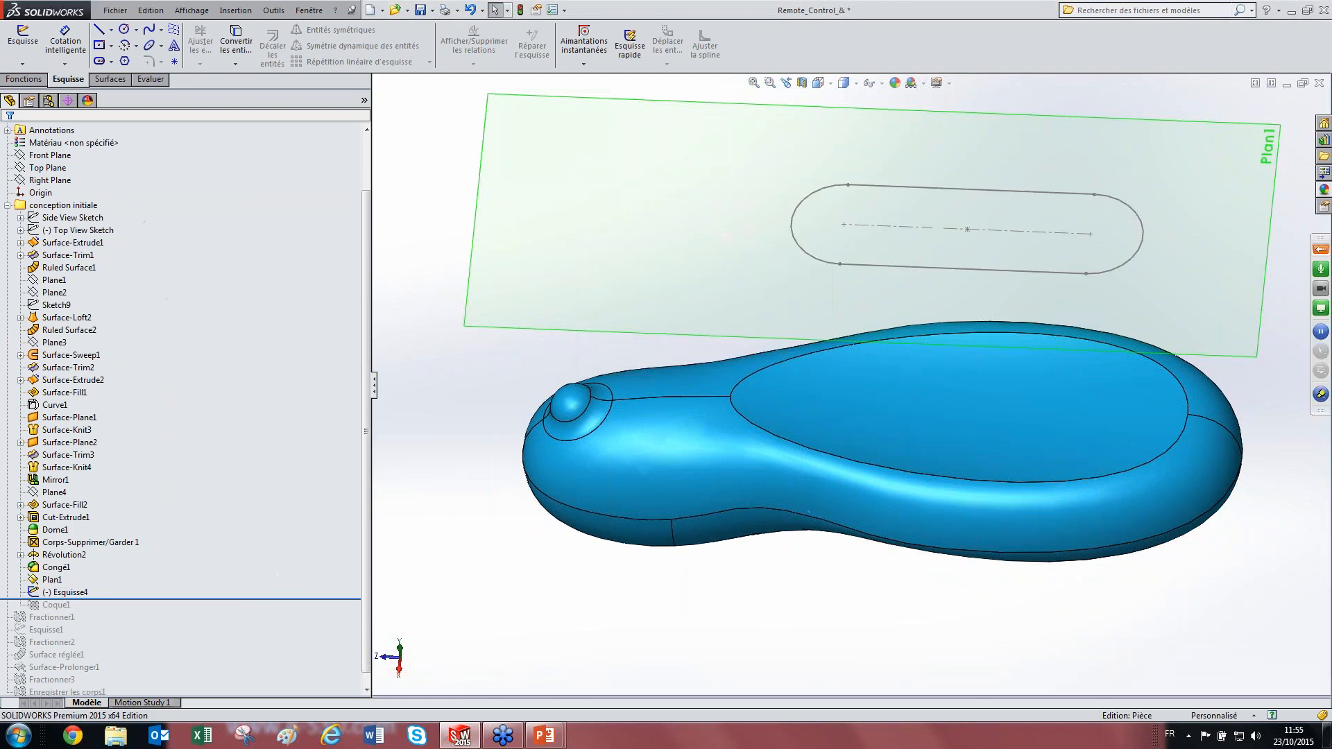
# Step: Try cutting the slot contour up to the next surface, and with Translaté par rapport à la surface at 1 mm from the oval face
pyautogui.click(26, 78)
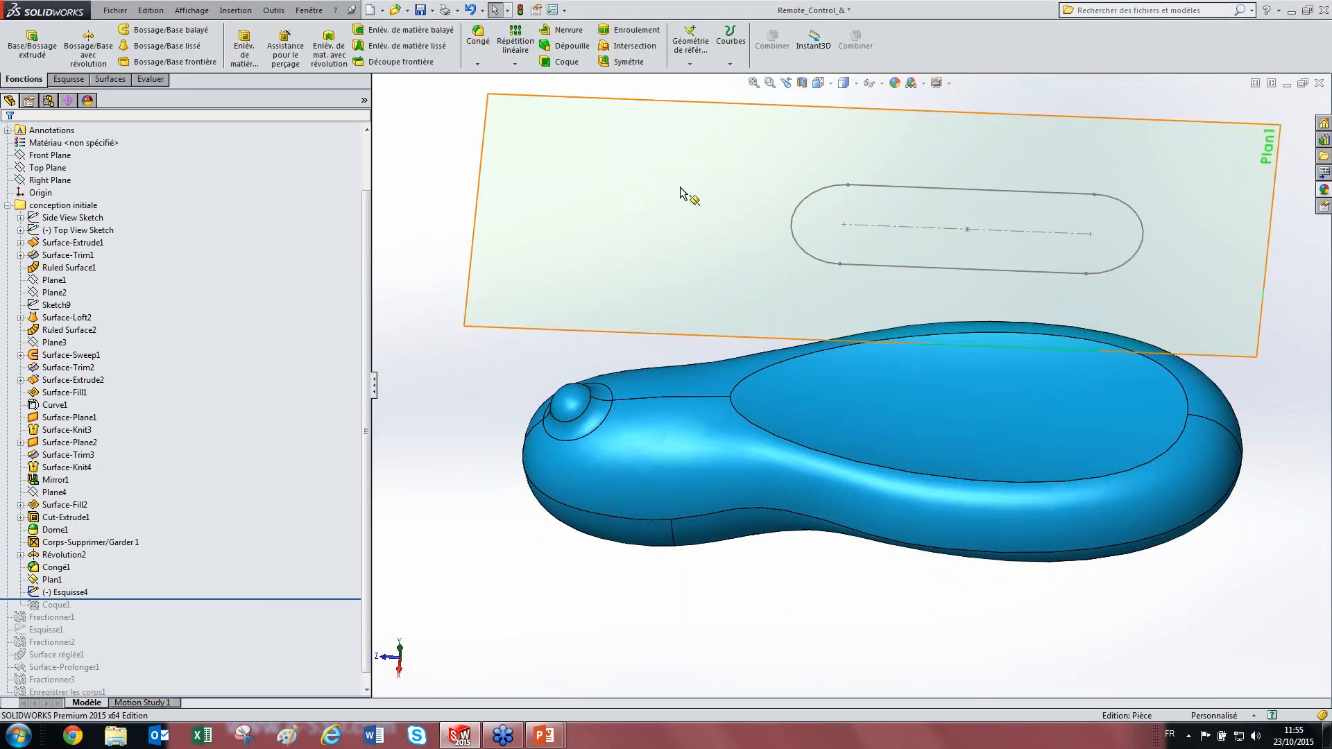
pyautogui.click(791, 236)
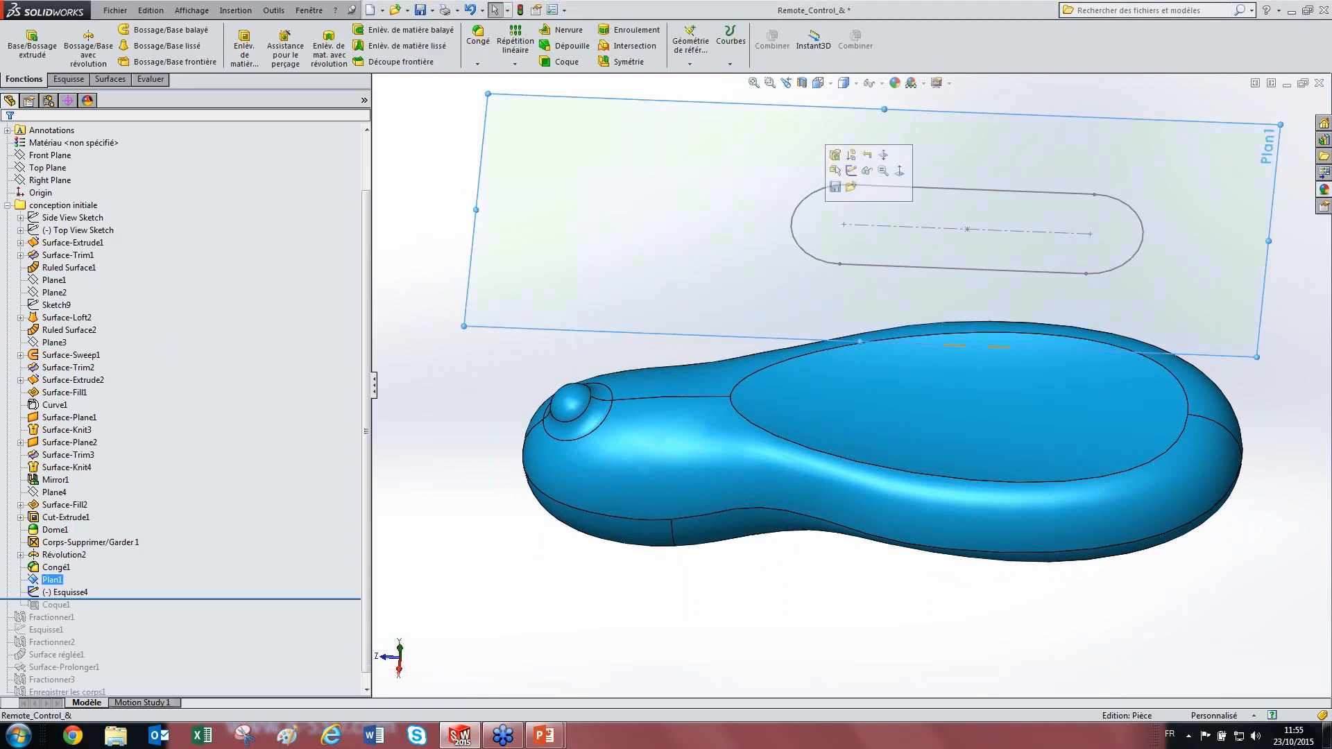
pyautogui.click(245, 45)
pyautogui.click(123, 216)
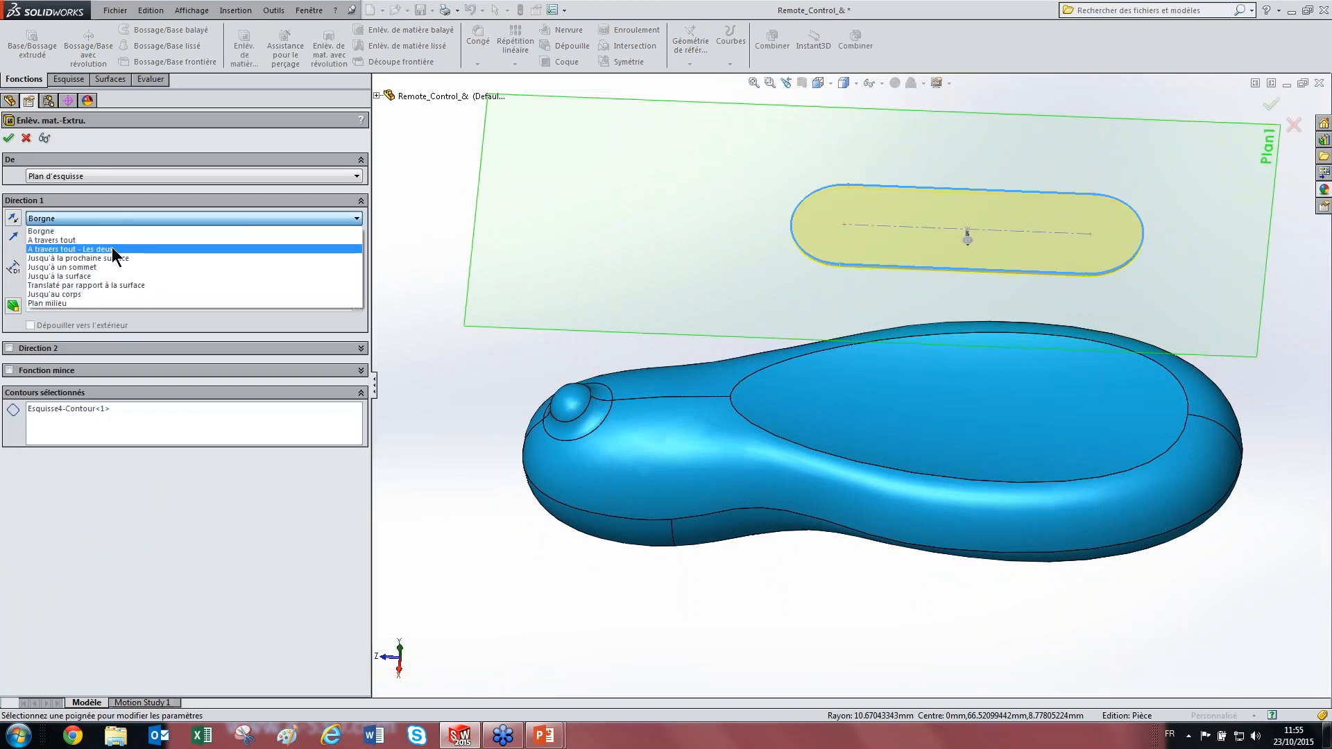
pyautogui.click(127, 258)
pyautogui.moveTo(1055, 505)
pyautogui.mouseDown(button='middle')
pyautogui.moveTo(1049, 317)
pyautogui.moveTo(1065, 265)
pyautogui.moveTo(1089, 456)
pyautogui.moveTo(1012, 419)
pyautogui.mouseUp(button='middle')
pyautogui.scroll(-3, 1013, 420)
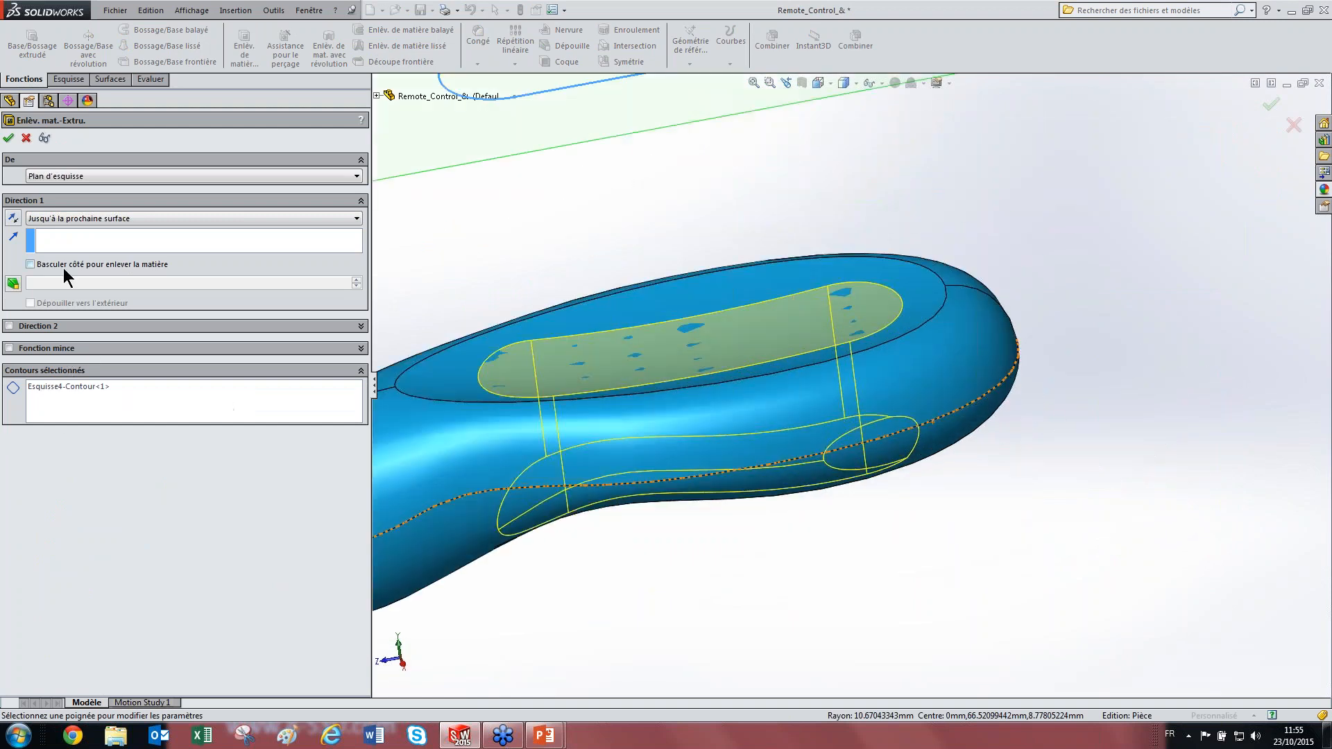
pyautogui.click(97, 218)
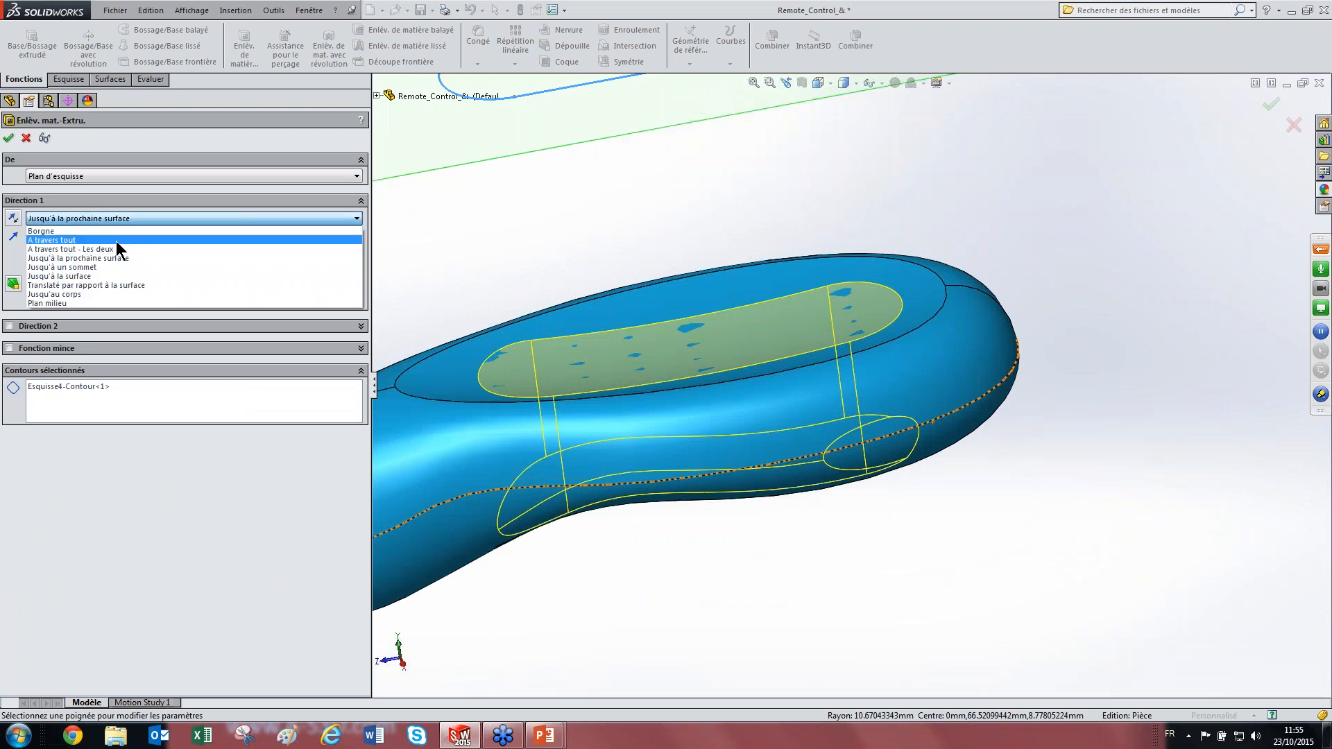
pyautogui.click(100, 285)
pyautogui.click(581, 351)
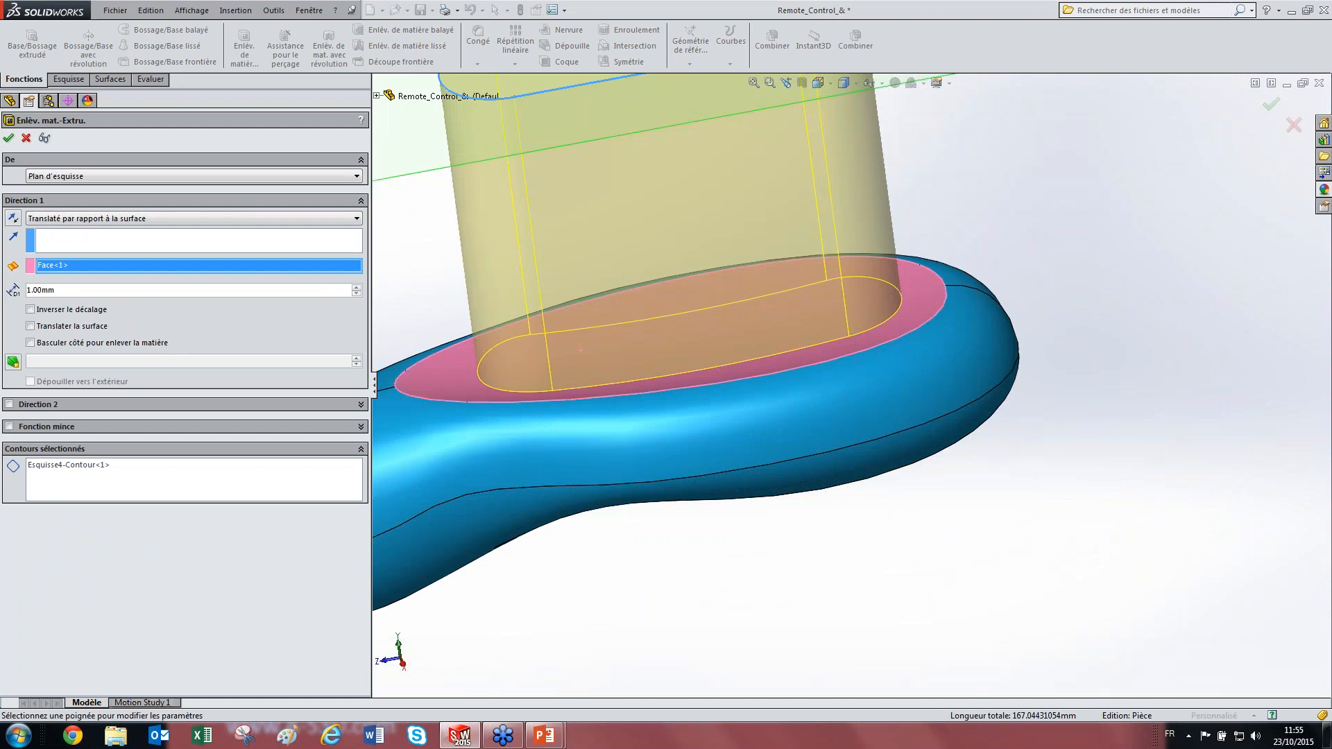
pyautogui.click(26, 138)
# Step: Preview a section view of the solid body on the Front Plane and leave it without applying
pyautogui.scroll(4, 769, 255)
pyautogui.scroll(-2, 869, 347)
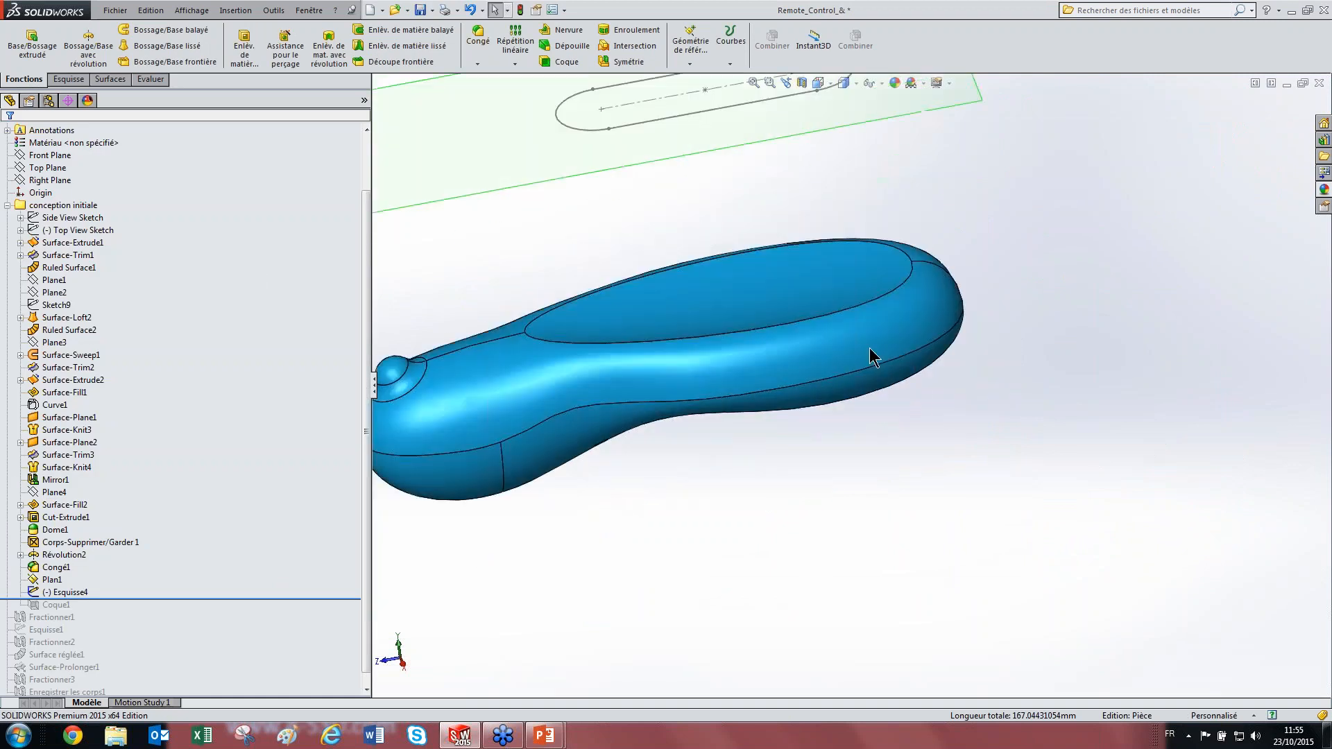
pyautogui.moveTo(878, 330)
pyautogui.mouseDown(button='middle')
pyautogui.moveTo(904, 229)
pyautogui.moveTo(902, 273)
pyautogui.mouseUp(button='middle')
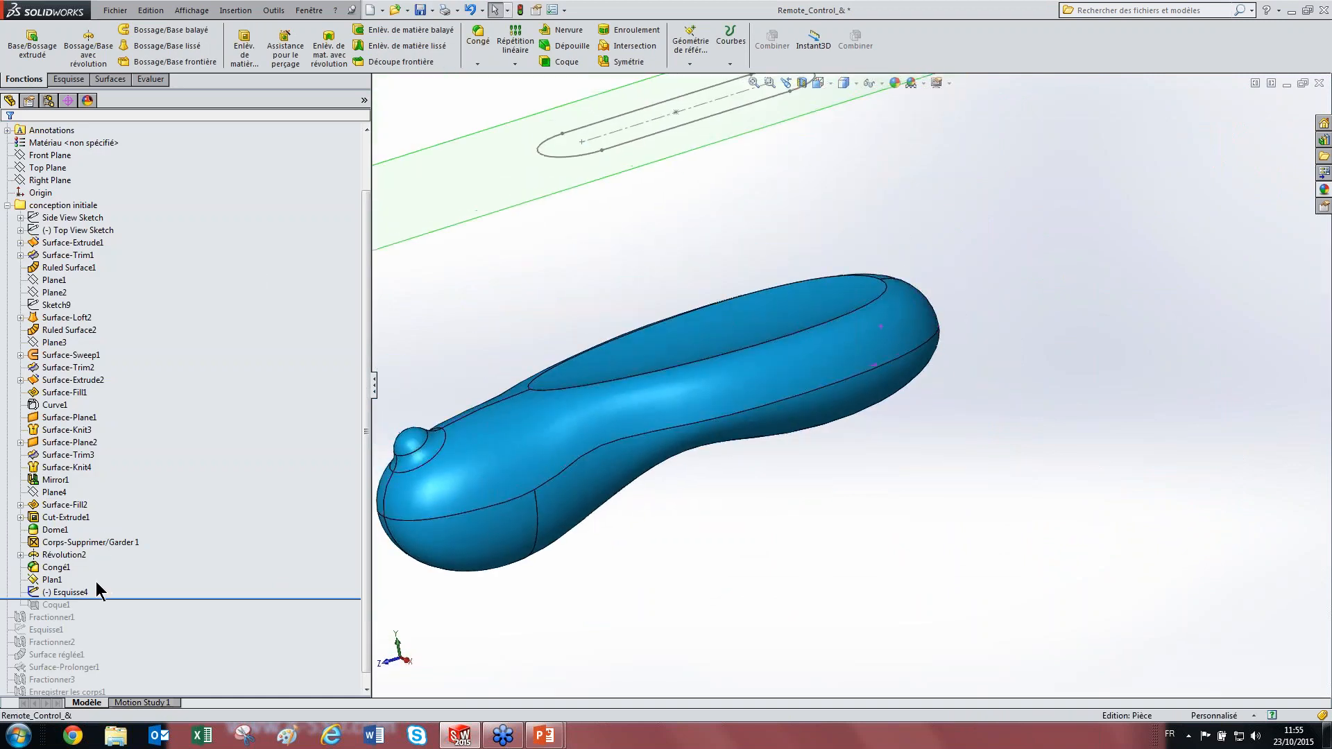
pyautogui.click(67, 592)
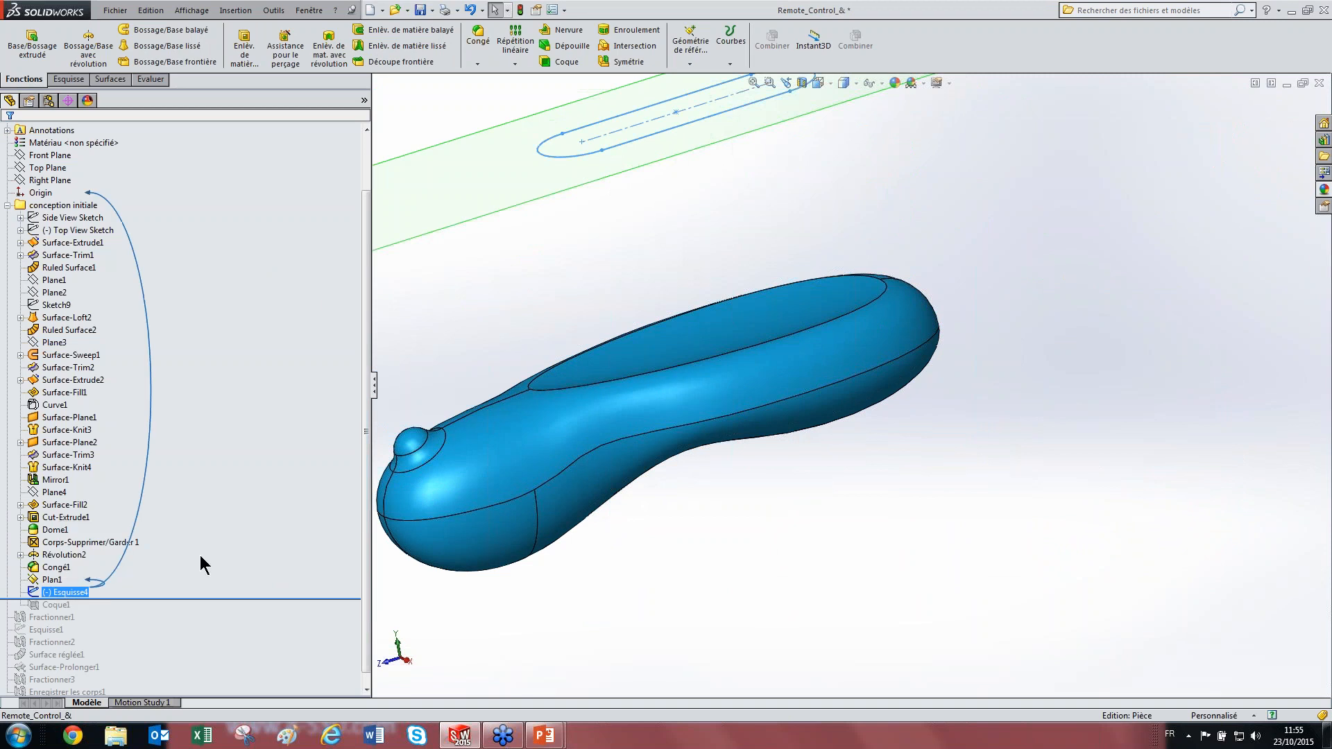
pyautogui.click(251, 54)
pyautogui.click(802, 82)
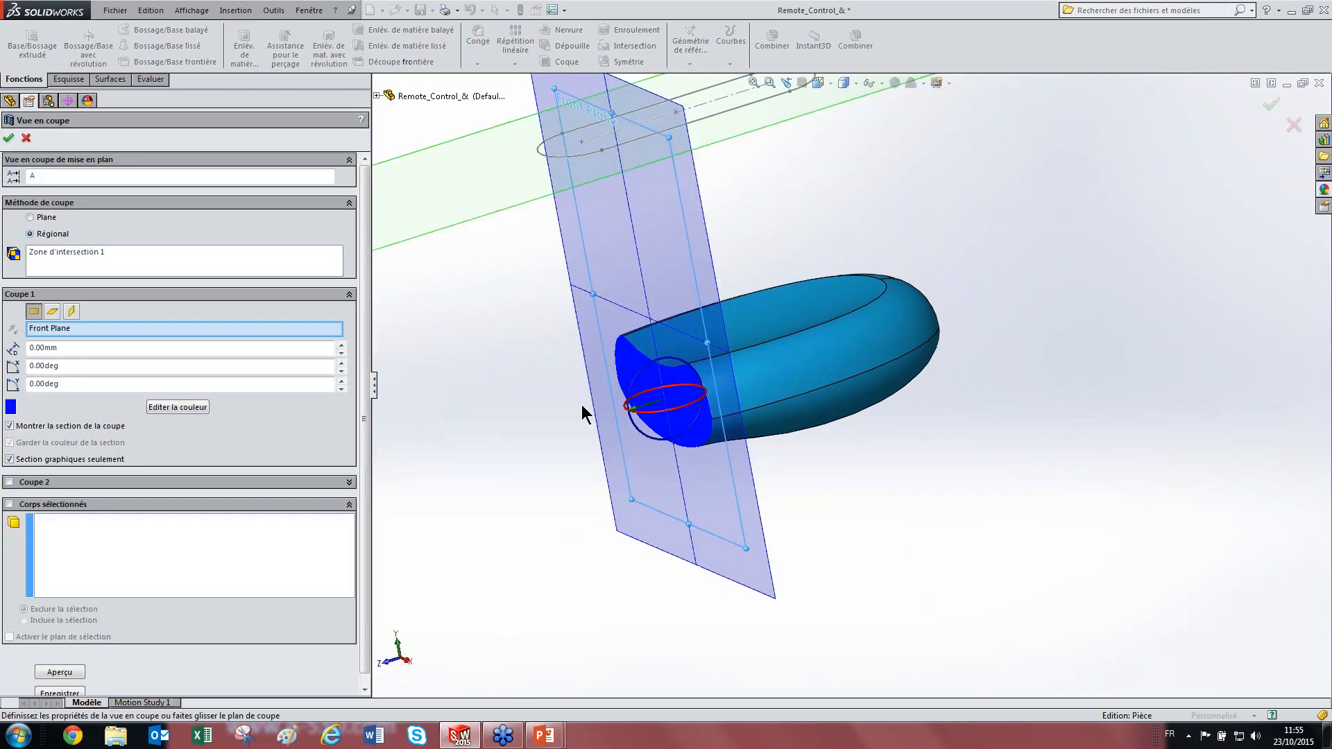
pyautogui.moveTo(885, 349); pyautogui.dragTo(830, 413, button='middle')
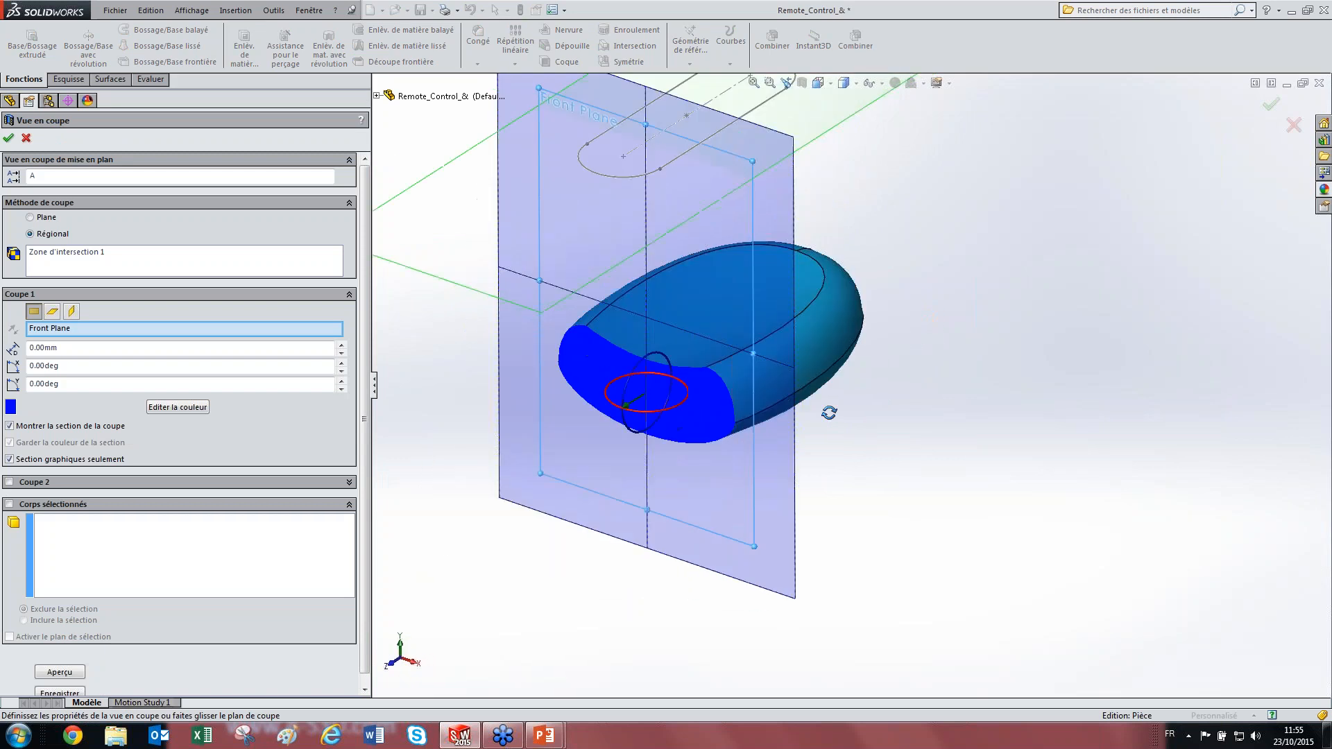
pyautogui.press('Escape')
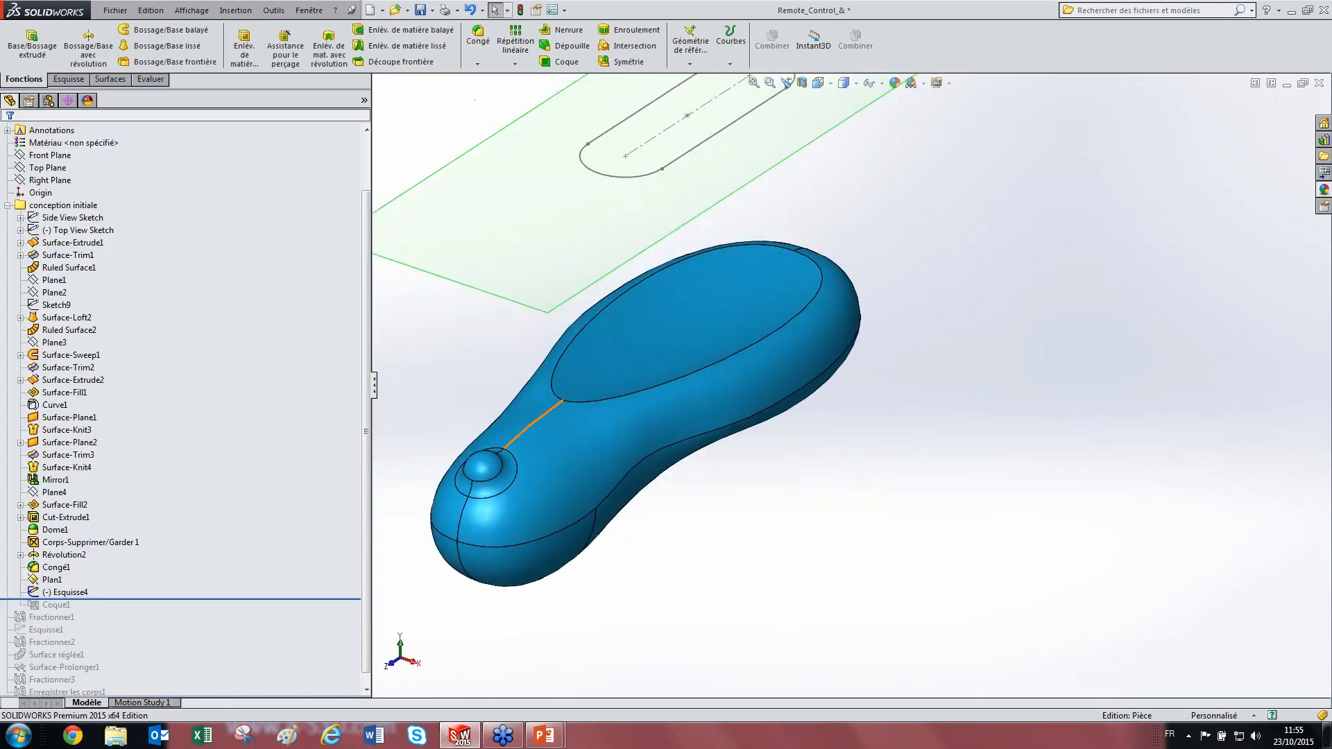
# Step: Try an extruded cut from inside sketch Esquisse4 with the end condition Jusqu'à la prochaine surface
pyautogui.click(62, 591)
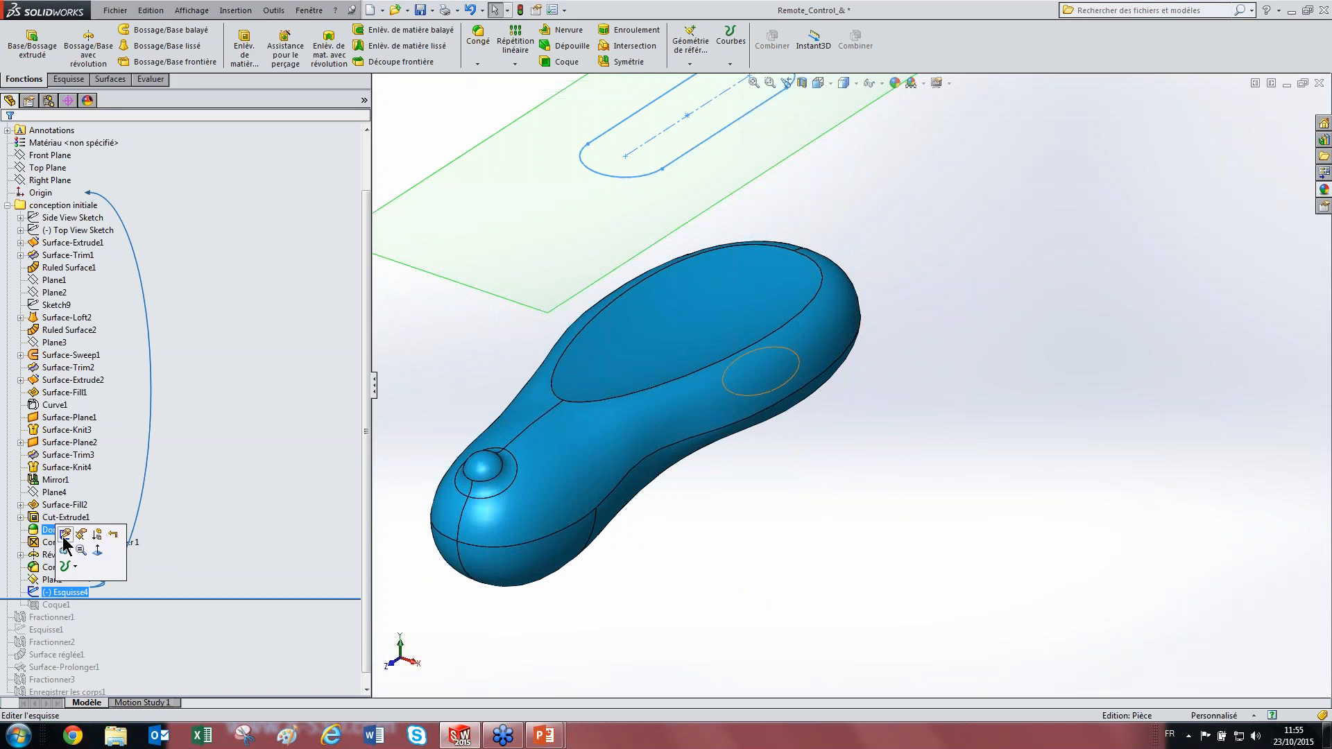
pyautogui.click(65, 535)
pyautogui.click(19, 81)
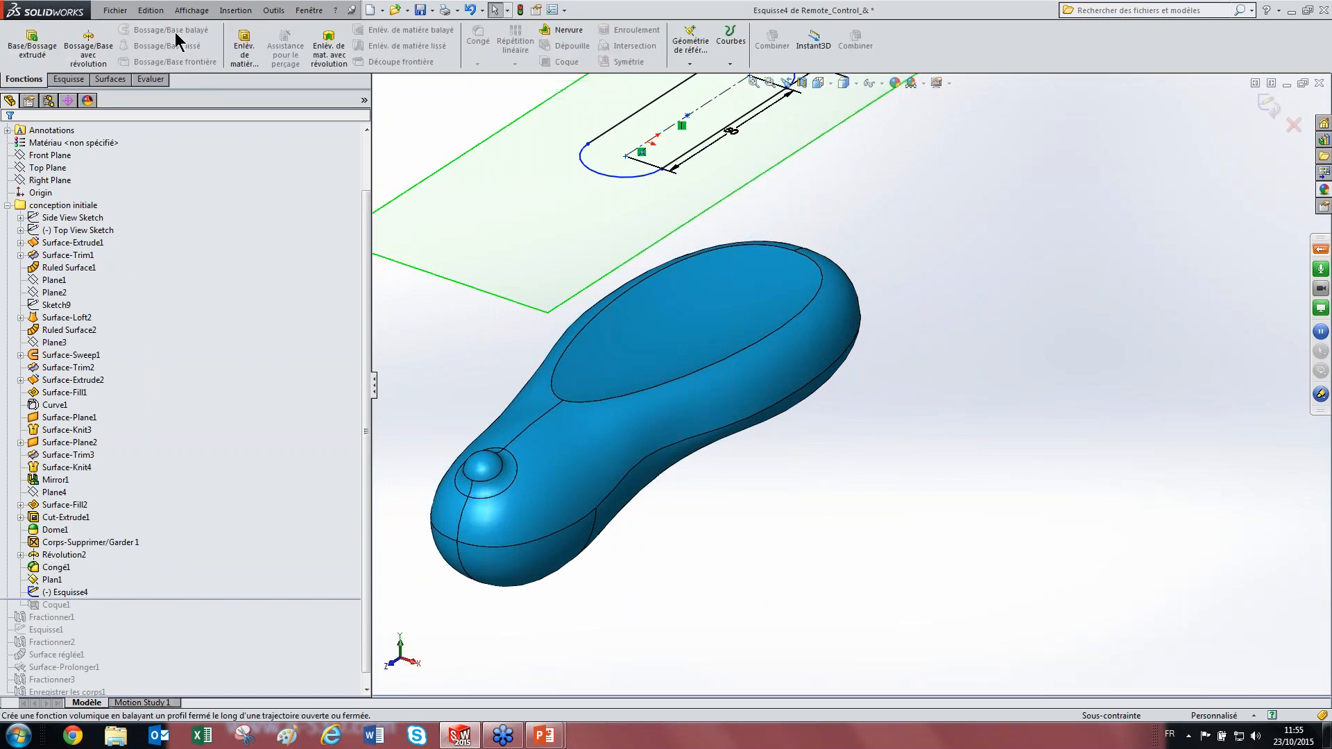
pyautogui.click(244, 45)
pyautogui.moveTo(617, 371); pyautogui.dragTo(564, 302, button='middle')
pyautogui.click(73, 217)
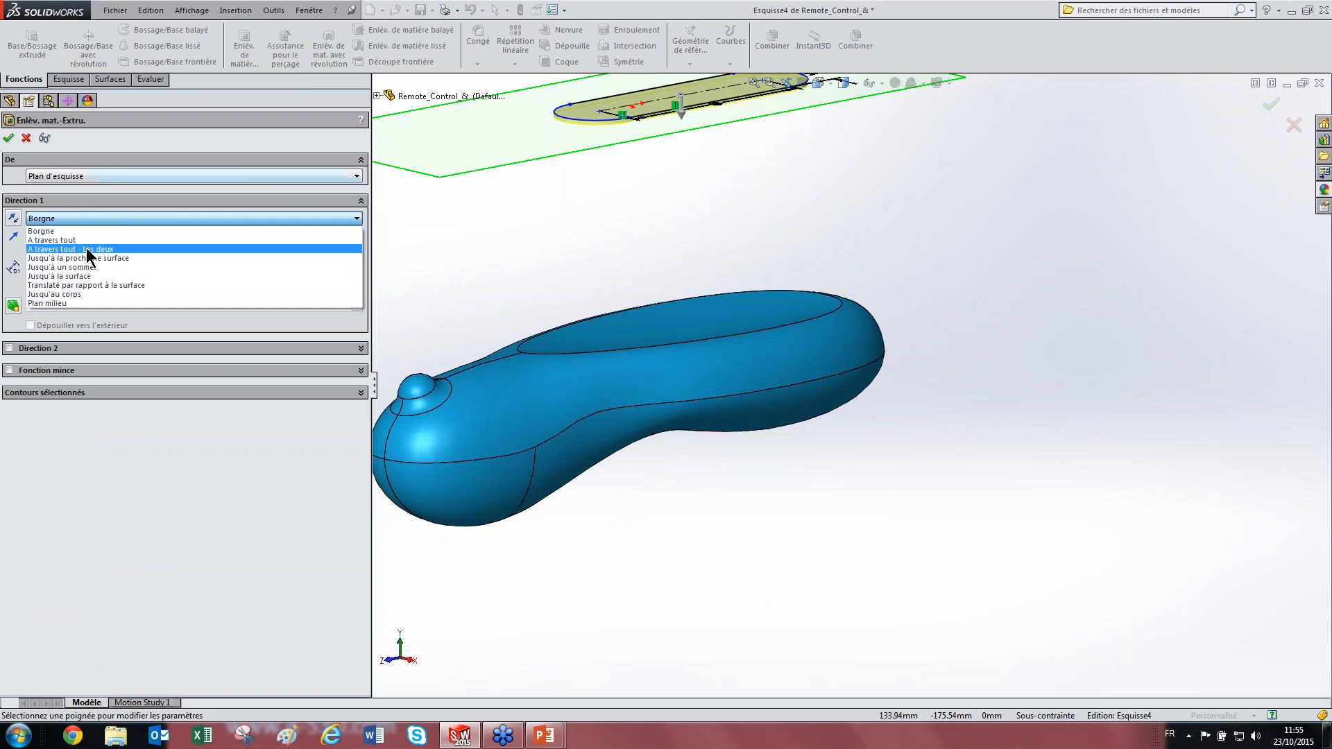
pyautogui.click(130, 258)
pyautogui.moveTo(788, 406)
pyautogui.mouseDown(button='middle')
pyautogui.moveTo(722, 232)
pyautogui.moveTo(684, 490)
pyautogui.moveTo(687, 434)
pyautogui.moveTo(852, 397)
pyautogui.mouseUp(button='middle')
pyautogui.press('Escape')
pyautogui.scroll(3, 852, 396)
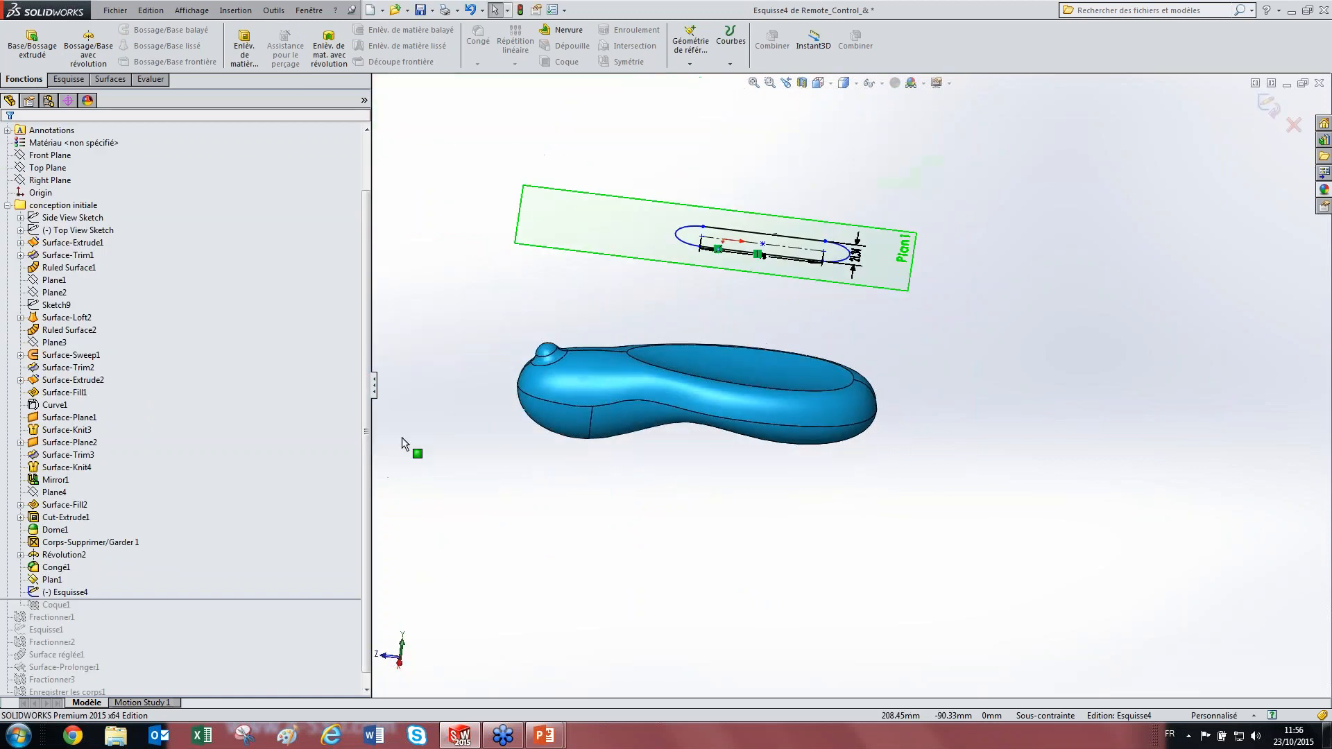
# Step: Close the slot sketch Esquisse4 and delete it from the model
pyautogui.click(52, 593)
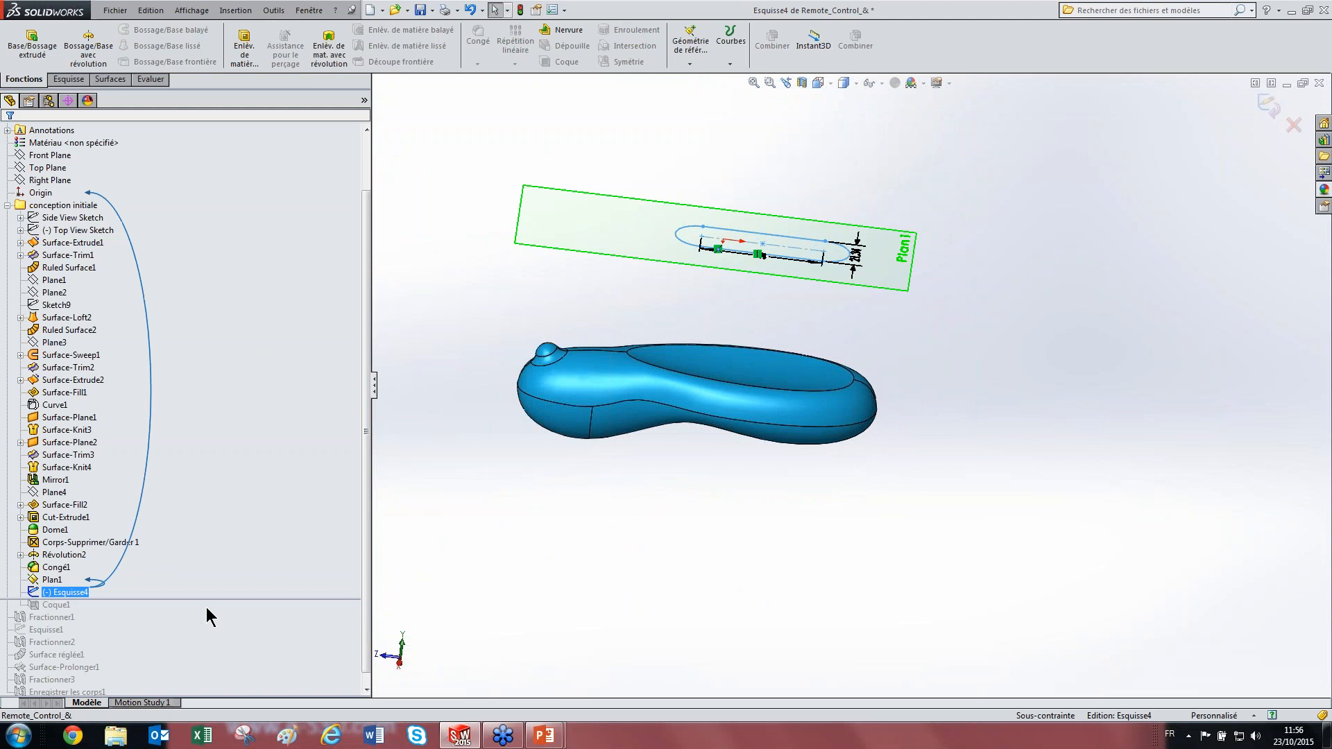
pyautogui.click(1269, 105)
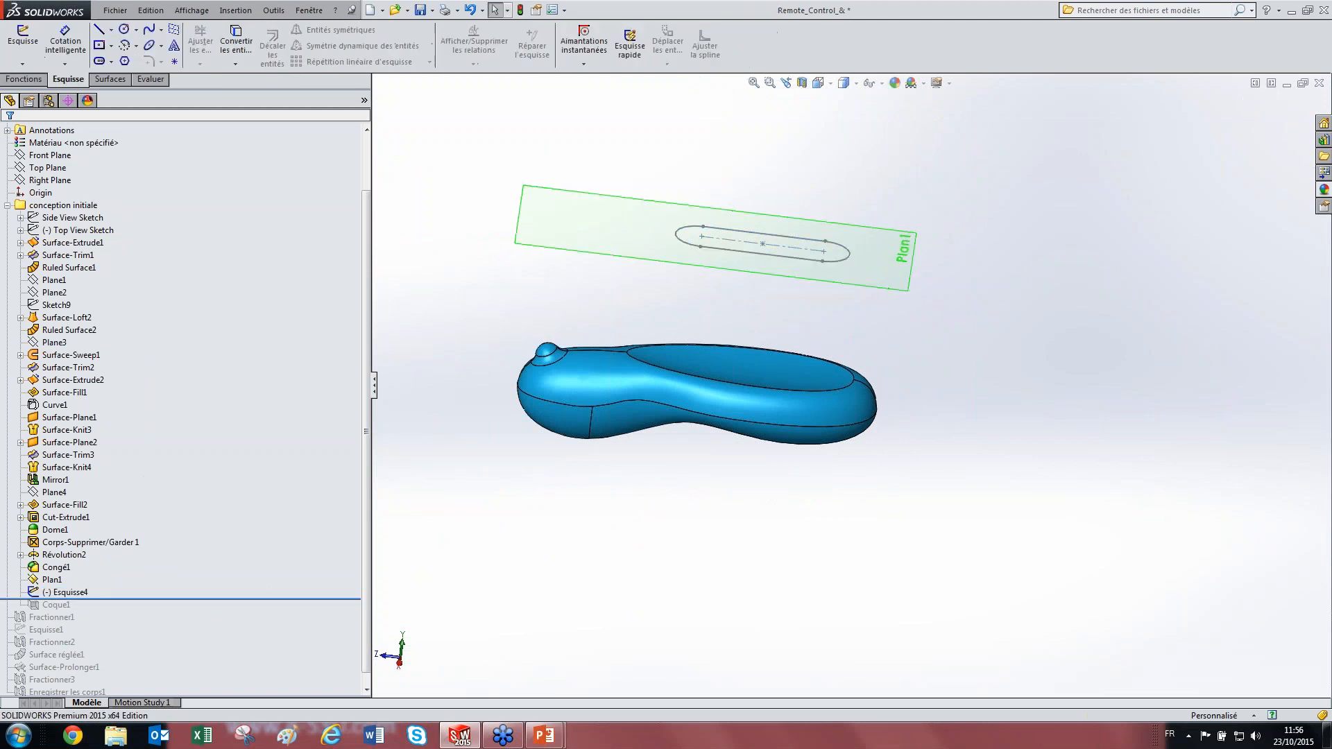
pyautogui.press('Delete')
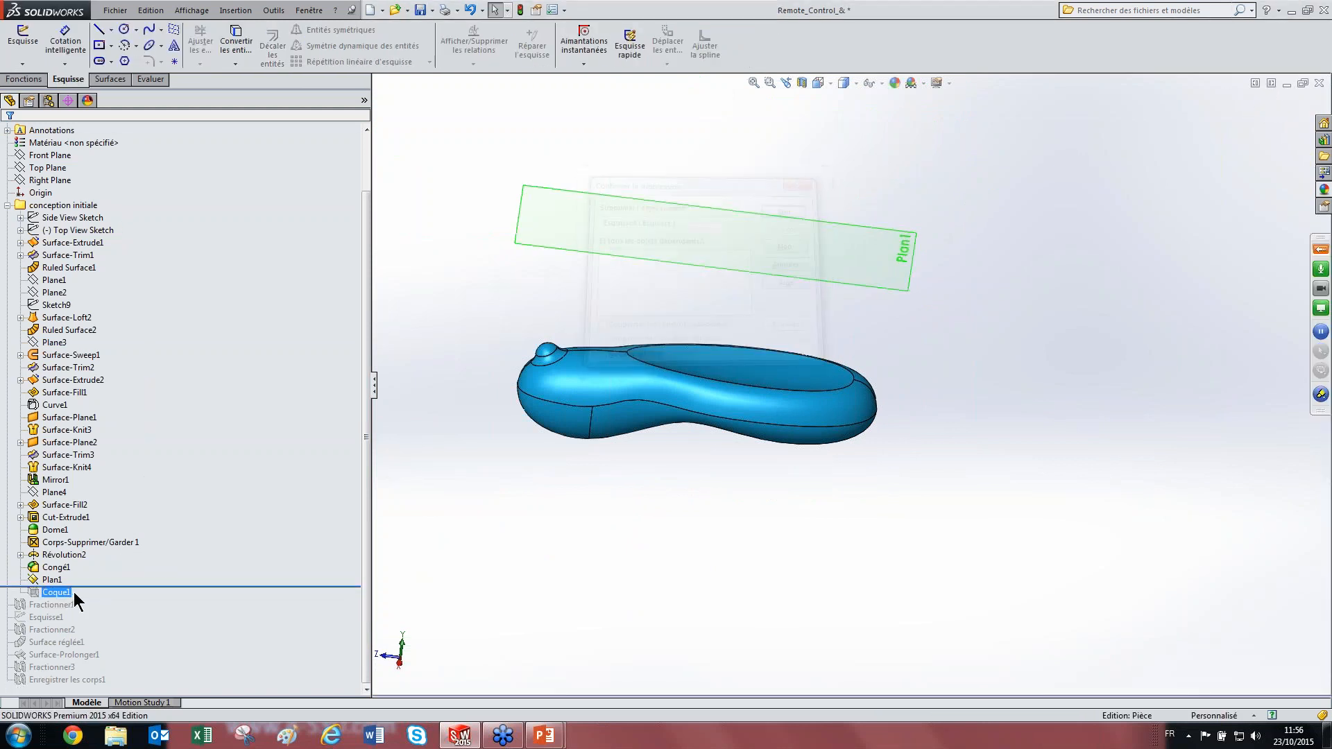
# Step: On Plan1, sketch a lengthwise slot about 70 mm long and about 15.65 mm wide, and reposition it over the oval face
pyautogui.click(48, 580)
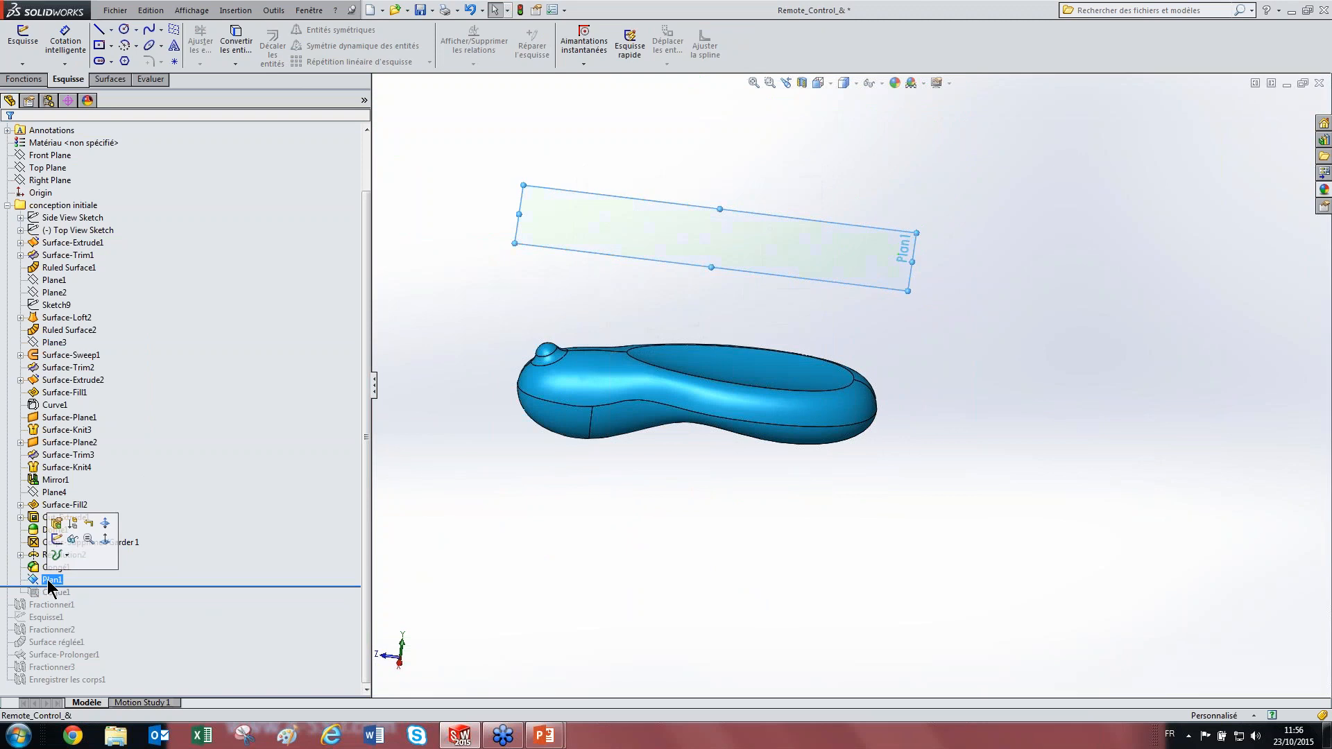
pyautogui.click(69, 532)
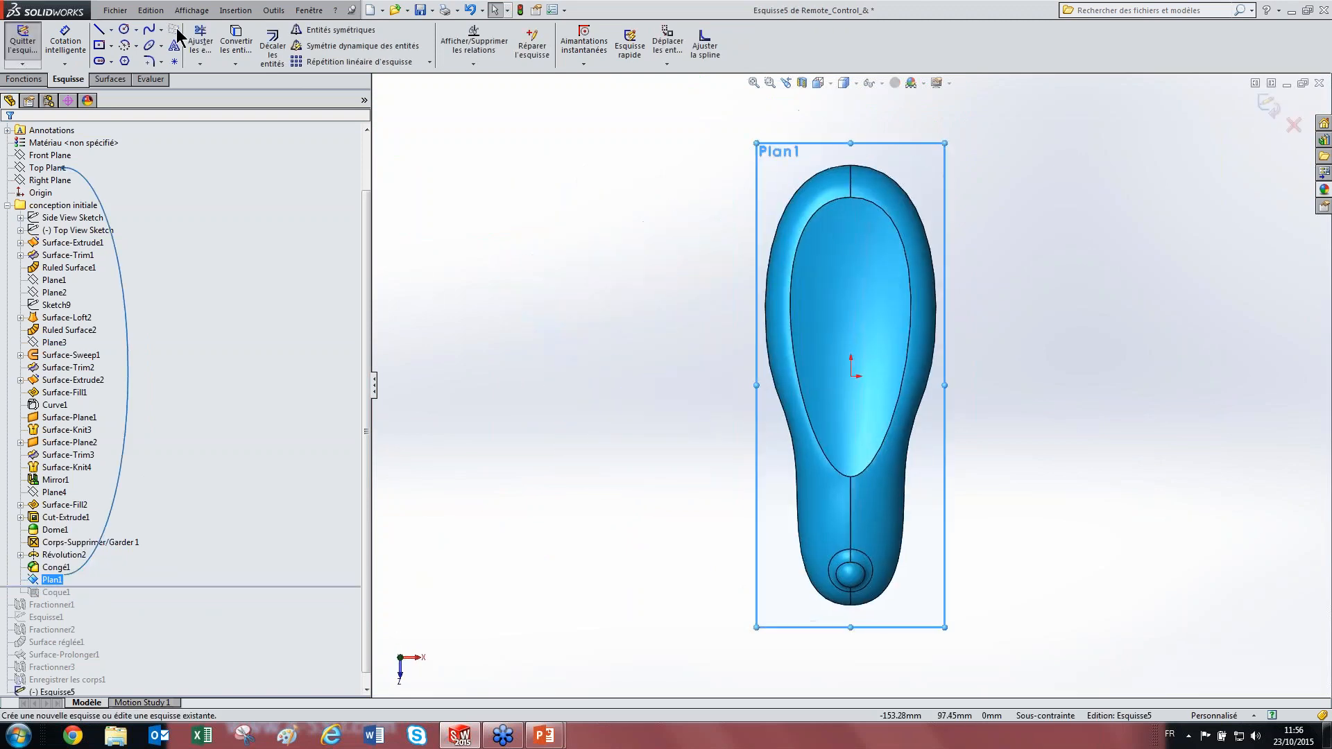
pyautogui.click(100, 60)
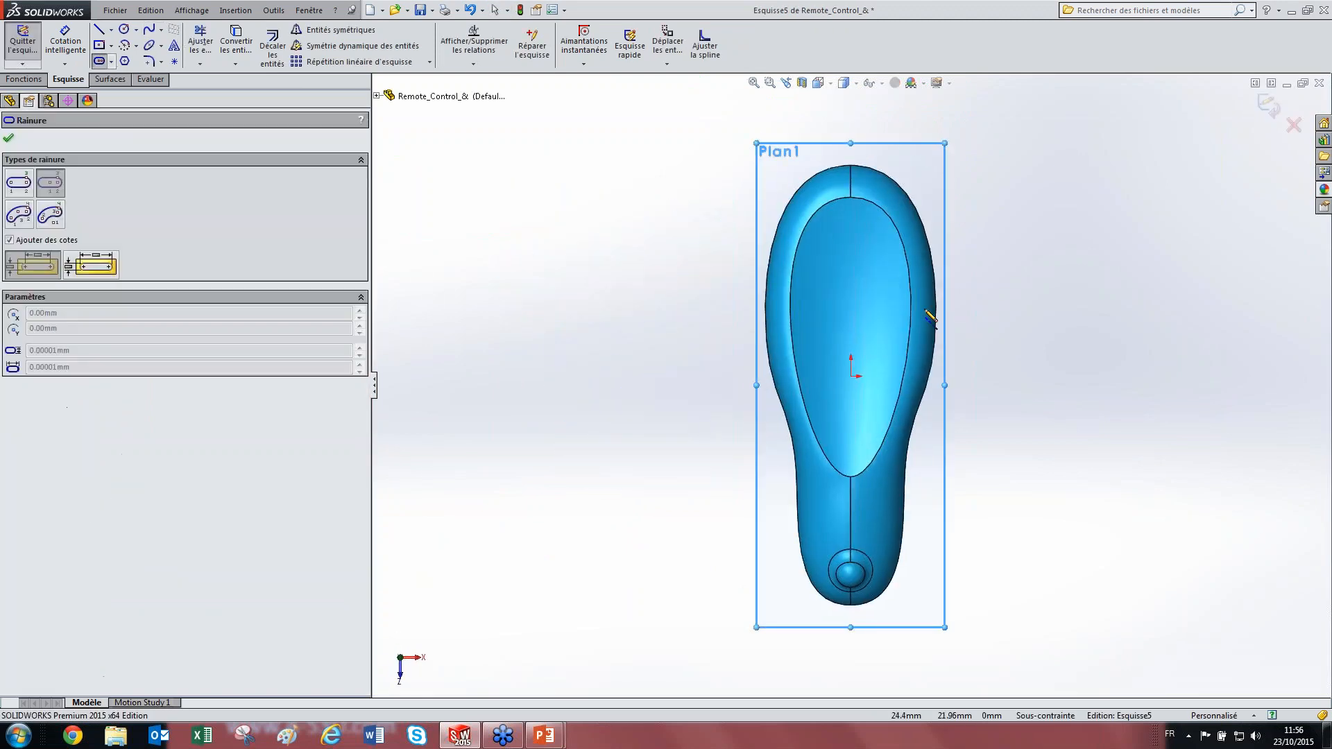
pyautogui.click(850, 245)
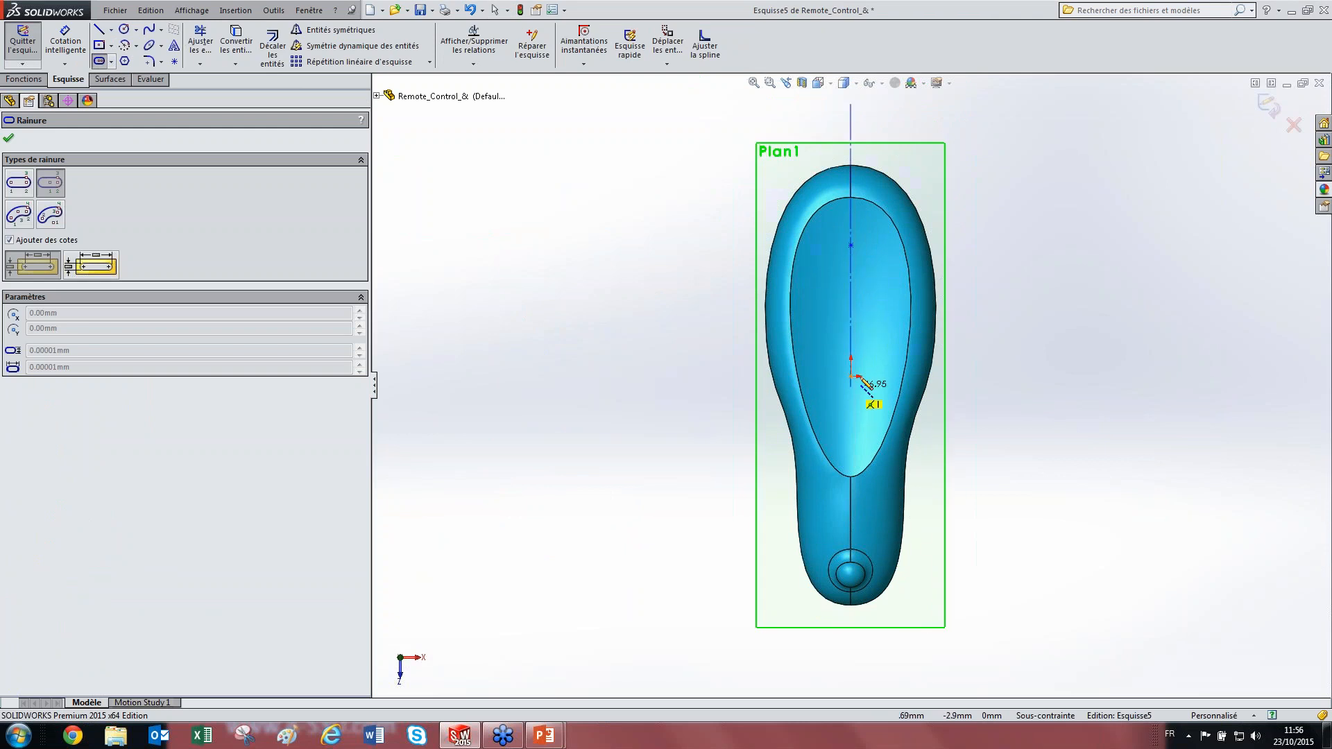
pyautogui.click(869, 355)
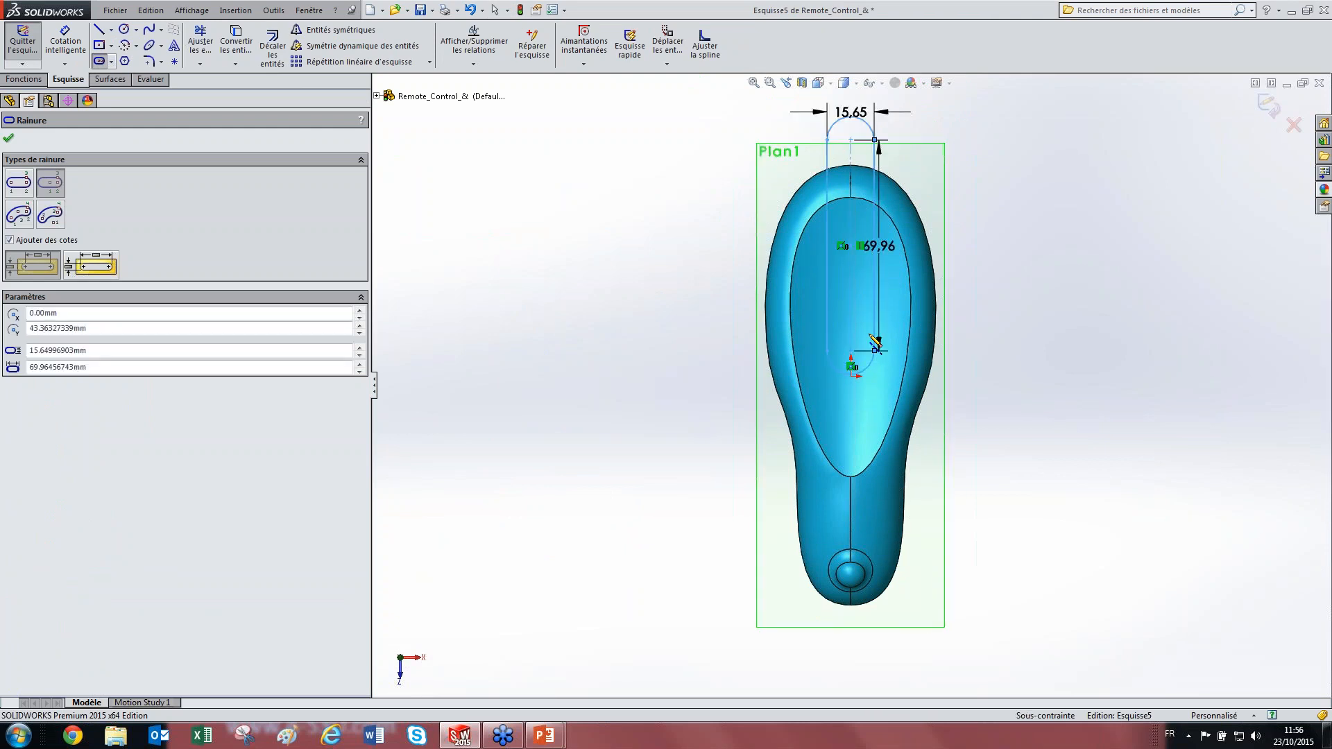
pyautogui.click(876, 341)
pyautogui.press('Escape')
pyautogui.moveTo(849, 245); pyautogui.dragTo(842, 334)
pyautogui.click(1035, 378)
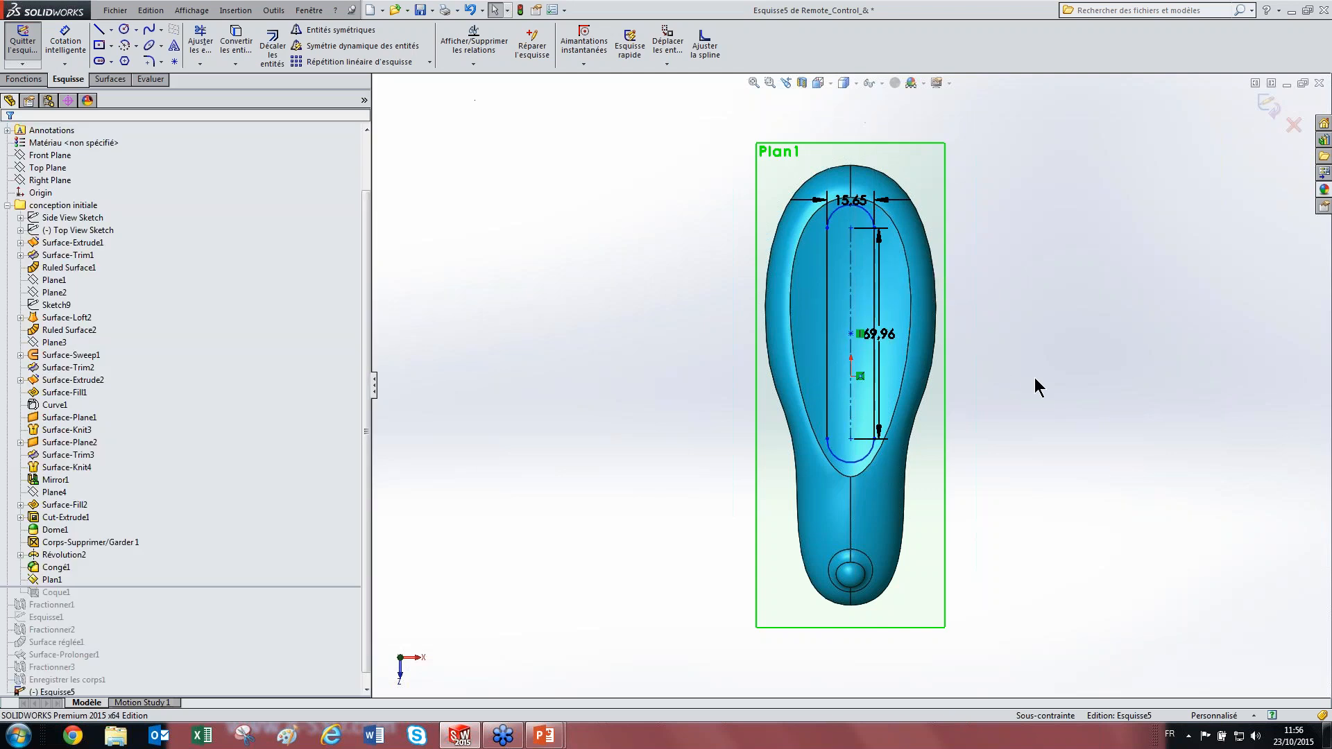
# Step: Try an extruded cut with Jusqu'à la prochaine surface from inside the slot sketch, and close the sketch without applying the cut
pyautogui.click(23, 78)
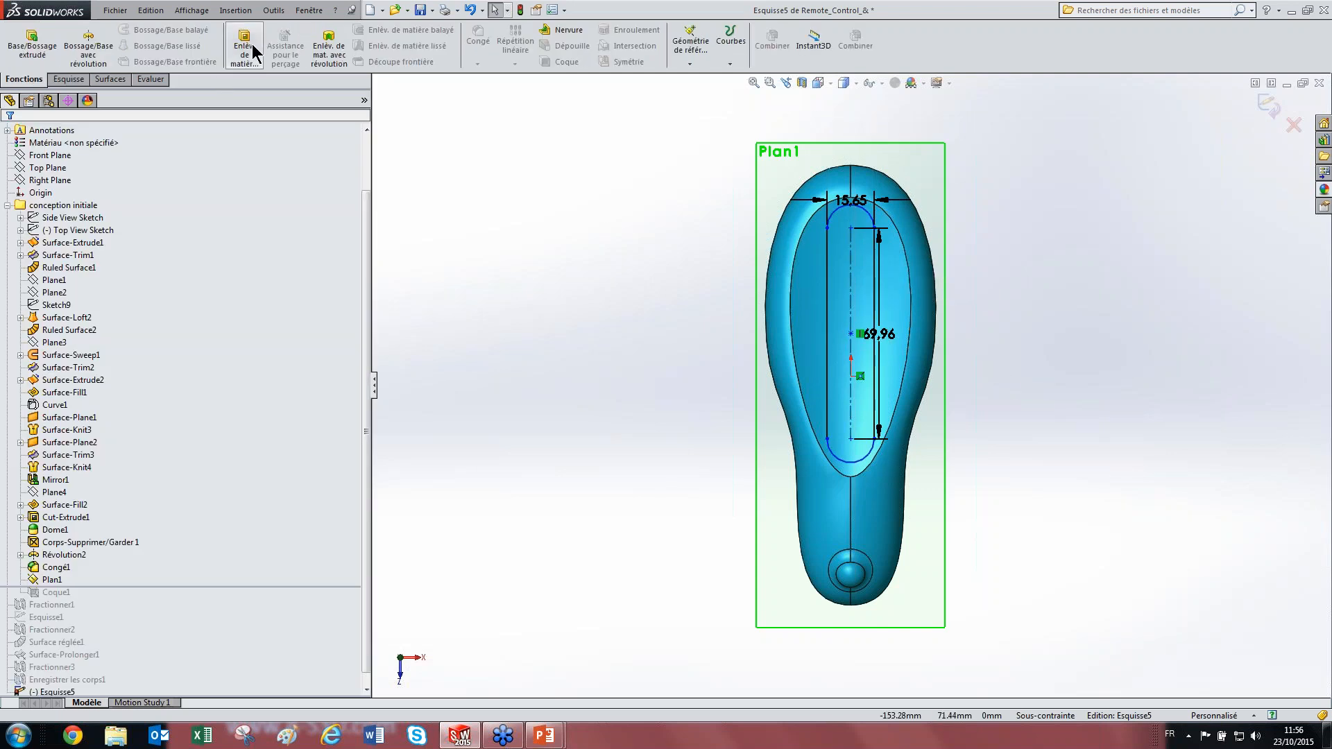
pyautogui.click(252, 44)
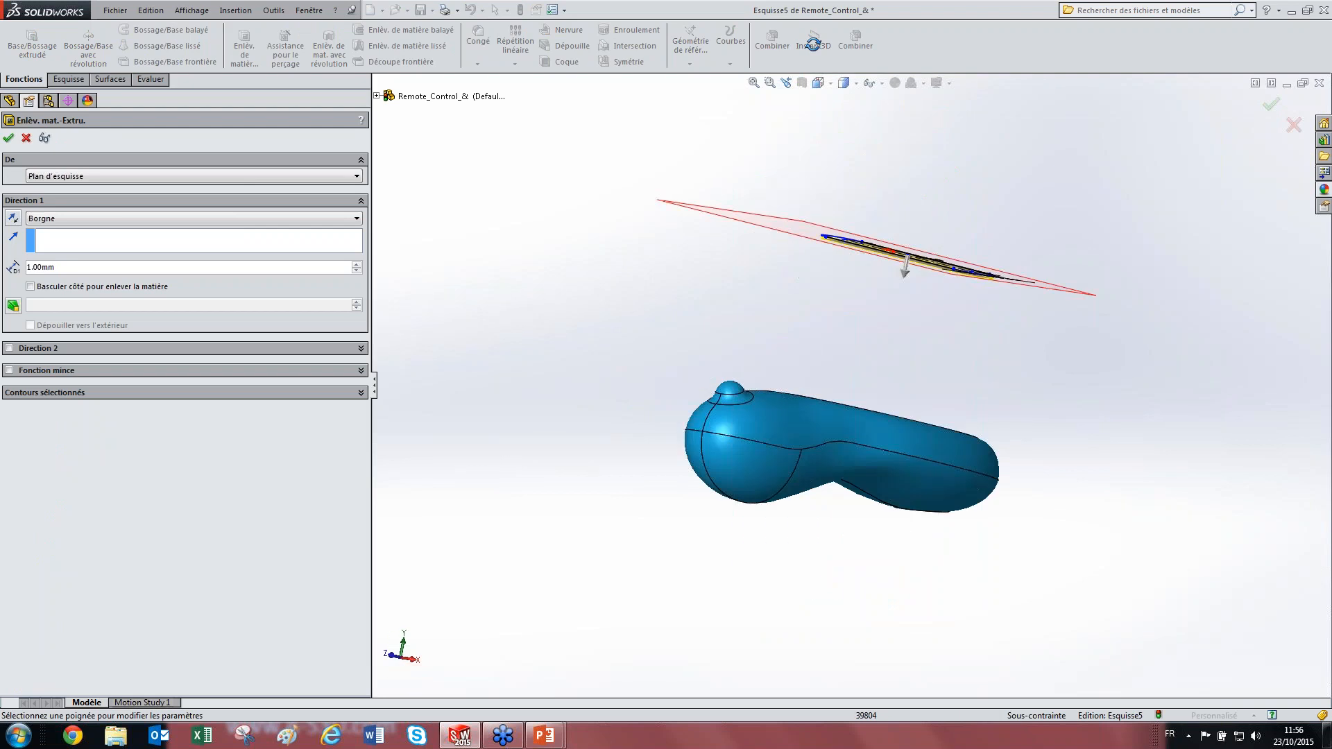
pyautogui.click(124, 266)
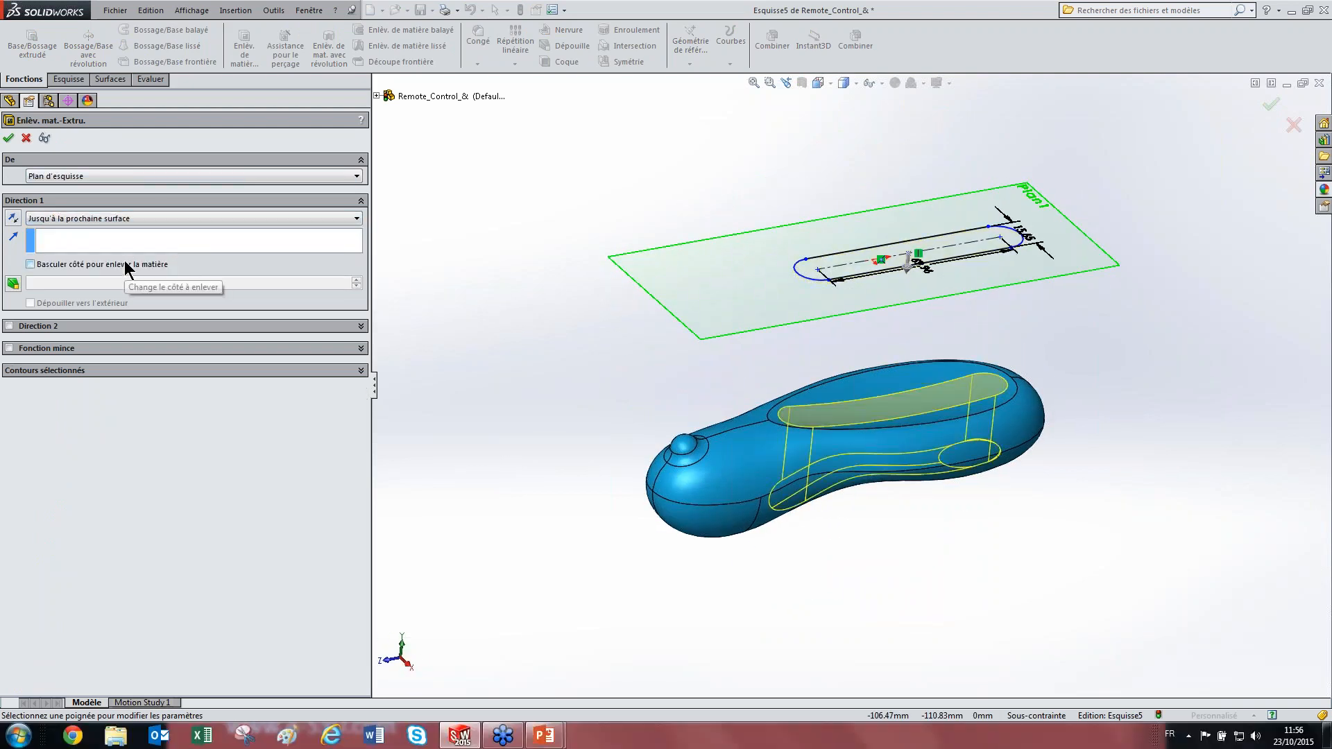
pyautogui.click(27, 138)
pyautogui.click(519, 11)
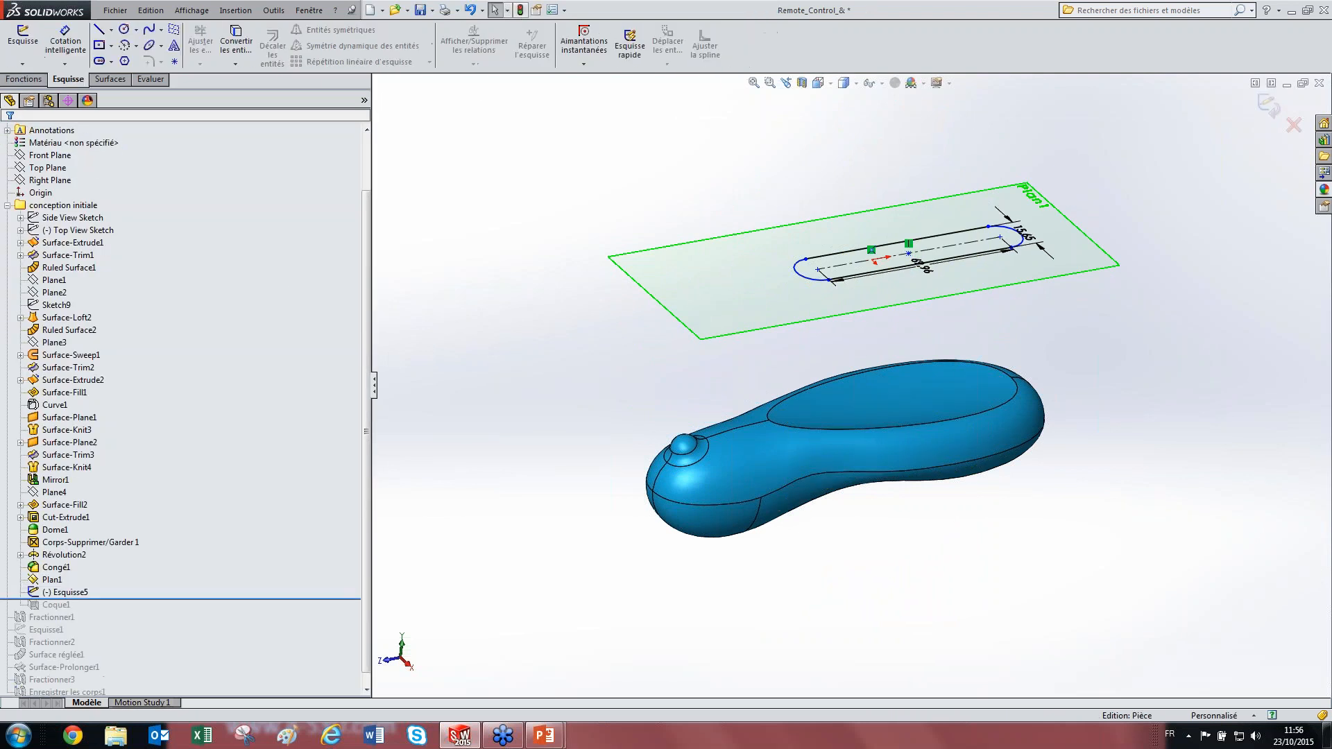
# Step: Preview an extruded cut of the closed slot sketch Esquisse5 with the end condition Jusqu'à la prochaine surface and leave it unapplied
pyautogui.click(46, 593)
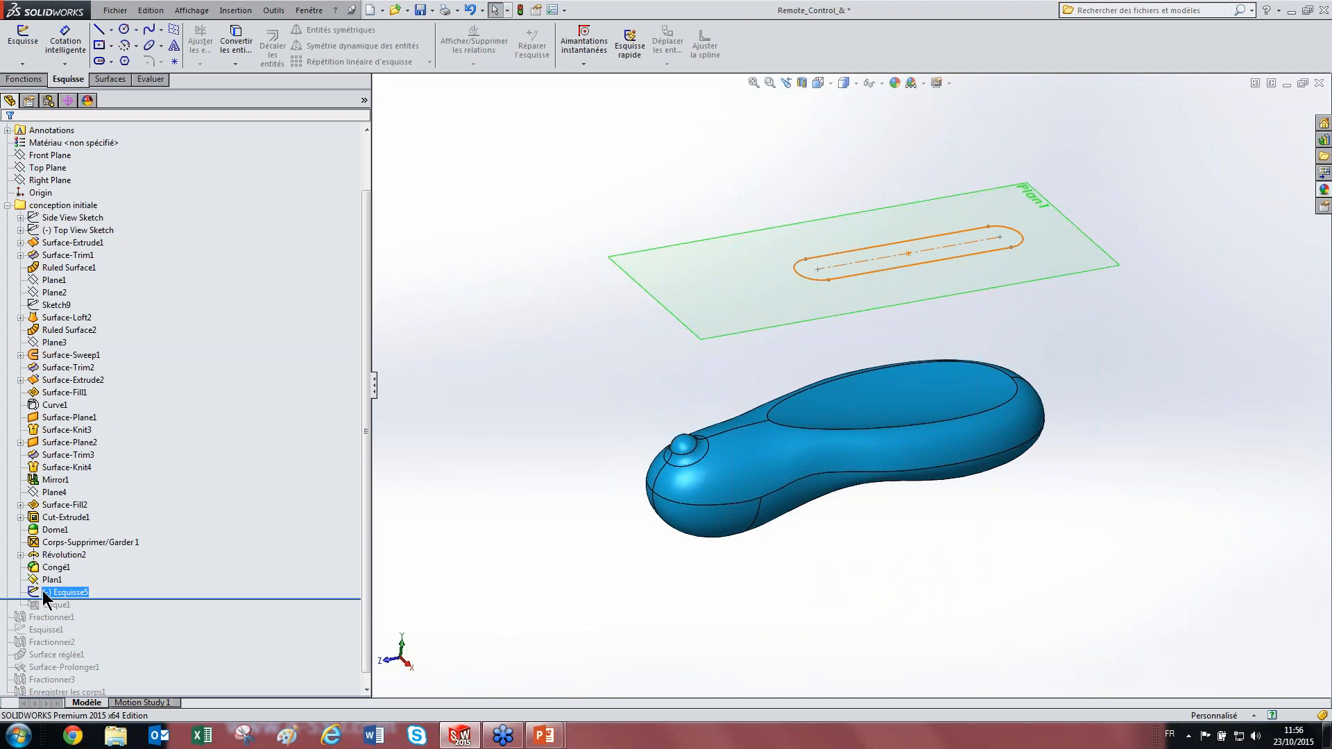
pyautogui.click(24, 79)
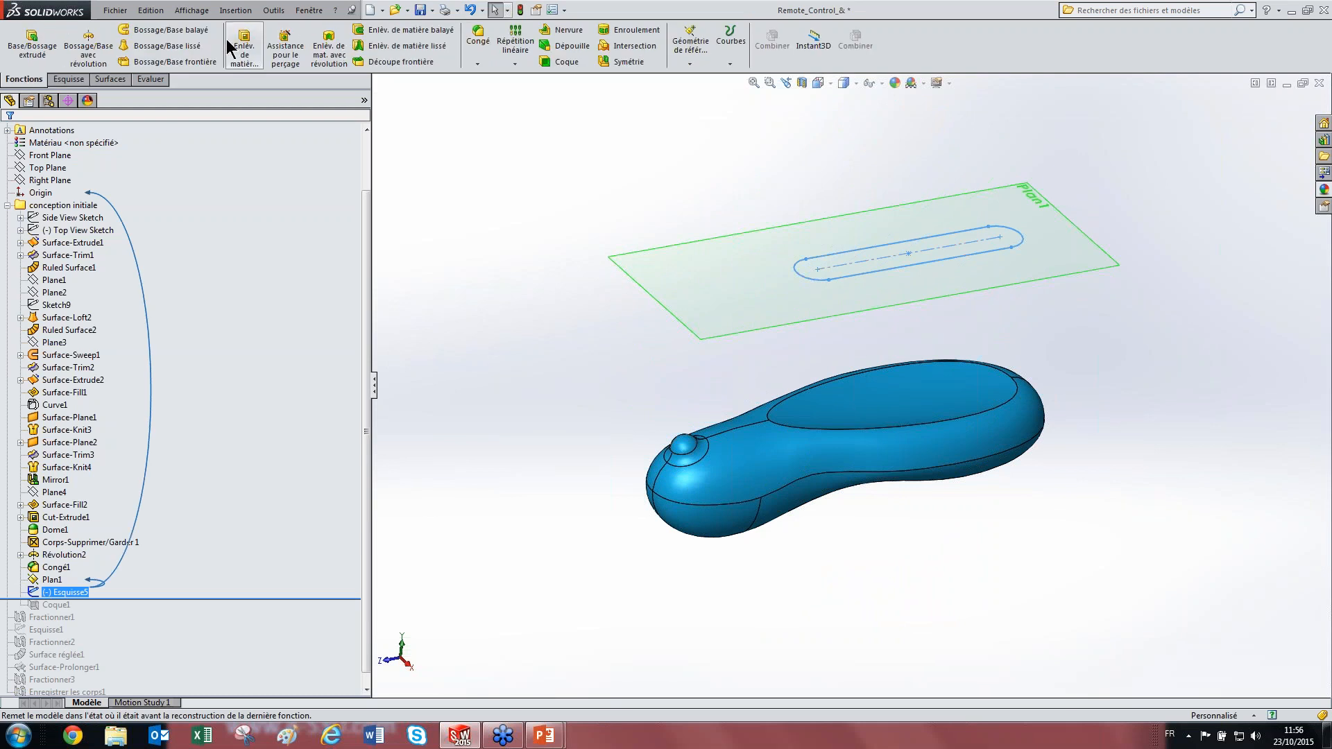
pyautogui.click(227, 40)
pyautogui.click(156, 218)
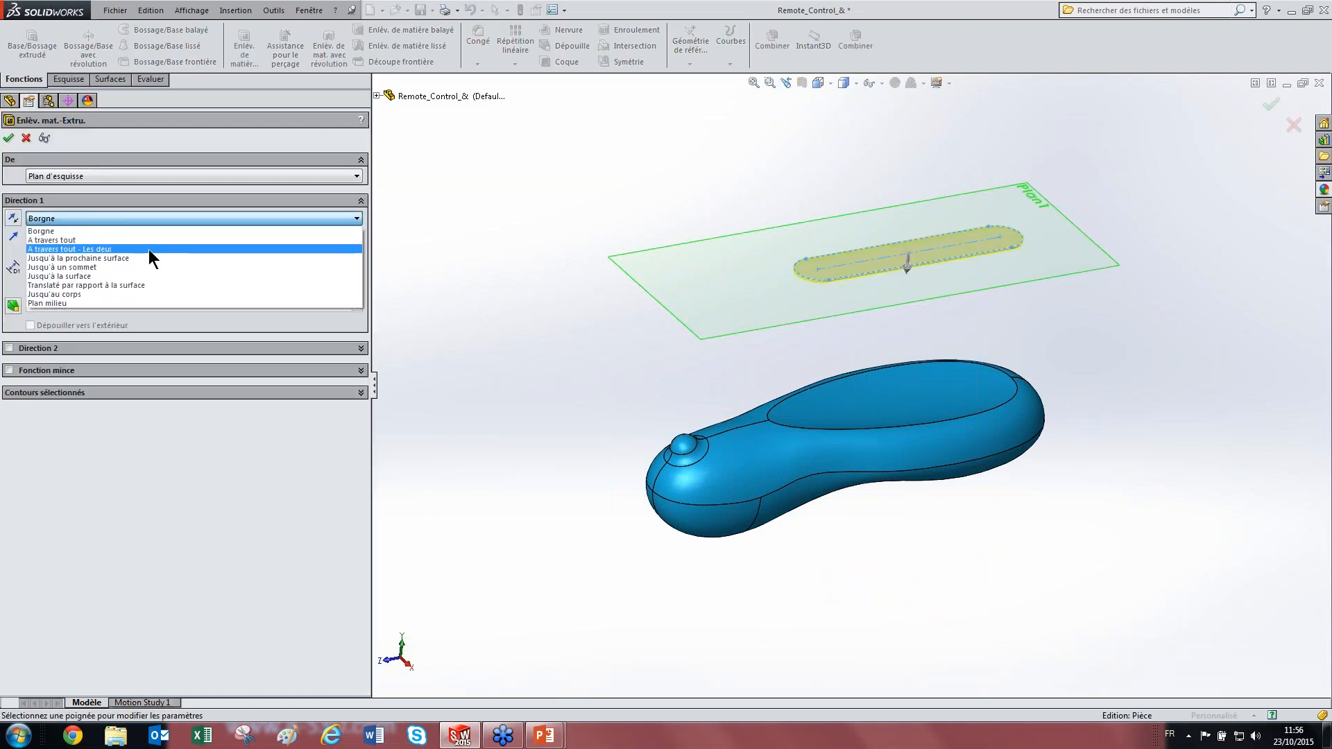
pyautogui.click(143, 256)
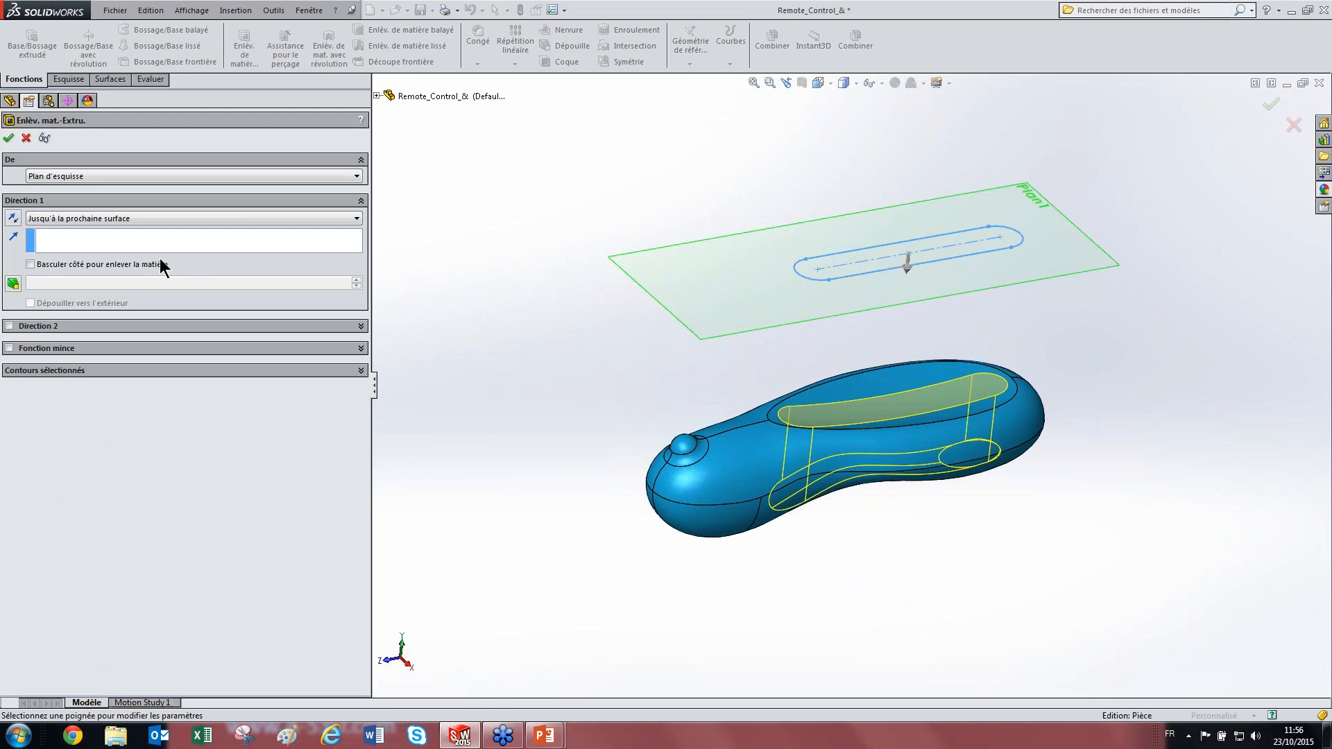
pyautogui.scroll(-3, 983, 394)
pyautogui.moveTo(983, 394)
pyautogui.mouseDown(button='middle')
pyautogui.moveTo(975, 351)
pyautogui.moveTo(838, 456)
pyautogui.moveTo(835, 336)
pyautogui.moveTo(946, 235)
pyautogui.moveTo(937, 288)
pyautogui.moveTo(898, 122)
pyautogui.moveTo(854, 268)
pyautogui.moveTo(853, 384)
pyautogui.moveTo(870, 244)
pyautogui.moveTo(886, 324)
pyautogui.moveTo(860, 395)
pyautogui.moveTo(853, 516)
pyautogui.moveTo(868, 479)
pyautogui.mouseUp(button='middle')
pyautogui.click(26, 137)
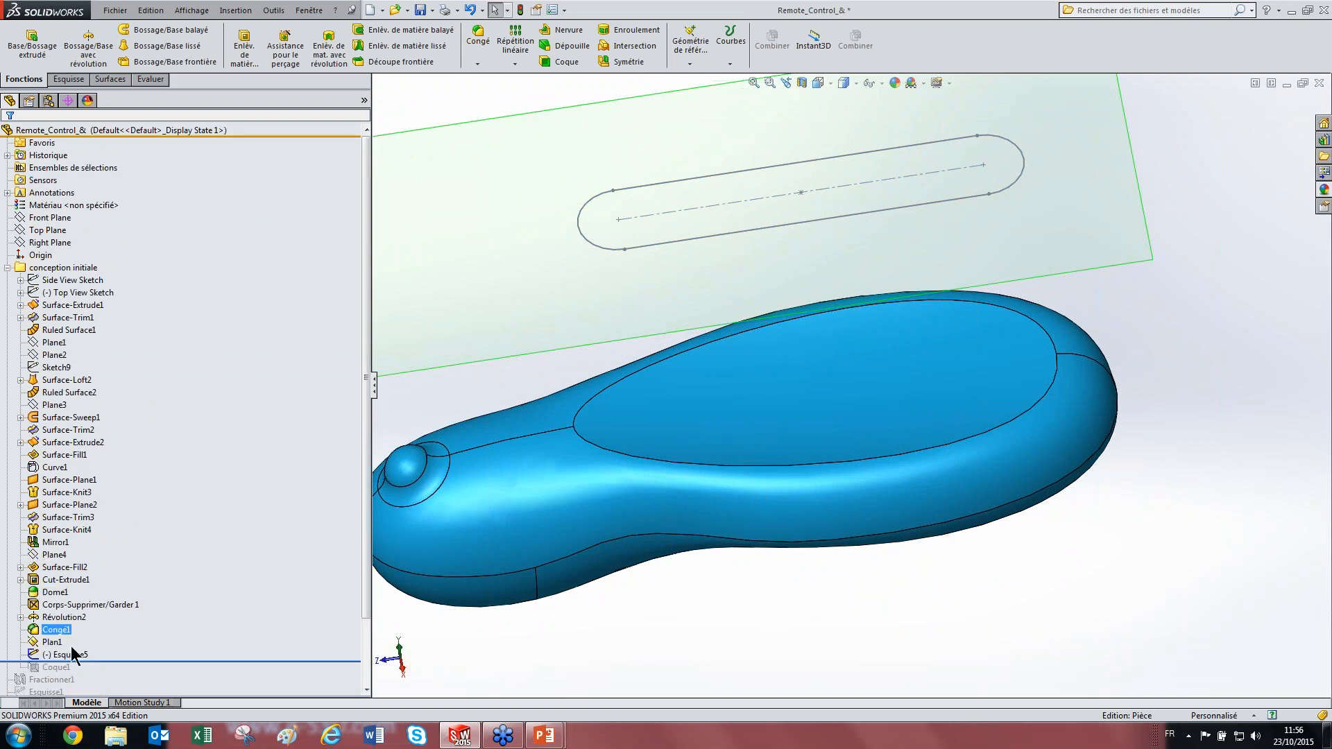
# Step: Try an extruded cut of Esquisse5 with the end condition Translaté par rapport à la surface
pyautogui.scroll(-2, 76, 627)
pyautogui.click(64, 593)
pyautogui.click(66, 579)
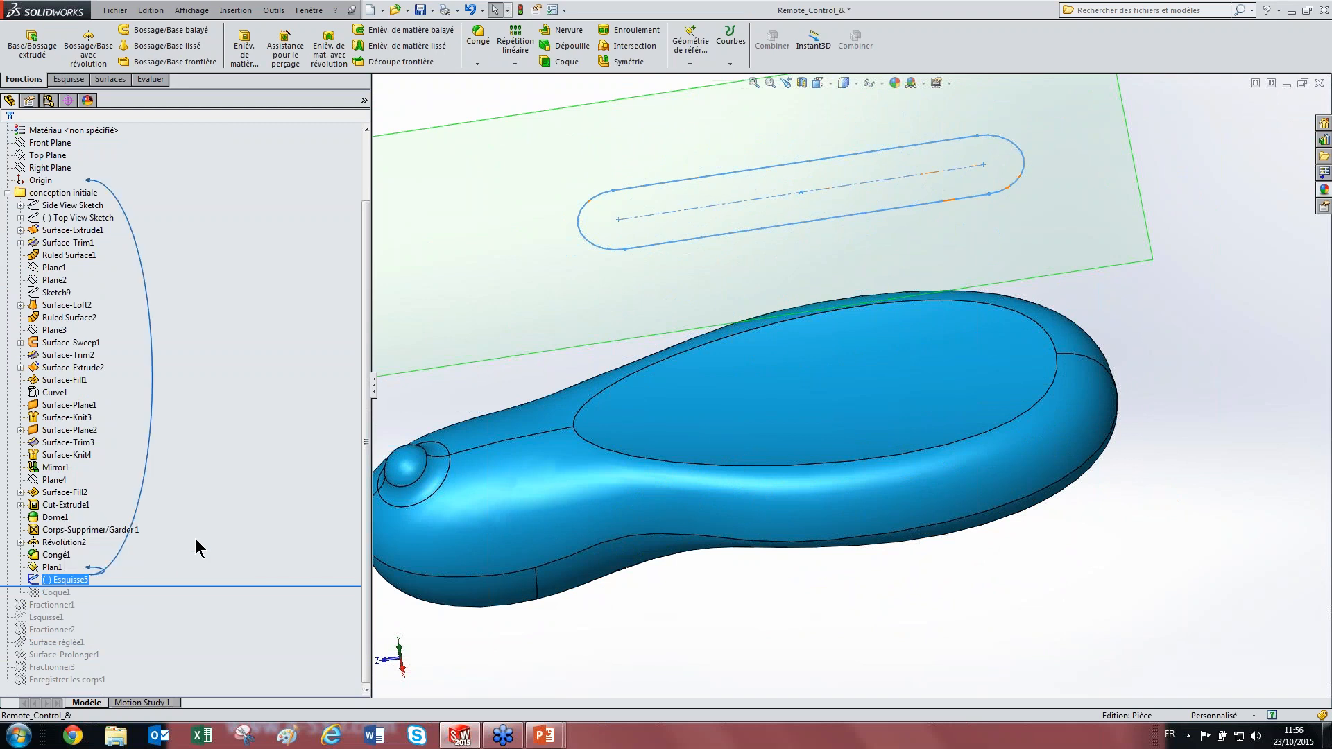
pyautogui.click(254, 41)
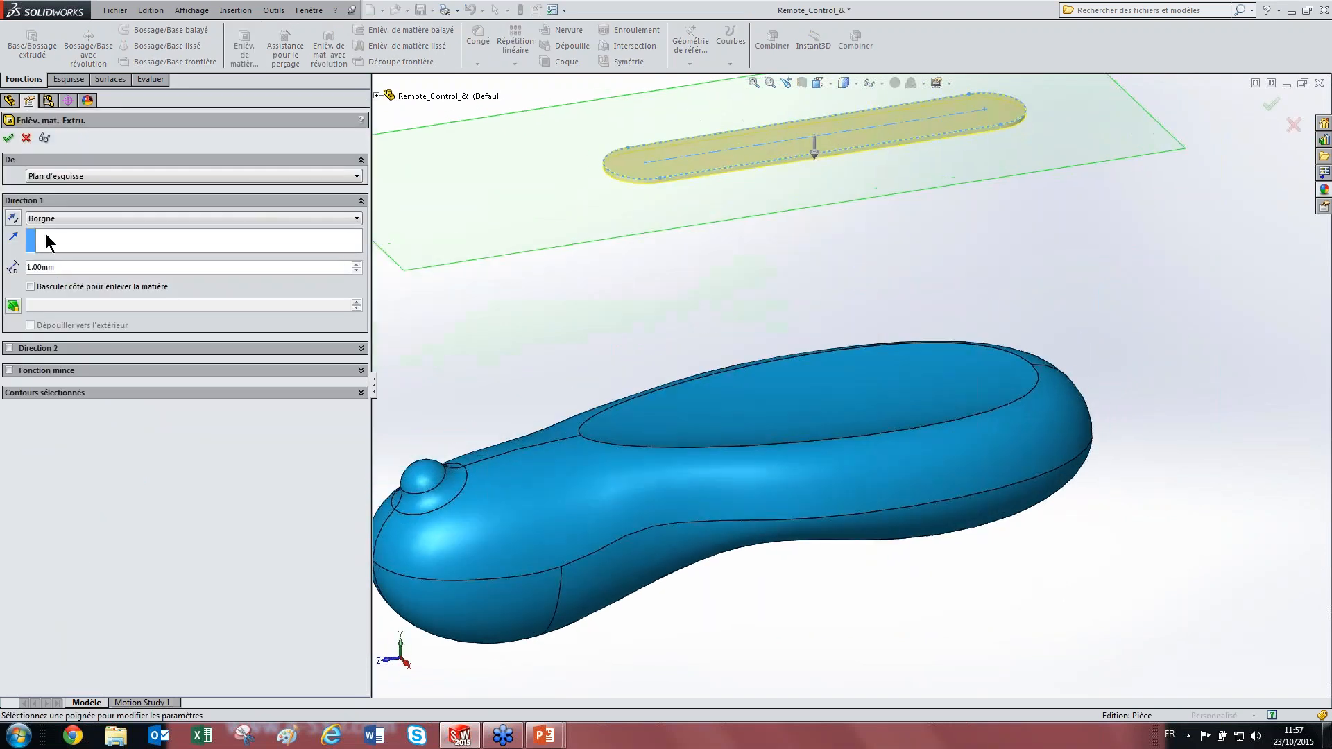
pyautogui.click(83, 217)
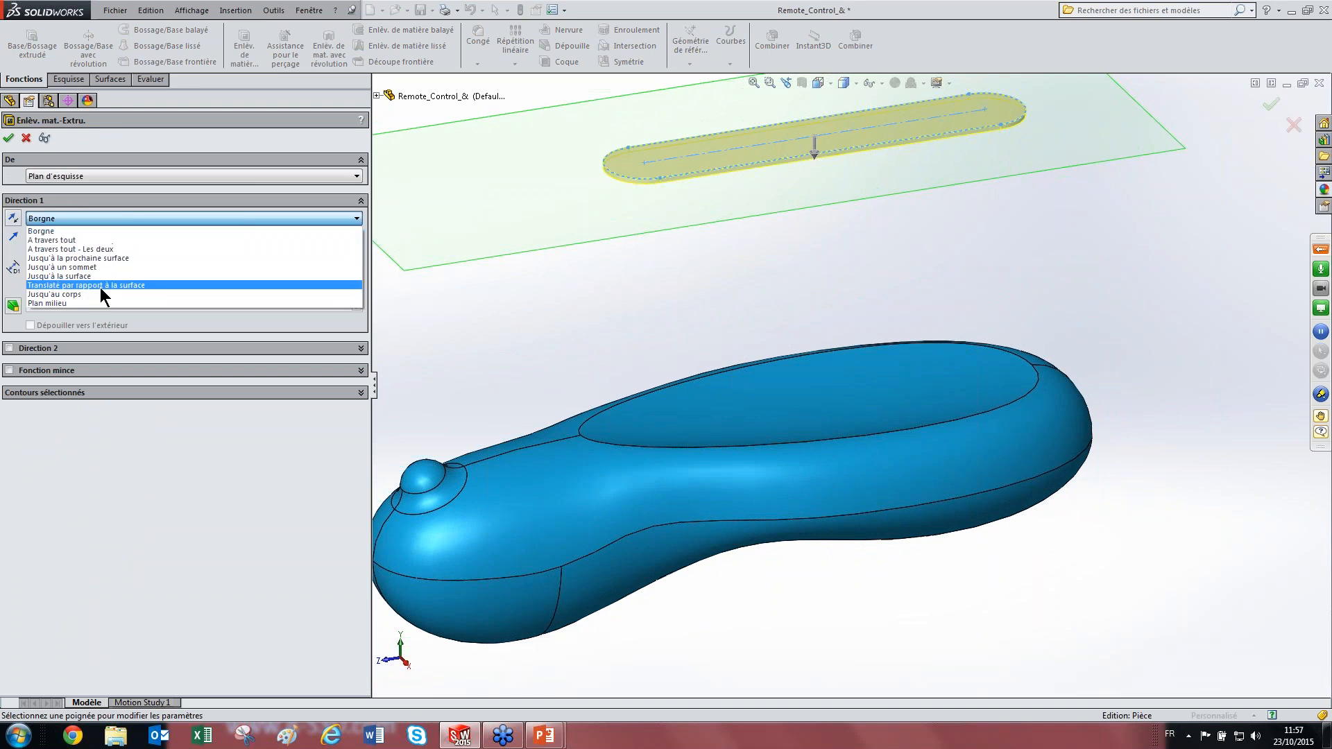
pyautogui.click(100, 287)
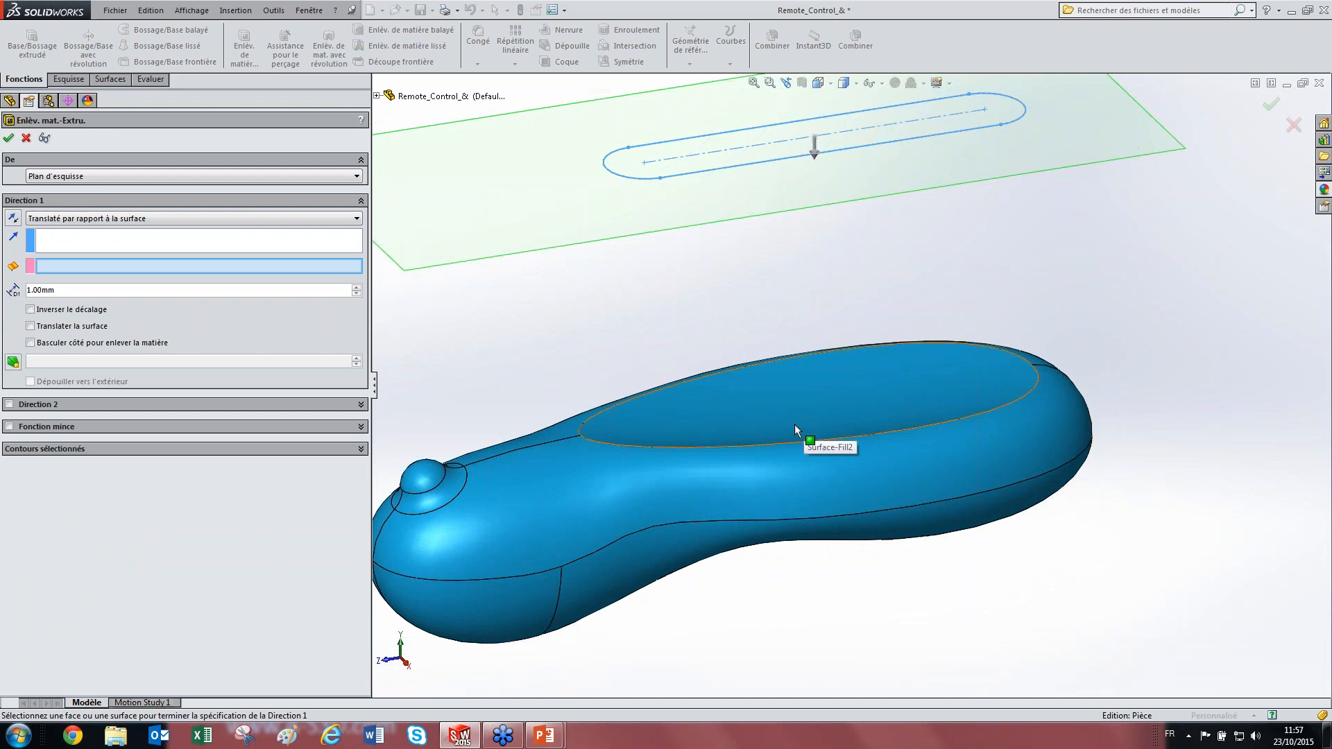
pyautogui.press('Escape')
# Step: Include the shell Coque1 ahead of the slot cut and cut Esquisse5 with the end condition Jusqu'à la prochaine surface
pyautogui.click(81, 582)
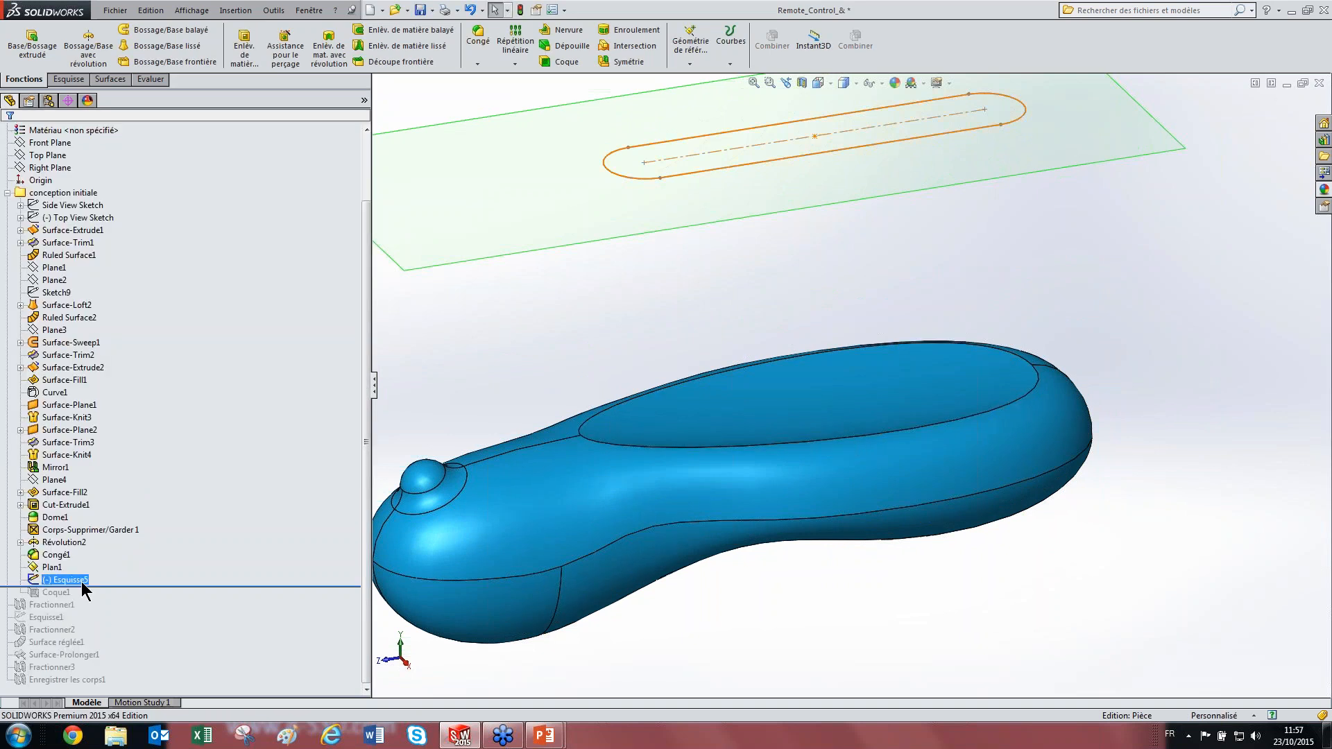
pyautogui.moveTo(106, 586)
pyautogui.mouseDown()
pyautogui.moveTo(109, 598)
pyautogui.moveTo(64, 598)
pyautogui.moveTo(77, 597)
pyautogui.mouseUp()
pyautogui.click(250, 40)
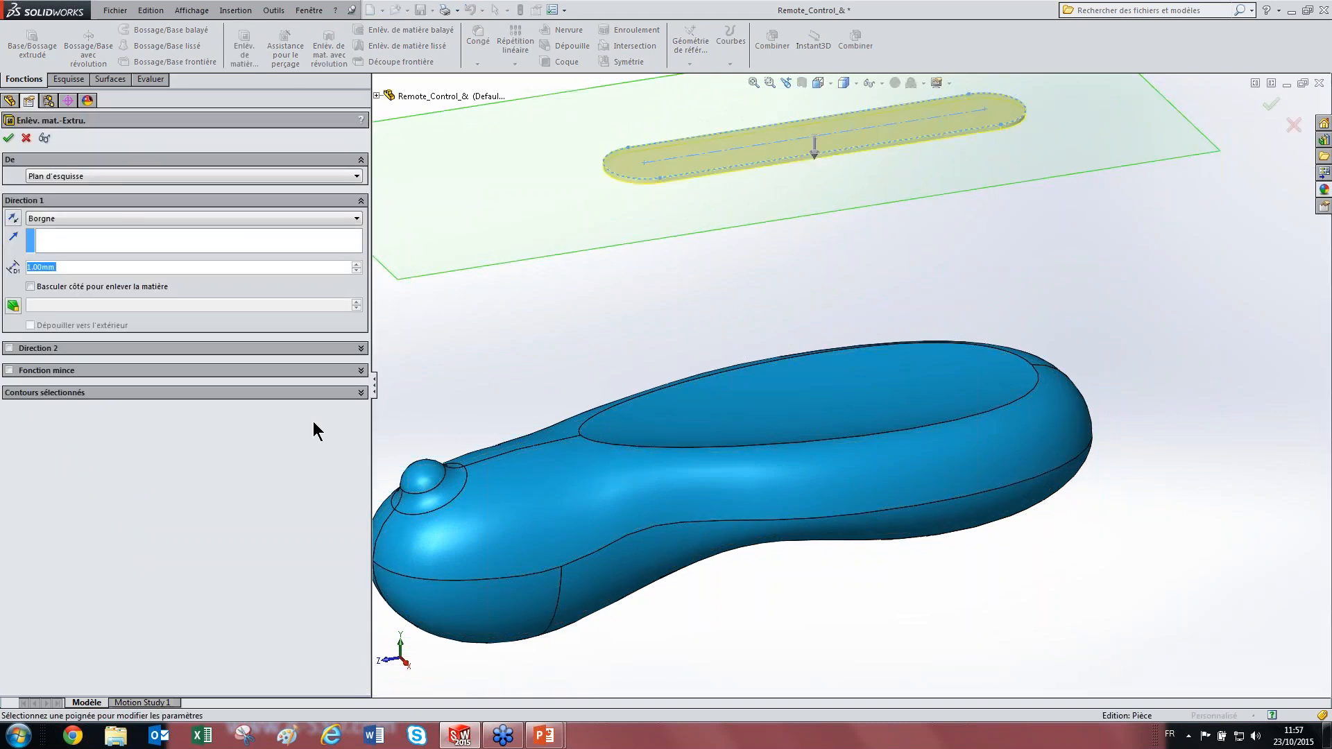
pyautogui.click(112, 216)
pyautogui.click(111, 258)
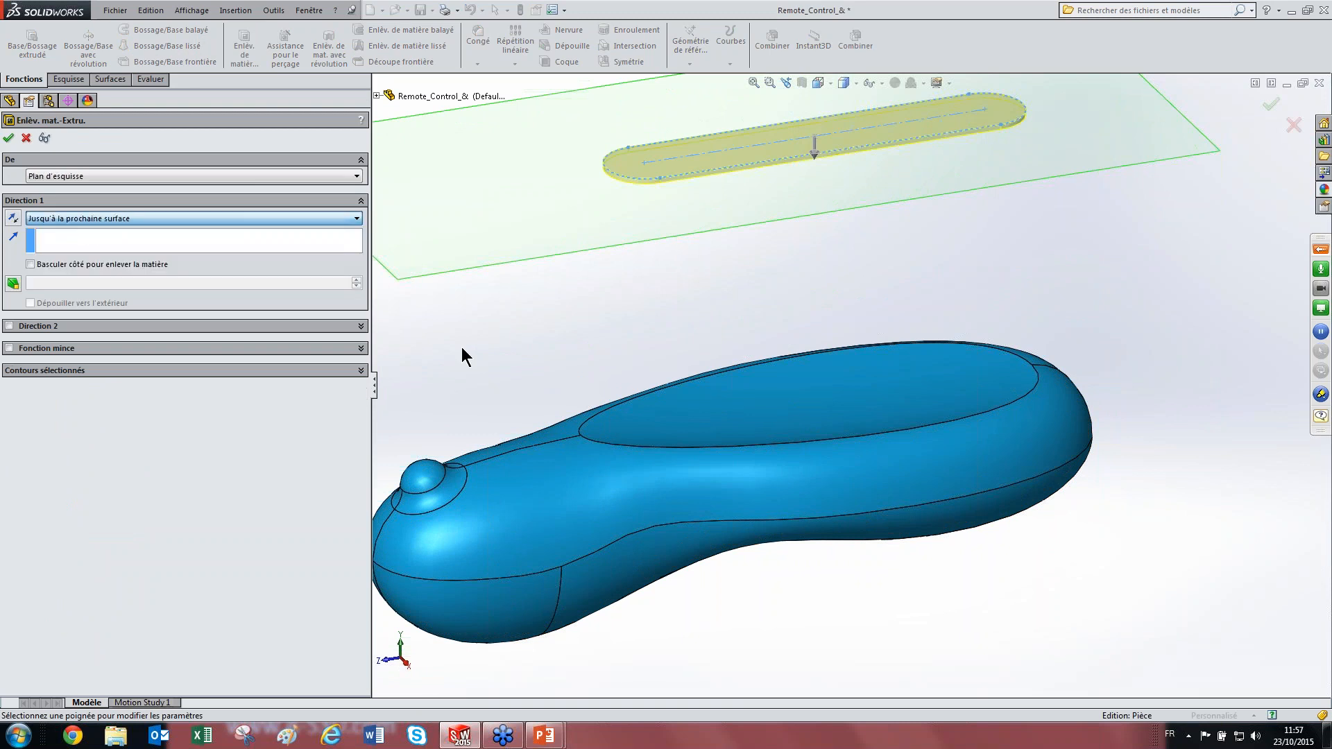
pyautogui.press('Return')
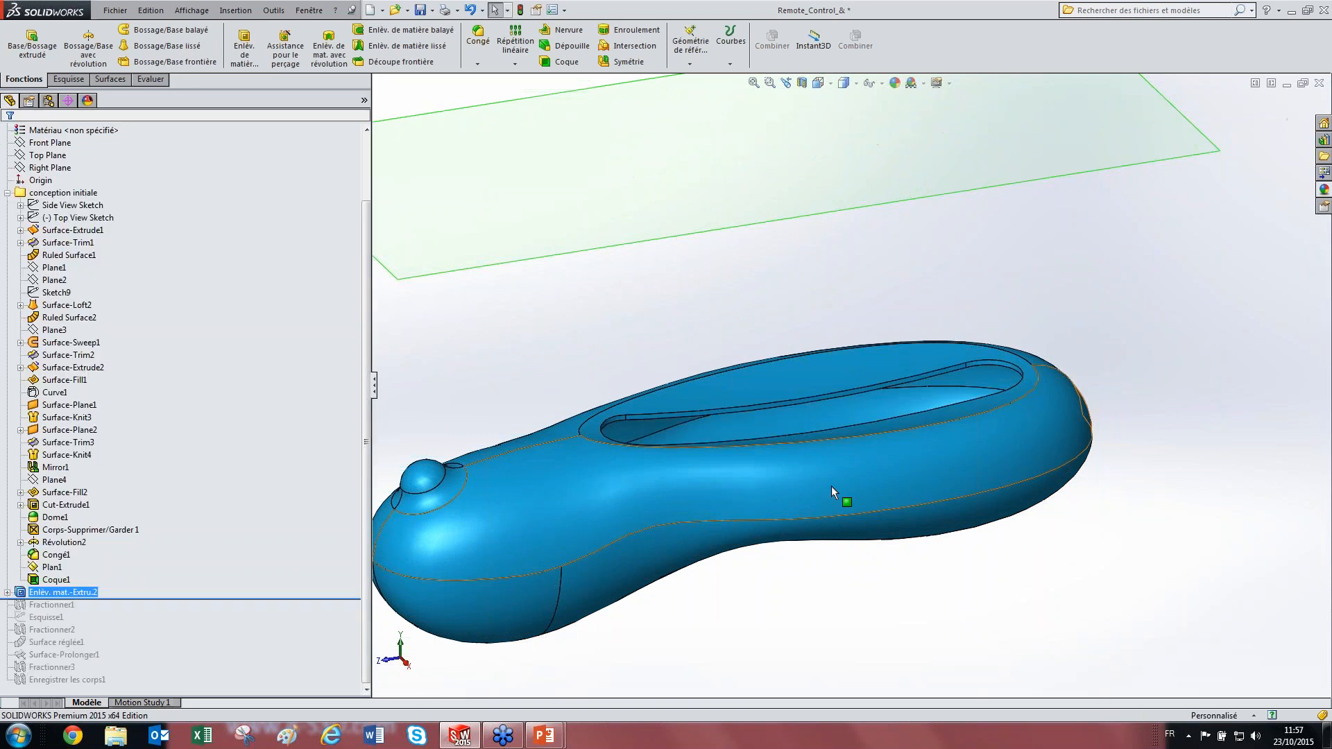
# Step: Hide the offset plane Plan1 above the remote control body
pyautogui.moveTo(832, 485); pyautogui.dragTo(895, 555, button='middle')
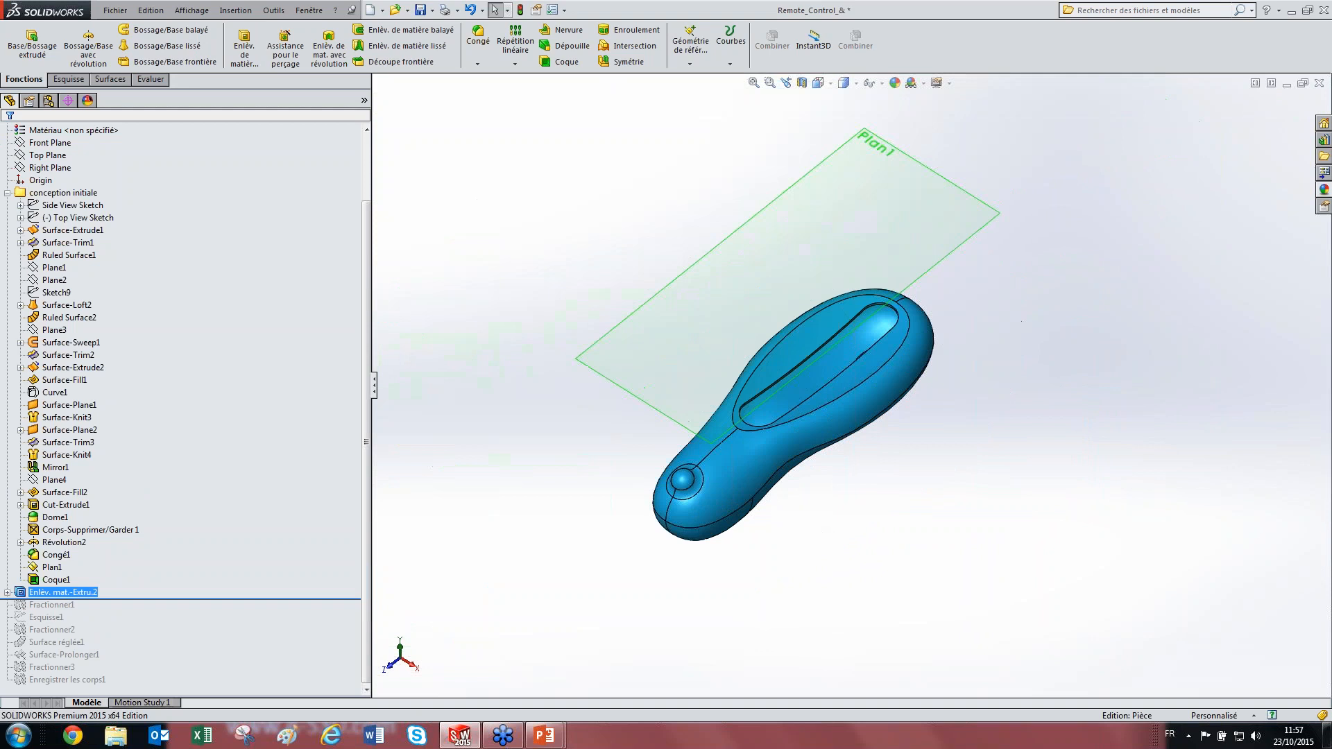
pyautogui.click(852, 264)
pyautogui.click(914, 192)
pyautogui.moveTo(901, 247); pyautogui.dragTo(929, 277, button='middle')
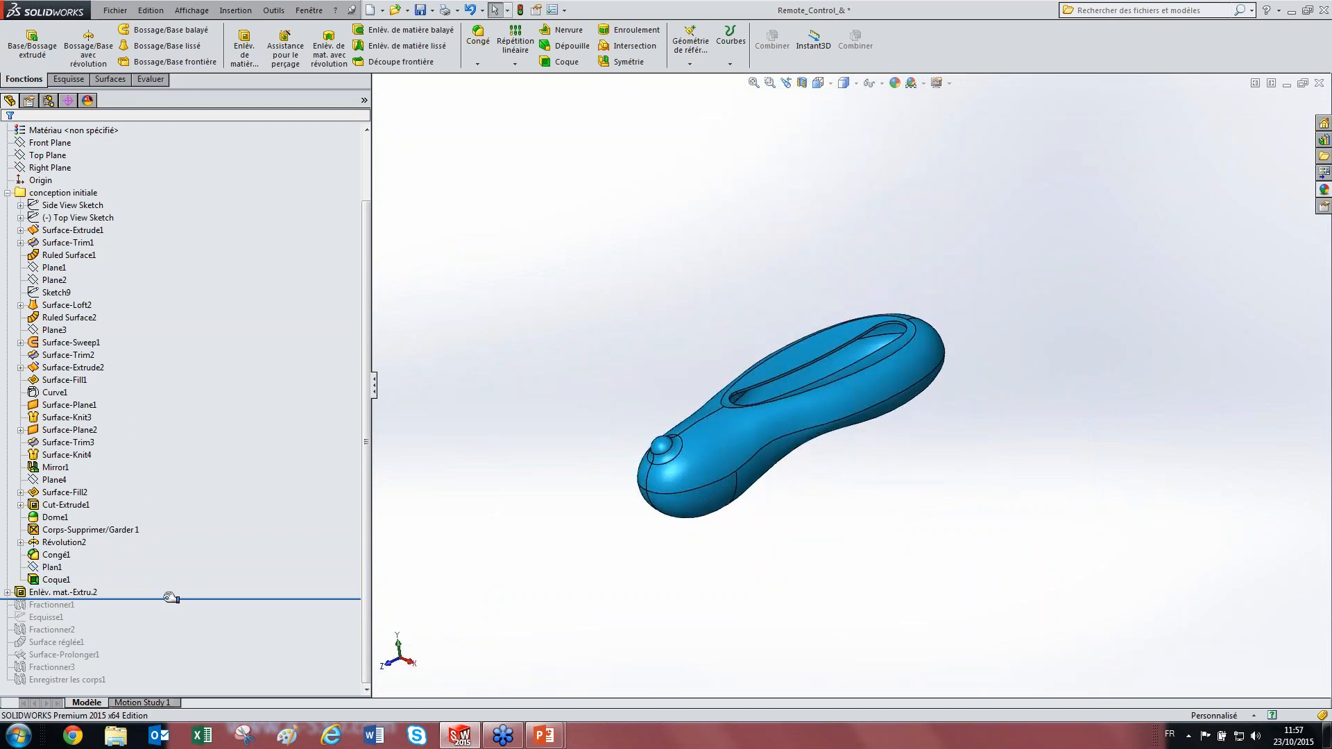
# Step: Roll the model forward to the end of the feature history and rebuild it
pyautogui.moveTo(173, 597); pyautogui.dragTo(180, 687)
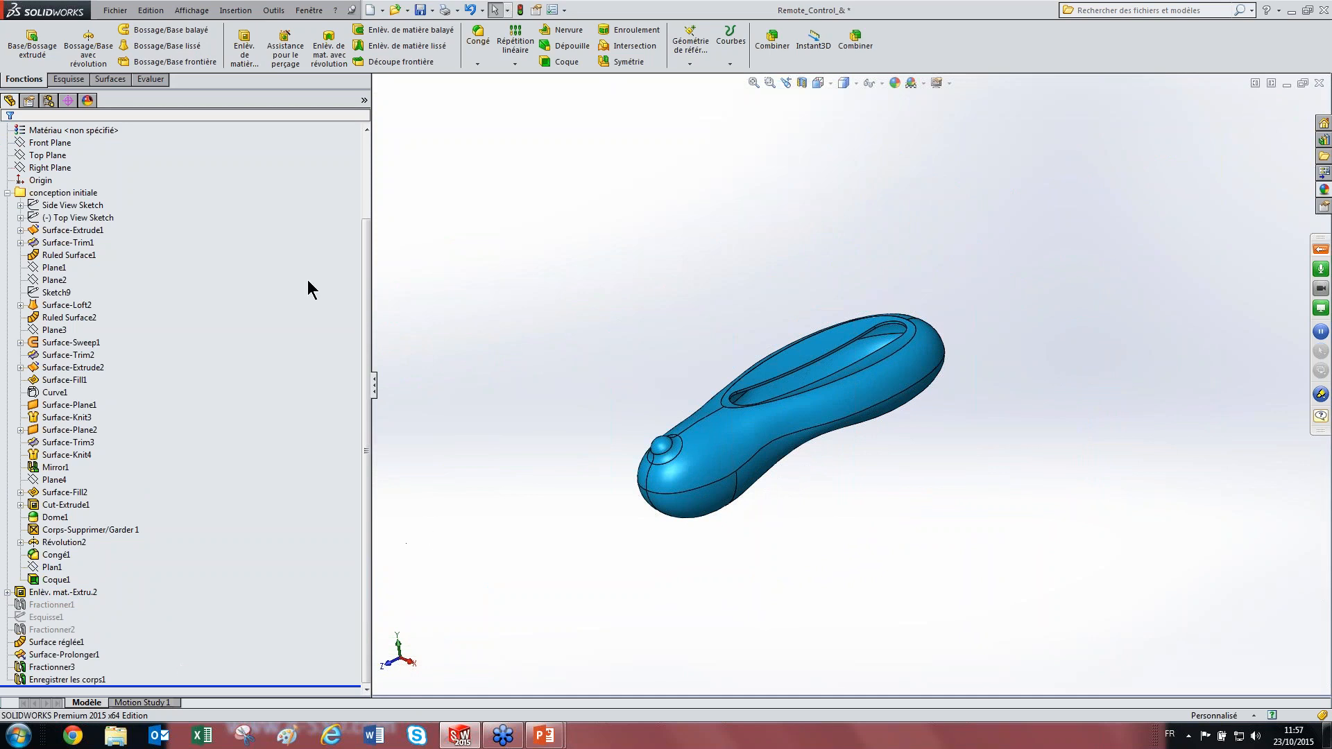
pyautogui.click(519, 11)
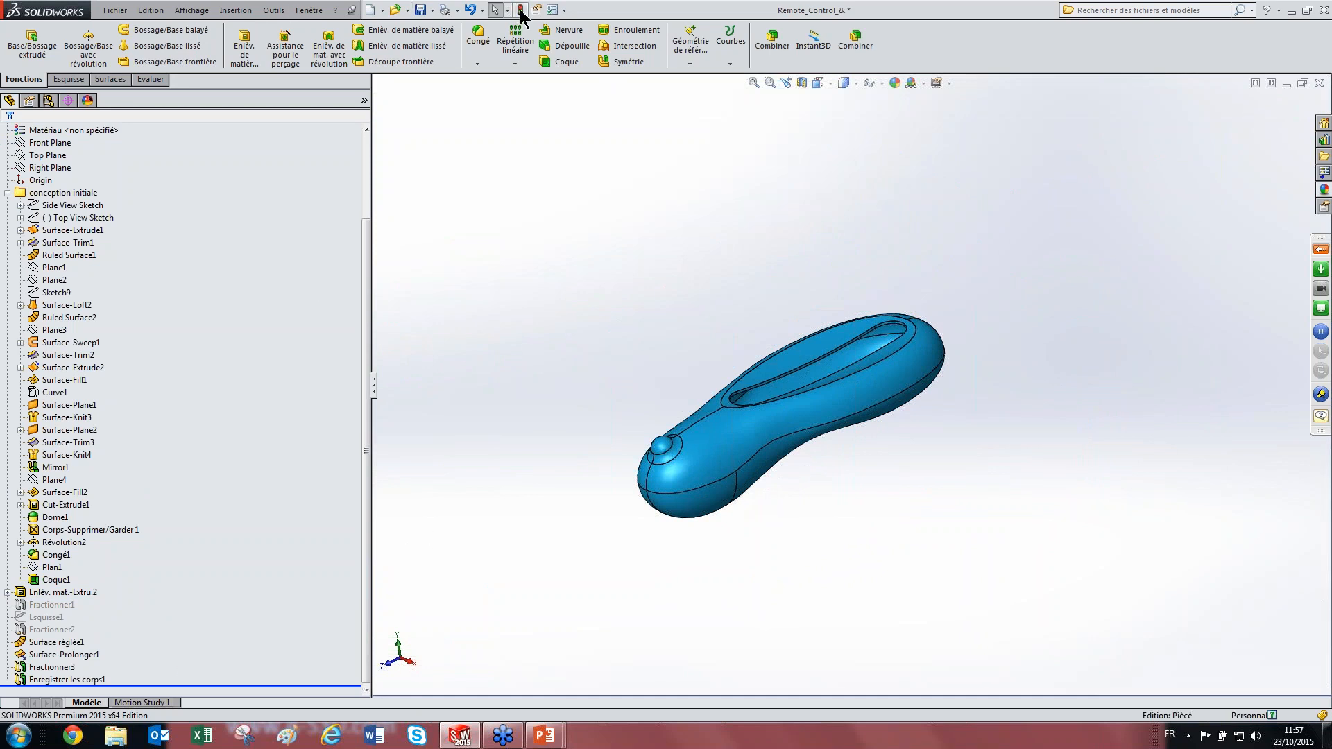
# Step: Save the part Remote_Control_& and close it
pyautogui.click(431, 10)
pyautogui.click(441, 30)
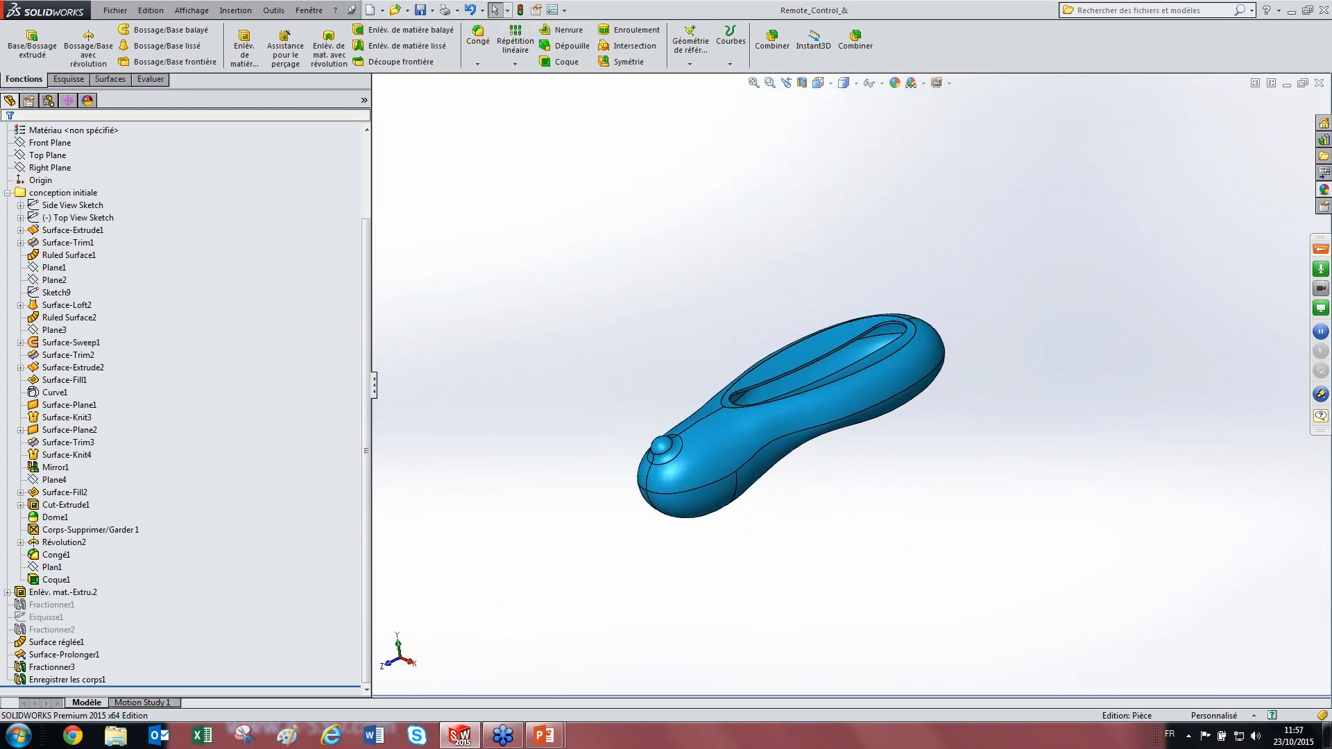
pyautogui.hotkey('ctrl', 'w')
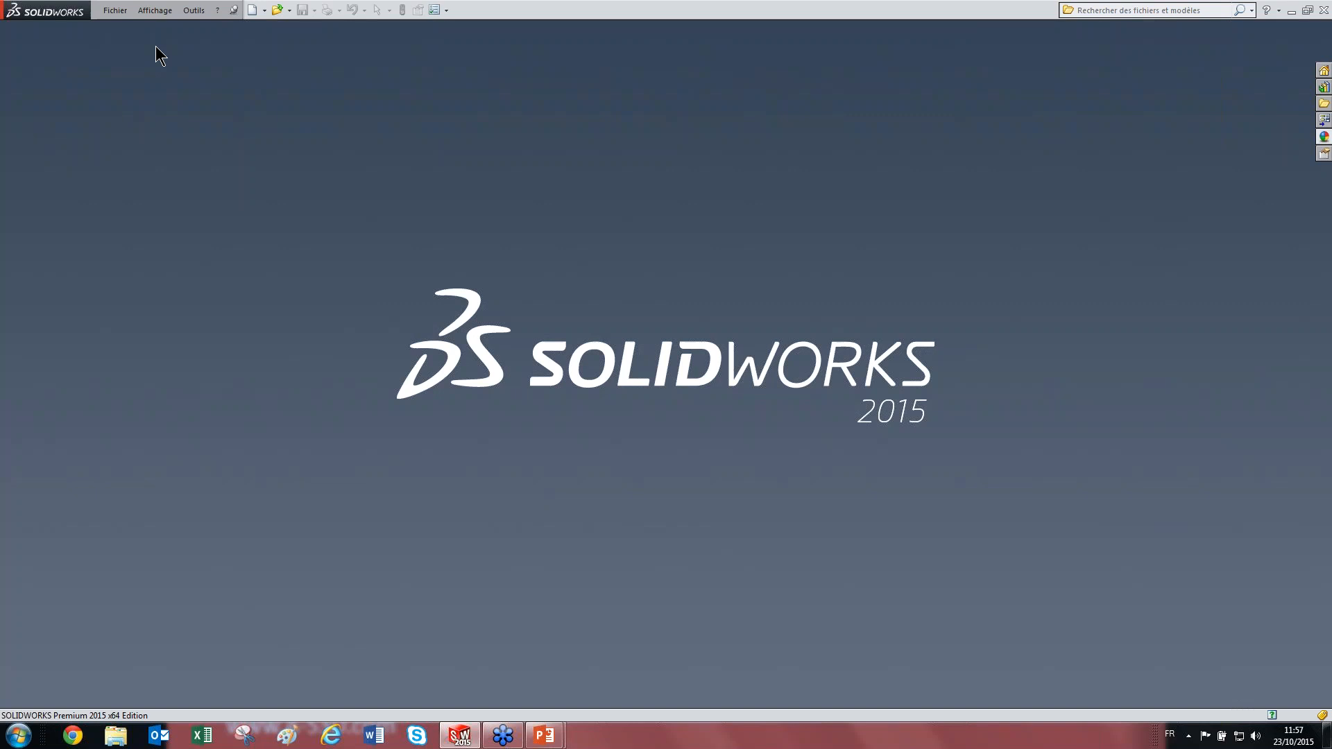
# Step: Open the derived part 1, which holds the saved remote control body
pyautogui.click(115, 10)
pyautogui.click(146, 94)
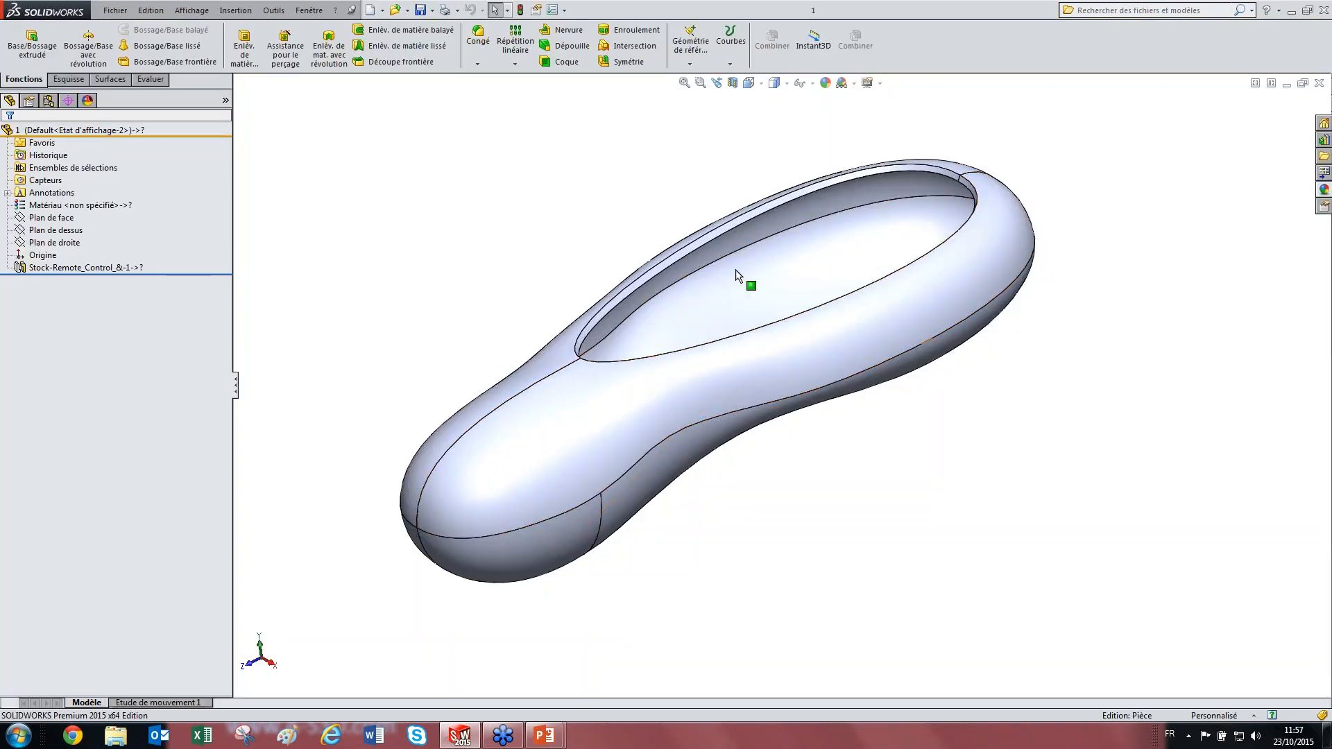
pyautogui.moveTo(553, 419)
pyautogui.mouseDown(button='middle')
pyautogui.moveTo(589, 419)
pyautogui.moveTo(541, 416)
pyautogui.mouseUp(button='middle')
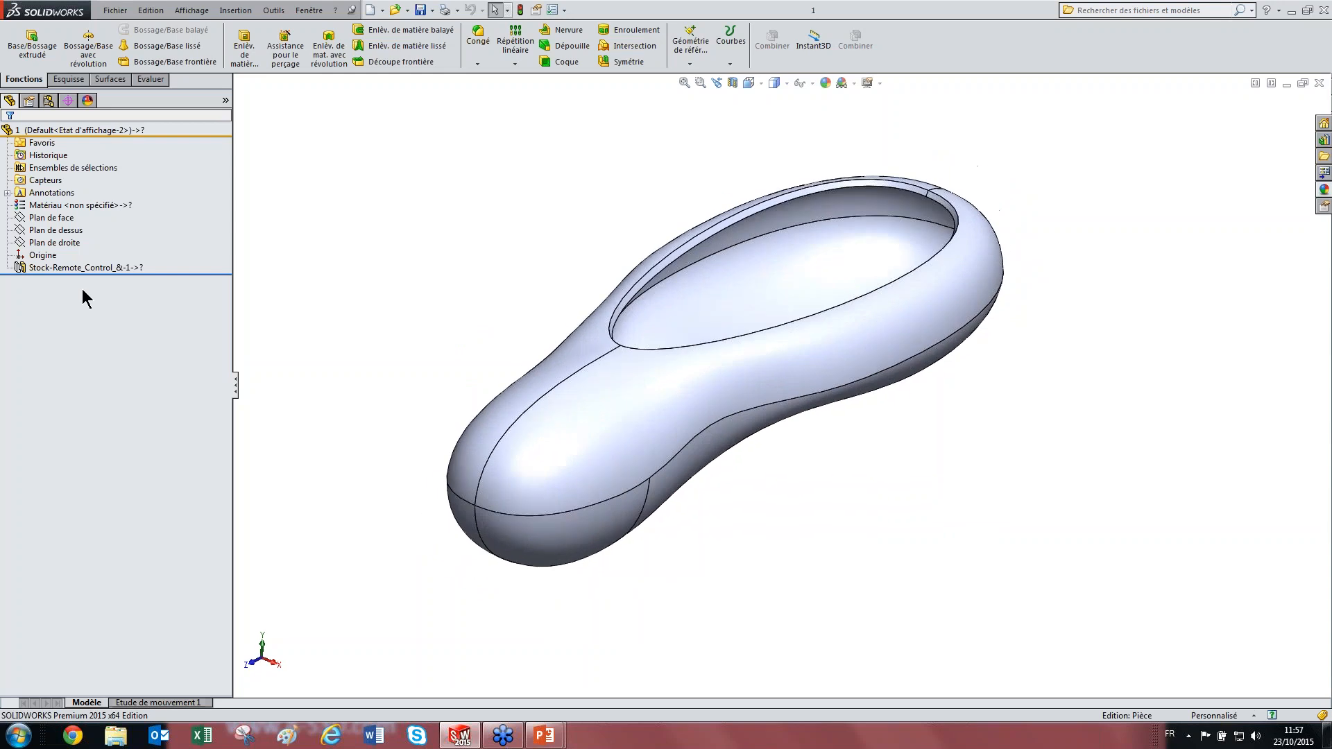
# Step: Open the source part of the feature Stock-Remote_Control_&-1 with Editer dans contexte, and bring up the previews of the open windows
pyautogui.click(139, 267)
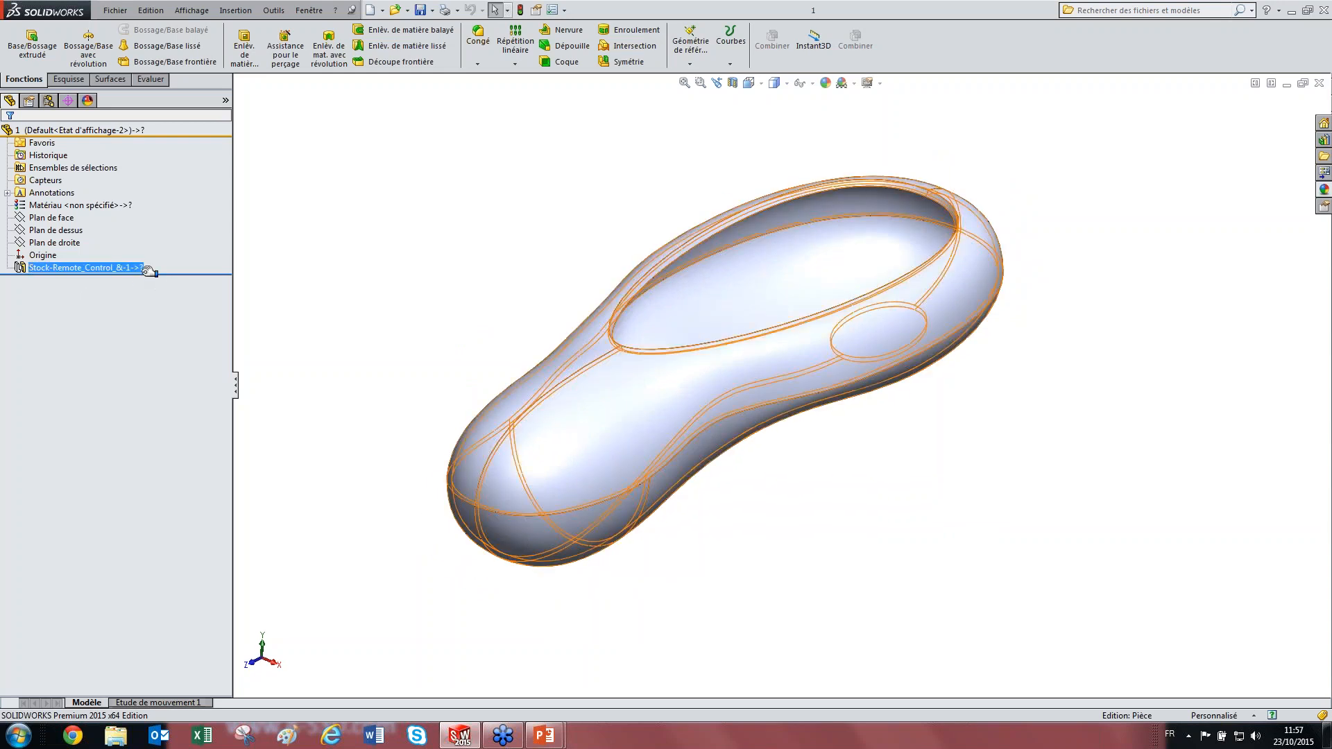
pyautogui.rightClick(131, 270)
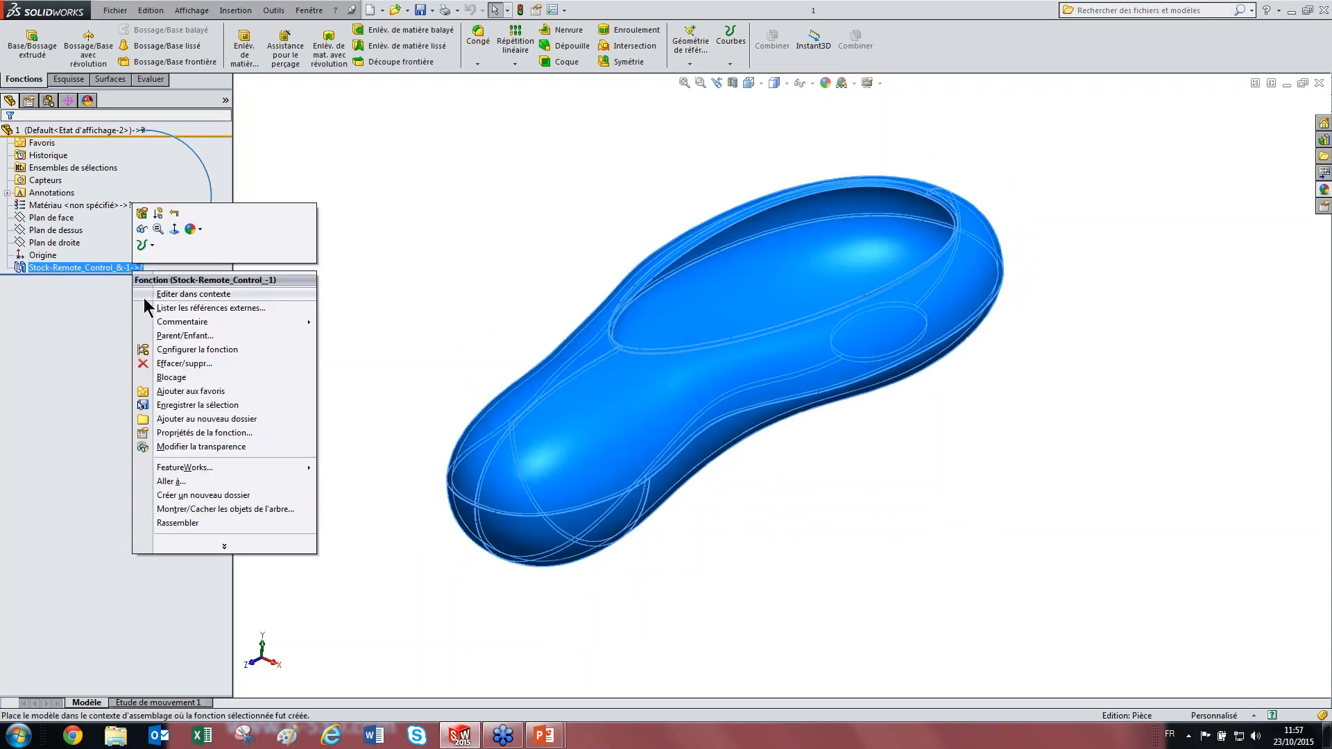
pyautogui.click(206, 295)
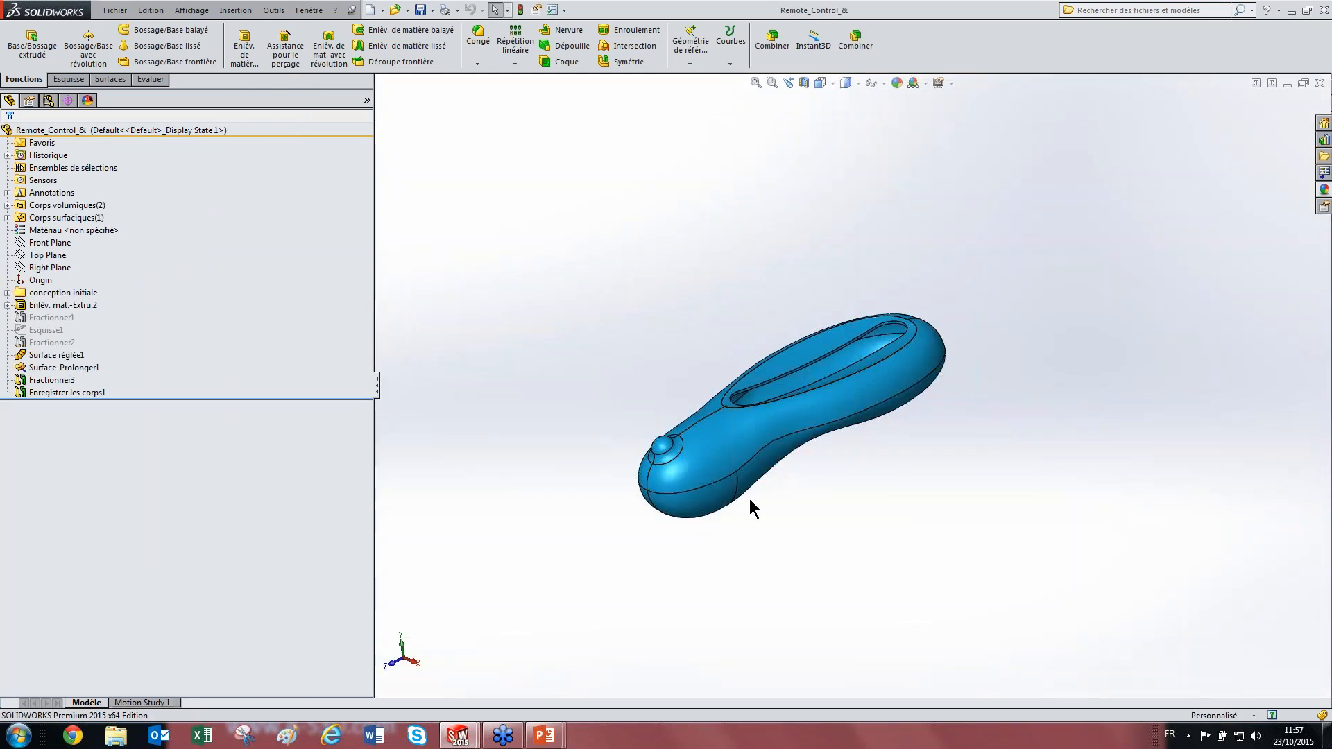
pyautogui.moveTo(458, 735)
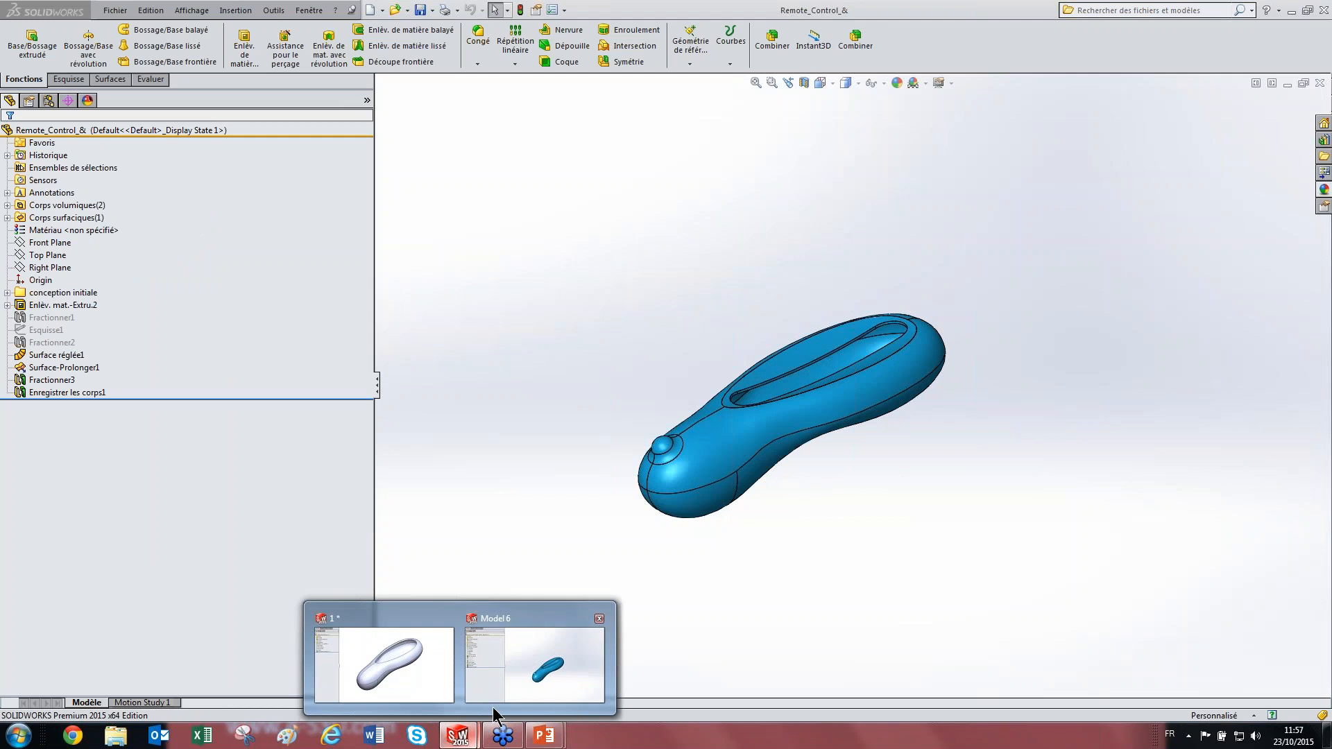
# Step: Compare derived part 1 with its source part Remote_Control_& by switching between the two open windows, ending on part 1
pyautogui.click(401, 675)
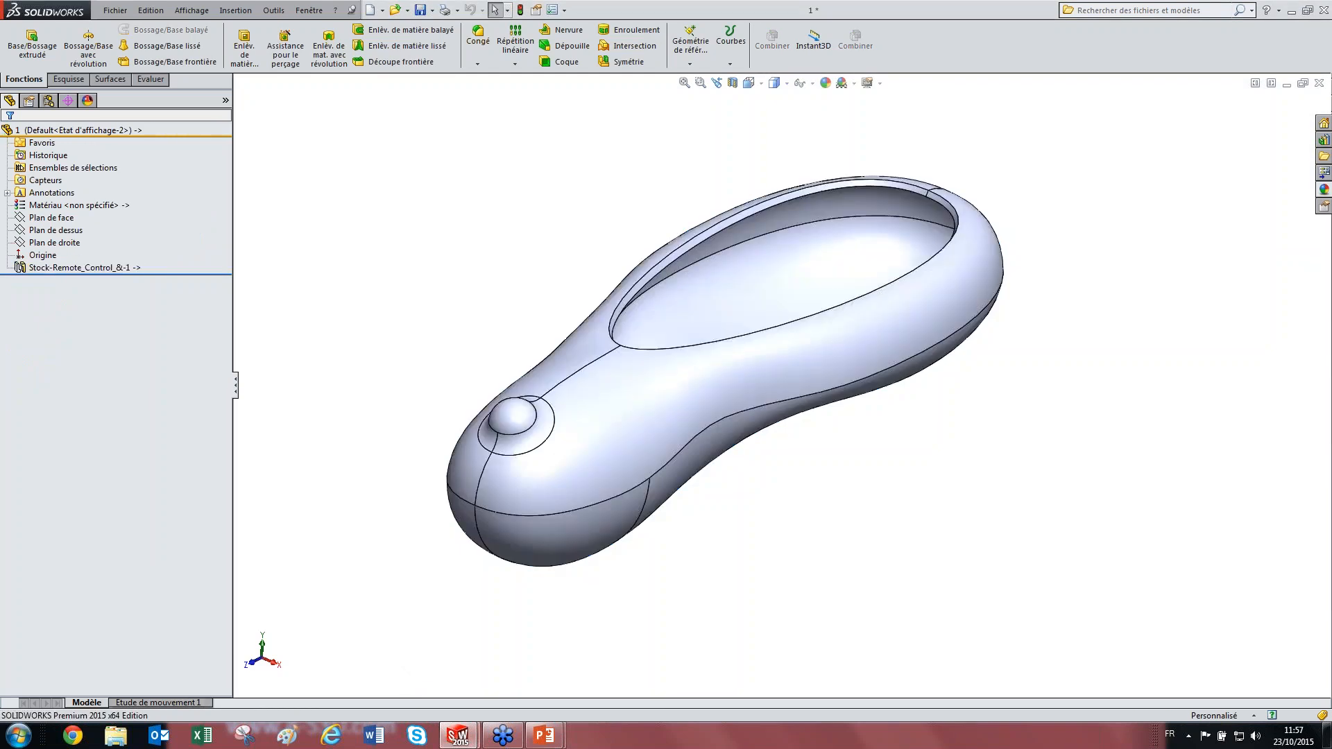
pyautogui.moveTo(347, 401)
pyautogui.mouseDown(button='middle')
pyautogui.moveTo(377, 448)
pyautogui.moveTo(345, 423)
pyautogui.moveTo(381, 494)
pyautogui.moveTo(351, 417)
pyautogui.mouseUp(button='middle')
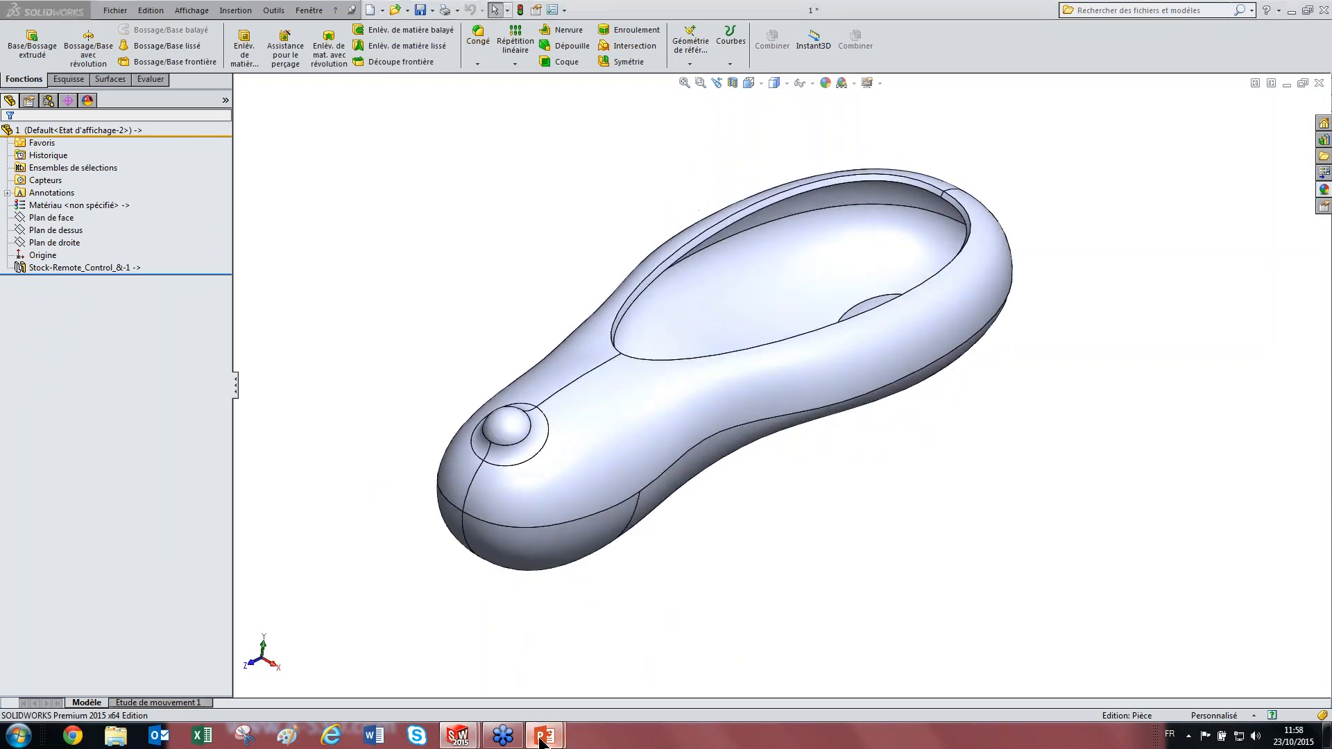
pyautogui.moveTo(543, 738)
pyautogui.moveTo(458, 735)
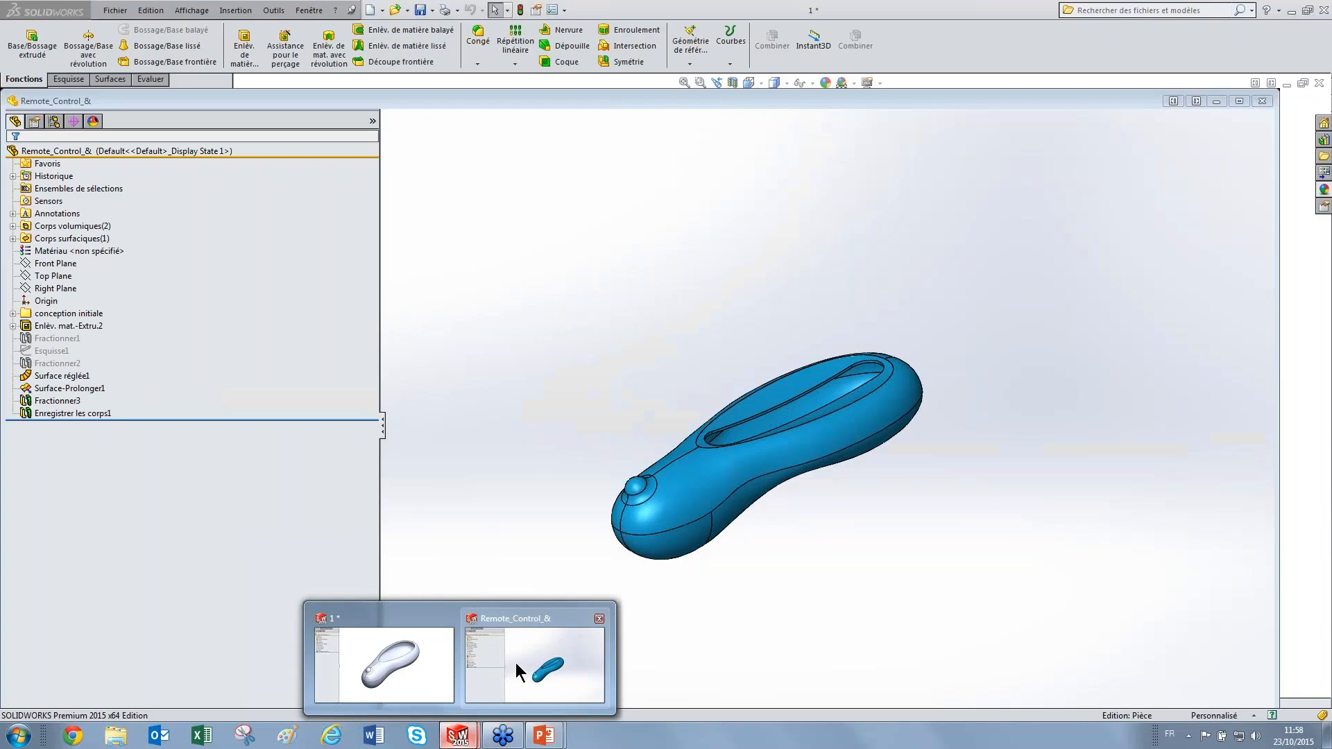
pyautogui.click(515, 663)
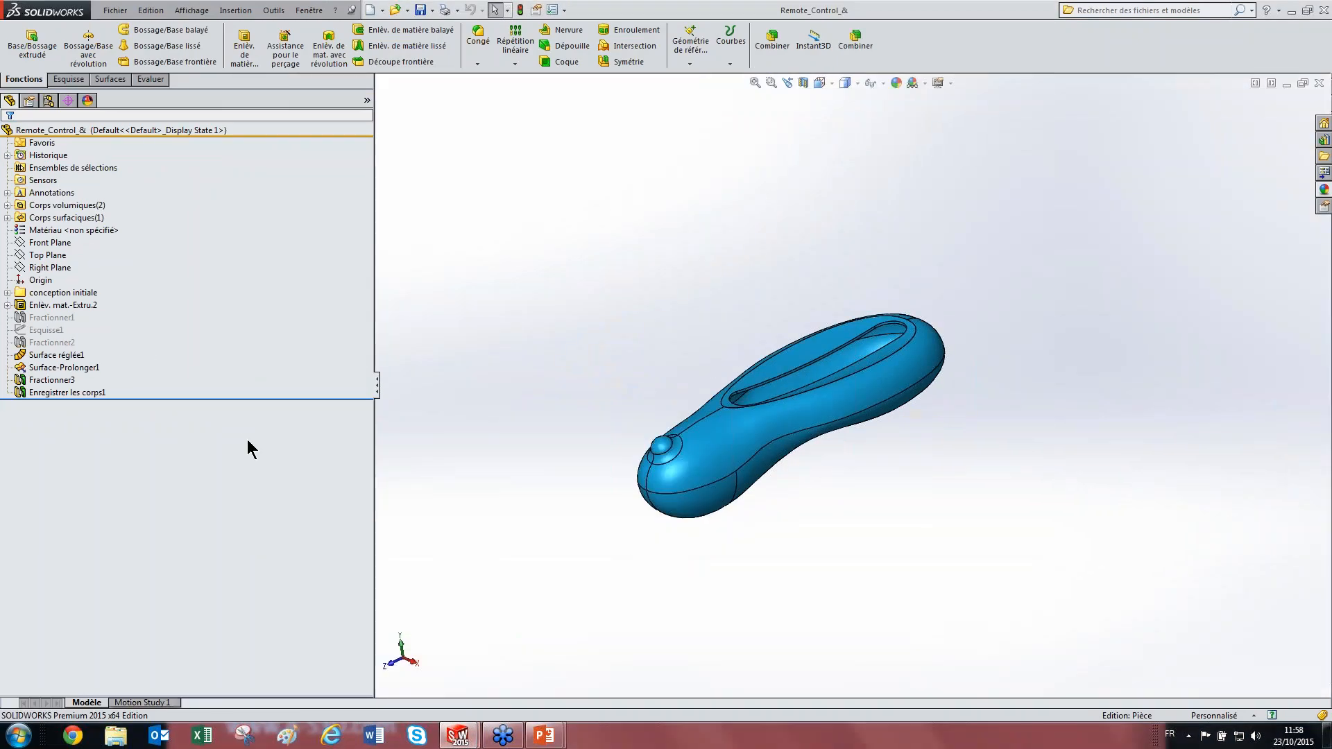
pyautogui.moveTo(459, 736)
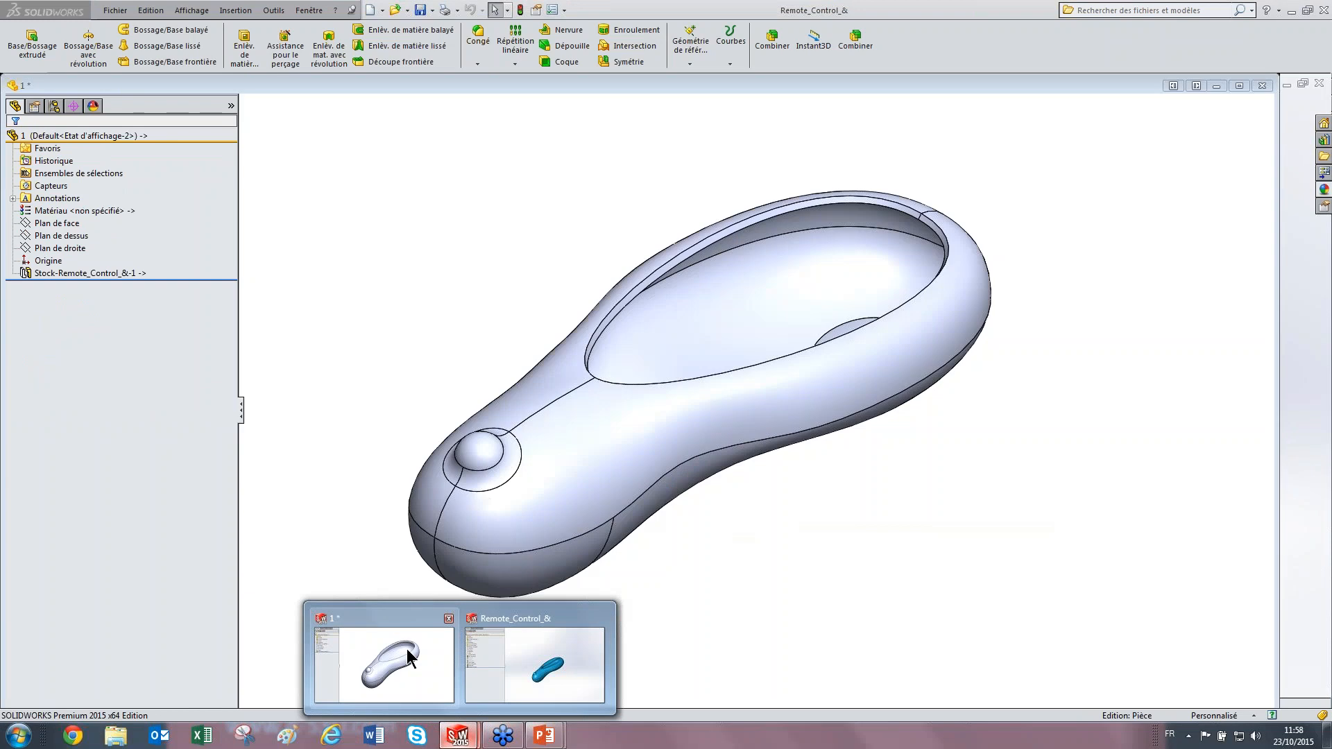
pyautogui.click(409, 655)
# Step: Open derived part 2 from the recent documents and rebuild it to include the source part's changes
pyautogui.click(115, 10)
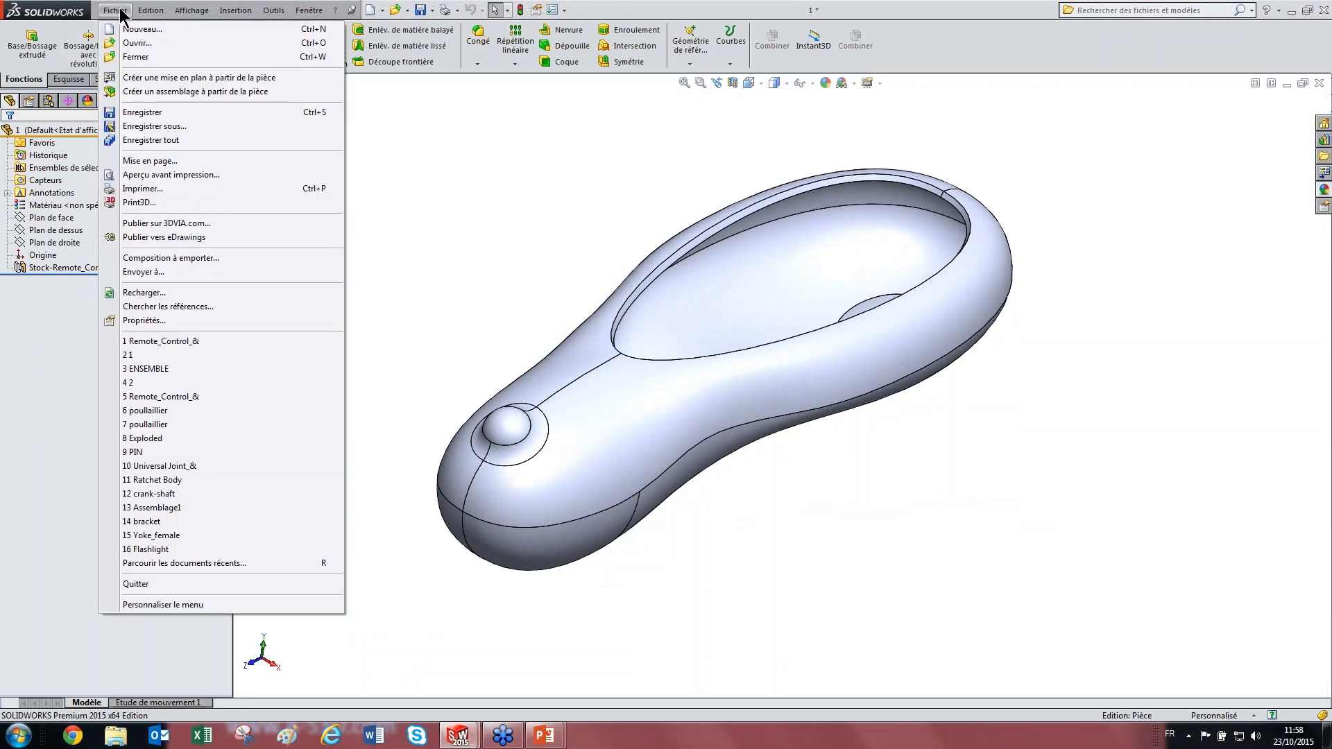
pyautogui.click(161, 384)
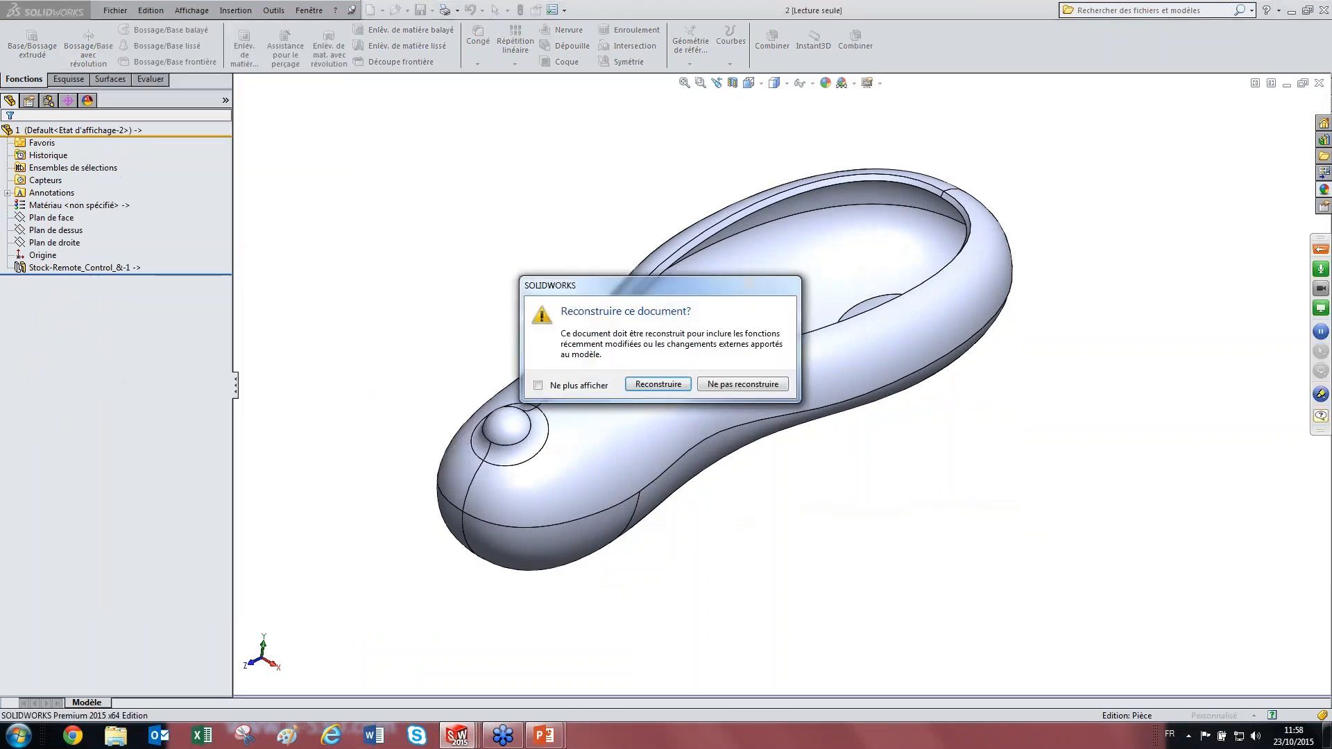
pyautogui.click(643, 387)
pyautogui.moveTo(701, 534); pyautogui.dragTo(701, 478, button='middle')
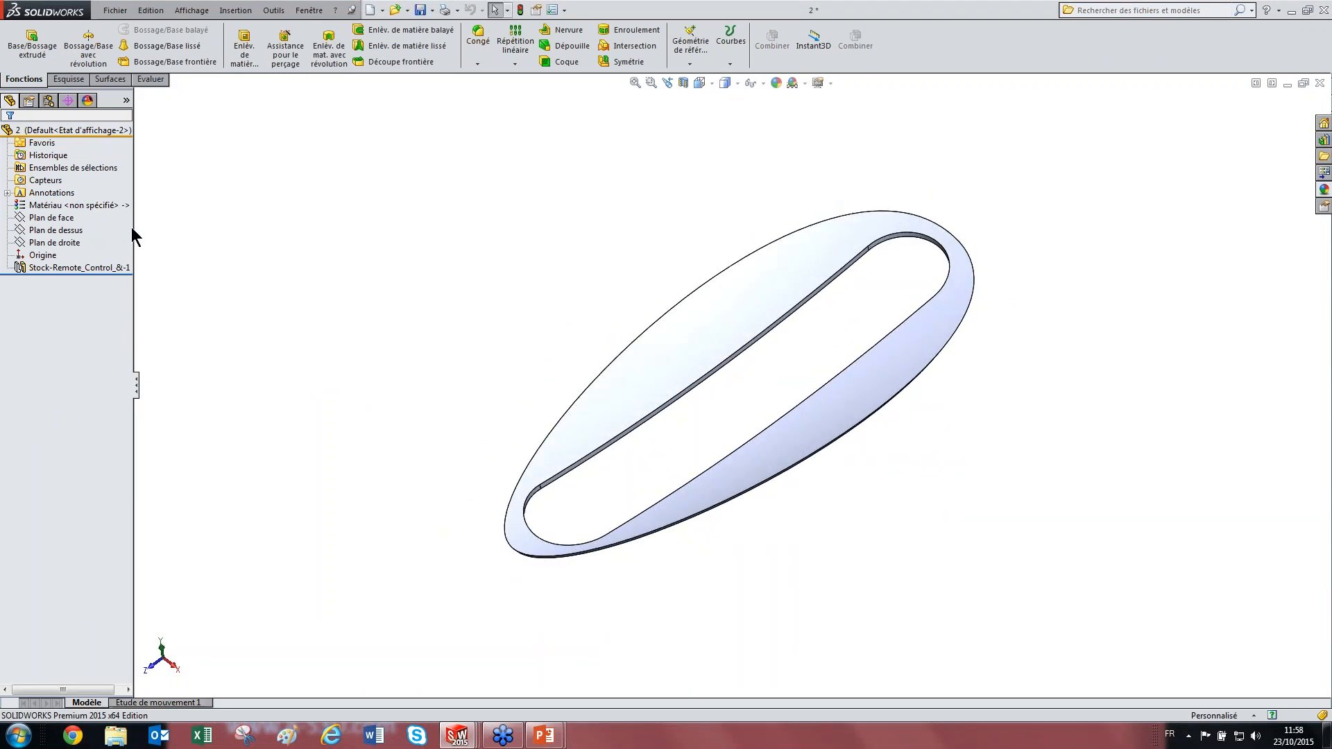
# Step: Examine the external link of the feature Stock-Remote_Control_&-1 in part 2 and the commands available for it
pyautogui.moveTo(134, 224); pyautogui.dragTo(219, 226)
pyautogui.click(127, 269)
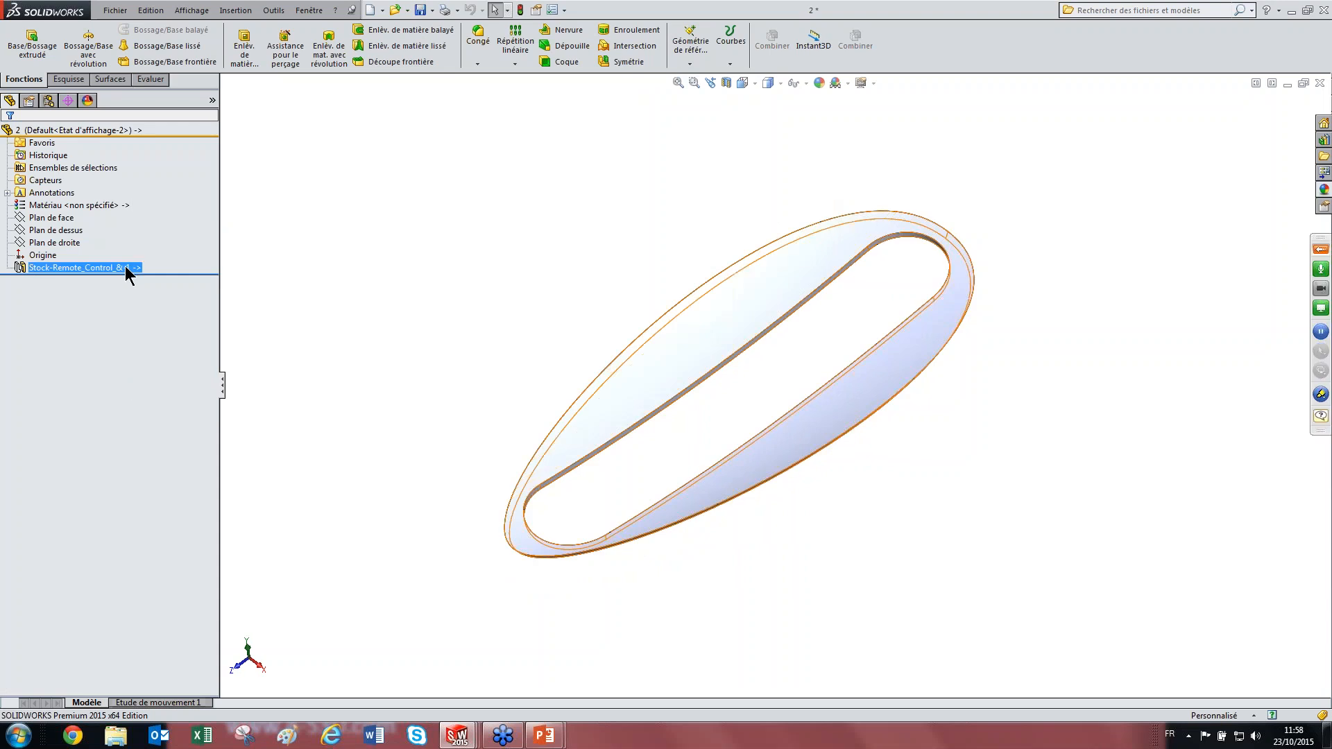
pyautogui.rightClick(127, 270)
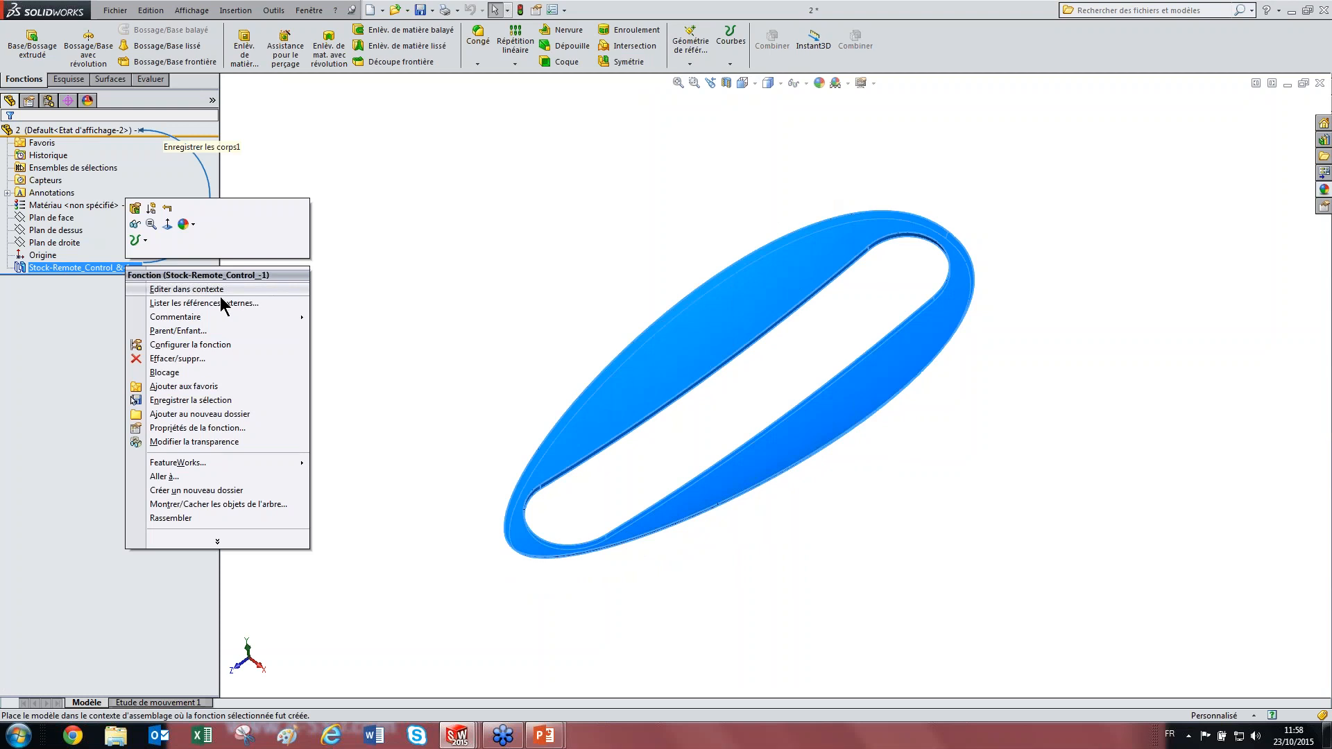
pyautogui.click(425, 295)
# Step: Open the assembly ENSEMBLE from the desktop, showing assemblies in the file list, and rebuild it
pyautogui.click(116, 10)
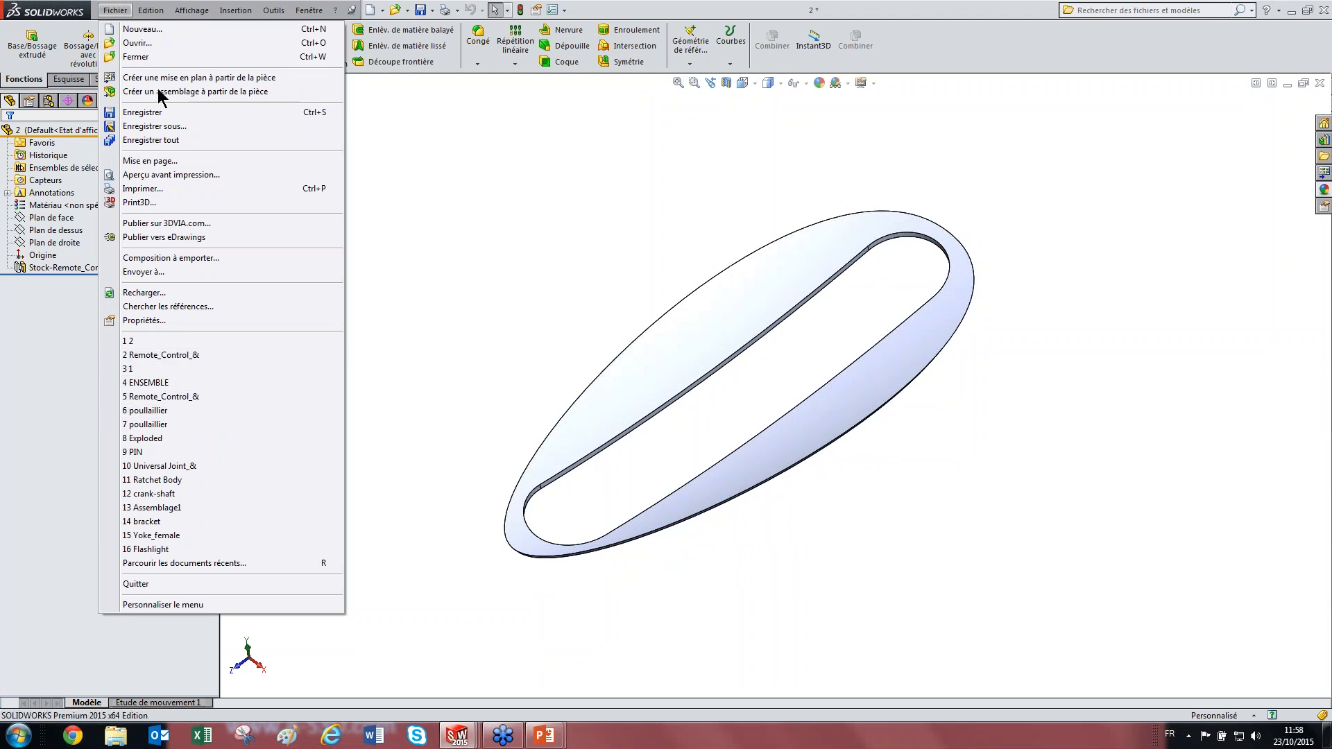
pyautogui.click(137, 42)
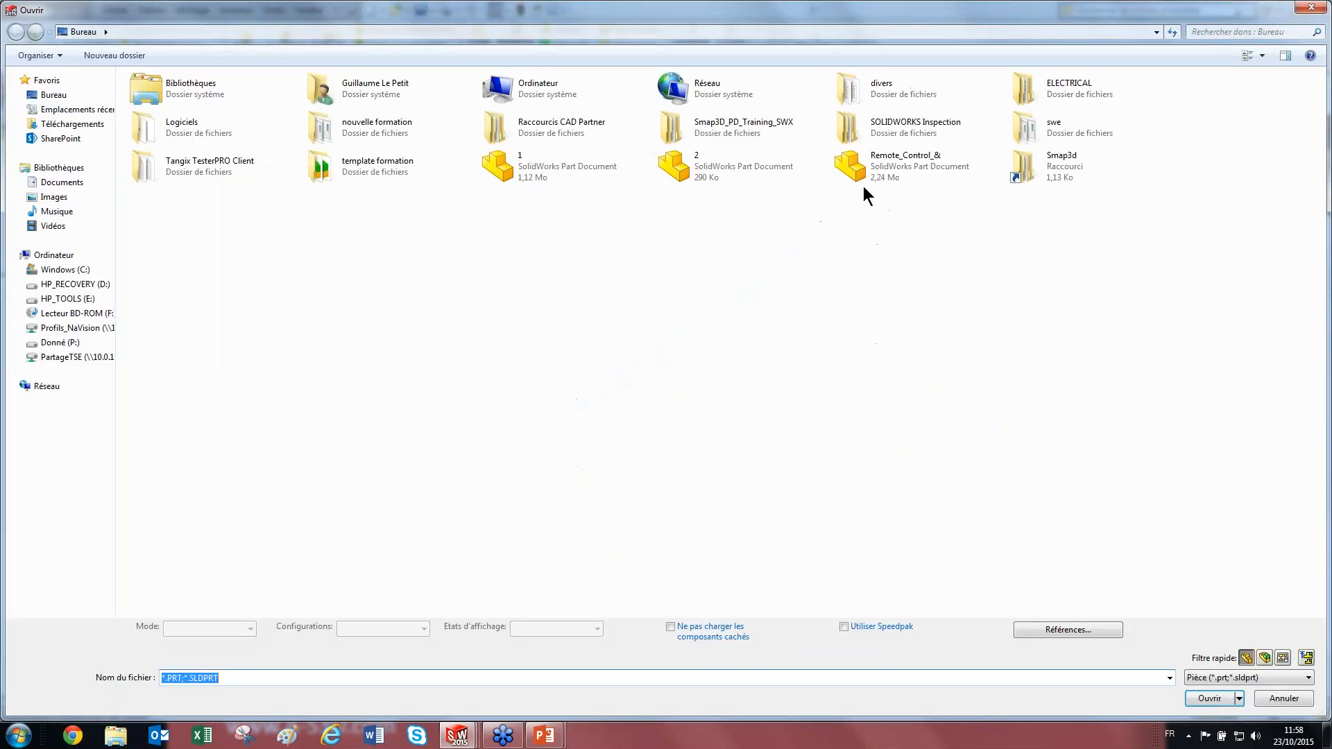
pyautogui.click(1264, 657)
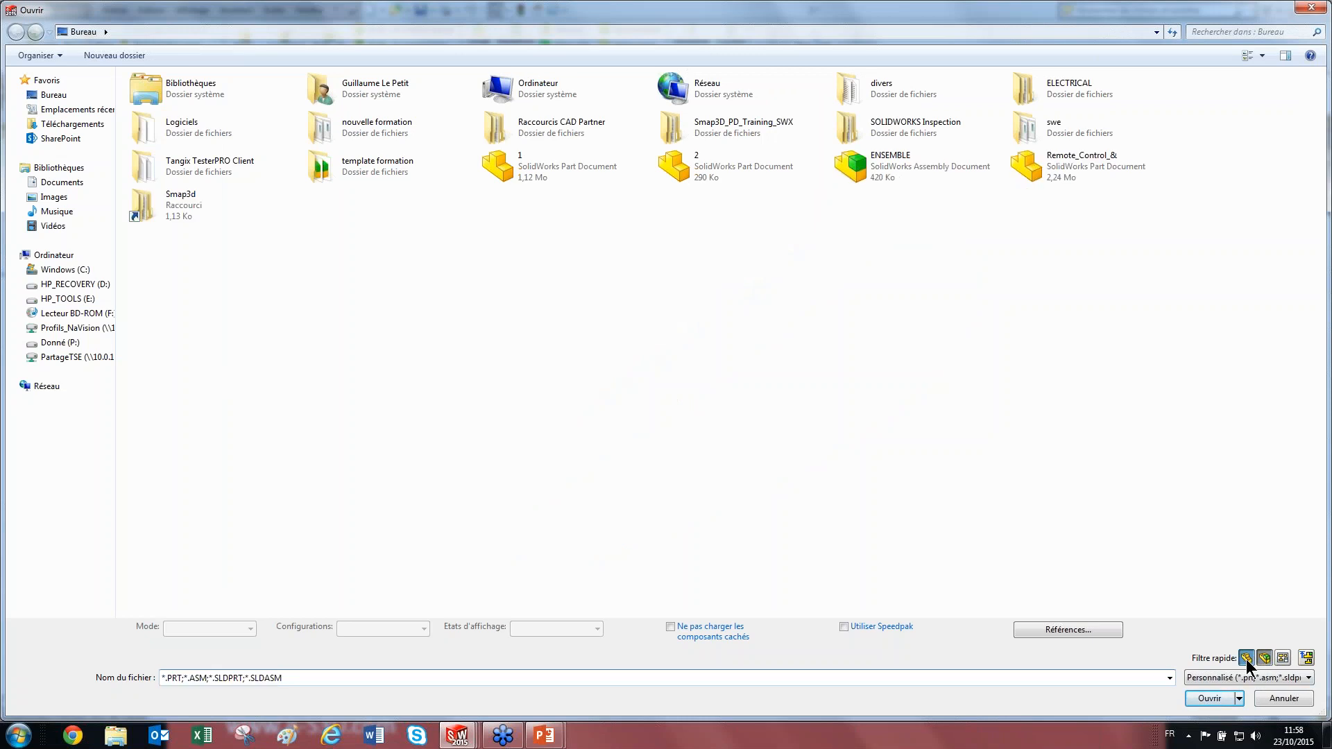
pyautogui.click(1246, 658)
pyautogui.doubleClick(525, 170)
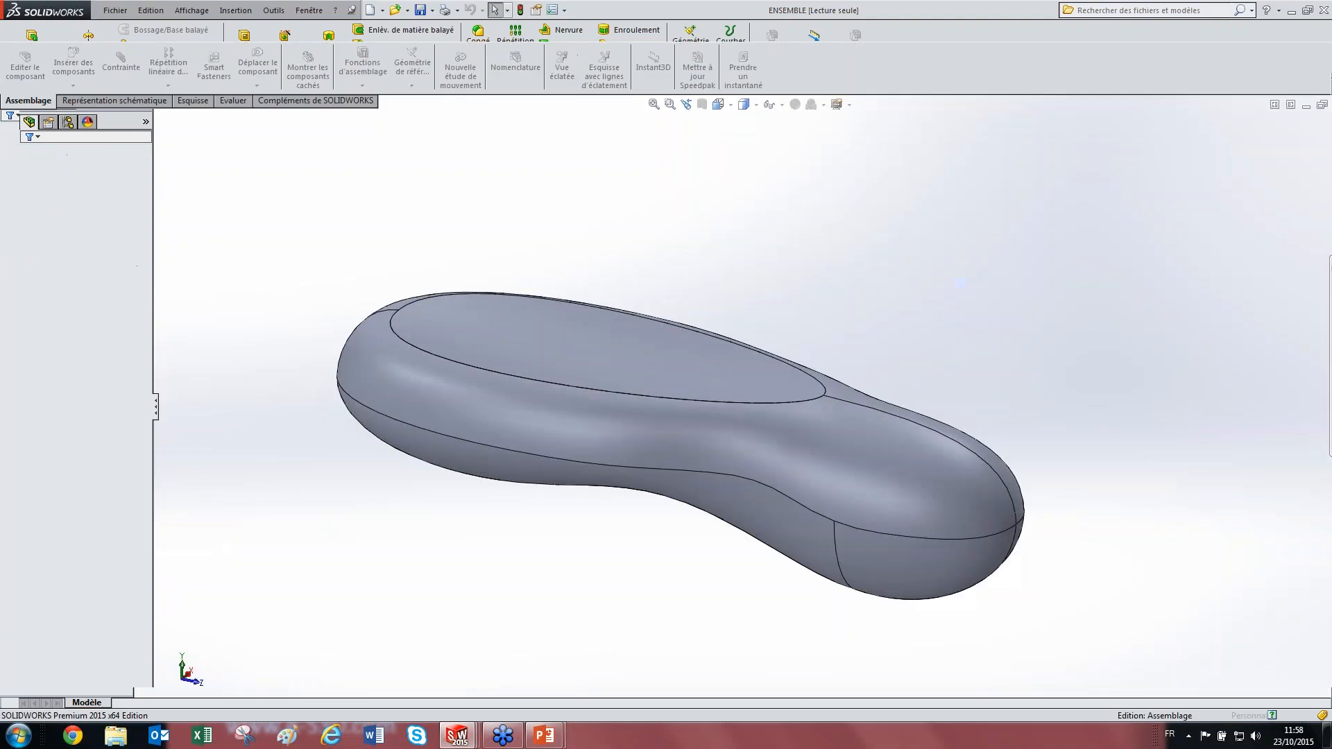
pyautogui.click(645, 383)
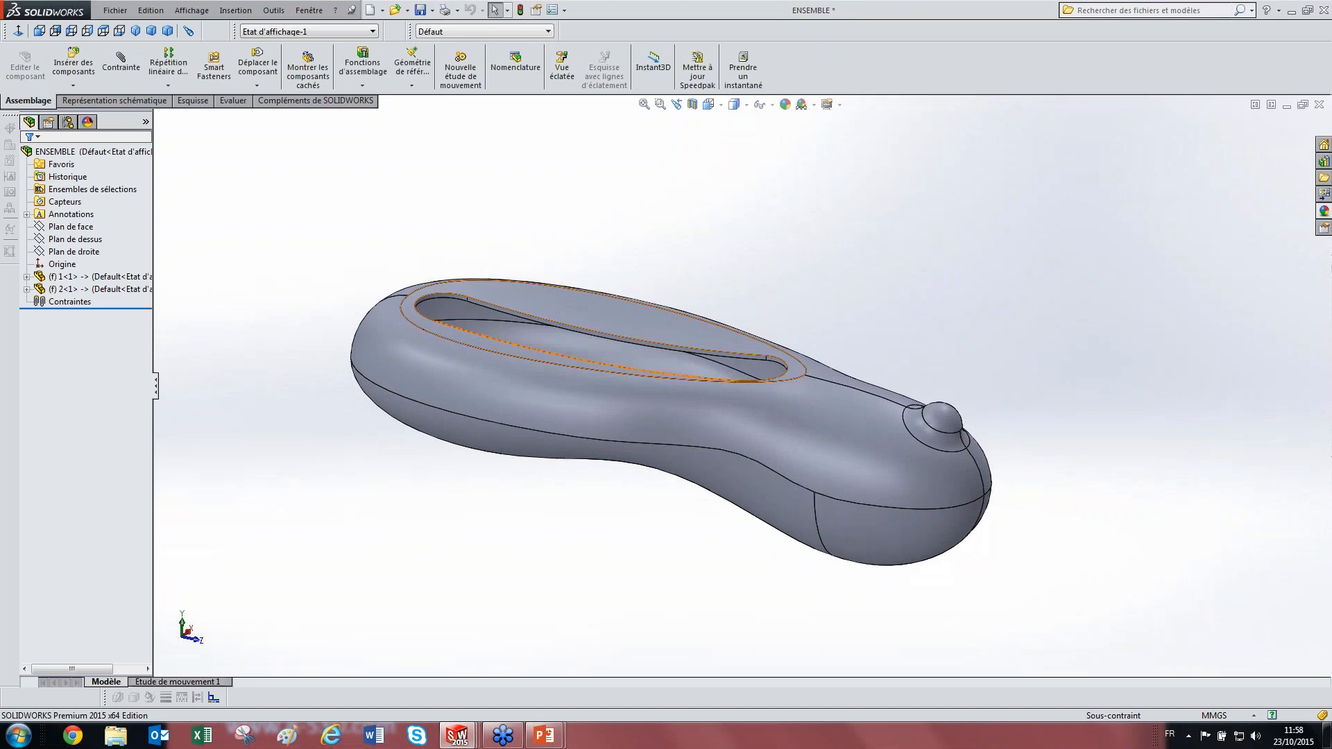
# Step: Examine the slot and the joint between the two components of the assembly up close
pyautogui.moveTo(701, 527); pyautogui.dragTo(698, 328, button='middle')
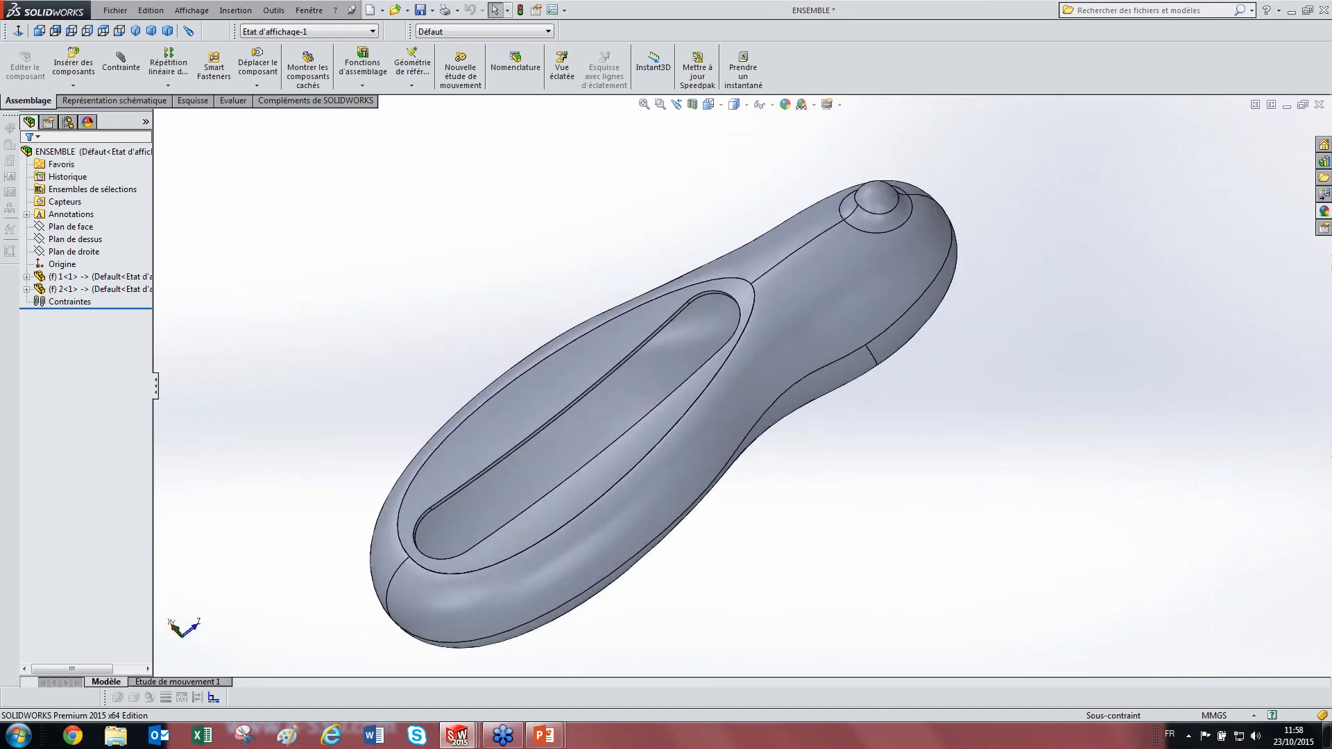
pyautogui.scroll(-3, 615, 630)
pyautogui.scroll(-5, 786, 243)
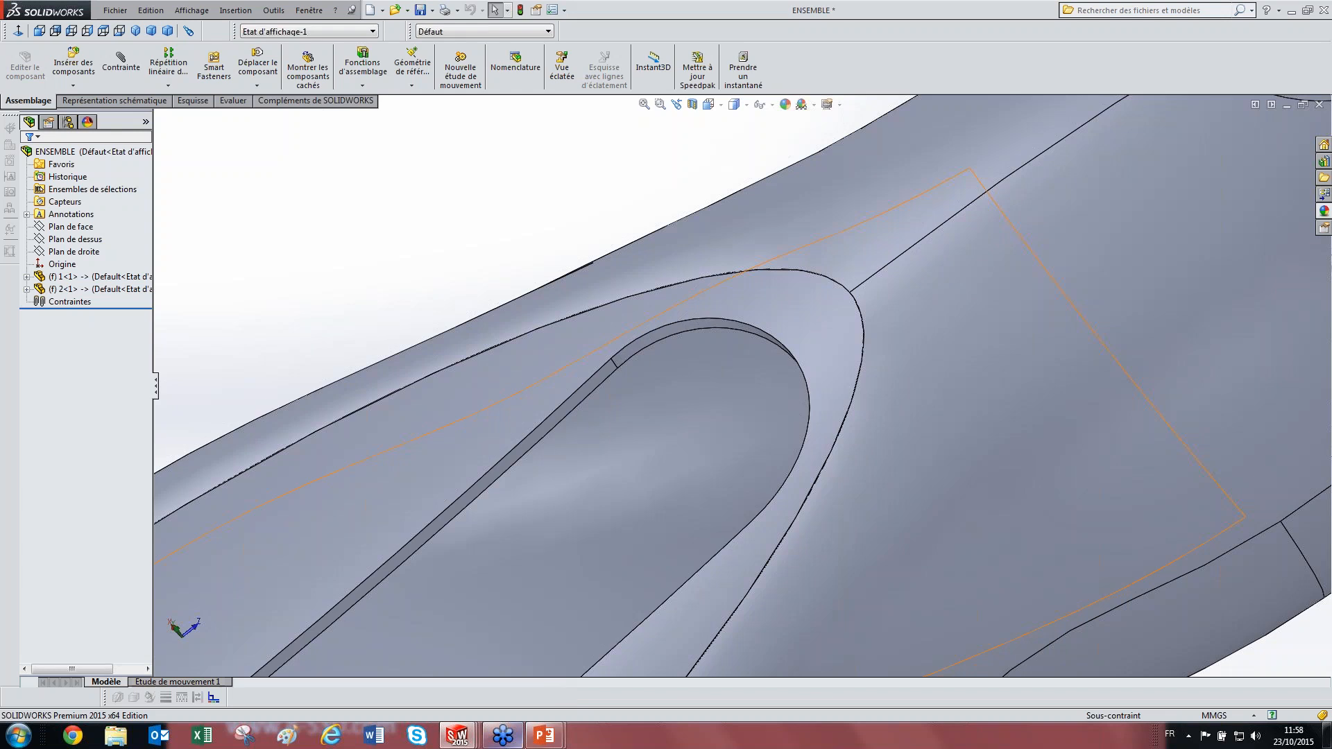
# Step: Switch to the running PowerPoint slide show and advance to the slide L'INDÉPENDANCE about breaking external references
pyautogui.moveTo(550, 742)
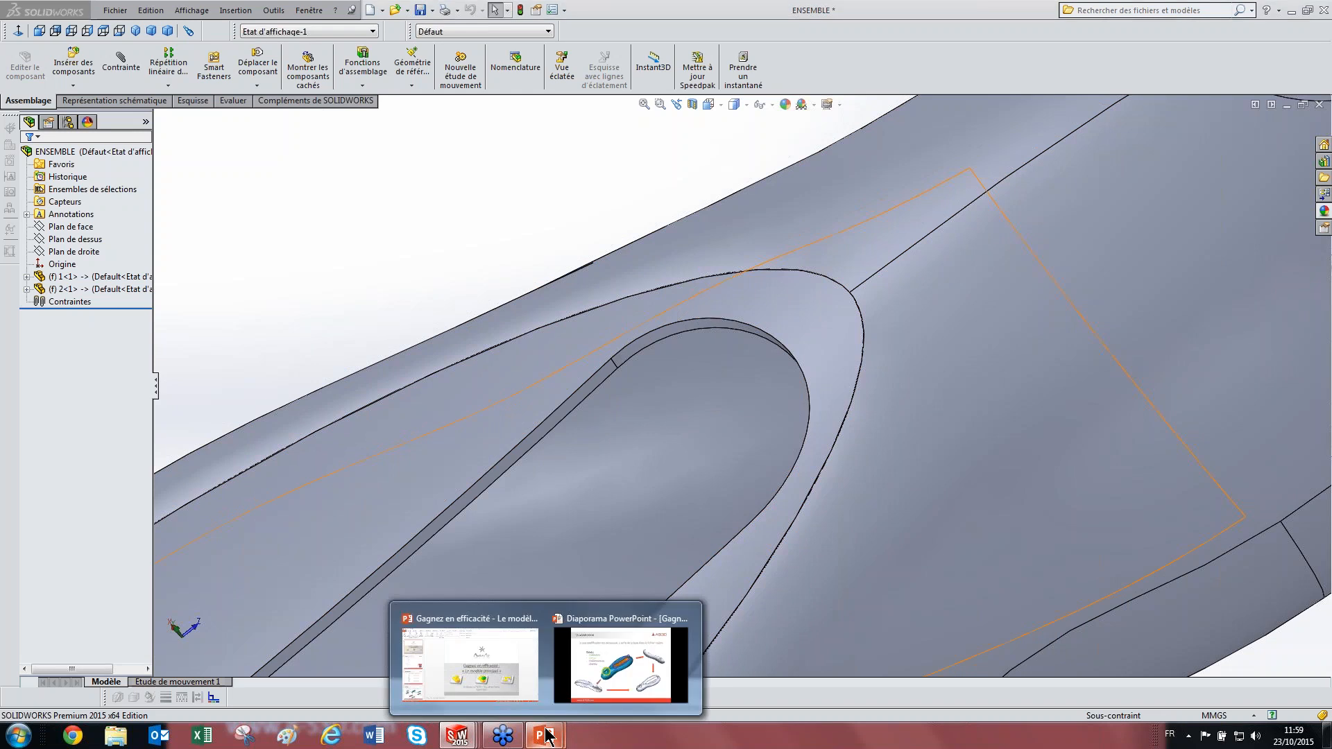
pyautogui.click(619, 662)
pyautogui.press('Right')
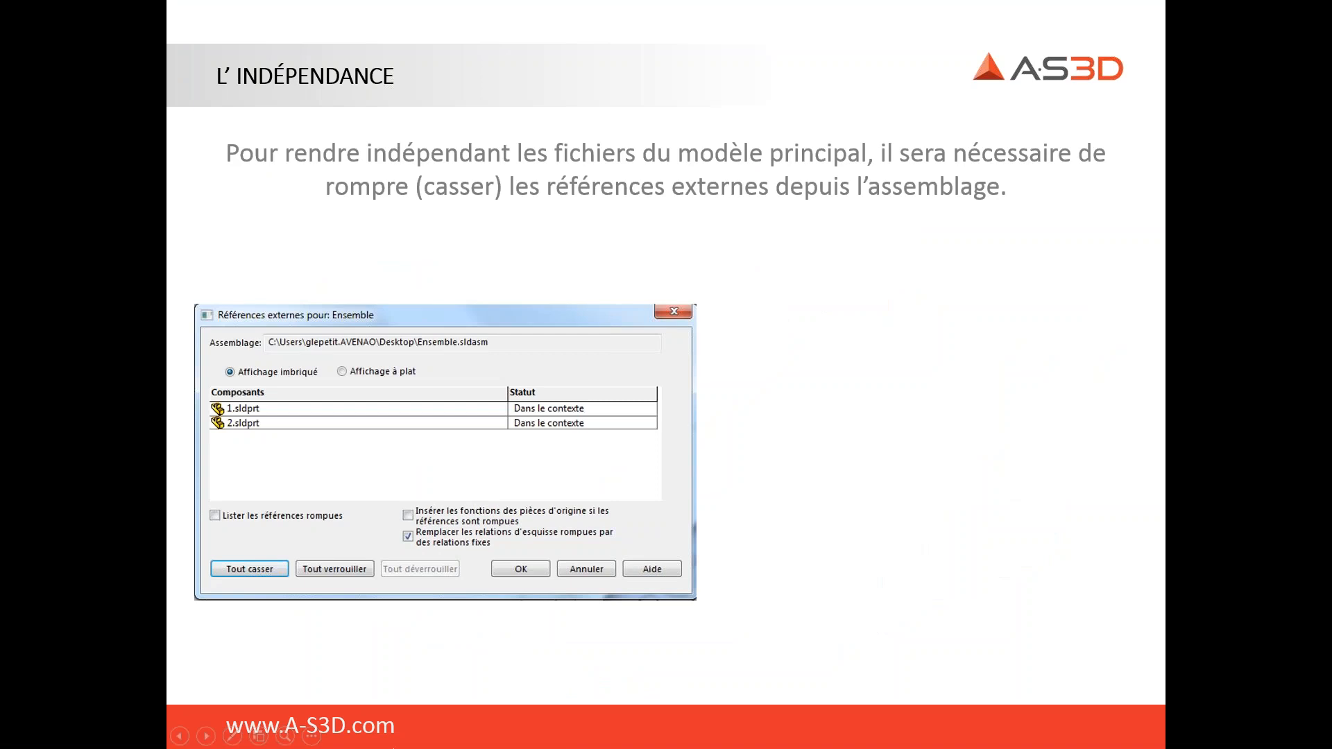
# Step: Return to SOLIDWORKS, look at part 1 once more, and bring the ENSEMBLE assembly window to the front
pyautogui.press('super')
pyautogui.click(544, 736)
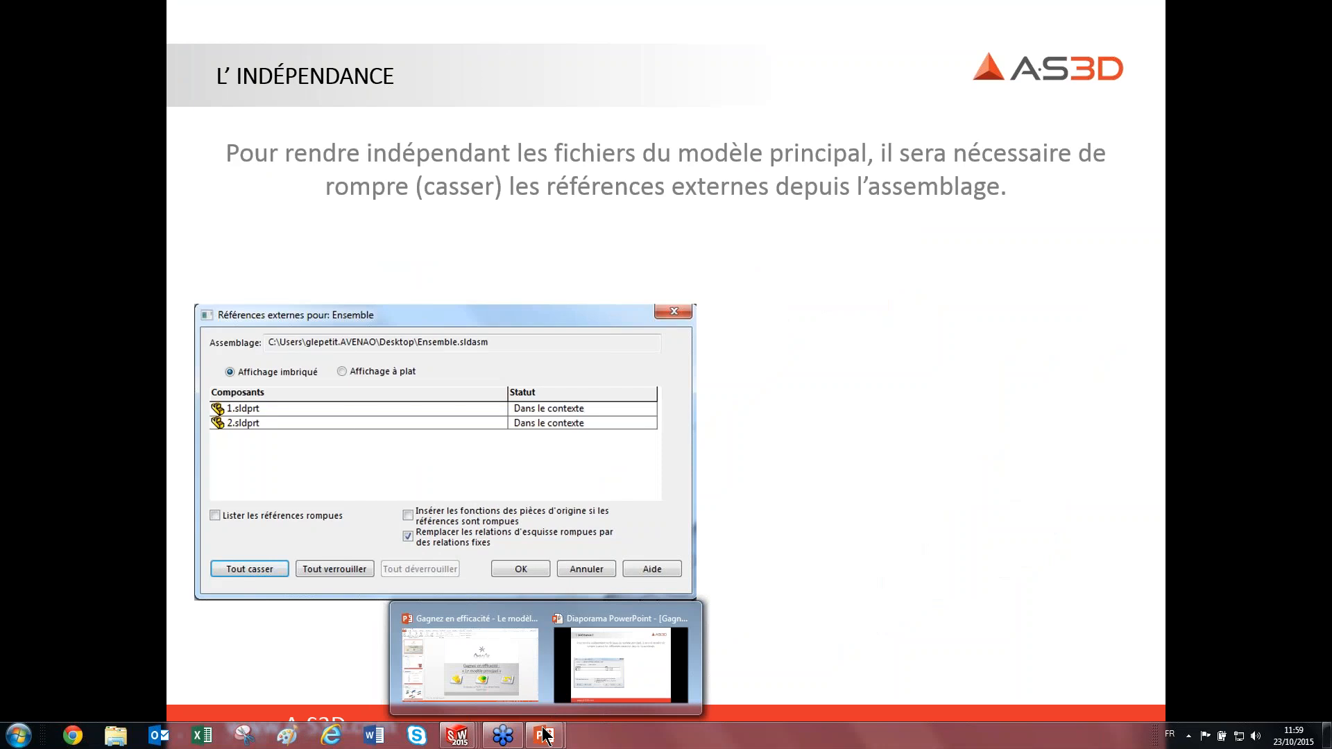
pyautogui.moveTo(458, 735)
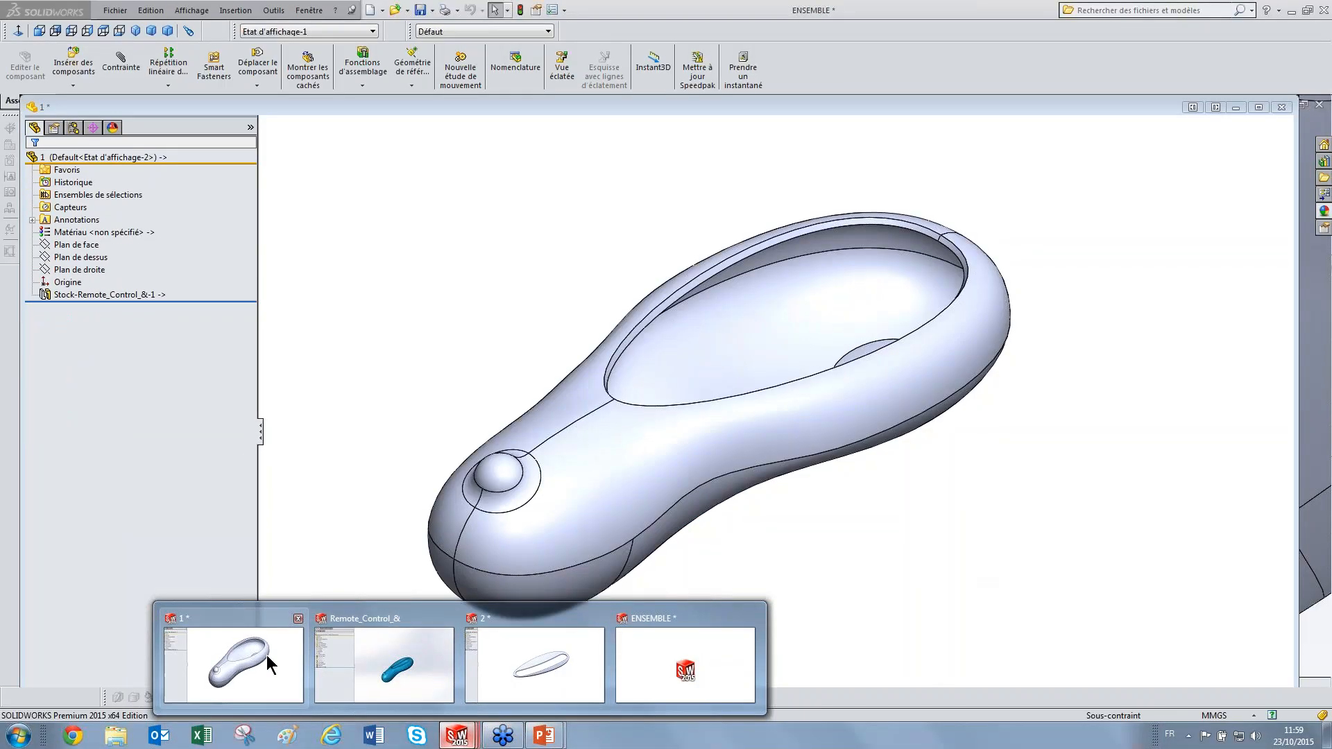
pyautogui.click(267, 657)
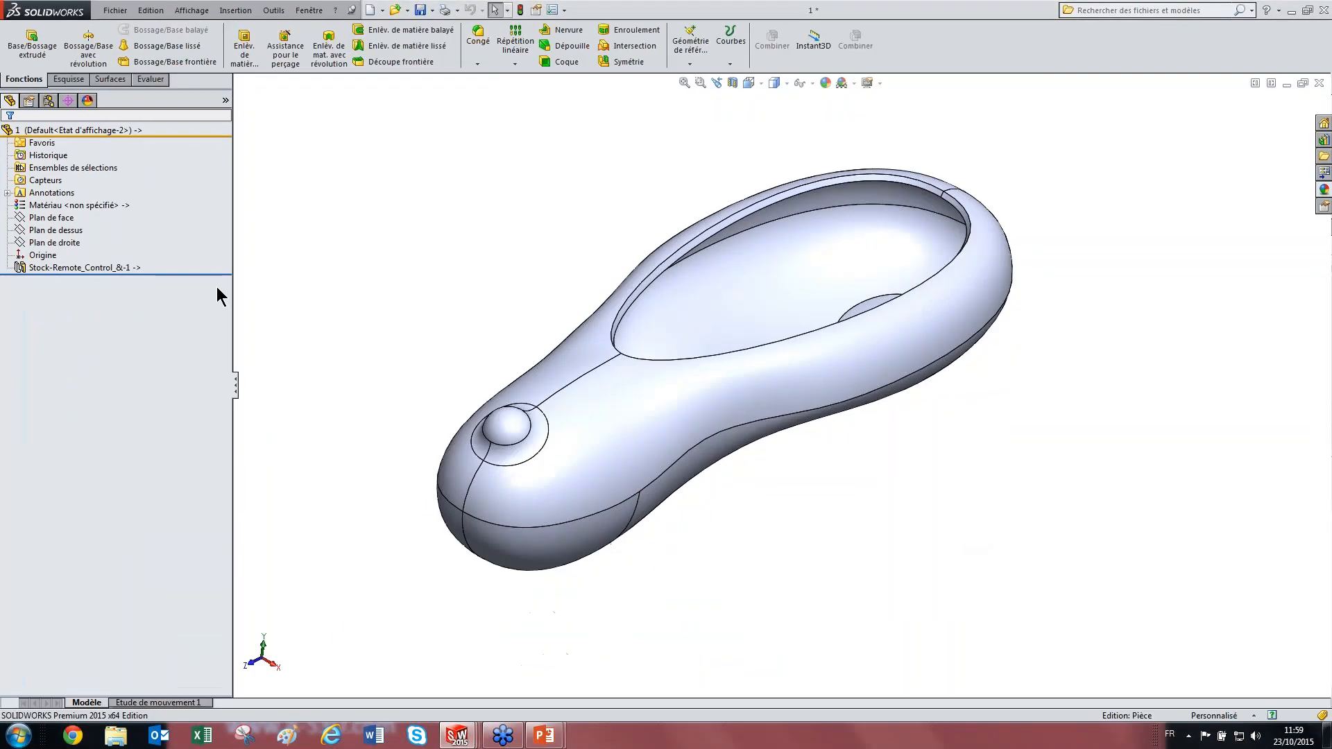
pyautogui.press('super')
pyautogui.click(457, 736)
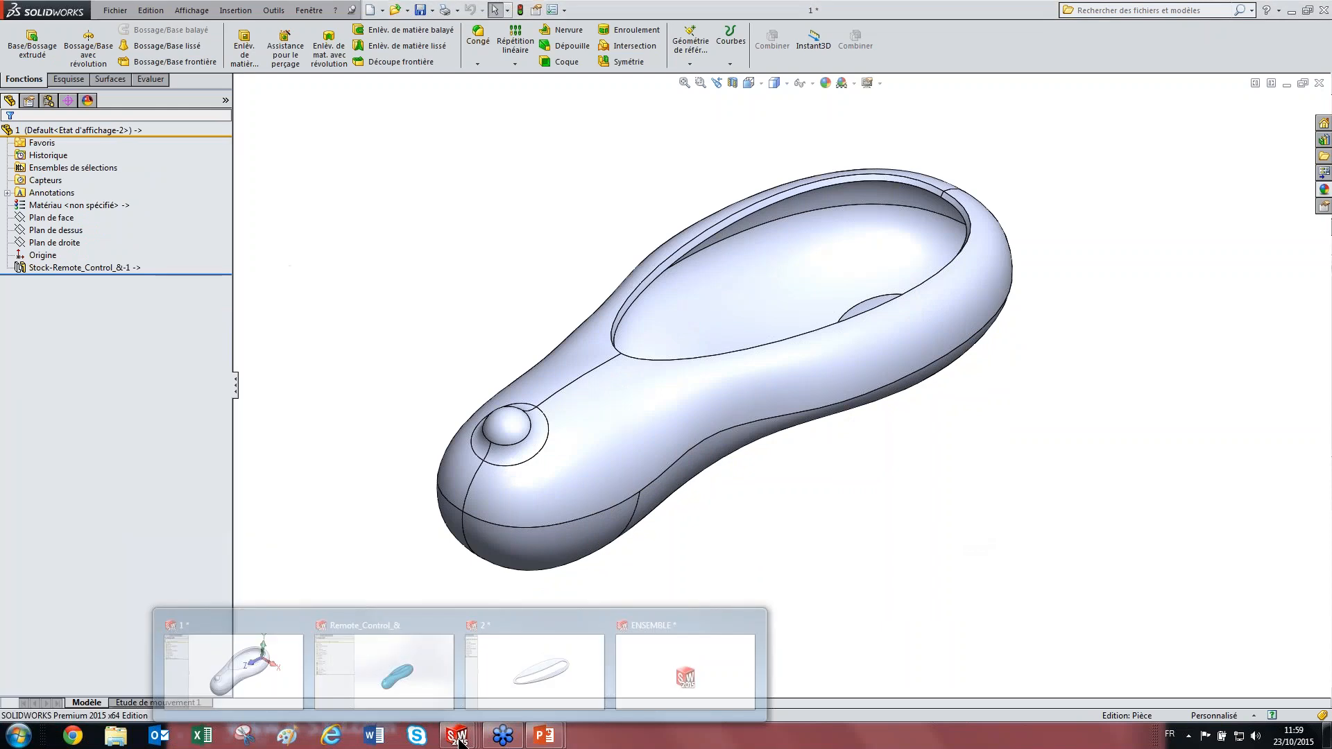
pyautogui.click(697, 673)
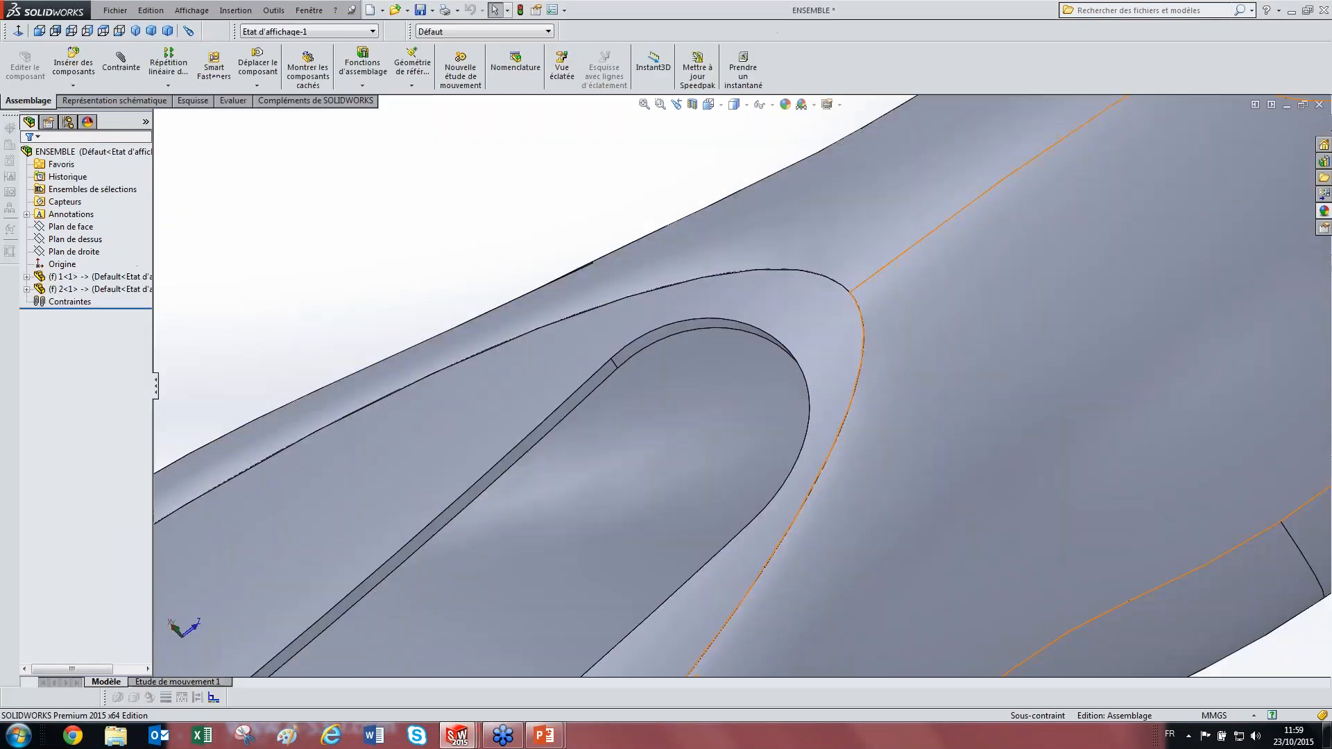
# Step: List the external references of the top-level assembly ENSEMBLE and enlarge the reference list window
pyautogui.scroll(9, 584, 379)
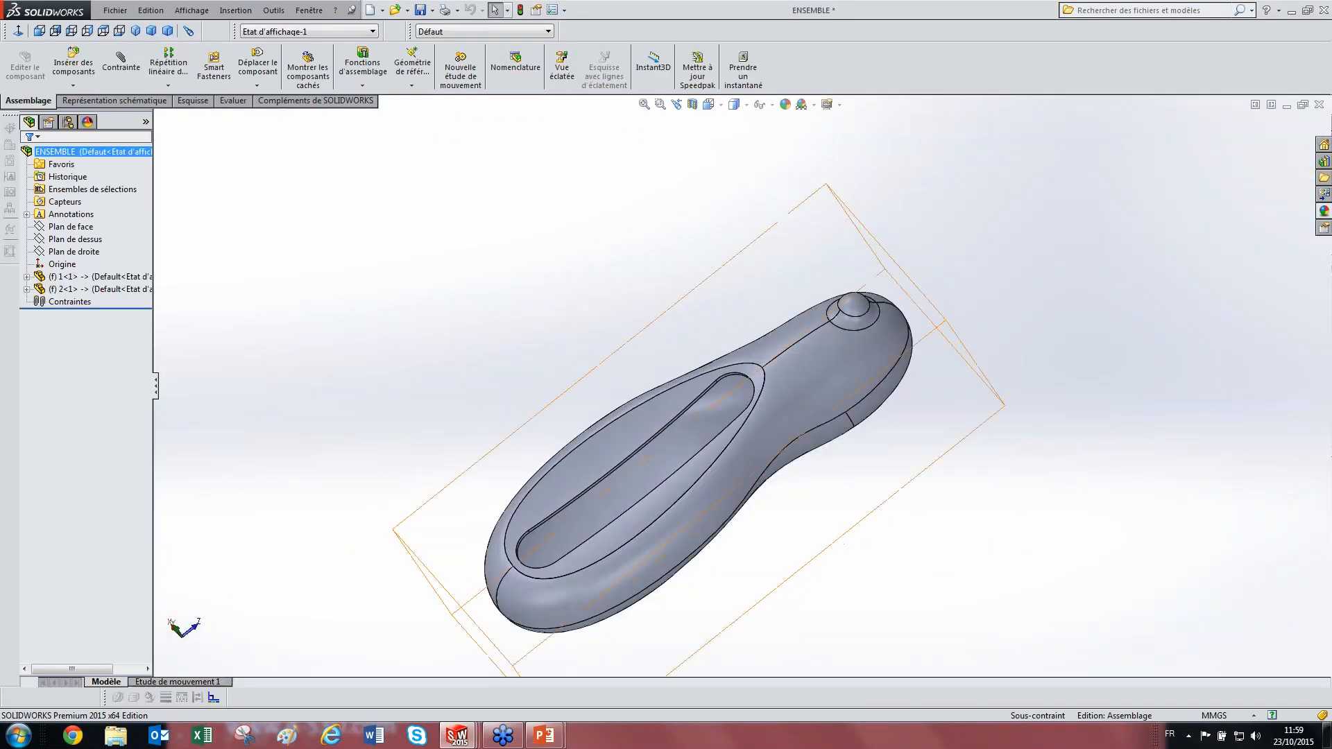
pyautogui.rightClick(81, 150)
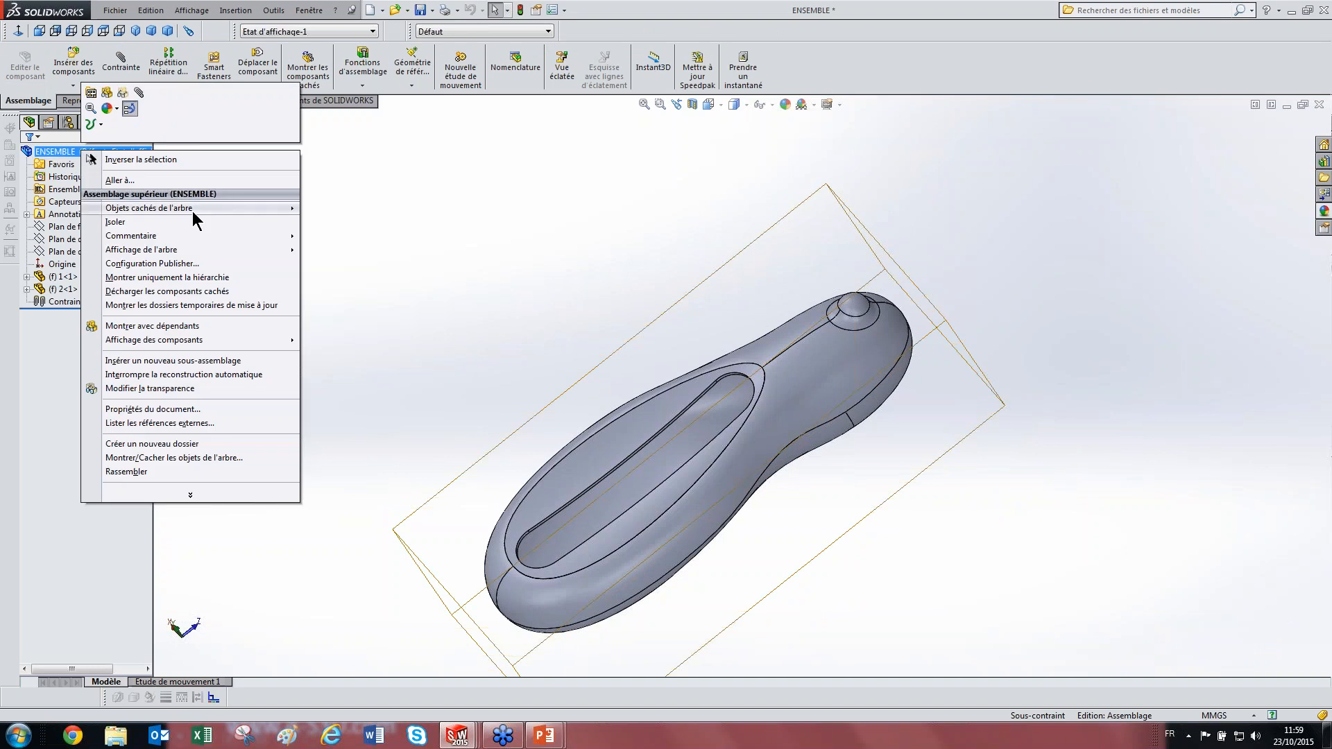
pyautogui.click(182, 423)
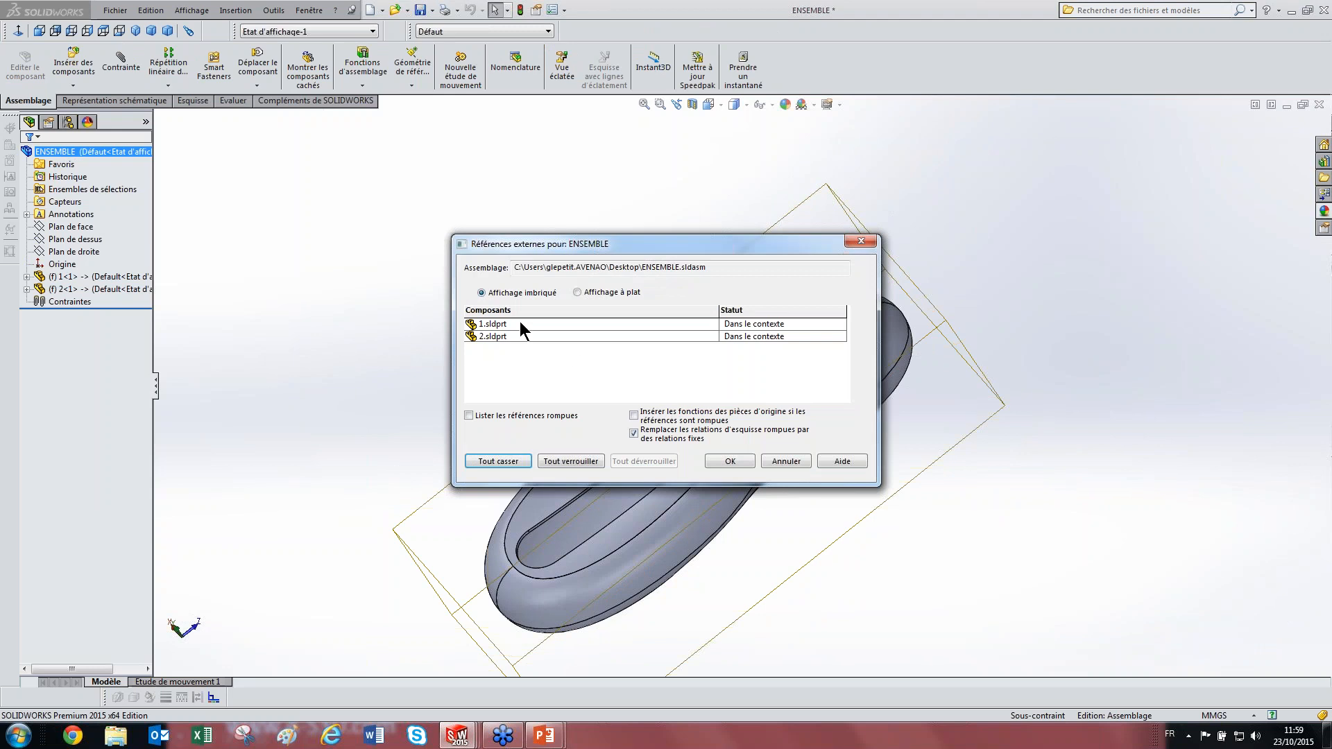
pyautogui.moveTo(873, 482); pyautogui.dragTo(1109, 579)
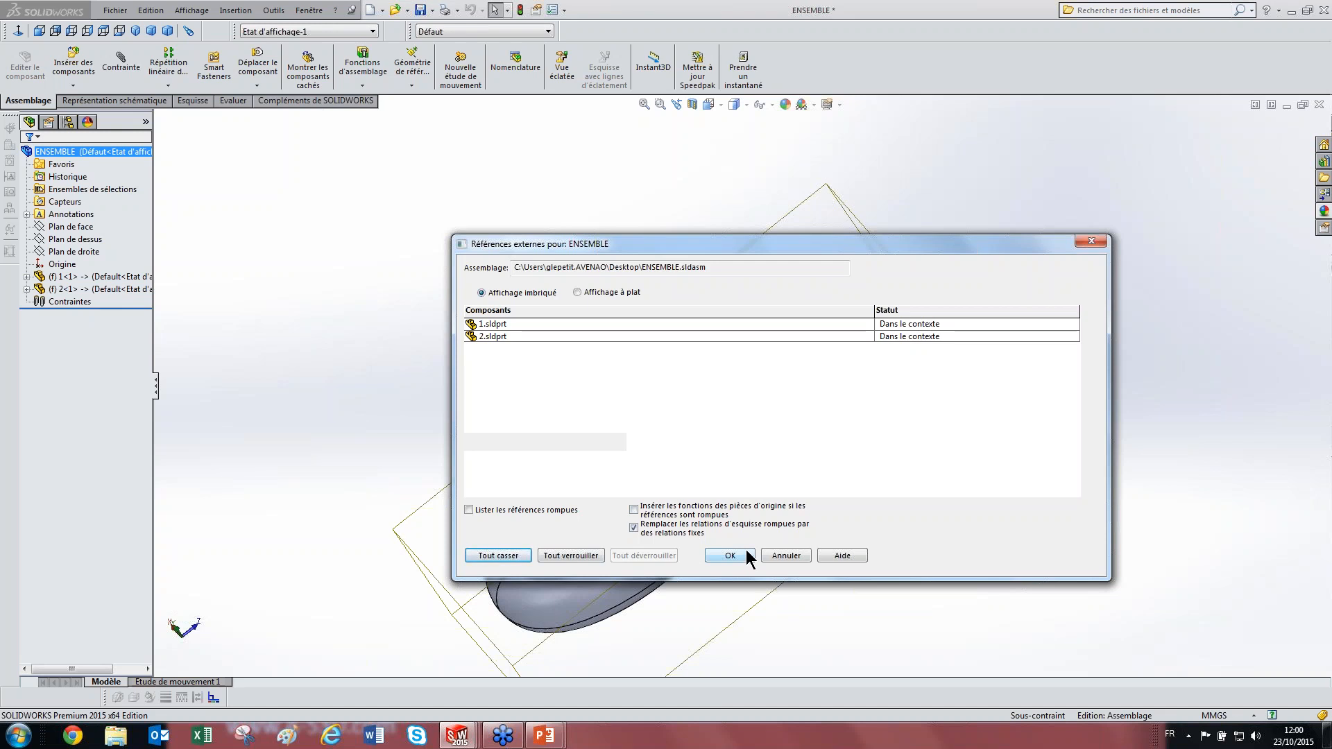
# Step: Break all external references of components 1.sldprt and 2.sldprt instead of locking them, and close the reference list
pyautogui.click(577, 553)
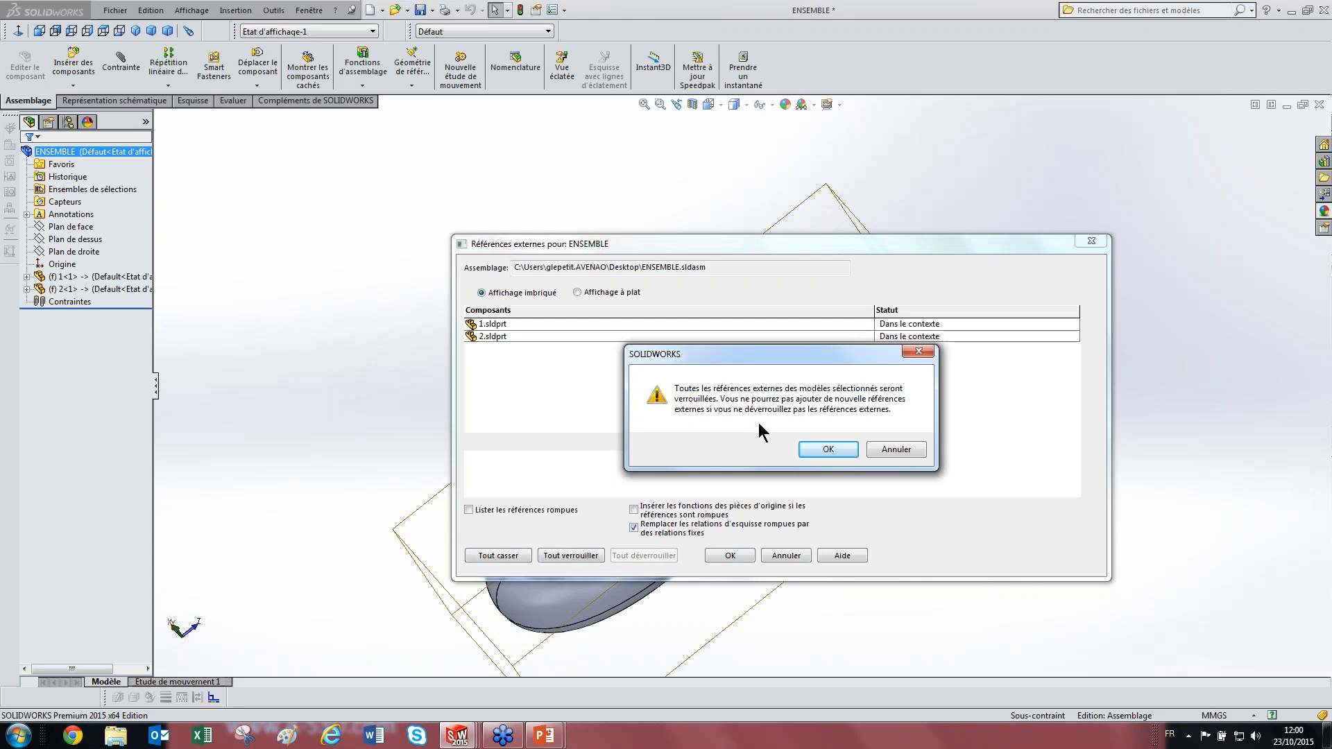
pyautogui.click(894, 451)
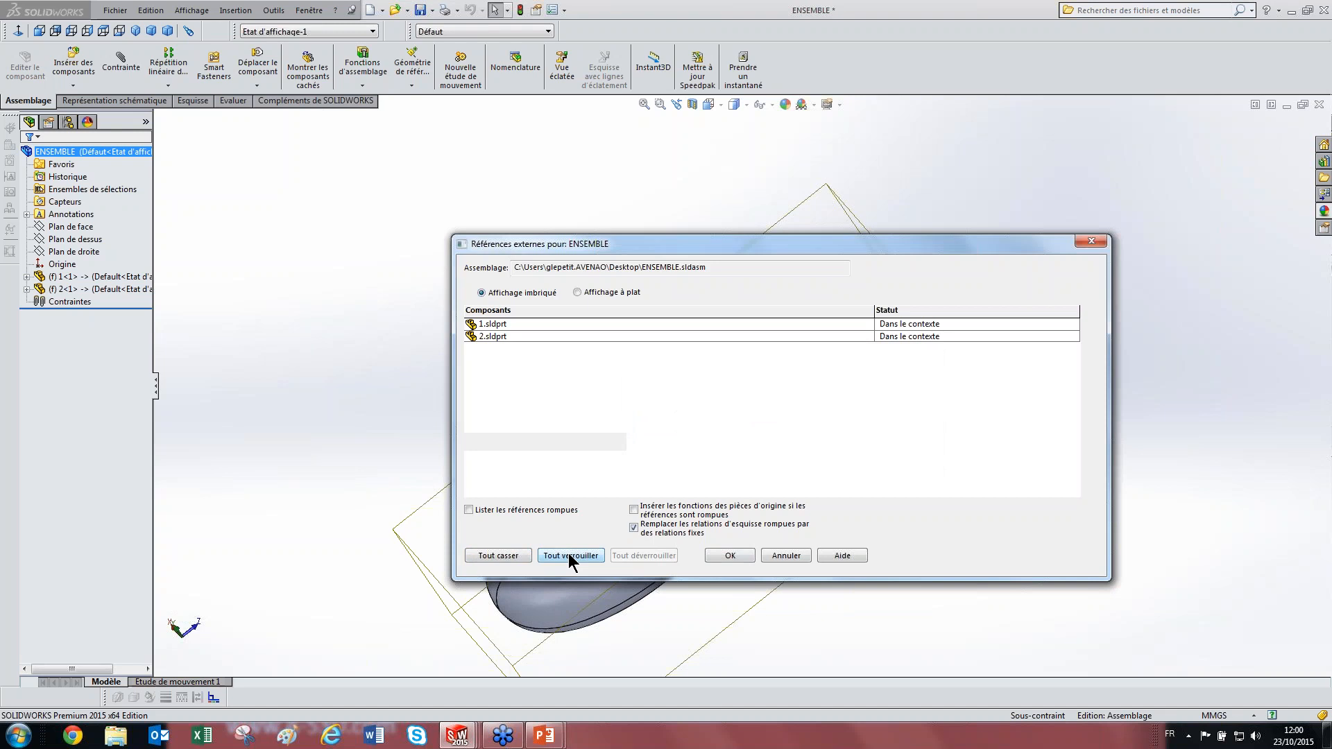
pyautogui.click(505, 557)
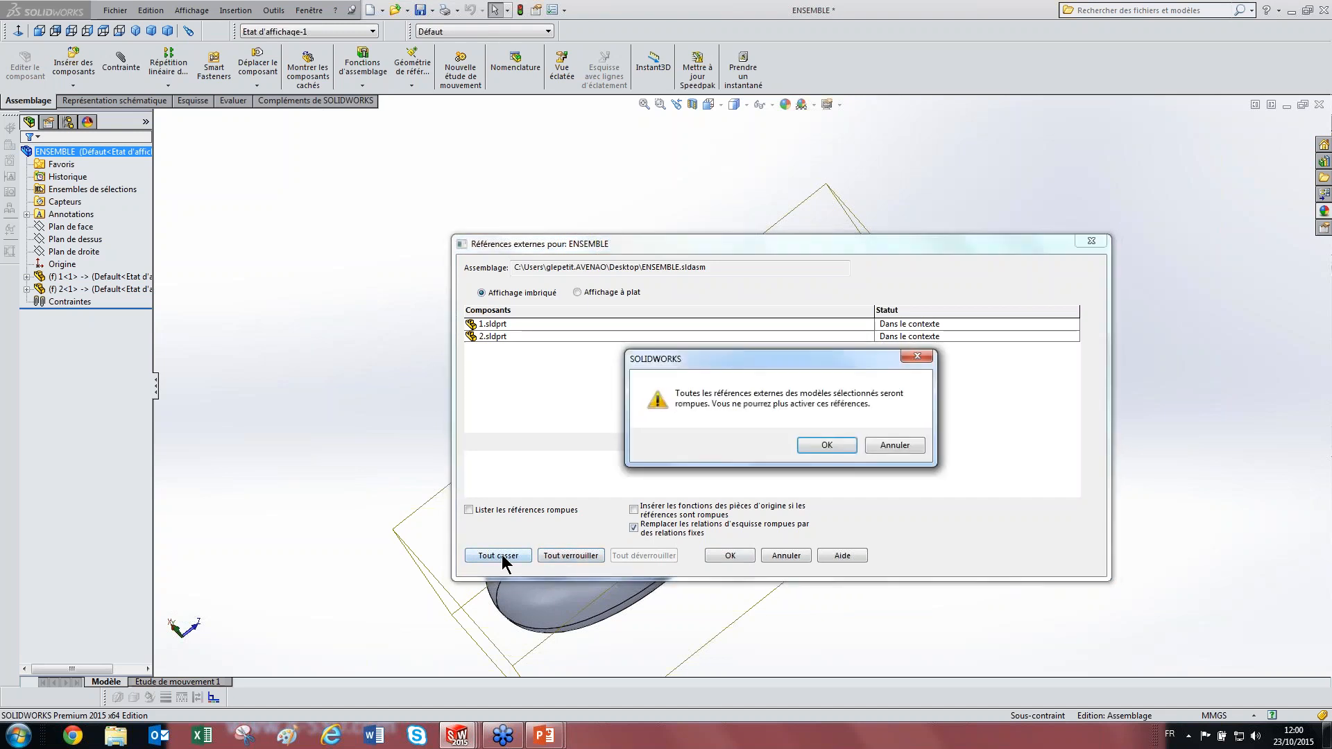
pyautogui.click(829, 447)
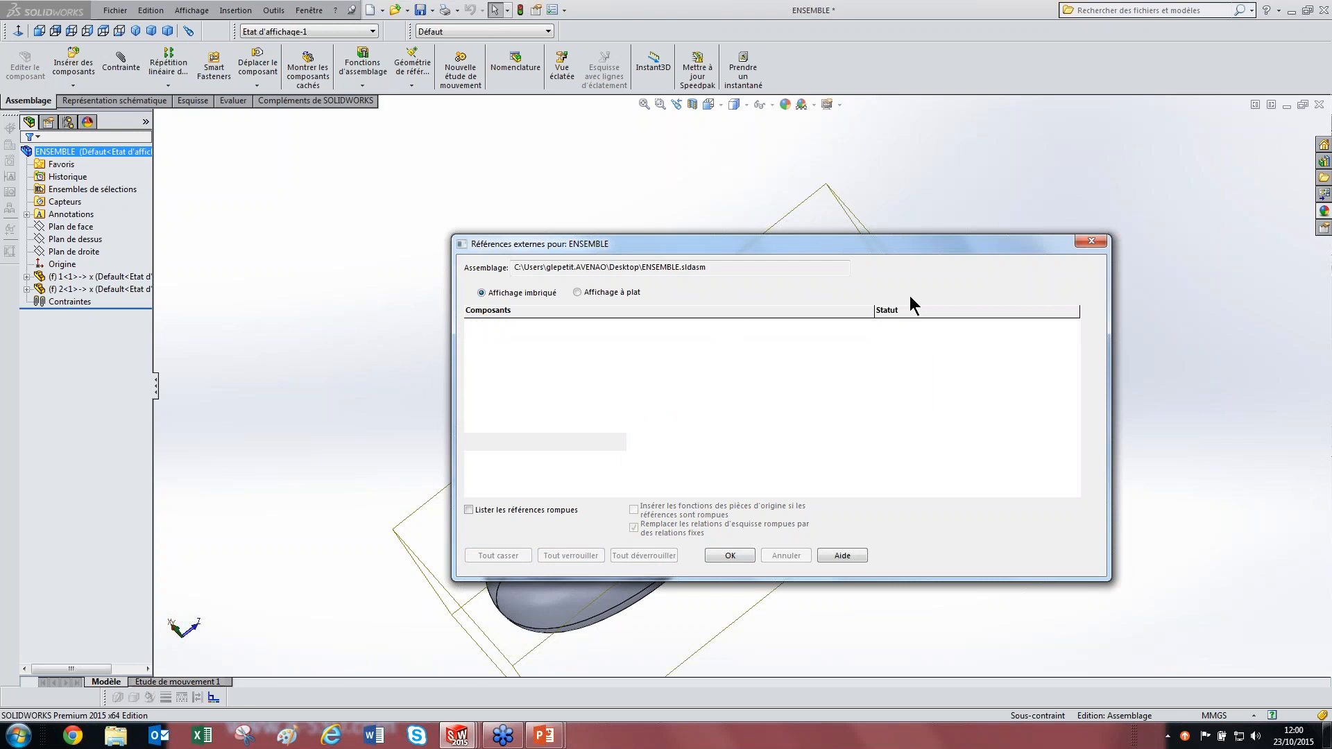
pyautogui.click(1092, 241)
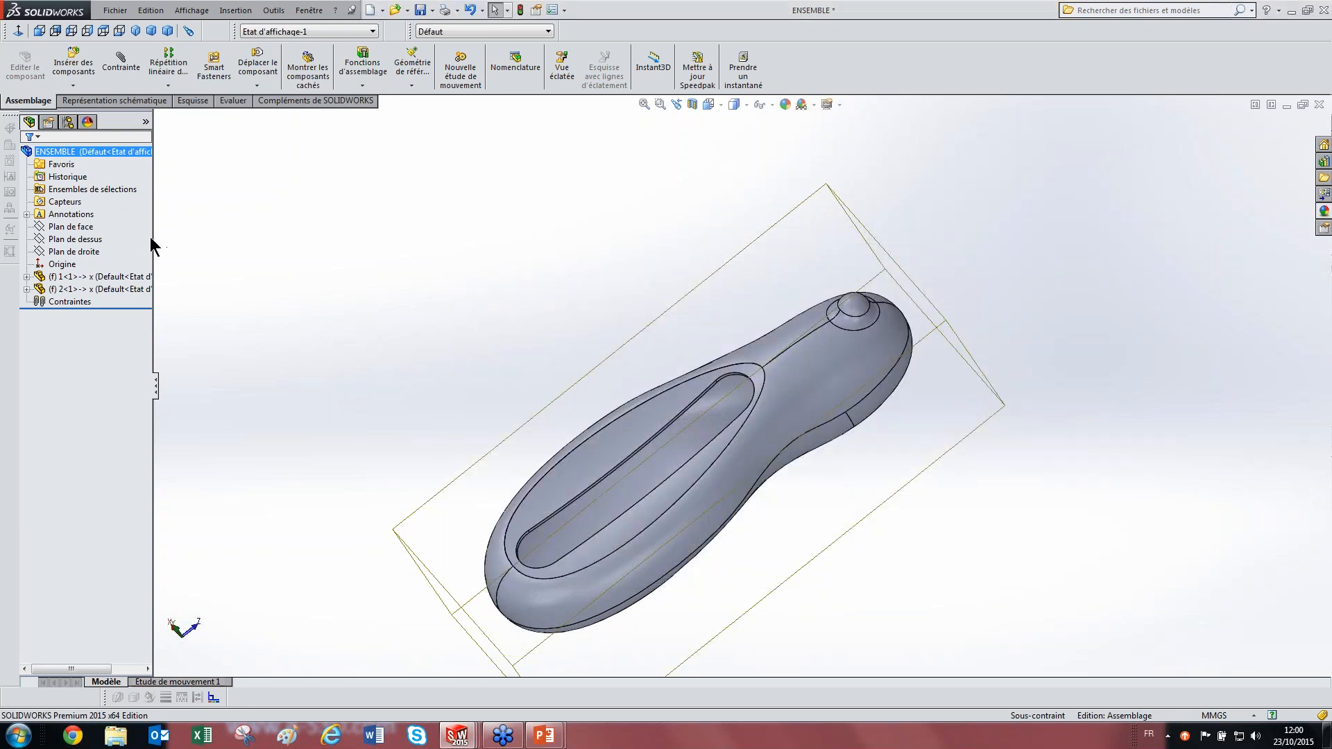
# Step: Open component 1 of the assembly in its own window to check its external references
pyautogui.moveTo(205, 305)
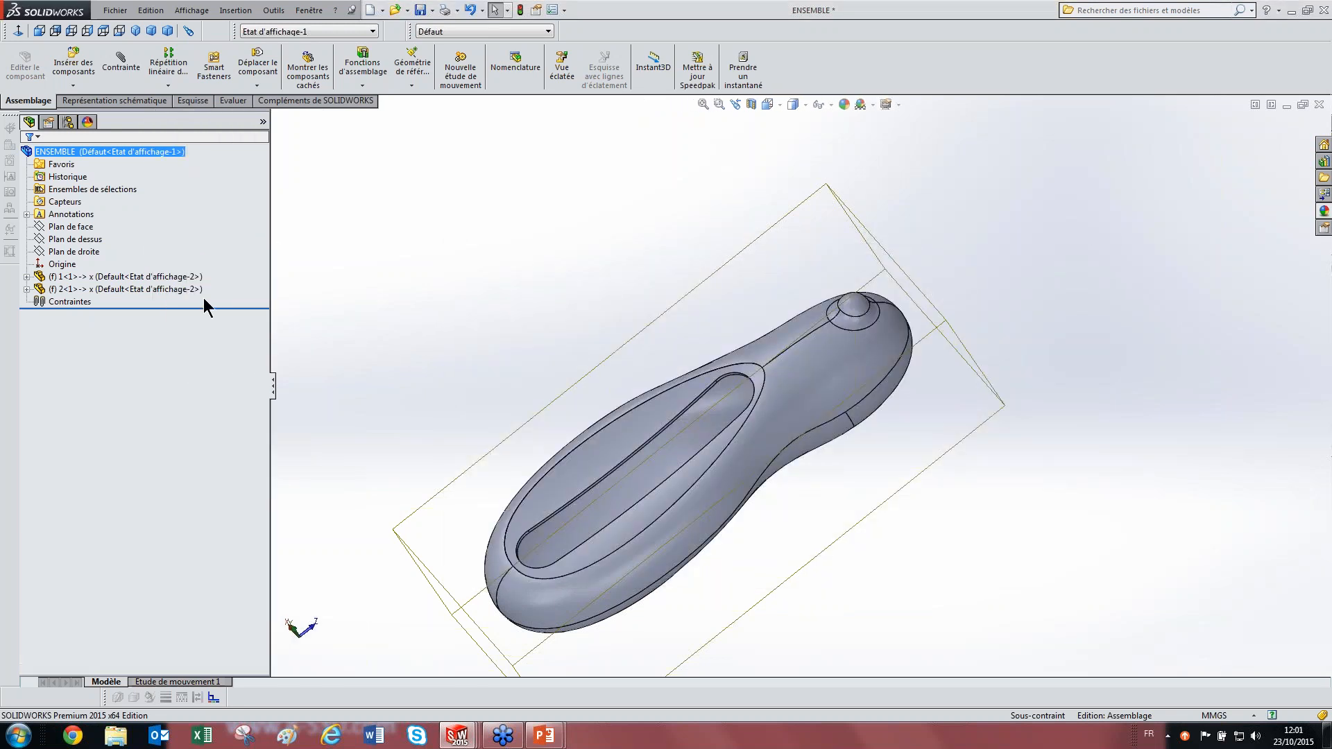
pyautogui.click(94, 282)
pyautogui.click(104, 225)
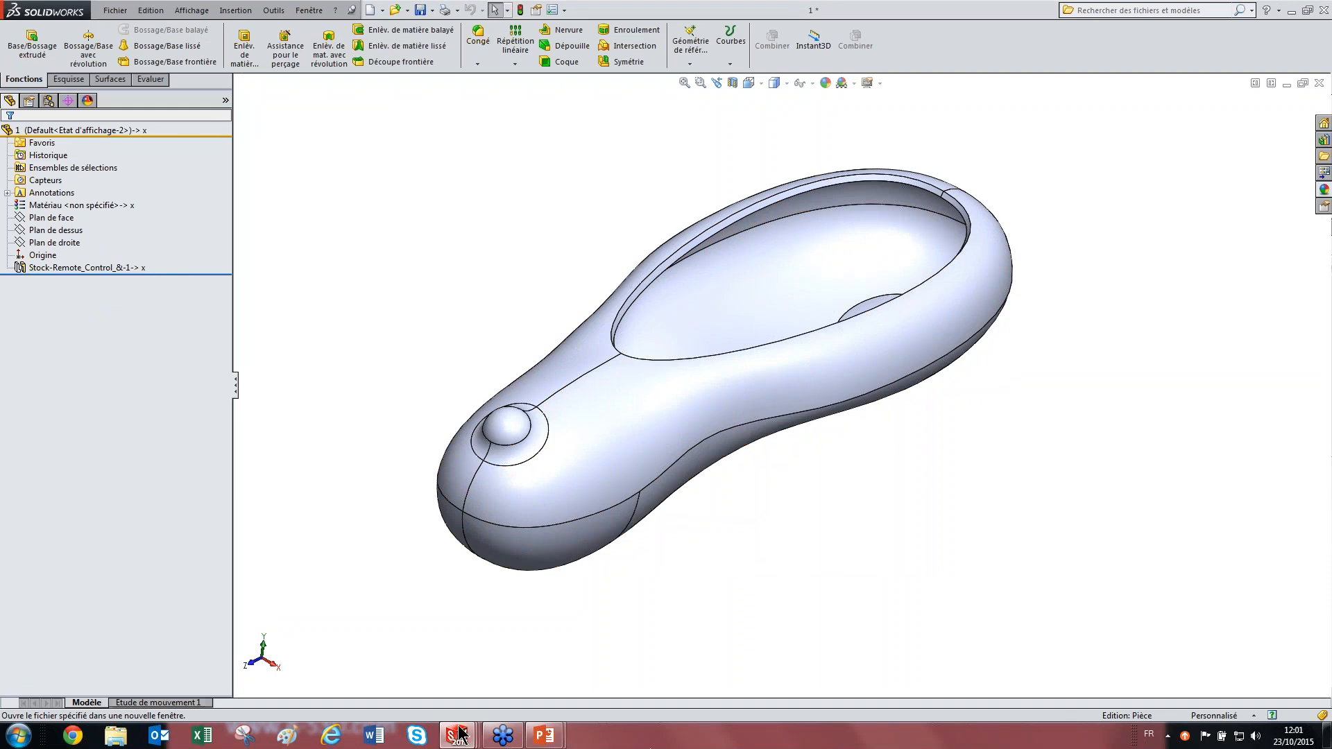
# Step: In the source part Remote_Control_&, suppress the cut Enlèv. mat.-Extru.2, then save and close the part
pyautogui.moveTo(459, 733)
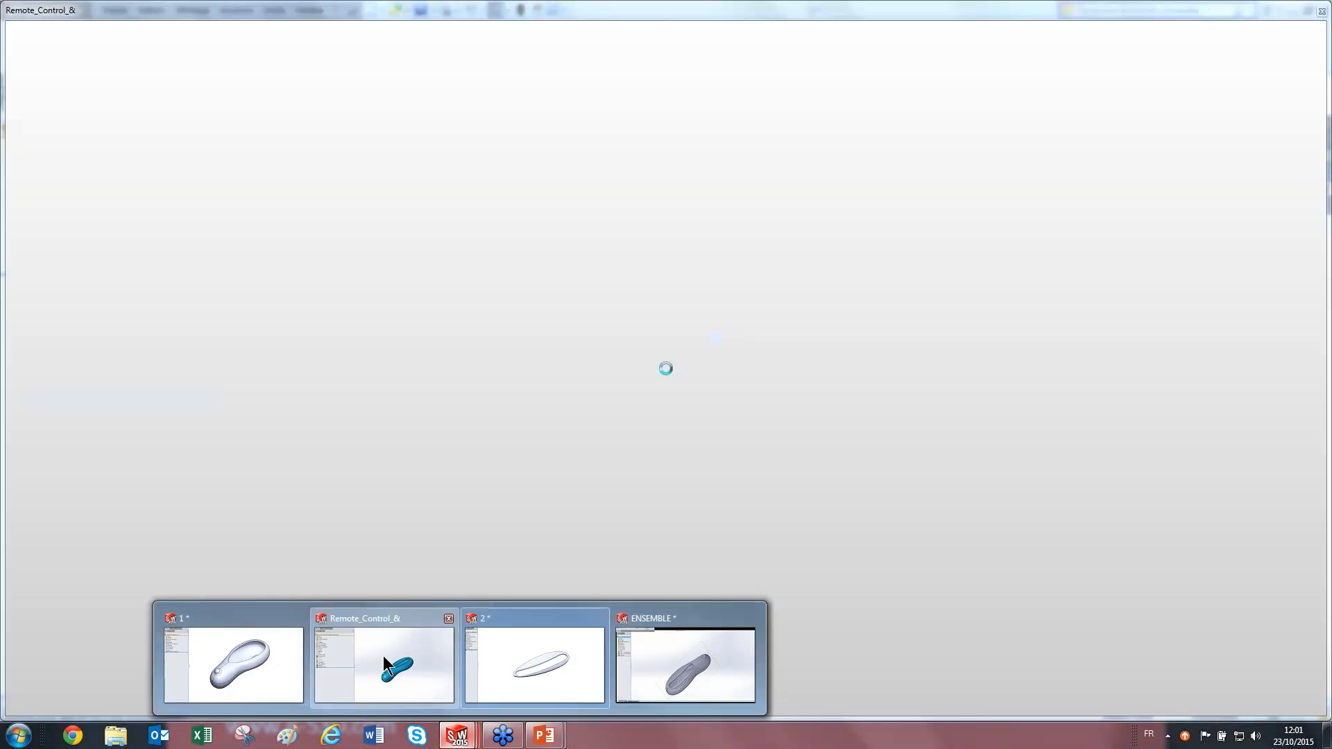
pyautogui.click(388, 659)
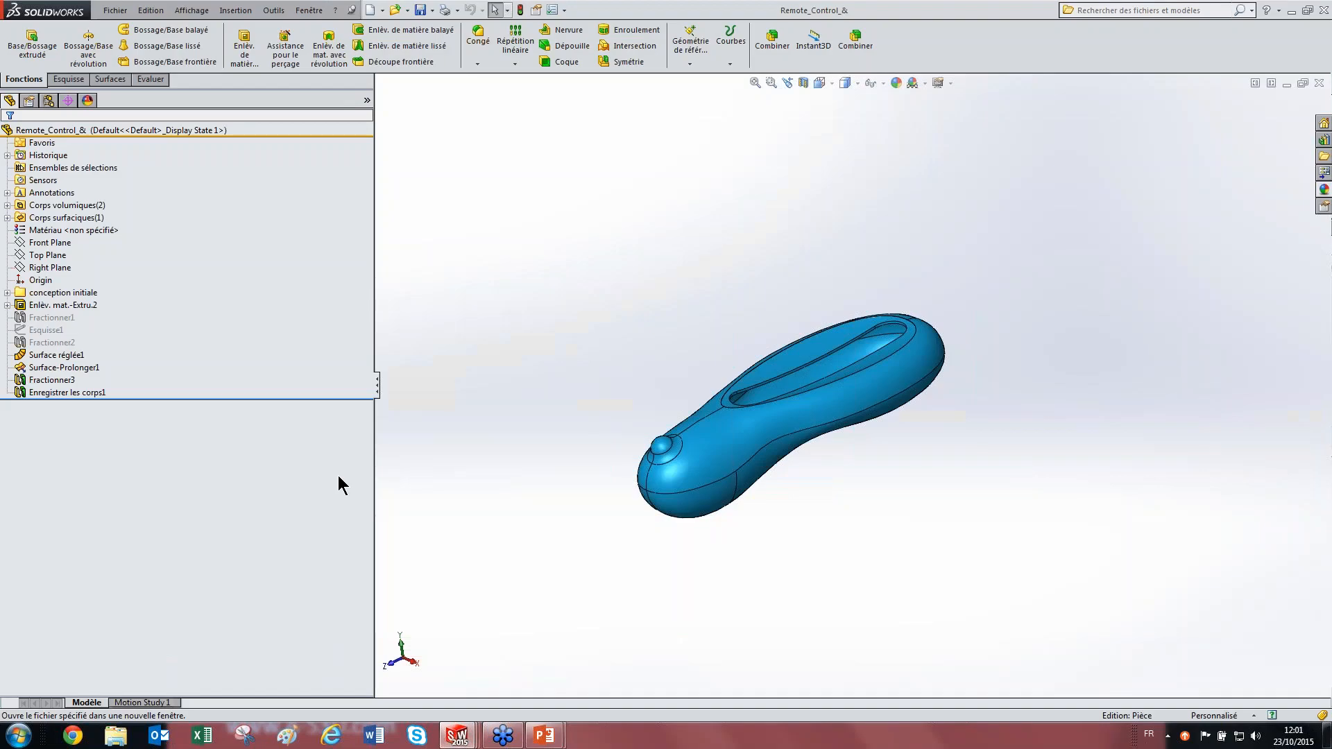
pyautogui.click(7, 293)
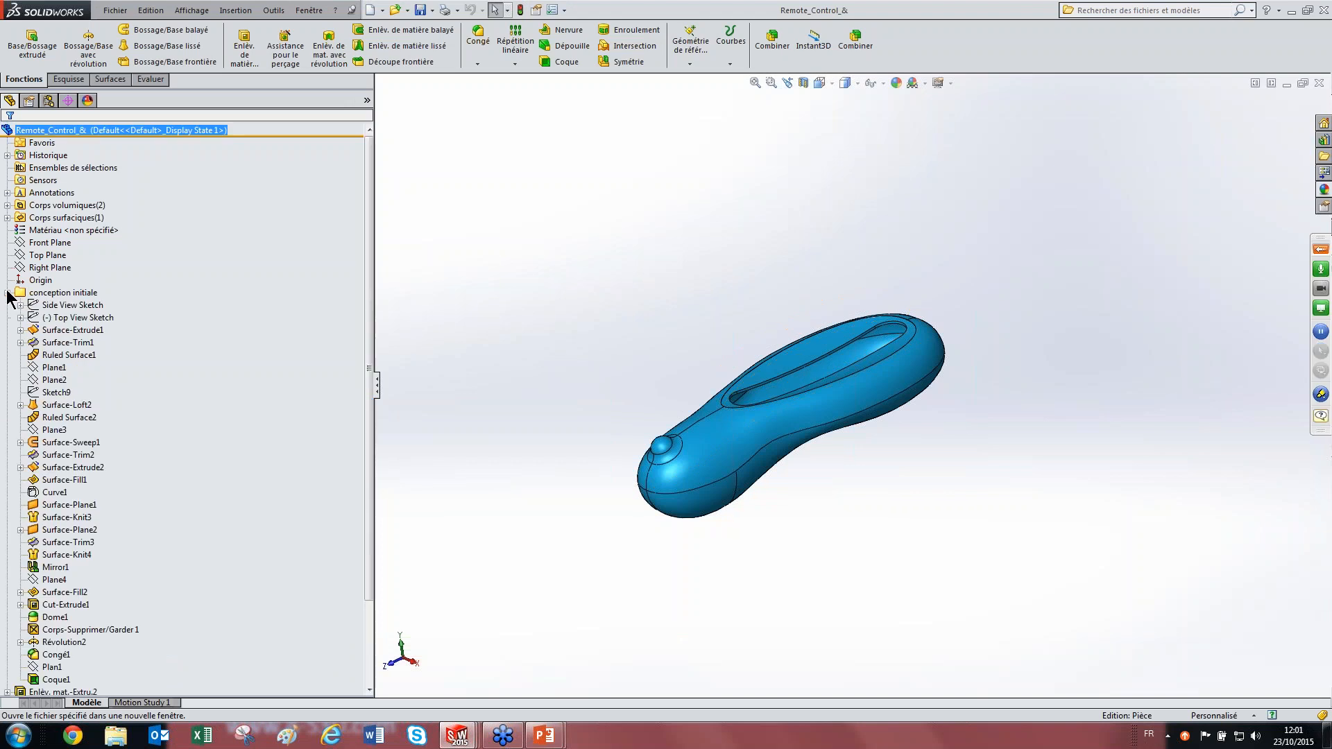
pyautogui.click(7, 293)
pyautogui.click(61, 294)
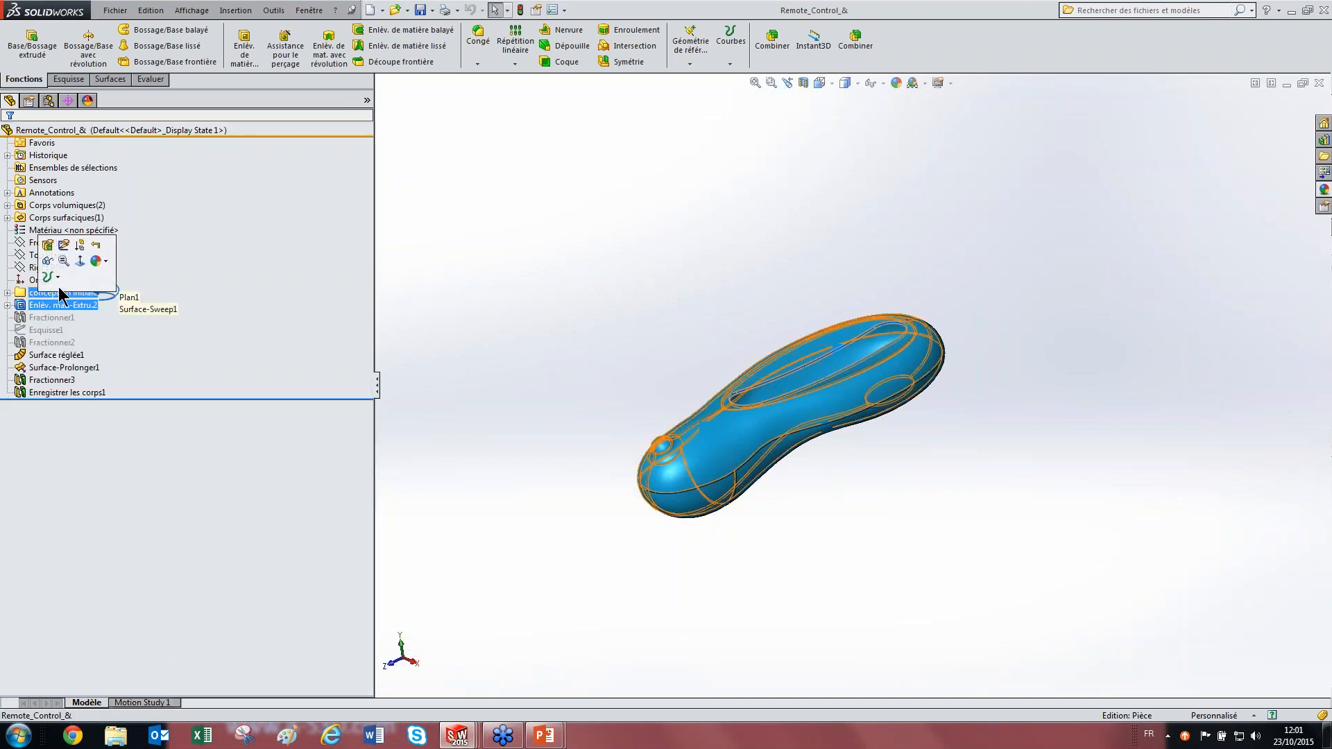
pyautogui.click(79, 244)
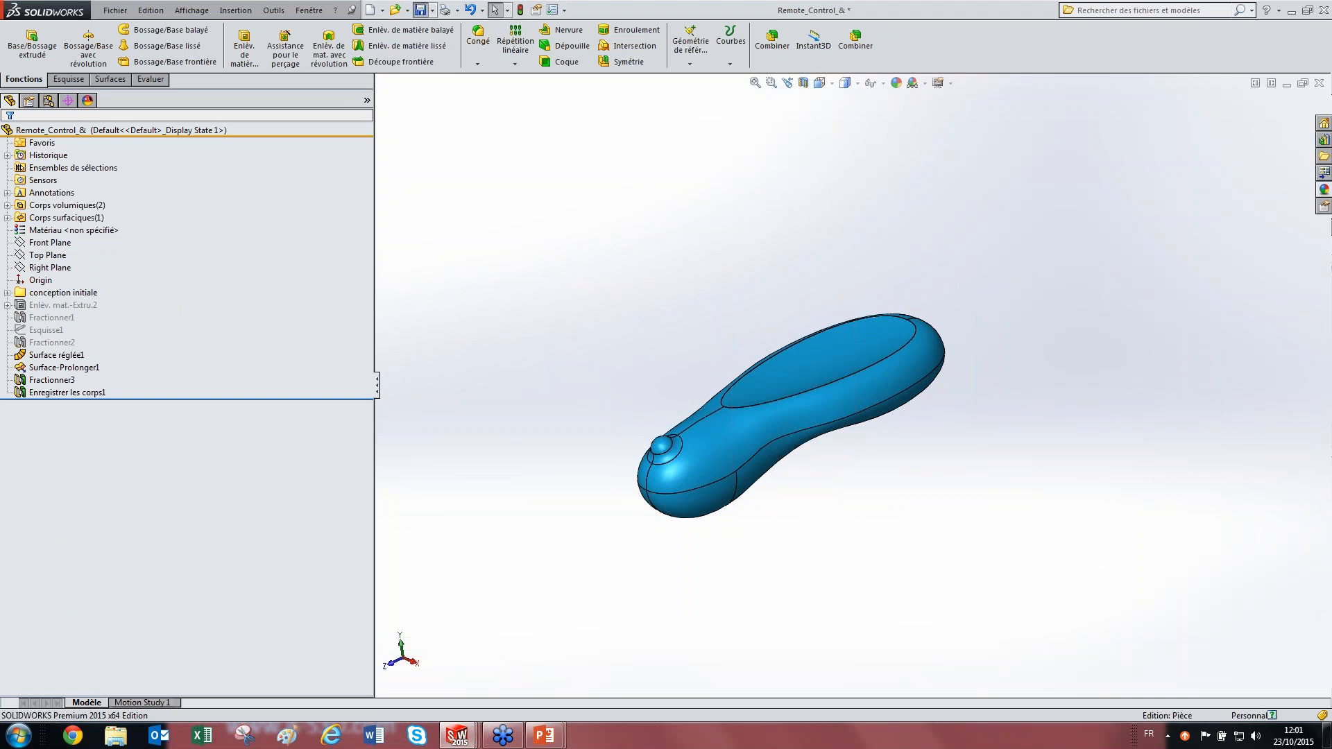
pyautogui.click(421, 10)
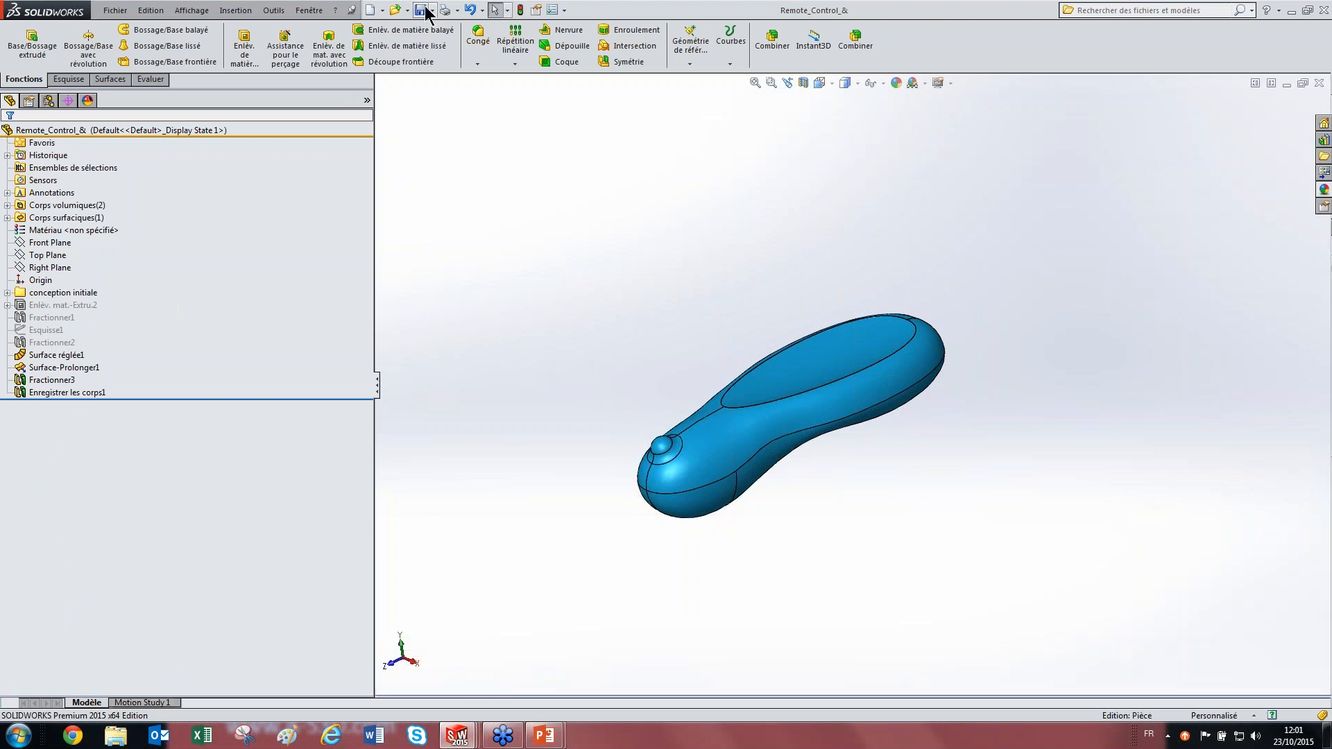
pyautogui.click(1319, 83)
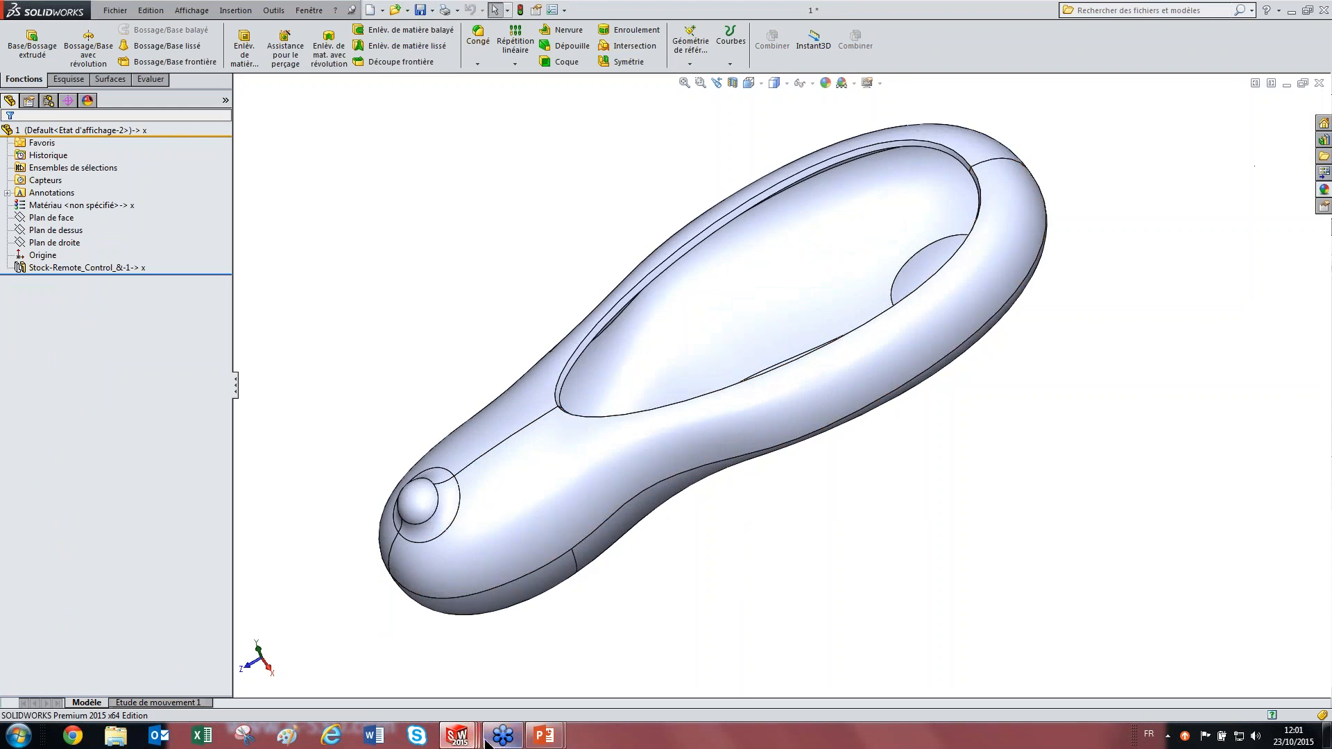
# Step: Rebuild derived part 2 and the ENSEMBLE assembly to check whether the cut suppressed in the source part reaches them
pyautogui.moveTo(485, 741)
pyautogui.click(482, 668)
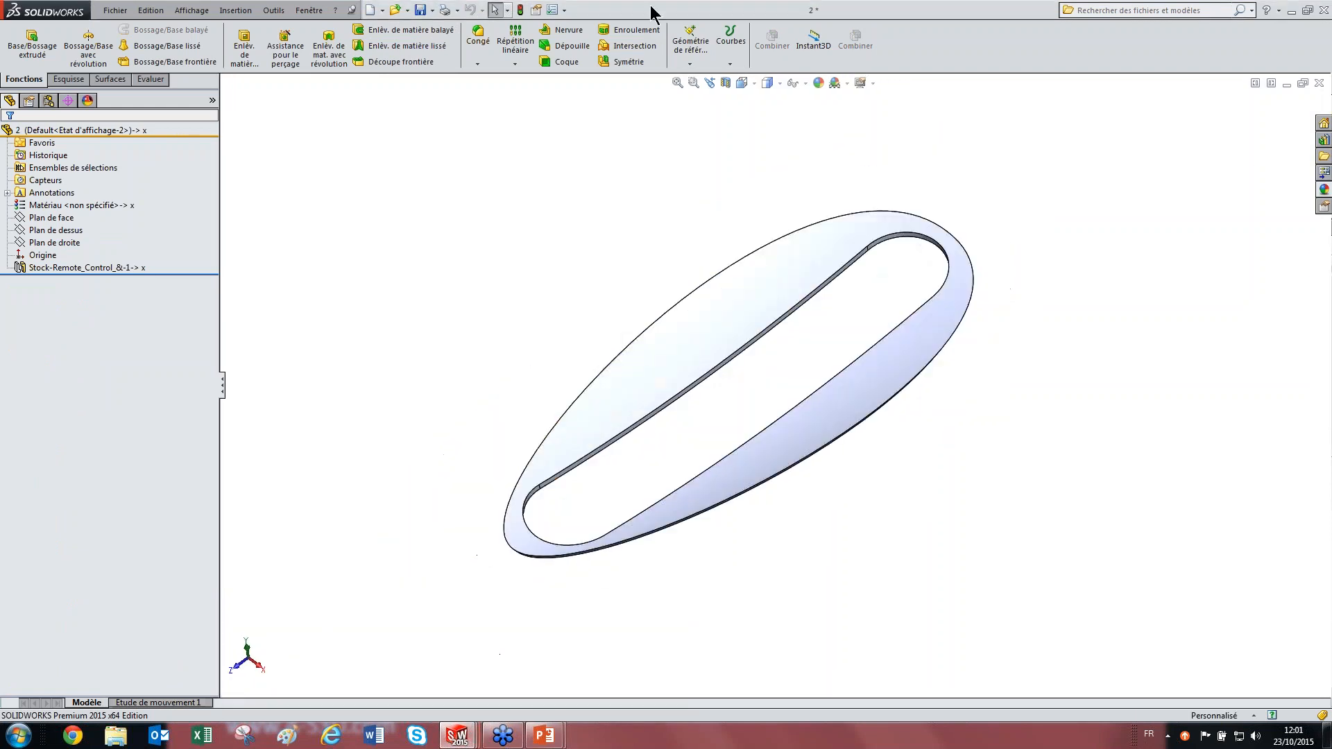
pyautogui.click(521, 10)
pyautogui.moveTo(455, 740)
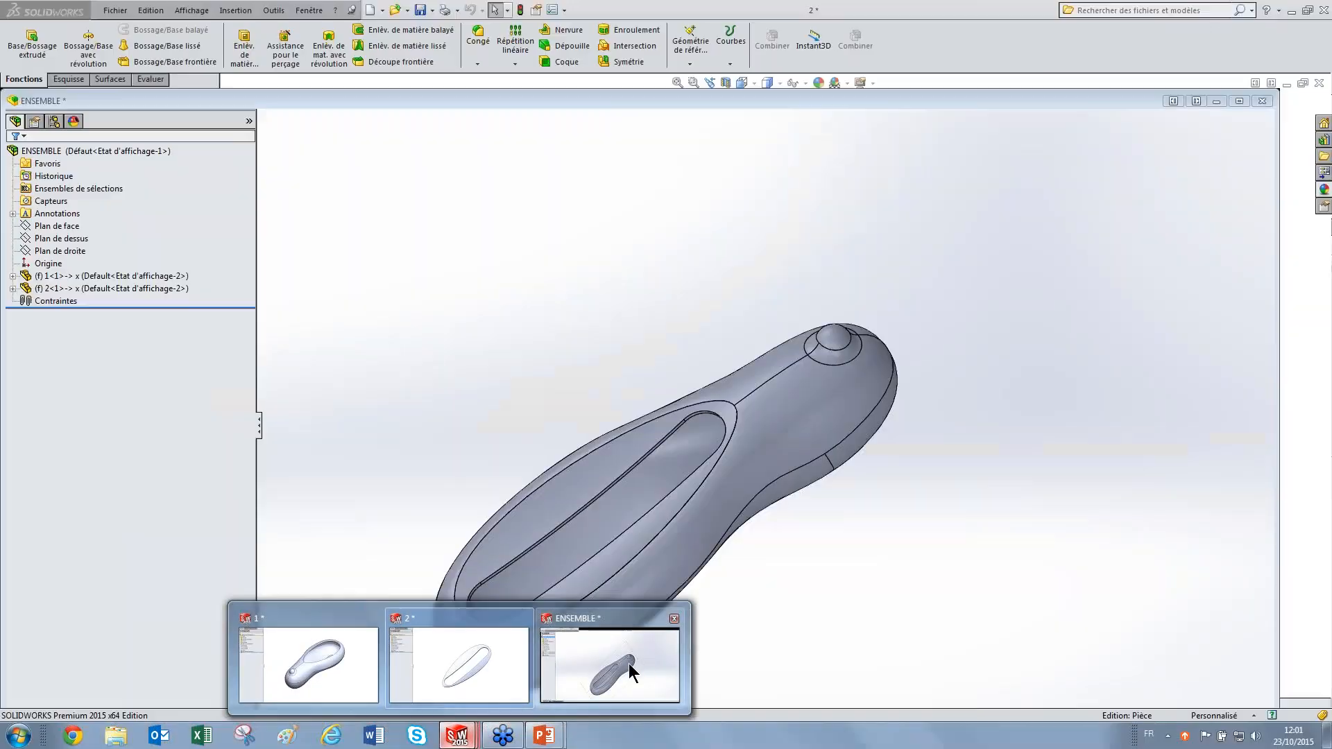
pyautogui.click(628, 663)
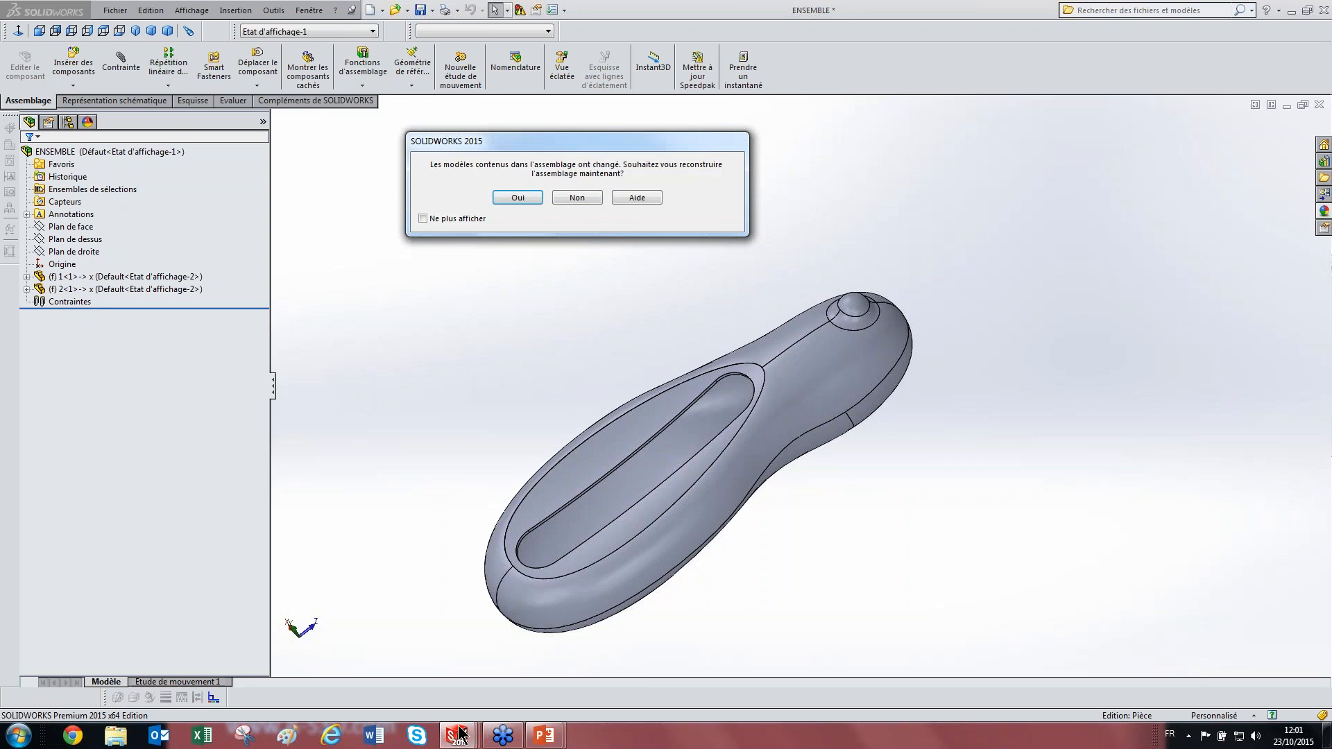
pyautogui.click(513, 199)
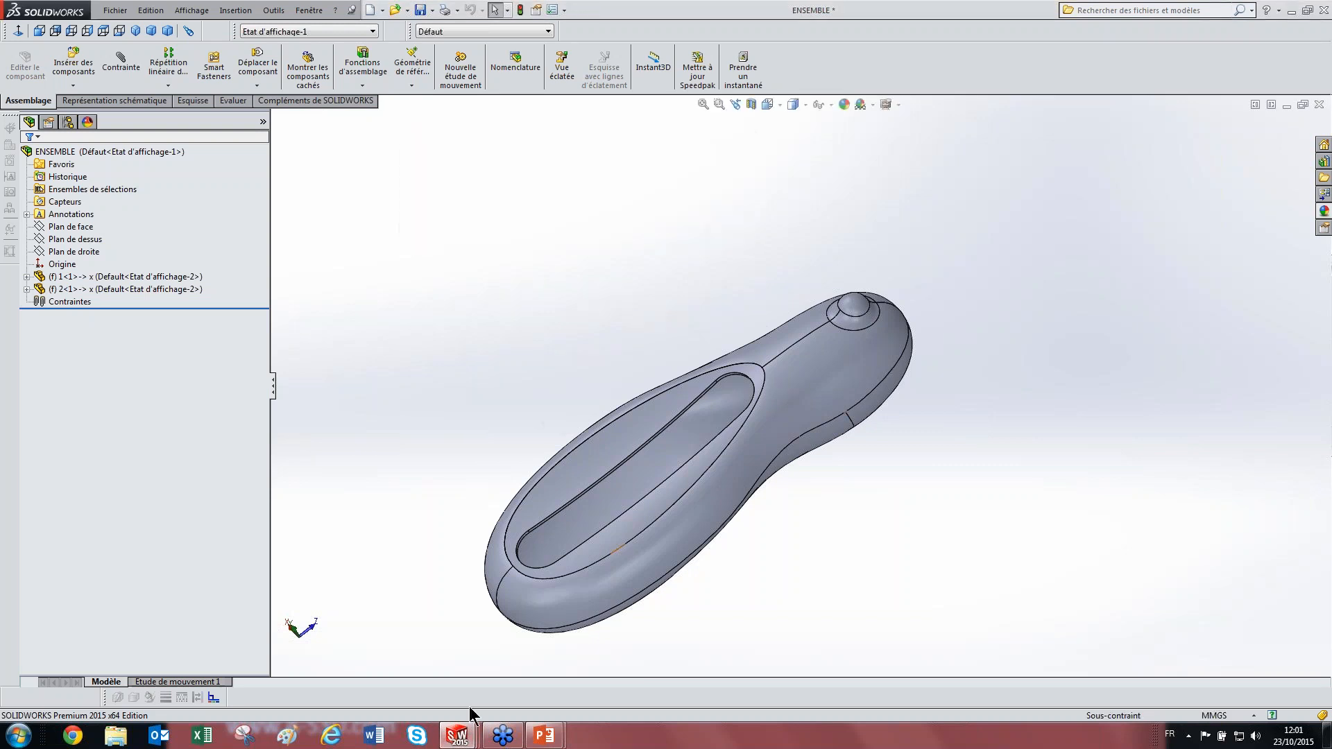
pyautogui.moveTo(455, 740)
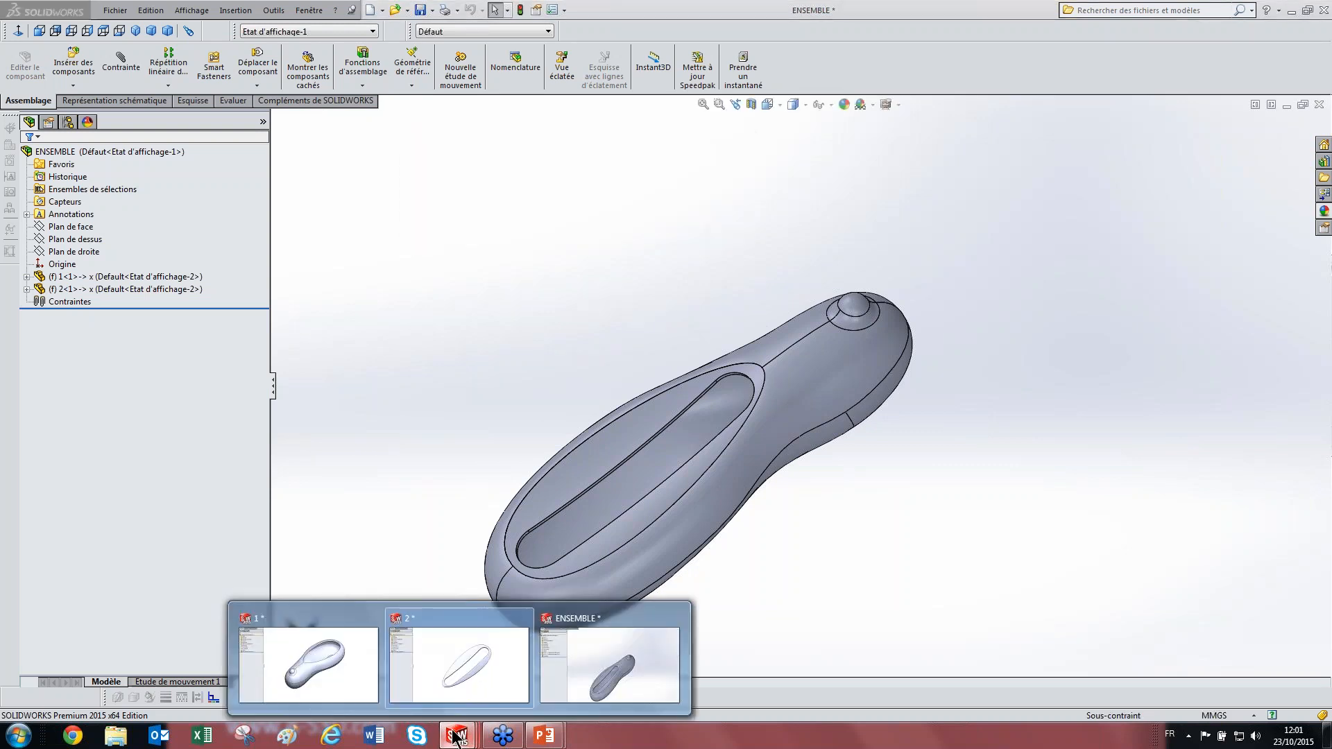
pyautogui.click(423, 357)
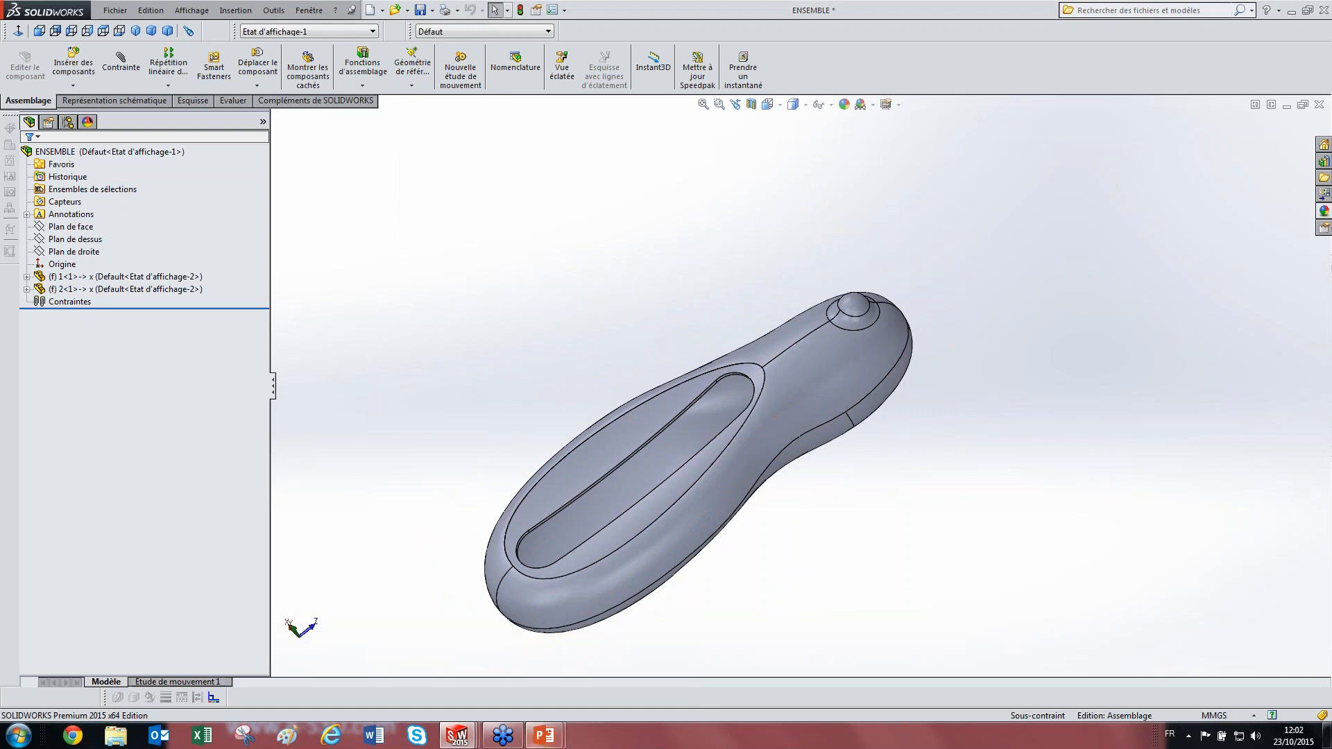
# Step: Switch to PowerPoint to read the slide on making files independent, and return to the ENSEMBLE assembly in SOLIDWORKS
pyautogui.moveTo(545, 735)
pyautogui.click(593, 699)
pyautogui.click(680, 461)
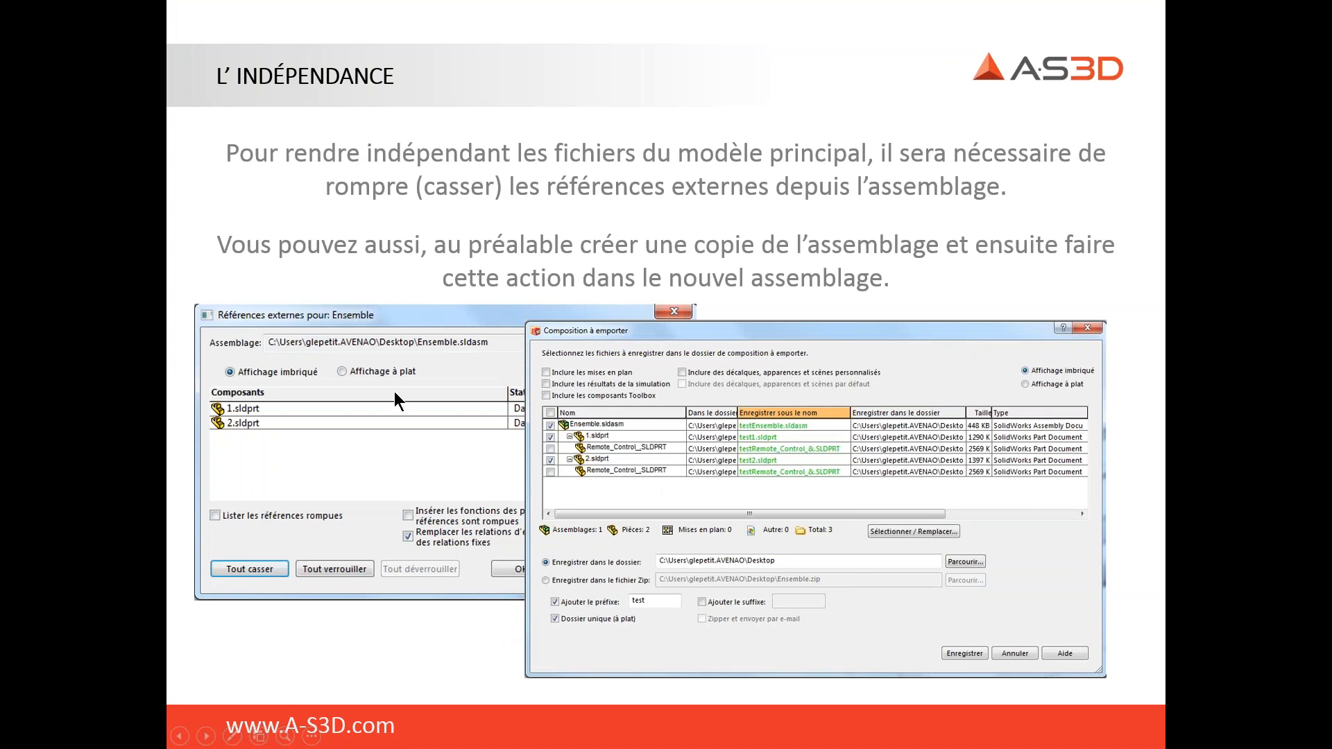
pyautogui.press('super')
pyautogui.click(458, 735)
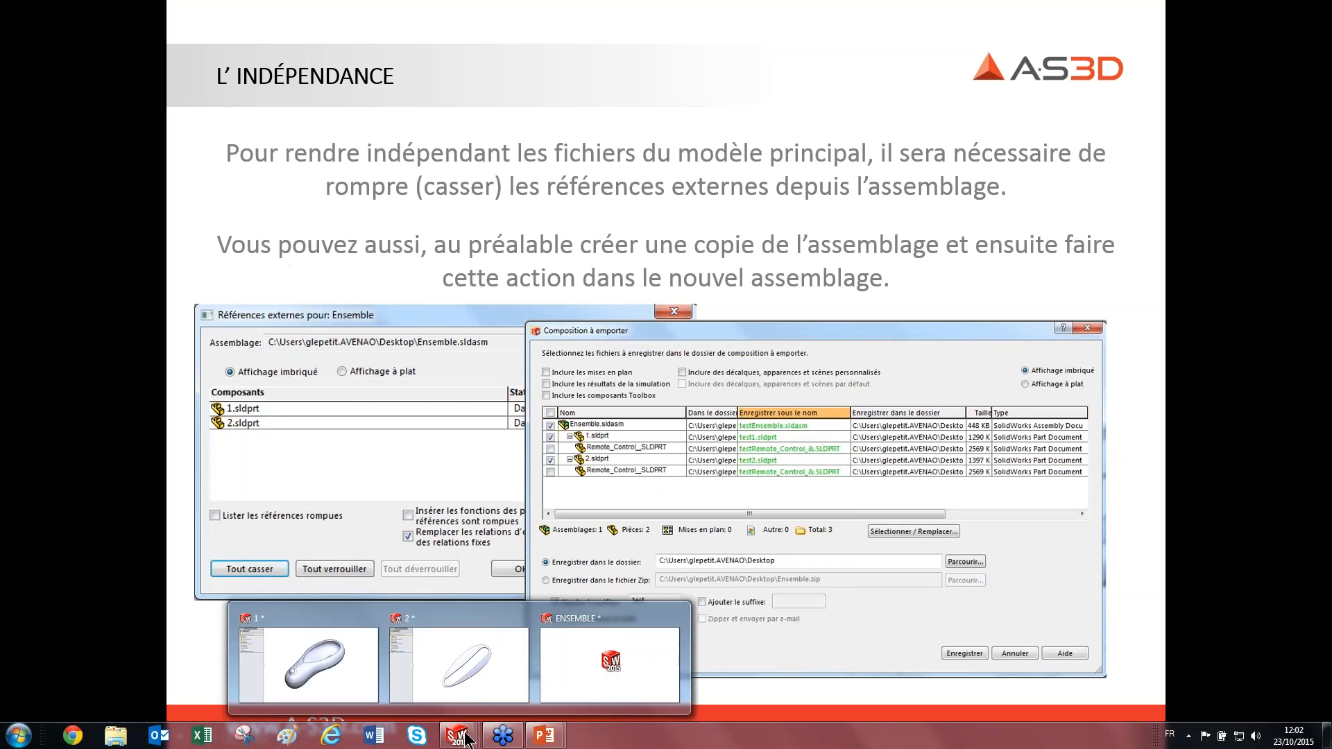
pyautogui.click(613, 663)
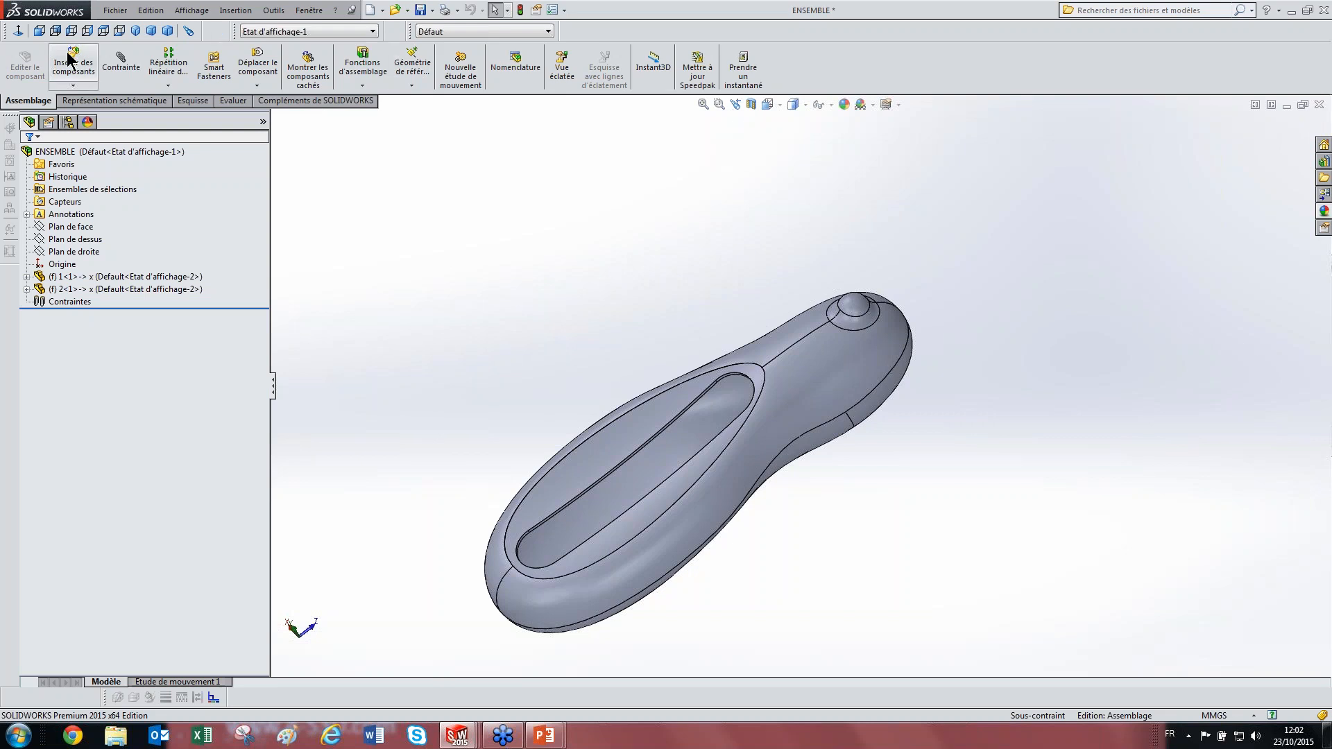
# Step: Close the ENSEMBLE assembly and parts 2 and 1 without saving their changes
pyautogui.click(1319, 105)
pyautogui.click(345, 284)
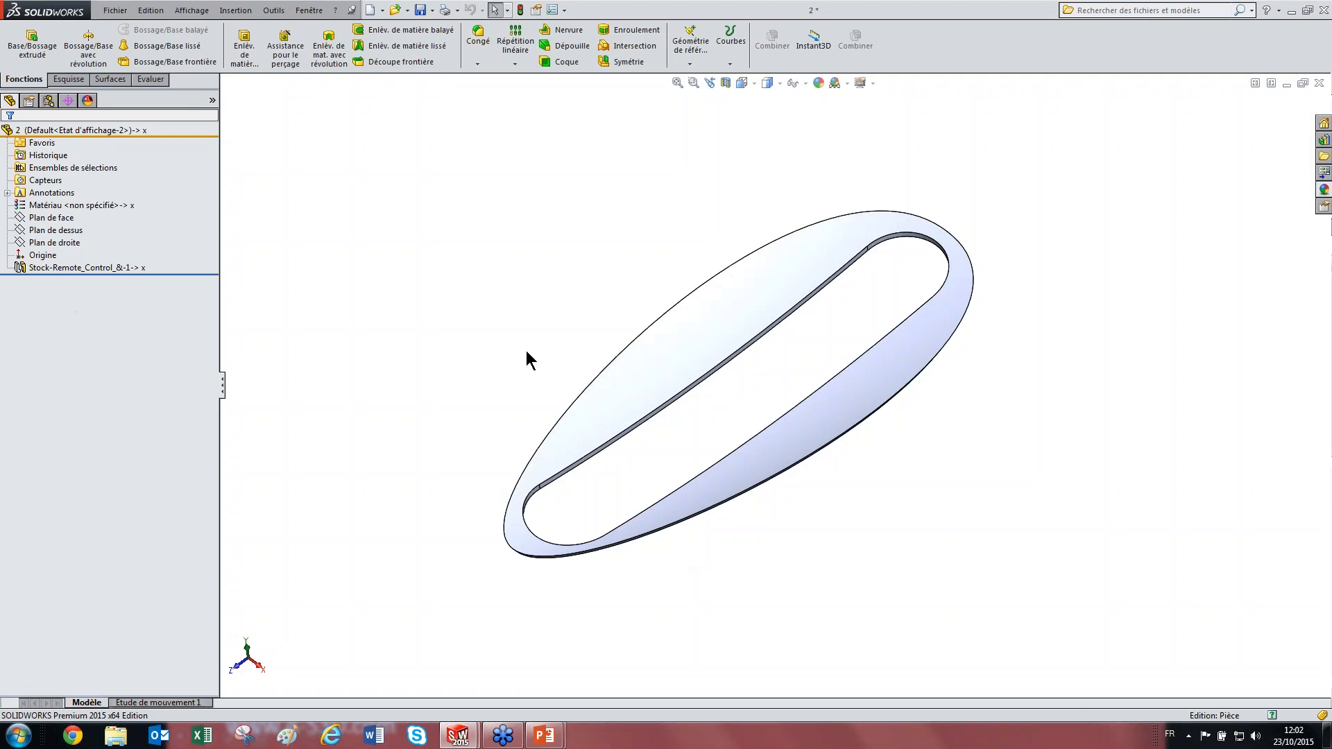
pyautogui.click(114, 11)
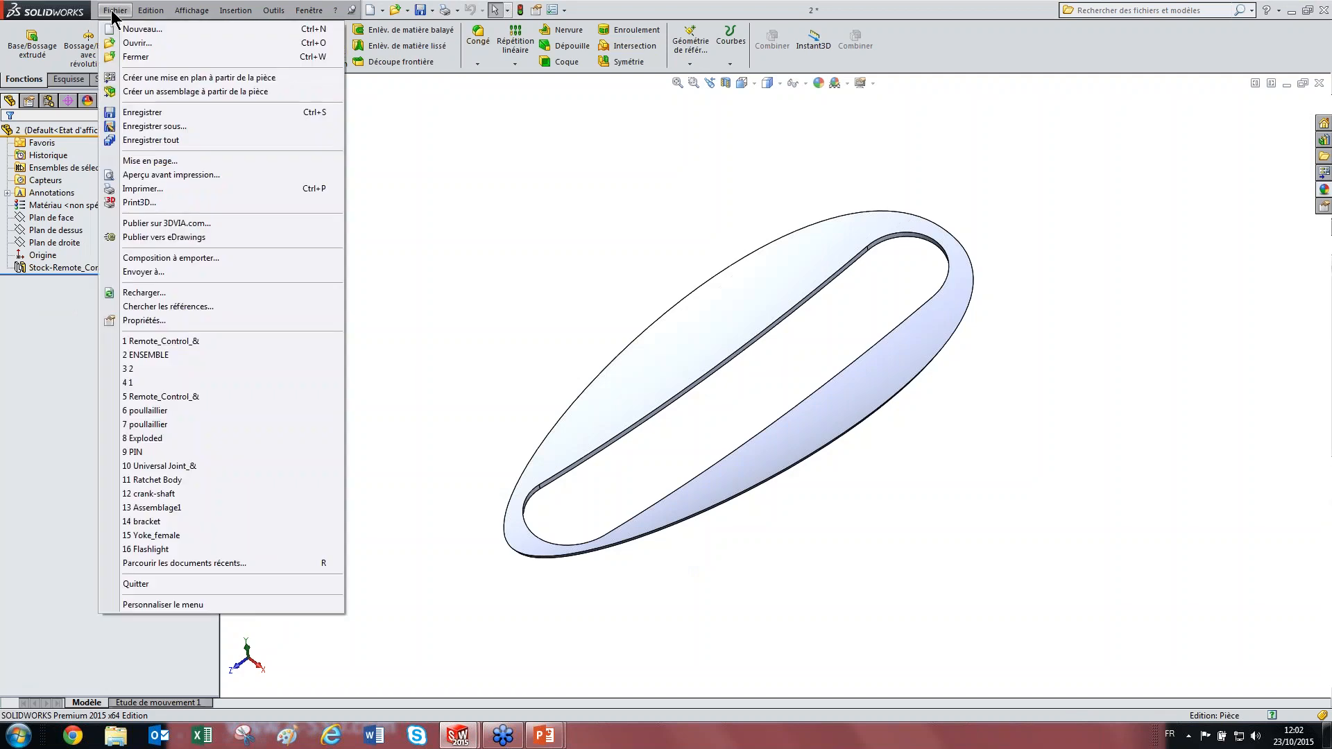
pyautogui.click(528, 228)
pyautogui.click(1318, 84)
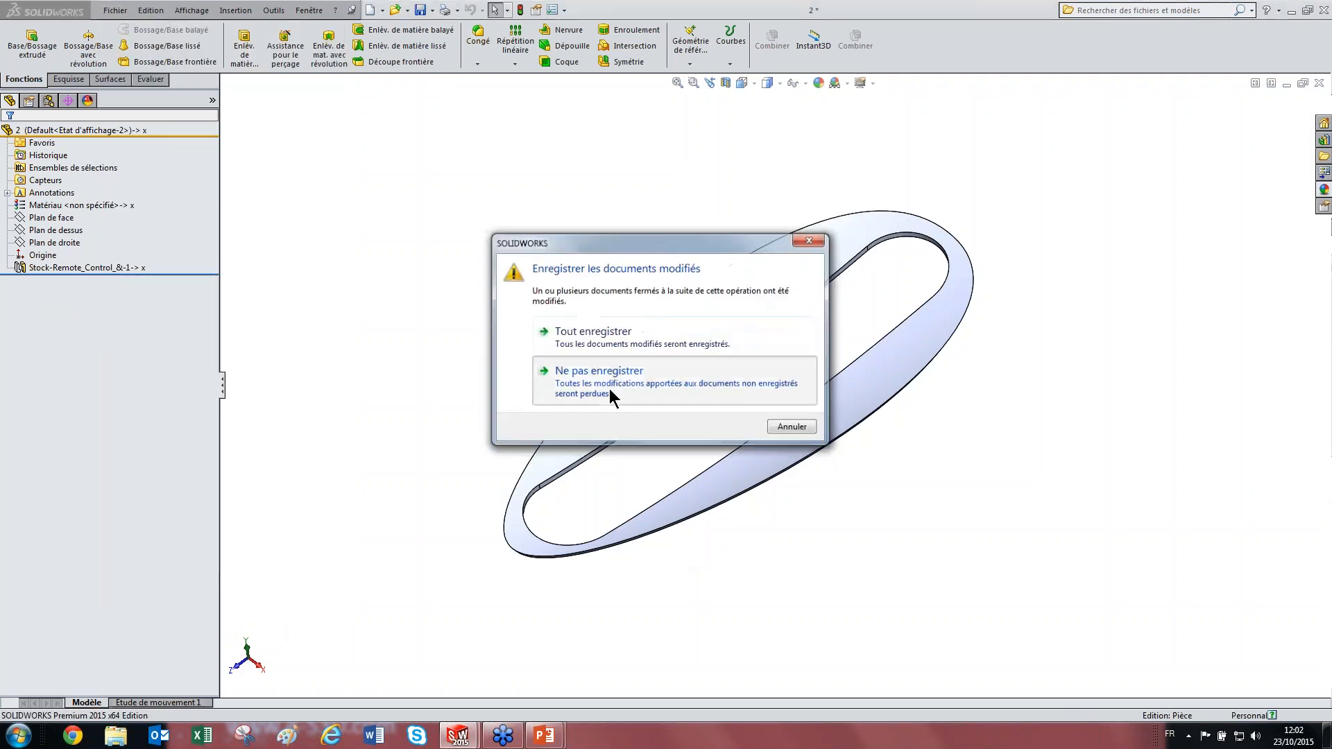
pyautogui.click(609, 388)
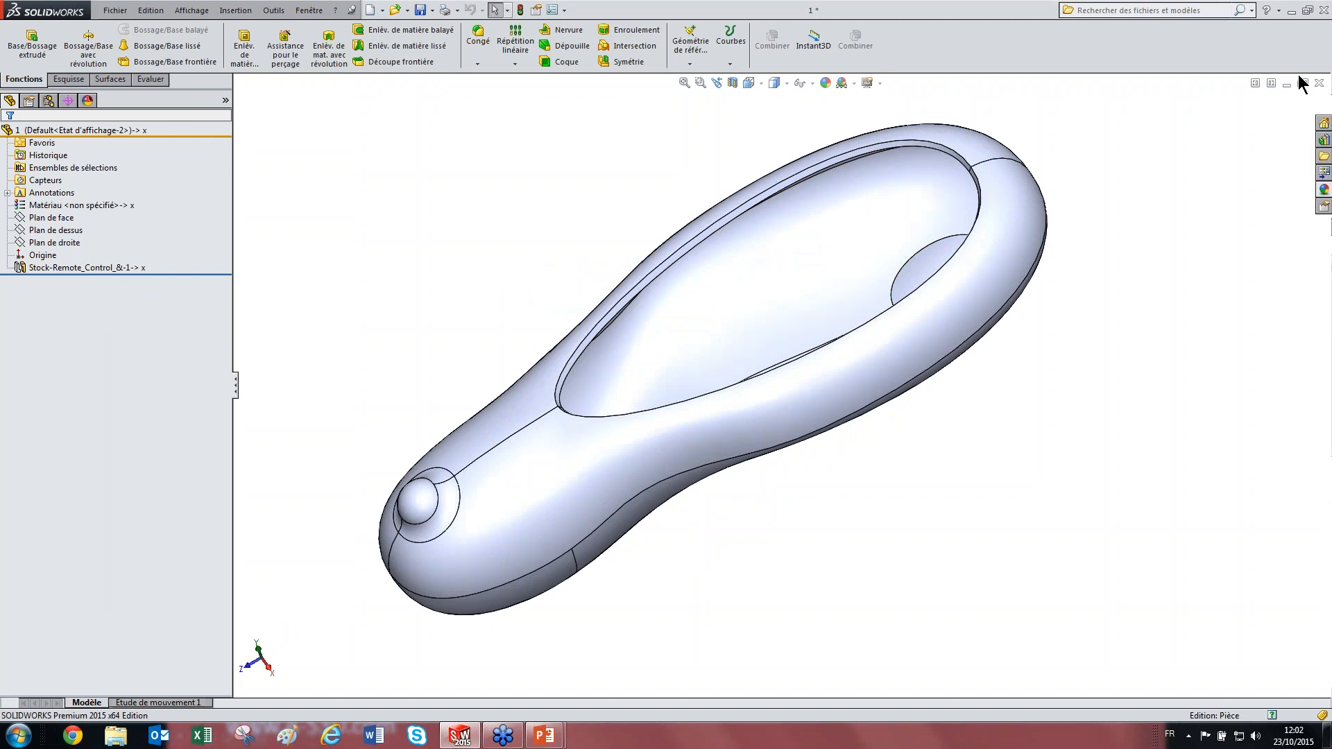
pyautogui.click(1319, 84)
pyautogui.click(571, 381)
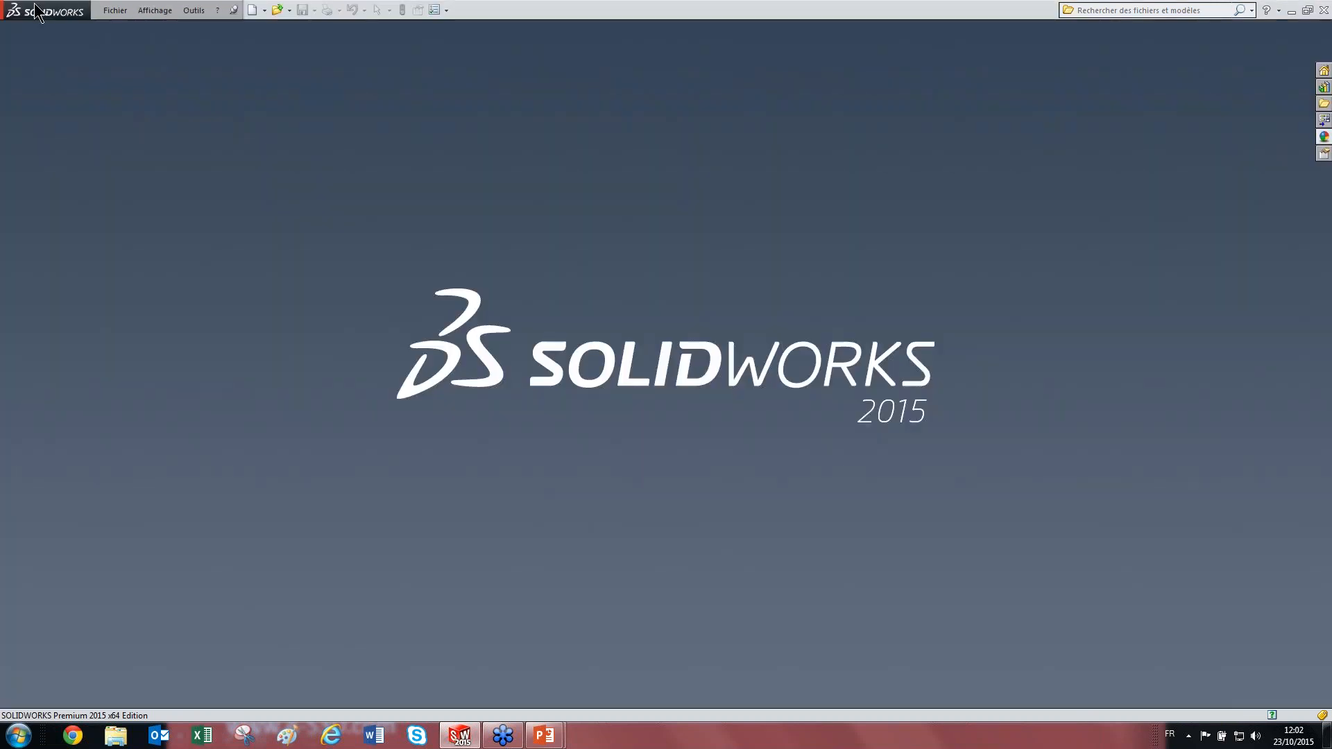
# Step: Reopen the recently used ENSEMBLE assembly and examine its top surface
pyautogui.click(114, 11)
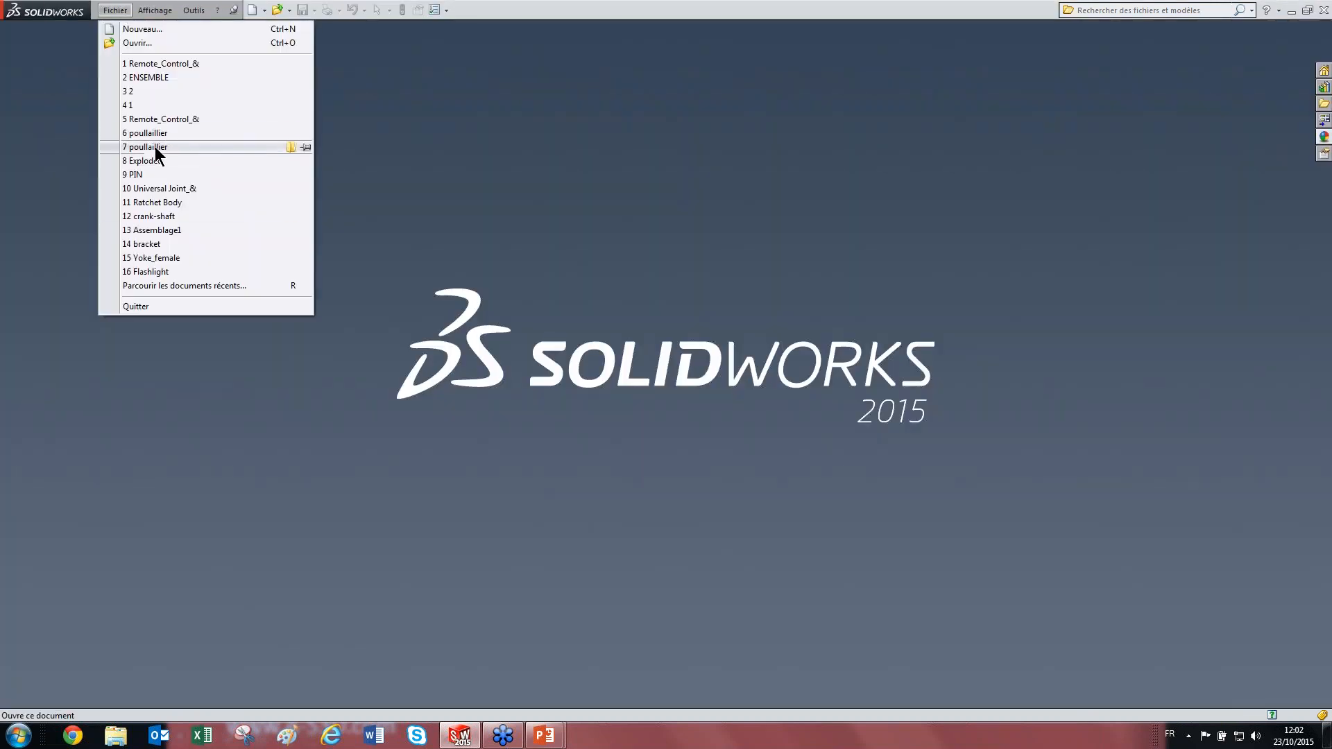
pyautogui.click(167, 78)
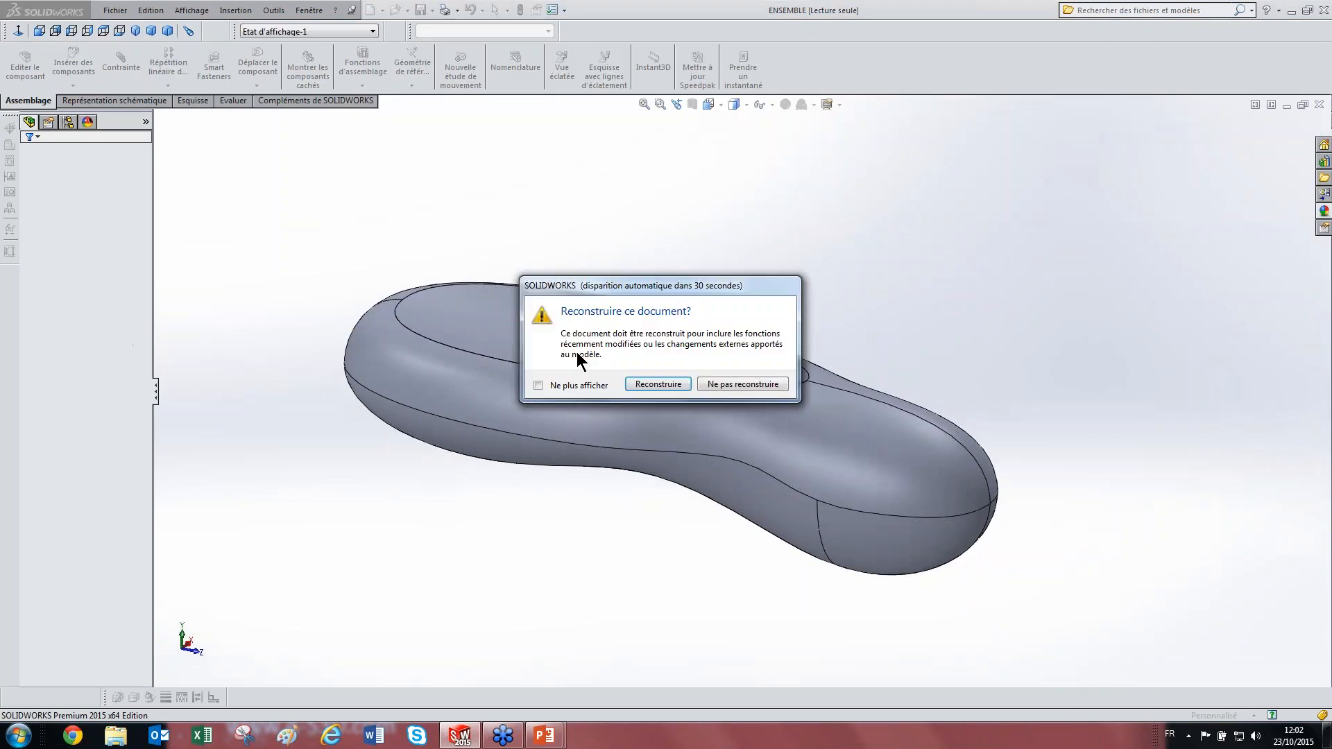
pyautogui.click(624, 468)
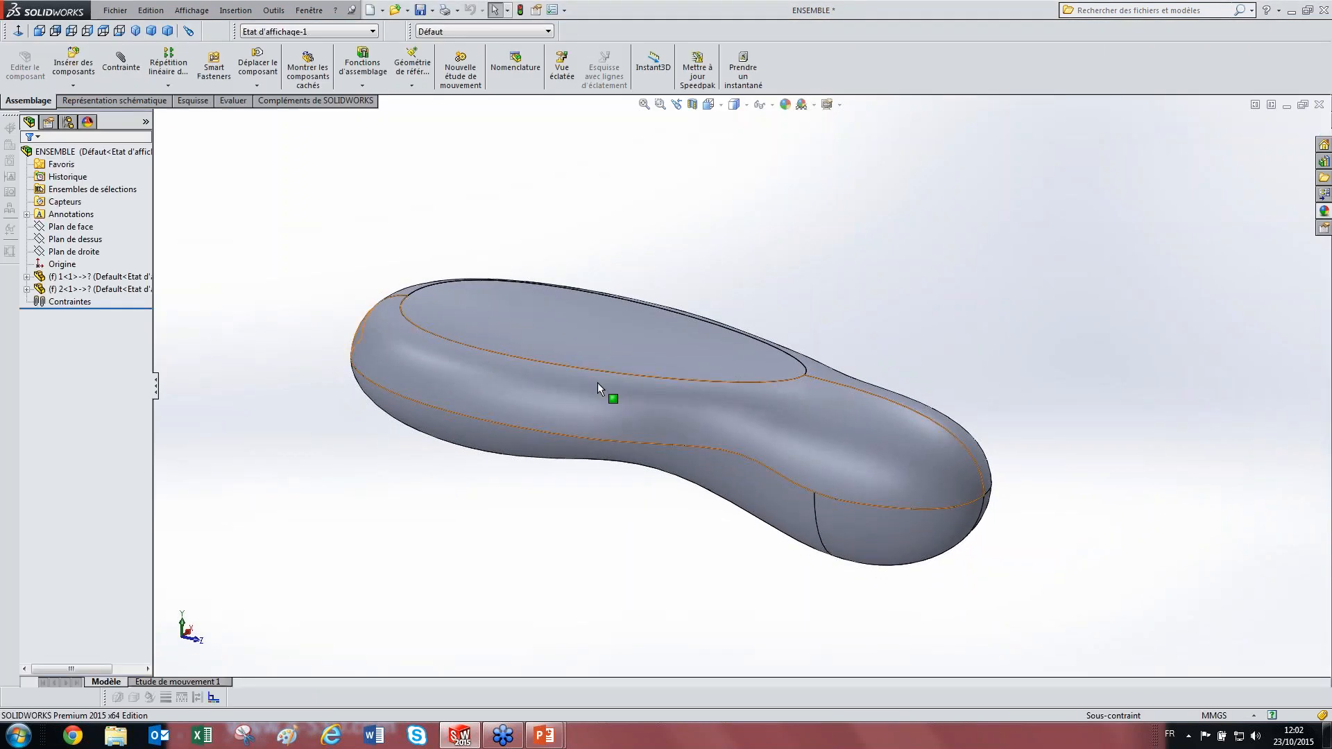
pyautogui.moveTo(606, 389); pyautogui.dragTo(586, 444, button='middle')
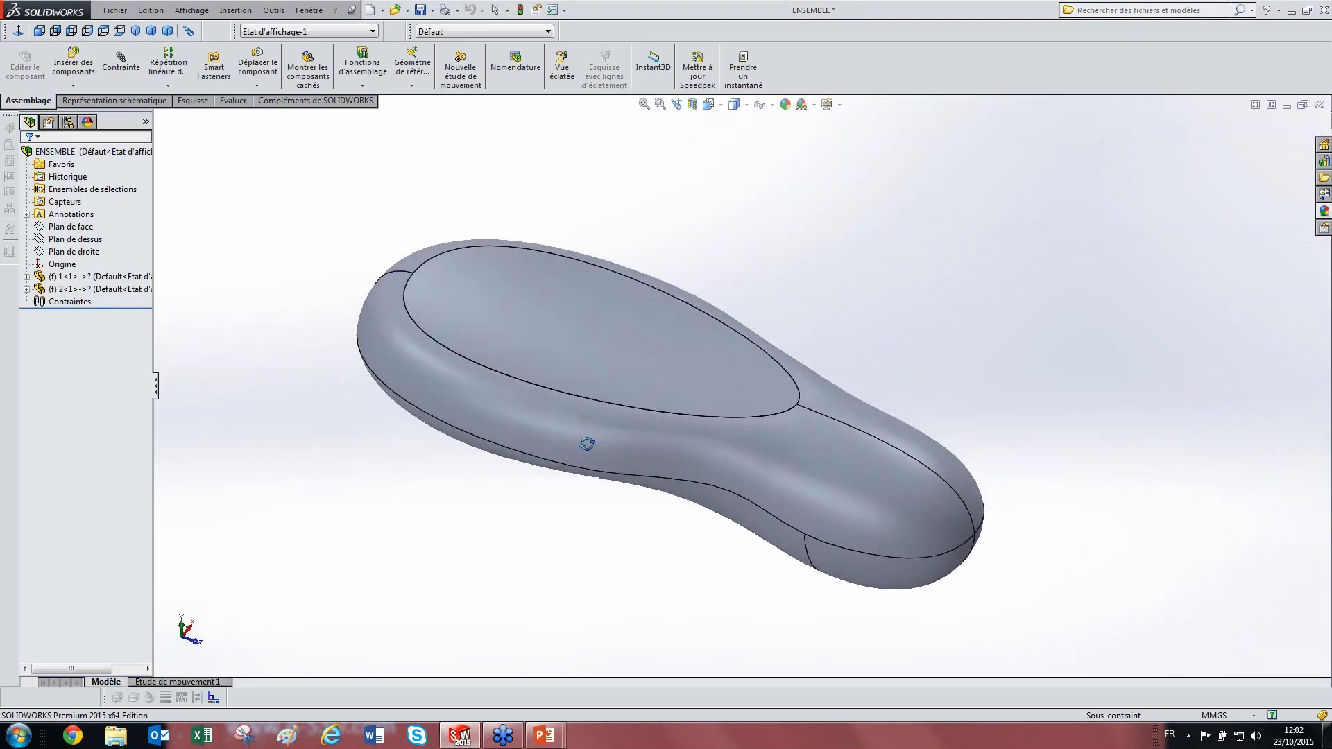
# Step: Open component 1 in its own window and edit its Stock-Remote_Control_& feature in context to load the source part
pyautogui.rightClick(77, 277)
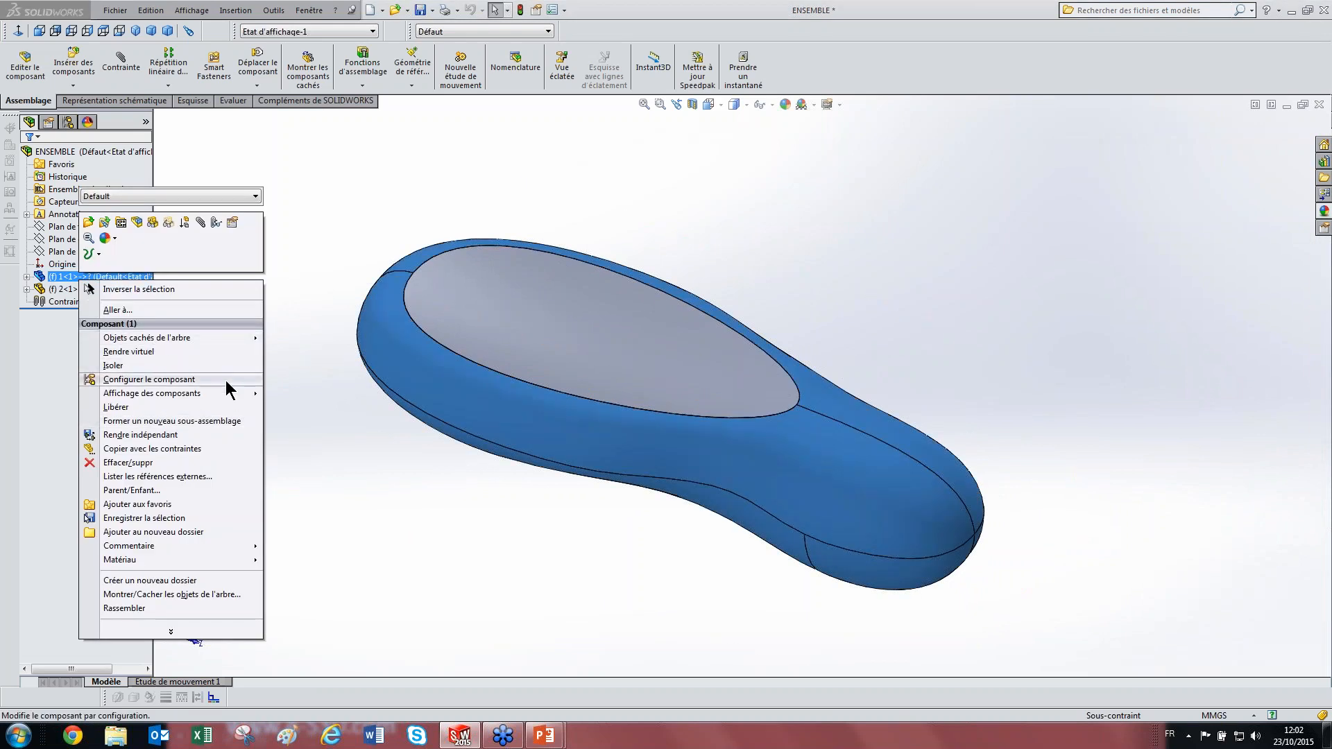
pyautogui.click(62, 341)
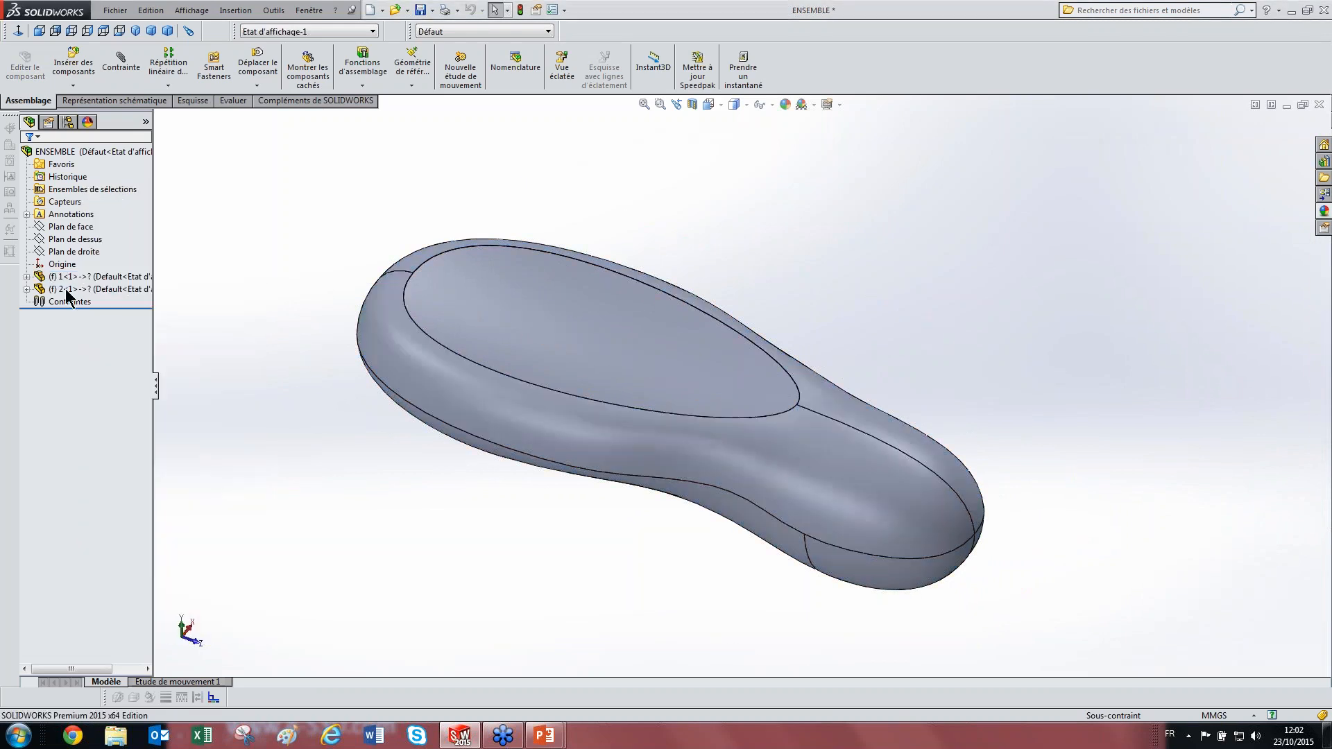
pyautogui.click(109, 279)
pyautogui.click(124, 224)
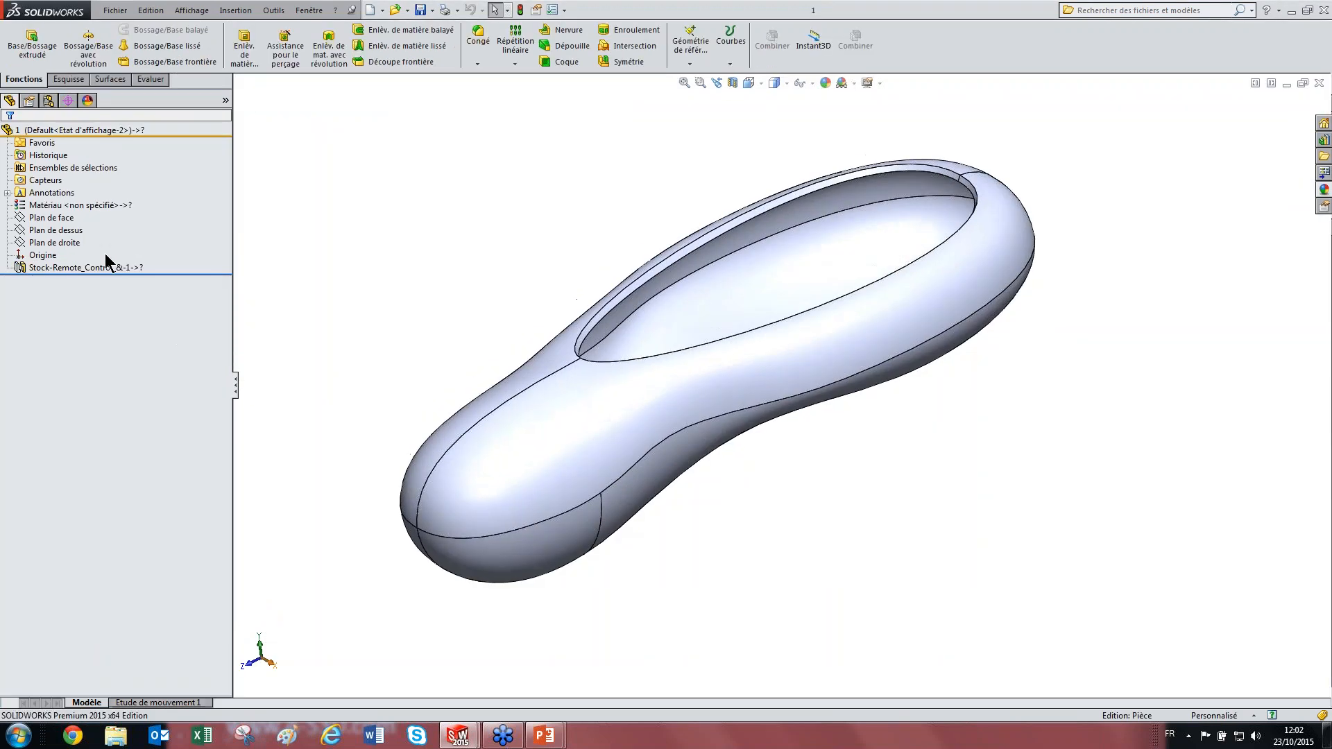
pyautogui.rightClick(83, 271)
pyautogui.click(142, 291)
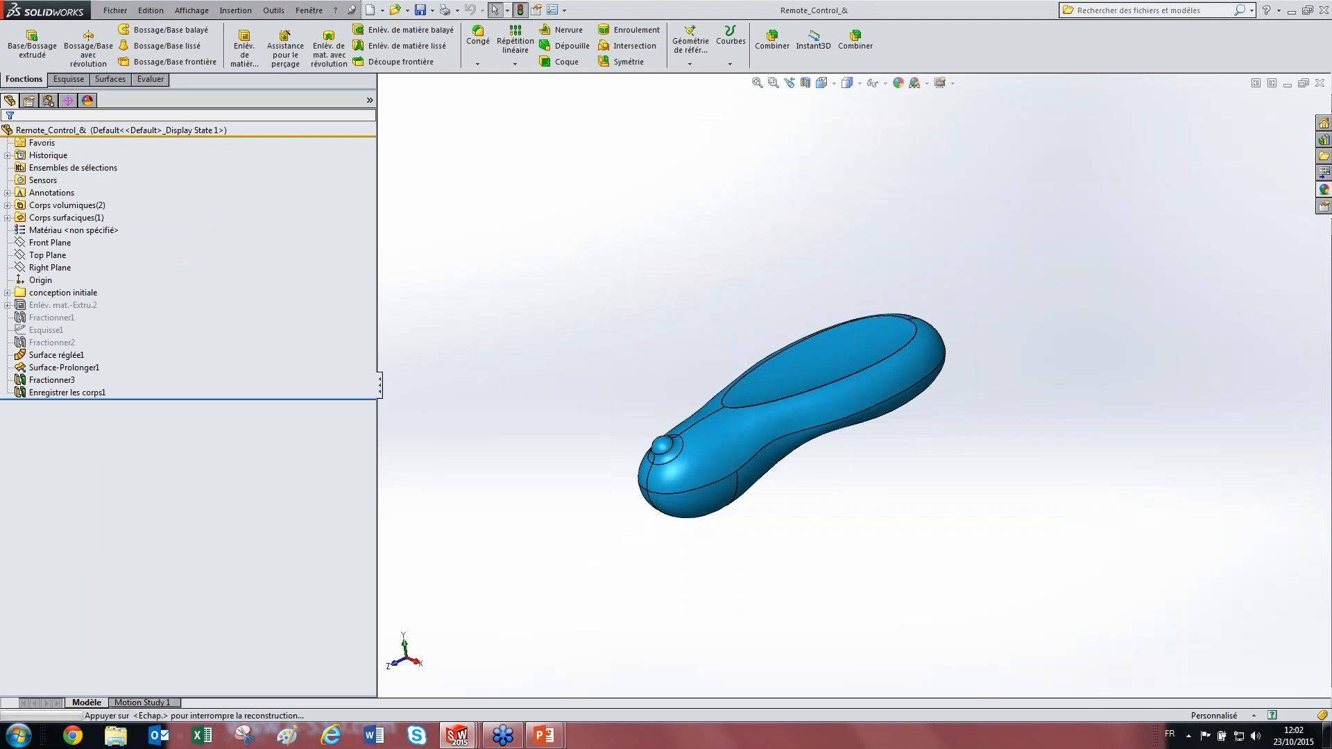
# Step: Return to the ENSEMBLE assembly at full window size and rebuild it to restore the links to the source part
pyautogui.click(1288, 83)
pyautogui.click(1216, 102)
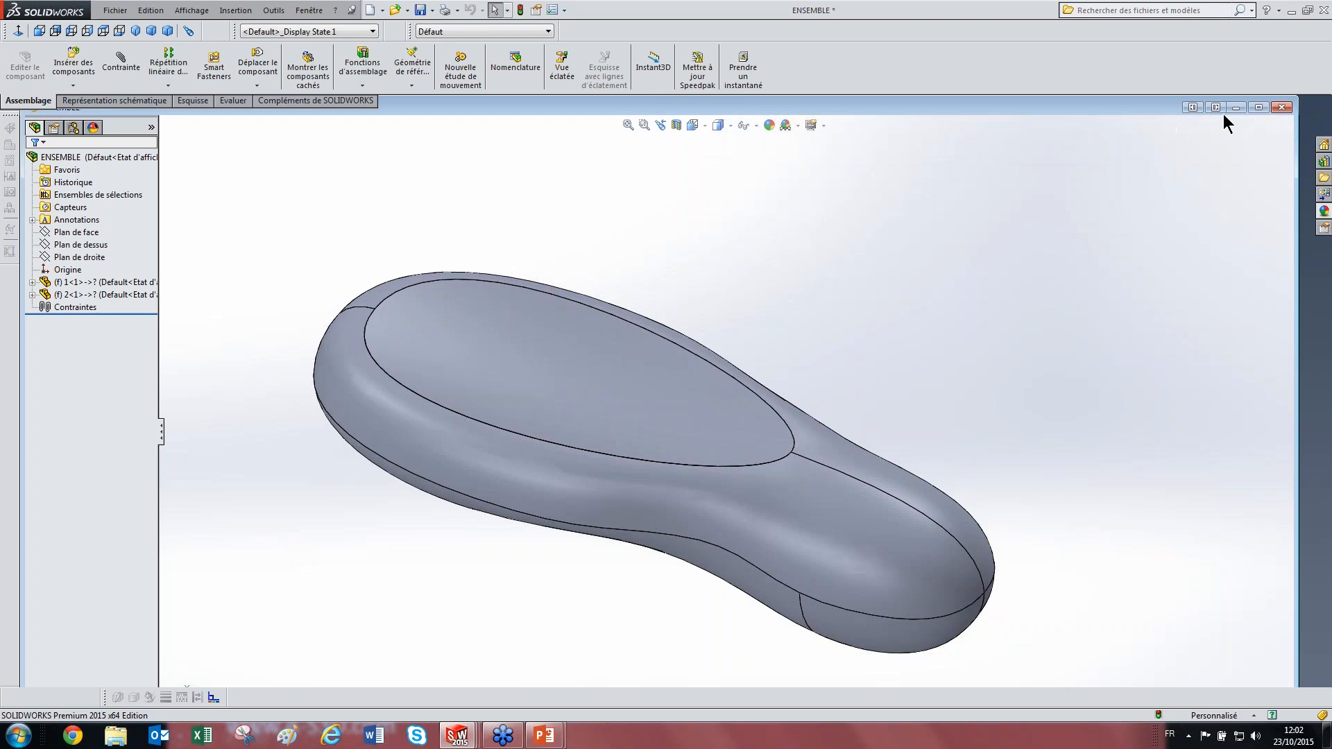
pyautogui.click(1257, 107)
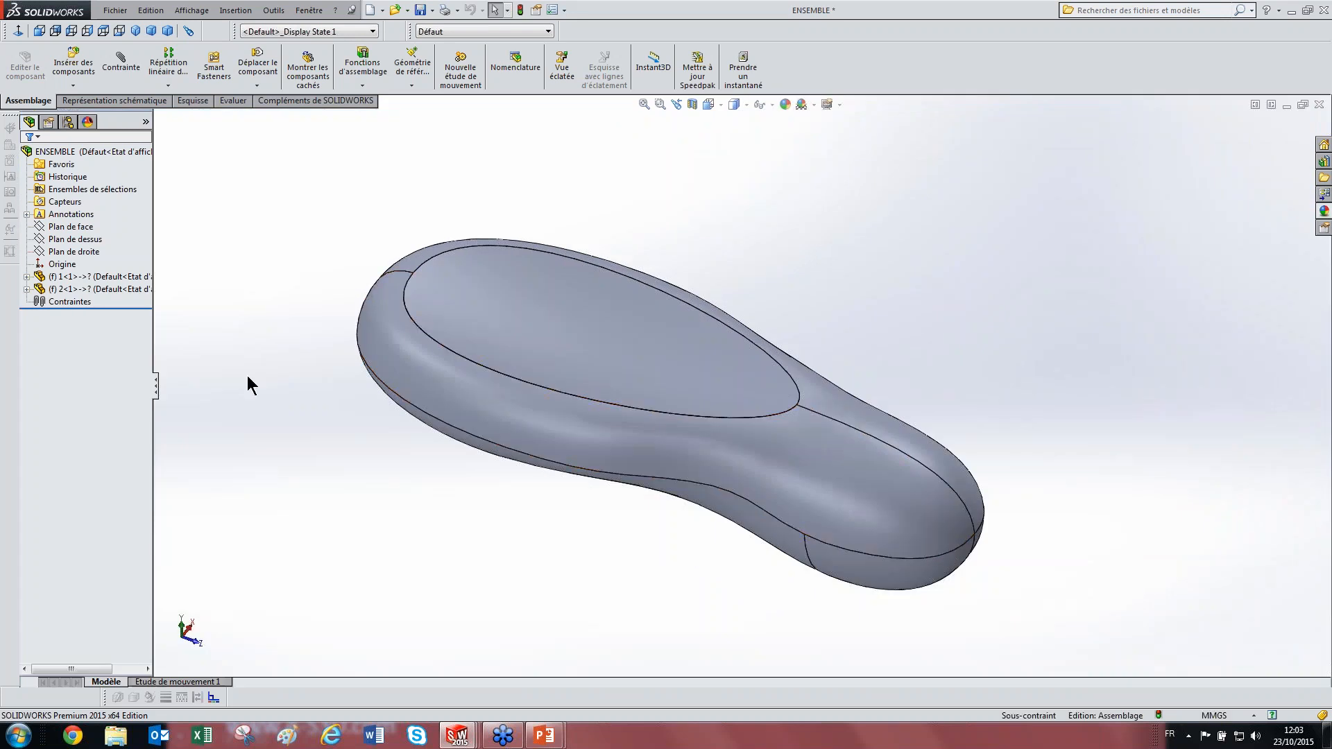
pyautogui.click(521, 10)
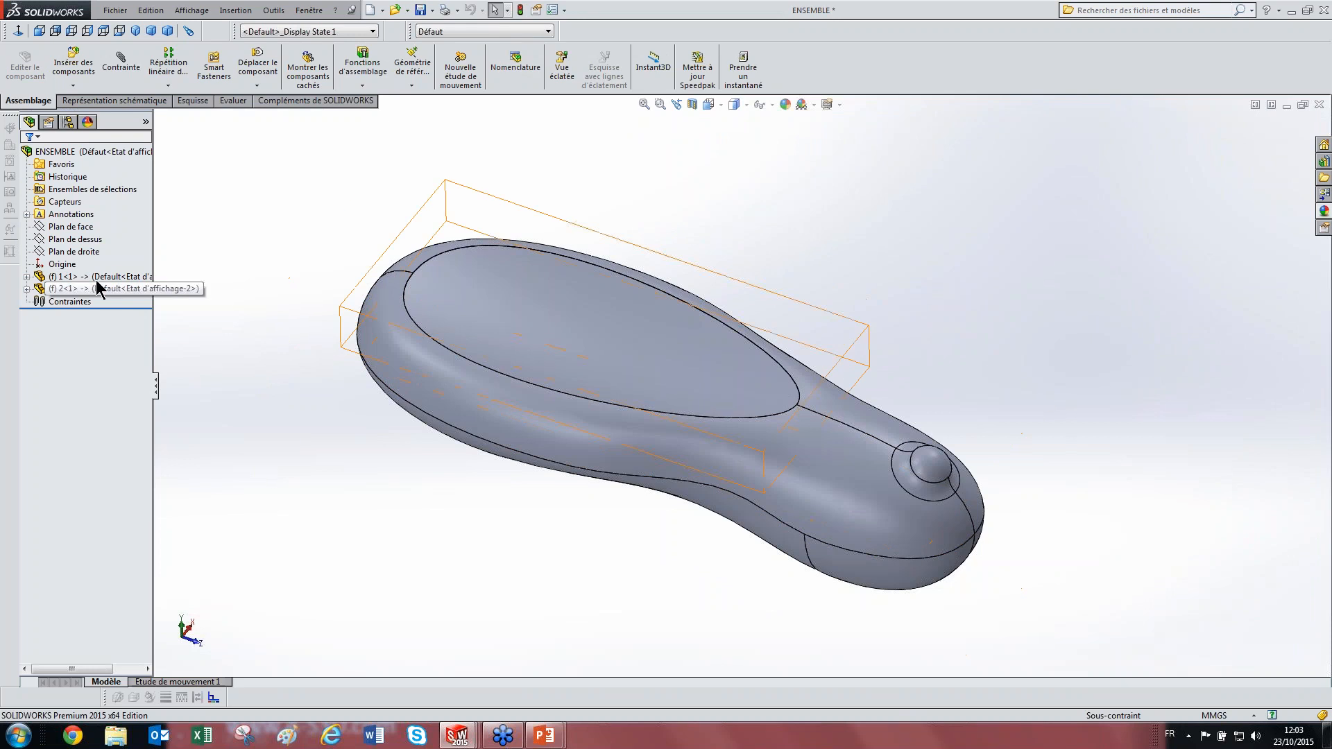
pyautogui.moveTo(701, 458); pyautogui.dragTo(611, 410, button='middle')
# Step: Start a Pack and Go of the ENSEMBLE assembly with a new desktop folder named COMPO as its destination
pyautogui.click(115, 9)
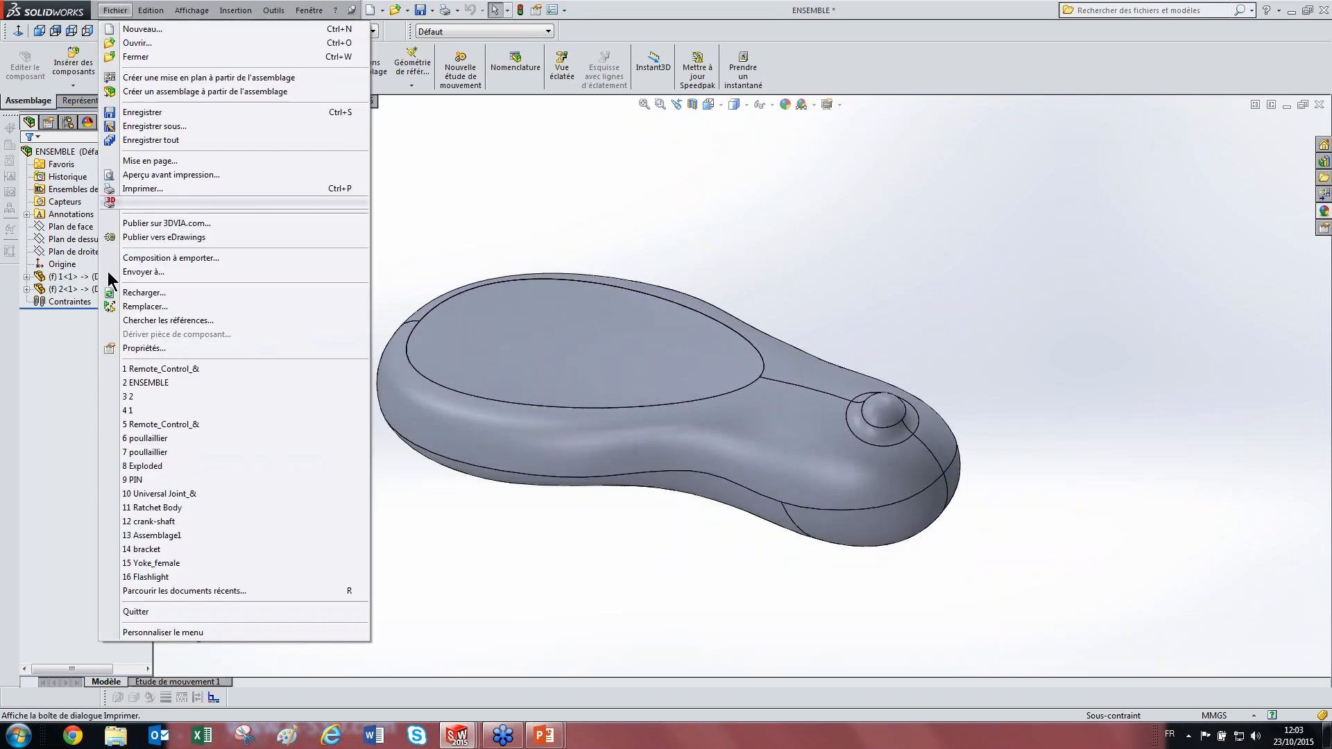
pyautogui.click(205, 258)
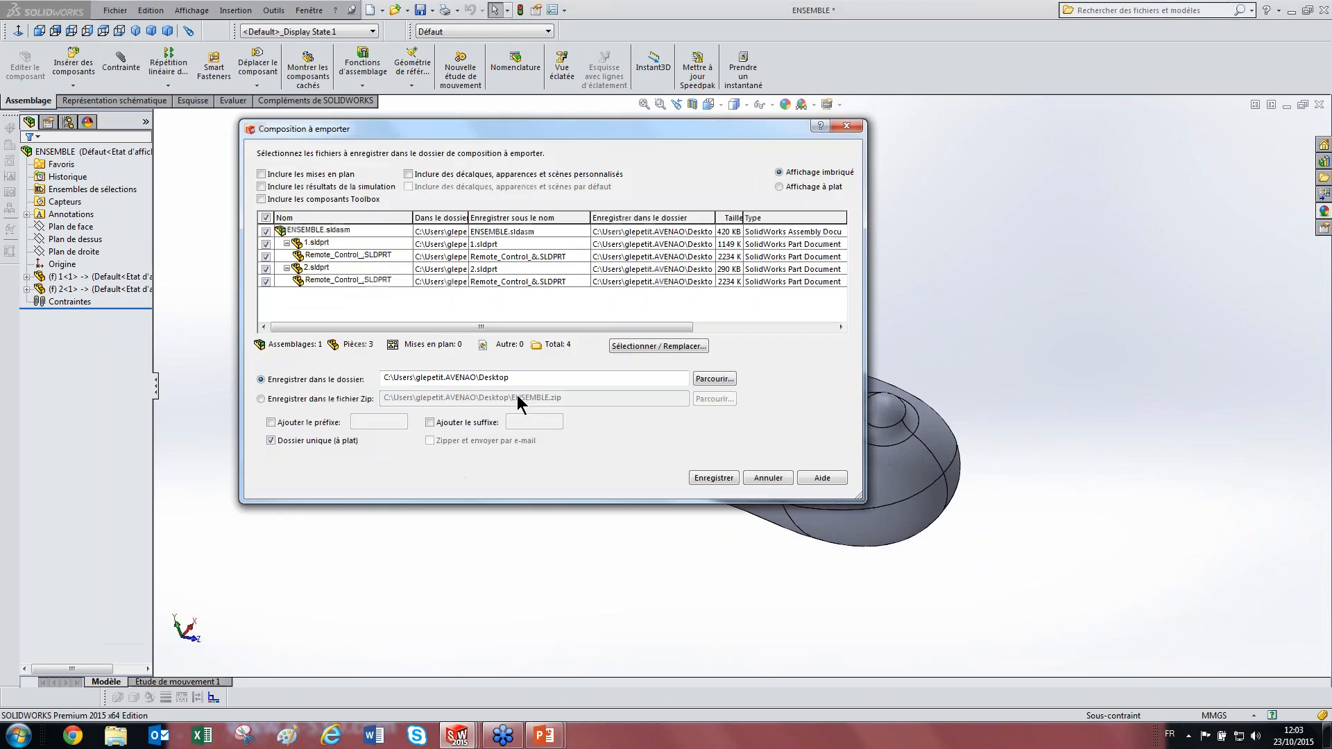
pyautogui.click(714, 379)
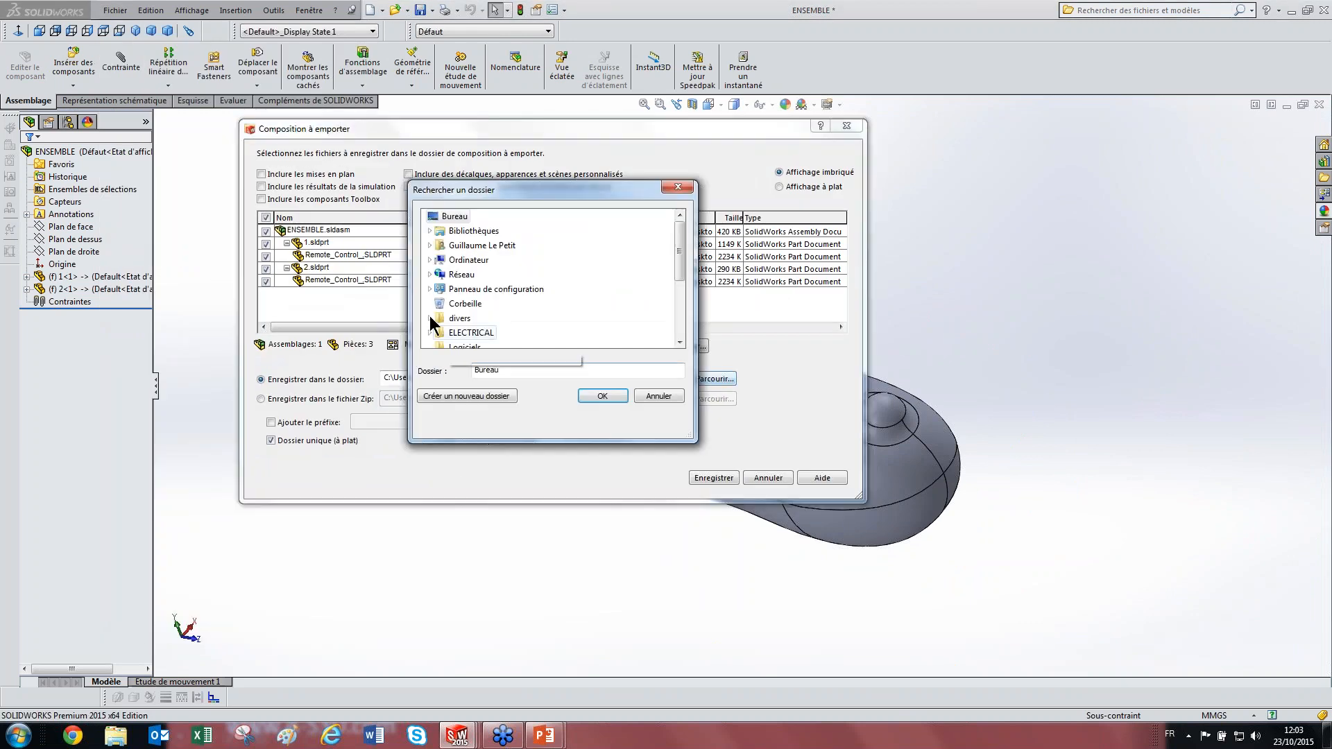
pyautogui.click(472, 397)
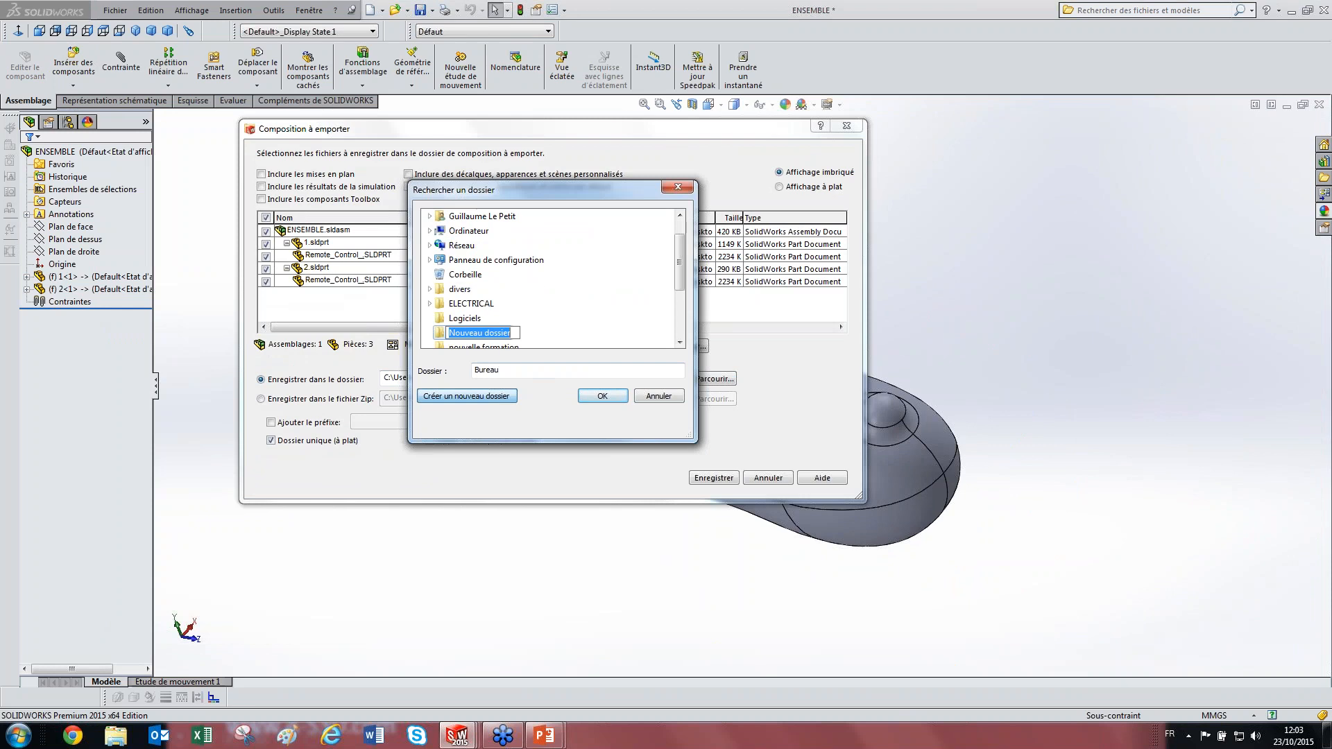
pyautogui.write('COMPO')
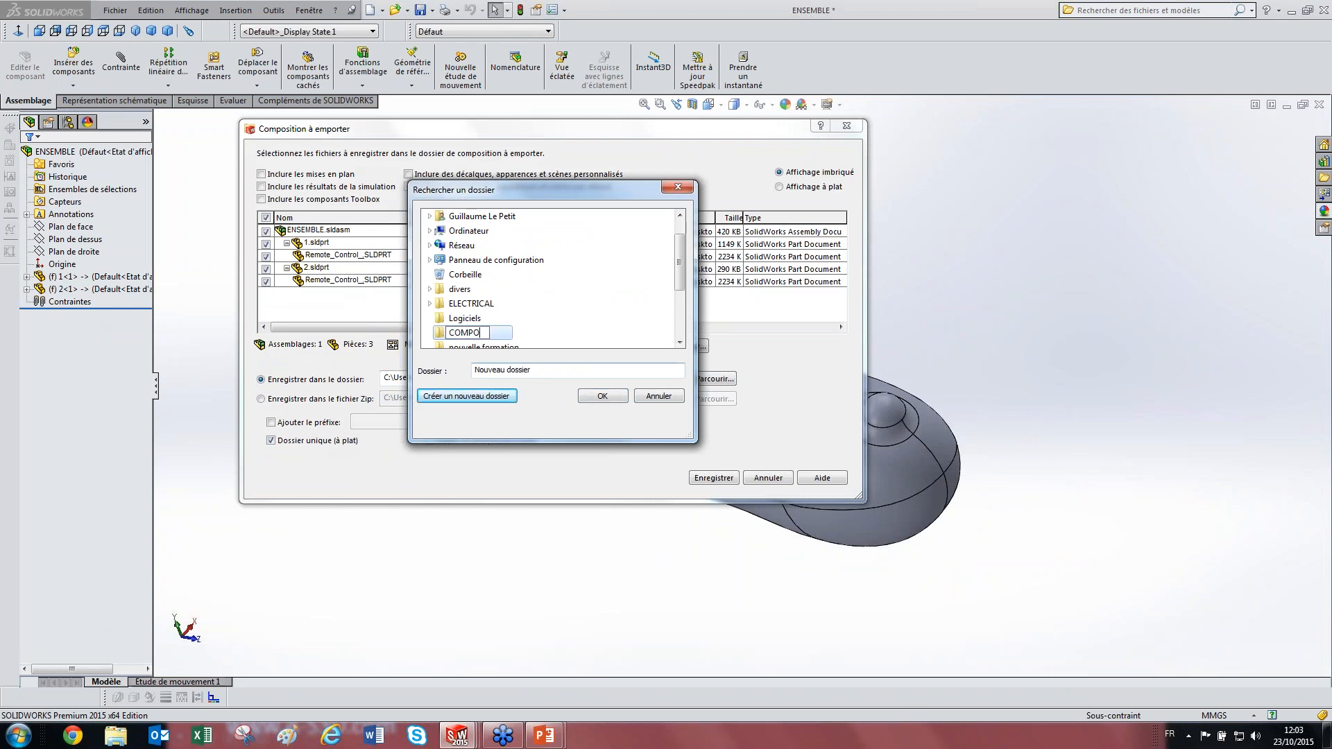
pyautogui.press('Return')
pyautogui.press('Return')
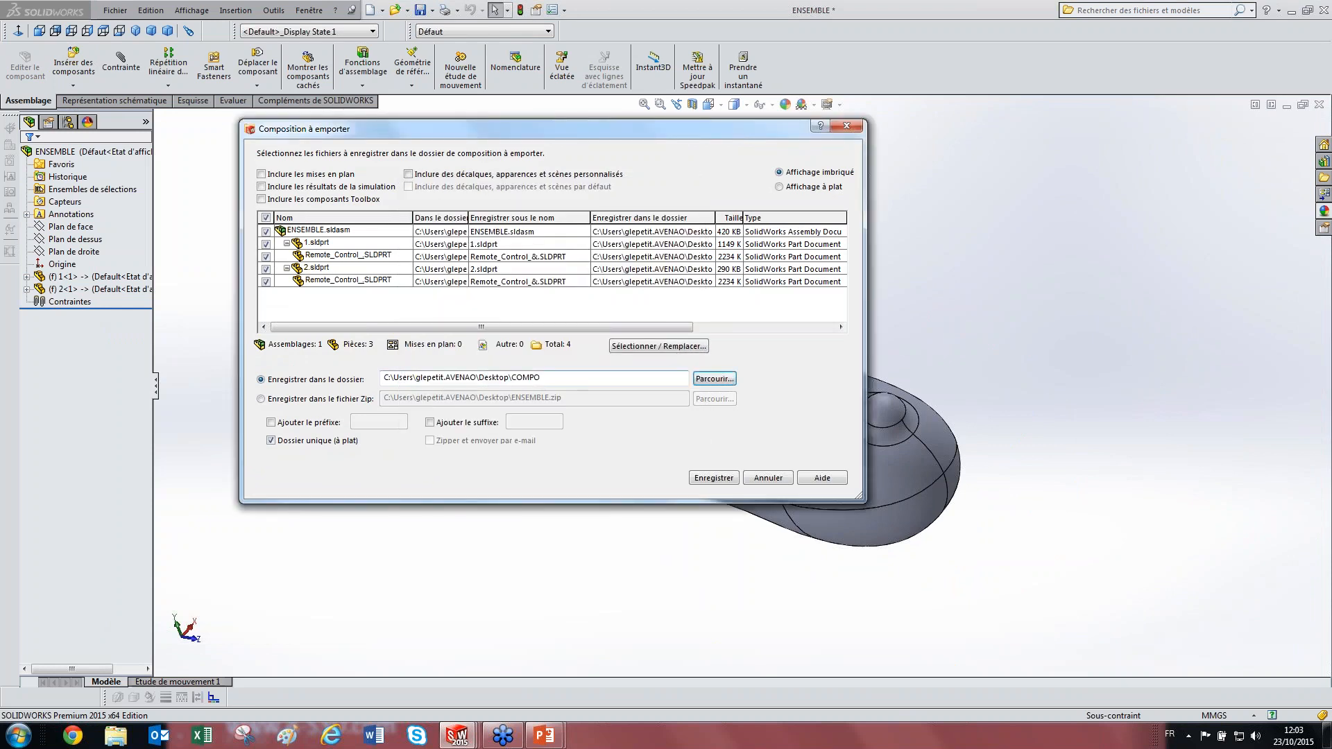
# Step: Add the prefix TEST to the packed files, exclude the Remote_Control_& source part, and save the copy in the COMPO folder
pyautogui.click(313, 422)
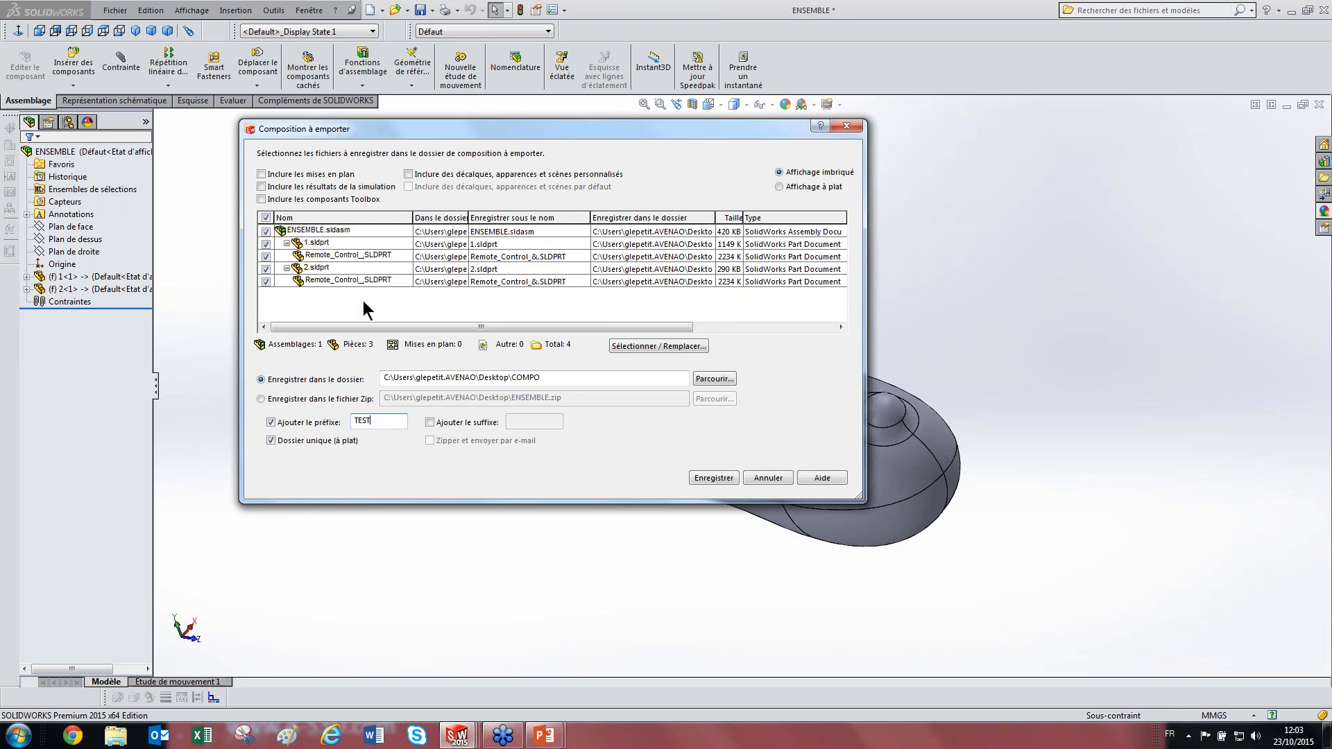
pyautogui.click(266, 281)
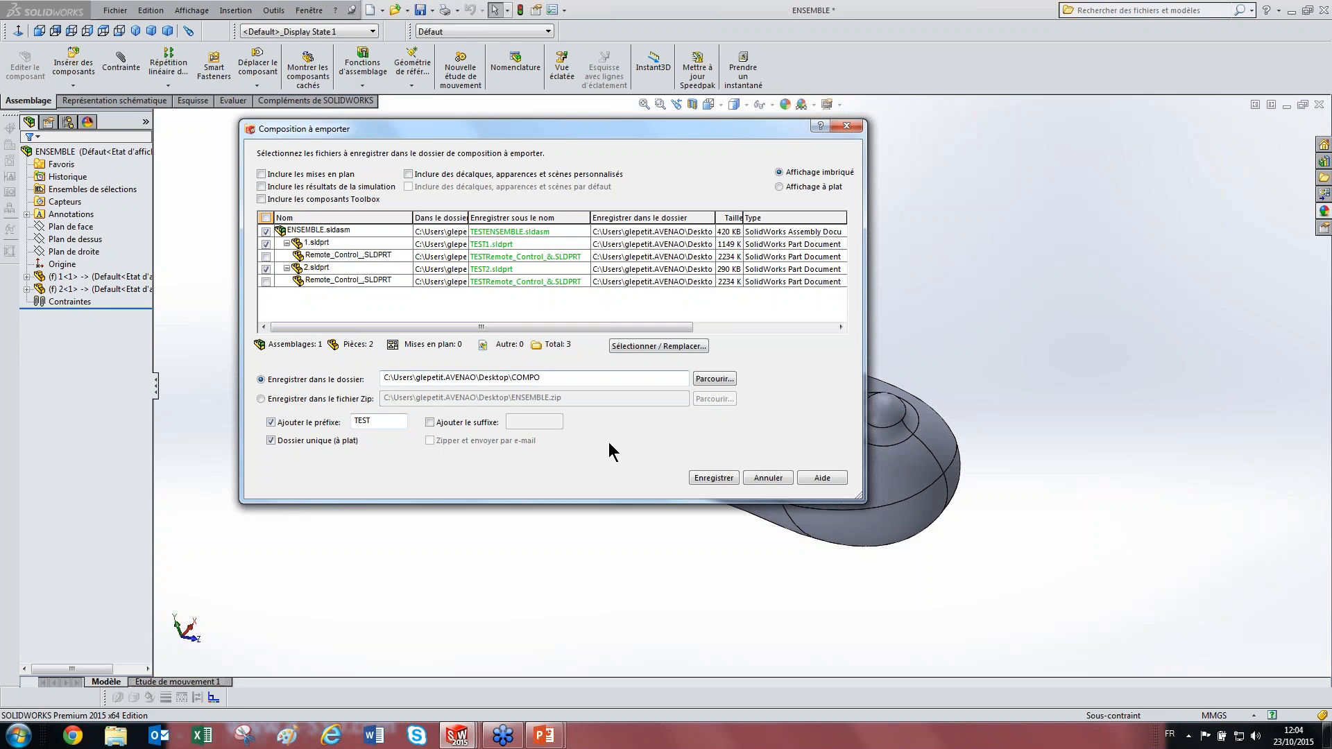
pyautogui.click(703, 376)
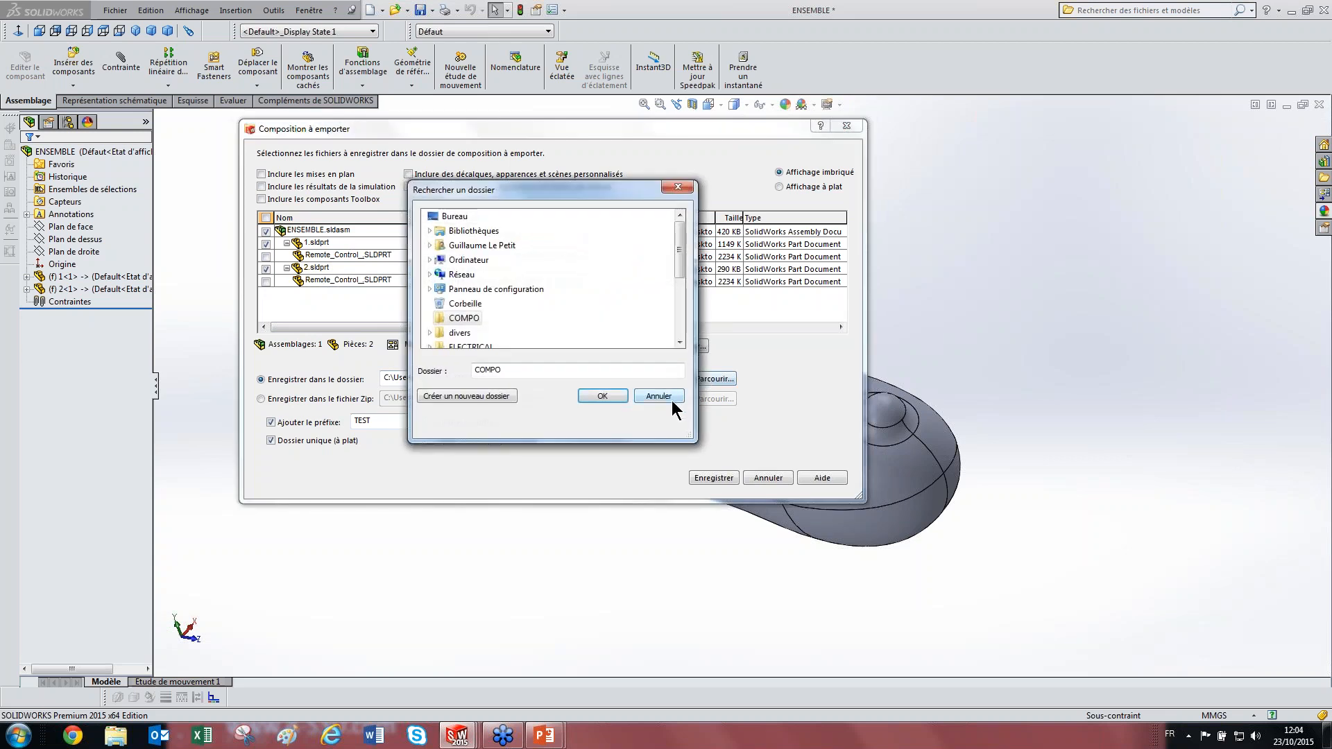
pyautogui.click(602, 397)
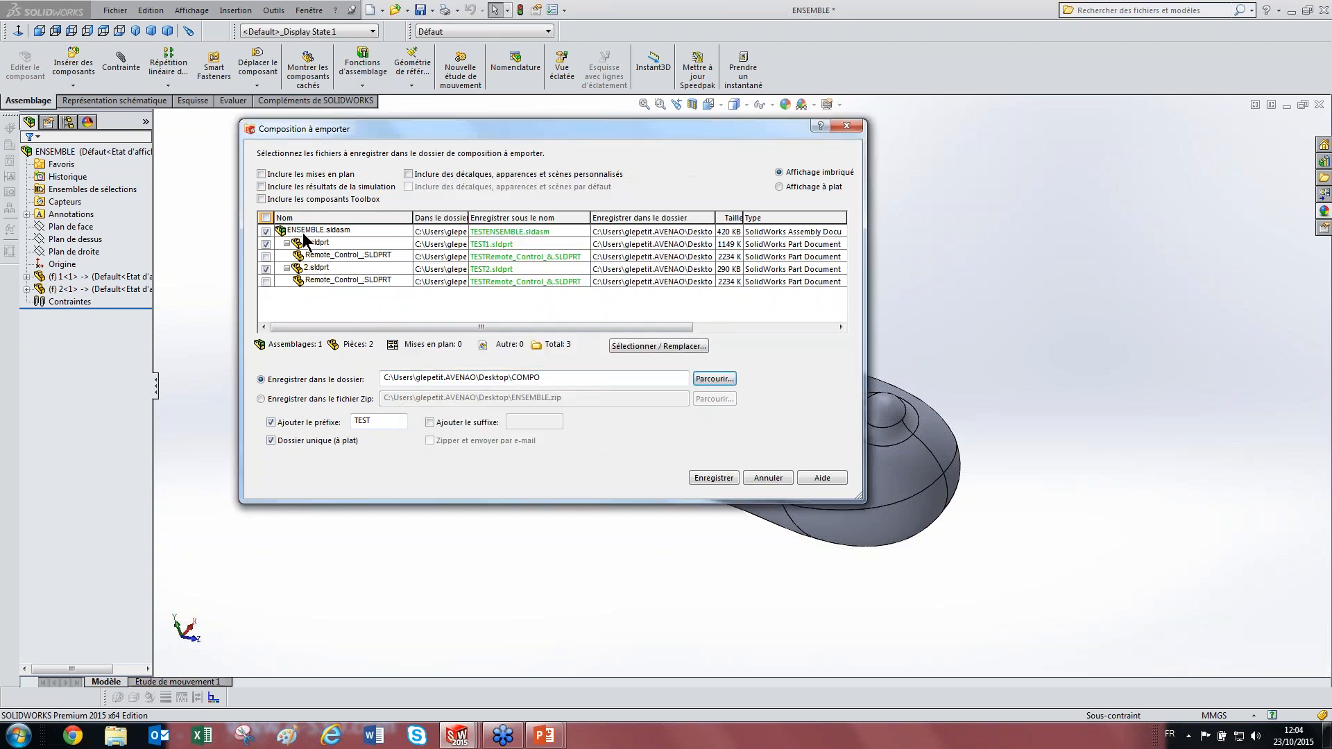
pyautogui.click(711, 478)
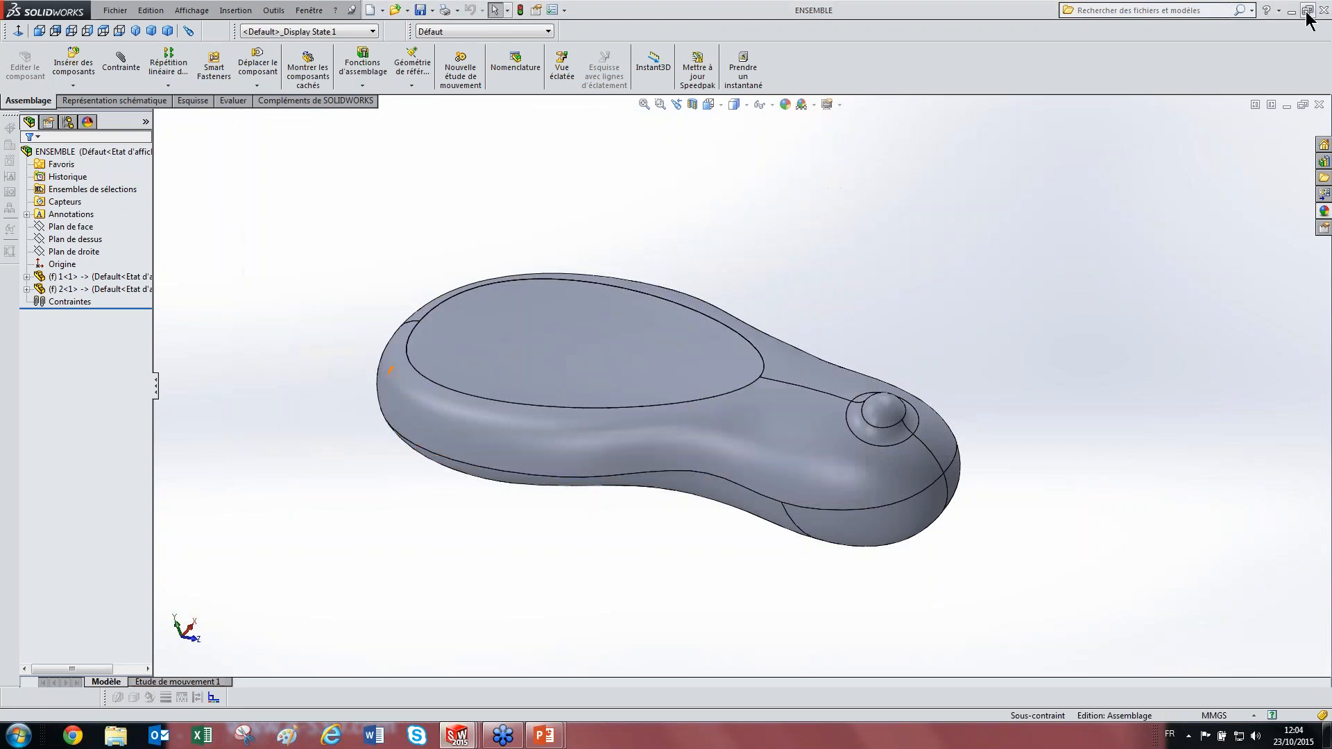
# Step: Close the ENSEMBLE assembly, the Remote_Control_& source part and part 1
pyautogui.click(1319, 104)
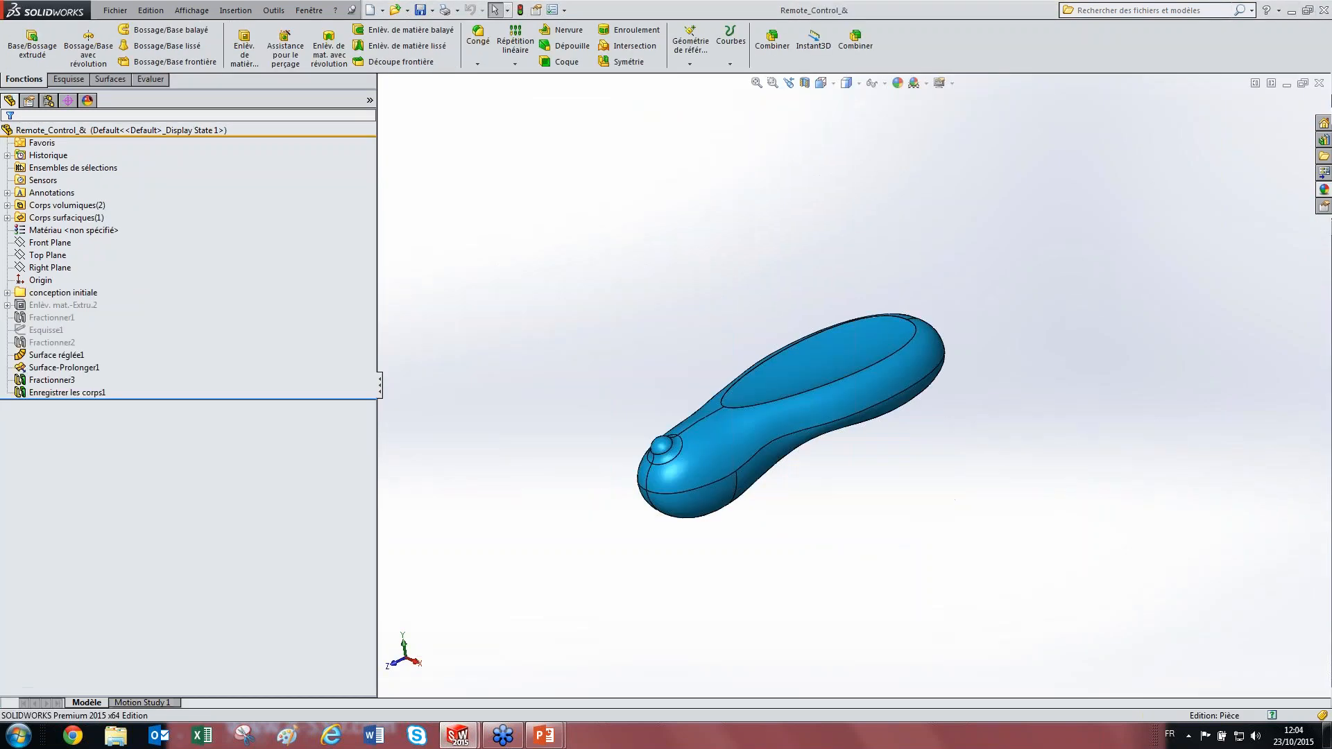
pyautogui.click(1318, 83)
pyautogui.click(1319, 83)
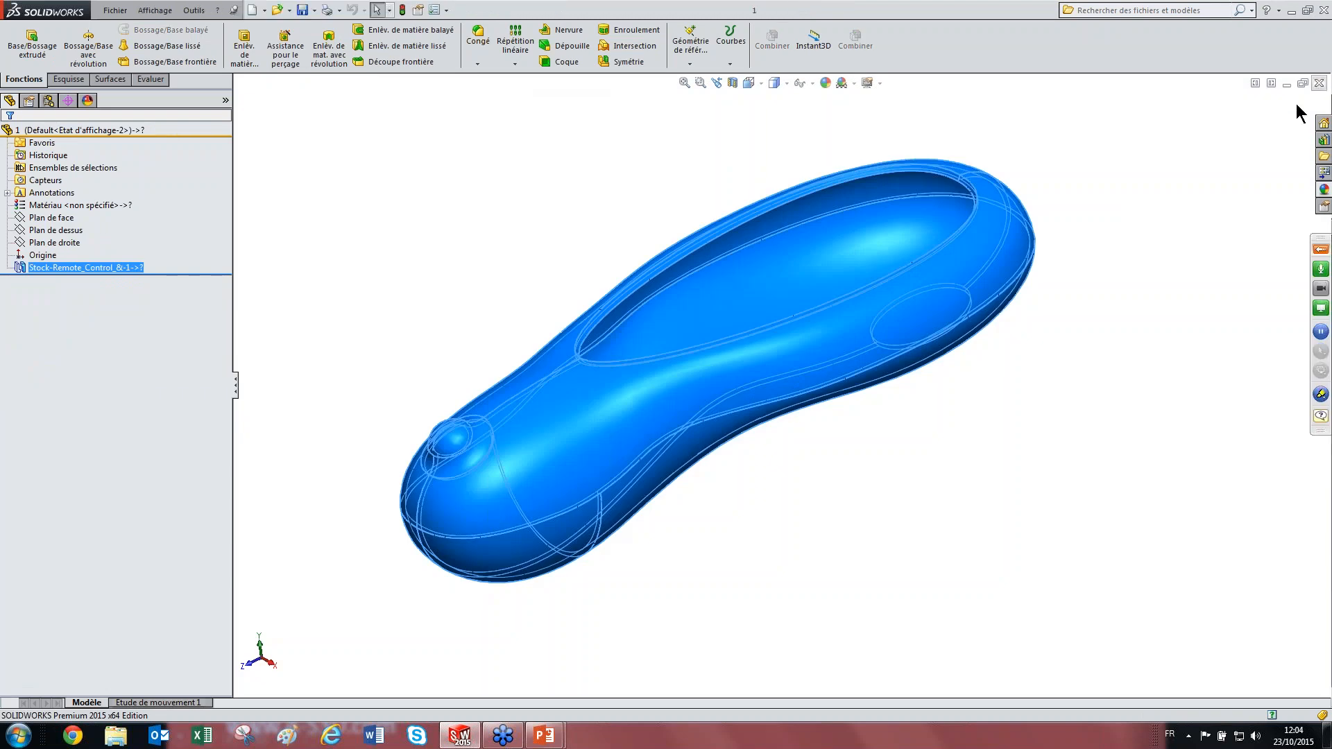
# Step: Open the copied assembly TESTENSEMBLE from the COMPO folder on the desktop
pyautogui.click(115, 10)
pyautogui.click(137, 42)
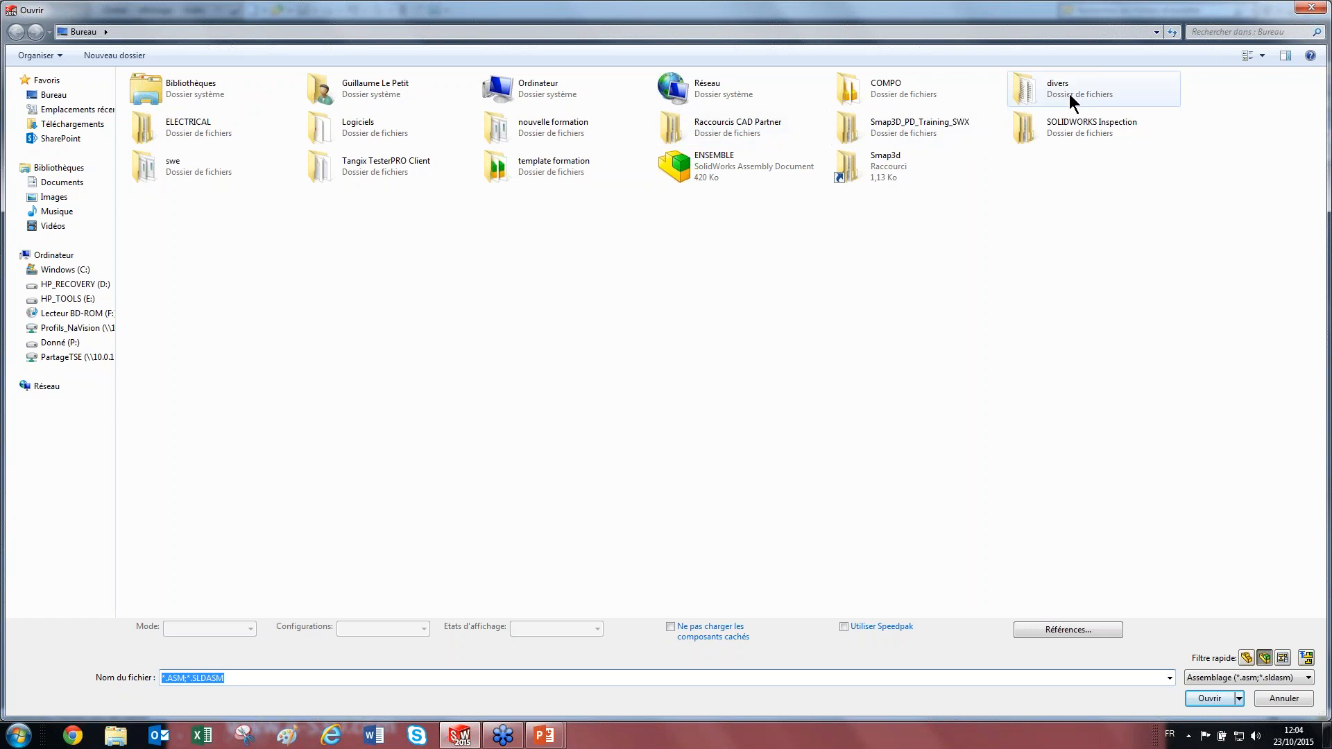
pyautogui.doubleClick(918, 98)
pyautogui.click(181, 95)
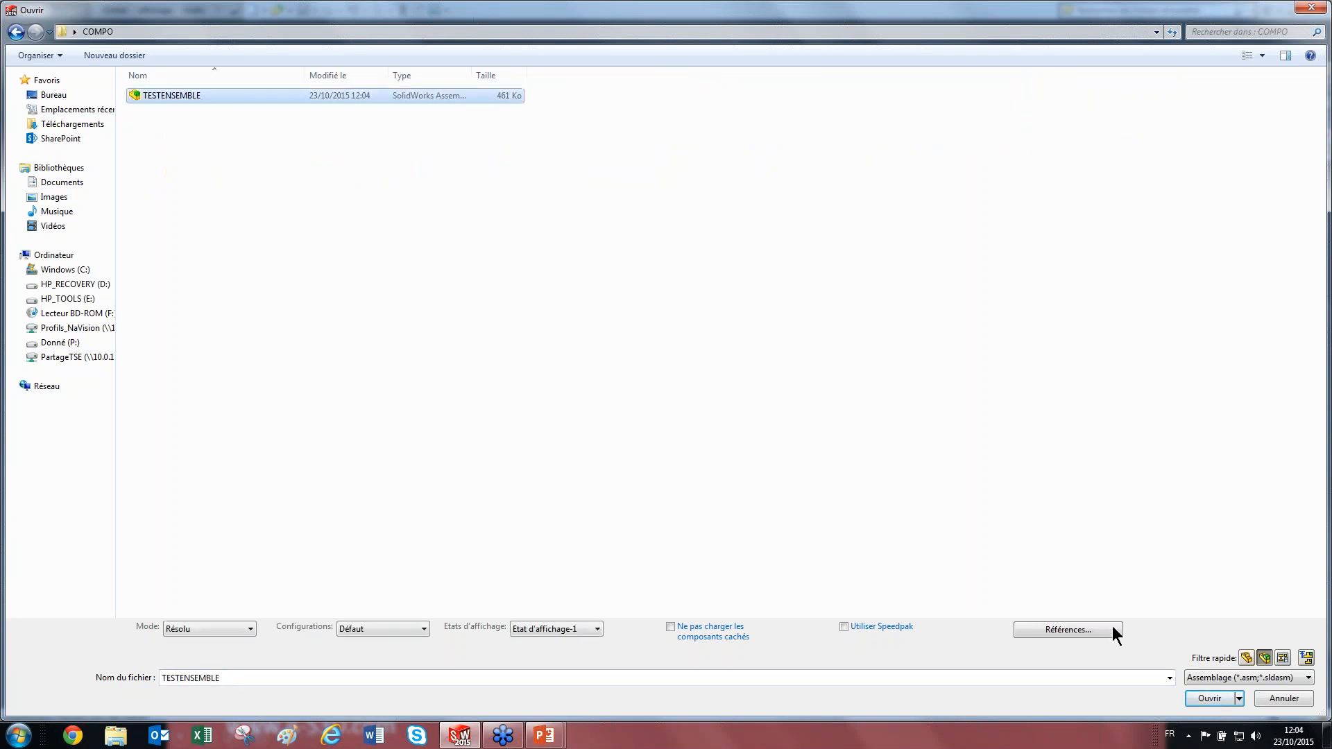
pyautogui.click(1204, 698)
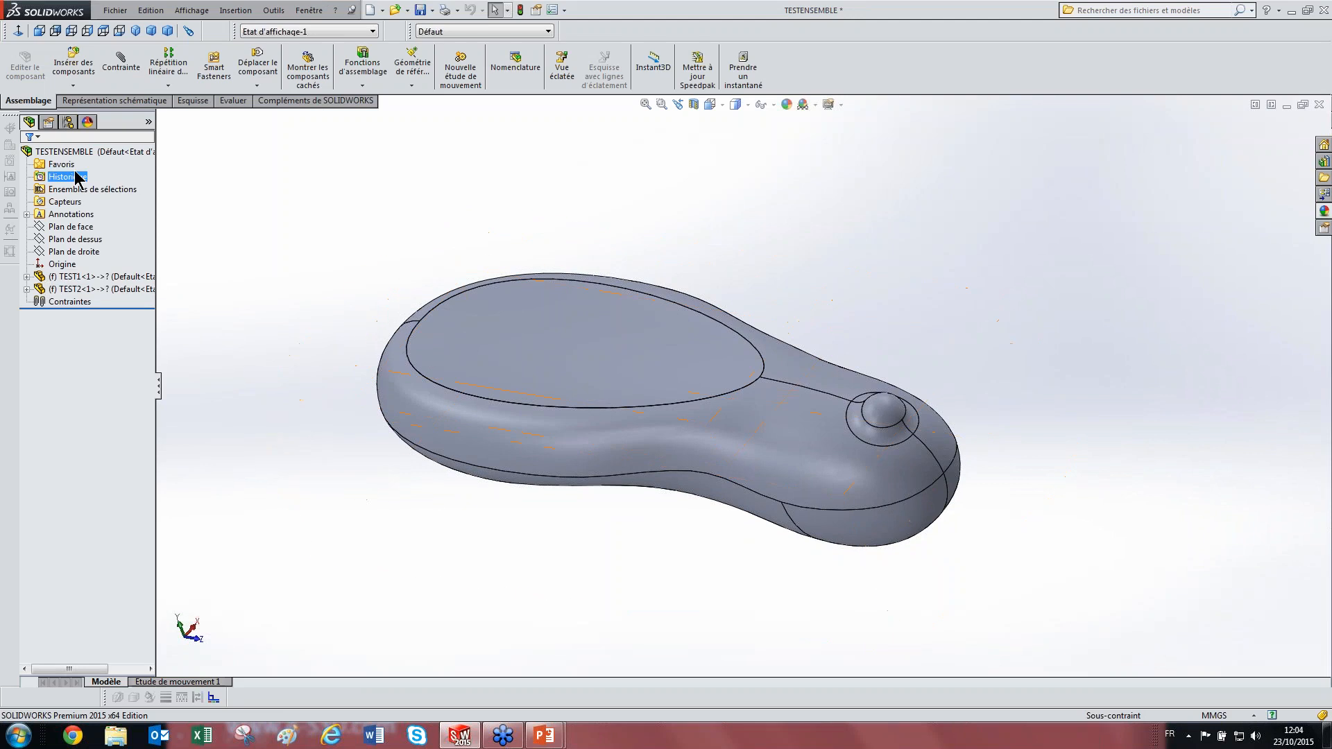
# Step: List the external references of TESTENSEMBLE and check the status of TEST1 and TEST2 without changing anything
pyautogui.rightClick(84, 152)
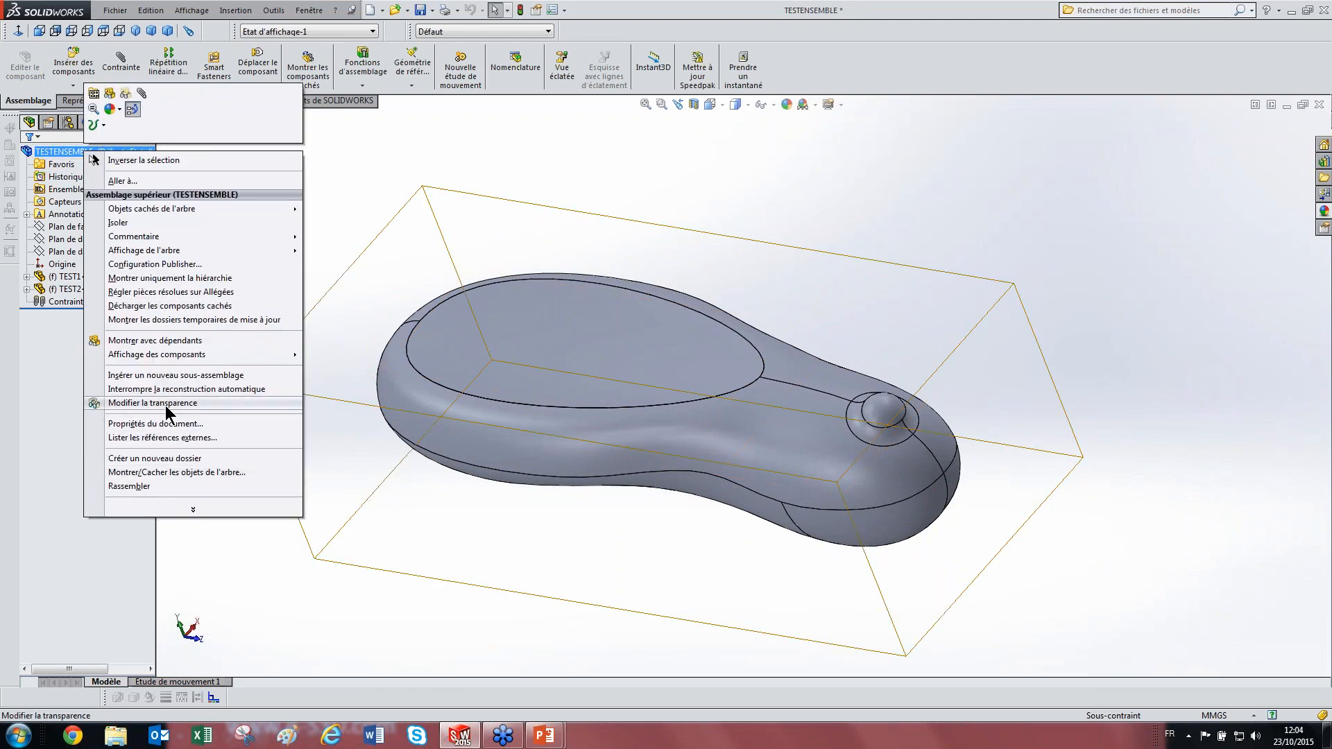
pyautogui.click(161, 437)
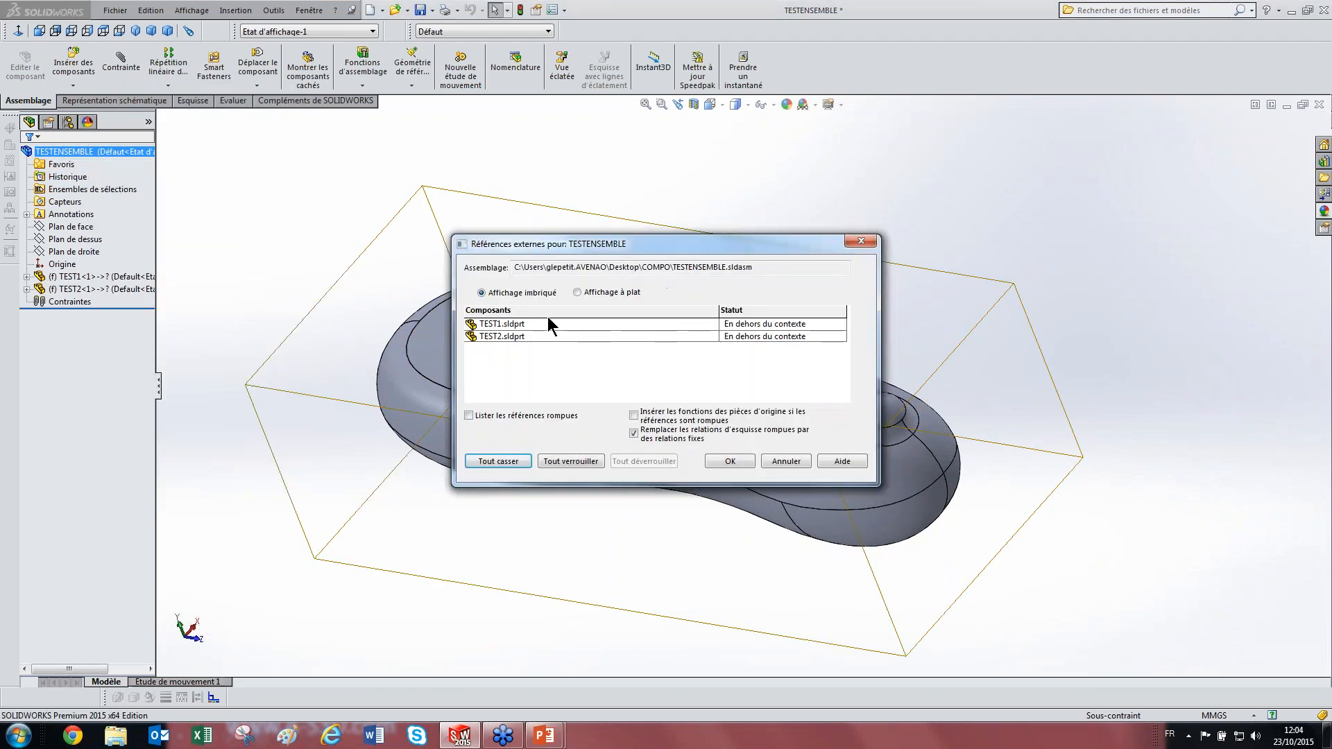
pyautogui.click(519, 337)
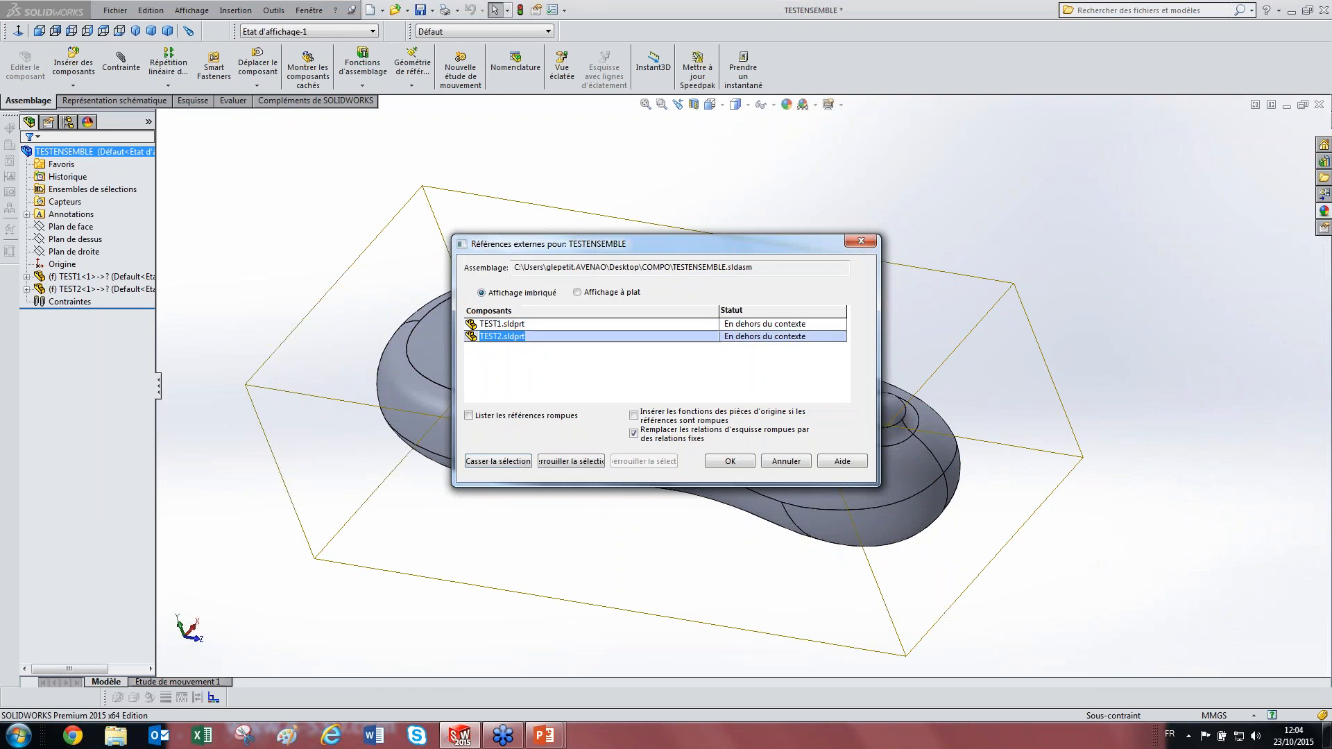
pyautogui.click(516, 324)
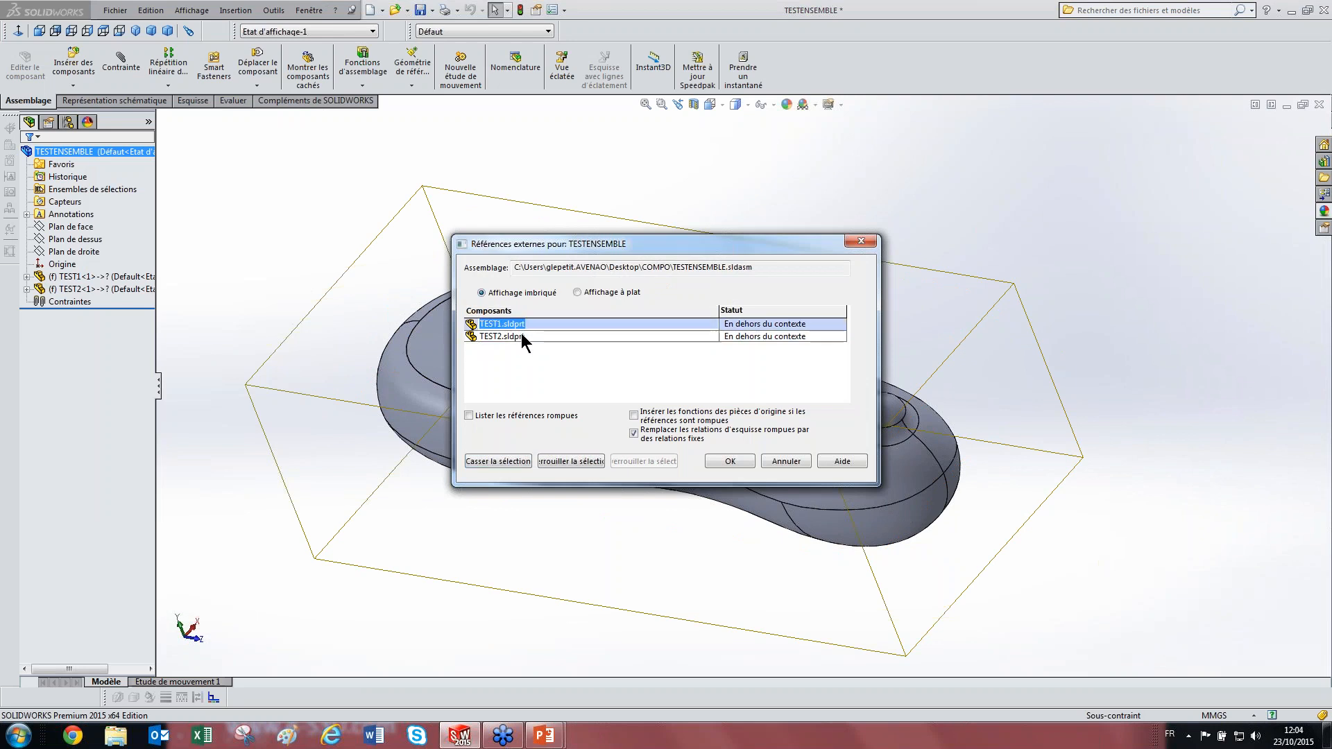
pyautogui.click(860, 240)
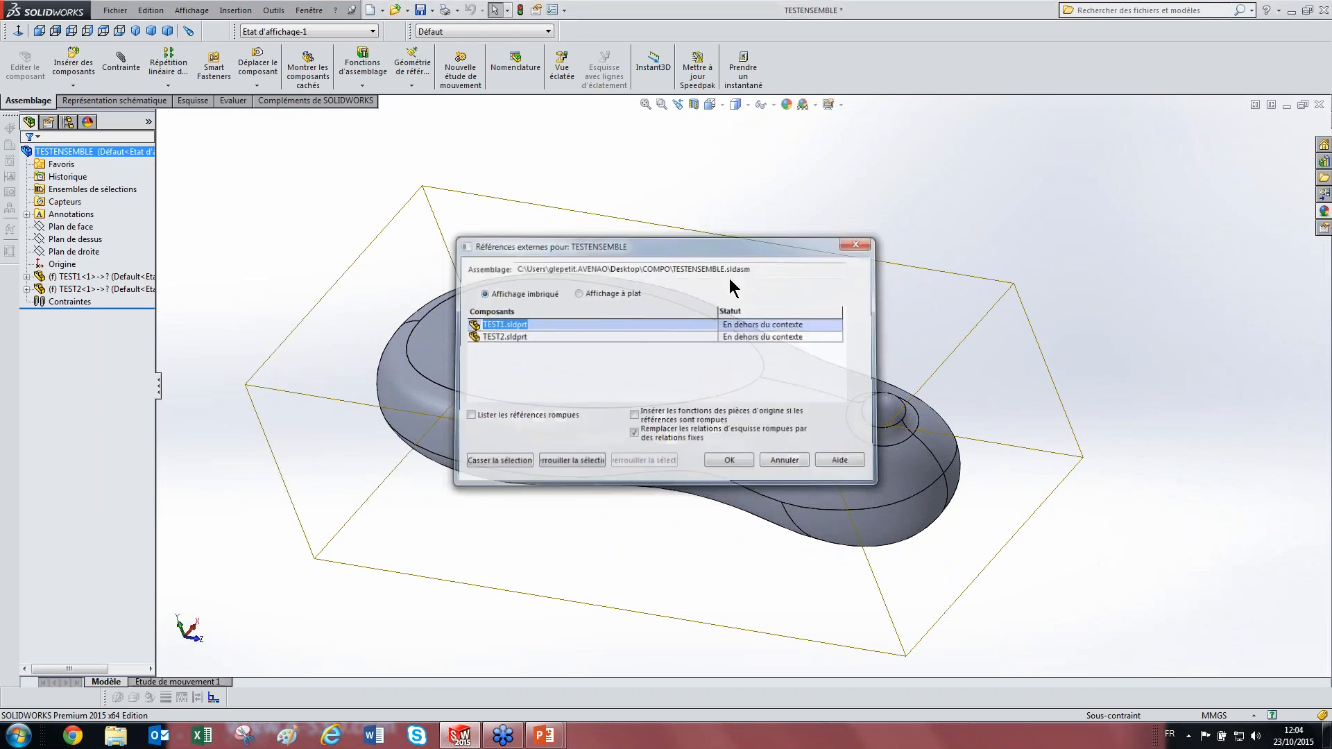
# Step: Open component TEST1 in its own window and edit its Stock-Remote_Control_& feature in context to load the source part
pyautogui.click(87, 274)
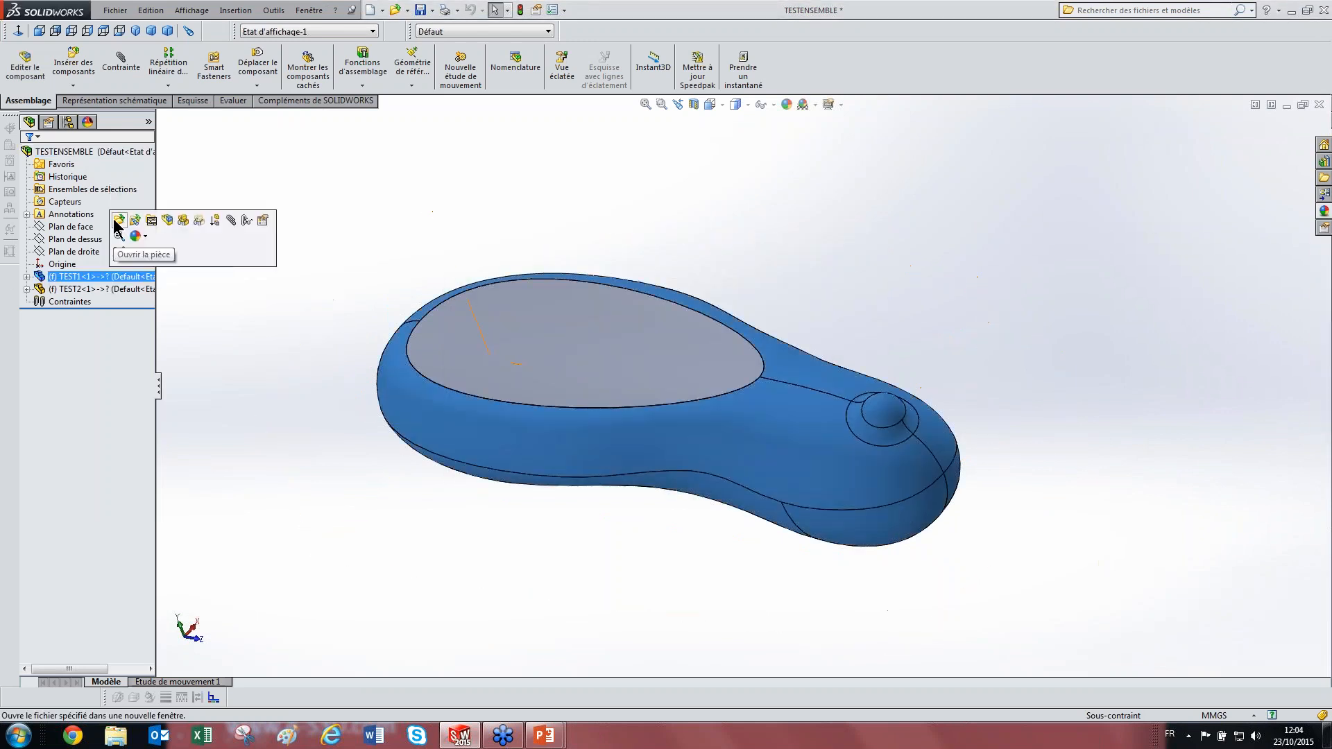
pyautogui.click(115, 219)
pyautogui.rightClick(139, 269)
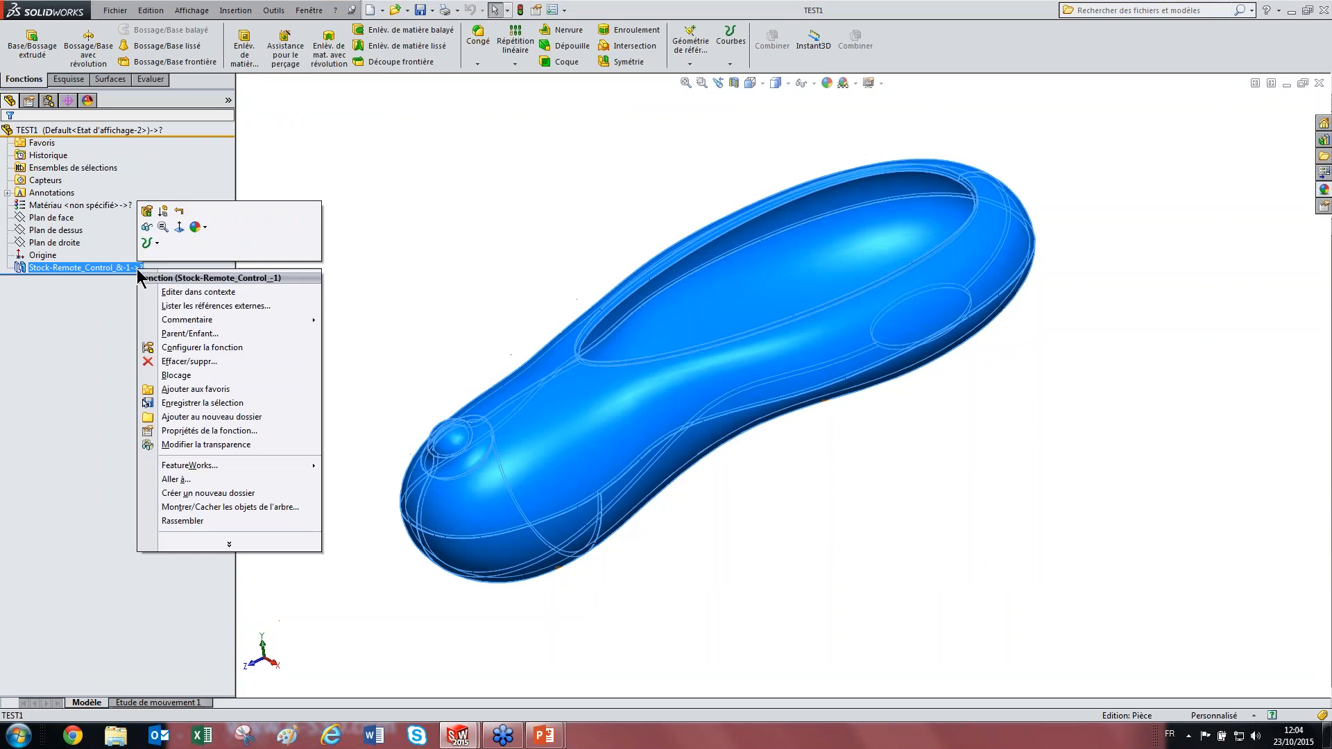
pyautogui.click(198, 300)
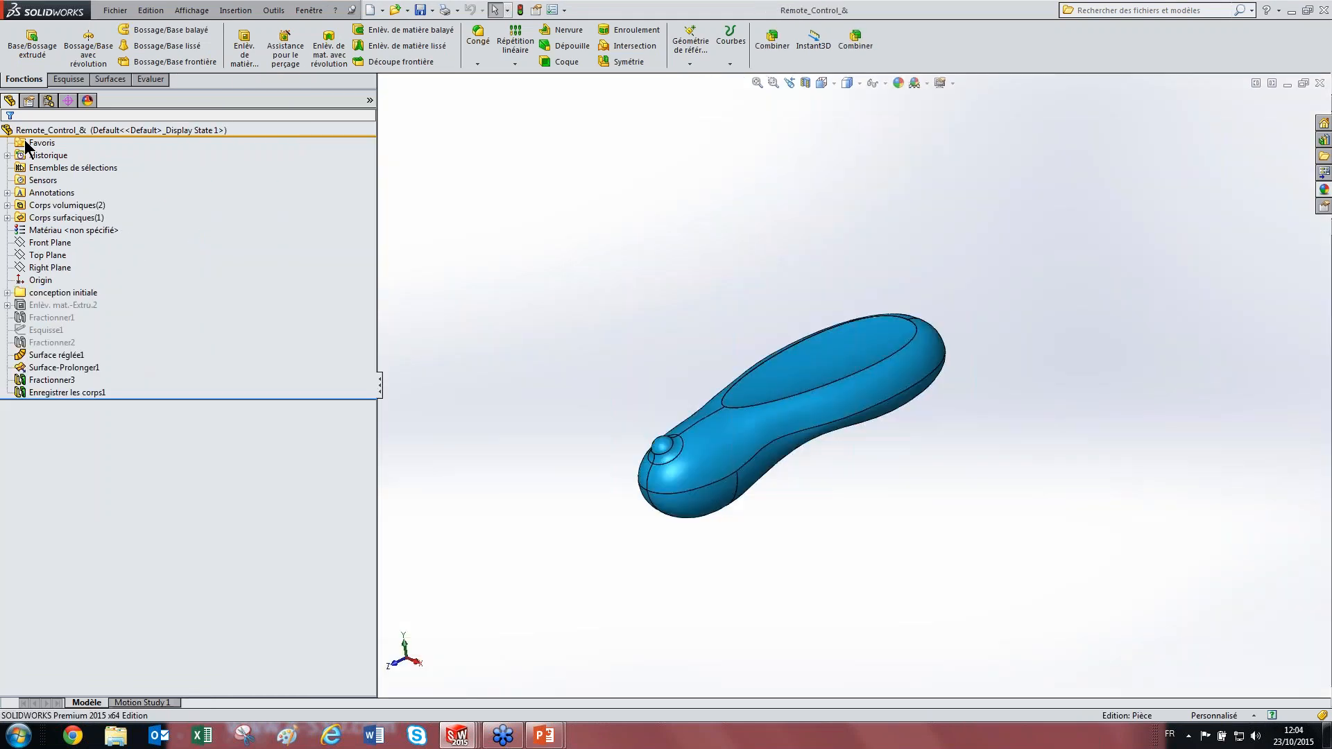
# Step: Close the source part and TEST1, saving the changes in TEST1, to return to the TESTENSEMBLE assembly
pyautogui.click(1319, 83)
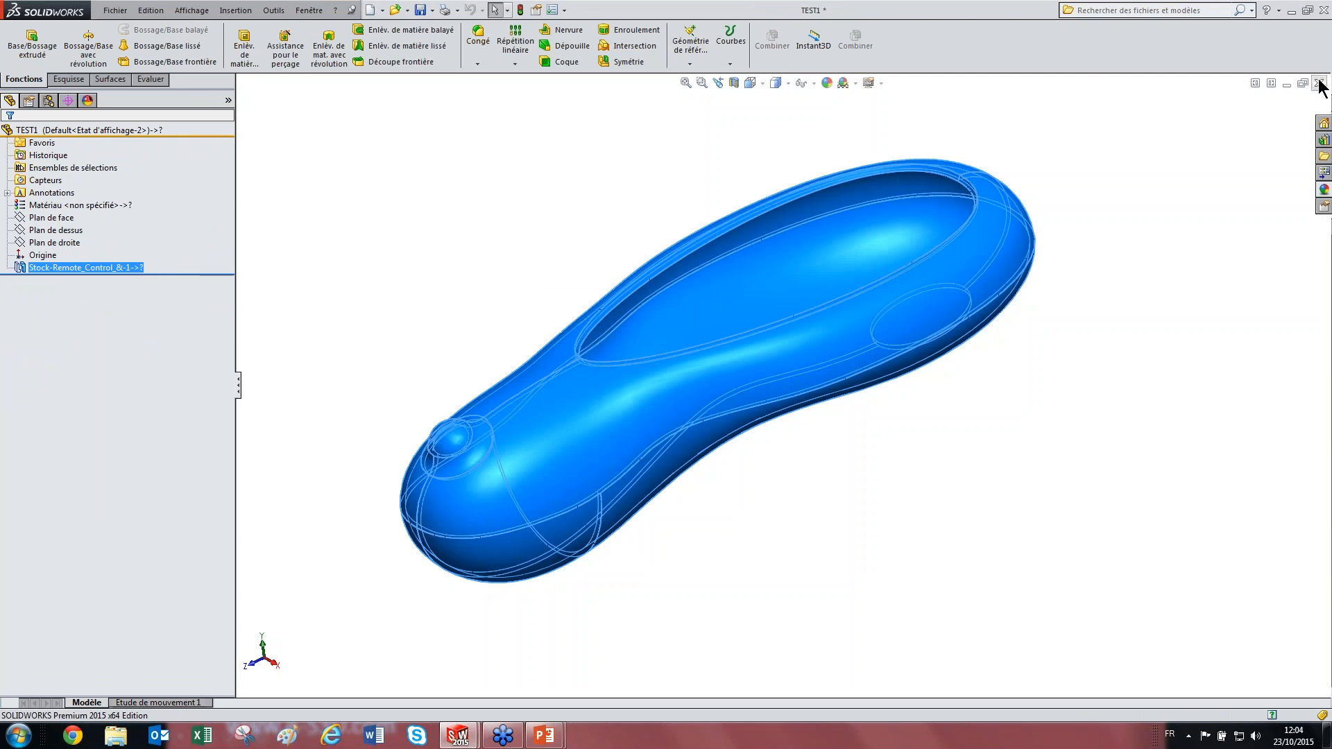
pyautogui.click(1320, 83)
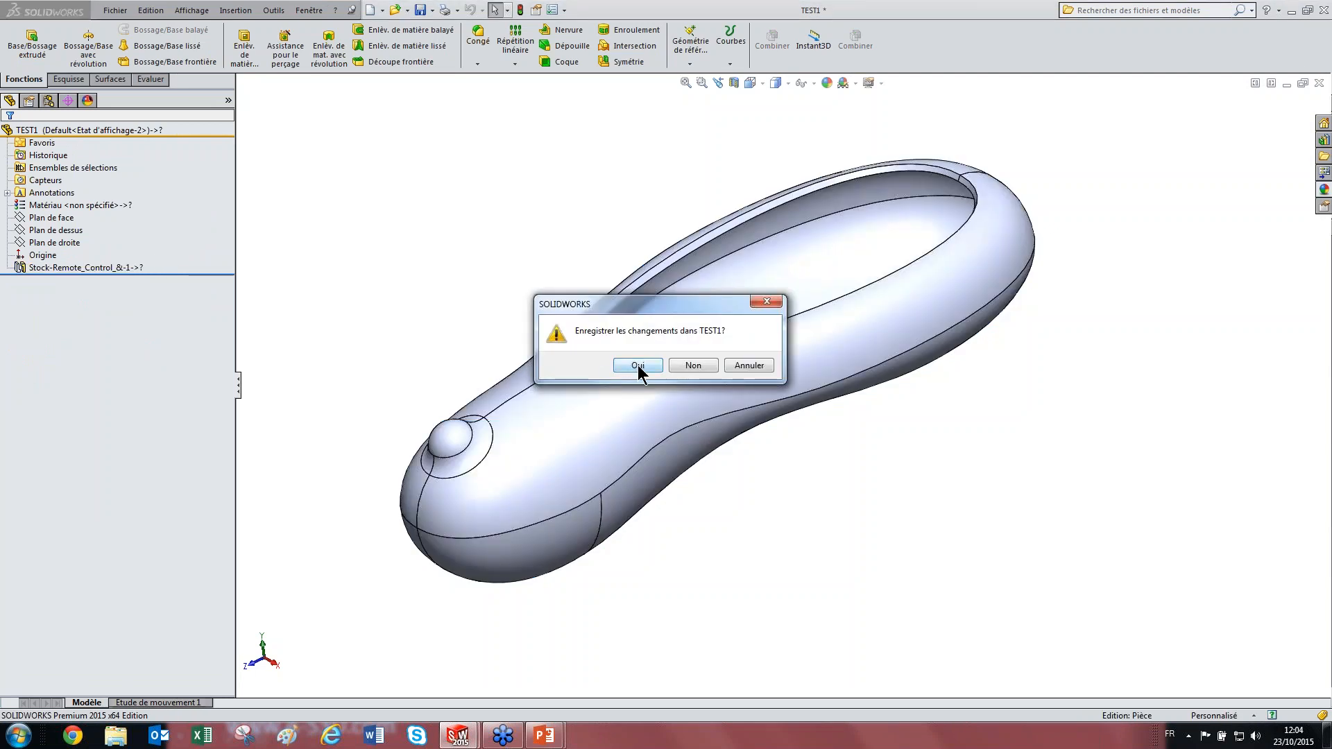
pyautogui.click(638, 366)
pyautogui.click(67, 302)
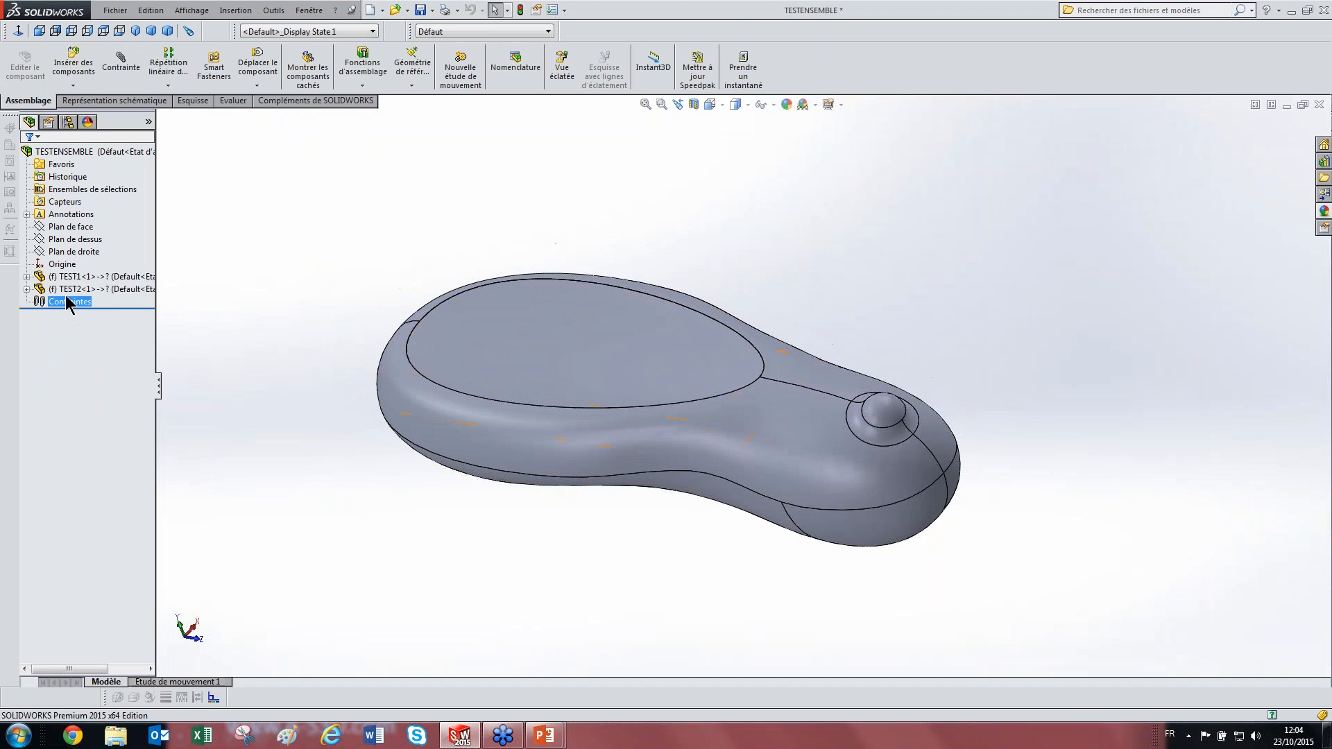
# Step: Break all external references of the TESTENSEMBLE assembly, keeping the option to replace broken sketch relations with fixed ones
pyautogui.click(84, 151)
pyautogui.rightClick(84, 151)
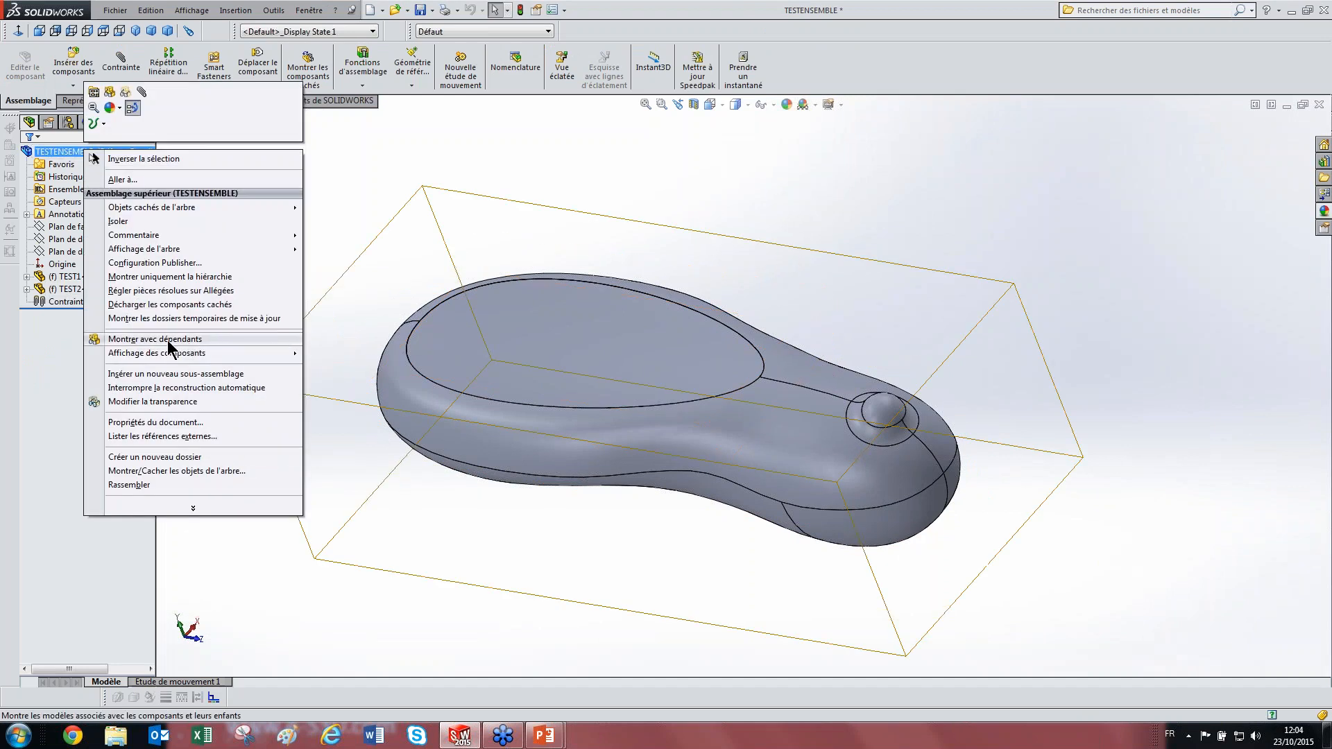
pyautogui.click(162, 436)
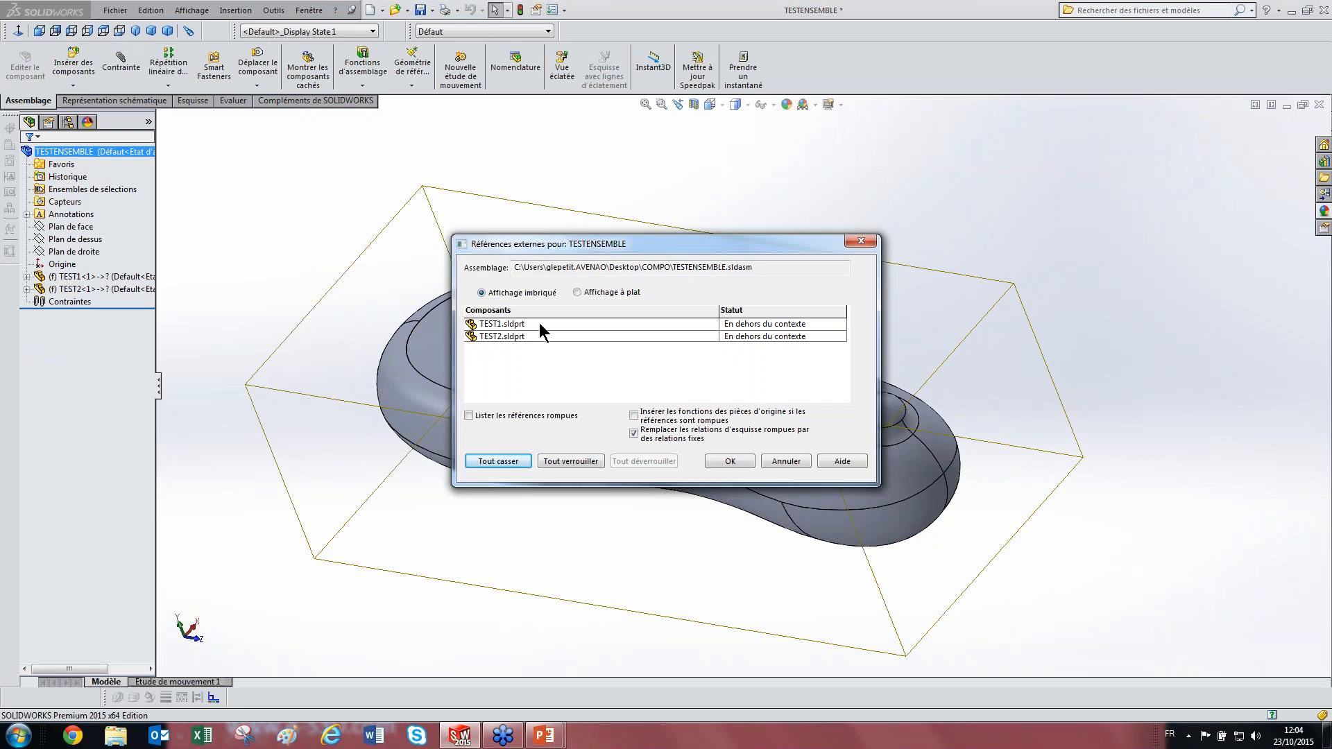
pyautogui.click(504, 464)
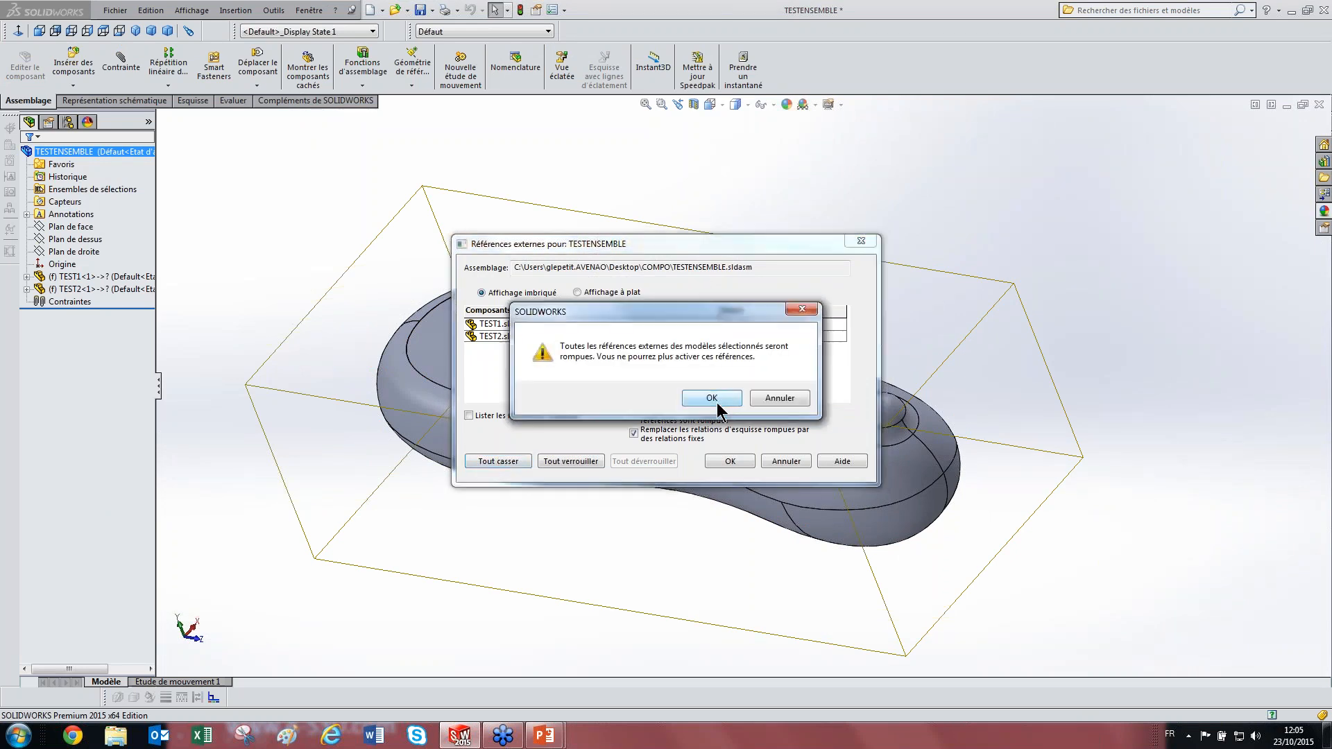
pyautogui.click(718, 404)
pyautogui.click(734, 461)
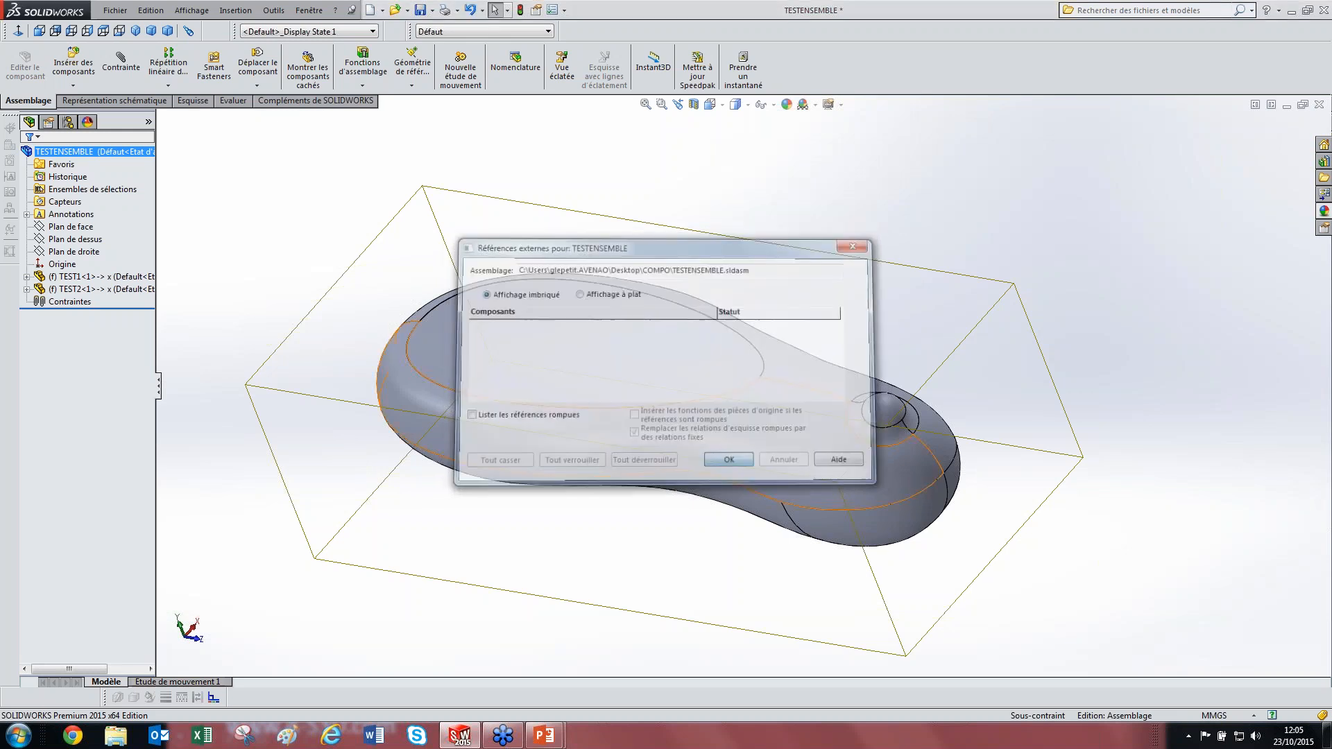
# Step: Open TEST1 in its own window and check whether its Stock-Remote_Control_& feature still offers editing in context
pyautogui.click(106, 278)
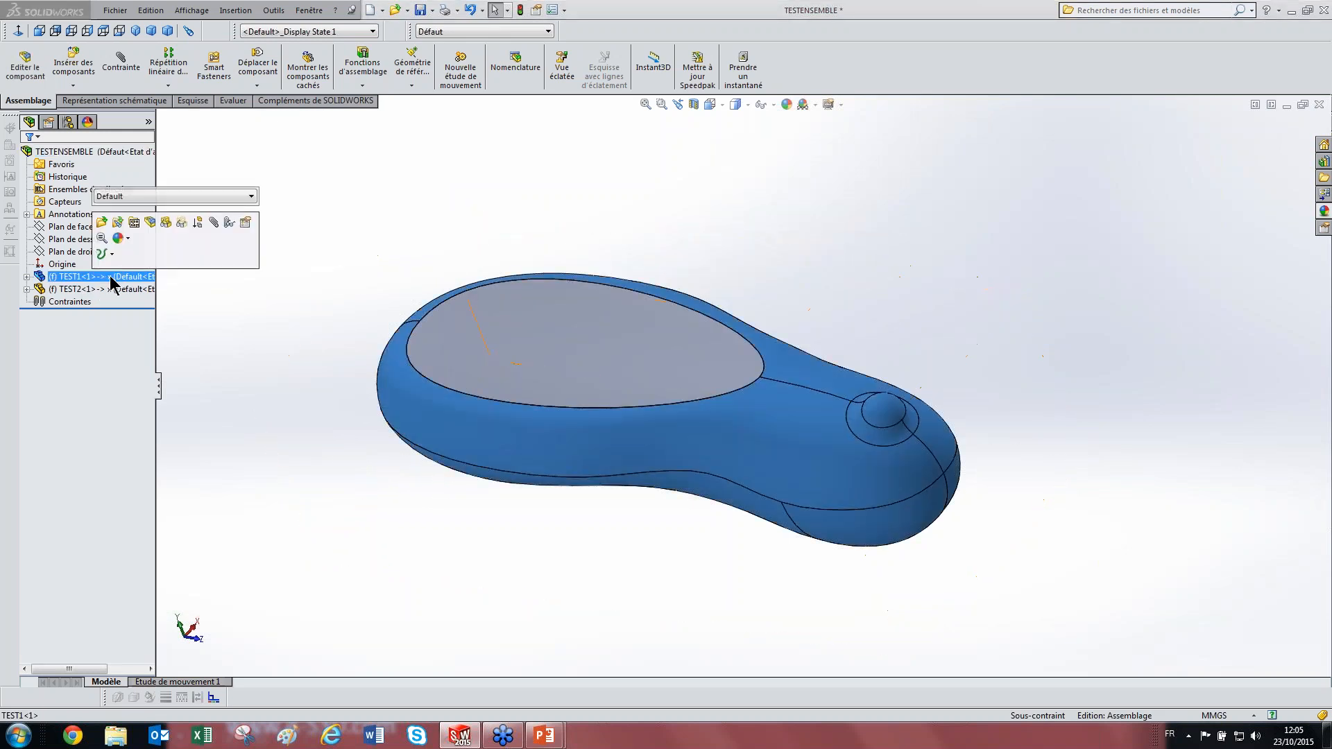
pyautogui.click(102, 222)
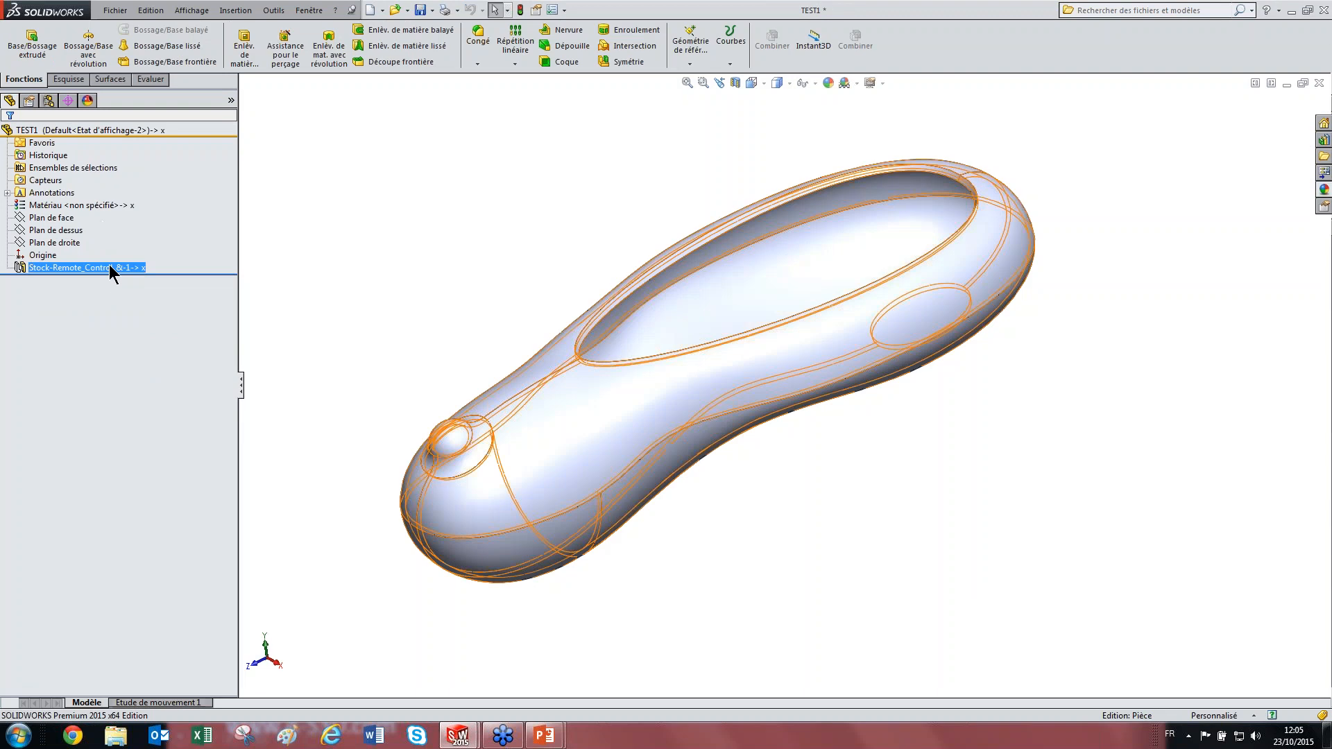
pyautogui.rightClick(110, 267)
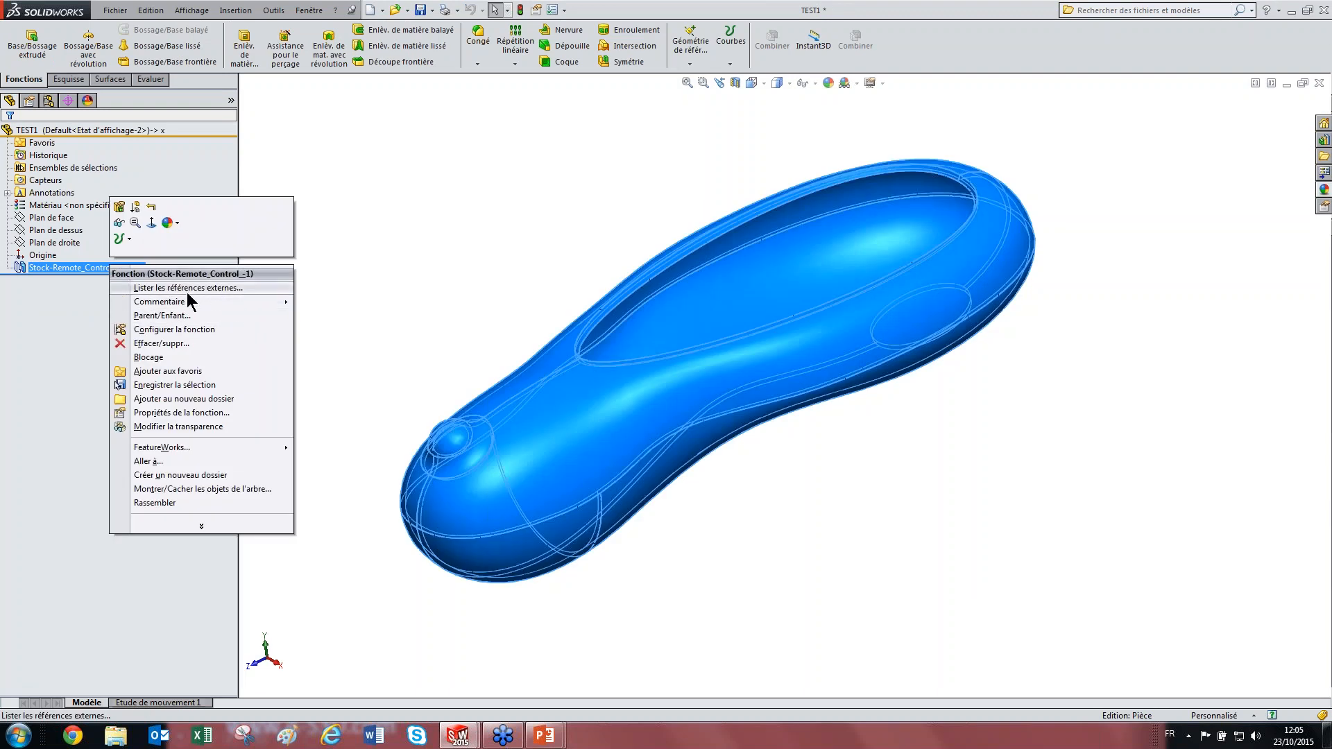
pyautogui.click(593, 195)
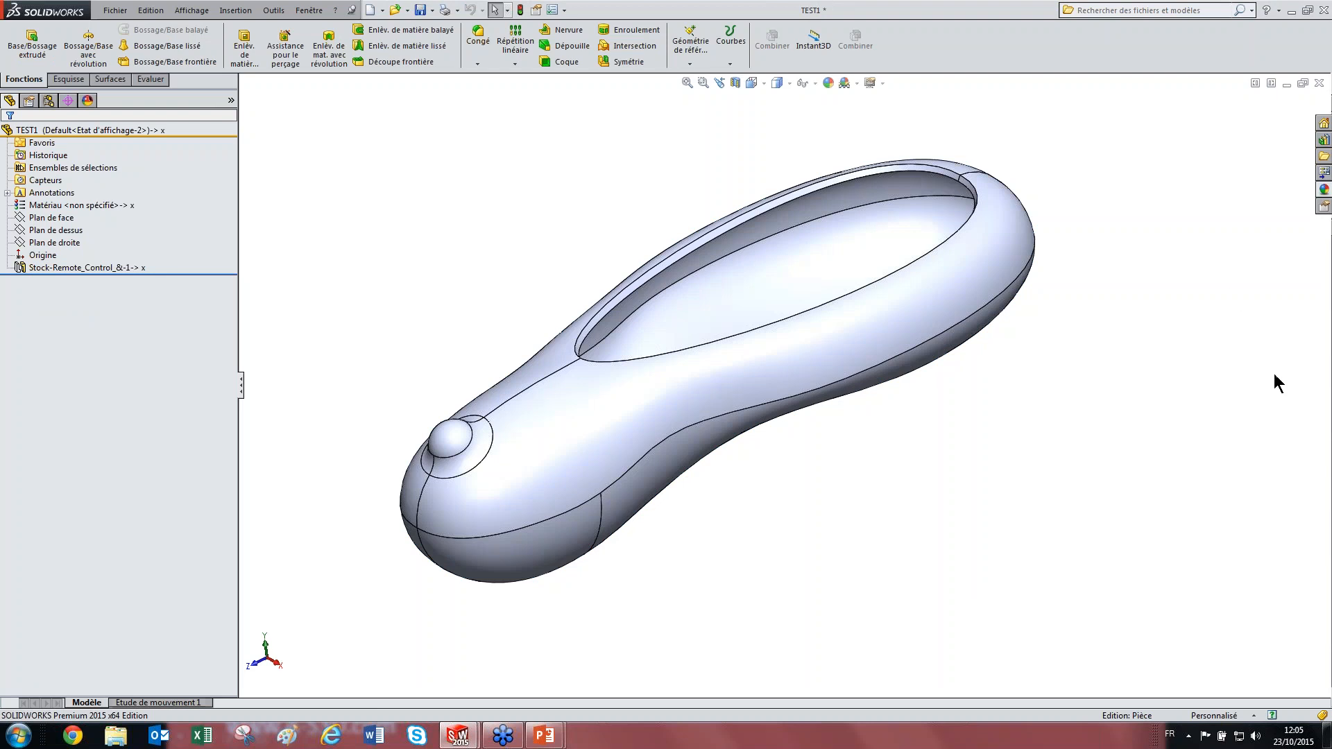
# Step: Switch to the running PowerPoint slide show and advance to the QUESTIONS slide
pyautogui.moveTo(546, 736)
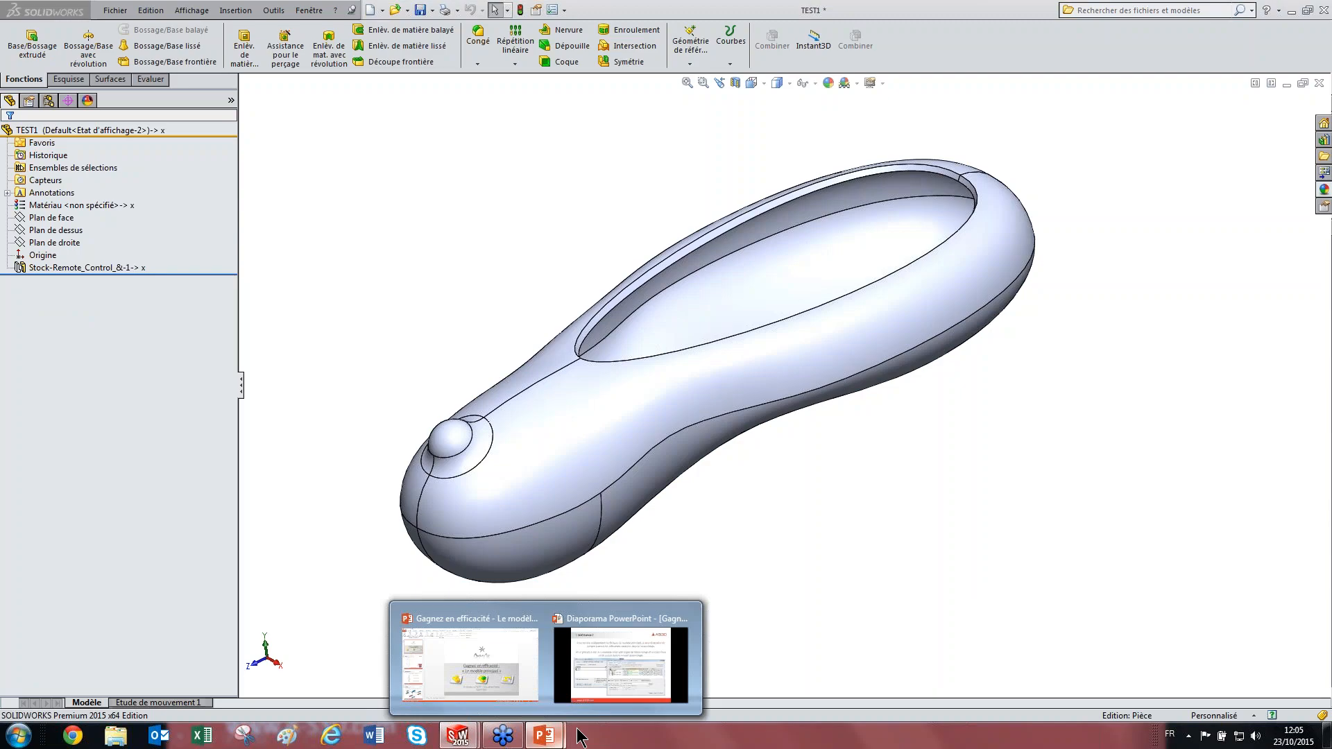
pyautogui.click(630, 663)
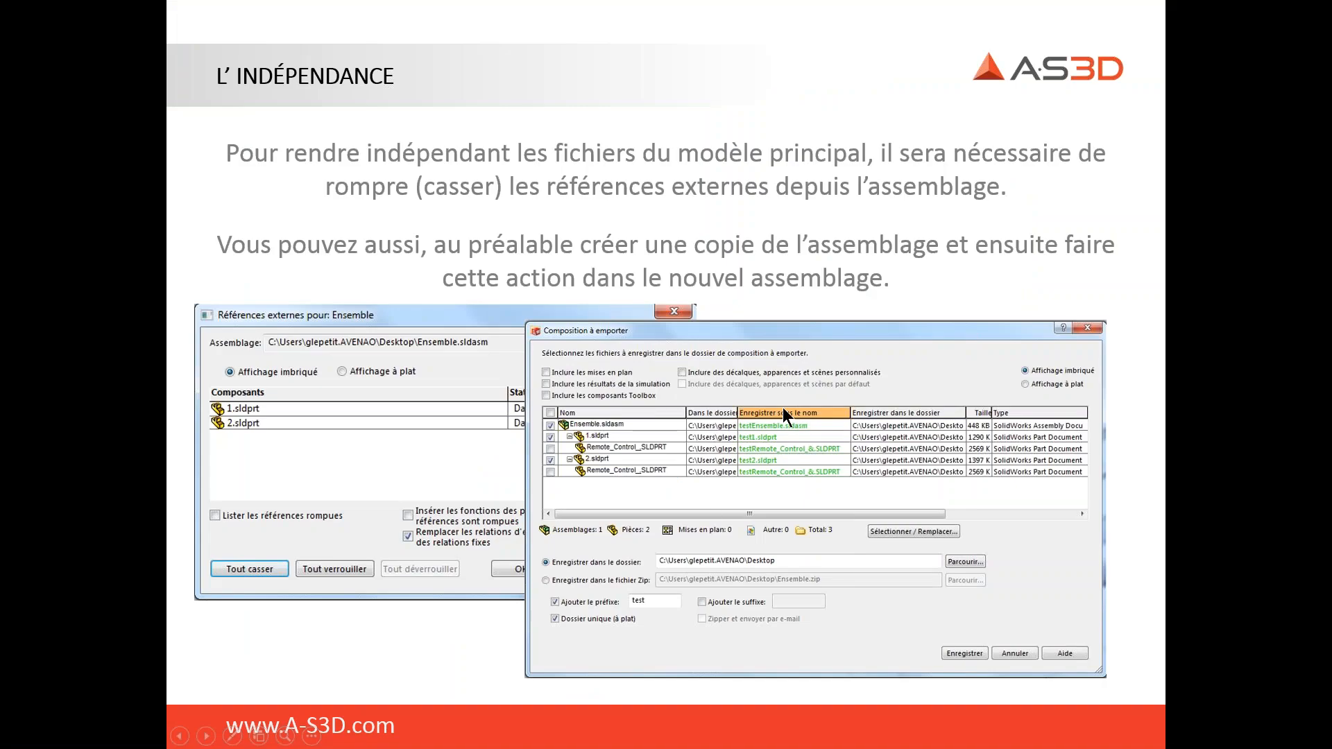
pyautogui.click(769, 219)
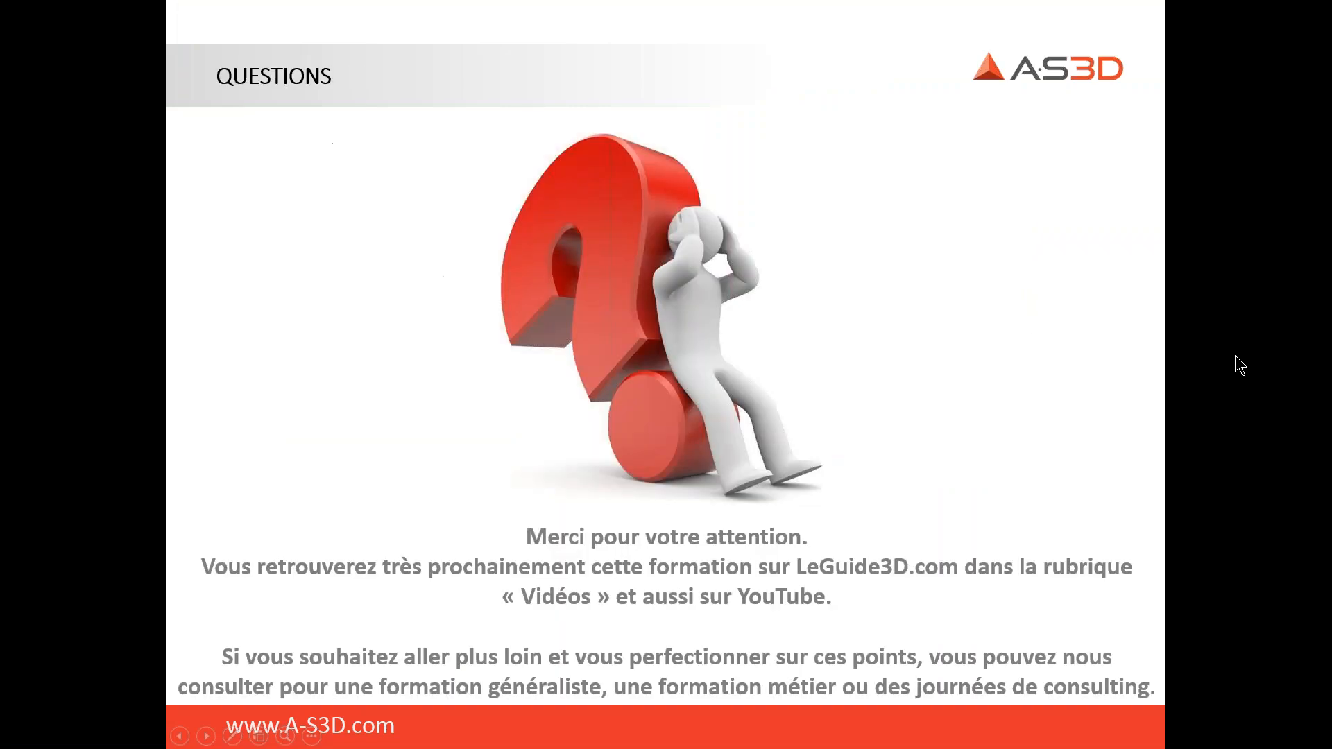